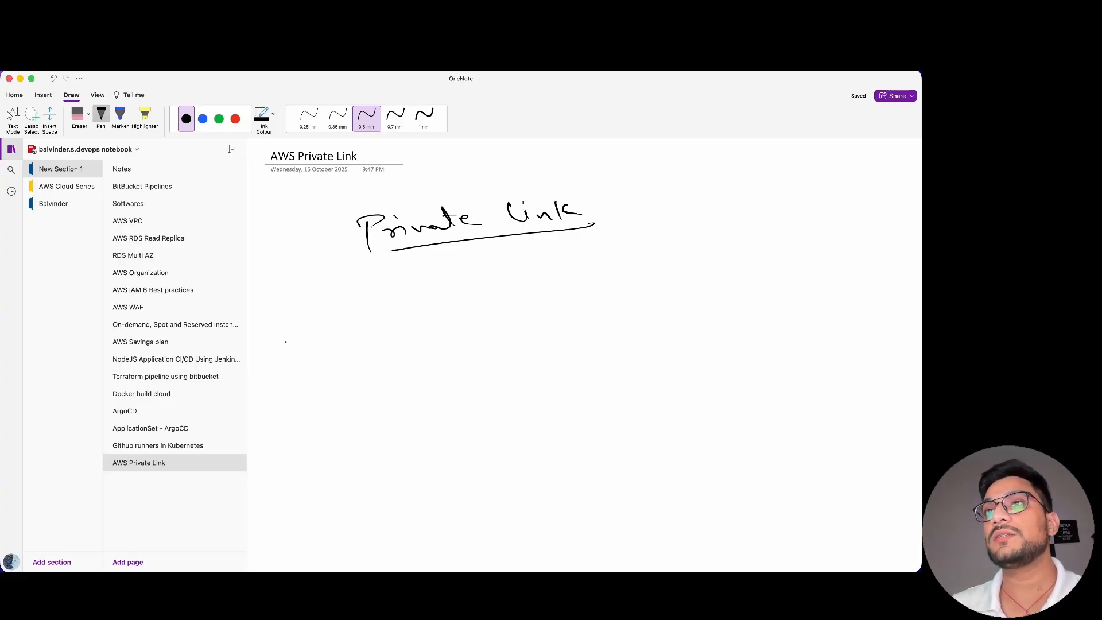
# Draw a box below the "Private Link" heading and label it "VPC".
pyautogui.moveTo(293, 324); pyautogui.dragTo(296, 398)
pyautogui.moveTo(293, 319)
pyautogui.mouseDown()
pyautogui.moveTo(384, 310)
pyautogui.moveTo(390, 393)
pyautogui.mouseUp()
pyautogui.moveTo(291, 398); pyautogui.dragTo(394, 379)
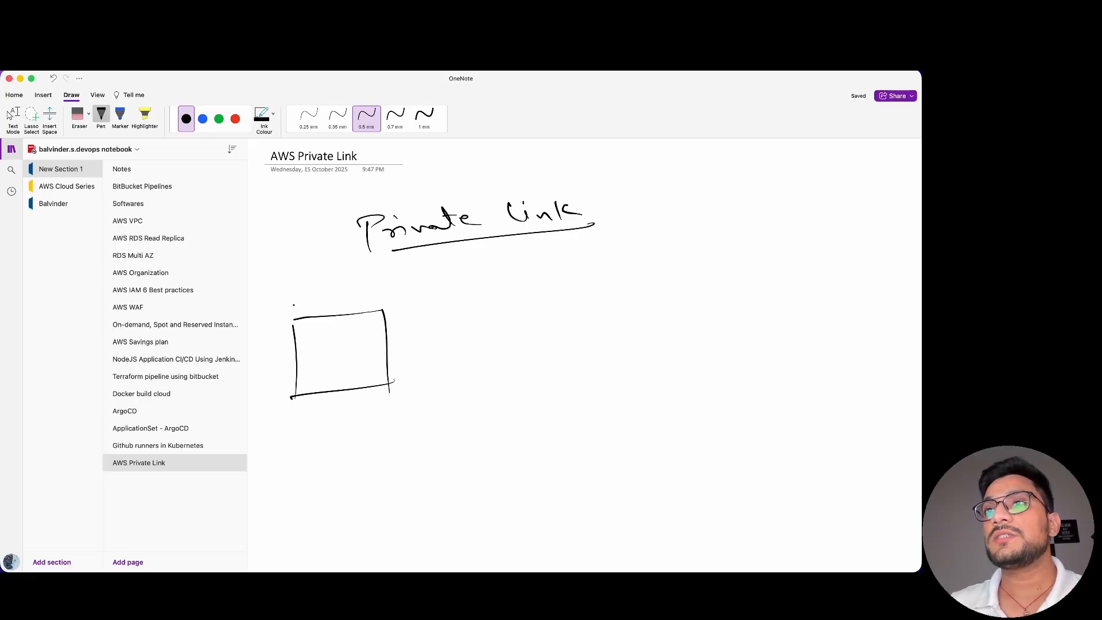
pyautogui.moveTo(294, 305); pyautogui.dragTo(354, 313)
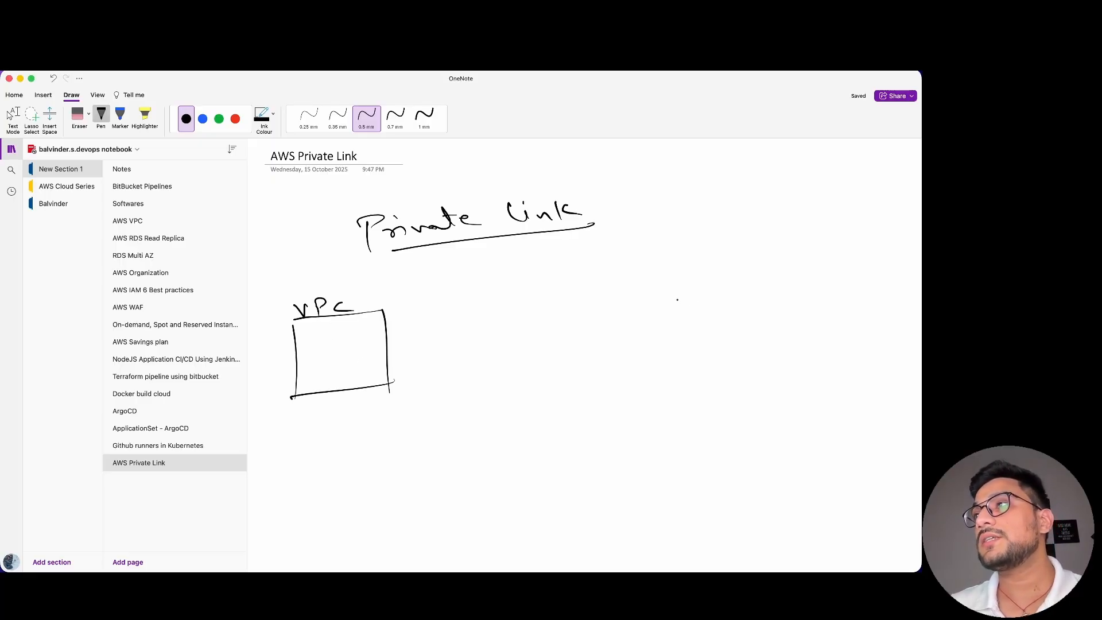
# Draw a second box to the far right of the first one and write "VPC" above it.
pyautogui.moveTo(678, 299); pyautogui.dragTo(671, 368)
pyautogui.moveTo(682, 294)
pyautogui.mouseDown()
pyautogui.moveTo(742, 291)
pyautogui.moveTo(772, 387)
pyautogui.mouseUp()
pyautogui.moveTo(664, 377); pyautogui.dragTo(790, 361)
pyautogui.moveTo(688, 273); pyautogui.dragTo(703, 272)
pyautogui.moveTo(713, 274); pyautogui.dragTo(713, 288)
pyautogui.moveTo(712, 271)
pyautogui.mouseDown()
pyautogui.moveTo(724, 269)
pyautogui.moveTo(713, 278)
pyautogui.mouseUp()
pyautogui.moveTo(742, 275); pyautogui.dragTo(750, 287)
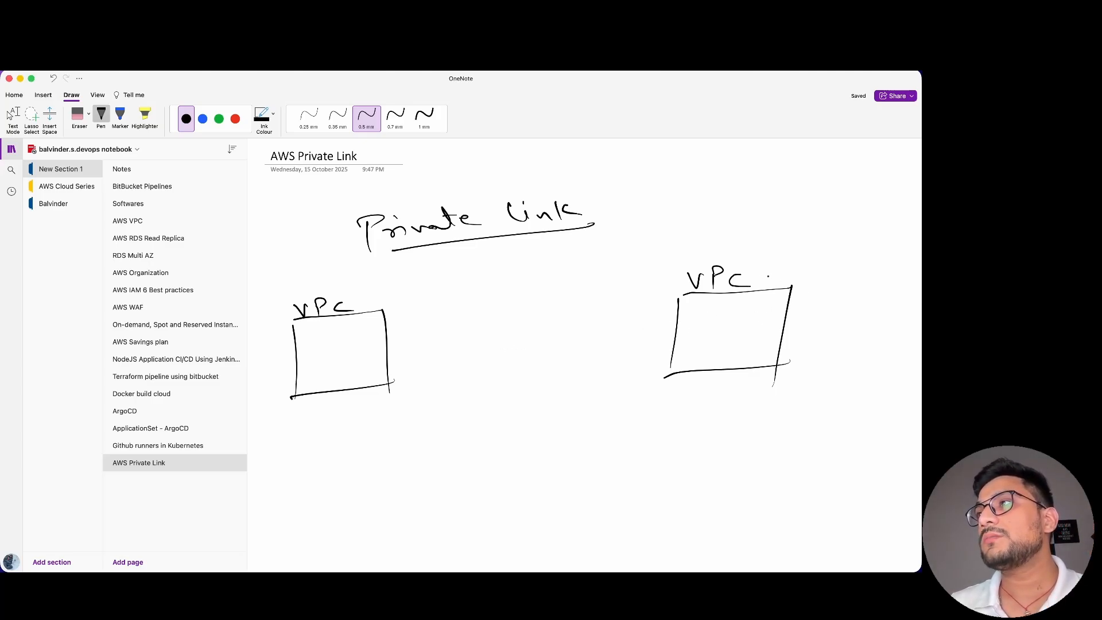
# Complete the second box's label as "VPC B" and draw a small "API" box inside it.
pyautogui.moveTo(775, 267)
pyautogui.mouseDown()
pyautogui.moveTo(743, 332)
pyautogui.moveTo(774, 331)
pyautogui.moveTo(749, 327)
pyautogui.mouseUp()
pyautogui.moveTo(754, 313)
pyautogui.mouseDown()
pyautogui.moveTo(755, 325)
pyautogui.moveTo(757, 316)
pyautogui.mouseUp()
pyautogui.moveTo(761, 314); pyautogui.dragTo(768, 325)
pyautogui.moveTo(763, 325); pyautogui.dragTo(777, 323)
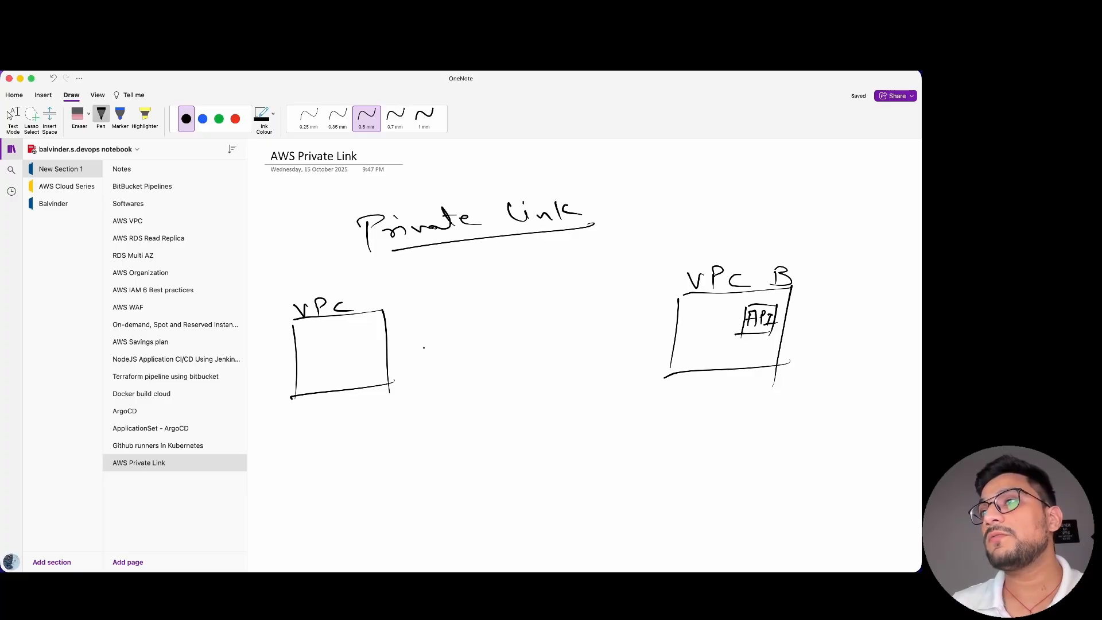
# Connect the two VPC boxes with a pair of parallel lines and a separate arc above them.
pyautogui.moveTo(383, 355); pyautogui.dragTo(671, 336)
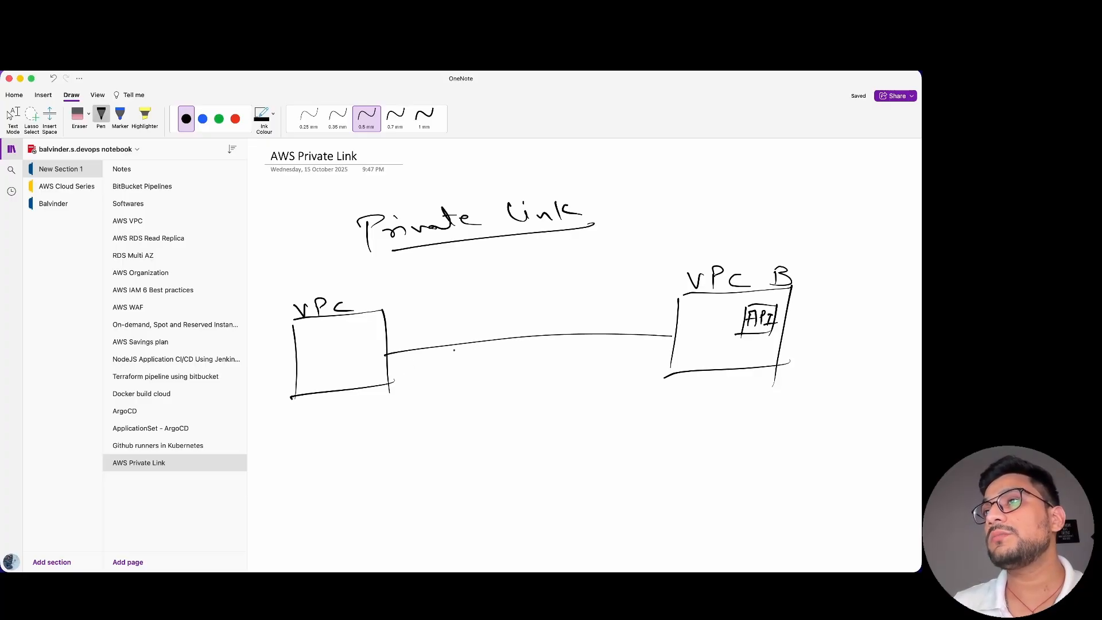
pyautogui.moveTo(385, 370); pyautogui.dragTo(688, 351)
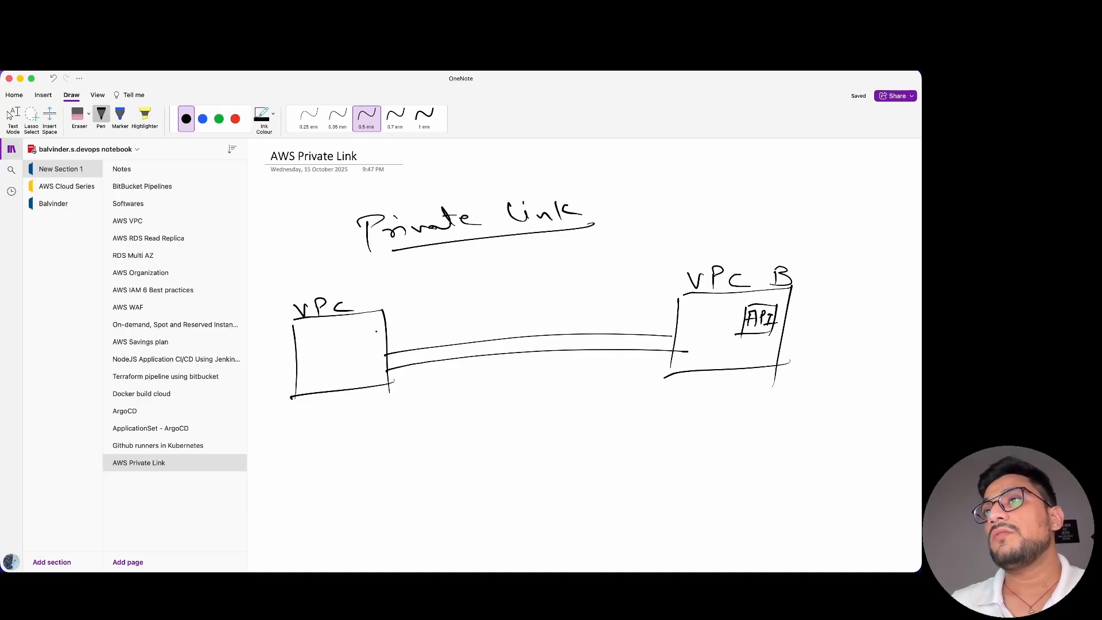
pyautogui.moveTo(370, 331)
pyautogui.mouseDown()
pyautogui.moveTo(408, 302)
pyautogui.moveTo(699, 303)
pyautogui.mouseUp()
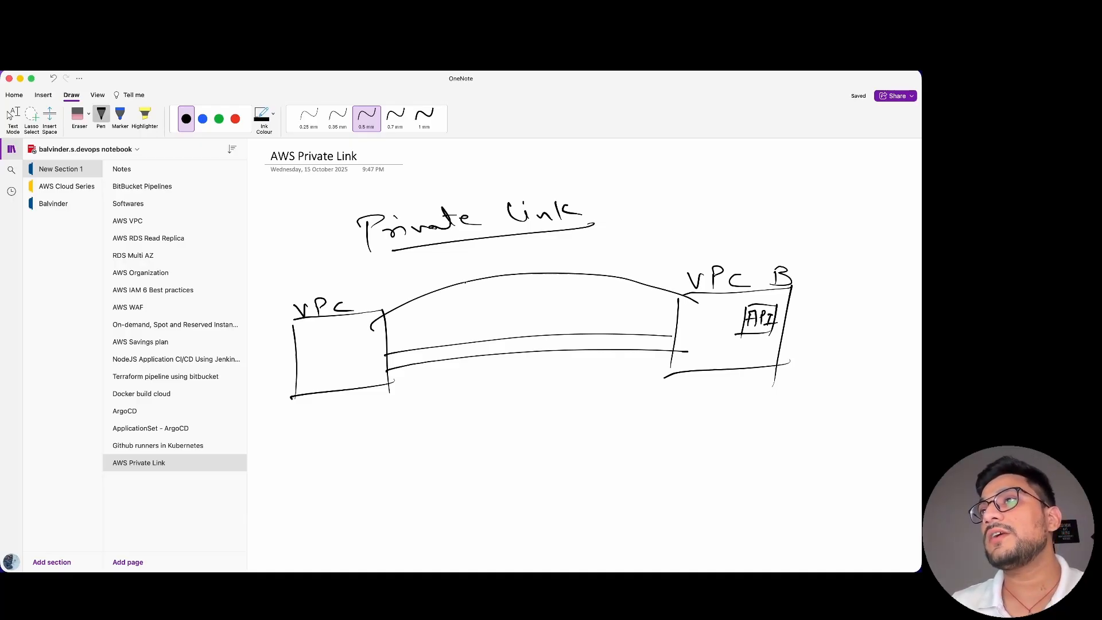
# Write "Internet" inside a cloud on the arc between the VPCs and cross it out.
pyautogui.moveTo(465, 283)
pyautogui.mouseDown()
pyautogui.moveTo(544, 268)
pyautogui.moveTo(550, 277)
pyautogui.mouseUp()
pyautogui.moveTo(465, 285)
pyautogui.mouseDown()
pyautogui.moveTo(460, 298)
pyautogui.moveTo(560, 280)
pyautogui.moveTo(479, 294)
pyautogui.moveTo(550, 277)
pyautogui.mouseUp()
pyautogui.moveTo(550, 277); pyautogui.dragTo(561, 281)
pyautogui.moveTo(478, 261); pyautogui.dragTo(539, 304)
pyautogui.moveTo(529, 259)
pyautogui.mouseDown()
pyautogui.moveTo(492, 311)
pyautogui.moveTo(484, 357)
pyautogui.moveTo(488, 347)
pyautogui.mouseUp()
# Write "Private Link" between the two parallel lines connecting the VPCs.
pyautogui.moveTo(491, 353); pyautogui.dragTo(542, 343)
pyautogui.click(567, 347)
pyautogui.moveTo(558, 339); pyautogui.dragTo(592, 348)
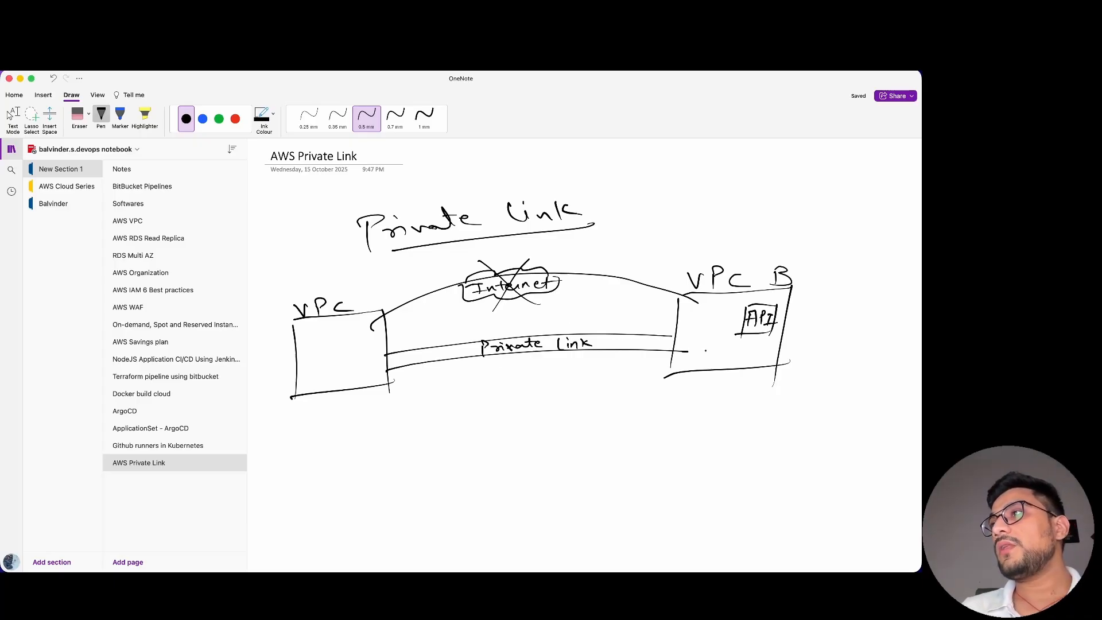
# Write "Endpoint" beneath the API box in VPC B, extend a line outward from it, and underline the word.
pyautogui.moveTo(752, 338)
pyautogui.mouseDown()
pyautogui.moveTo(777, 332)
pyautogui.moveTo(724, 347)
pyautogui.moveTo(873, 352)
pyautogui.mouseUp()
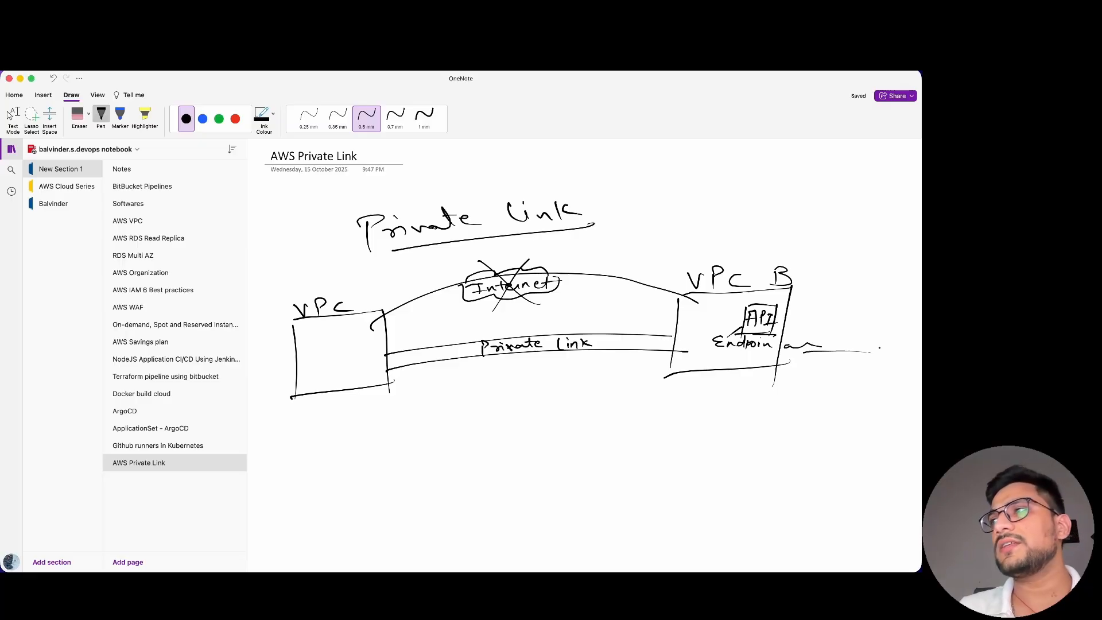
pyautogui.moveTo(724, 349); pyautogui.dragTo(777, 349)
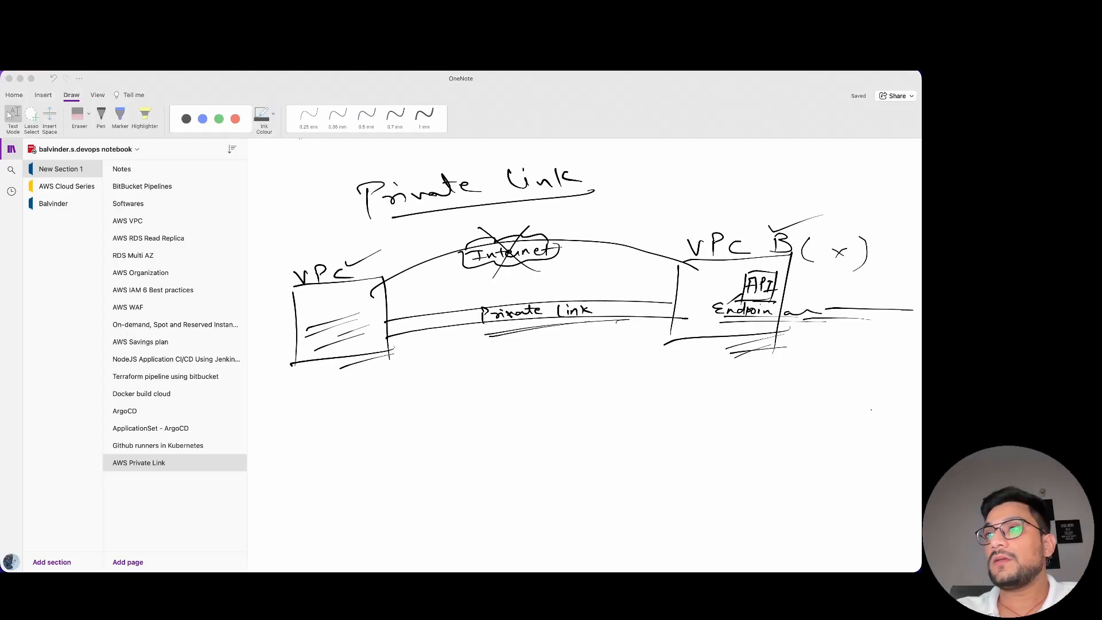
# Draw two curved lines below the Private Link connection with the pen and write "VPC Peering" between them.
pyautogui.click(413, 409)
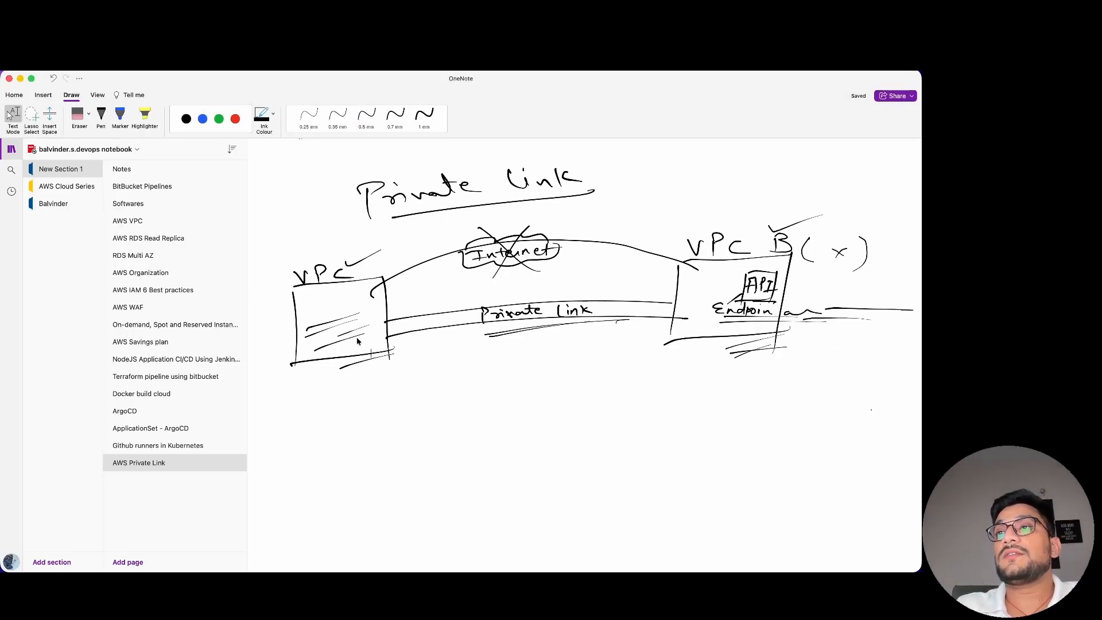
pyautogui.click(101, 114)
pyautogui.moveTo(379, 363)
pyautogui.mouseDown()
pyautogui.moveTo(388, 375)
pyautogui.moveTo(696, 347)
pyautogui.mouseUp()
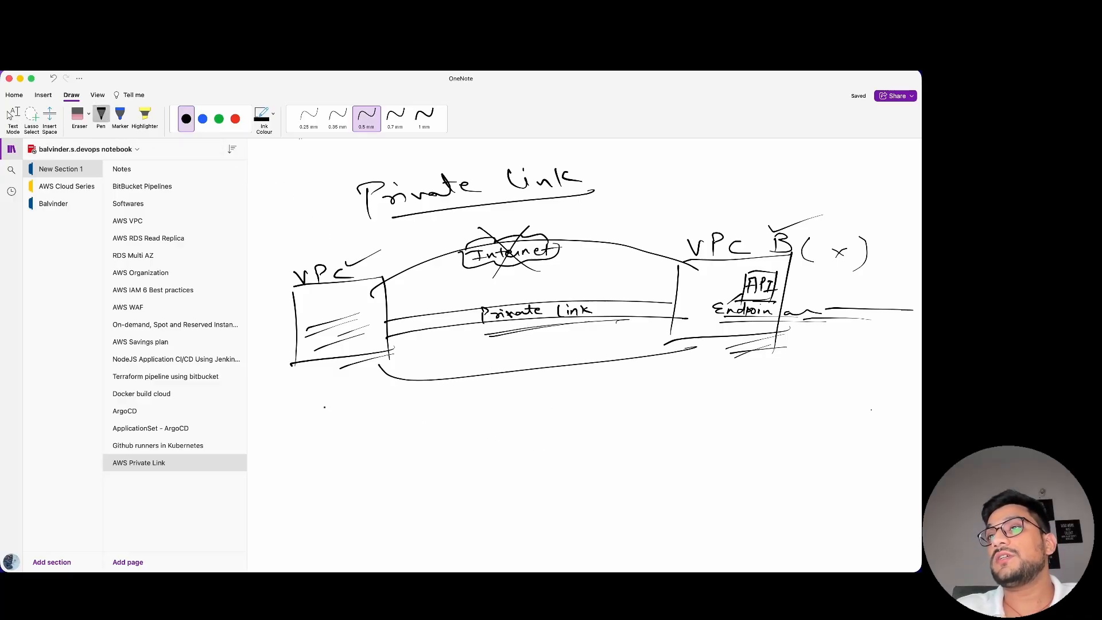
pyautogui.moveTo(386, 399); pyautogui.dragTo(713, 391)
pyautogui.moveTo(451, 395); pyautogui.dragTo(472, 396)
pyautogui.moveTo(487, 395)
pyautogui.mouseDown()
pyautogui.moveTo(485, 405)
pyautogui.moveTo(522, 392)
pyautogui.moveTo(613, 390)
pyautogui.mouseUp()
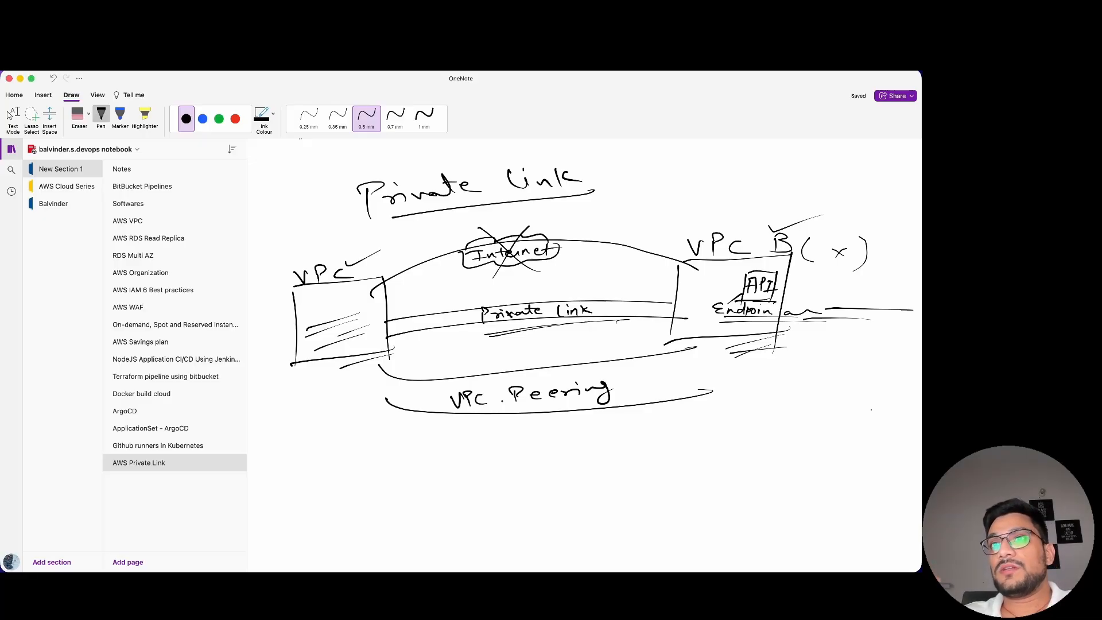
# Add "A" to the first VPC's label and write "Producer" below VPC B.
pyautogui.moveTo(359, 279); pyautogui.dragTo(387, 269)
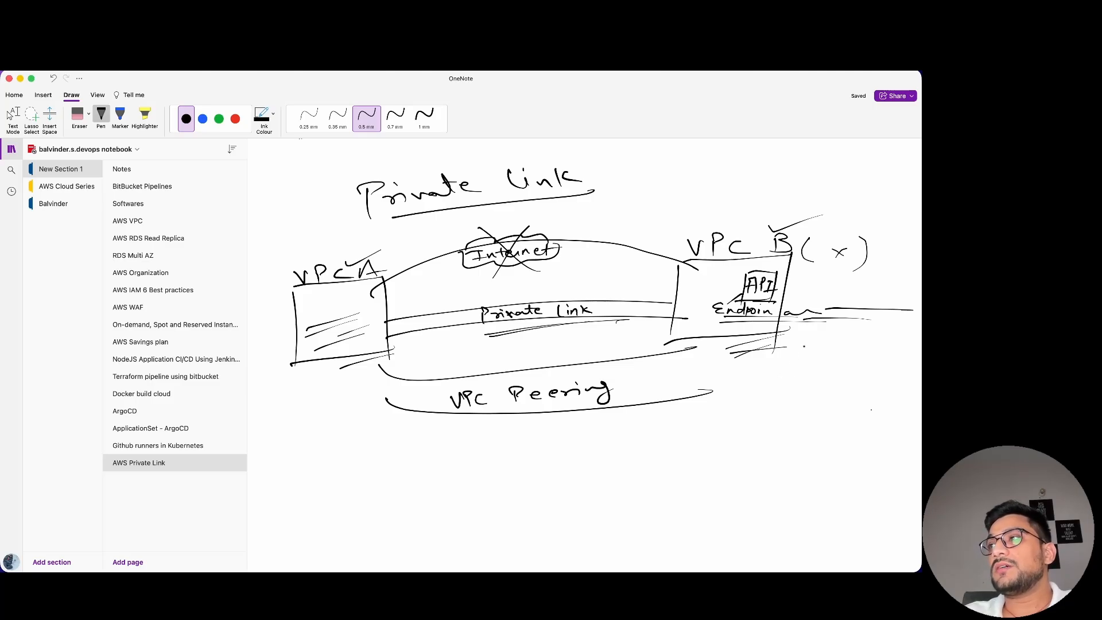
pyautogui.moveTo(807, 343); pyautogui.dragTo(810, 360)
pyautogui.moveTo(806, 345); pyautogui.dragTo(828, 348)
pyautogui.moveTo(833, 347)
pyautogui.mouseDown()
pyautogui.moveTo(859, 331)
pyautogui.moveTo(874, 351)
pyautogui.mouseUp()
pyautogui.moveTo(877, 346); pyautogui.dragTo(896, 357)
# Write "Service Provider" below the "Producer" note and underline it.
pyautogui.moveTo(821, 371)
pyautogui.mouseDown()
pyautogui.moveTo(806, 385)
pyautogui.moveTo(836, 376)
pyautogui.mouseUp()
pyautogui.moveTo(837, 376); pyautogui.dragTo(887, 378)
pyautogui.moveTo(838, 389)
pyautogui.mouseDown()
pyautogui.moveTo(839, 407)
pyautogui.moveTo(845, 396)
pyautogui.mouseUp()
pyautogui.moveTo(850, 399); pyautogui.dragTo(869, 398)
pyautogui.moveTo(873, 393); pyautogui.dragTo(917, 398)
pyautogui.moveTo(857, 409); pyautogui.dragTo(921, 402)
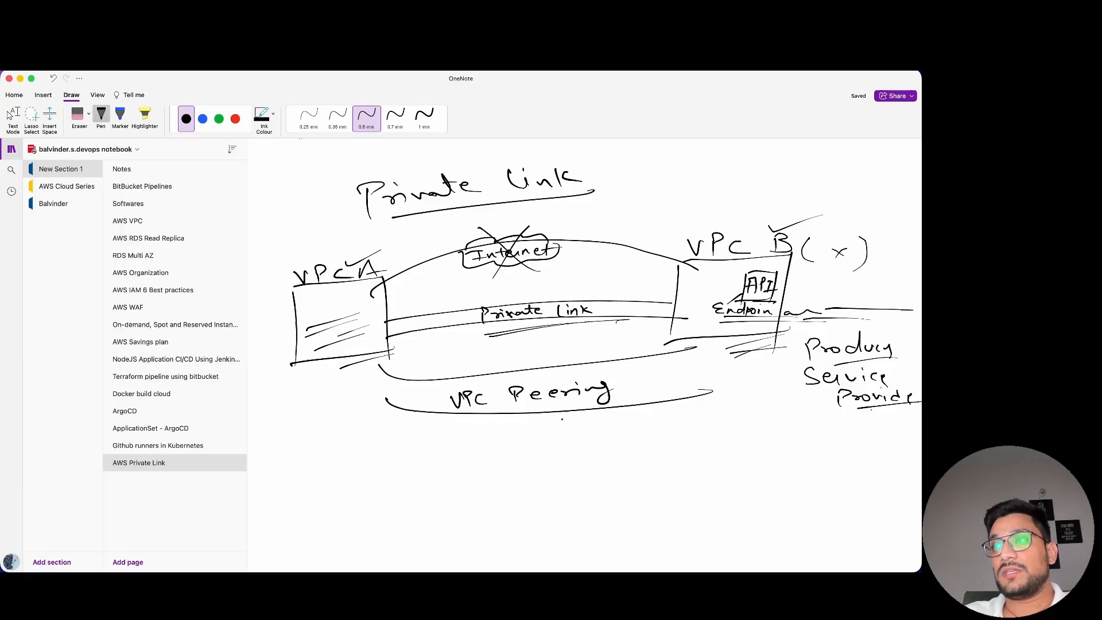
# Underline "Peering" and "Private Link" for emphasis and draw a brace beside the "Service Provider" note.
pyautogui.moveTo(565, 417); pyautogui.dragTo(597, 412)
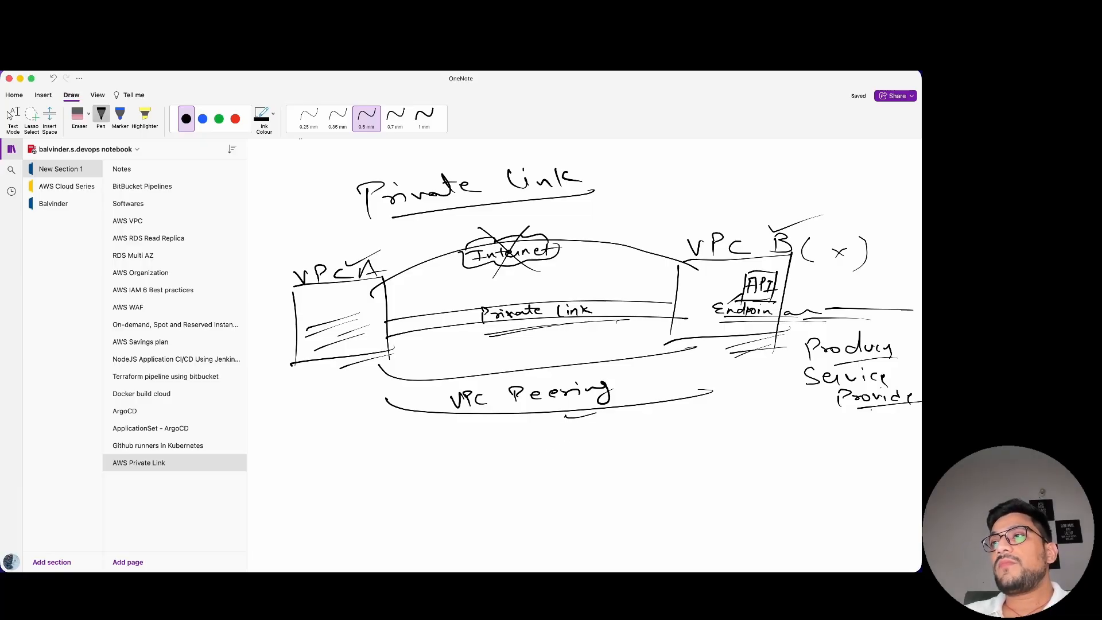
pyautogui.moveTo(484, 338); pyautogui.dragTo(625, 311)
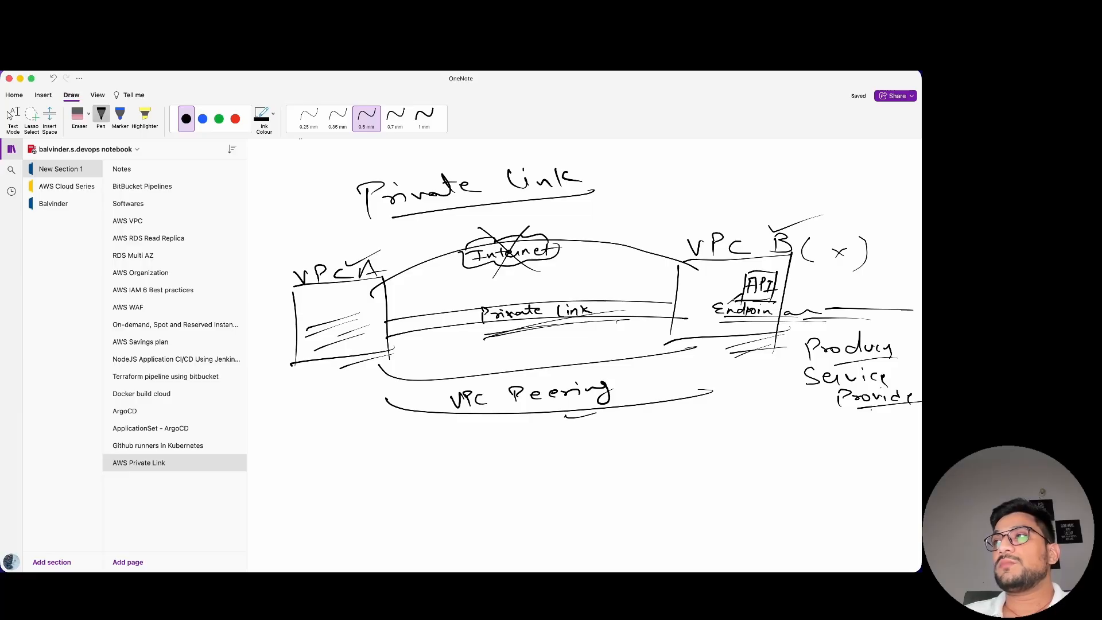
pyautogui.moveTo(788, 364); pyautogui.dragTo(820, 421)
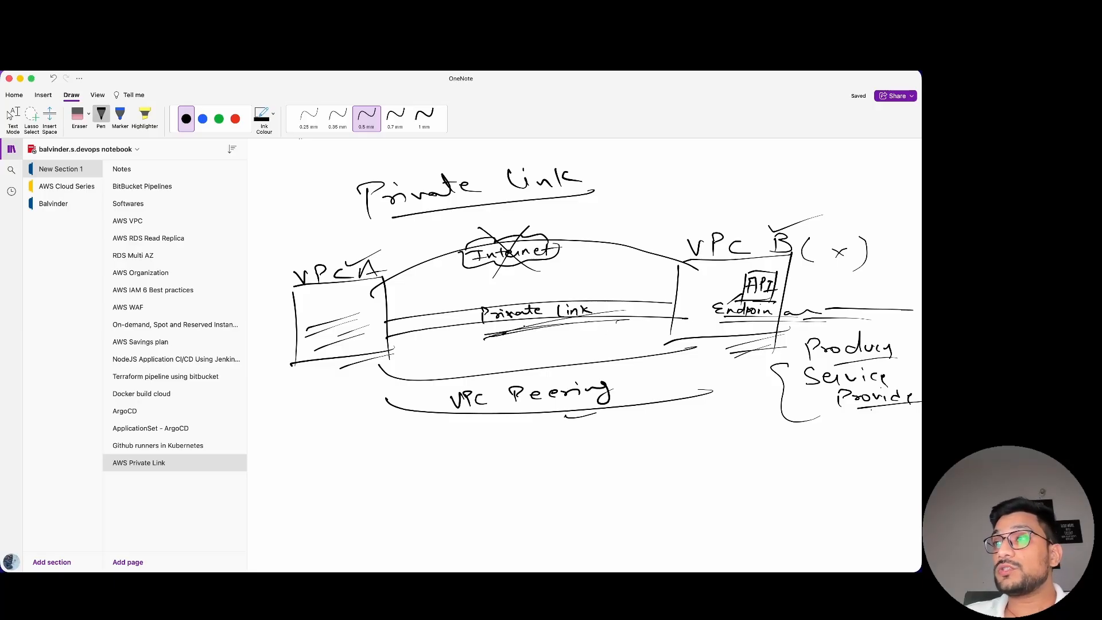
pyautogui.moveTo(518, 328); pyautogui.dragTo(600, 309)
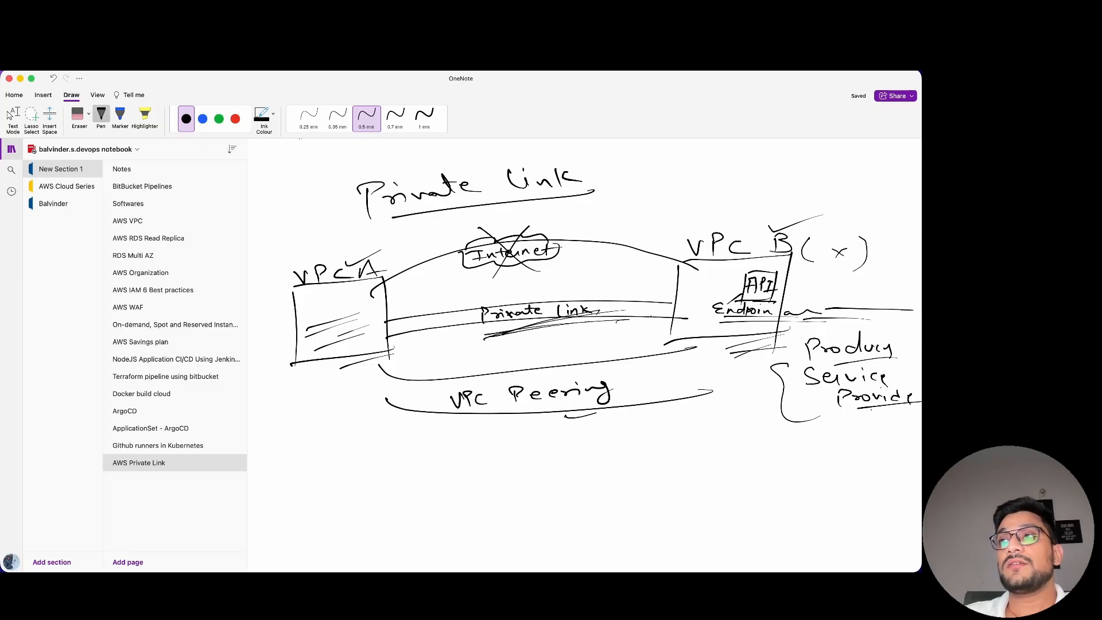
# Bracket the API and Endpoint area in VPC B, and underline "Endpoint" and "Private Link" again.
pyautogui.moveTo(747, 276)
pyautogui.mouseDown()
pyautogui.moveTo(707, 324)
pyautogui.moveTo(726, 327)
pyautogui.mouseUp()
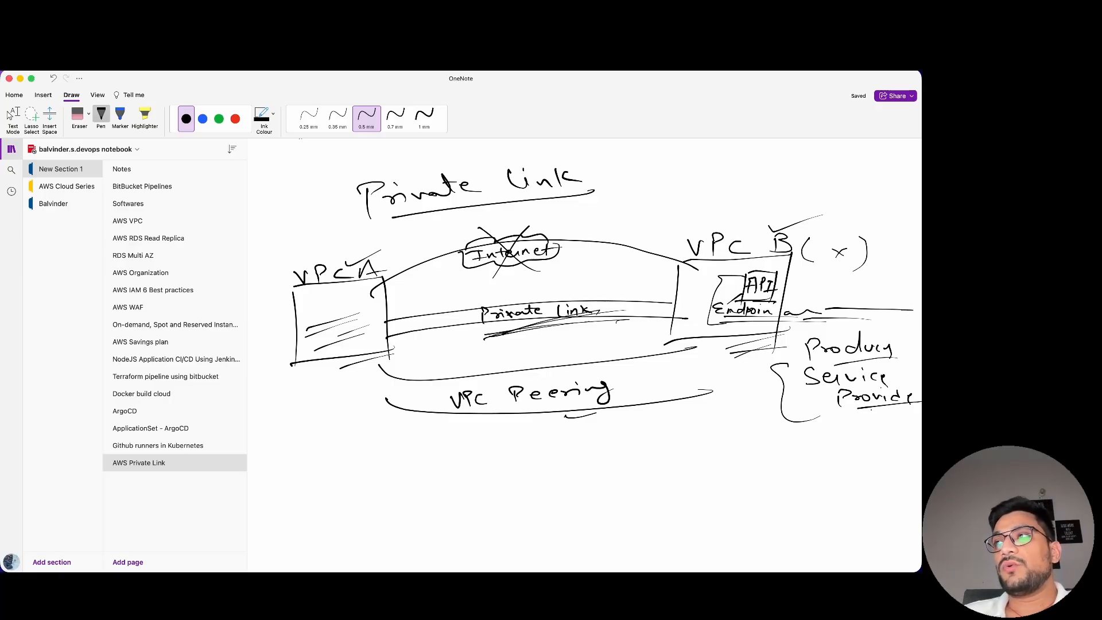
pyautogui.moveTo(735, 313); pyautogui.dragTo(804, 313)
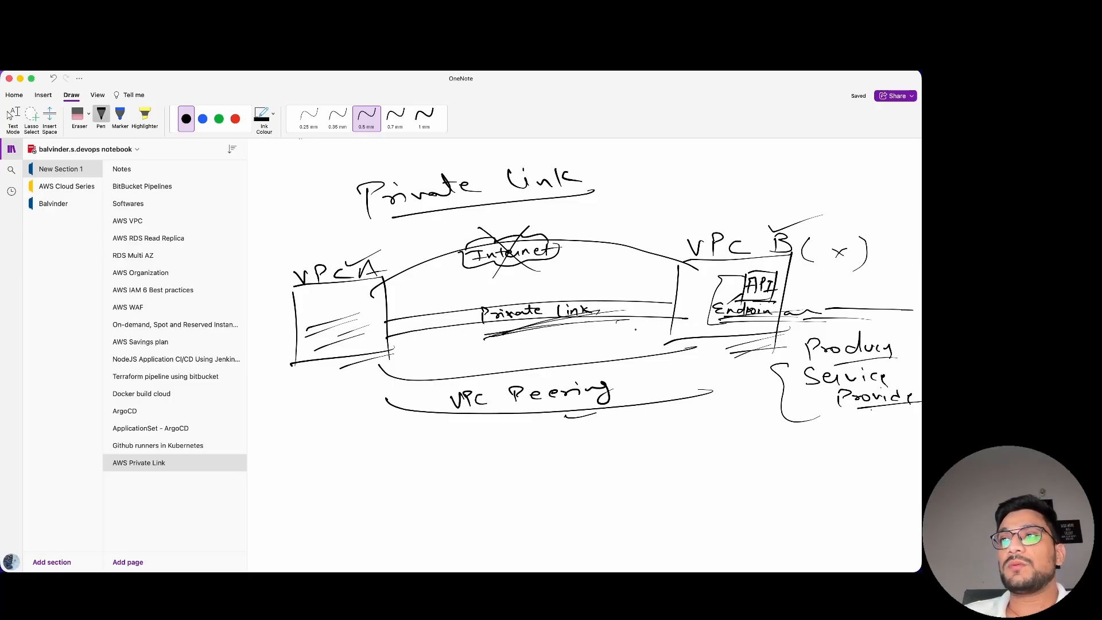
pyautogui.moveTo(509, 341); pyautogui.dragTo(608, 317)
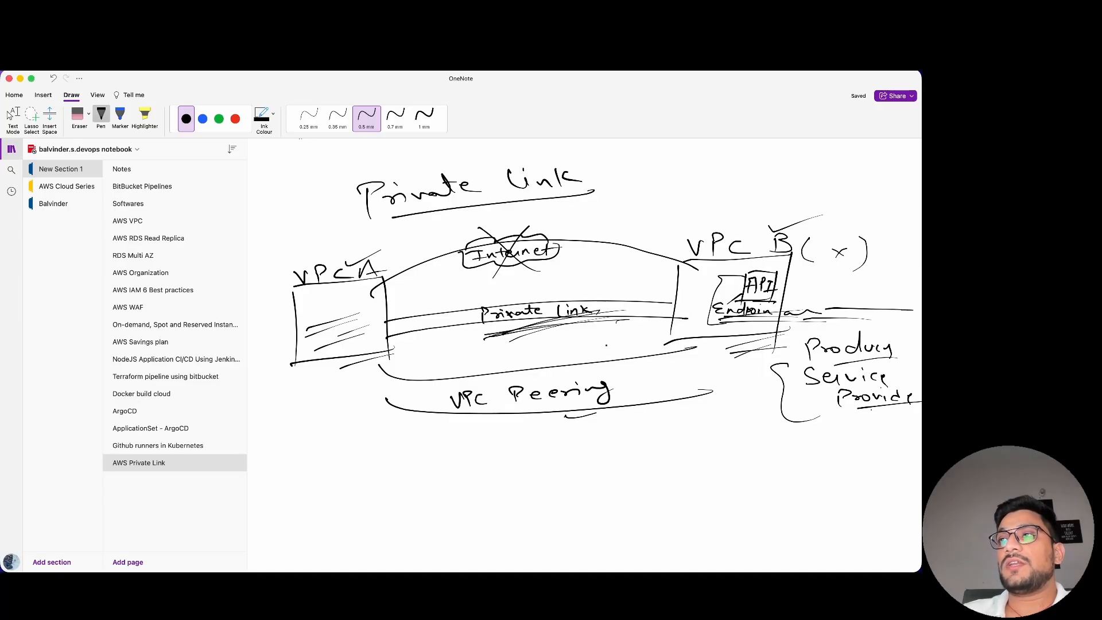
# Draw a new box in the empty space below VPC A and label it "AWS A/c A".
pyautogui.scroll(-3, 604, 493)
pyautogui.scroll(1, 605, 492)
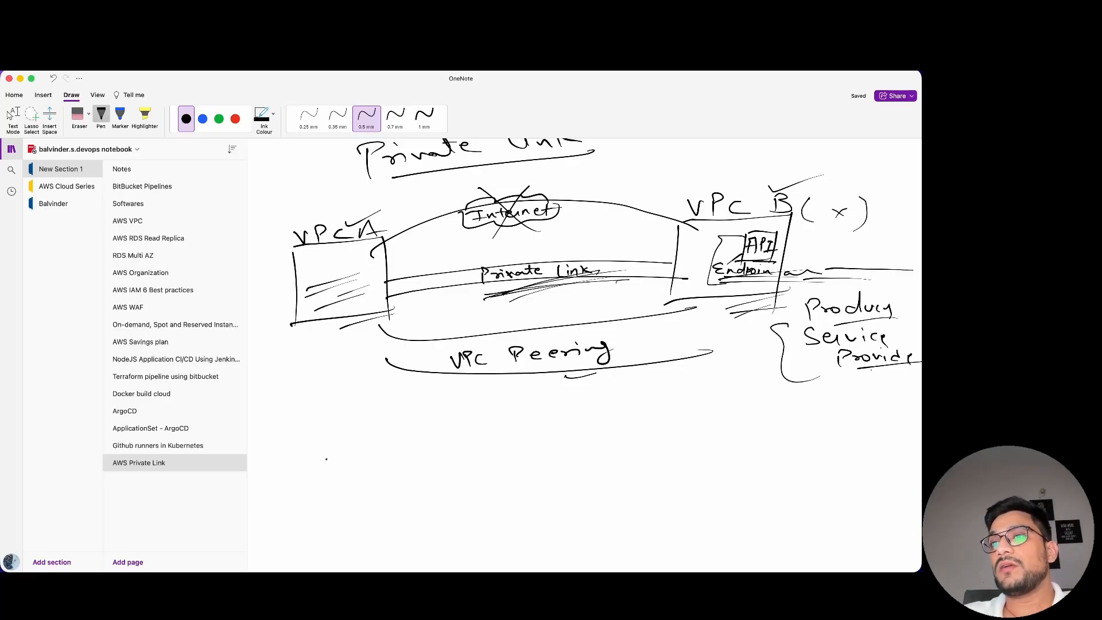
pyautogui.moveTo(296, 454)
pyautogui.mouseDown()
pyautogui.moveTo(312, 533)
pyautogui.moveTo(404, 426)
pyautogui.moveTo(433, 527)
pyautogui.mouseUp()
pyautogui.moveTo(325, 535); pyautogui.dragTo(453, 501)
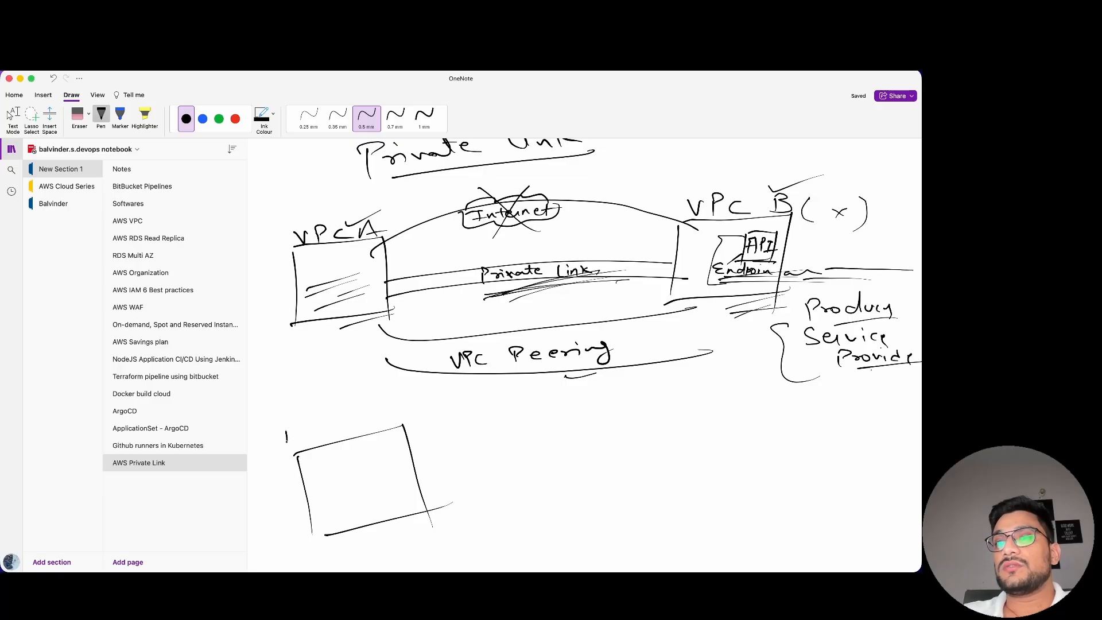
pyautogui.moveTo(285, 442)
pyautogui.mouseDown()
pyautogui.moveTo(313, 427)
pyautogui.moveTo(368, 427)
pyautogui.mouseUp()
pyautogui.moveTo(377, 414)
pyautogui.mouseDown()
pyautogui.moveTo(379, 429)
pyautogui.moveTo(415, 402)
pyautogui.moveTo(421, 409)
pyautogui.mouseUp()
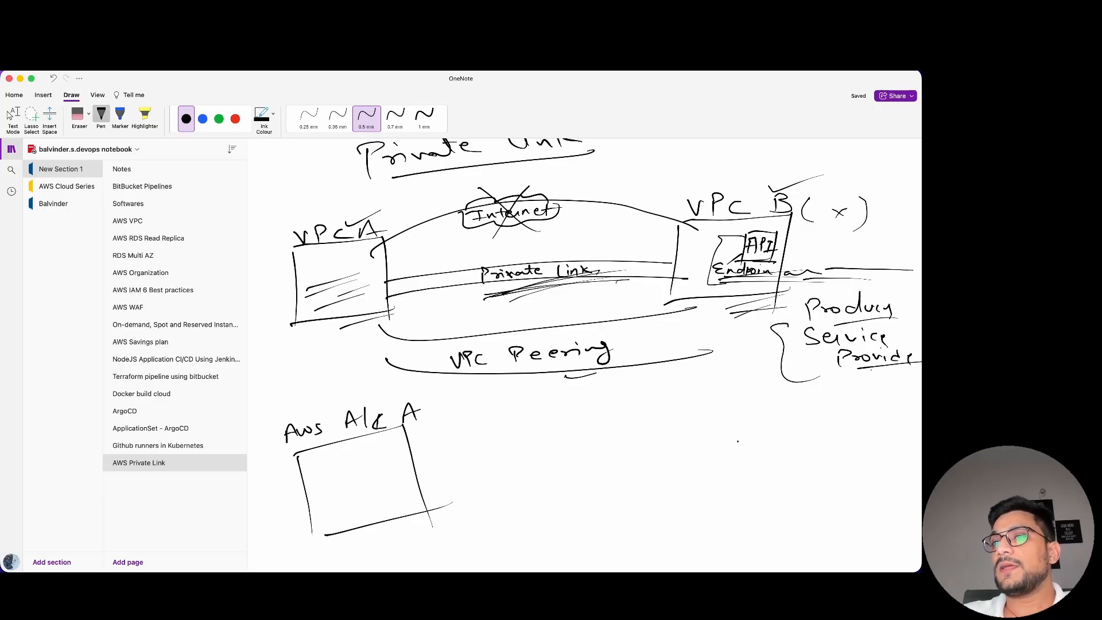
# Write an underlined "AWS A/c B" heading on the opposite side and enclose it in a large box.
pyautogui.moveTo(728, 435)
pyautogui.mouseDown()
pyautogui.moveTo(766, 425)
pyautogui.moveTo(771, 434)
pyautogui.moveTo(818, 427)
pyautogui.moveTo(813, 436)
pyautogui.mouseUp()
pyautogui.moveTo(834, 424)
pyautogui.mouseDown()
pyautogui.moveTo(833, 434)
pyautogui.moveTo(854, 427)
pyautogui.mouseUp()
pyautogui.moveTo(853, 415); pyautogui.dragTo(857, 433)
pyautogui.moveTo(713, 425); pyautogui.dragTo(710, 571)
pyautogui.moveTo(710, 426)
pyautogui.mouseDown()
pyautogui.moveTo(910, 404)
pyautogui.moveTo(883, 532)
pyautogui.moveTo(698, 553)
pyautogui.moveTo(893, 434)
pyautogui.mouseUp()
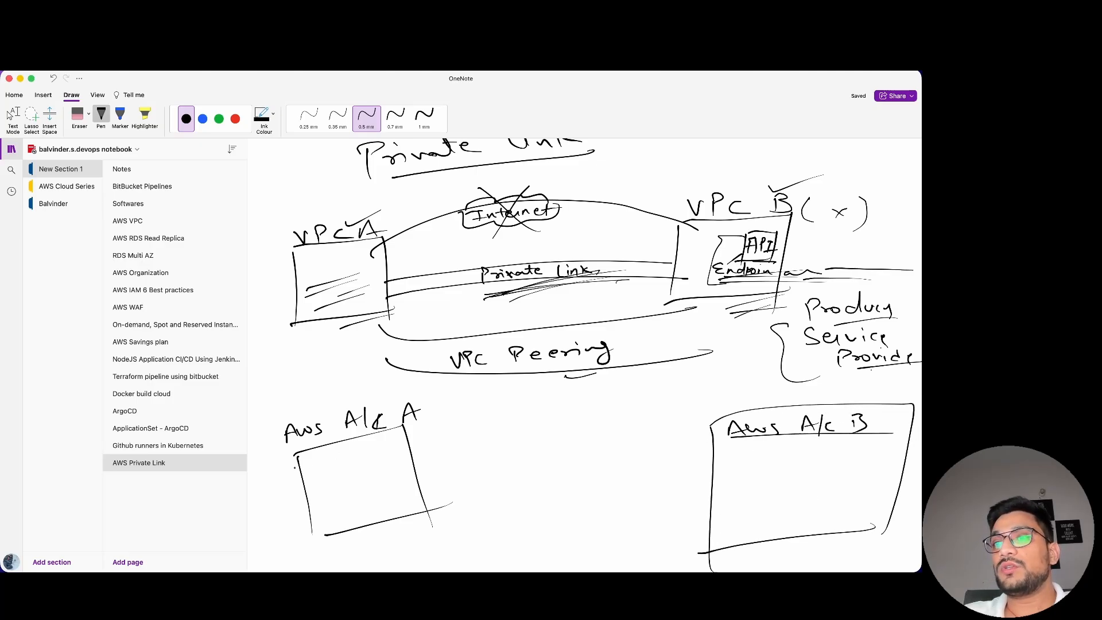
# Draw a small inner box in each AWS account and write "Service Producer" inside account B.
pyautogui.moveTo(286, 469); pyautogui.dragTo(401, 432)
pyautogui.moveTo(346, 456); pyautogui.dragTo(316, 506)
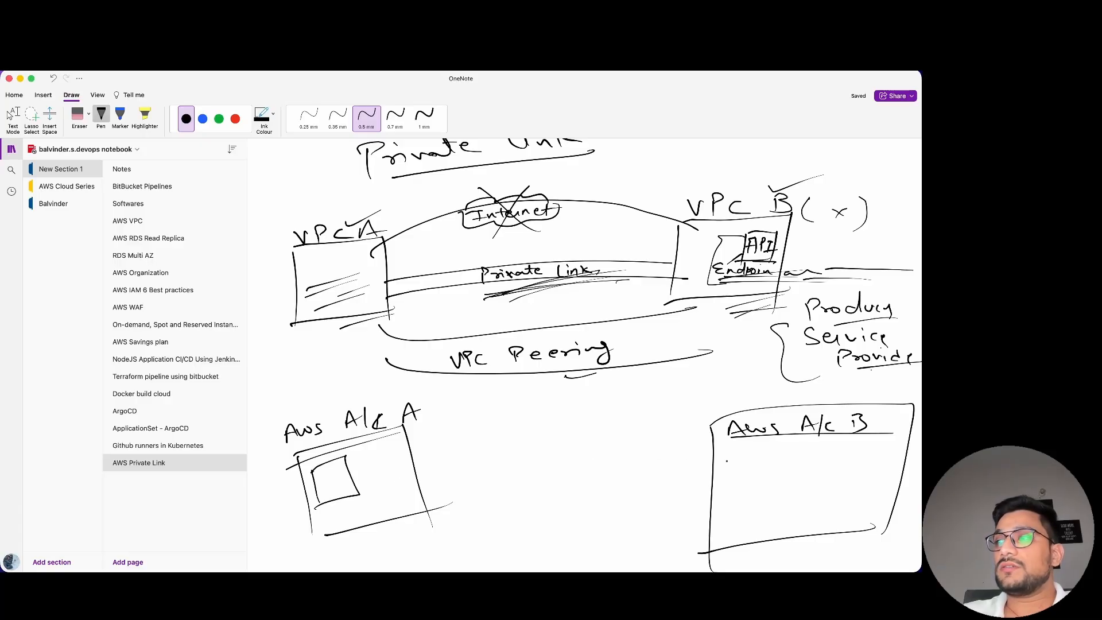
pyautogui.moveTo(739, 451)
pyautogui.mouseDown()
pyautogui.moveTo(738, 488)
pyautogui.moveTo(808, 487)
pyautogui.mouseUp()
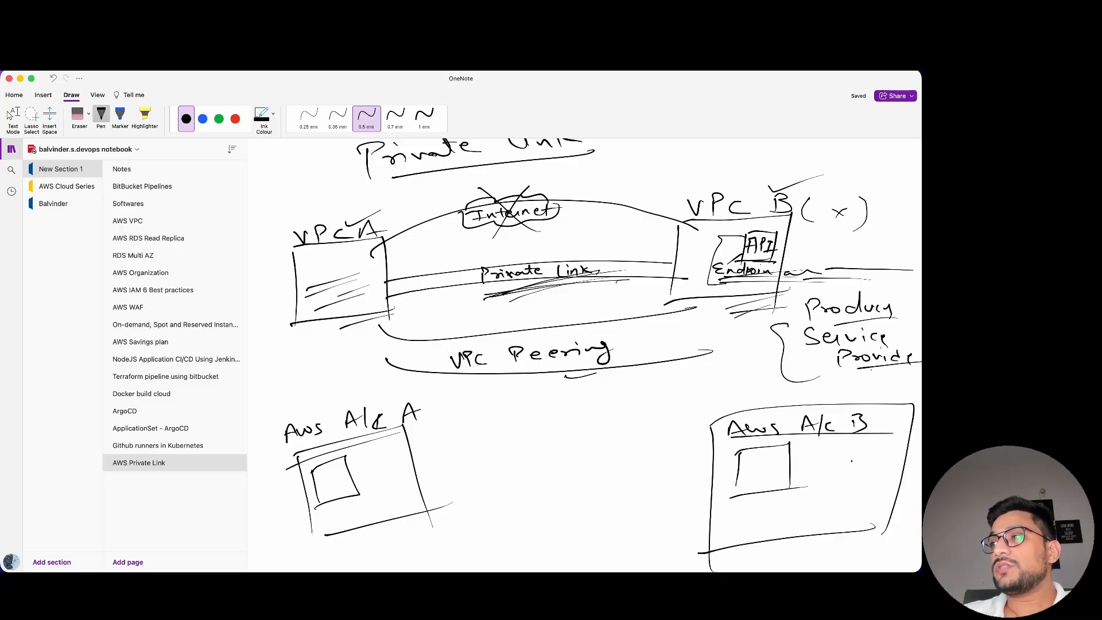
pyautogui.moveTo(832, 444)
pyautogui.mouseDown()
pyautogui.moveTo(828, 453)
pyautogui.moveTo(878, 454)
pyautogui.moveTo(880, 464)
pyautogui.mouseUp()
pyautogui.moveTo(888, 450); pyautogui.dragTo(888, 466)
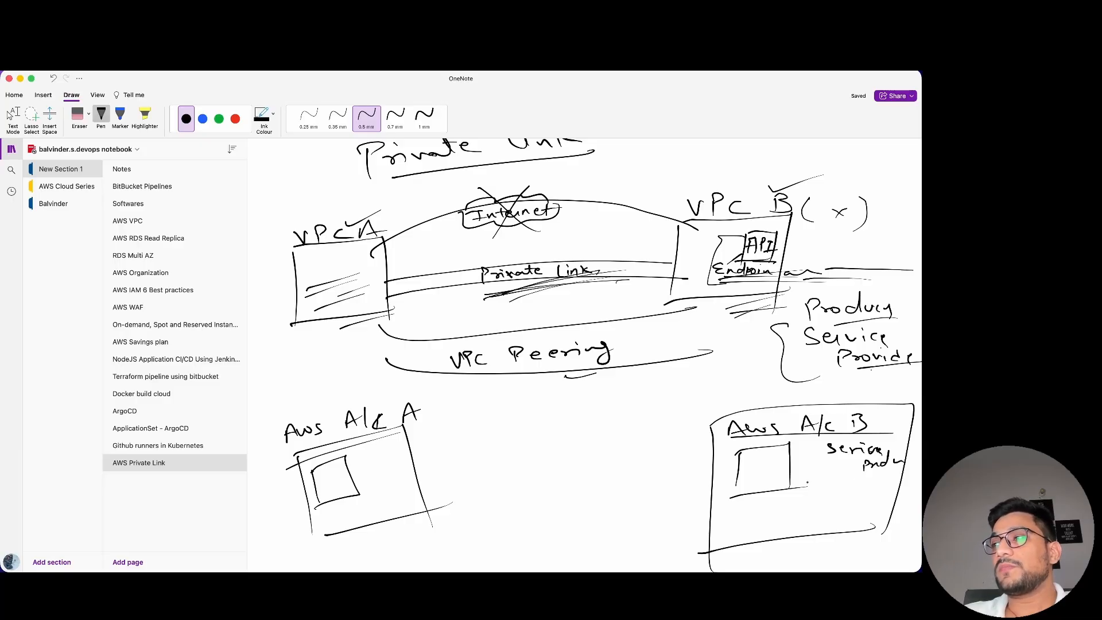
# Draw an "nginx" box linked by a line to account B's inner box and write "Endpoint" beneath it.
pyautogui.moveTo(802, 487); pyautogui.dragTo(852, 489)
pyautogui.moveTo(854, 489); pyautogui.dragTo(887, 496)
pyautogui.moveTo(838, 512); pyautogui.dragTo(914, 497)
pyautogui.moveTo(831, 485)
pyautogui.mouseDown()
pyautogui.moveTo(835, 513)
pyautogui.moveTo(921, 477)
pyautogui.mouseUp()
pyautogui.moveTo(920, 476); pyautogui.dragTo(922, 510)
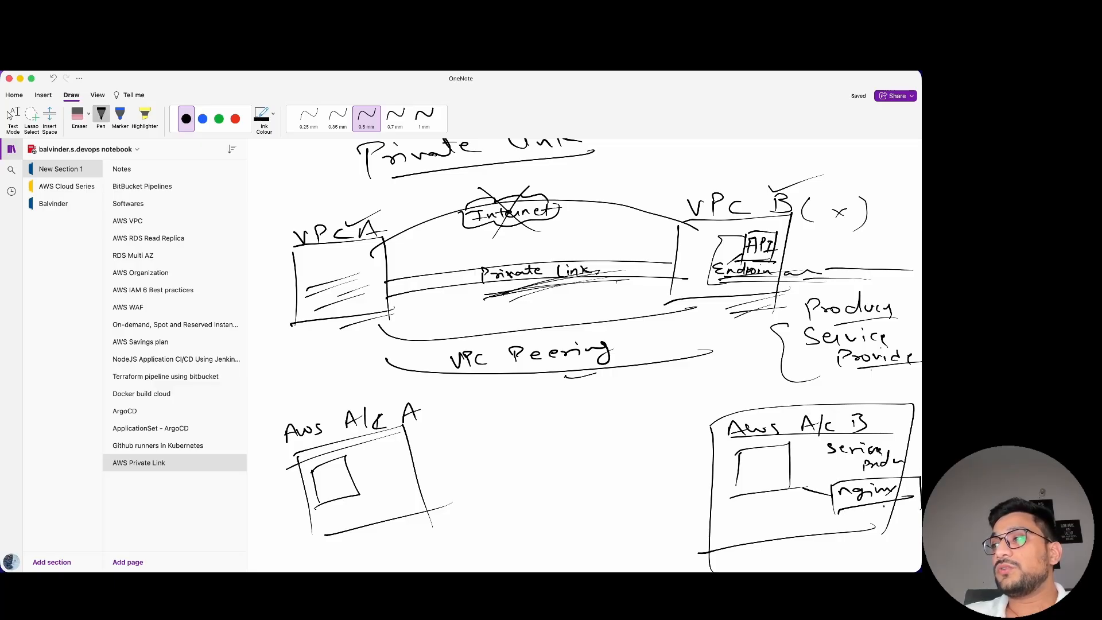
pyautogui.moveTo(837, 511)
pyautogui.mouseDown()
pyautogui.moveTo(826, 533)
pyautogui.moveTo(834, 525)
pyautogui.mouseUp()
pyautogui.moveTo(826, 527)
pyautogui.mouseDown()
pyautogui.moveTo(867, 526)
pyautogui.moveTo(876, 510)
pyautogui.moveTo(891, 525)
pyautogui.mouseUp()
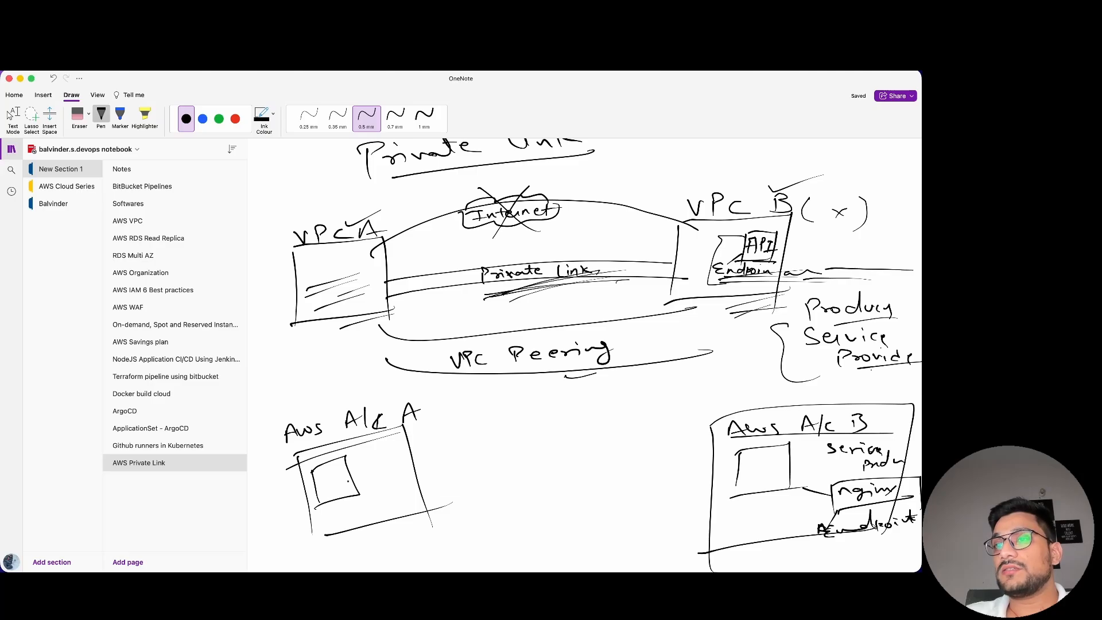
# Connect AWS accounts A and B with two parallel lines and add a handwritten, underlined label between them.
pyautogui.moveTo(348, 481); pyautogui.dragTo(694, 481)
pyautogui.moveTo(428, 499); pyautogui.dragTo(714, 508)
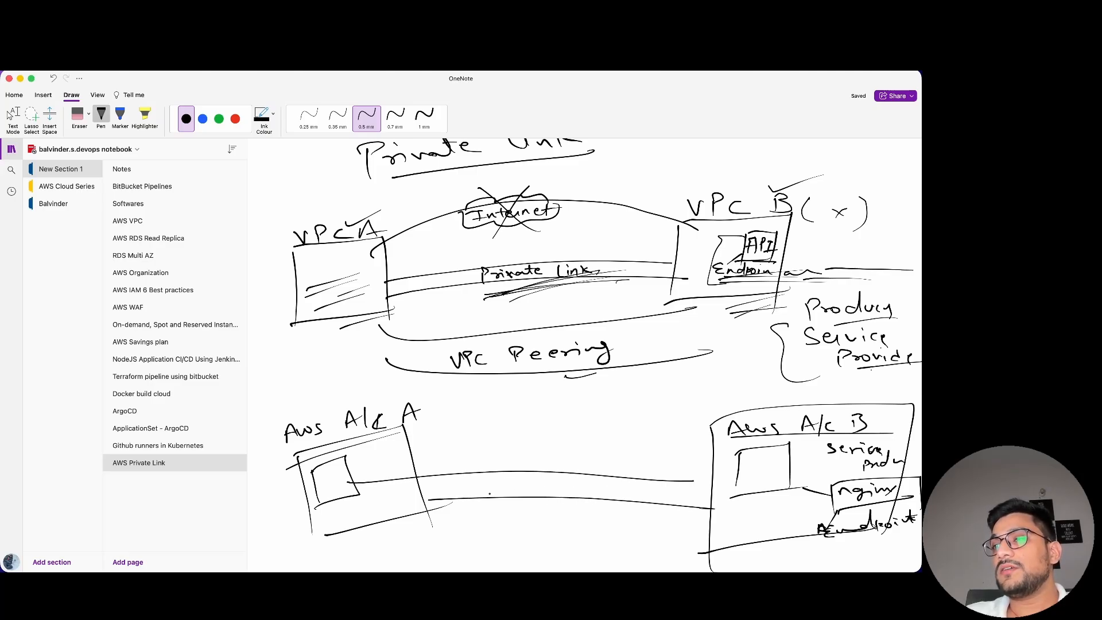
pyautogui.moveTo(489, 497); pyautogui.dragTo(492, 488)
pyautogui.moveTo(499, 491)
pyautogui.mouseDown()
pyautogui.moveTo(563, 477)
pyautogui.moveTo(603, 497)
pyautogui.moveTo(649, 497)
pyautogui.mouseUp()
pyautogui.moveTo(576, 512); pyautogui.dragTo(688, 495)
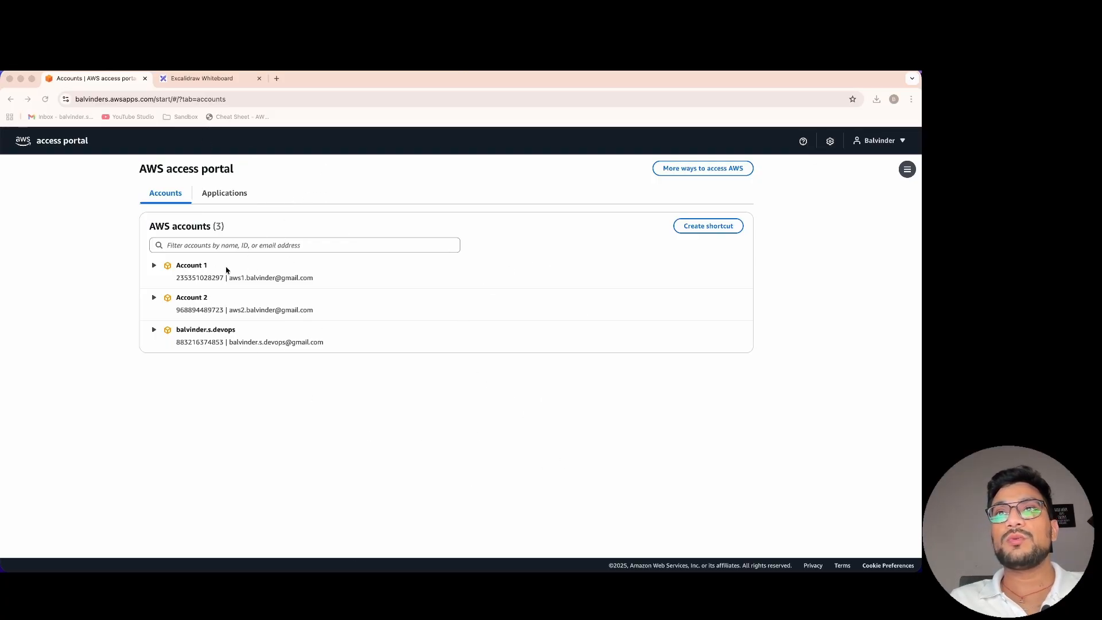
# Switch to the AWS access portal and expand the access options of Account 2 and Account 1.
pyautogui.click(193, 299)
pyautogui.click(191, 297)
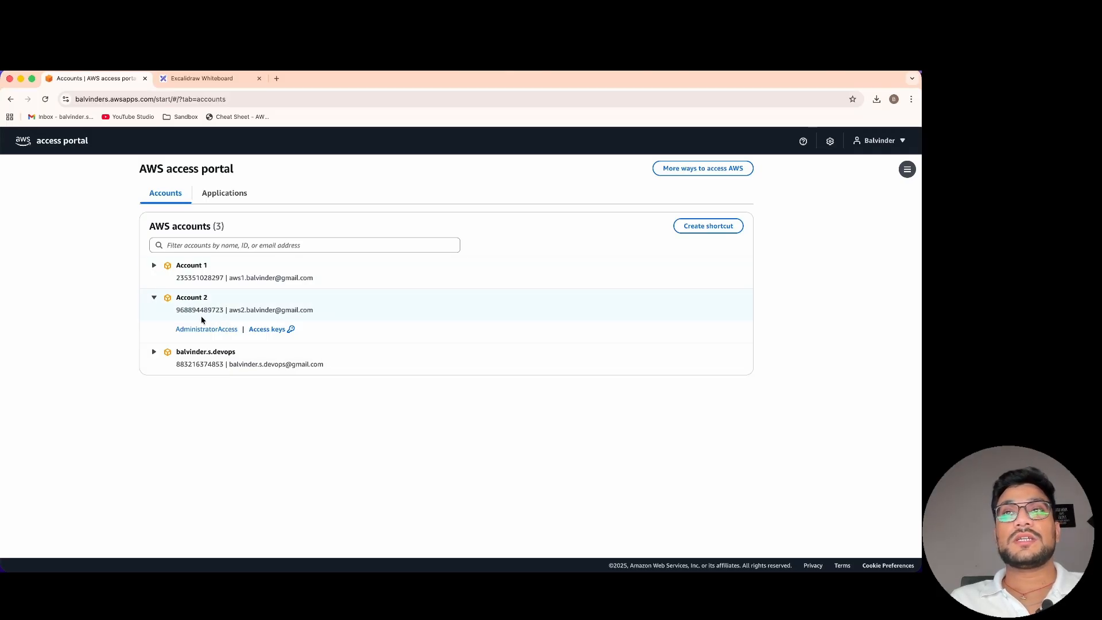
pyautogui.click(207, 274)
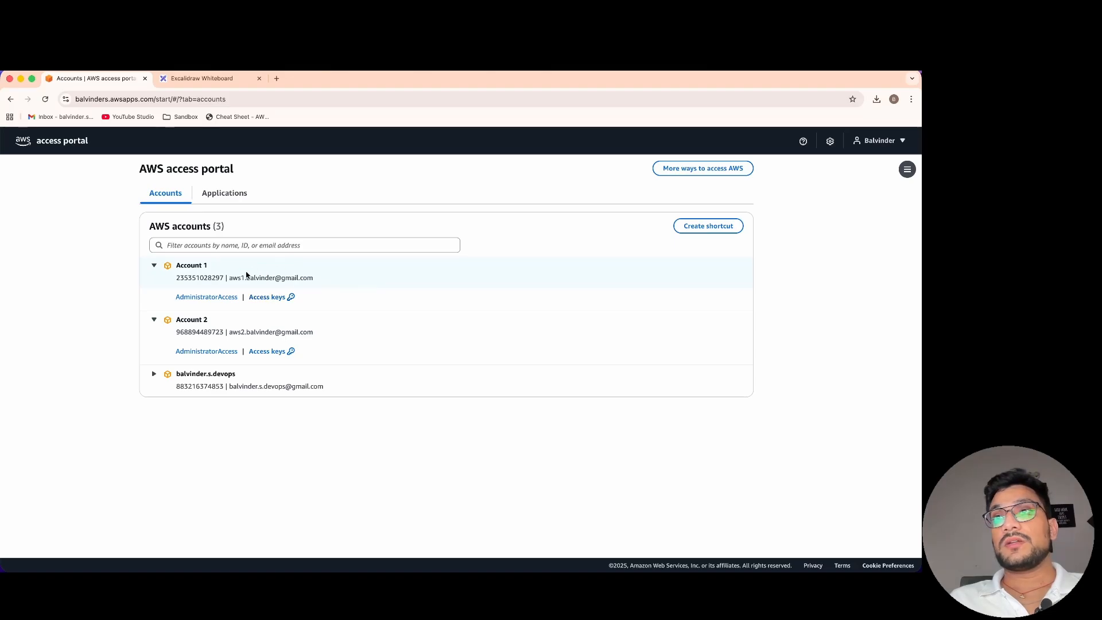
pyautogui.click(211, 357)
pyautogui.click(214, 297)
pyautogui.click(315, 79)
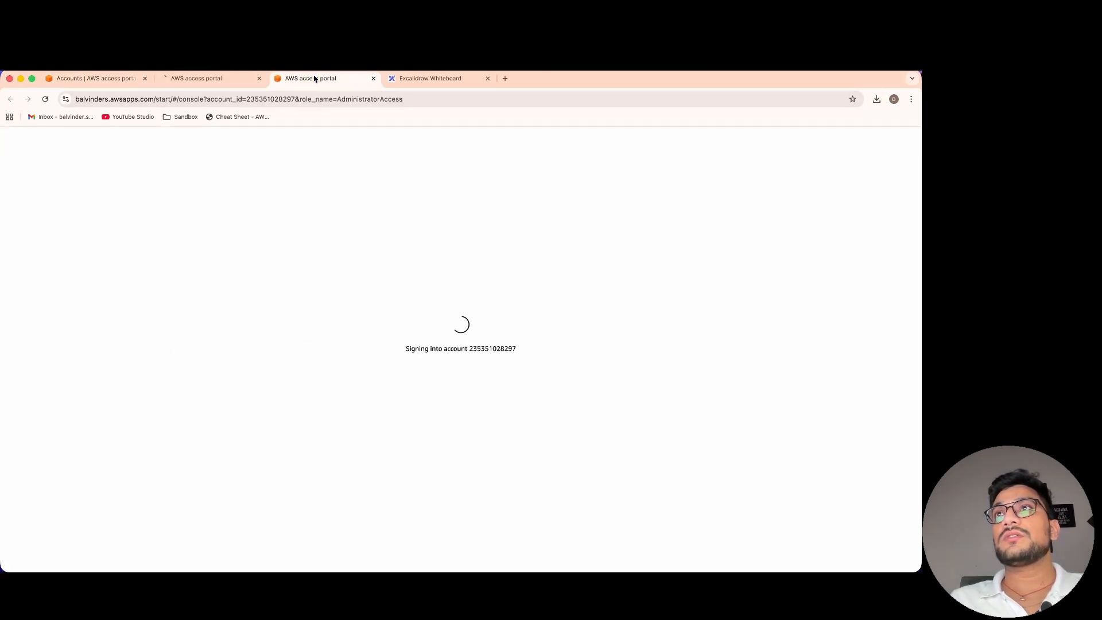
pyautogui.click(373, 79)
pyautogui.click(260, 78)
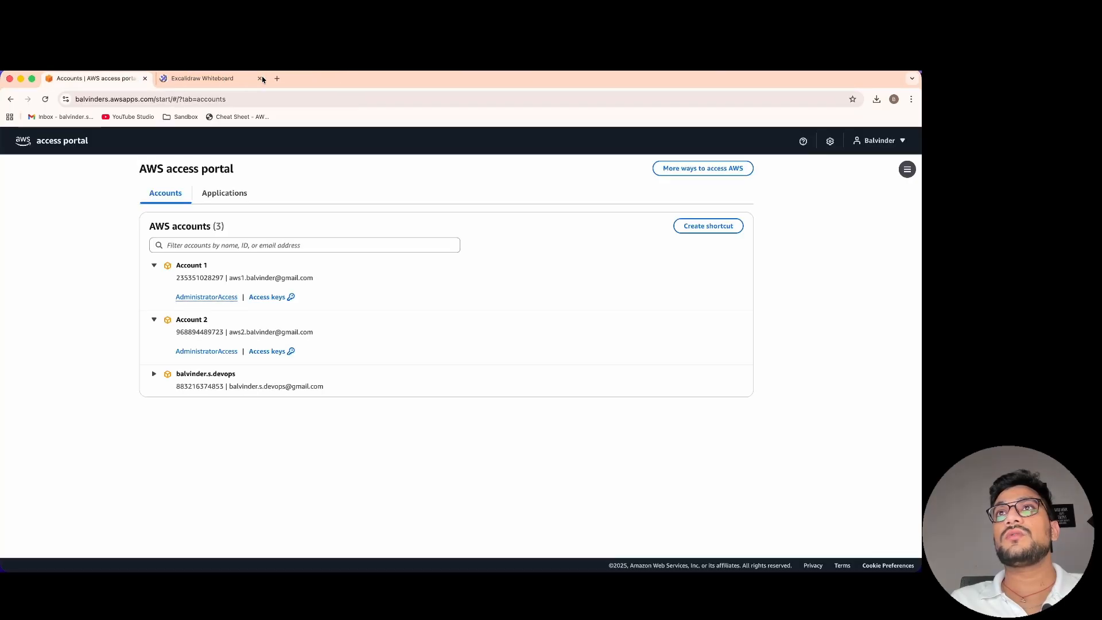
# Open Account 1's console in a new tab with AdministratorAccess and place that tab in a new tab group named "Account".
pyautogui.click(215, 298)
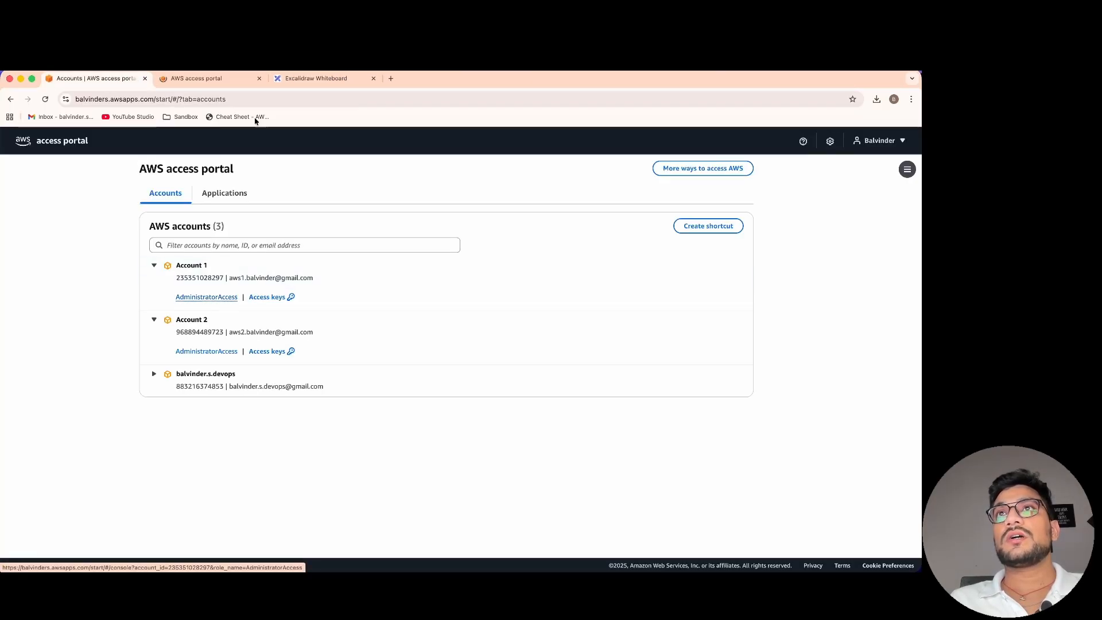
pyautogui.click(219, 80)
pyautogui.rightClick(220, 81)
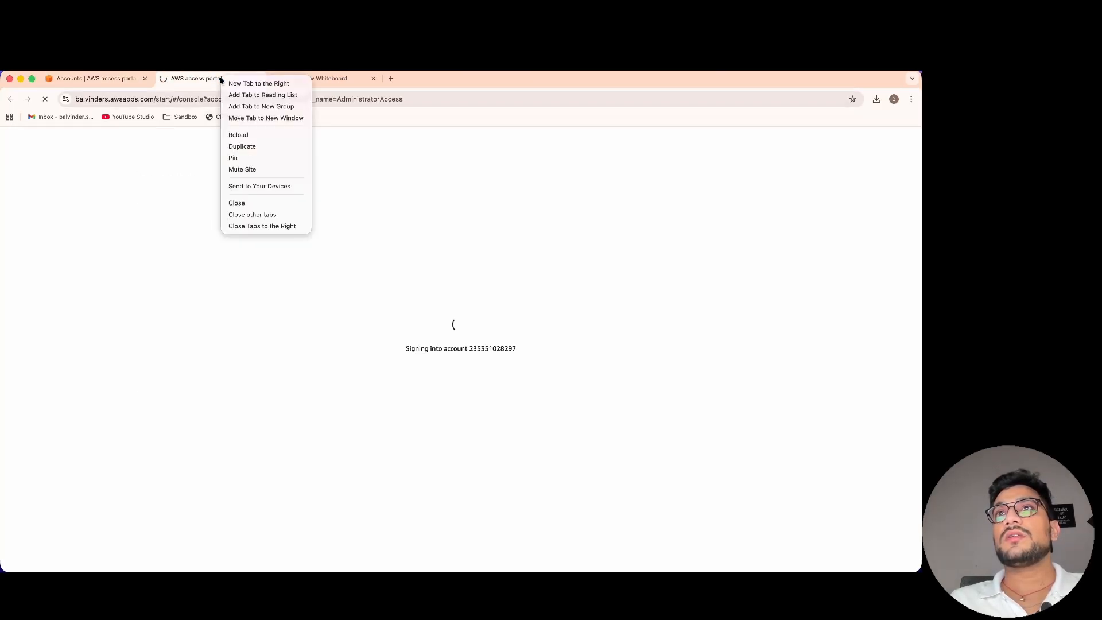
pyautogui.click(254, 107)
pyautogui.write('Account')
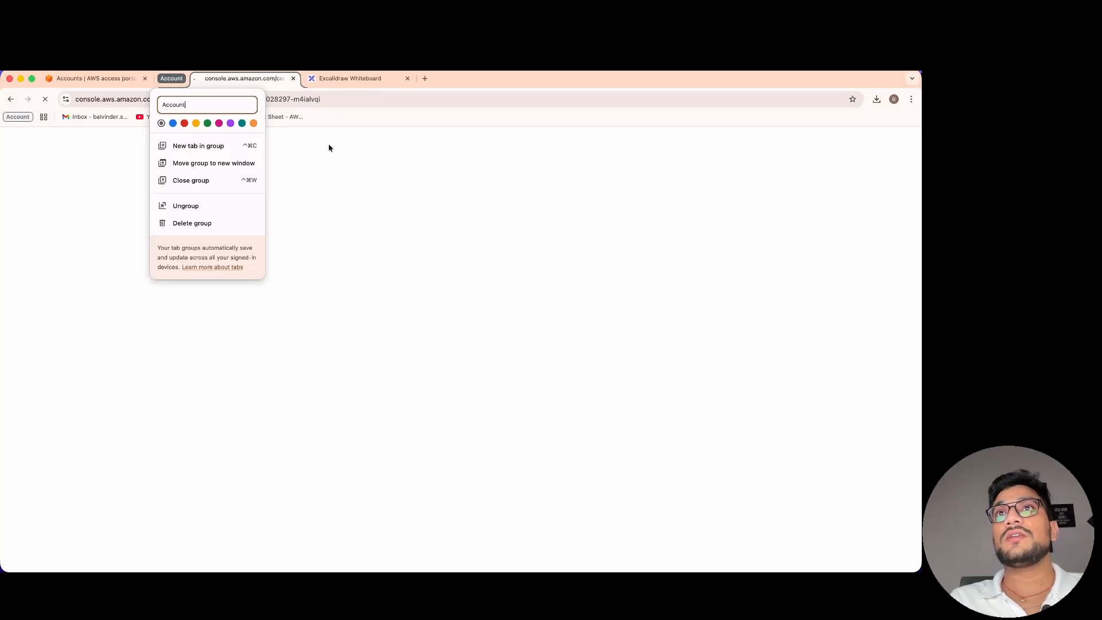
pyautogui.press('Return')
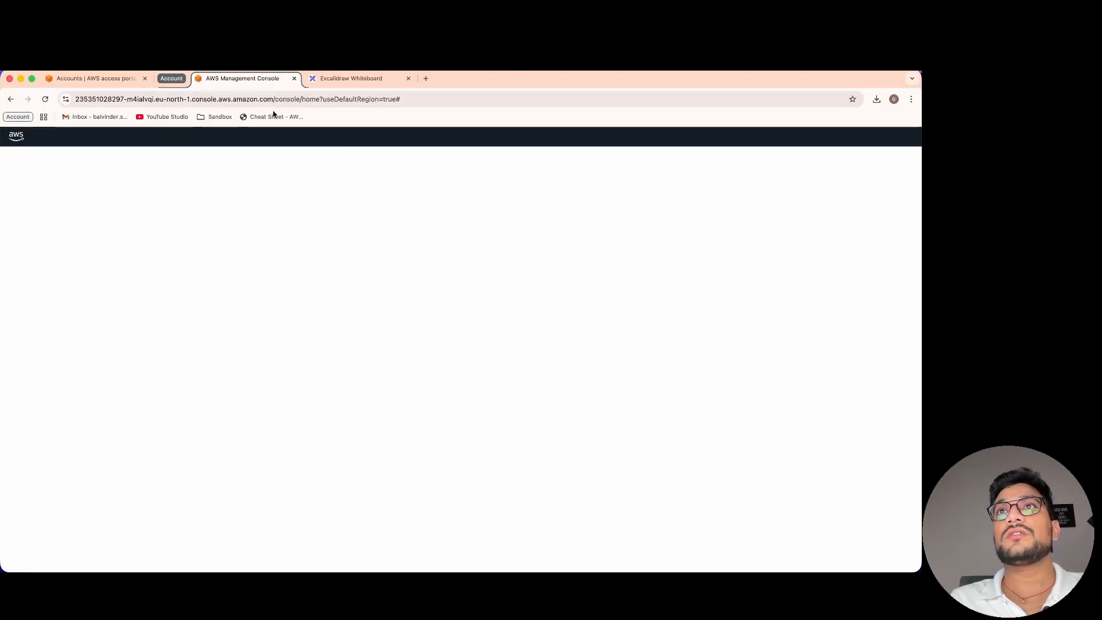
# Rename Account 1's tab group to "Account 1" and bring its console tab back into view.
pyautogui.click(171, 79)
pyautogui.rightClick(171, 80)
pyautogui.write('1')
pyautogui.click(305, 175)
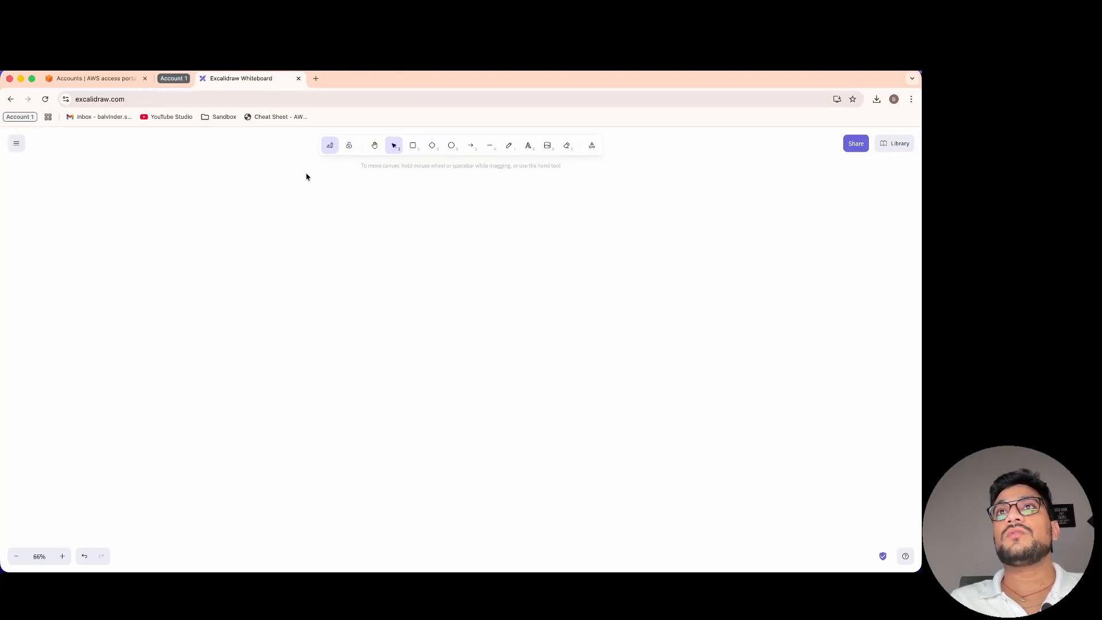
pyautogui.click(175, 80)
pyautogui.click(240, 81)
# Open Account 2's console from the access portal with AdministratorAccess and put its tab in a new group named "Ac".
pyautogui.click(92, 79)
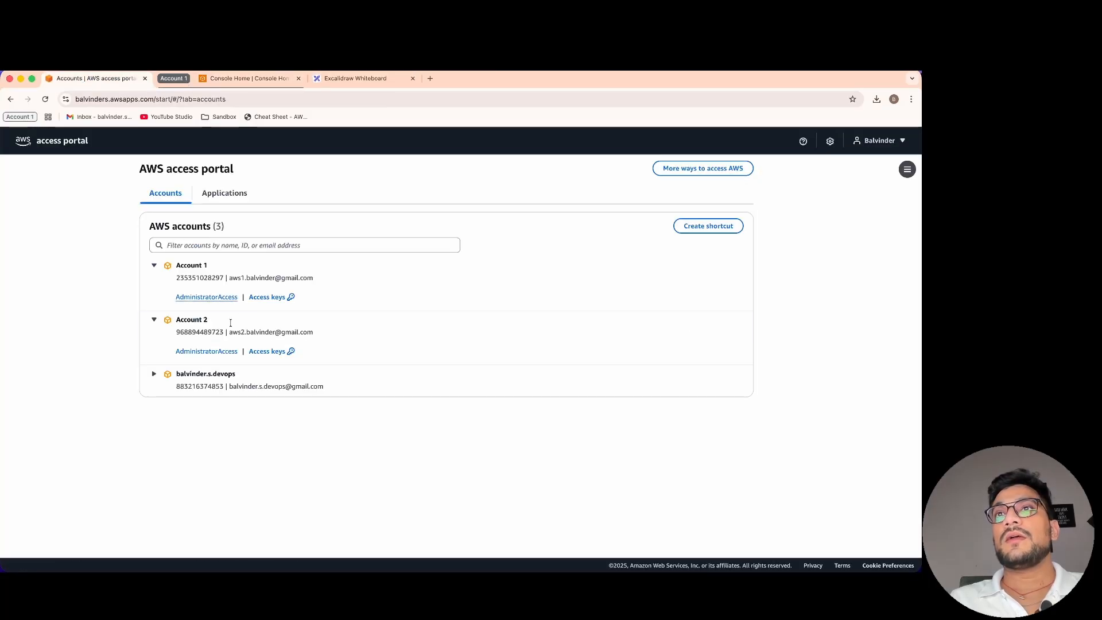
pyautogui.click(206, 351)
pyautogui.click(202, 79)
pyautogui.rightClick(207, 79)
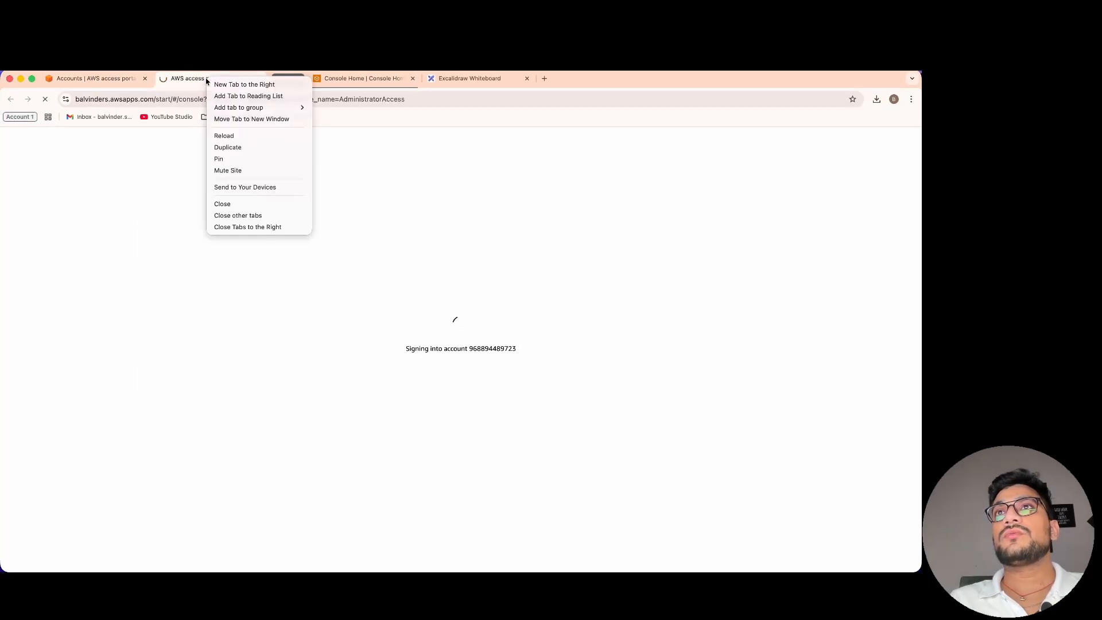
pyautogui.moveTo(252, 108)
pyautogui.click(332, 107)
pyautogui.write('Ac')
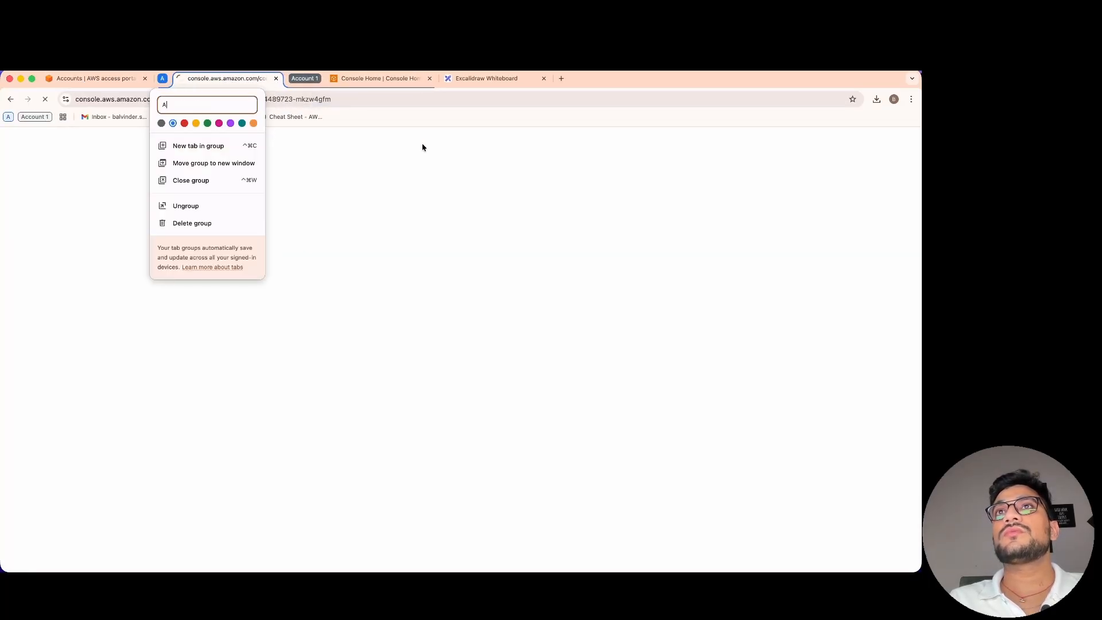
pyautogui.click(422, 143)
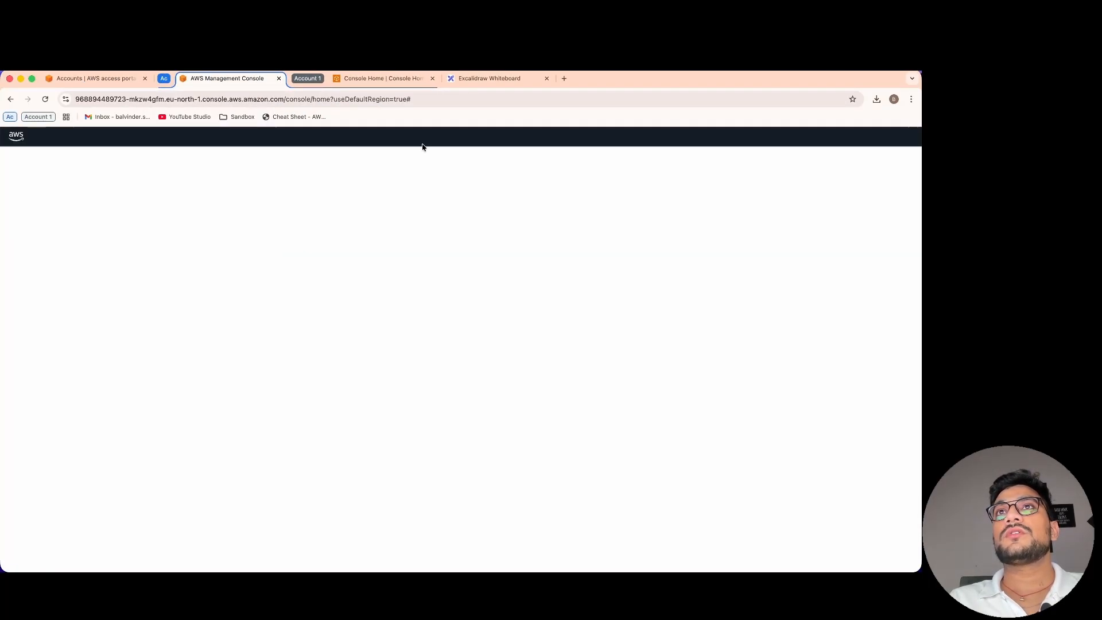
# Rename the blue tab group to "Account 2" and move it behind the Account 1 group.
pyautogui.click(163, 79)
pyautogui.rightClick(164, 78)
pyautogui.write('cc')
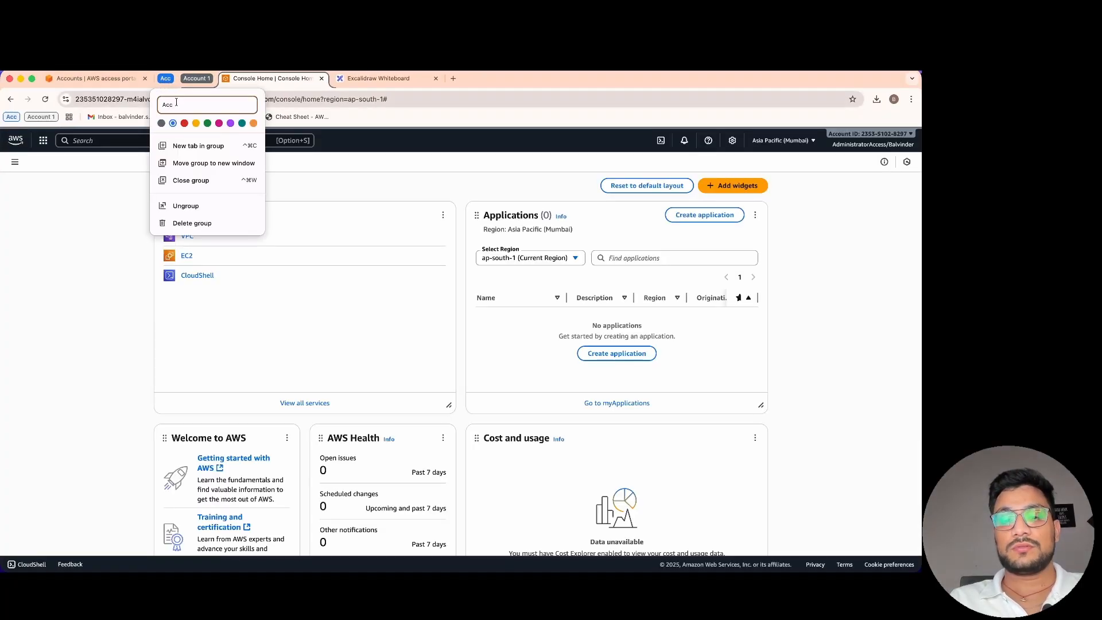
pyautogui.write('ount')
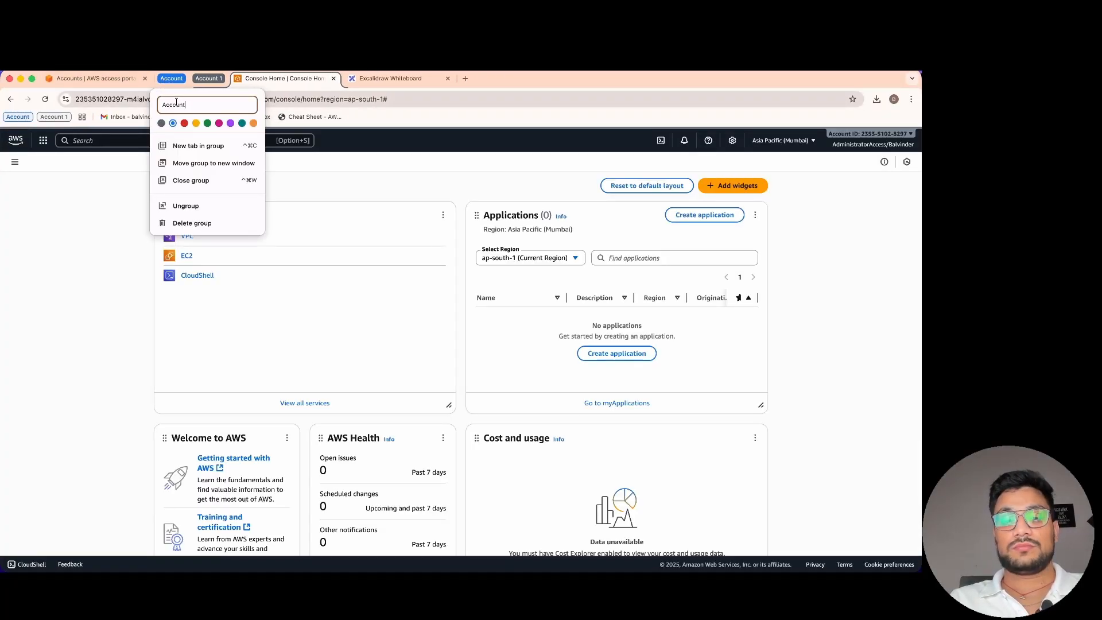
pyautogui.write(' 2')
pyautogui.press('Return')
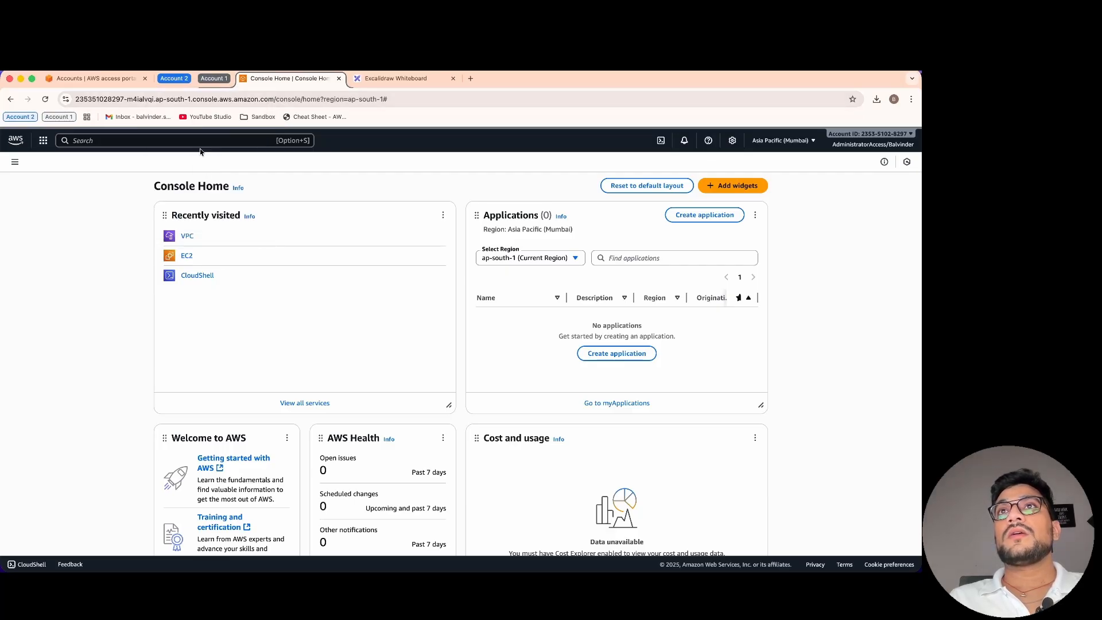
pyautogui.moveTo(174, 78); pyautogui.dragTo(511, 79)
# Compare the Console Home pages of Account 1 and Account 2, checking the selected region in each.
pyautogui.click(245, 82)
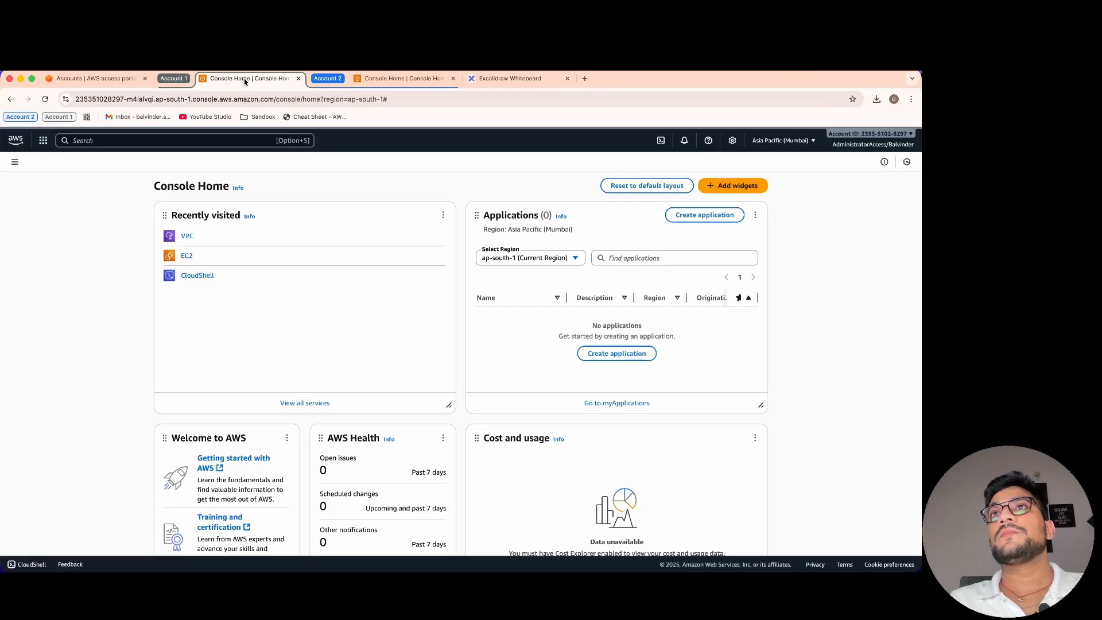
pyautogui.click(395, 76)
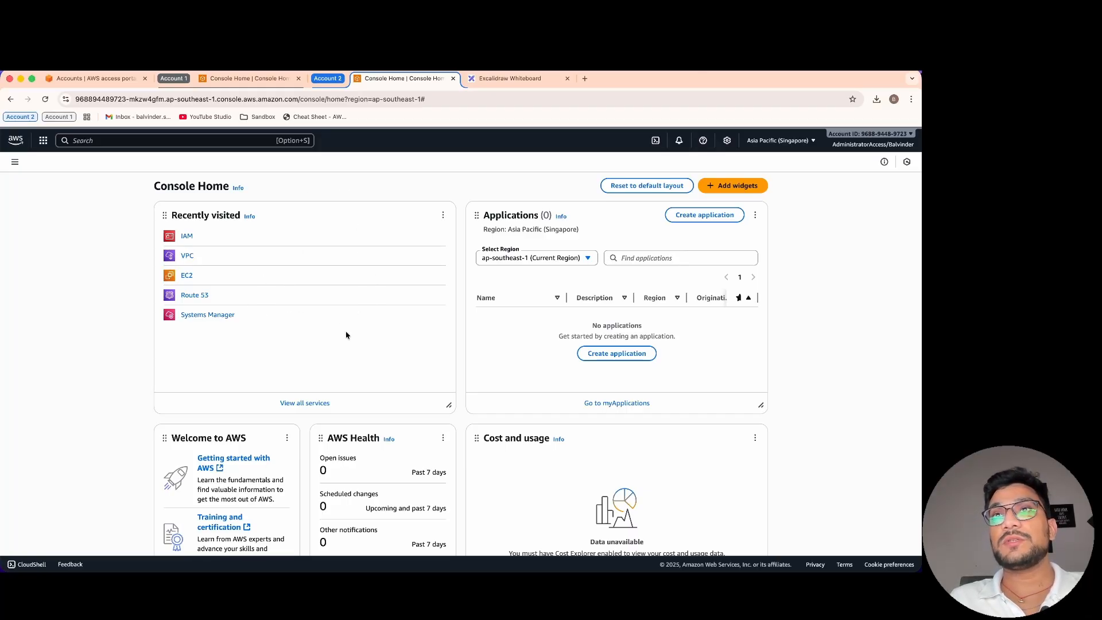
pyautogui.click(246, 78)
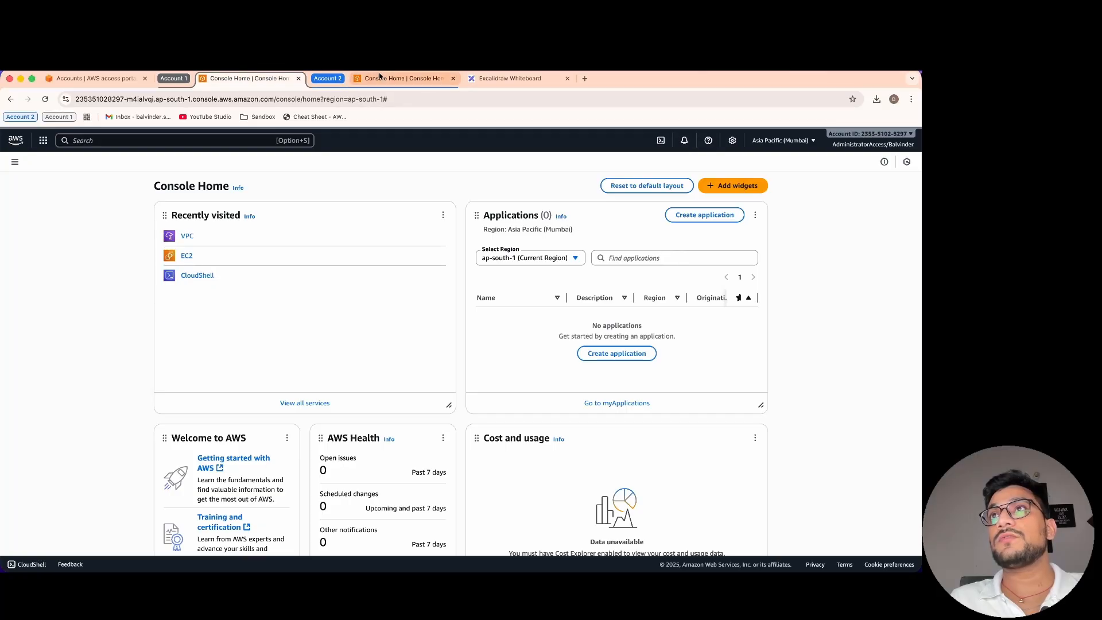
pyautogui.click(395, 78)
pyautogui.click(245, 78)
pyautogui.click(395, 78)
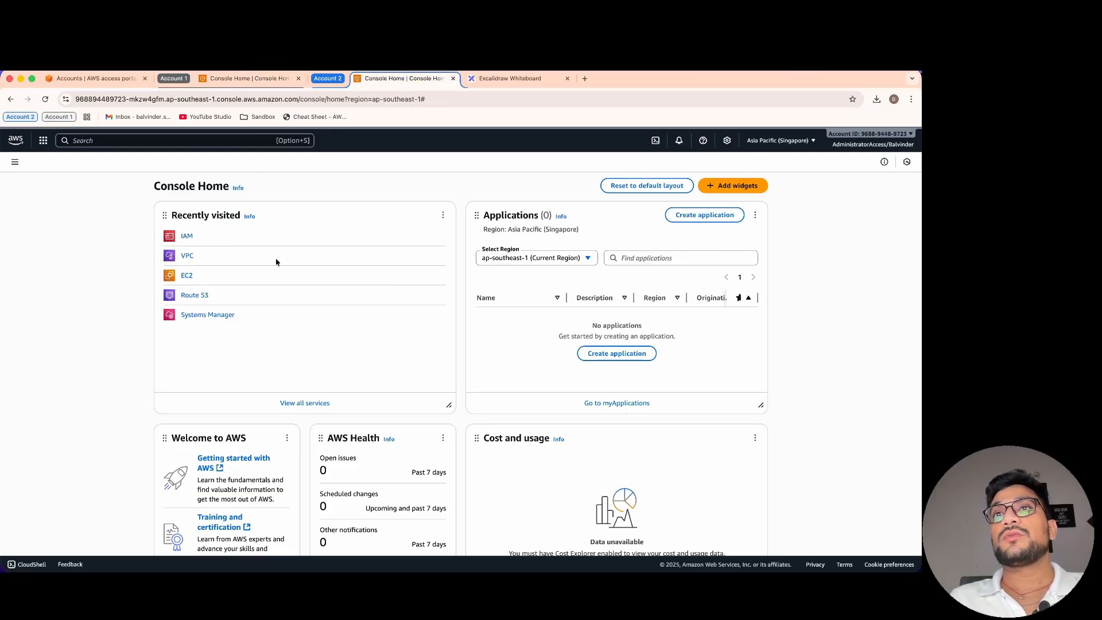
# Open the VPC console for Account 2 in a new tab and show its list of VPCs.
pyautogui.keyDown('super'); pyautogui.click(187, 256); pyautogui.keyUp('super')
pyautogui.click(510, 79)
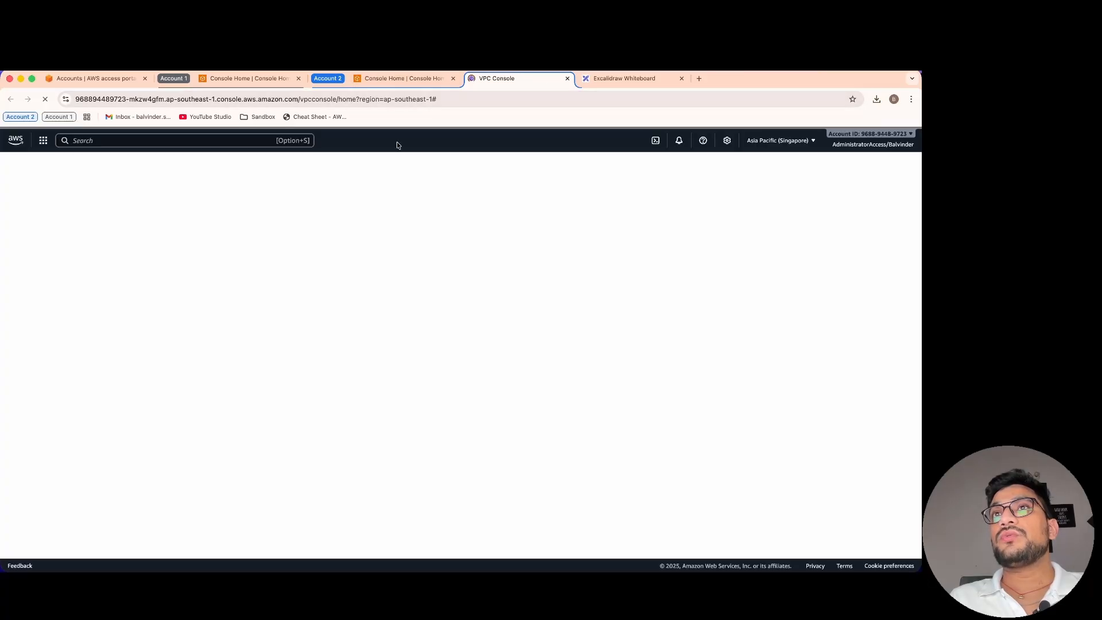
pyautogui.click(32, 260)
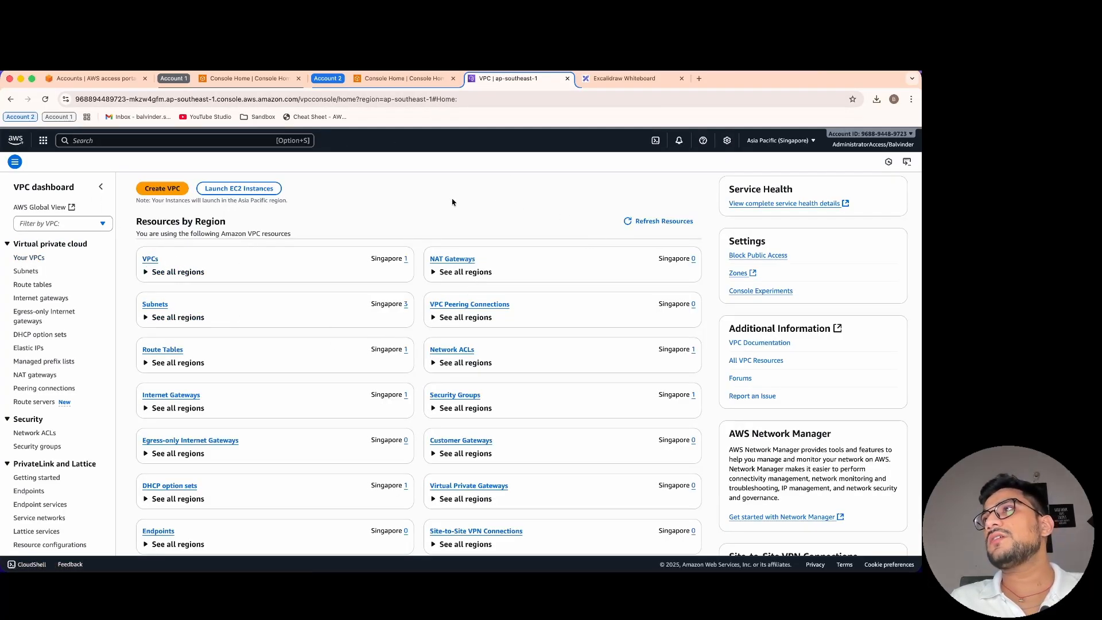
pyautogui.click(151, 259)
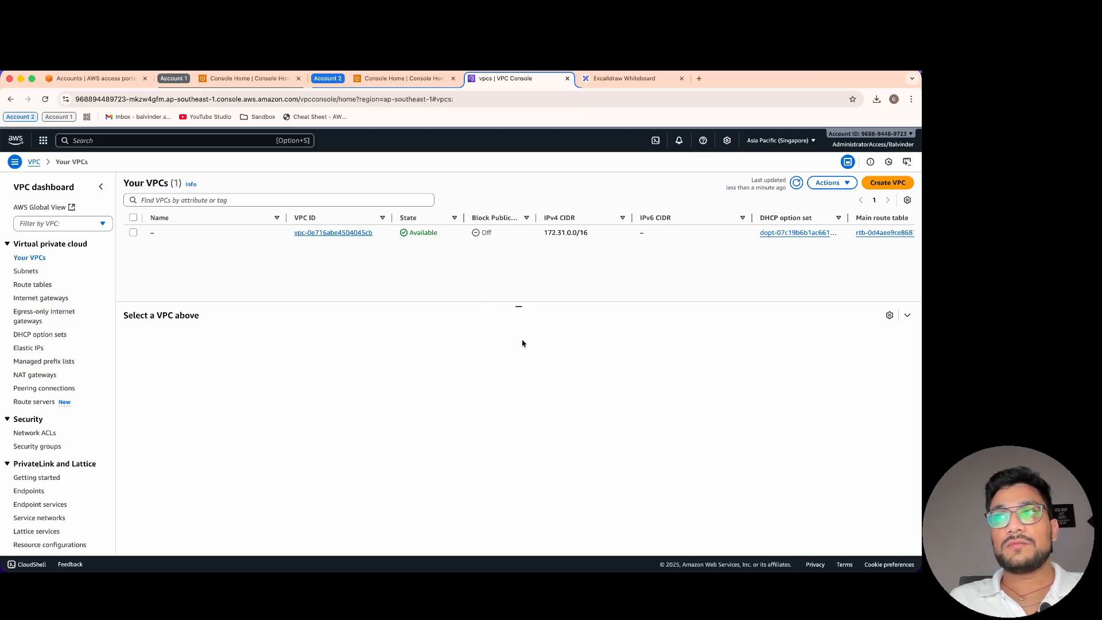
pyautogui.moveTo(525, 309)
pyautogui.mouseDown()
pyautogui.moveTo(524, 337)
pyautogui.moveTo(528, 328)
pyautogui.mouseUp()
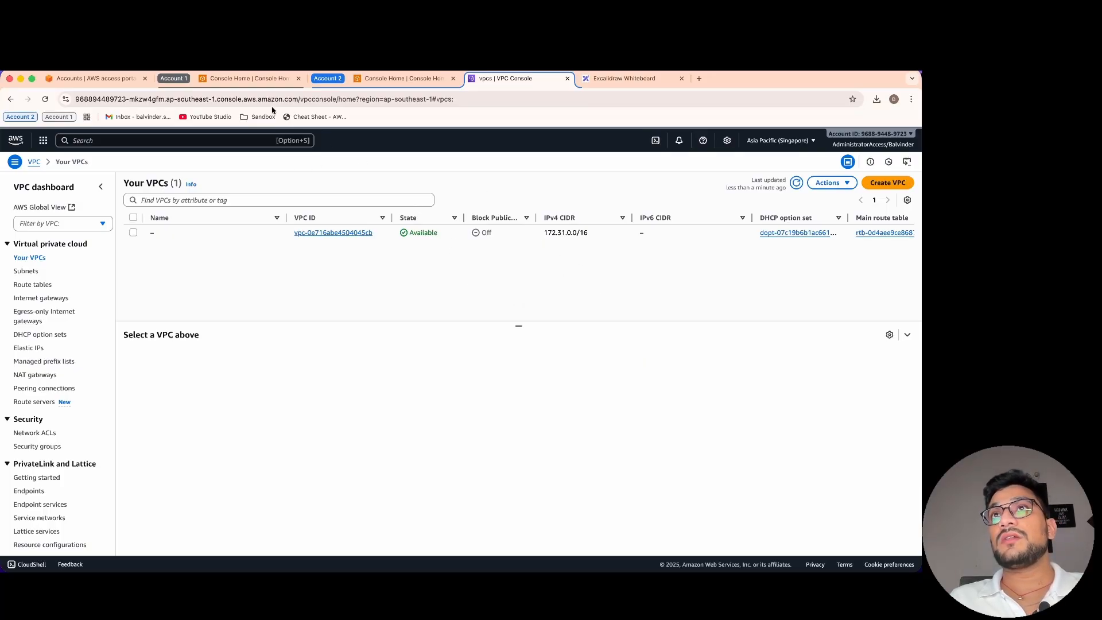
# Start creating a VPC in Account 2 with the "VPC and more" option.
pyautogui.click(229, 81)
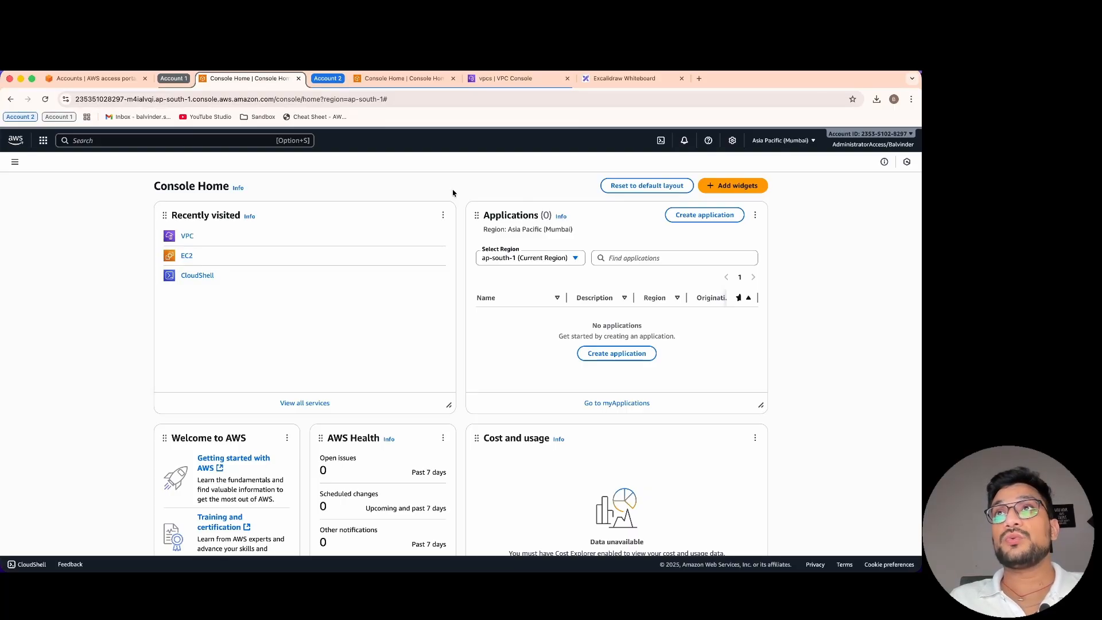
pyautogui.click(425, 81)
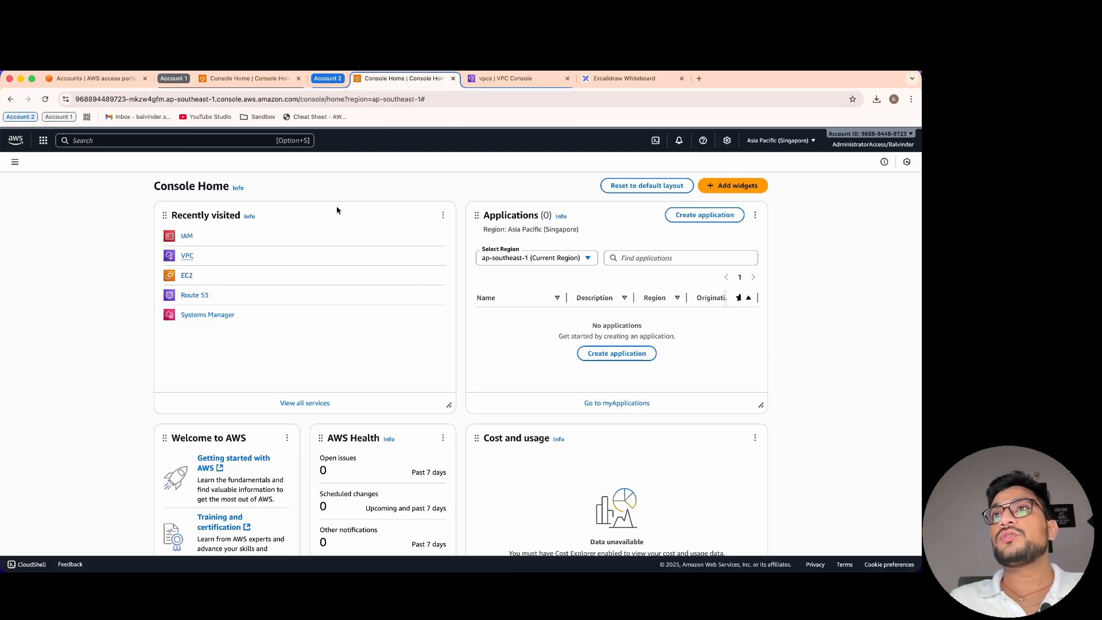
pyautogui.click(520, 79)
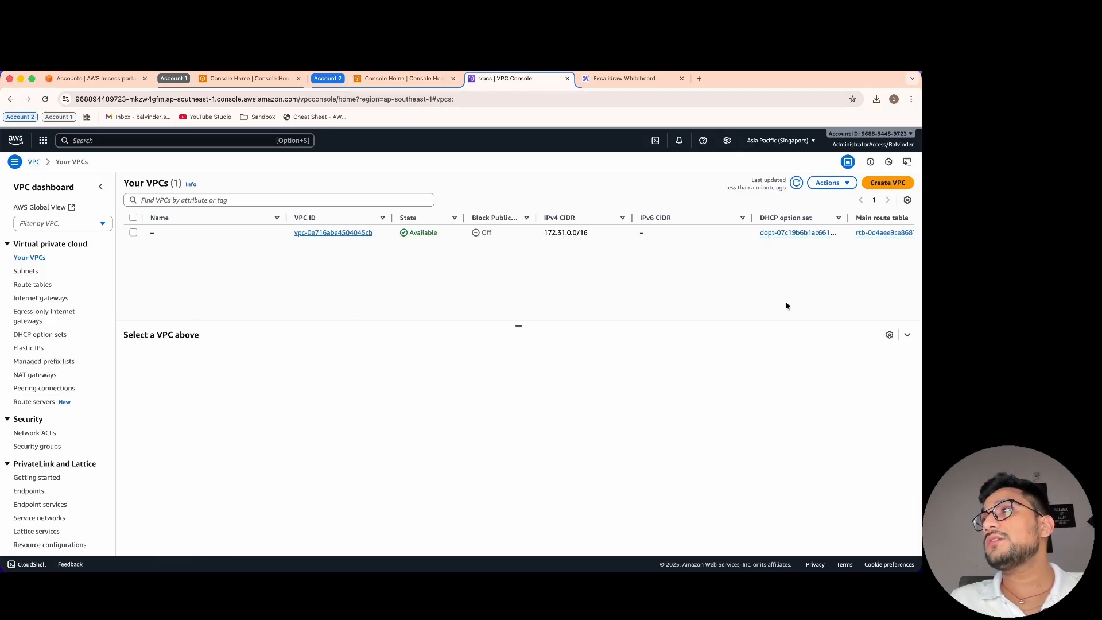
pyautogui.click(887, 183)
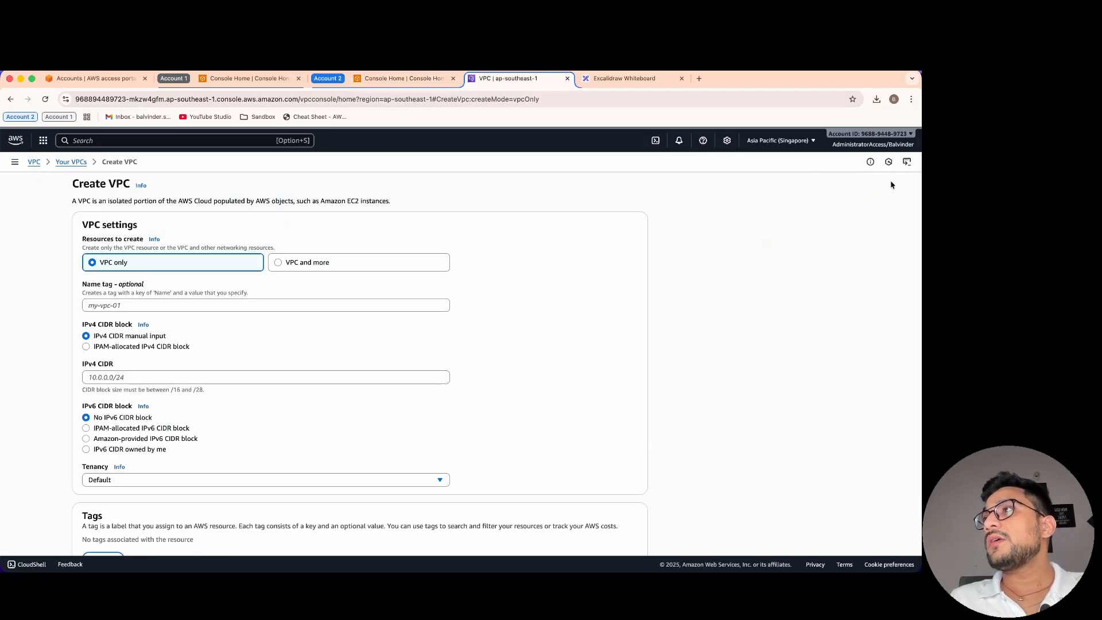
pyautogui.click(311, 265)
# Set the name tag auto-generation value of the new VPC to "nginx-service-provider".
pyautogui.doubleClick(169, 339)
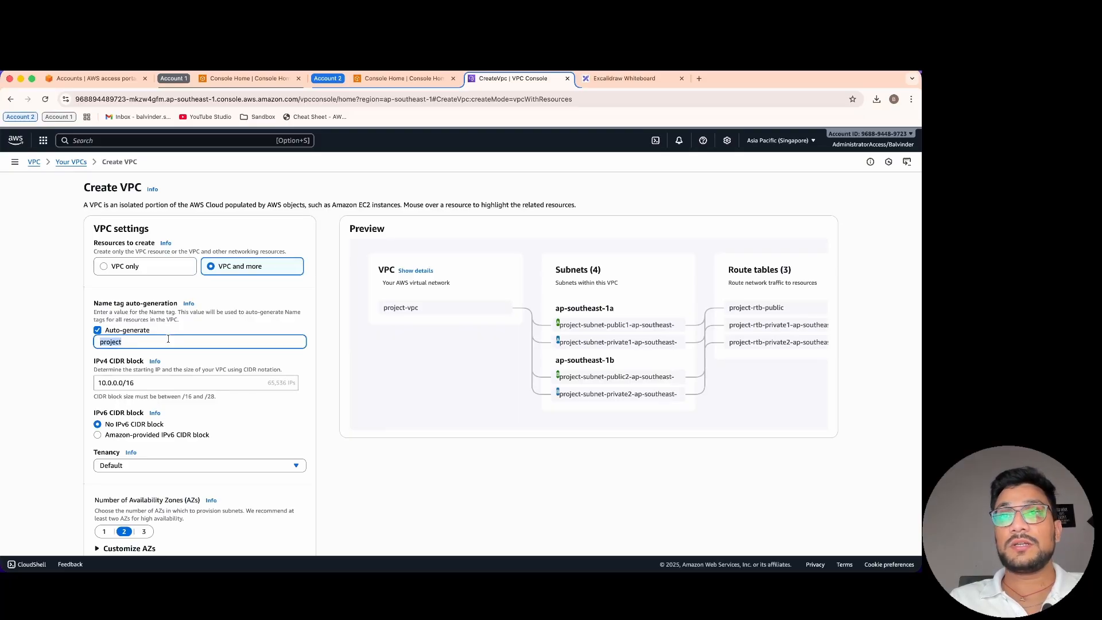
pyautogui.write('n')
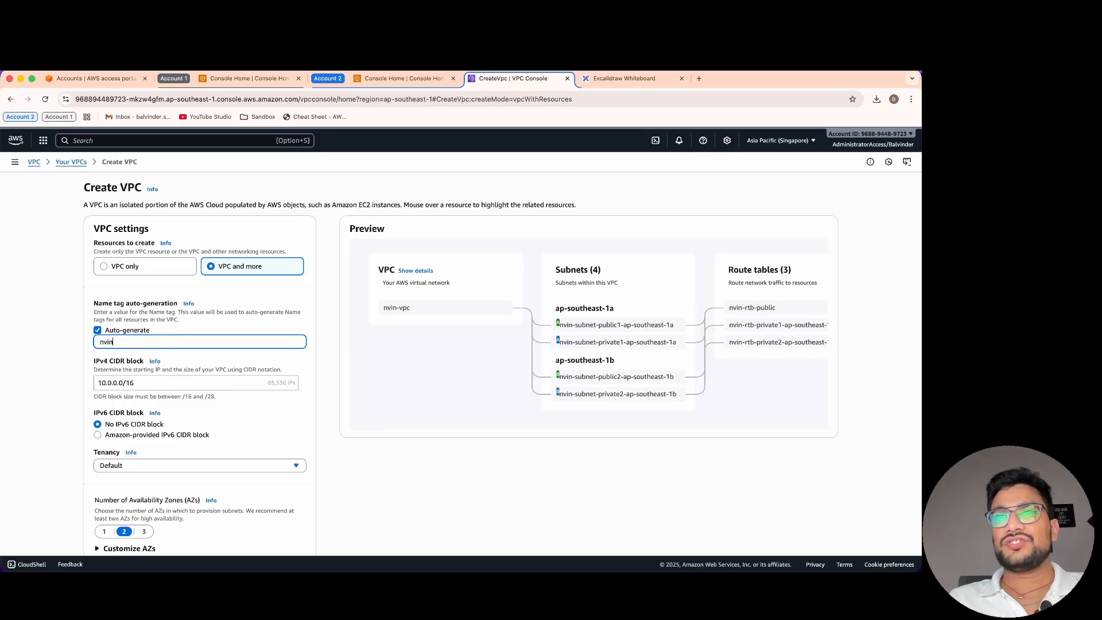
pyautogui.write('ginx-ser')
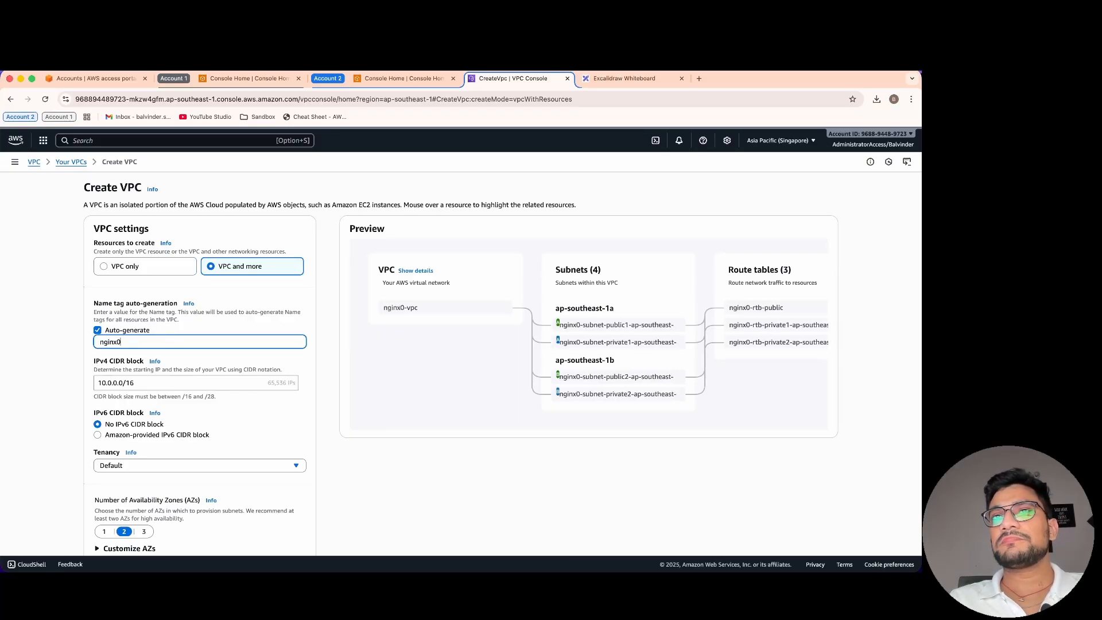
pyautogui.write('vice')
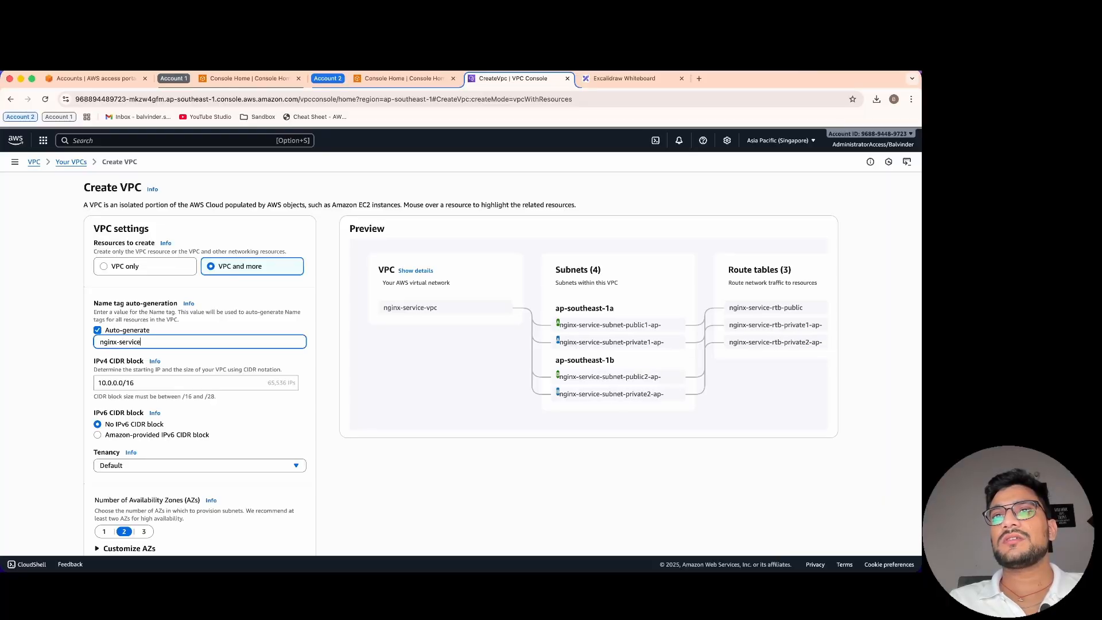
pyautogui.write('-provider')
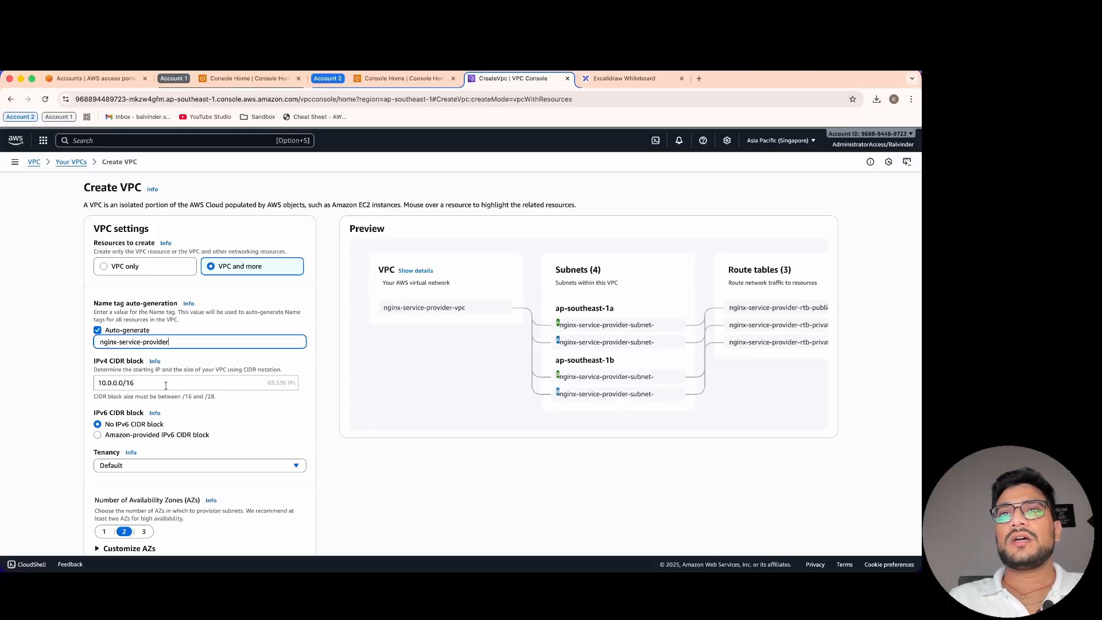
pyautogui.press('Tab')
# Set NAT gateways to "In 1 AZ" and VPC endpoints to "None", and create the VPC.
pyautogui.scroll(-8, 309, 430)
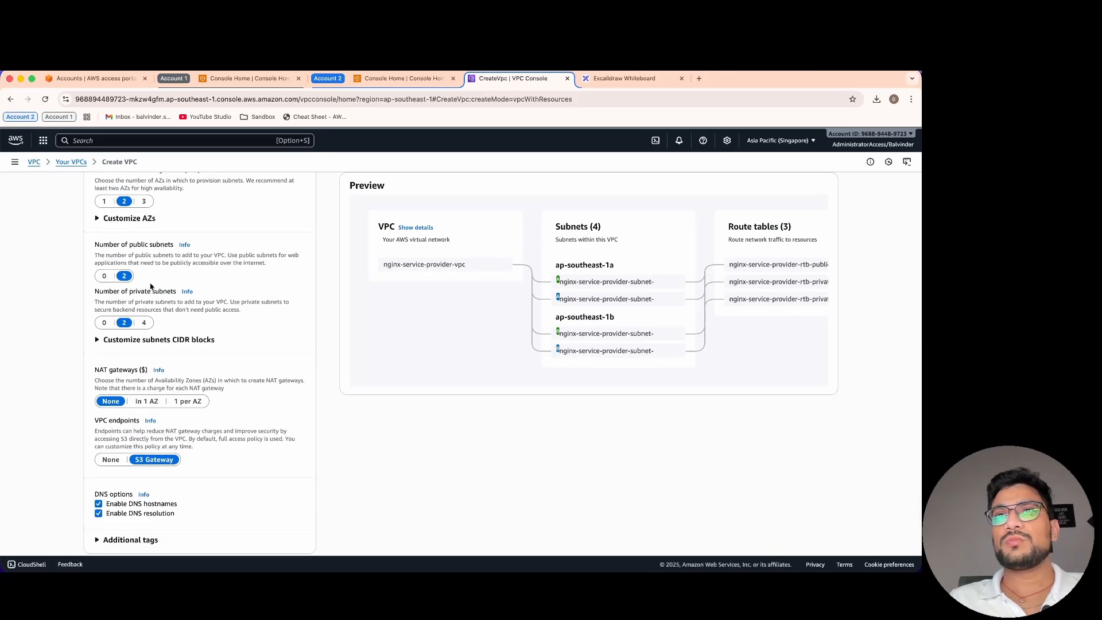
pyautogui.scroll(-1, 173, 308)
pyautogui.click(147, 366)
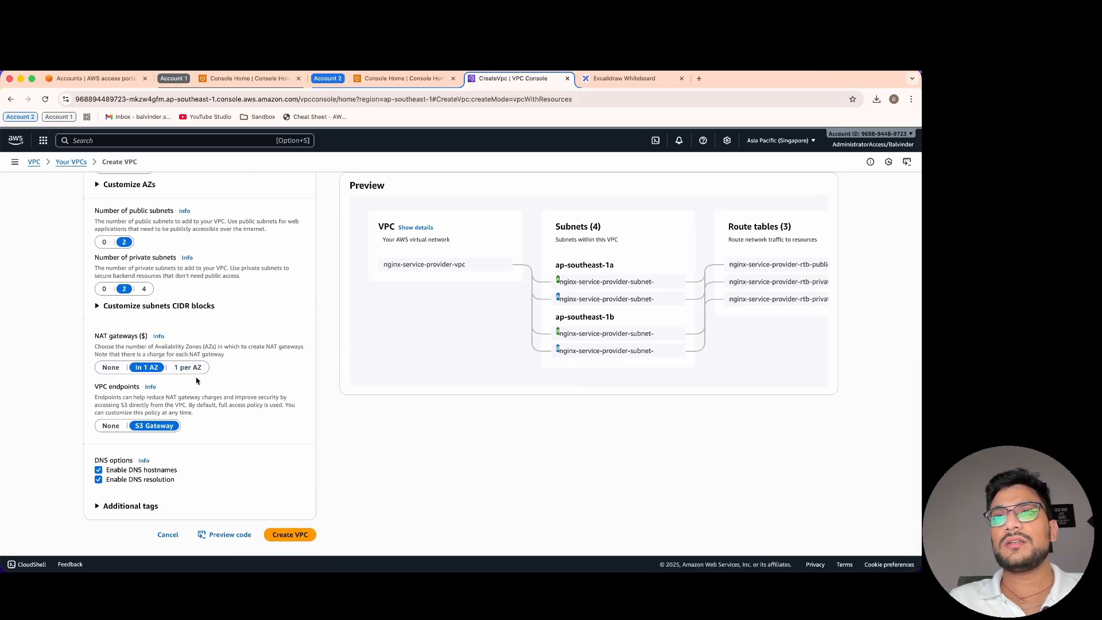
pyautogui.click(111, 425)
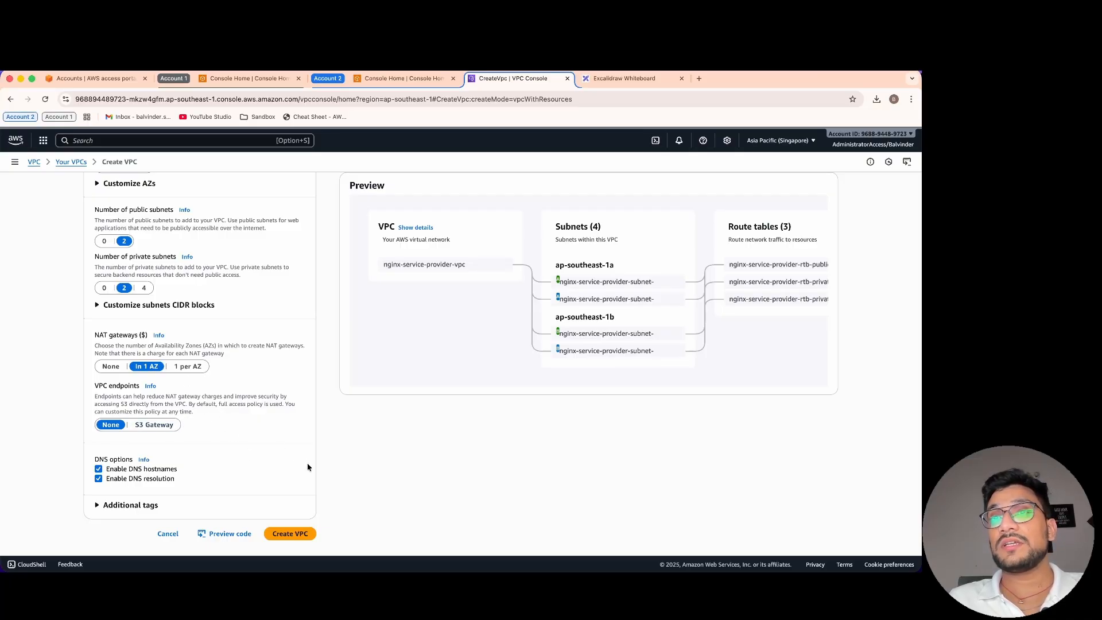
pyautogui.click(304, 535)
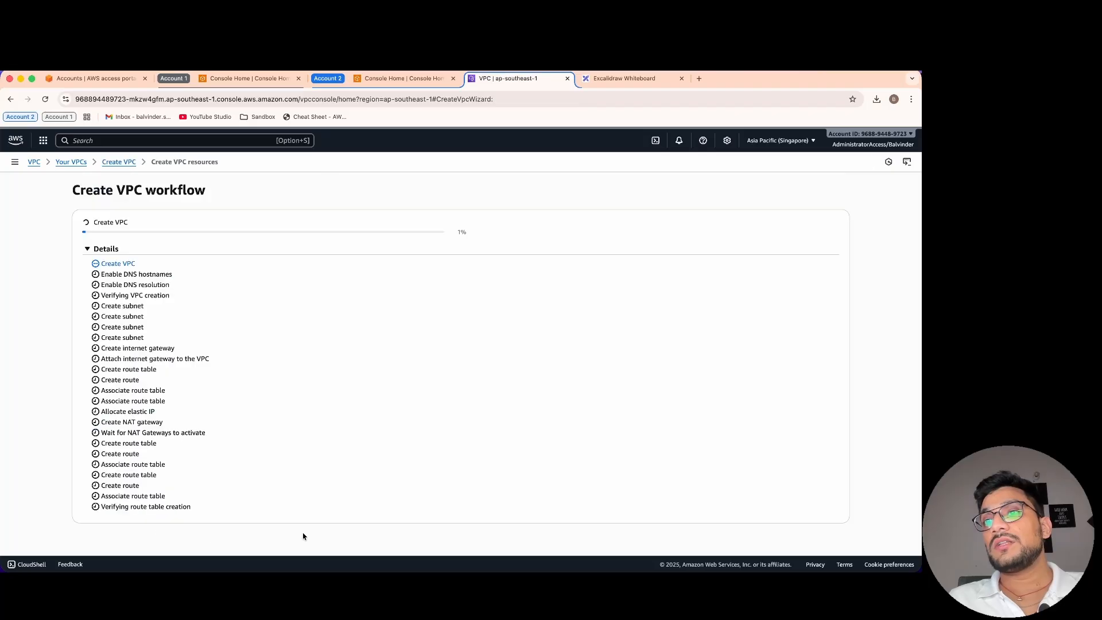
# Show the list of VPCs in Account 1 and start creating a new VPC.
pyautogui.click(259, 82)
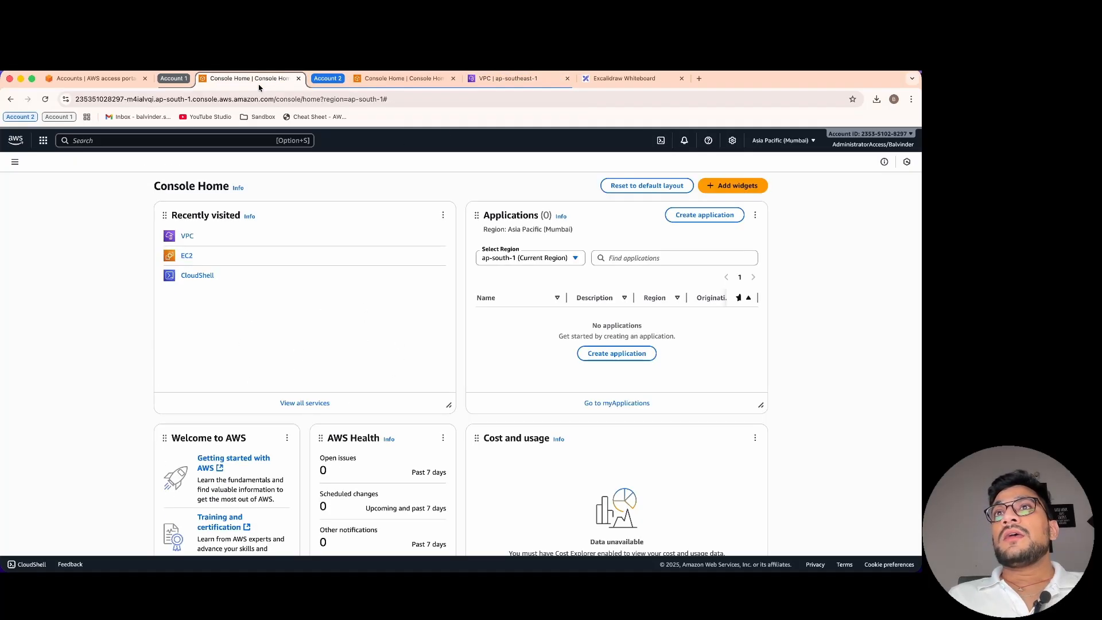
pyautogui.click(189, 235)
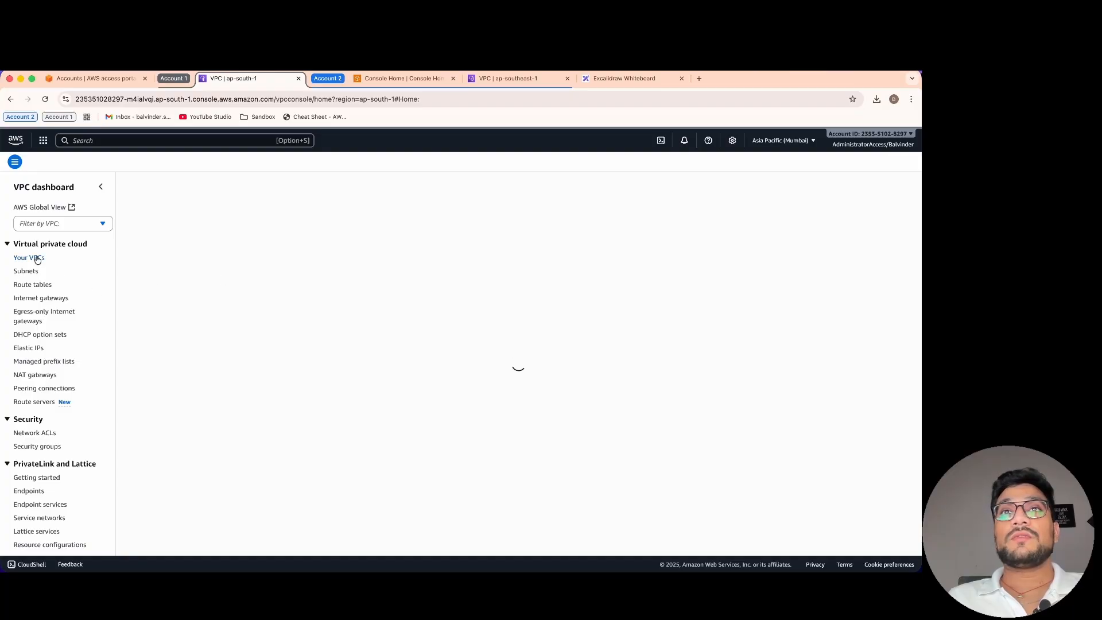
pyautogui.click(32, 257)
pyautogui.click(886, 185)
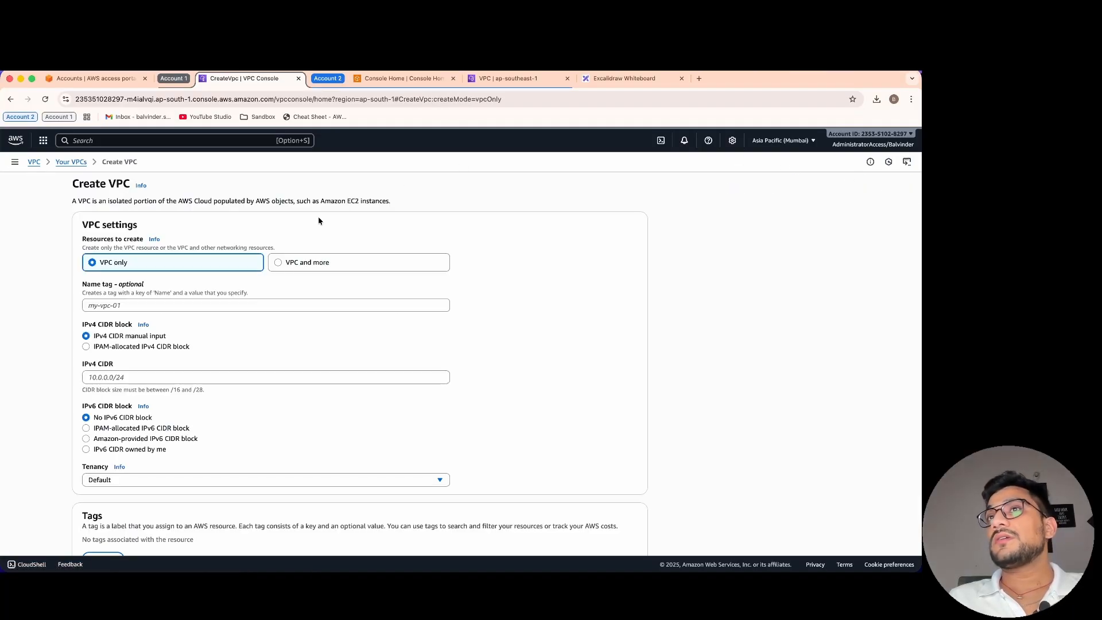
# Choose "VPC and more" for the Account 1 VPC and set its name tag auto-generation value to the account owner's first name.
pyautogui.click(299, 262)
pyautogui.doubleClick(106, 341)
pyautogui.write('bal')
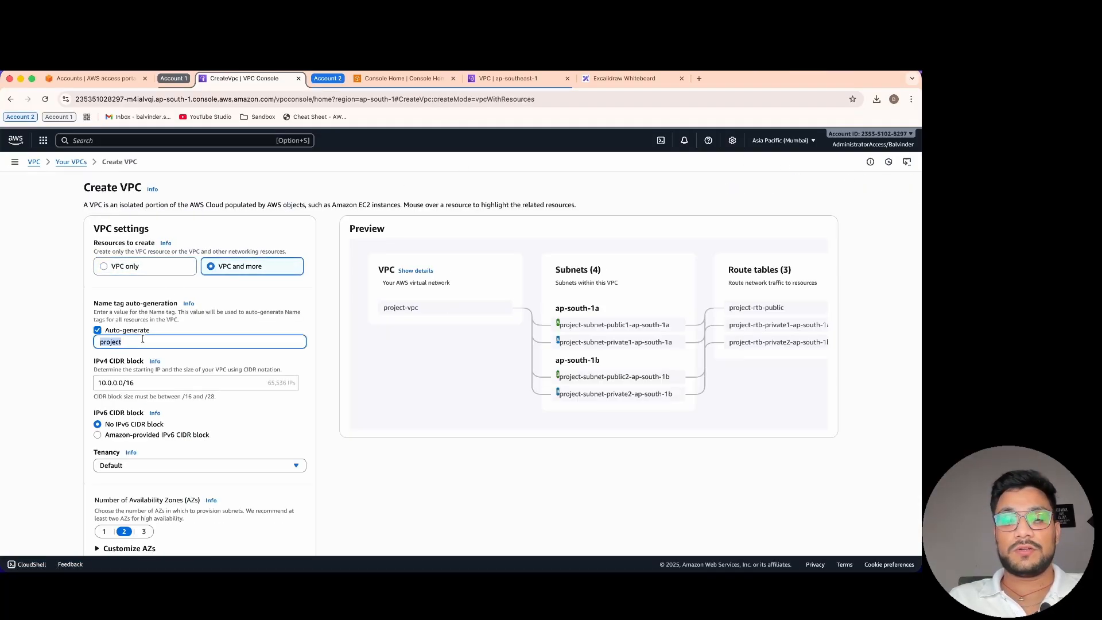
pyautogui.write('vinder')
# Set NAT gateways to "In 1 AZ" and VPC endpoints to "None" for the Account 1 VPC, and create it.
pyautogui.scroll(-5, 246, 461)
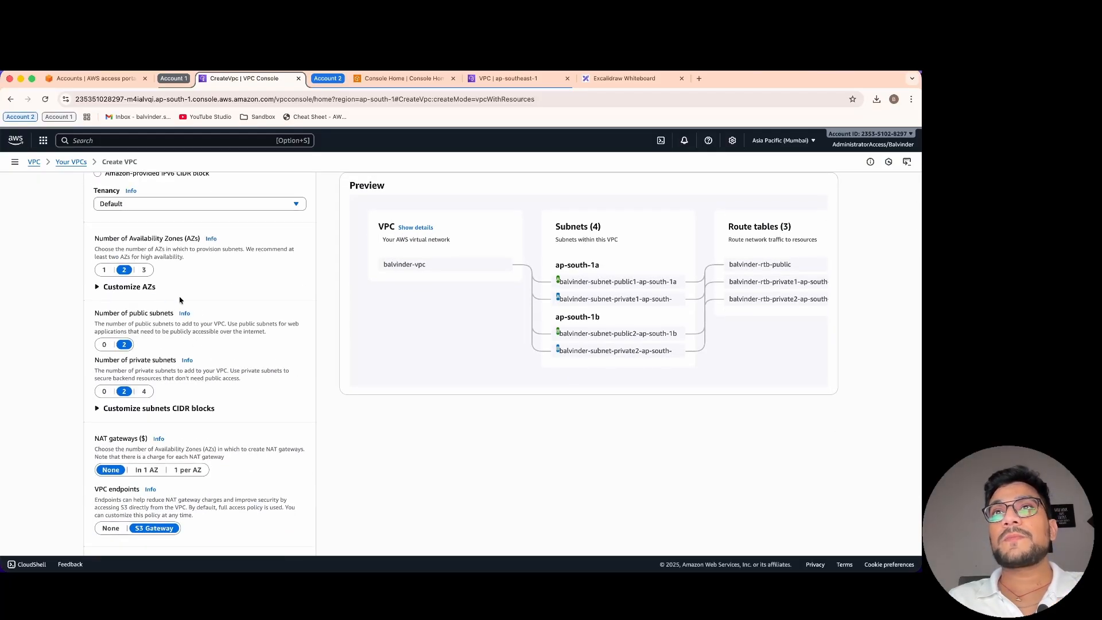
pyautogui.scroll(-2, 189, 287)
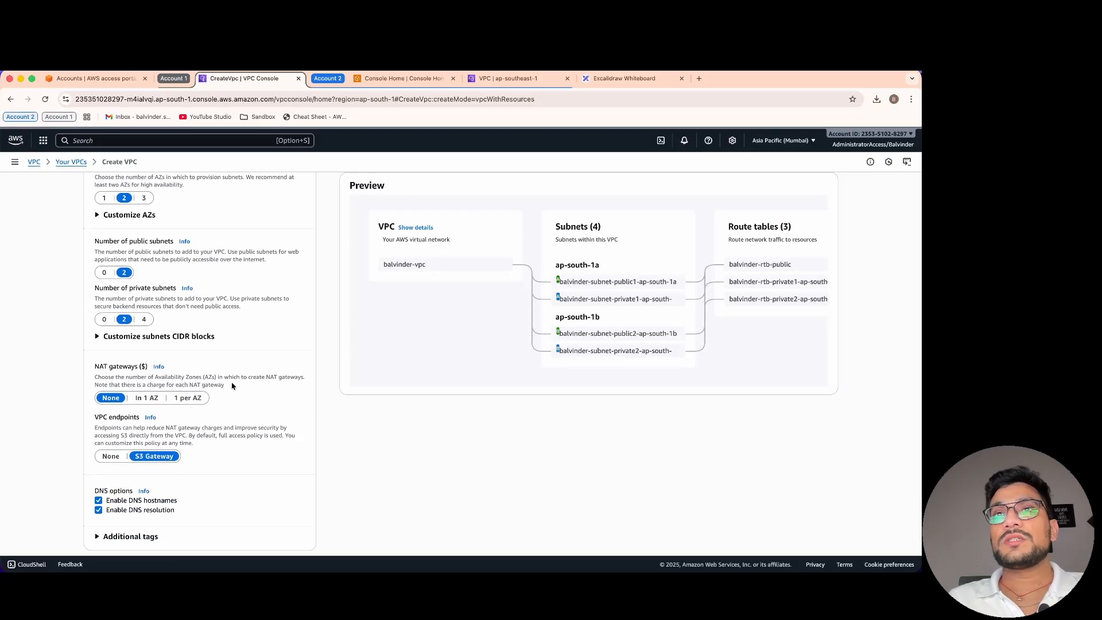
pyautogui.scroll(-1, 233, 385)
pyautogui.click(148, 367)
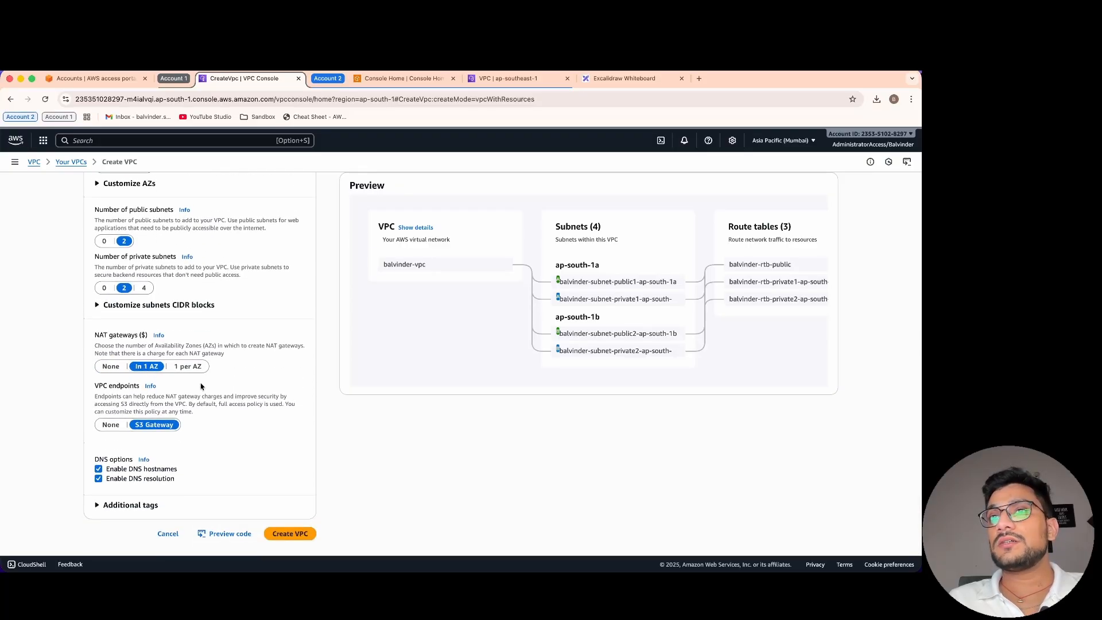
pyautogui.click(109, 424)
pyautogui.click(296, 534)
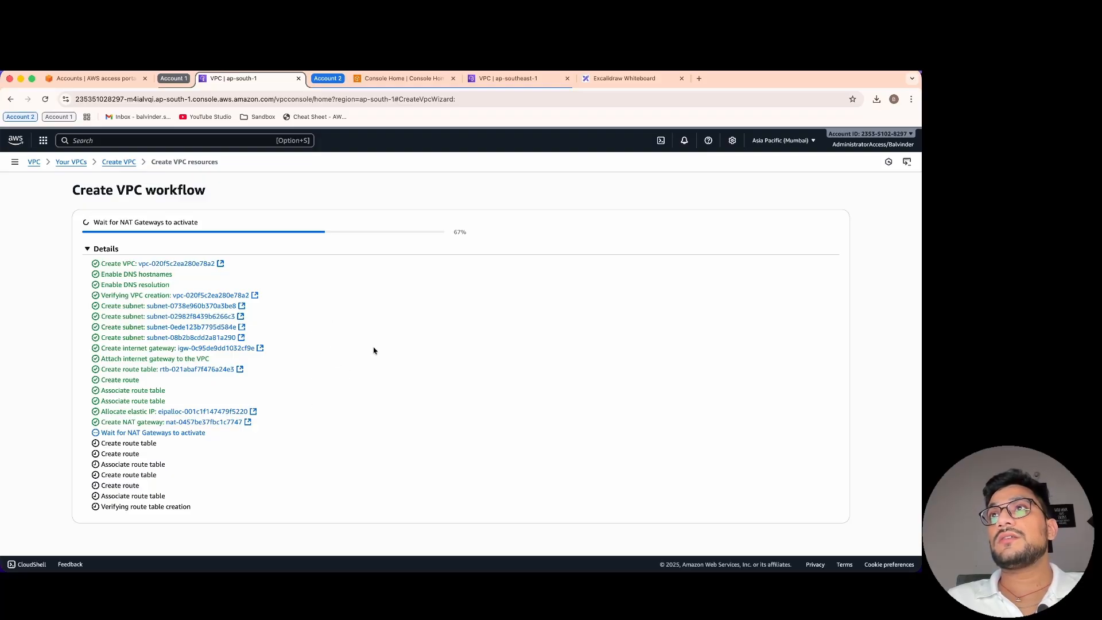
# Check the progress of the VPC creation workflow in Account 2.
pyautogui.click(415, 79)
pyautogui.click(502, 79)
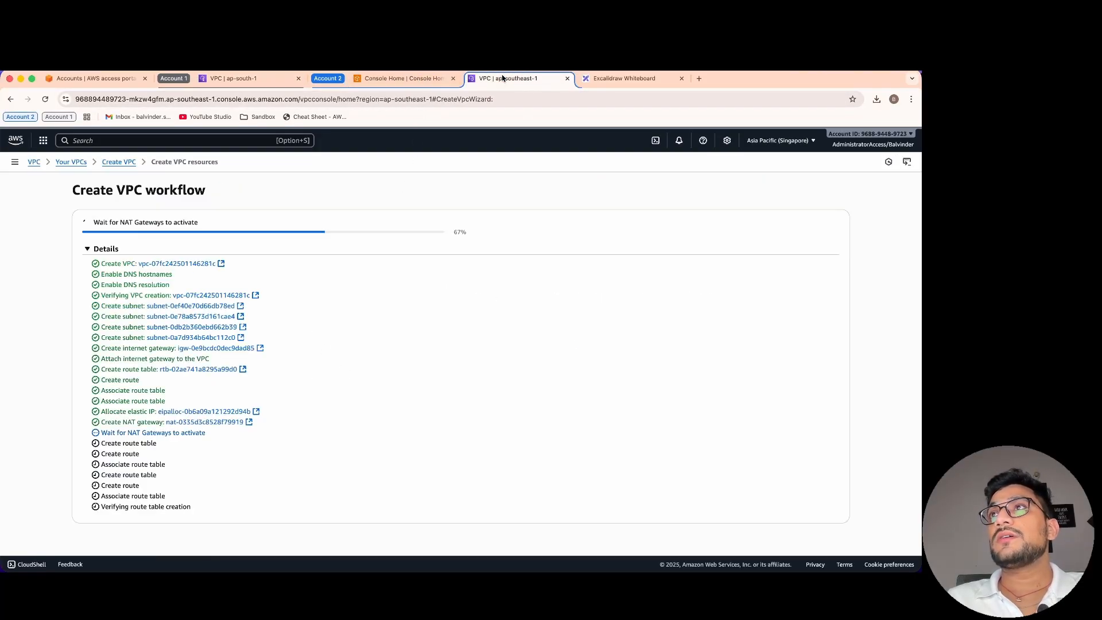
pyautogui.click(403, 79)
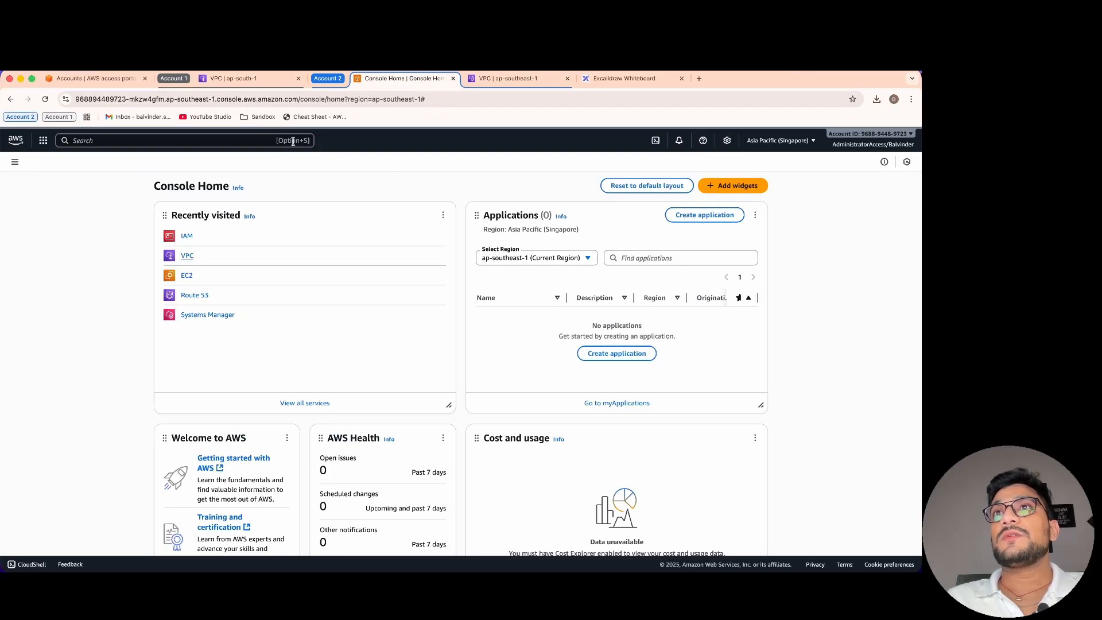
# Switch to the Excalidraw whiteboard, draw a large square for one account and place a copy of it well to its right.
pyautogui.click(613, 81)
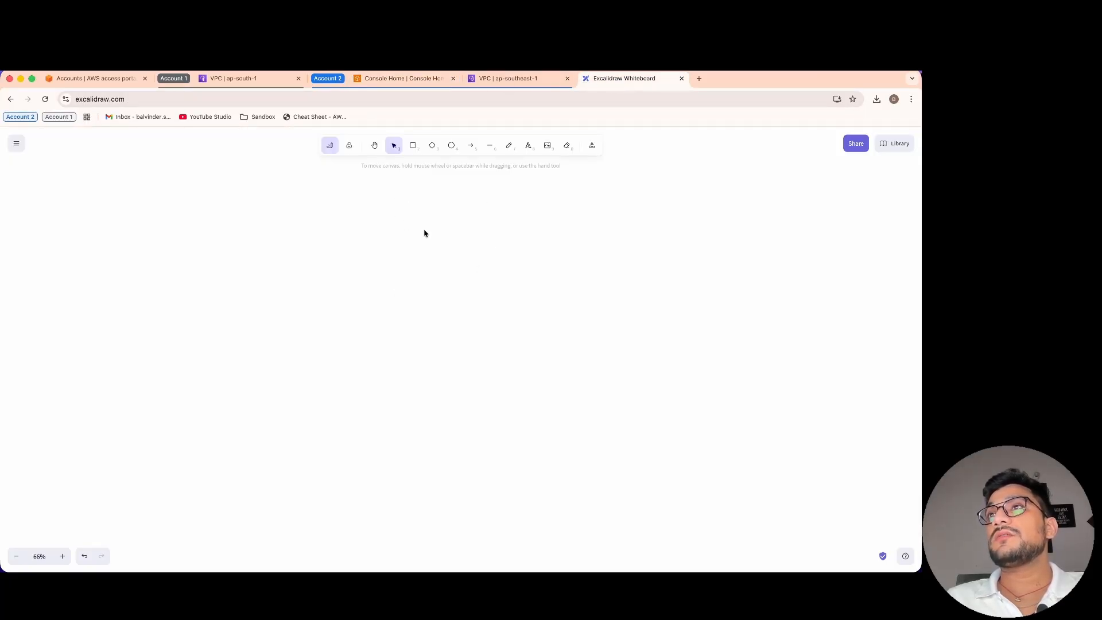
pyautogui.click(413, 147)
pyautogui.moveTo(136, 222); pyautogui.dragTo(358, 436)
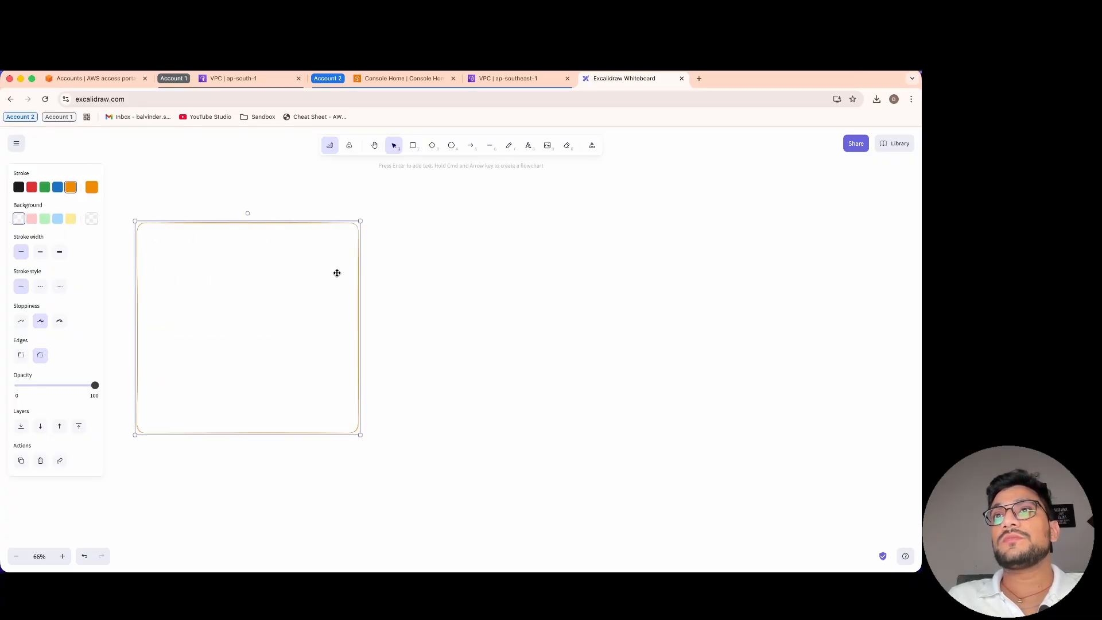
pyautogui.hotkey('ctrl', 'c')
pyautogui.hotkey('ctrl', 'v')
pyautogui.moveTo(337, 275); pyautogui.dragTo(726, 315)
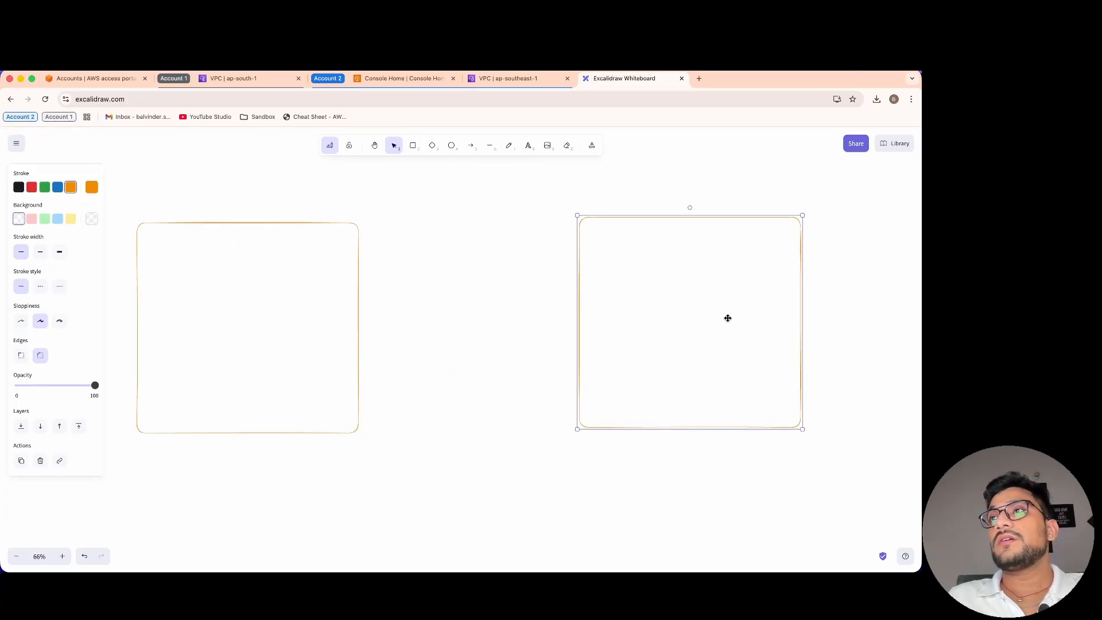
# Label the right square "Account B (Singapore)" and the left square "Account A (Mumbai)" above their upper edges.
pyautogui.doubleClick(633, 214)
pyautogui.write('Acco')
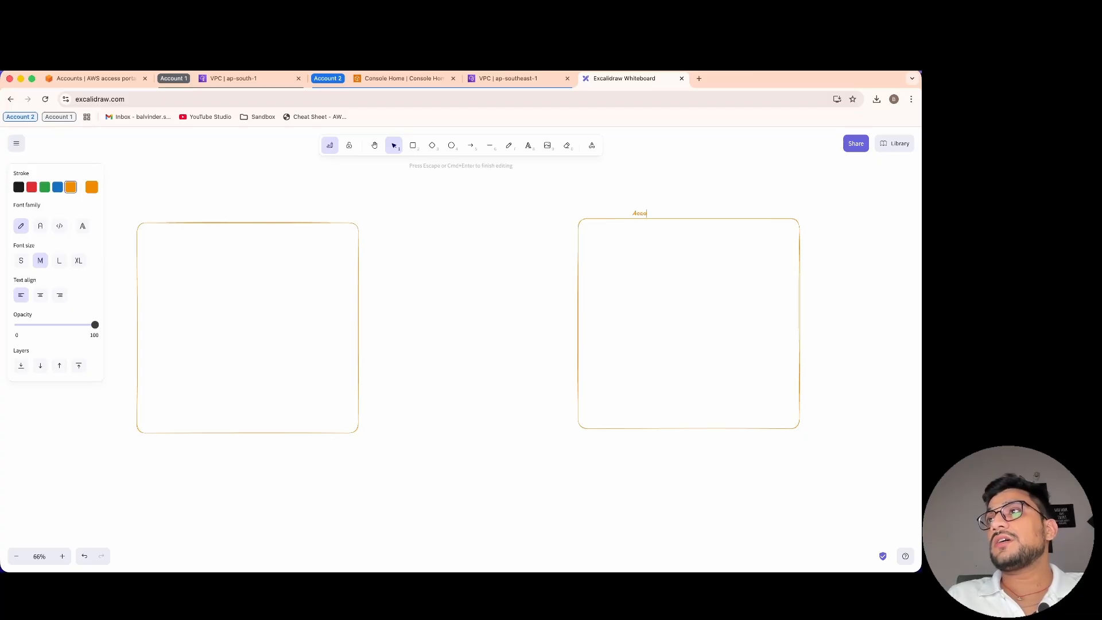
pyautogui.write('unt B ()')
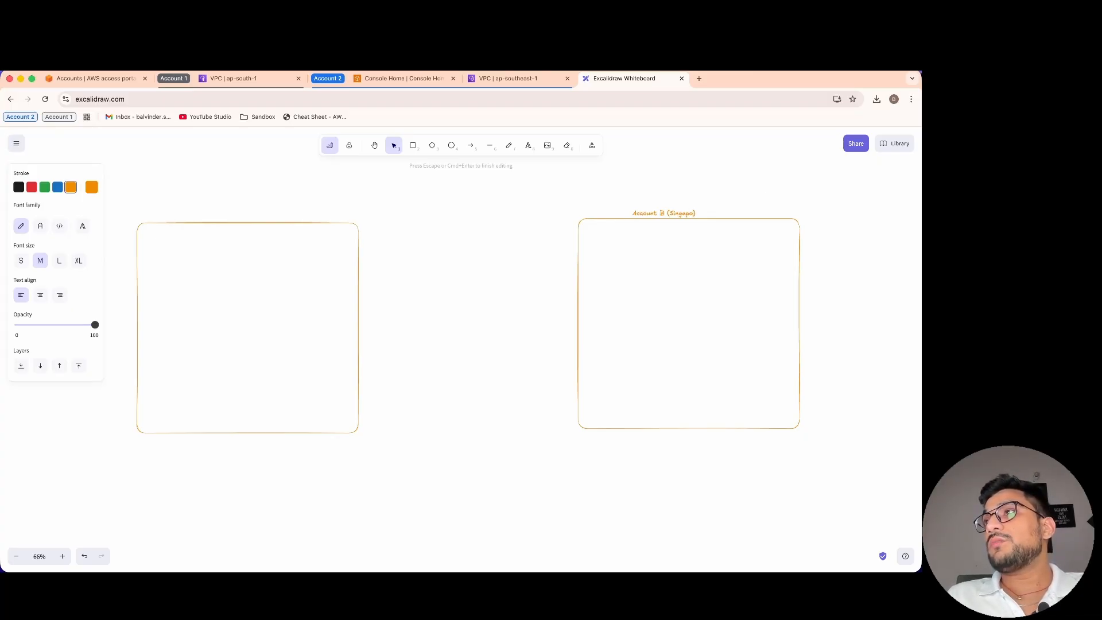
pyautogui.doubleClick(169, 217)
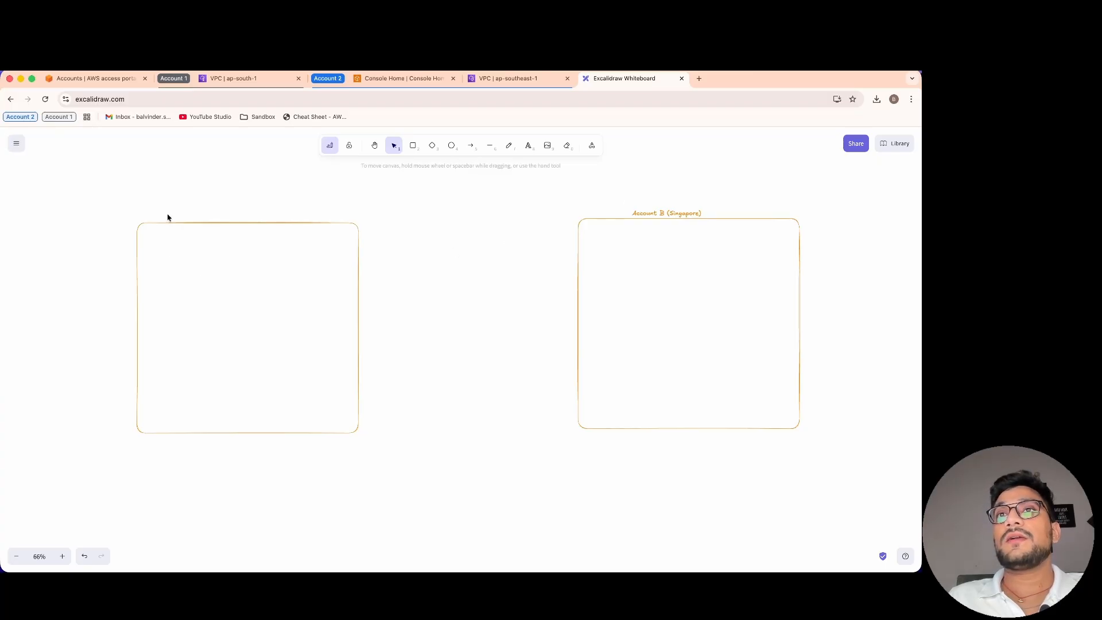
pyautogui.write('Account A (Mumbai')
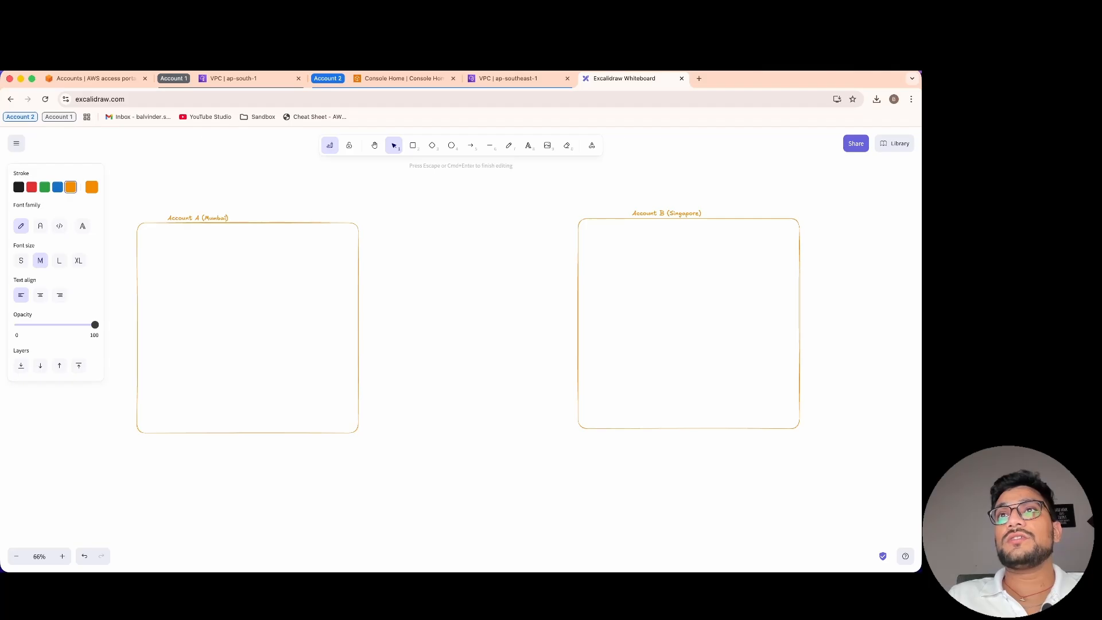
pyautogui.click(471, 270)
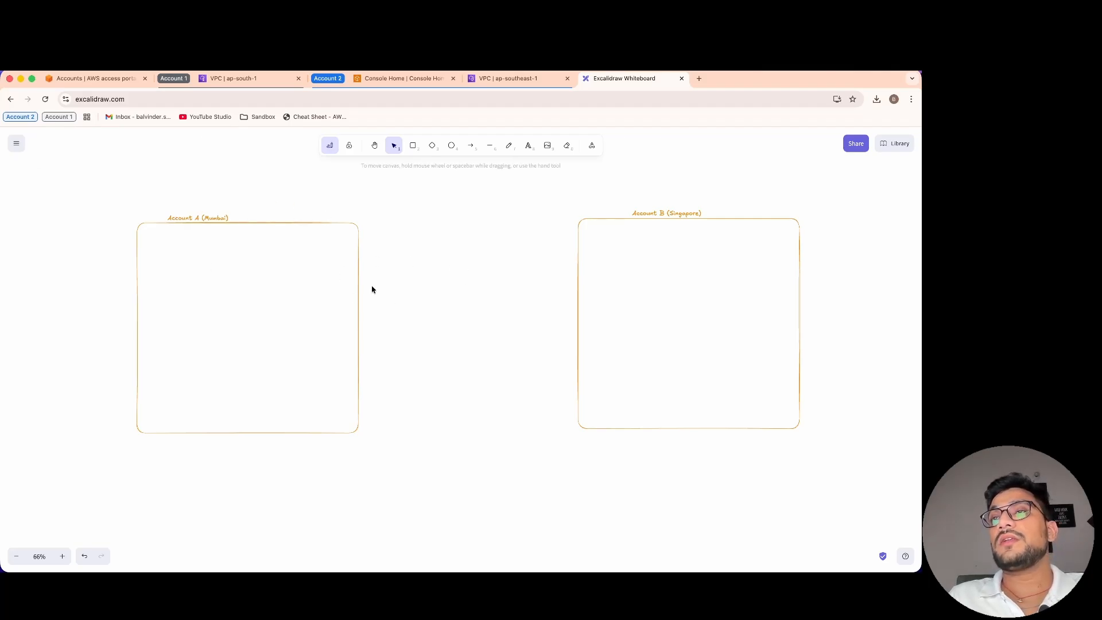
# Draw a slightly smaller rectangle inside the Account B square, with a small box labelled "Nginx" in its upper right corner.
pyautogui.click(413, 146)
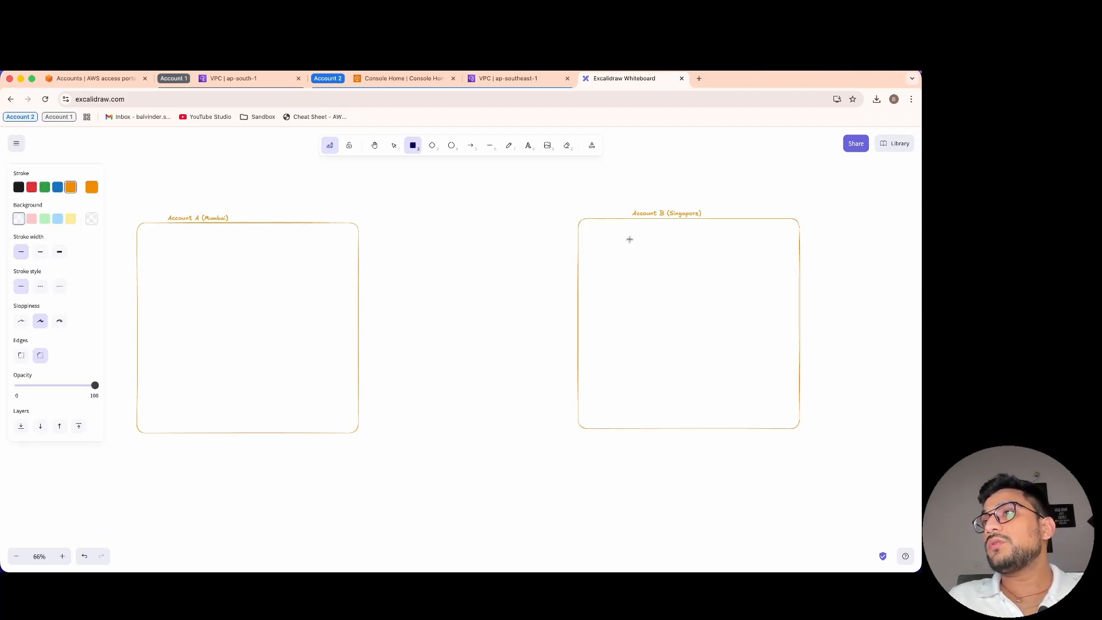
pyautogui.moveTo(596, 232); pyautogui.dragTo(785, 416)
pyautogui.click(412, 146)
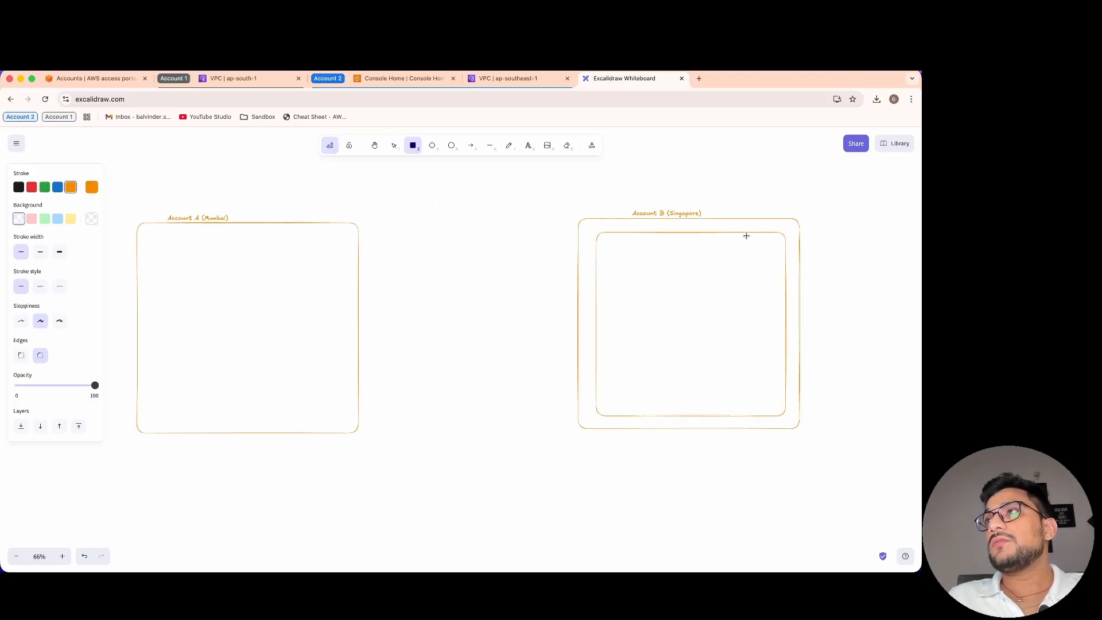
pyautogui.moveTo(734, 250); pyautogui.dragTo(780, 293)
pyautogui.doubleClick(771, 274)
pyautogui.click(810, 294)
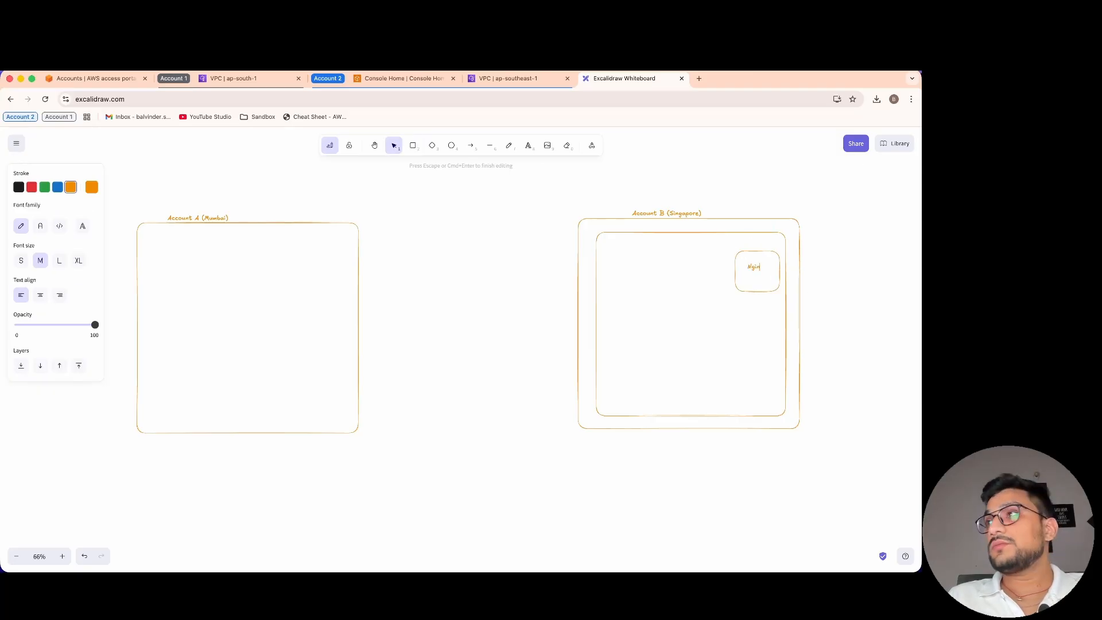
# Add the label "Ec2" on the upper edge of the Nginx box.
pyautogui.doubleClick(747, 248)
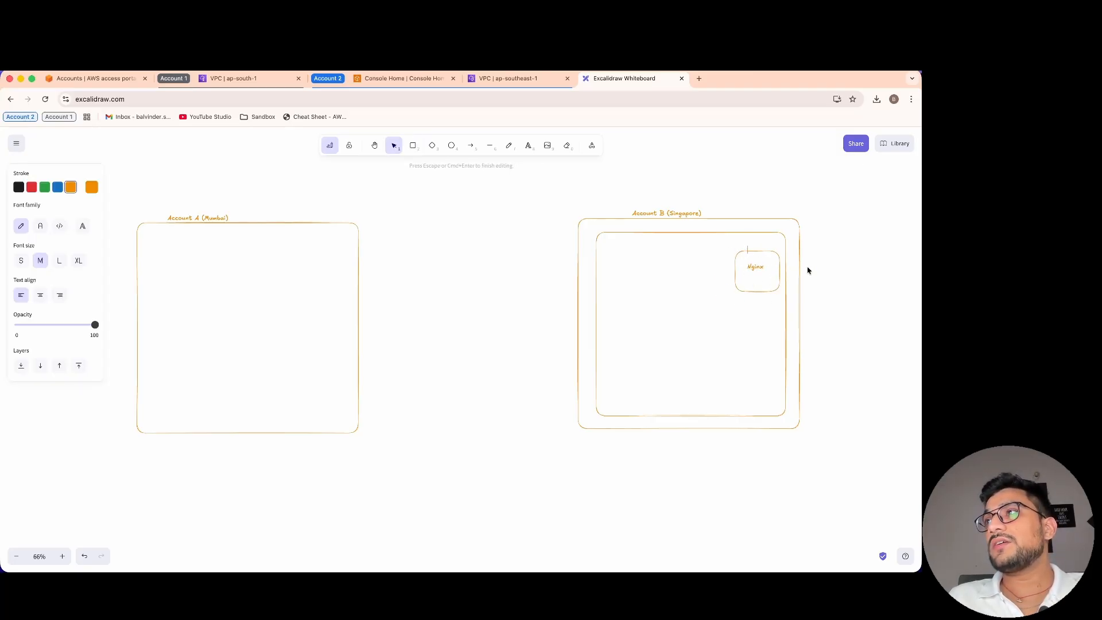
pyautogui.click(779, 299)
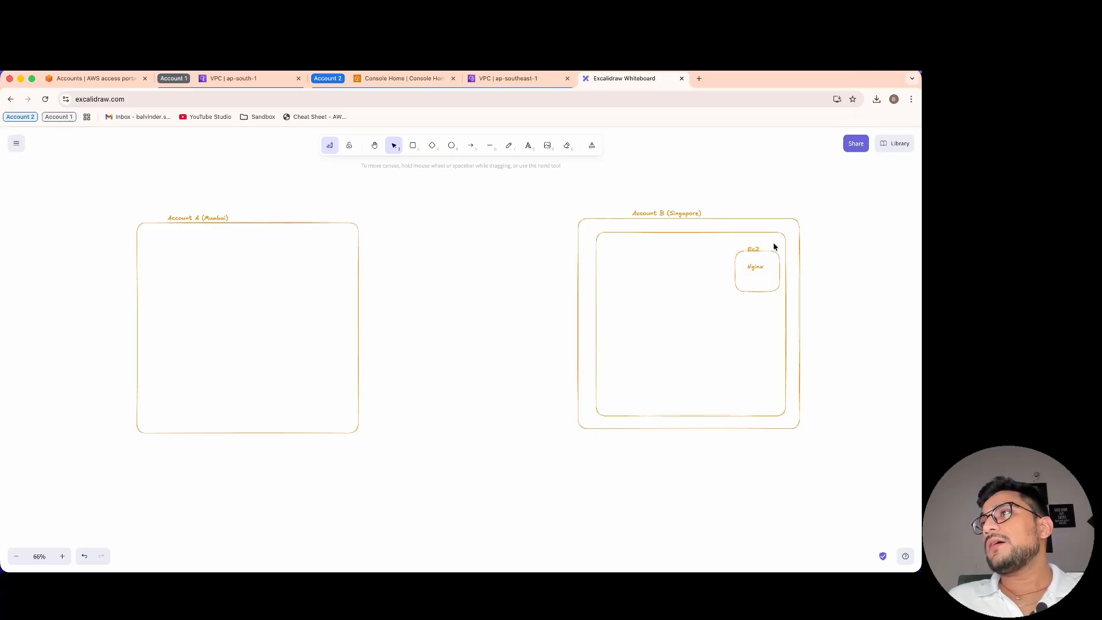
pyautogui.click(754, 246)
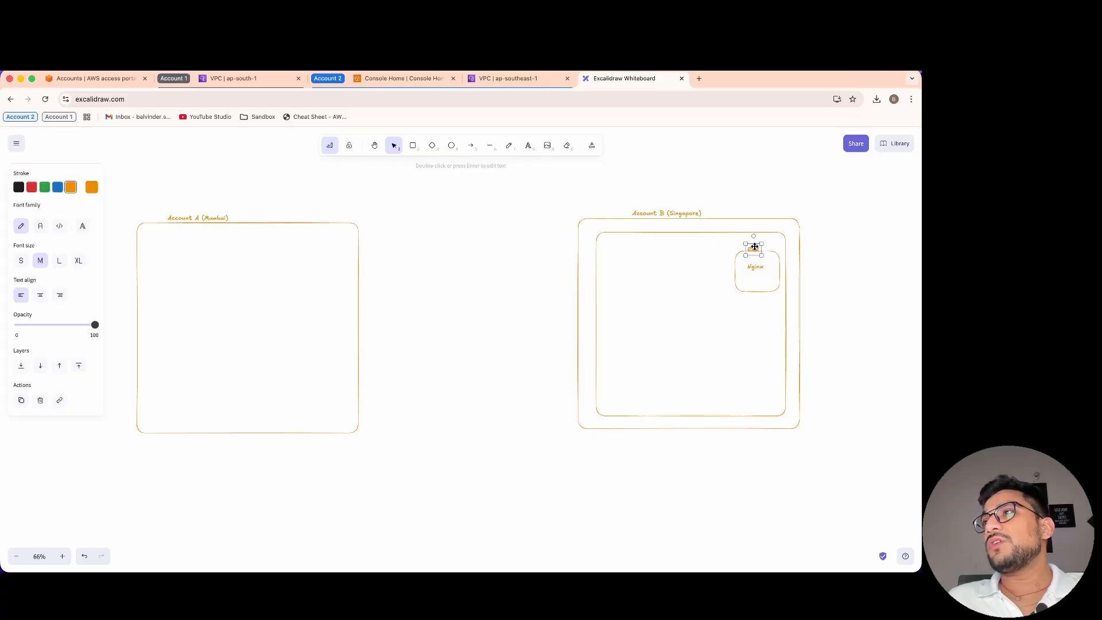
pyautogui.click(746, 339)
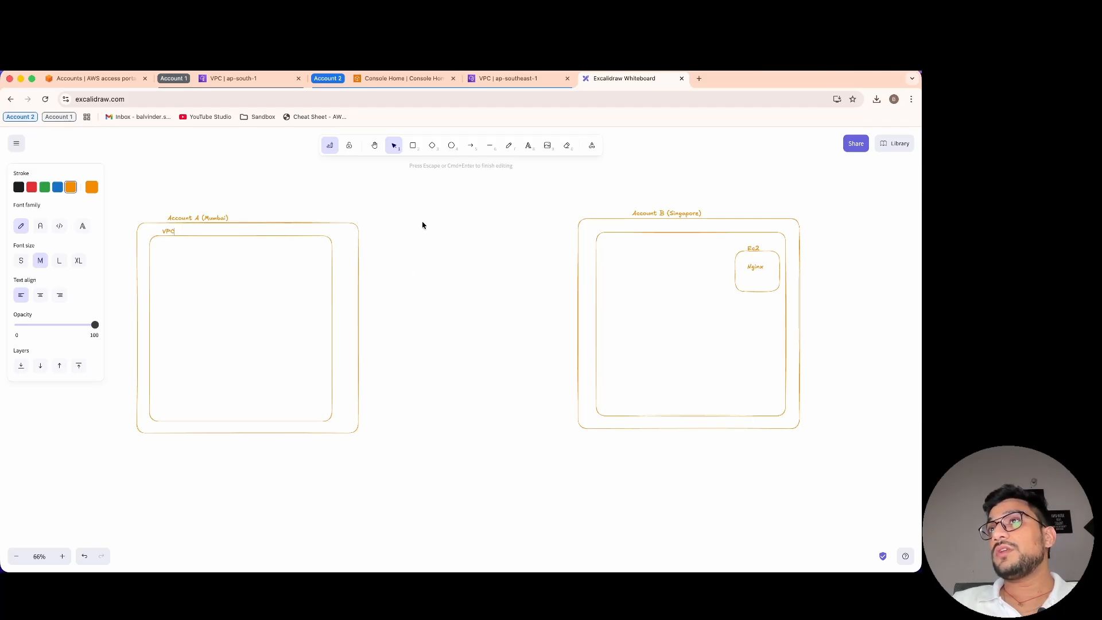
# Draw a tall, narrow rectangle just left of the Nginx box in Account B and label it "NLB".
pyautogui.press('Escape')
pyautogui.press('r')
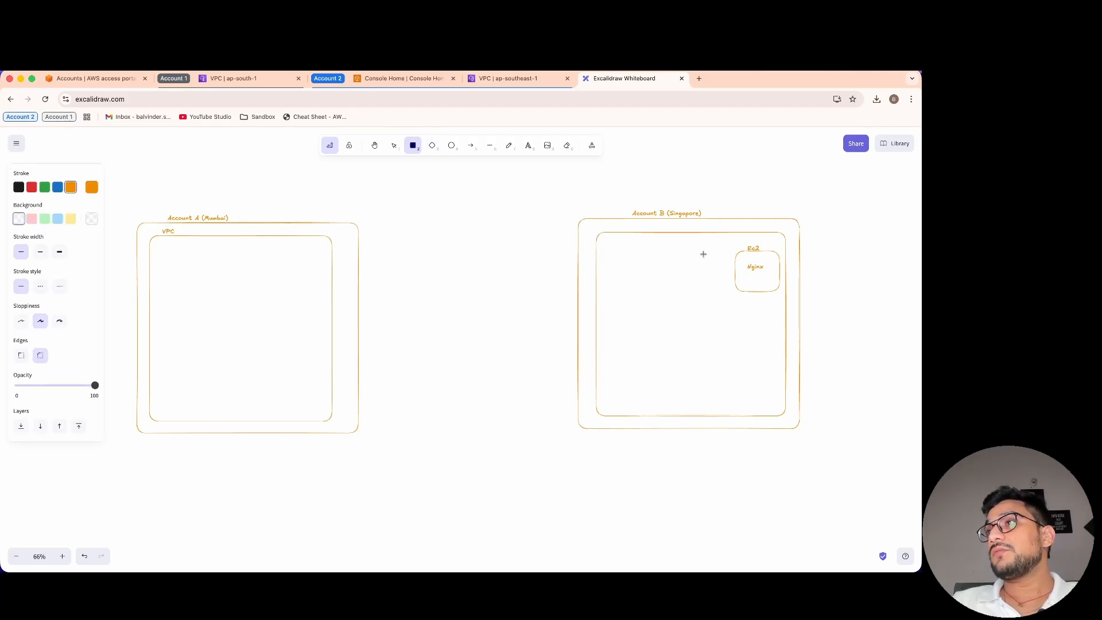
pyautogui.moveTo(701, 252)
pyautogui.mouseDown()
pyautogui.moveTo(714, 381)
pyautogui.moveTo(728, 401)
pyautogui.mouseUp()
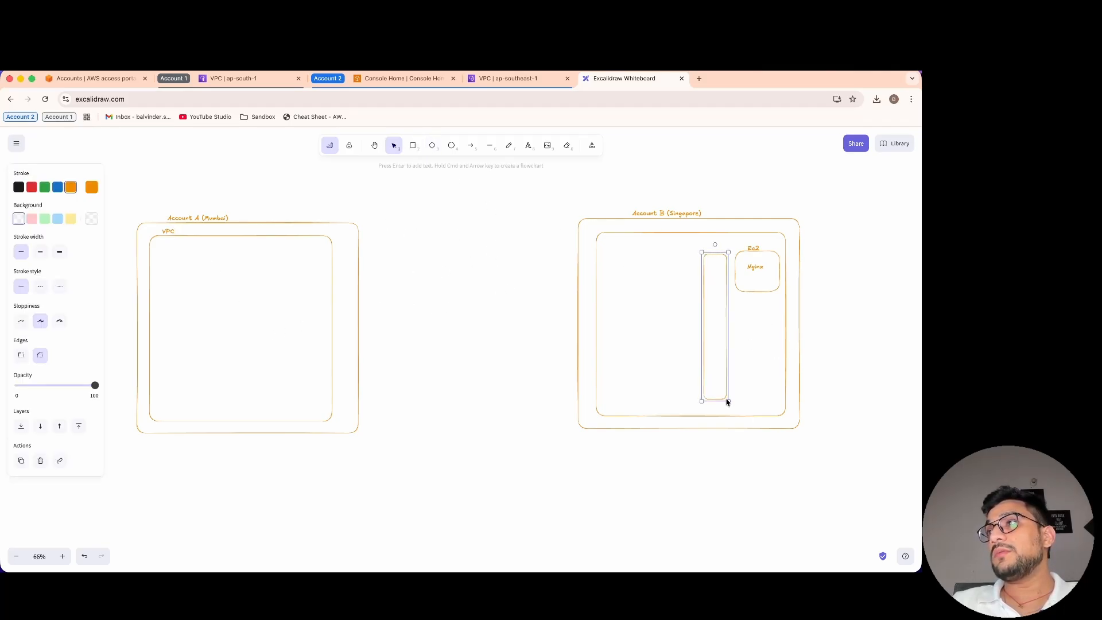
pyautogui.doubleClick(711, 288)
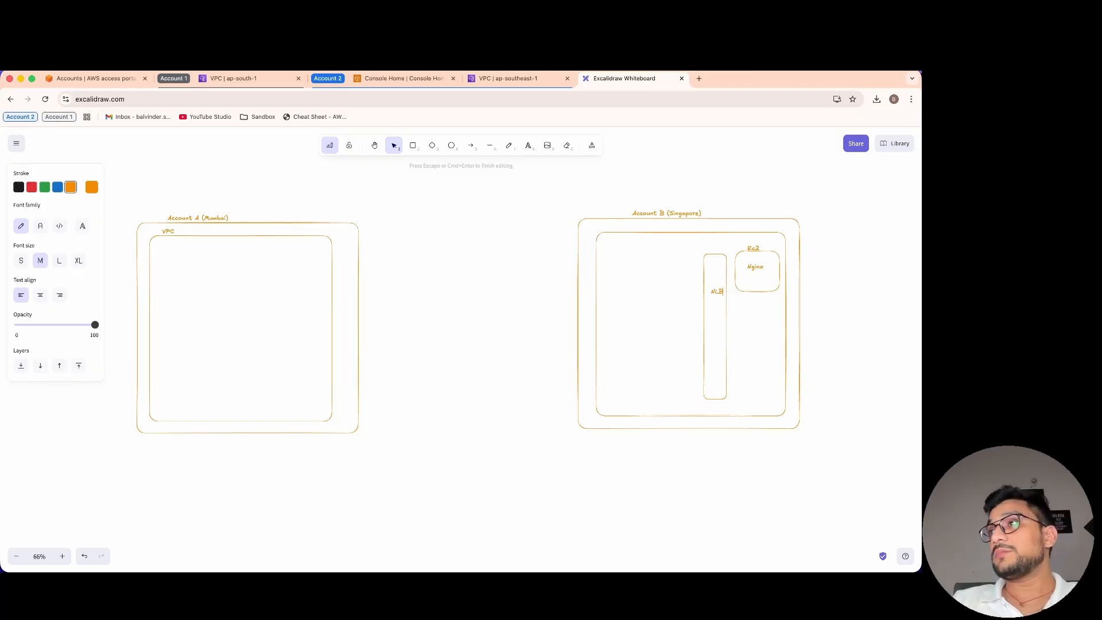
pyautogui.click(760, 330)
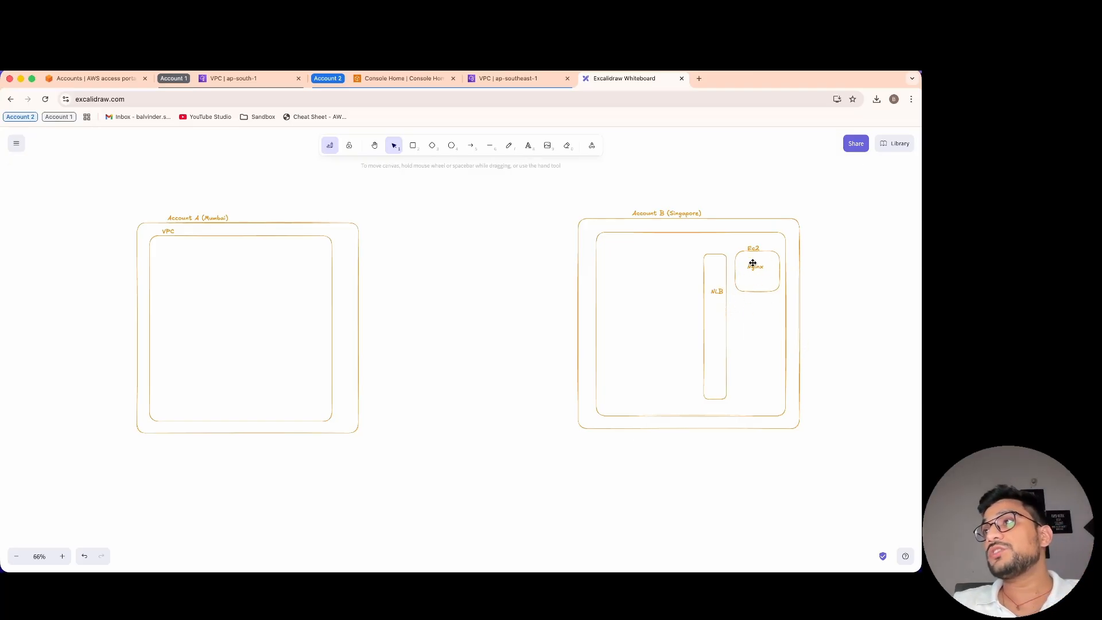
# Draw a small box below the Nginx box in Account B and label it "EKS".
pyautogui.press('r')
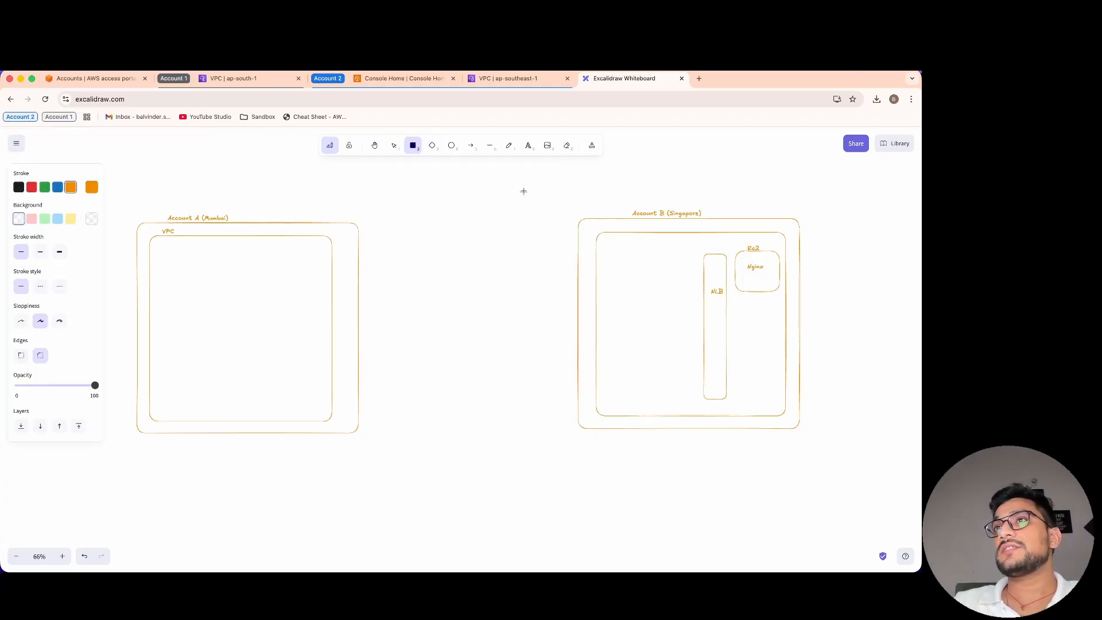
pyautogui.moveTo(746, 306); pyautogui.dragTo(777, 344)
pyautogui.press('Return')
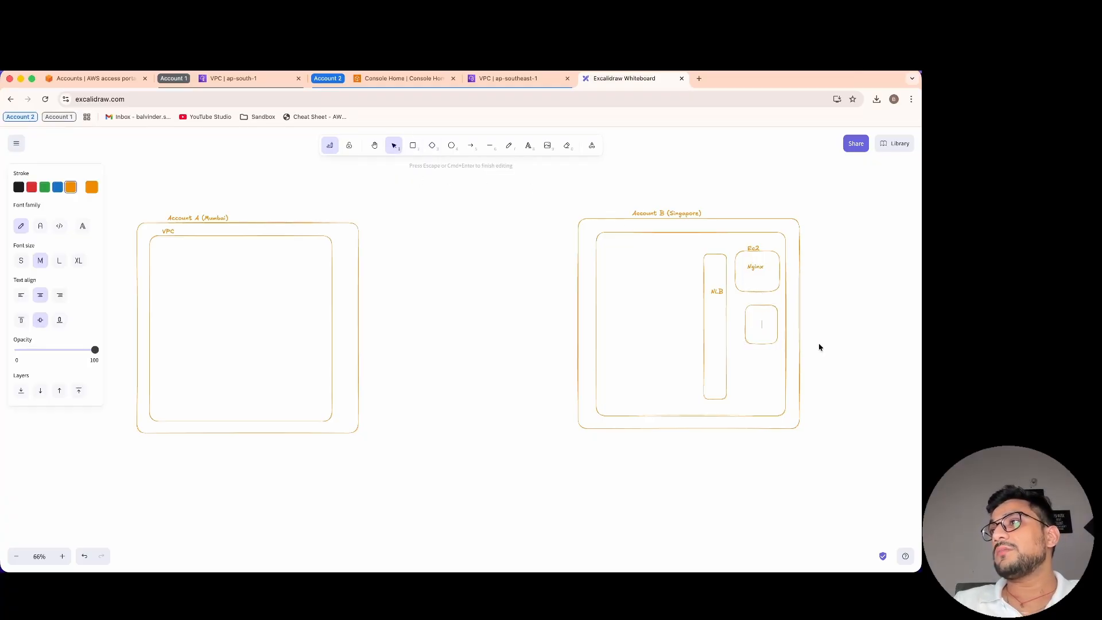
pyautogui.press('Escape')
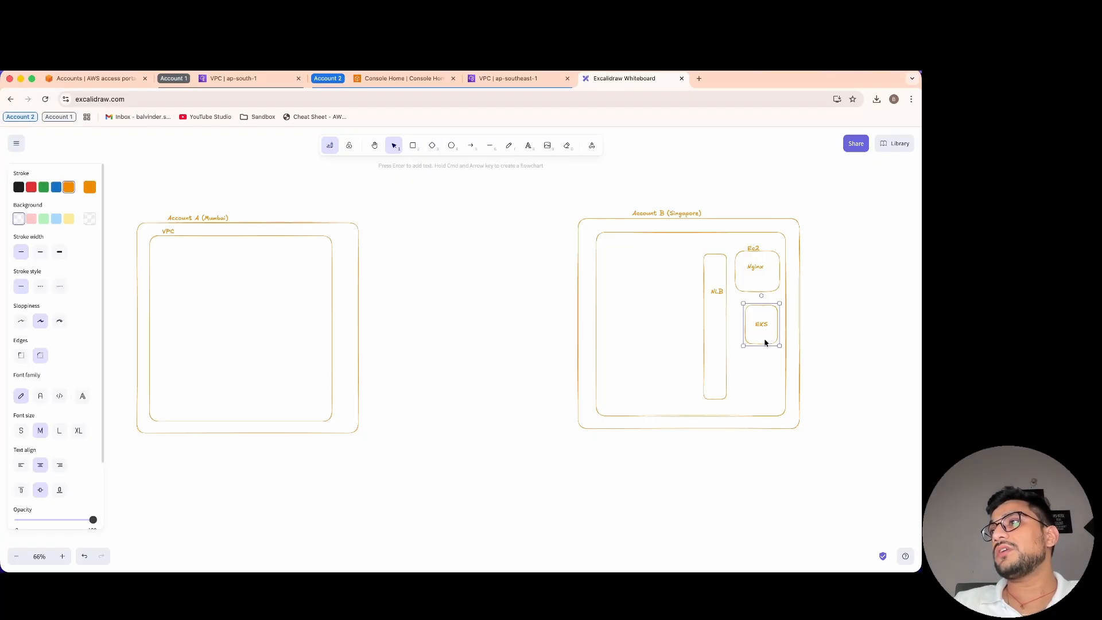
# Place a copy of the EKS box directly below it and change the copy's label to "ECS".
pyautogui.moveTo(769, 344); pyautogui.dragTo(770, 376)
pyautogui.press('Return')
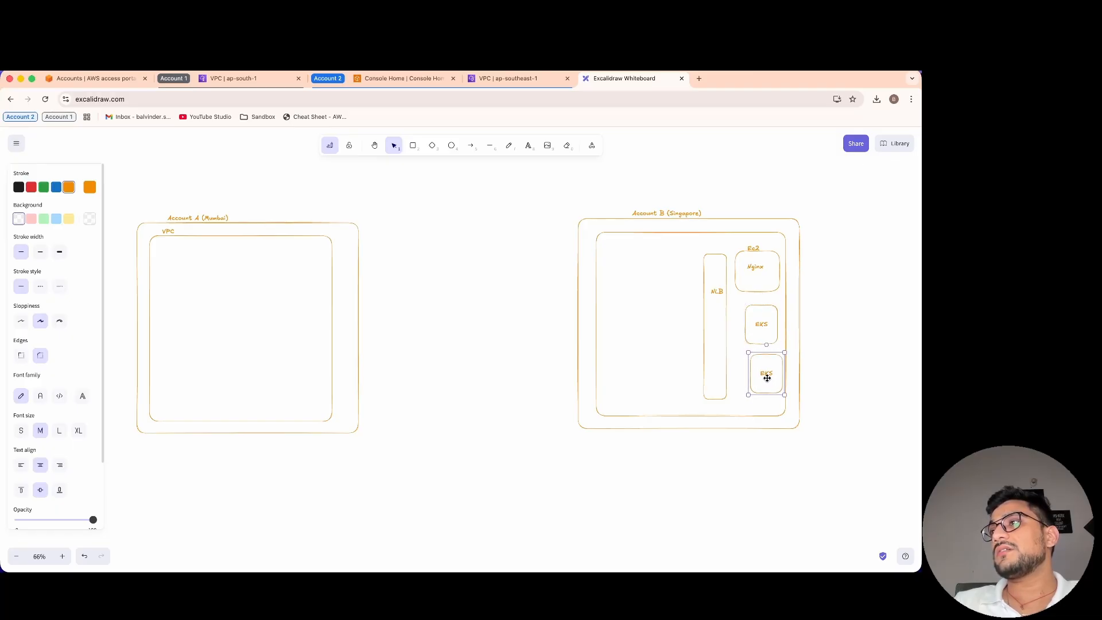
pyautogui.write('Ec')
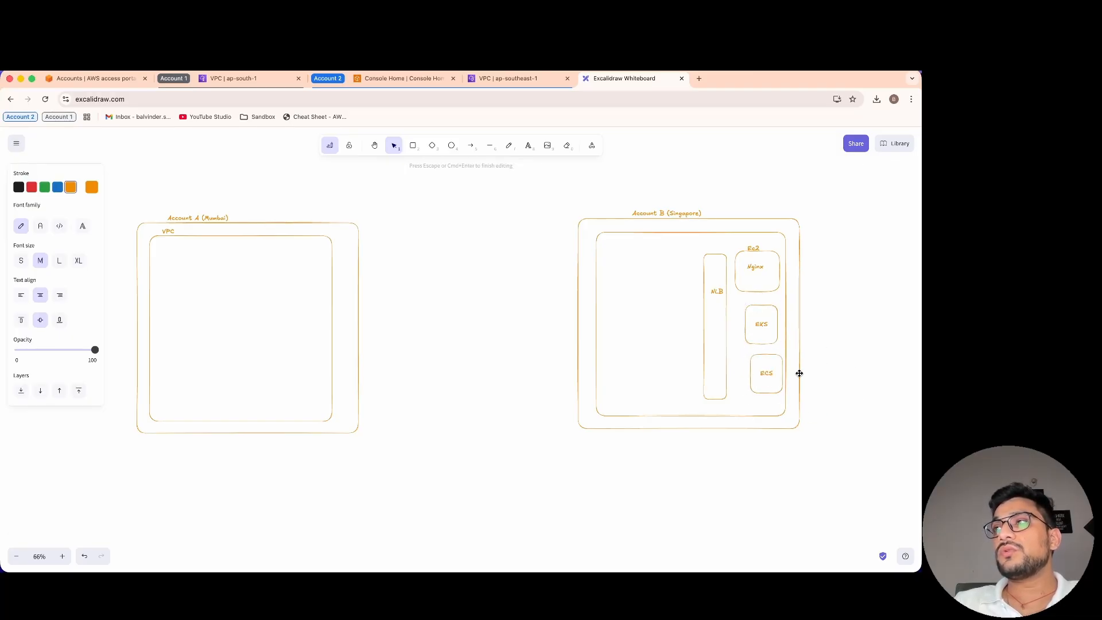
pyautogui.press('Escape')
pyautogui.click(834, 353)
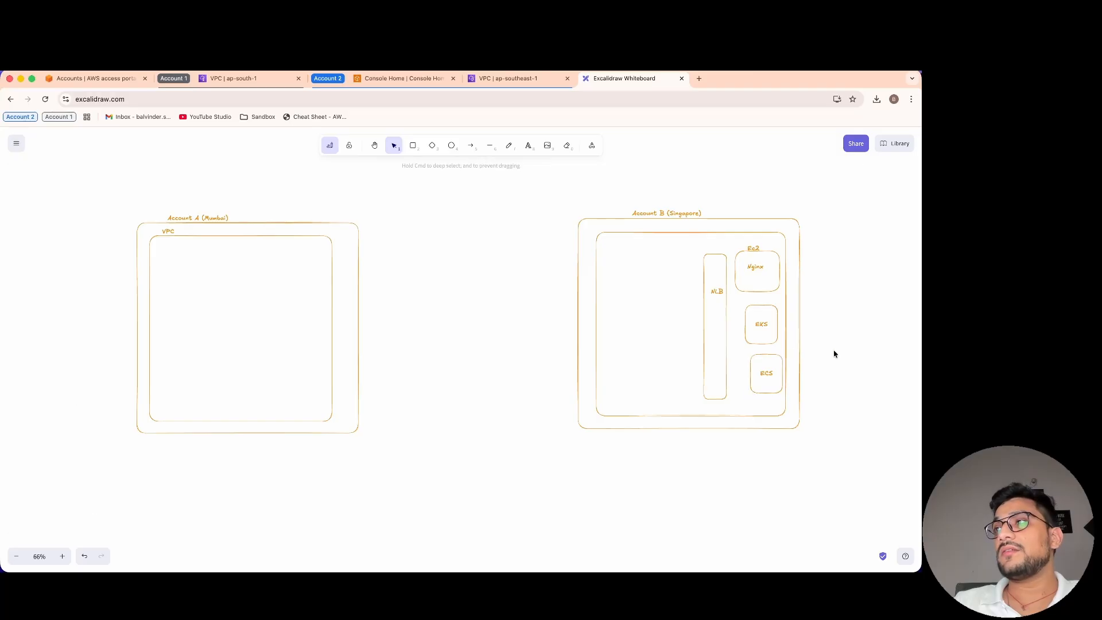
# Shift the ECS and EKS boxes slightly left so they line up below the Nginx box in Account B.
pyautogui.moveTo(773, 361); pyautogui.dragTo(767, 361)
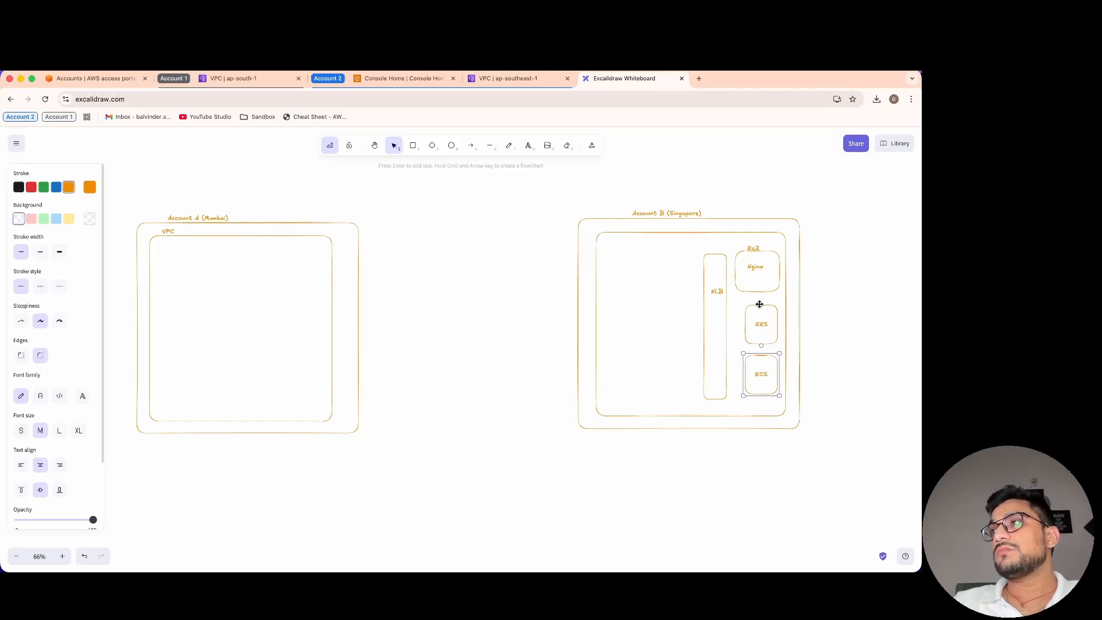
pyautogui.moveTo(759, 304); pyautogui.dragTo(756, 303)
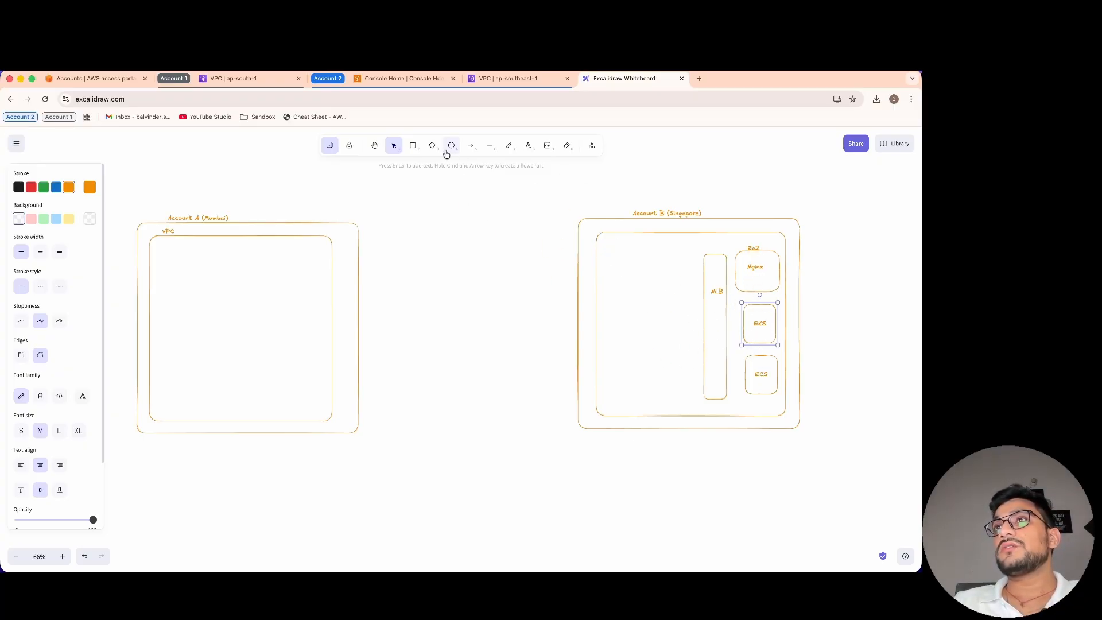
# Draw a box near the left side of Account B's inner rectangle and label it "VPC Endpoint Service" on two lines.
pyautogui.click(413, 146)
pyautogui.moveTo(608, 323)
pyautogui.mouseDown()
pyautogui.moveTo(628, 381)
pyautogui.moveTo(659, 372)
pyautogui.mouseUp()
pyautogui.doubleClick(607, 322)
pyautogui.doubleClick(619, 337)
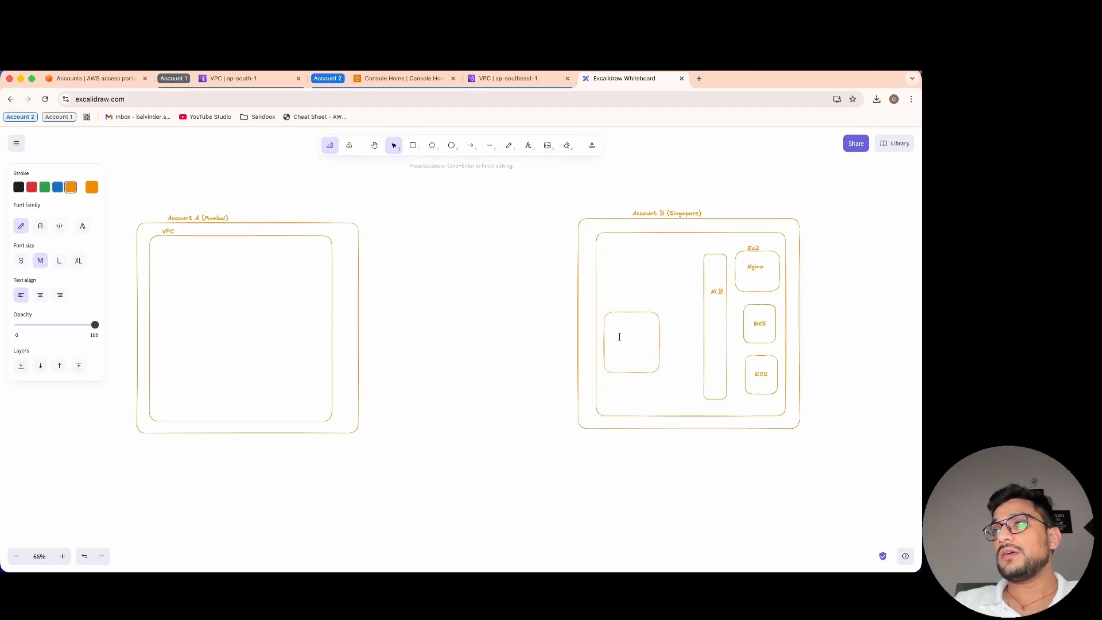
pyautogui.write('VPC Endpoint')
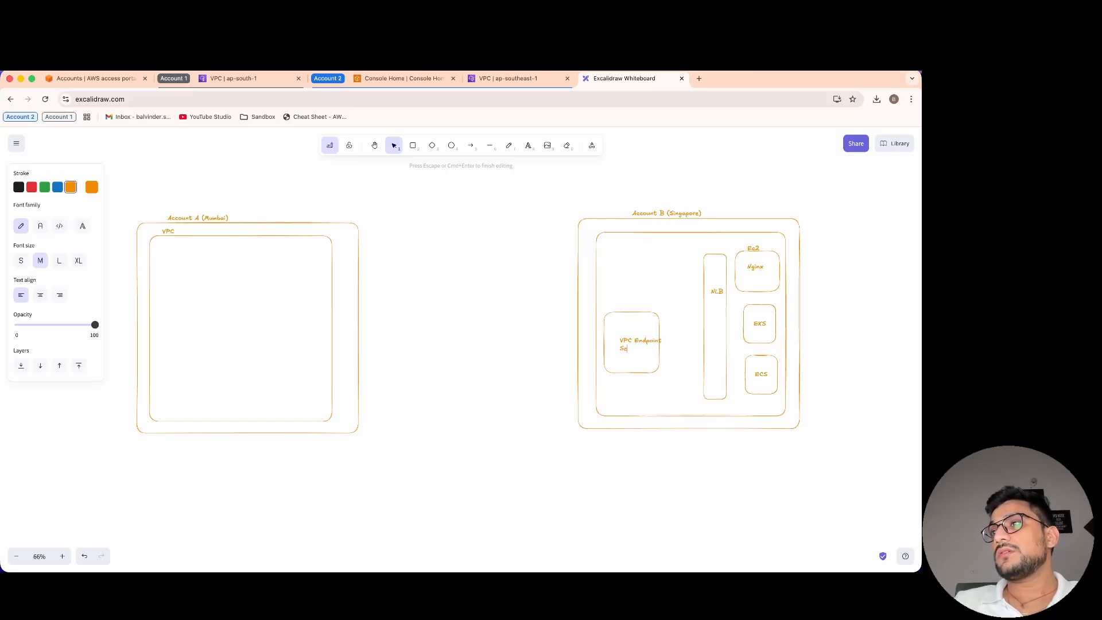
pyautogui.click(686, 372)
pyautogui.moveTo(645, 340); pyautogui.dragTo(634, 343)
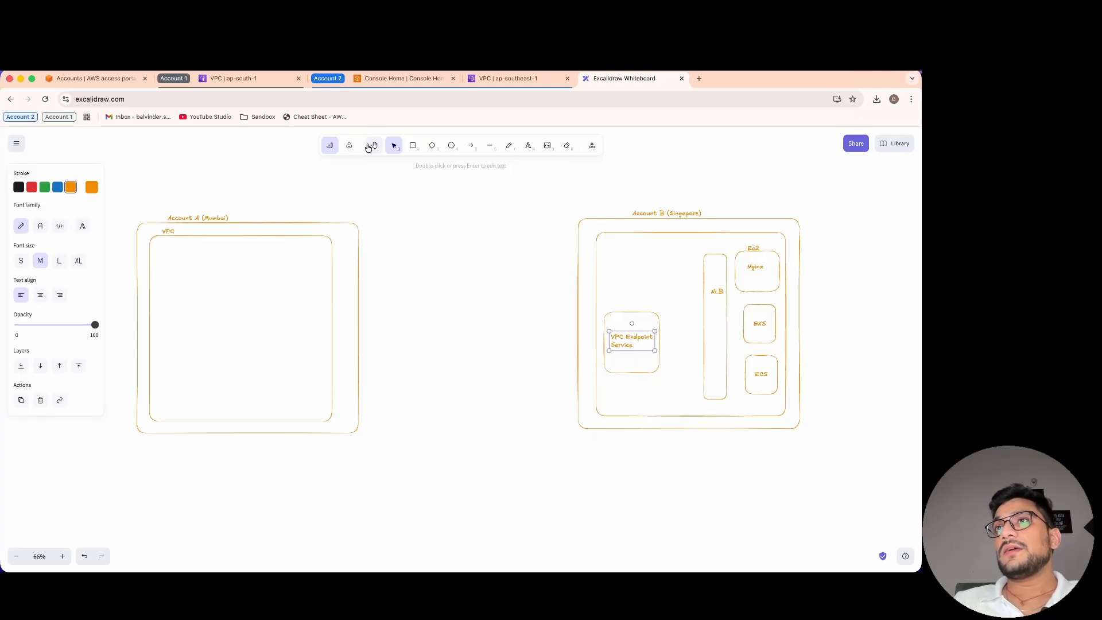
# Draw a small upright box against the inside right edge of Account A's VPC and fit the two-line label "VPC Endpoint" inside it.
pyautogui.click(412, 145)
pyautogui.moveTo(300, 326)
pyautogui.mouseDown()
pyautogui.moveTo(300, 362)
pyautogui.moveTo(331, 391)
pyautogui.mouseUp()
pyautogui.press('Escape')
pyautogui.doubleClick(308, 356)
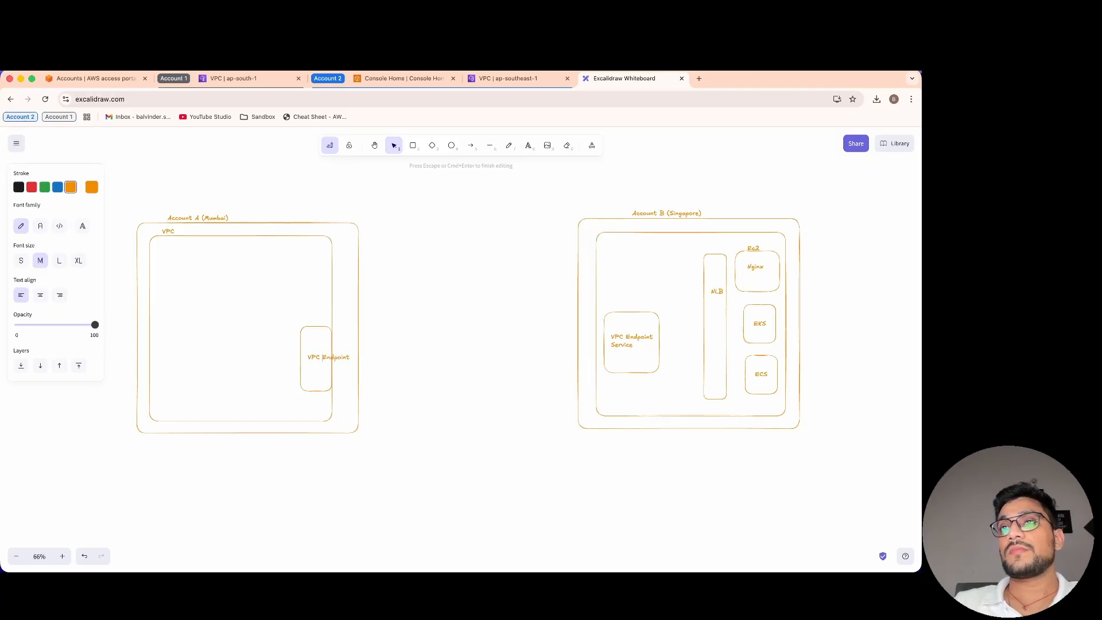
pyautogui.press('Escape')
pyautogui.click(480, 352)
pyautogui.click(313, 367)
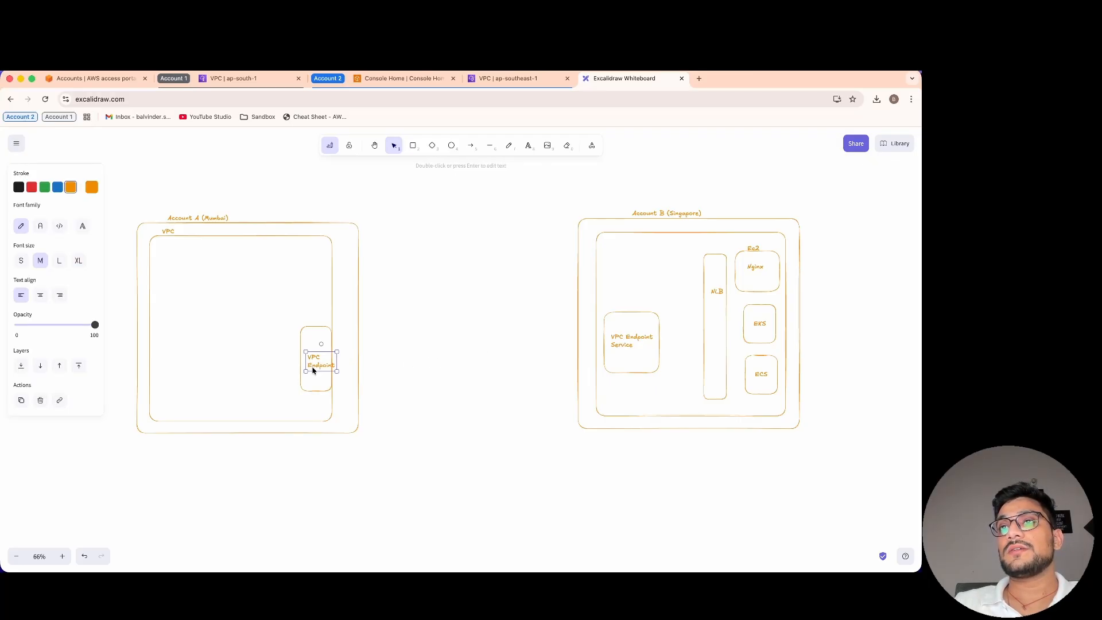
pyautogui.doubleClick(310, 366)
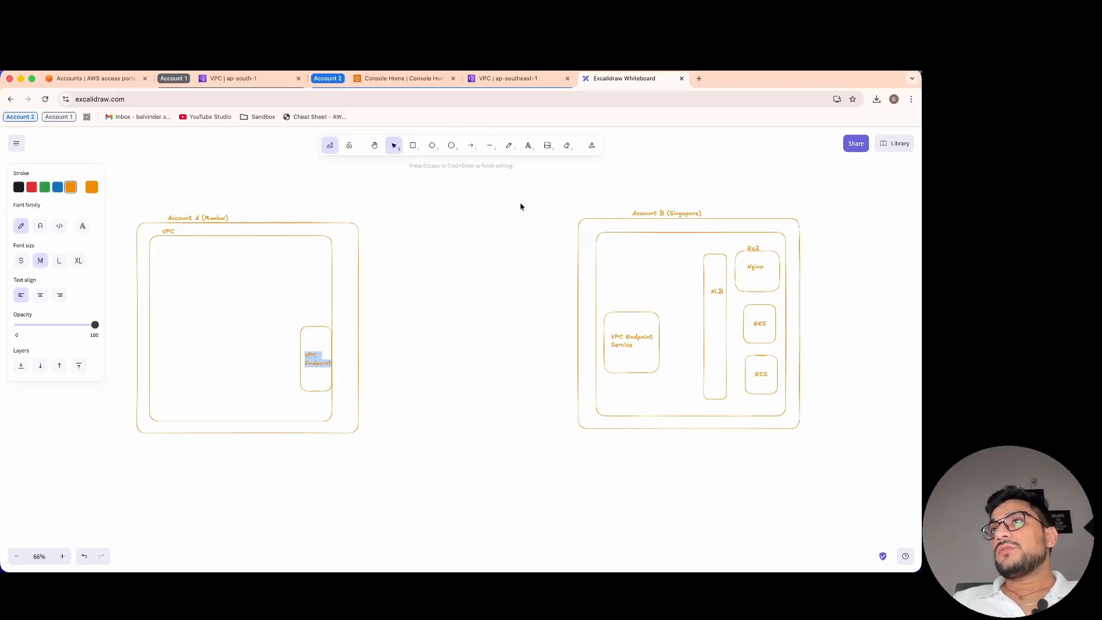
pyautogui.click(360, 322)
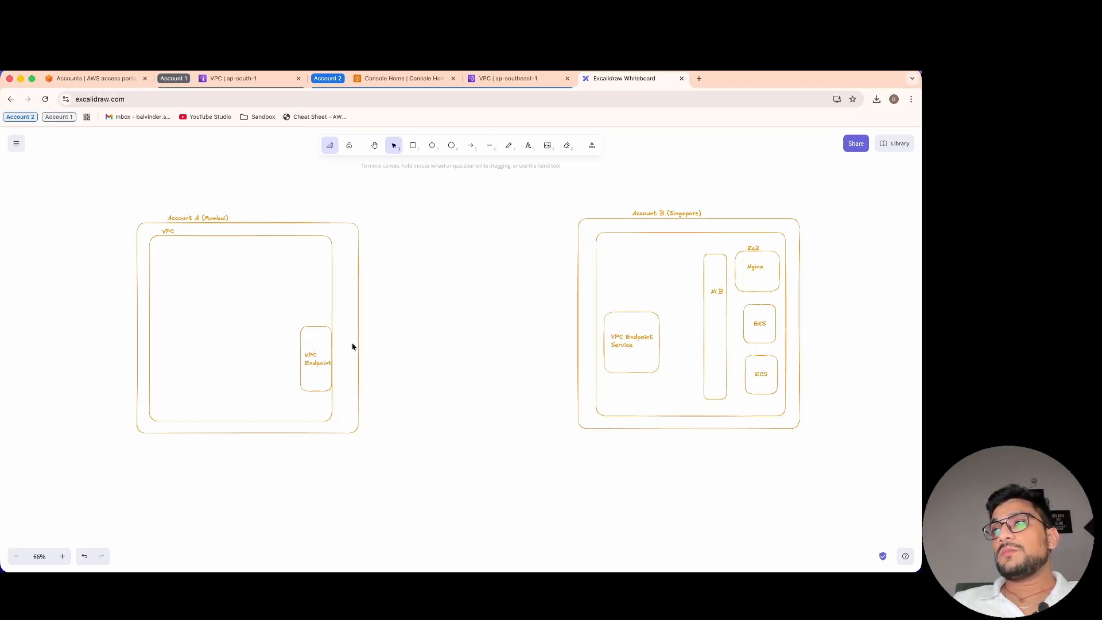
pyautogui.click(626, 334)
pyautogui.click(458, 251)
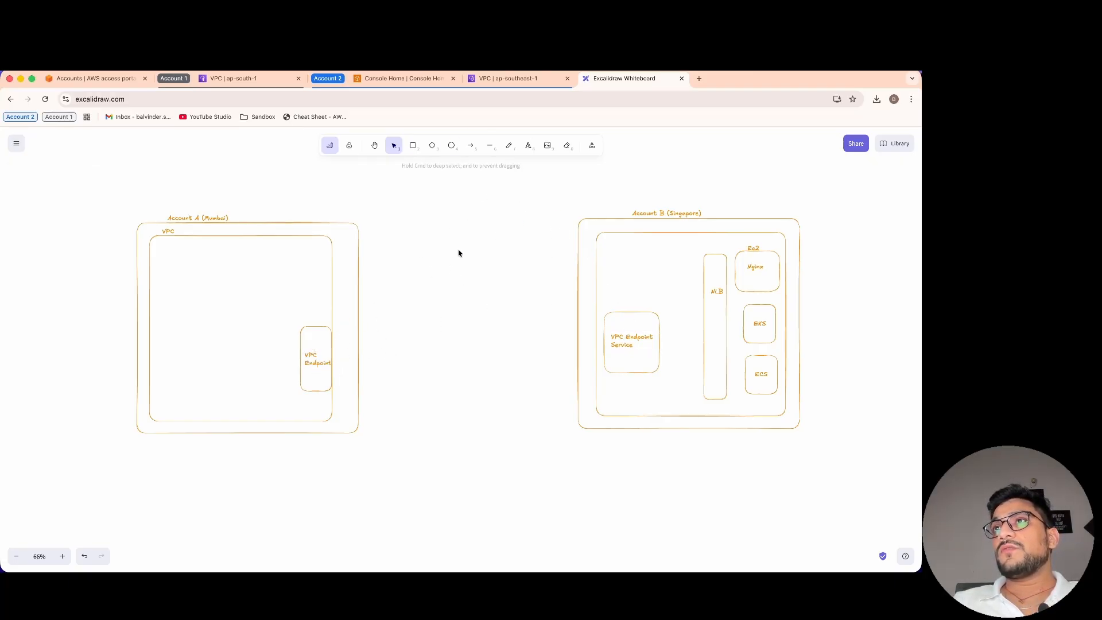
# Connect the VPC Endpoint box to the VPC Endpoint Service box with an arrow labelled "Private Link".
pyautogui.click(470, 145)
pyautogui.moveTo(332, 356); pyautogui.dragTo(603, 354)
pyautogui.doubleClick(460, 354)
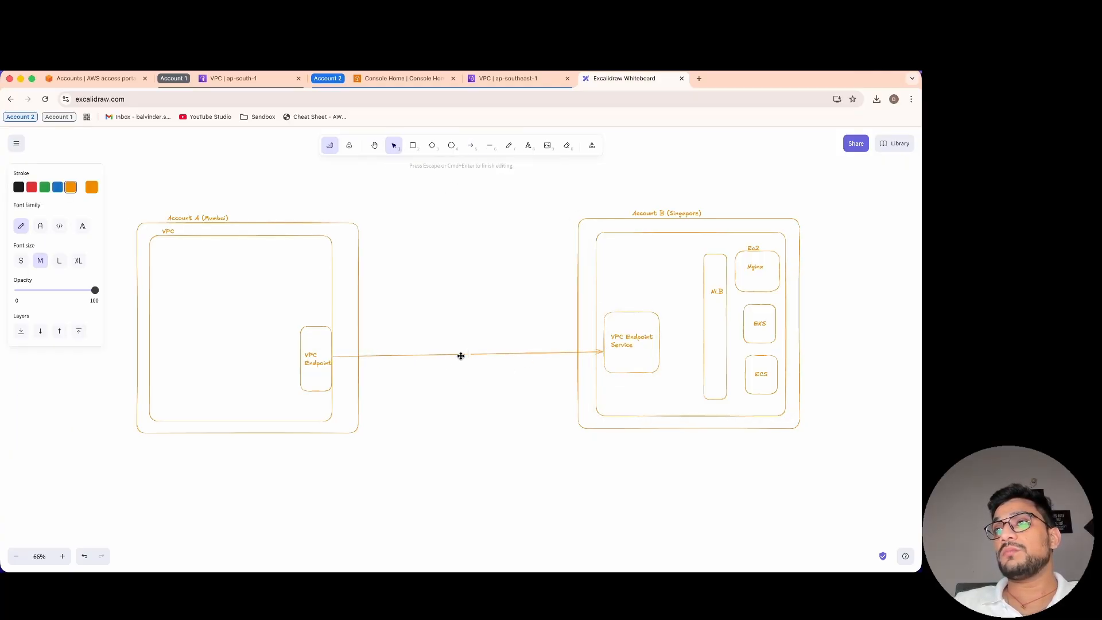
pyautogui.write('Private Link')
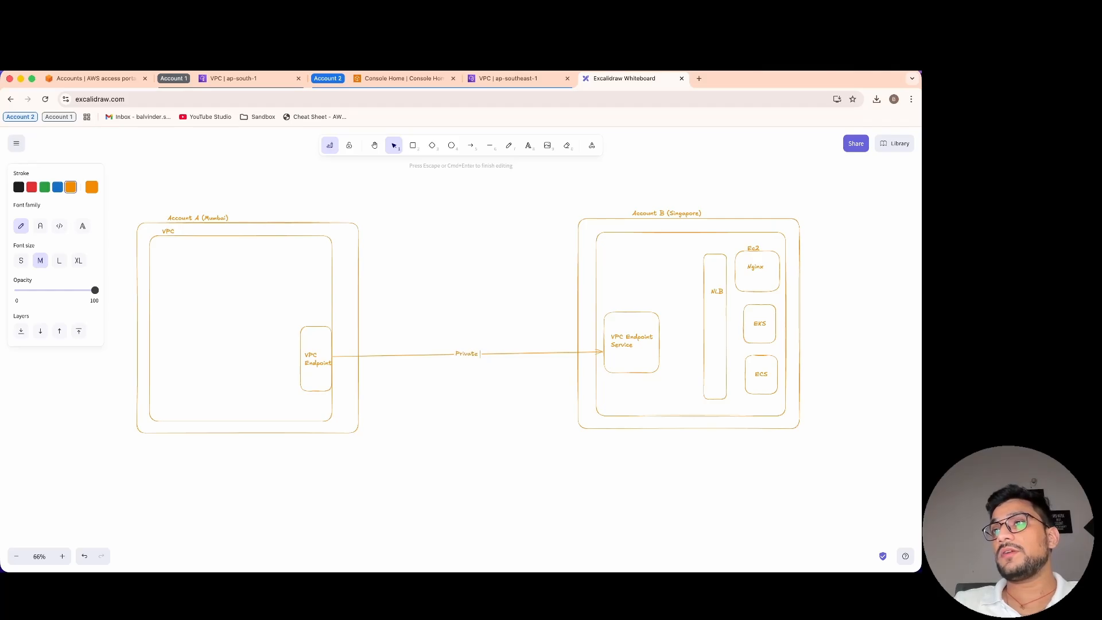
pyautogui.click(466, 385)
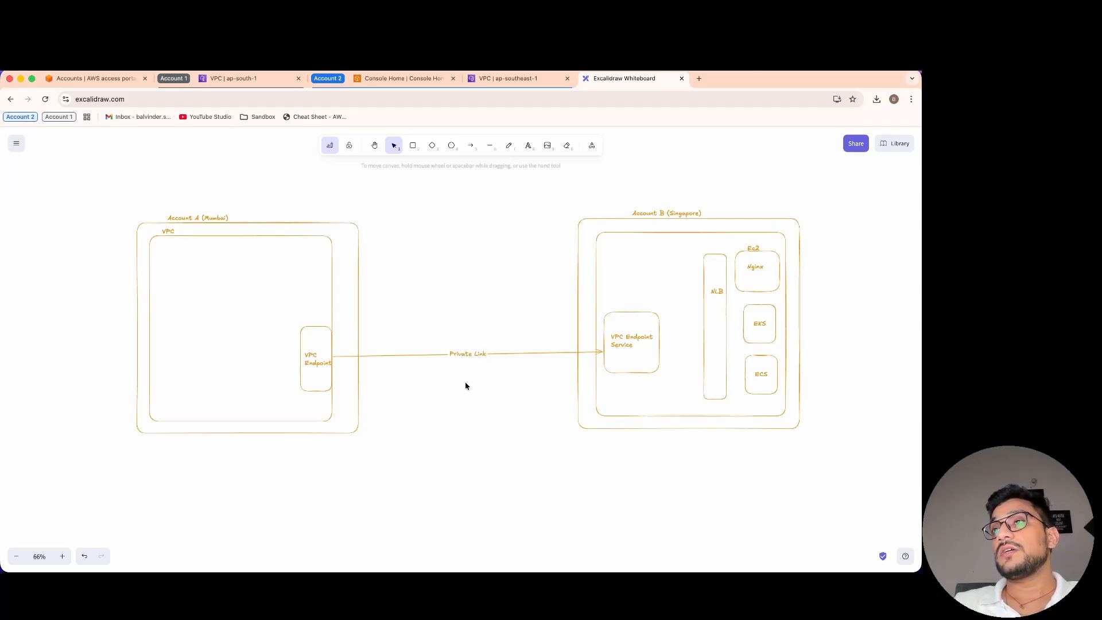
# Draw an arrow from the VPC Endpoint Service box to the NLB box.
pyautogui.click(660, 339)
pyautogui.click(631, 381)
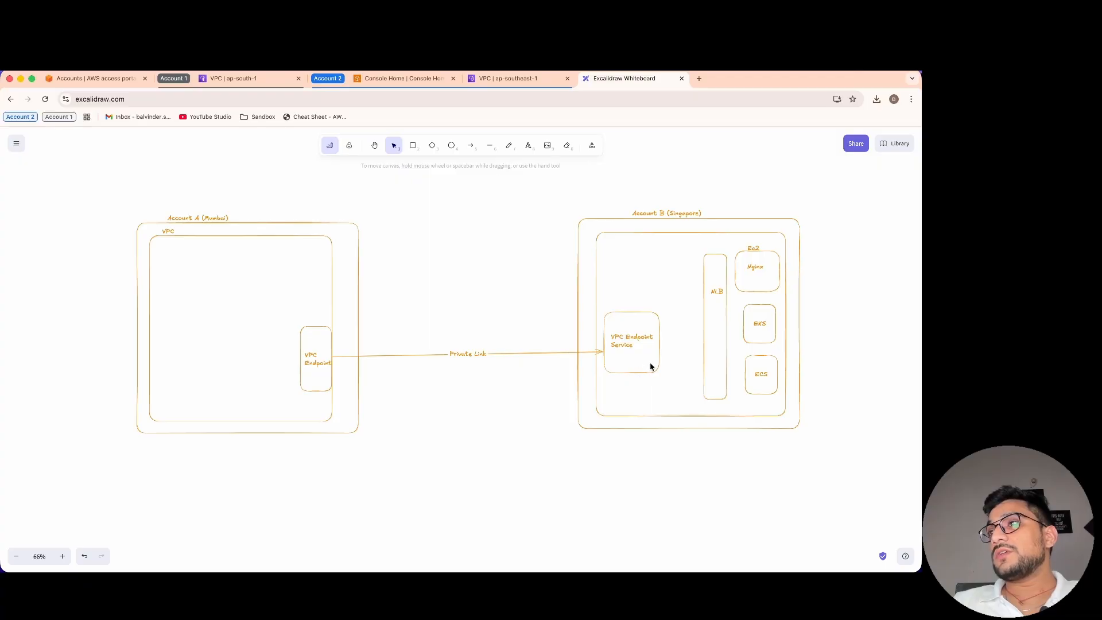
pyautogui.click(650, 366)
pyautogui.click(471, 147)
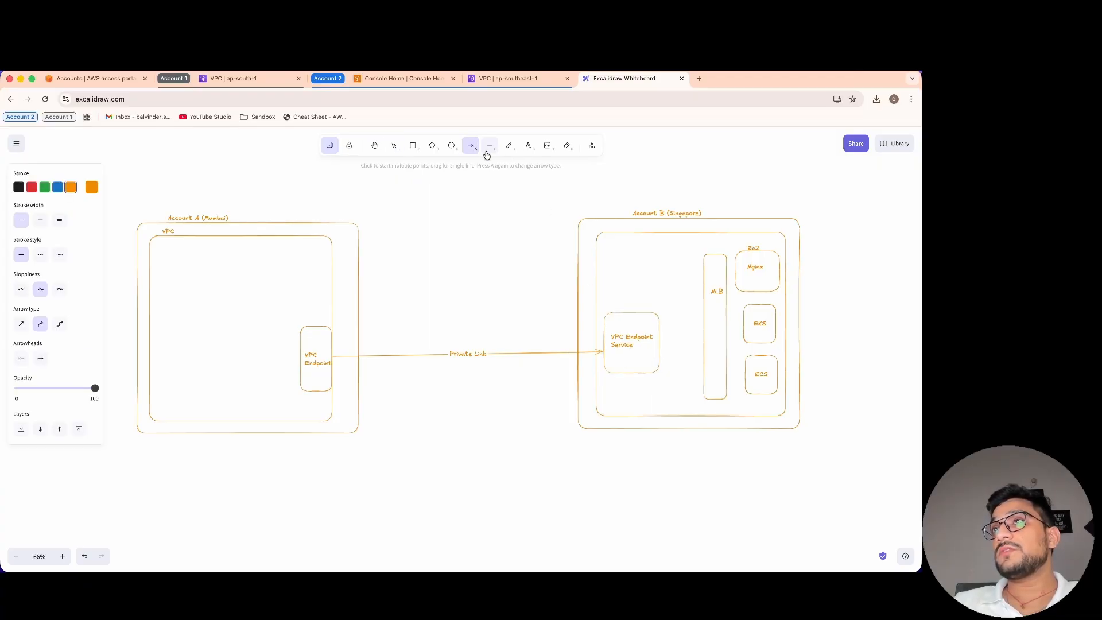
pyautogui.moveTo(661, 345); pyautogui.dragTo(701, 345)
pyautogui.click(722, 320)
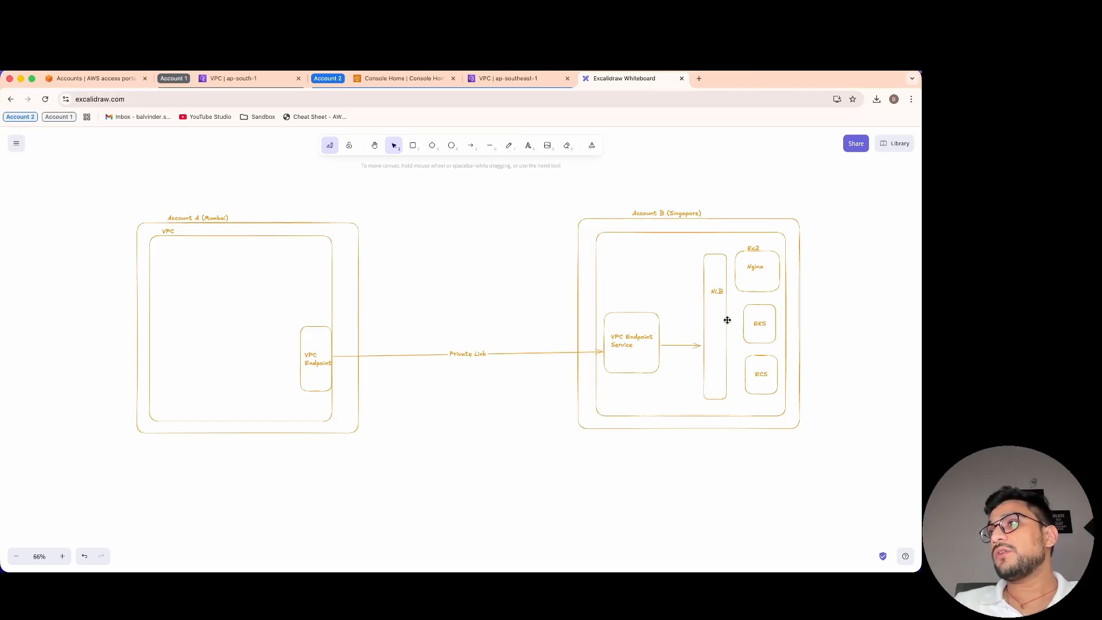
# Add short arrows from the NLB box to the Nginx box and to the EKS box.
pyautogui.click(471, 147)
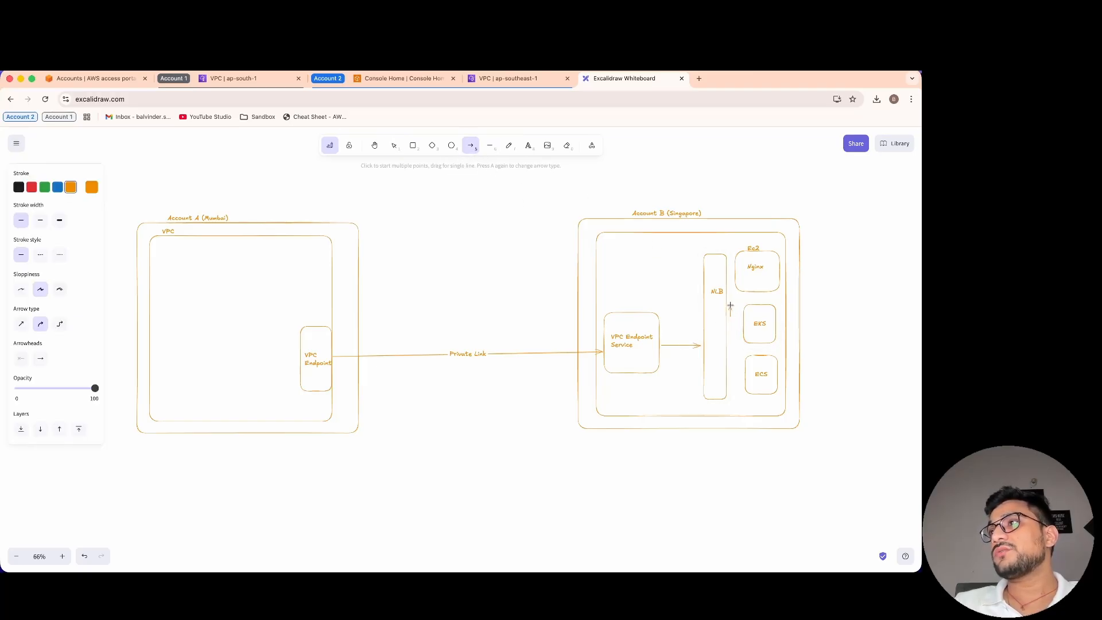
pyautogui.moveTo(730, 317); pyautogui.dragTo(739, 292)
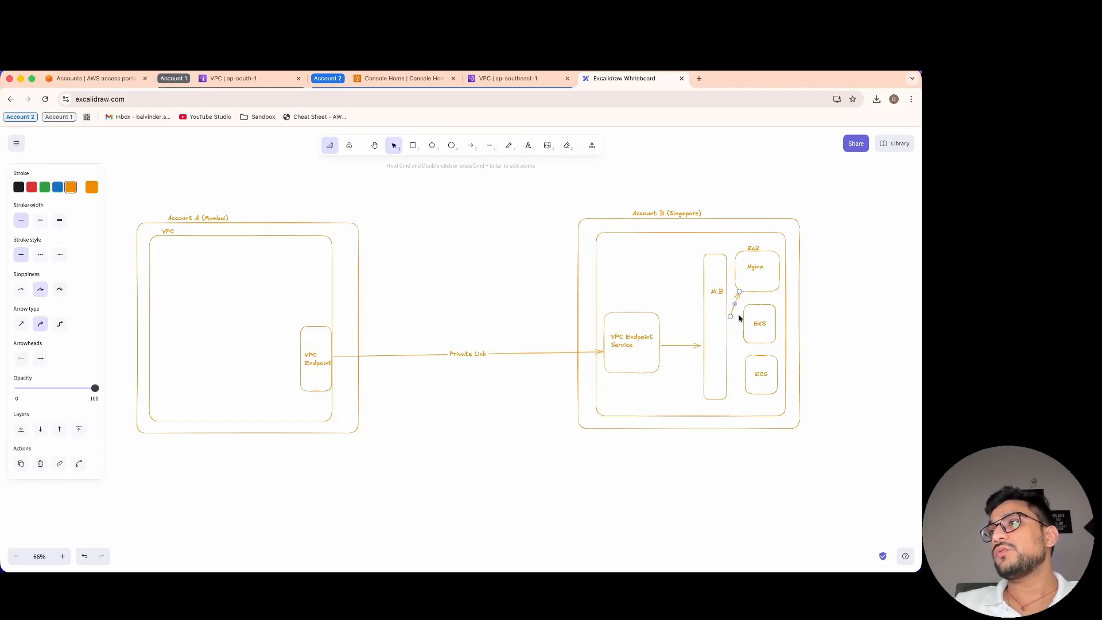
pyautogui.click(739, 319)
pyautogui.click(733, 327)
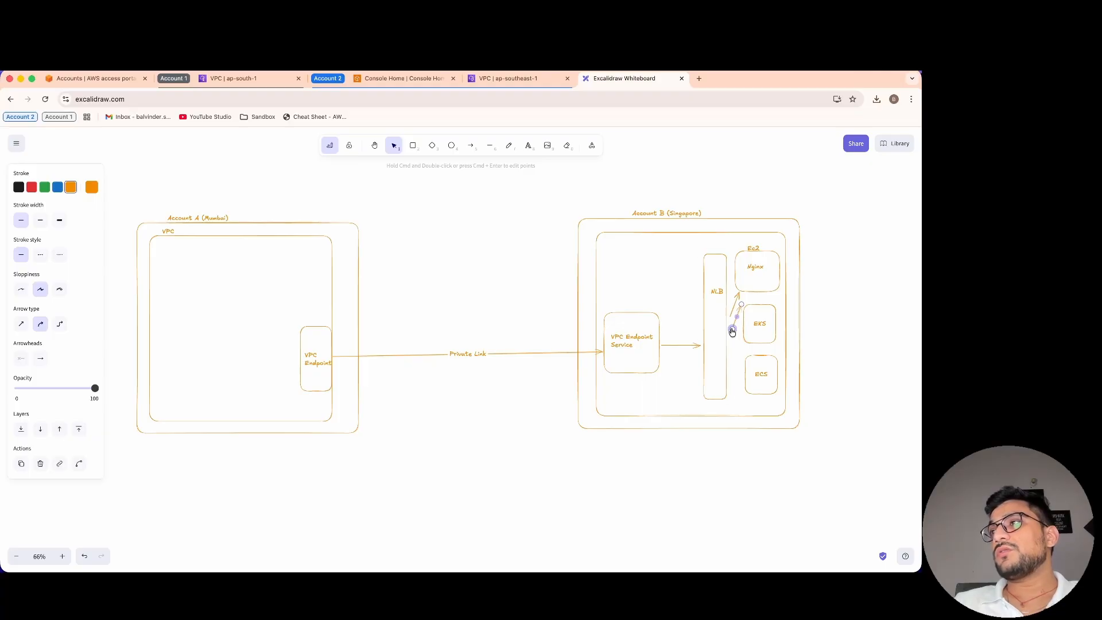
pyautogui.moveTo(732, 331)
pyautogui.mouseDown()
pyautogui.moveTo(738, 305)
pyautogui.moveTo(741, 328)
pyautogui.mouseUp()
pyautogui.click(799, 332)
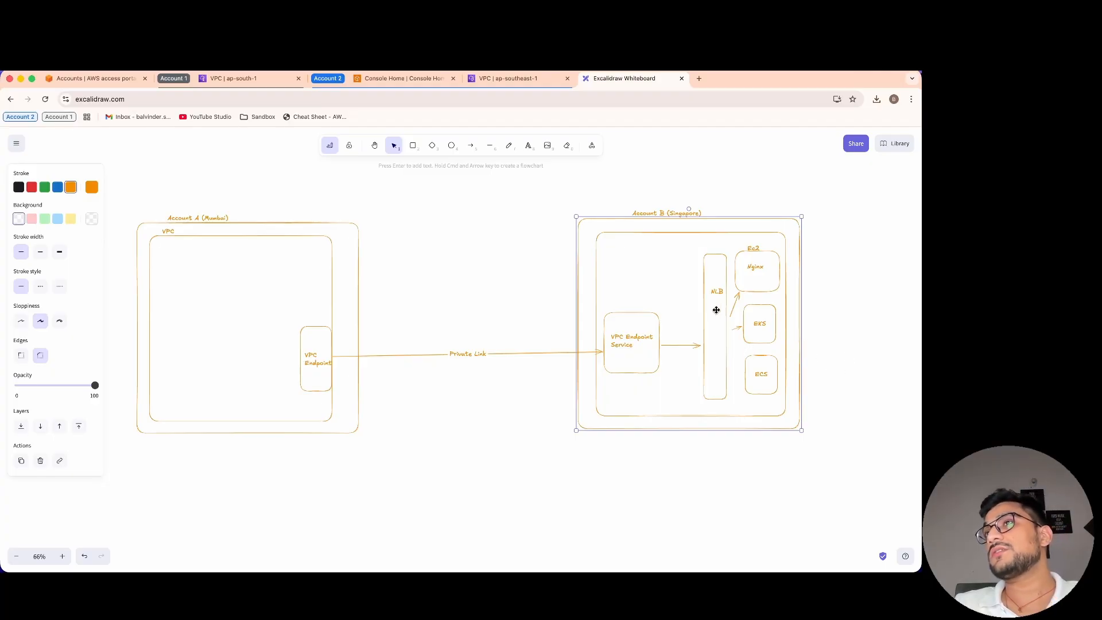
# Draw a small flat box directly below the ECS box, label it "ALB" and align it with the ECS box.
pyautogui.click(413, 145)
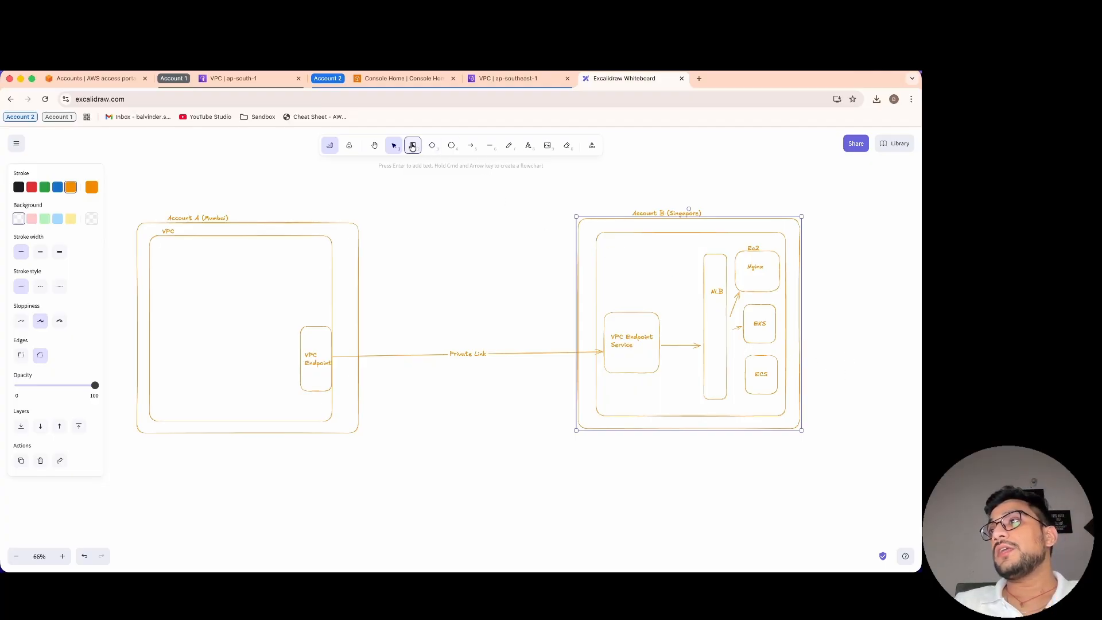
pyautogui.moveTo(742, 400); pyautogui.dragTo(771, 412)
pyautogui.doubleClick(752, 407)
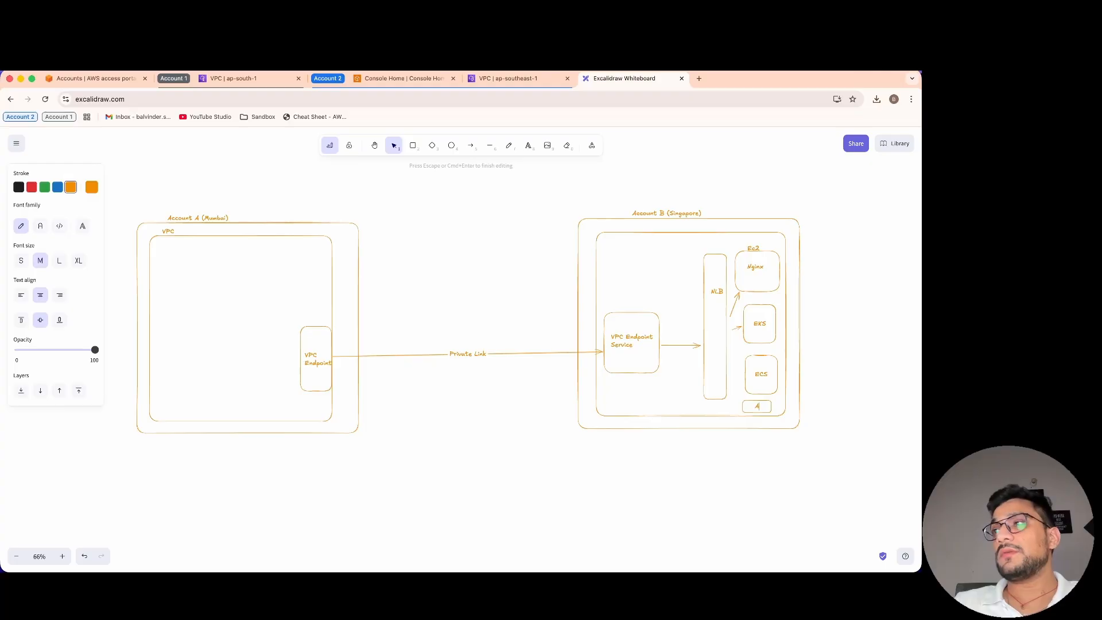
pyautogui.doubleClick(765, 408)
pyautogui.click(772, 406)
pyautogui.click(771, 406)
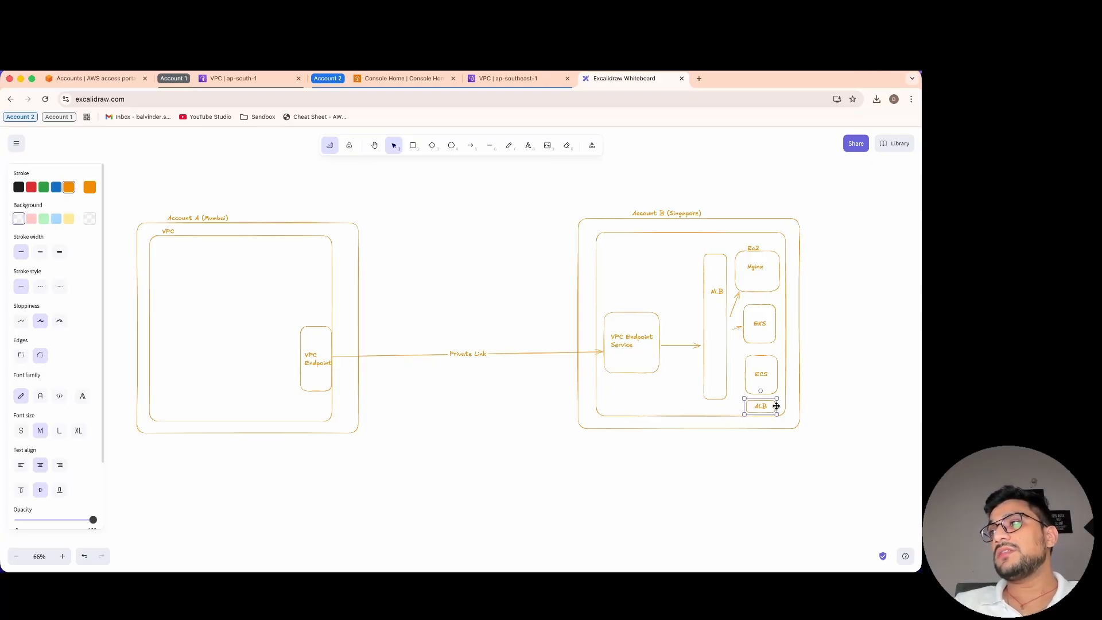
pyautogui.moveTo(771, 406); pyautogui.dragTo(778, 406)
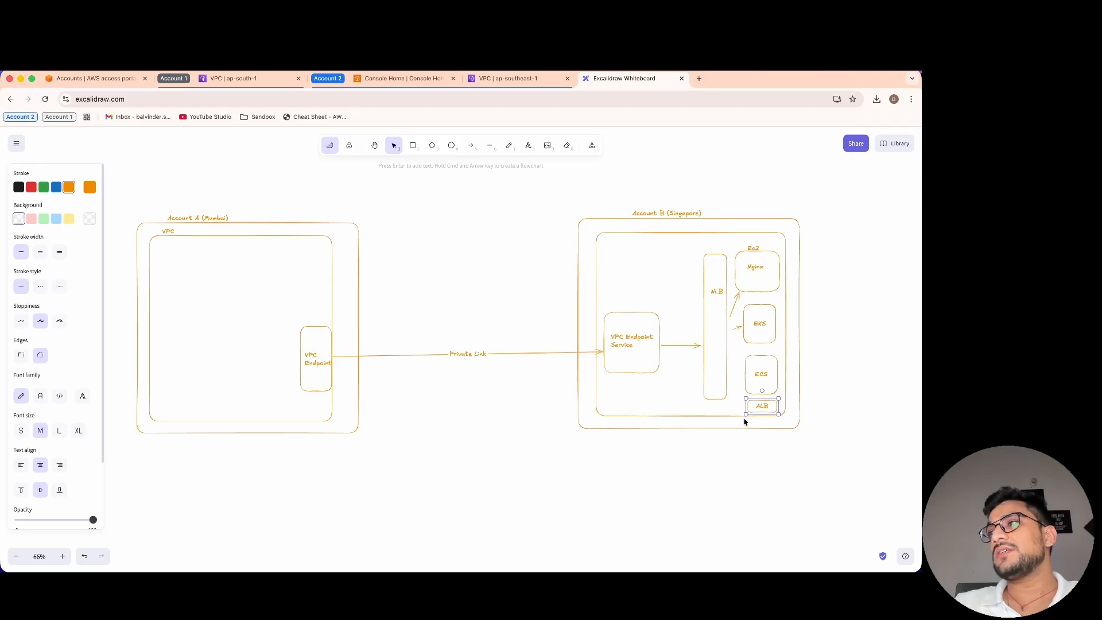
# Enlarge Account B's outer and inner rectangles toward the lower right to make room for more elements.
pyautogui.click(726, 415)
pyautogui.moveTo(788, 419); pyautogui.dragTo(917, 545)
pyautogui.click(797, 428)
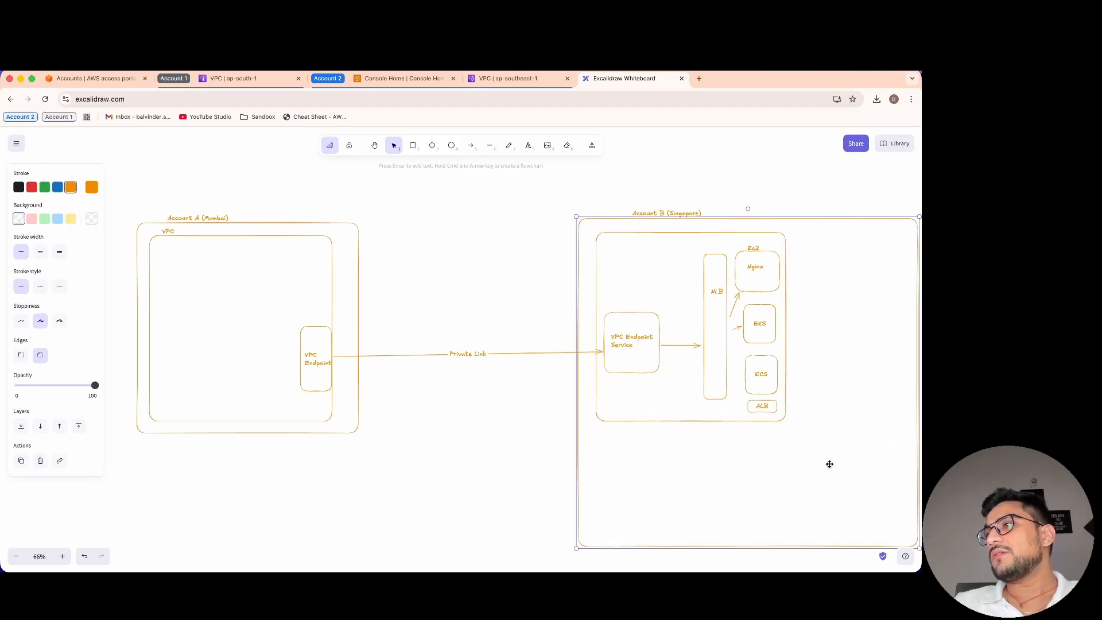
pyautogui.click(783, 414)
pyautogui.moveTo(787, 422); pyautogui.dragTo(918, 518)
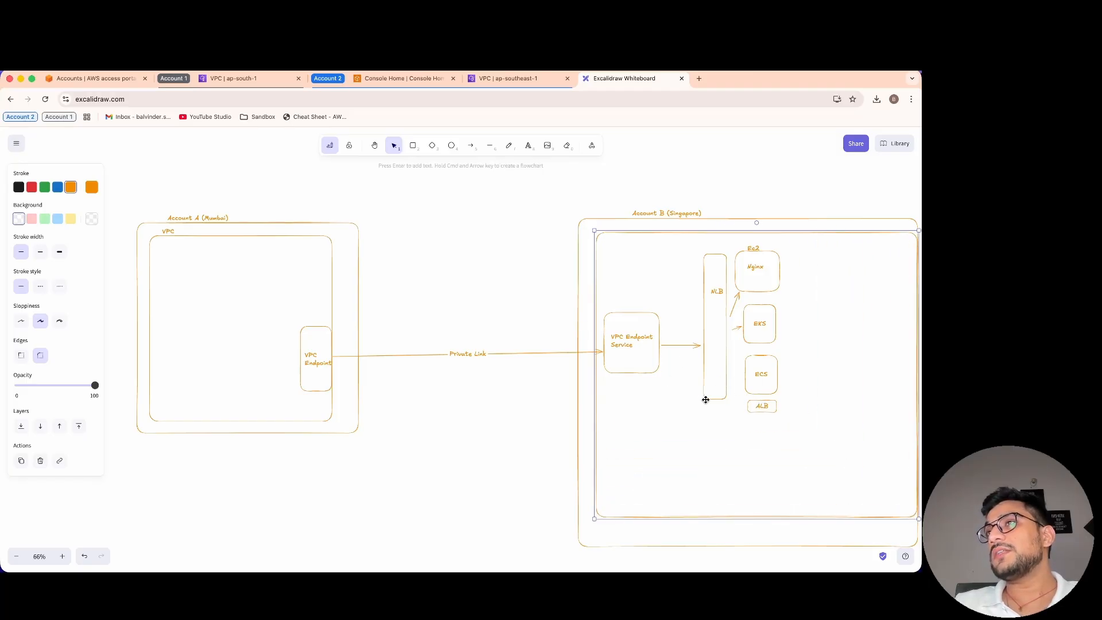
# Draw three small overlapping boxes to the right of the ALB box and connect the ALB box to them with an arrow.
pyautogui.click(472, 147)
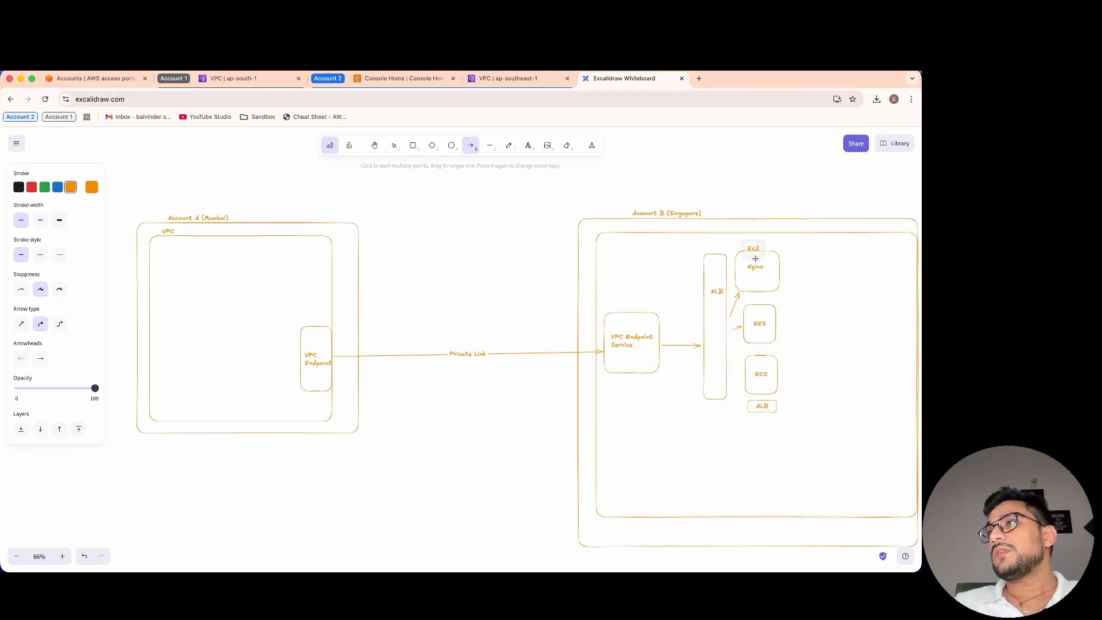
pyautogui.press('r')
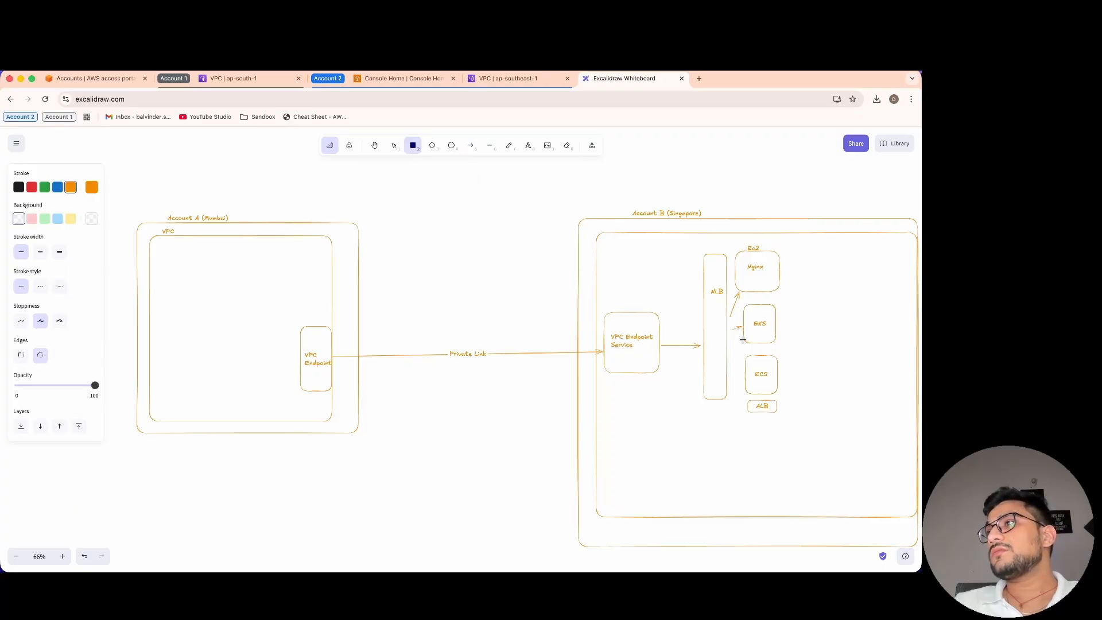
pyautogui.moveTo(833, 387)
pyautogui.mouseDown()
pyautogui.moveTo(872, 406)
pyautogui.moveTo(858, 418)
pyautogui.moveTo(866, 411)
pyautogui.mouseUp()
pyautogui.click(864, 456)
pyautogui.click(769, 404)
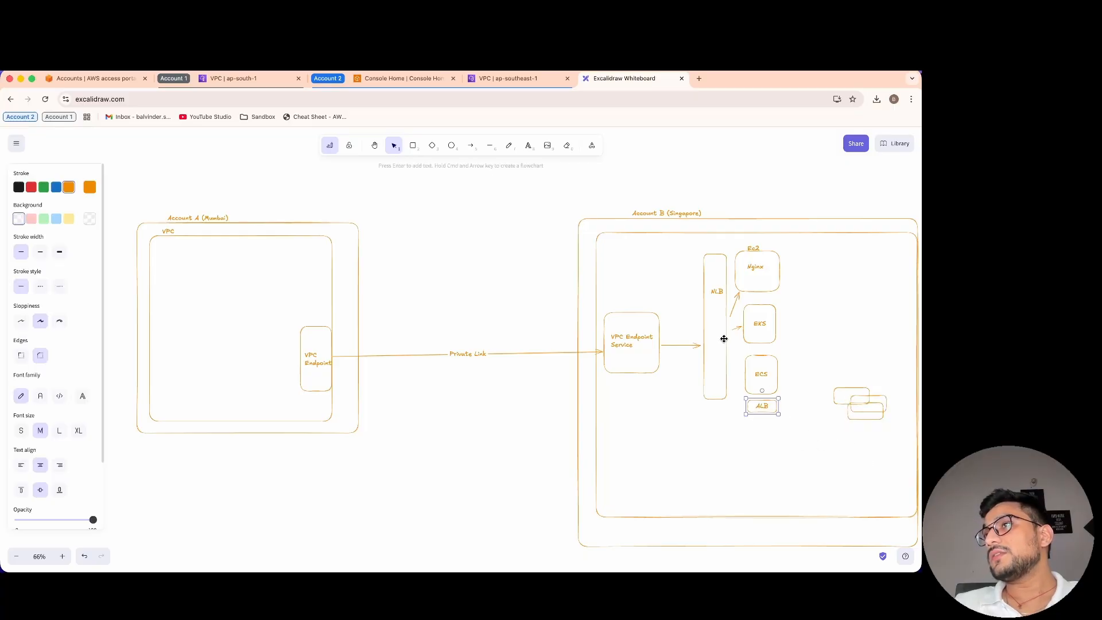
pyautogui.press('a')
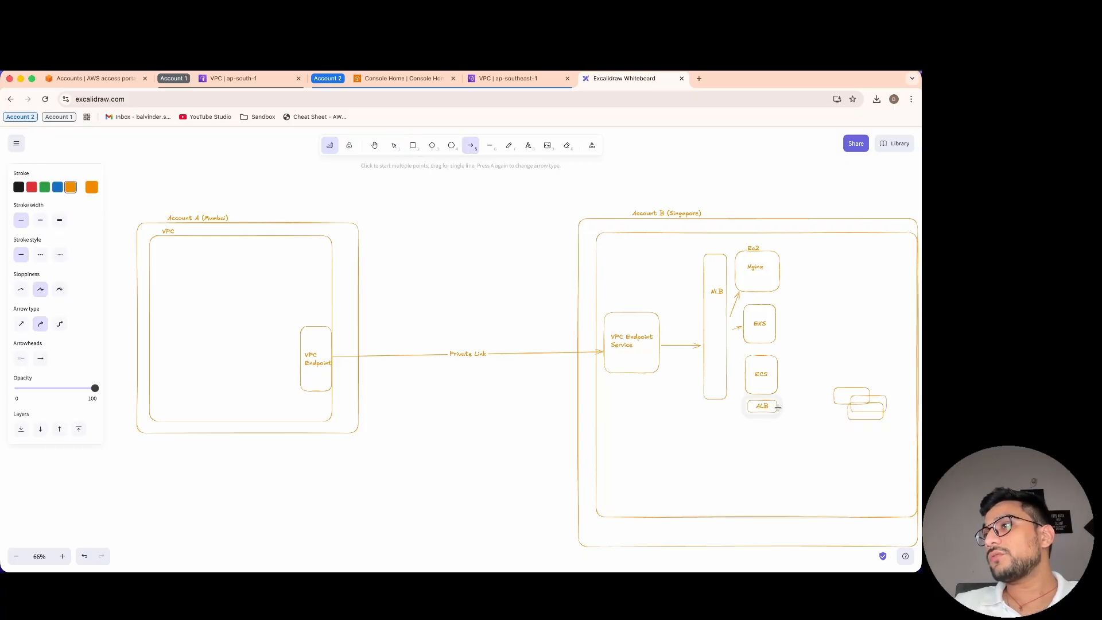
pyautogui.moveTo(777, 406); pyautogui.dragTo(836, 408)
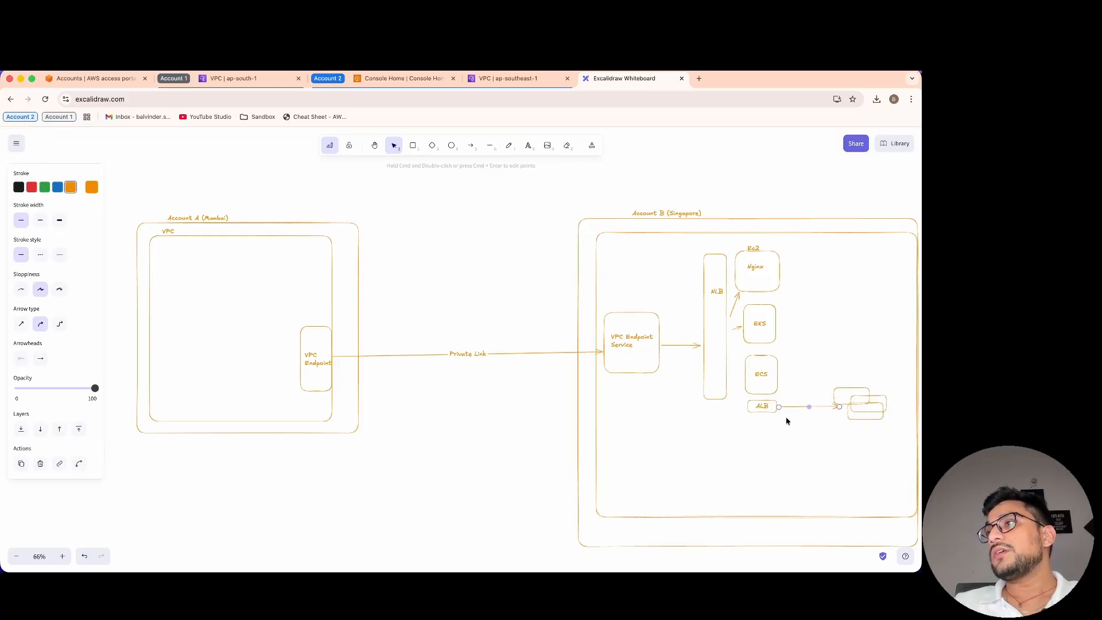
# Extend the NLB box downward past the ALB box and move its "NLB" label to about mid-height.
pyautogui.click(716, 399)
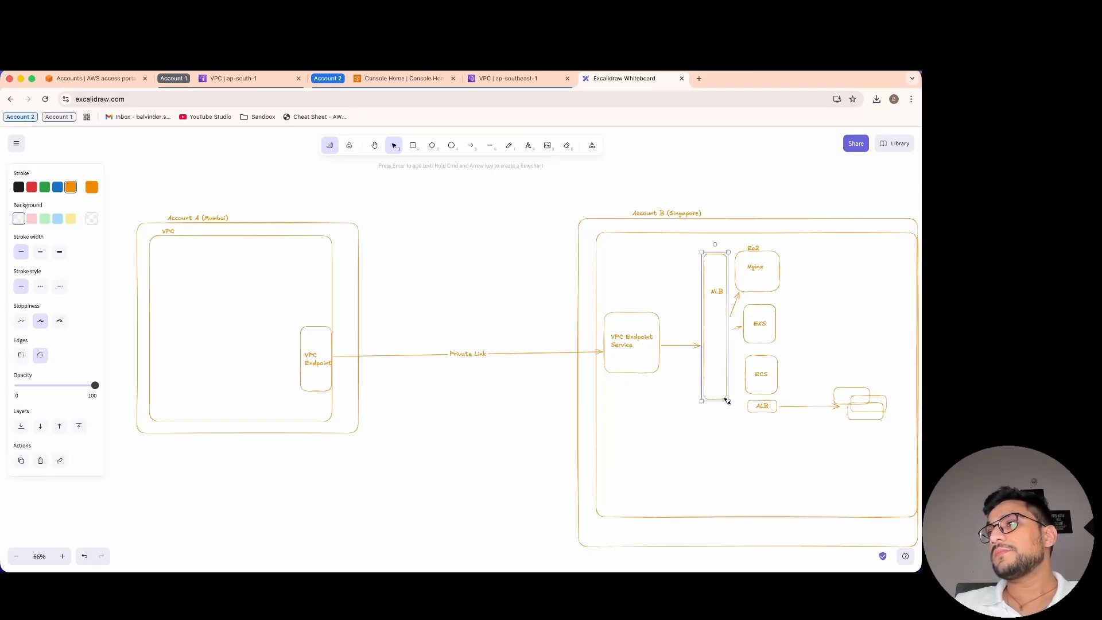
pyautogui.moveTo(727, 400); pyautogui.dragTo(732, 447)
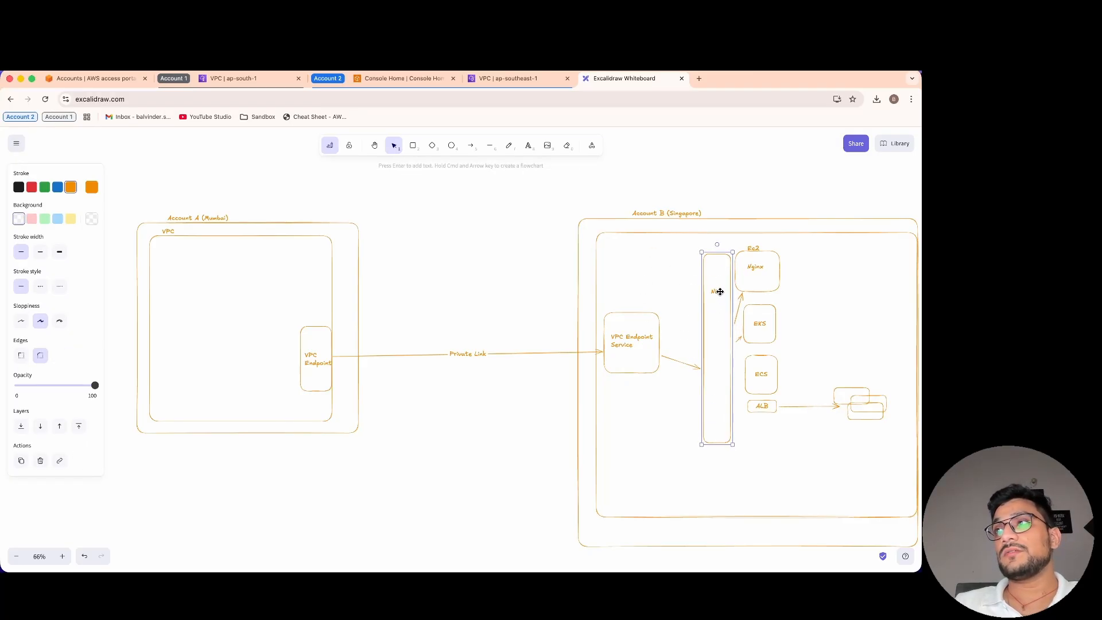
pyautogui.moveTo(720, 291); pyautogui.dragTo(719, 362)
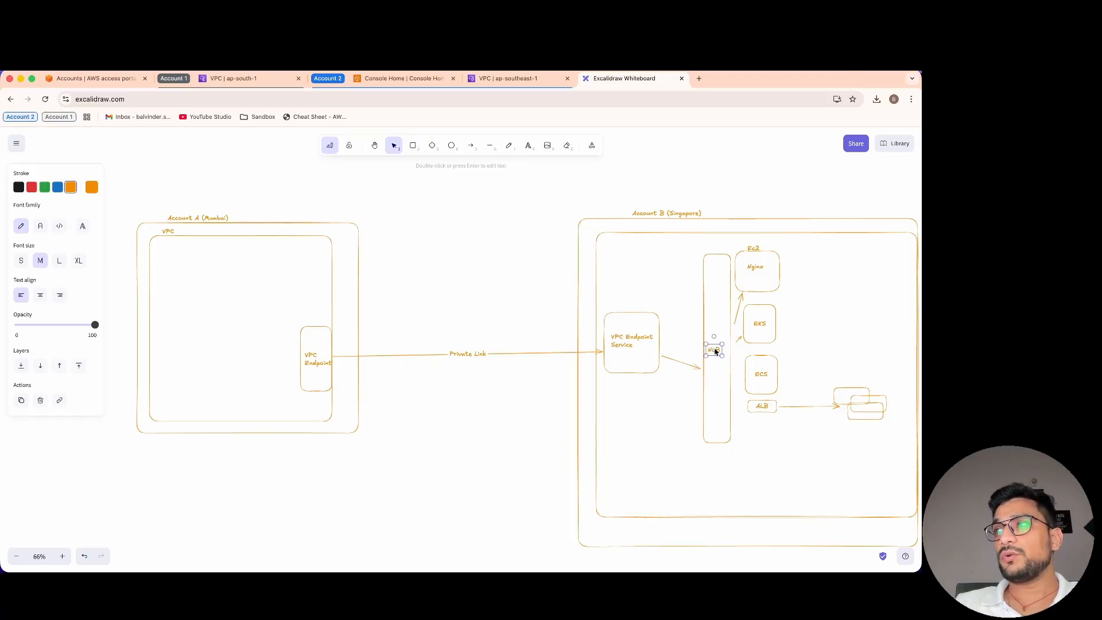
pyautogui.click(673, 427)
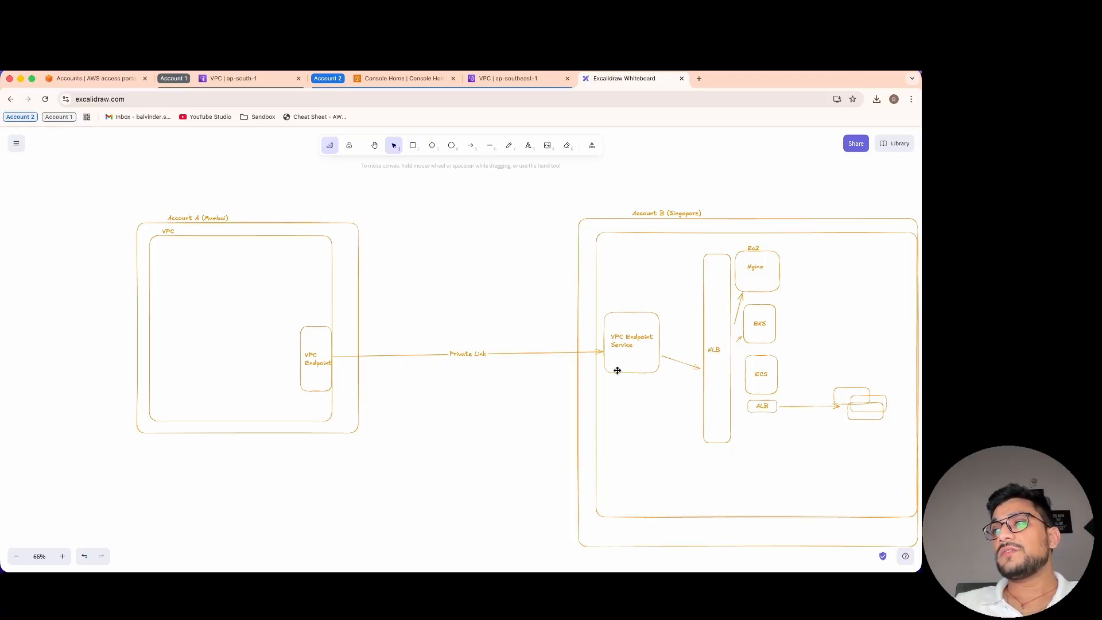
# Straighten the arrow between the VPC Endpoint Service box and the NLB box so it runs nearly horizontal, and dismiss the Dictionary window.
pyautogui.click(714, 348)
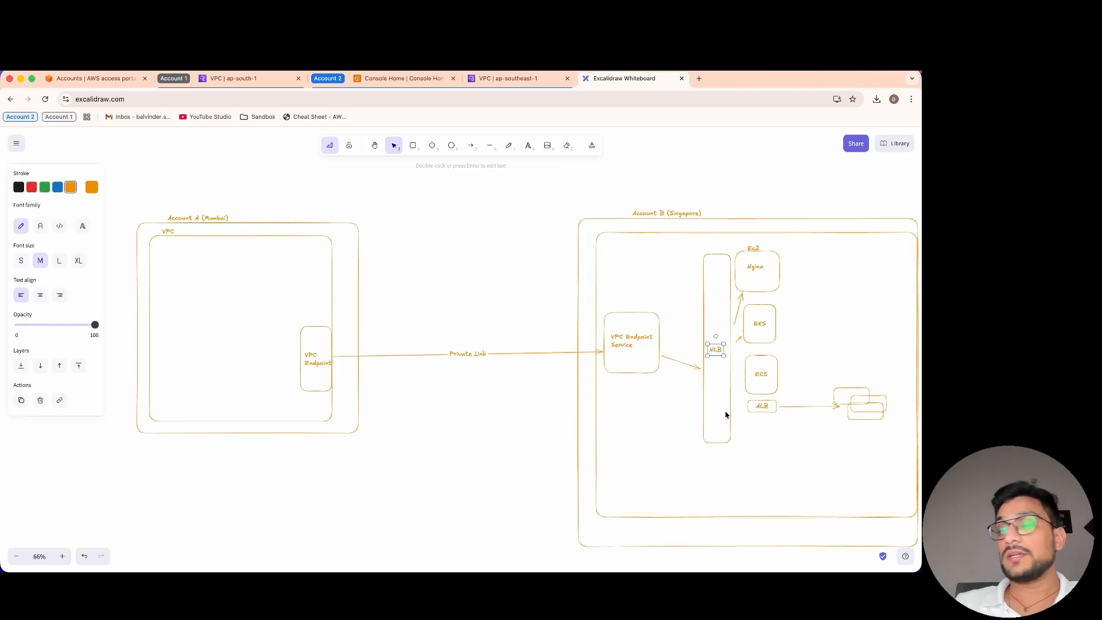
pyautogui.press('Escape')
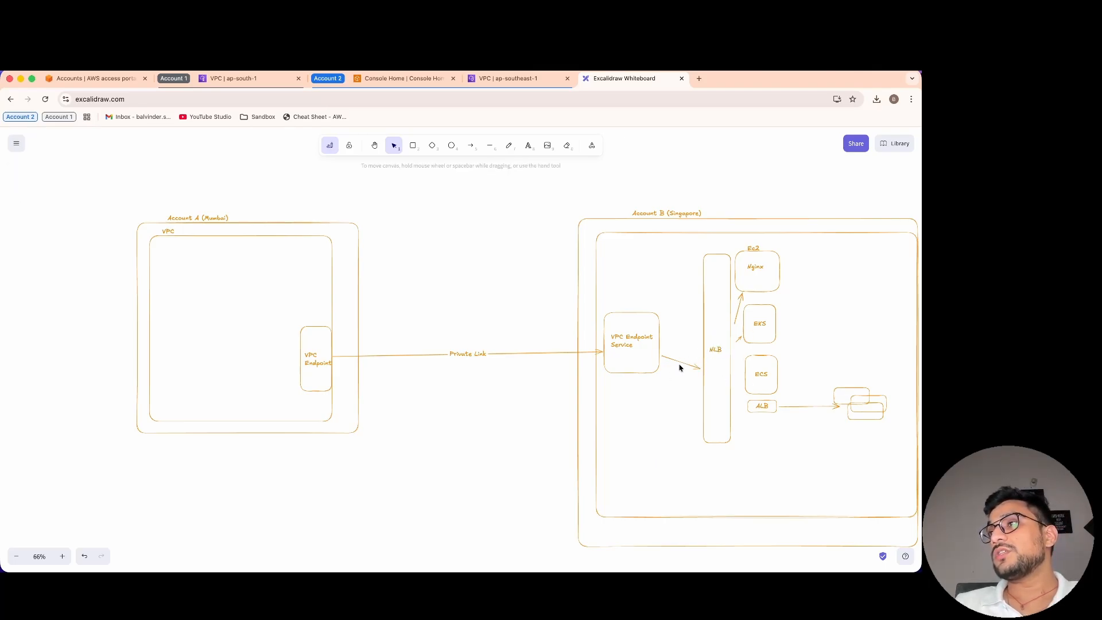
pyautogui.click(680, 368)
pyautogui.moveTo(699, 368); pyautogui.dragTo(699, 359)
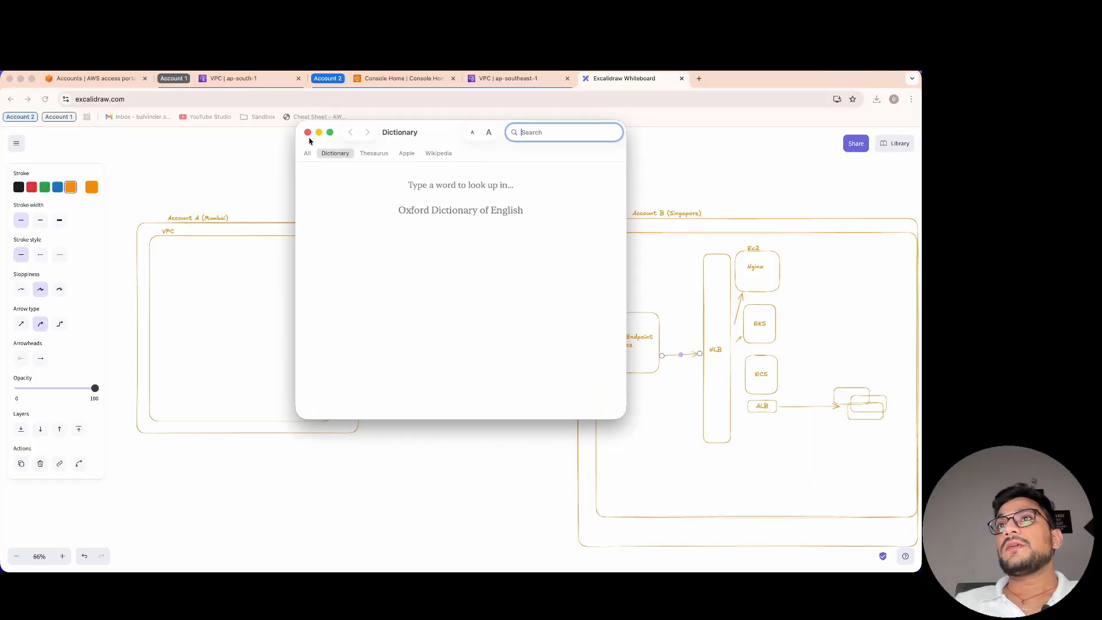
pyautogui.click(308, 132)
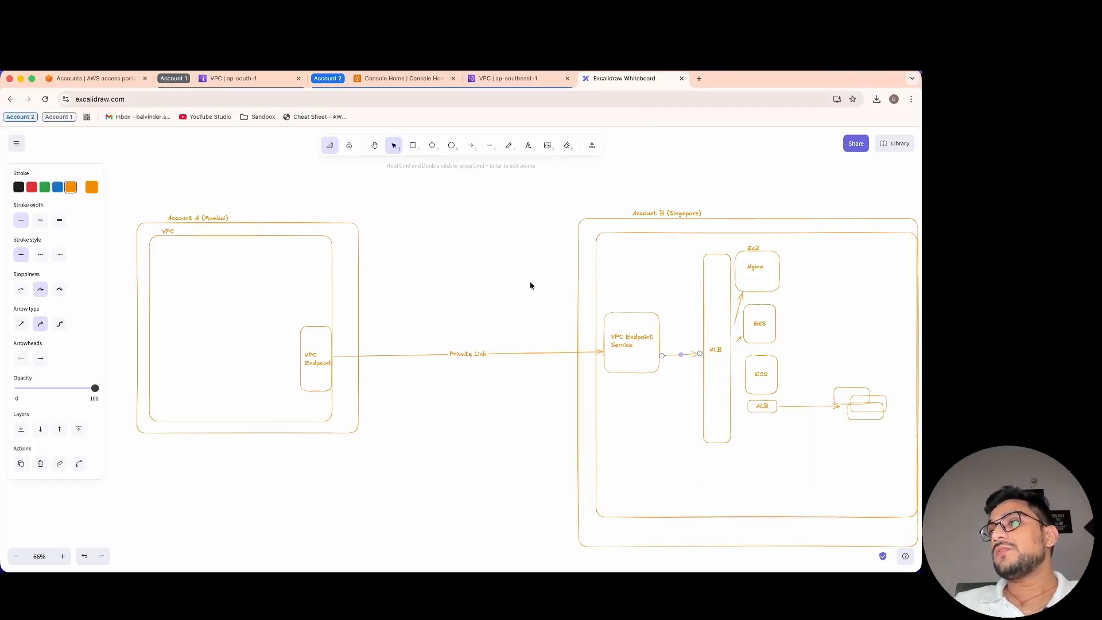
# Review the Nginx, EKS, ECS and ALB targets behind the NLB in Account B's part of the diagram.
pyautogui.hscroll(3, 588, 460)
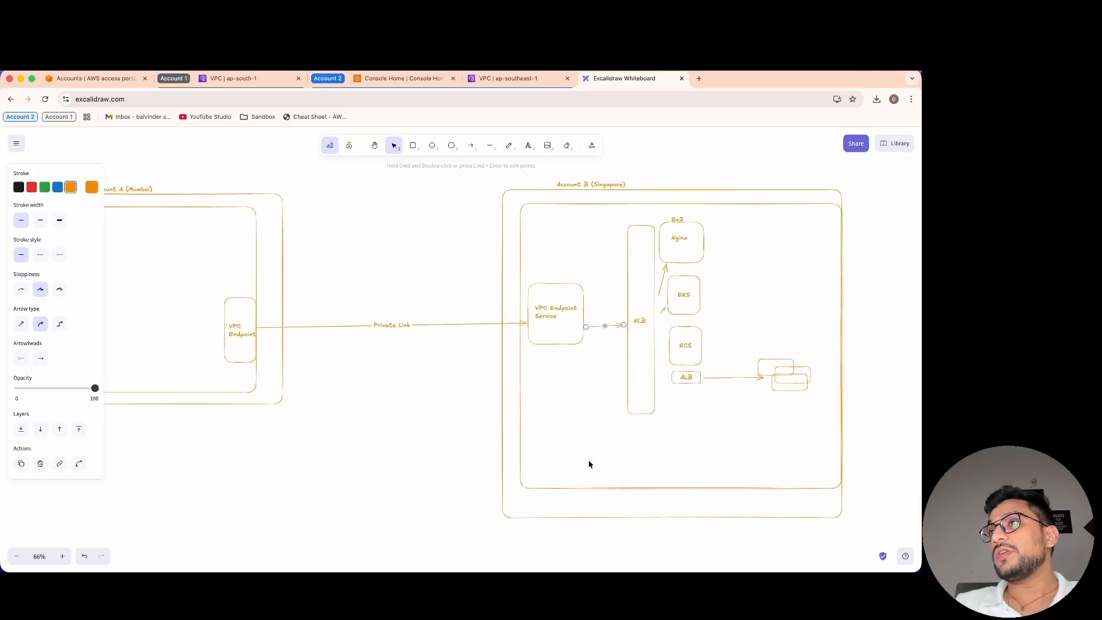
pyautogui.hscroll(-1, 588, 464)
pyautogui.scroll(-1, 589, 464)
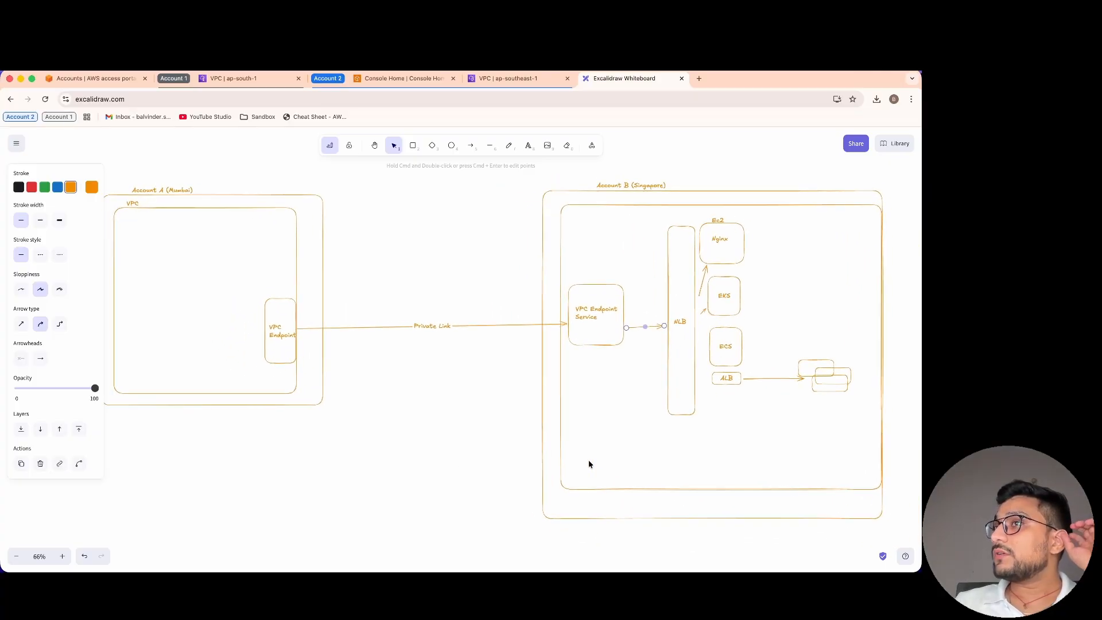
pyautogui.click(736, 235)
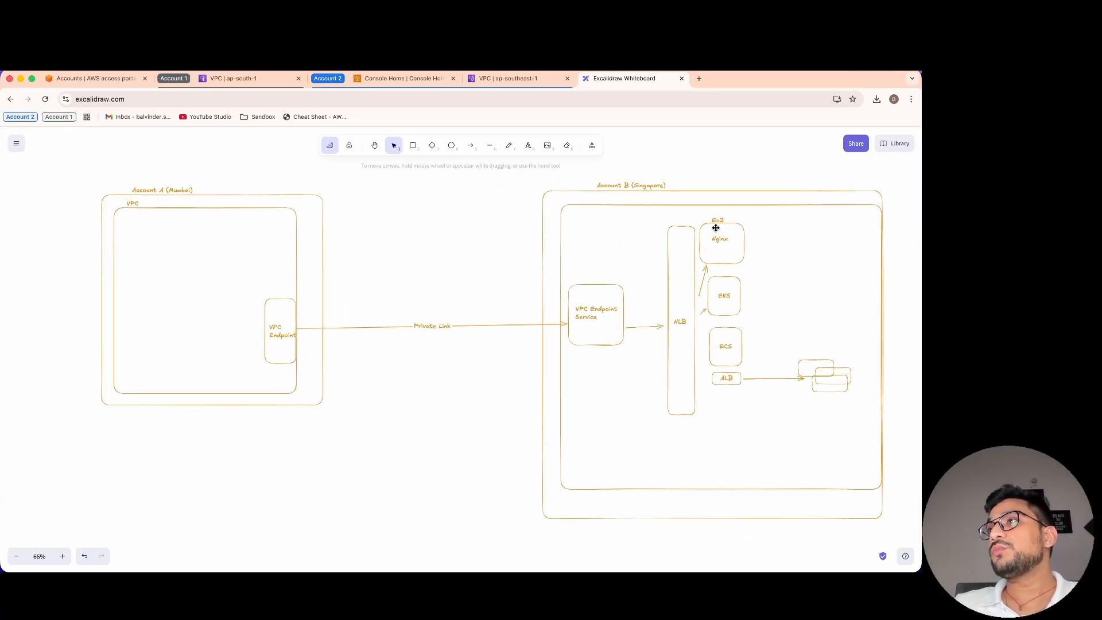
pyautogui.click(727, 225)
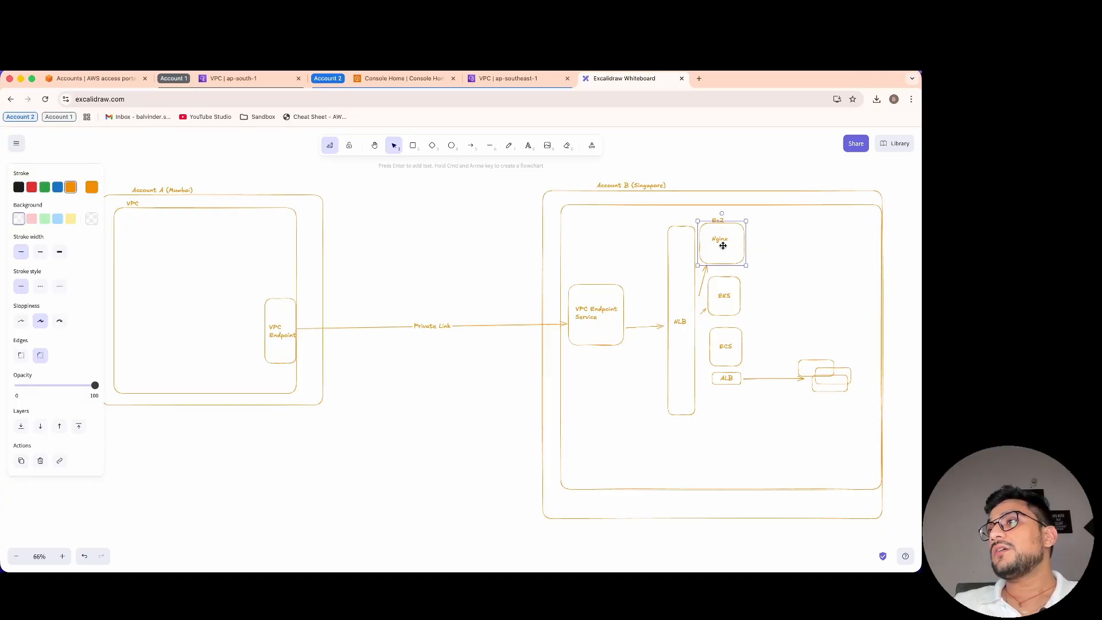
pyautogui.click(732, 300)
pyautogui.click(732, 351)
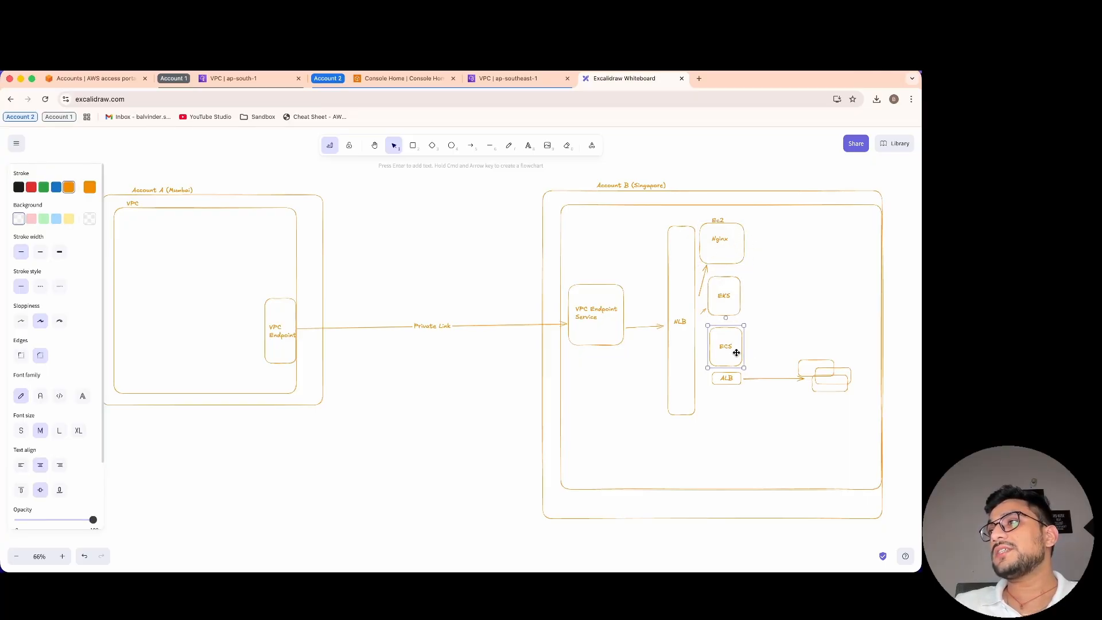
pyautogui.click(734, 374)
pyautogui.click(790, 356)
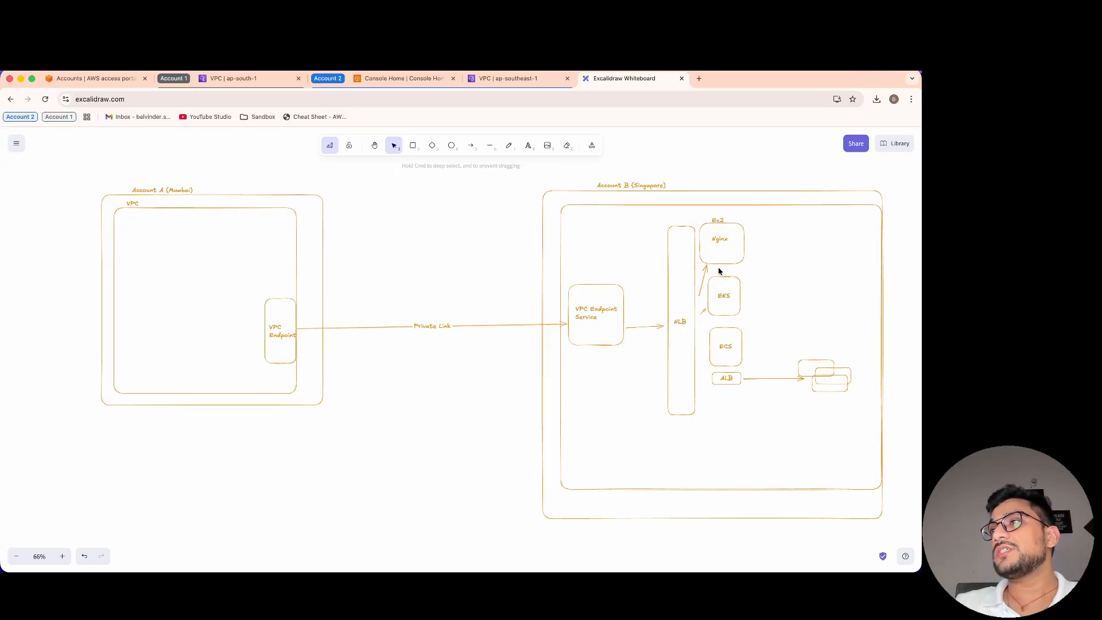
pyautogui.moveTo(719, 268)
pyautogui.mouseDown()
pyautogui.moveTo(733, 356)
pyautogui.moveTo(868, 458)
pyautogui.moveTo(705, 265)
pyautogui.mouseUp()
pyautogui.click(798, 430)
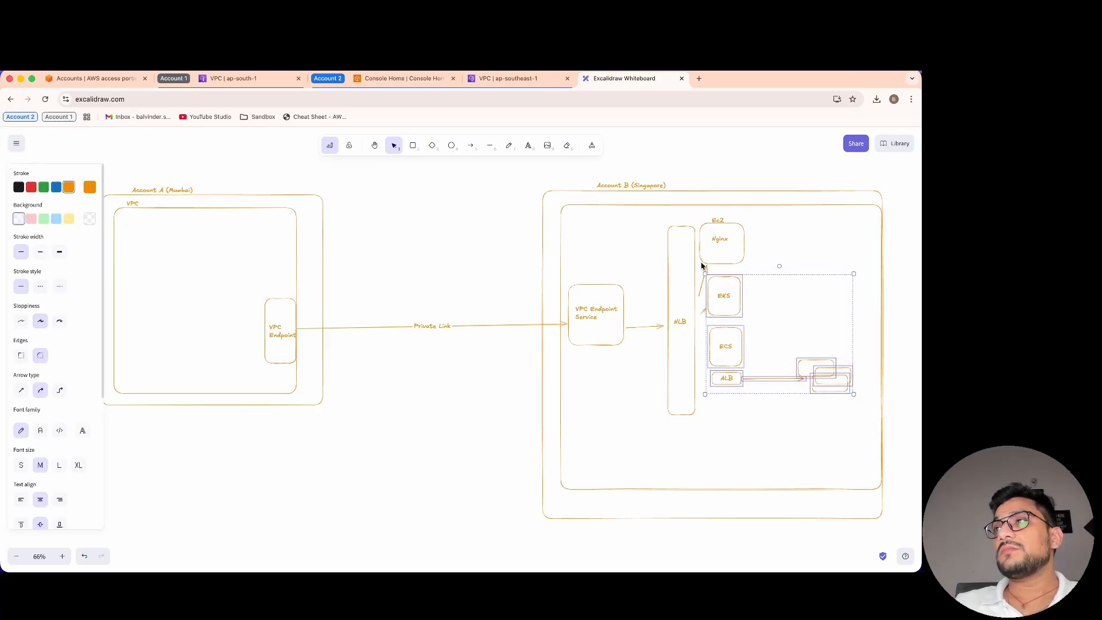
pyautogui.click(777, 425)
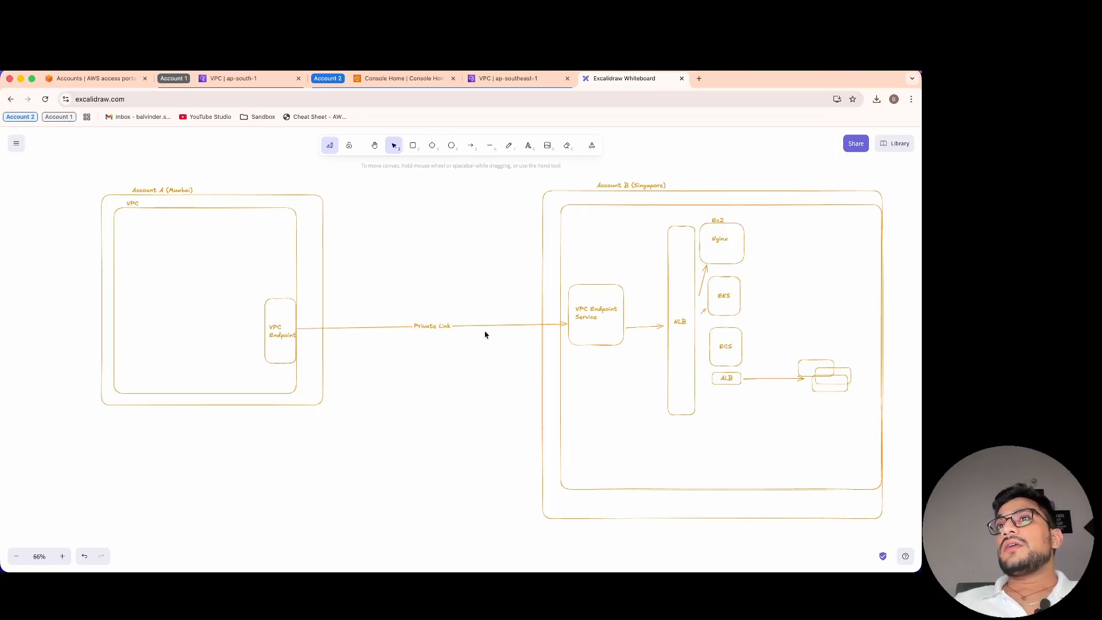
pyautogui.scroll(-1, 484, 335)
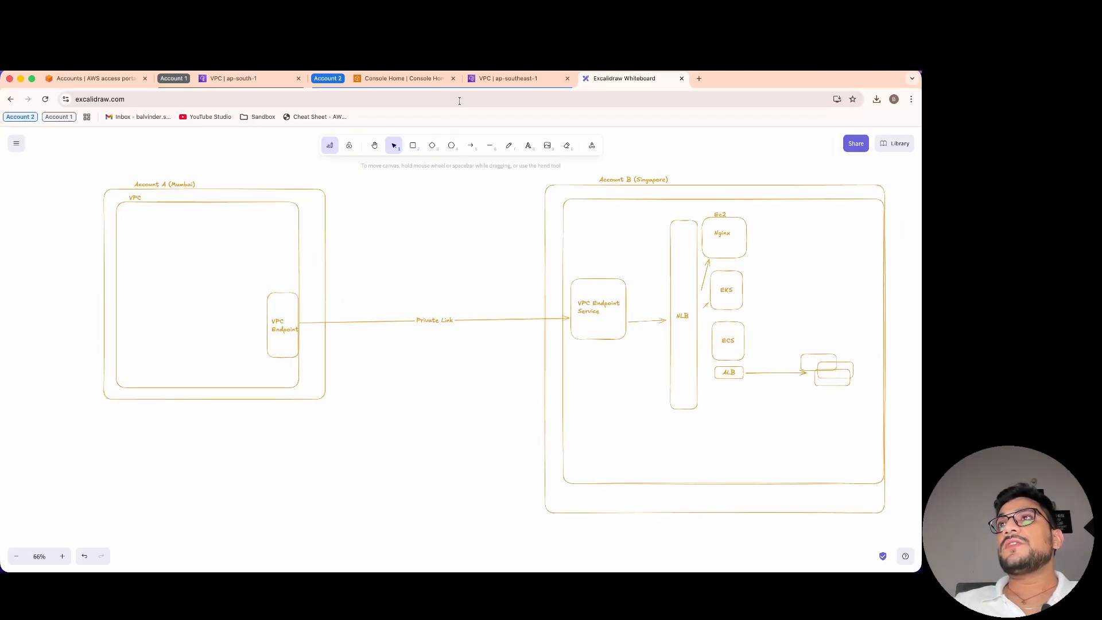
# Switch to the AWS console and open the details of the newly created VPCs in the Singapore and Mumbai accounts.
pyautogui.click(409, 81)
pyautogui.click(497, 82)
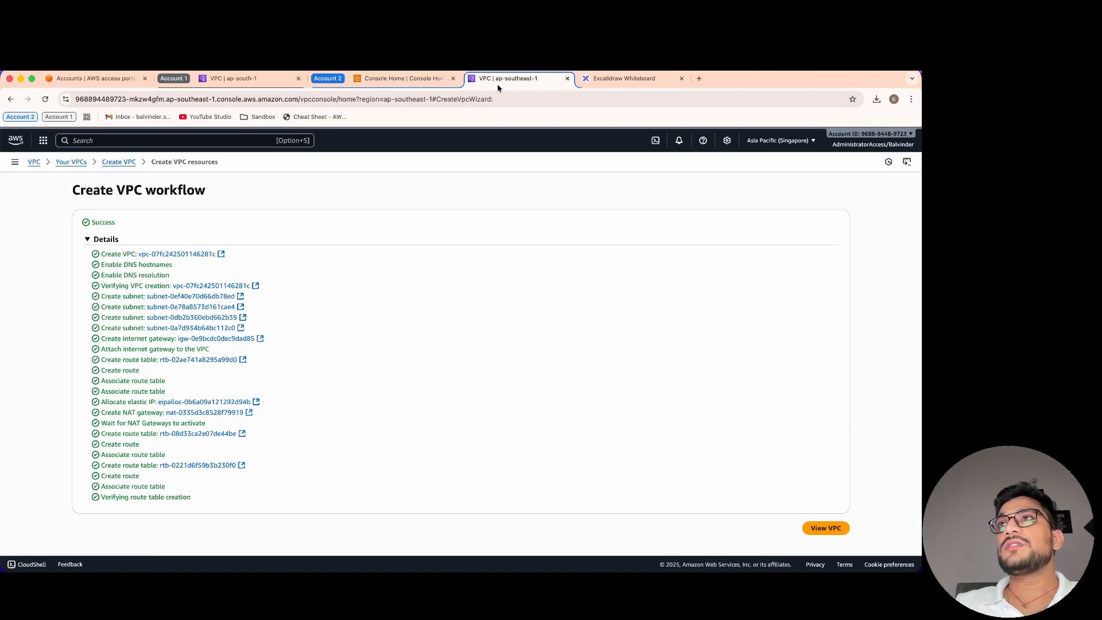
pyautogui.click(812, 525)
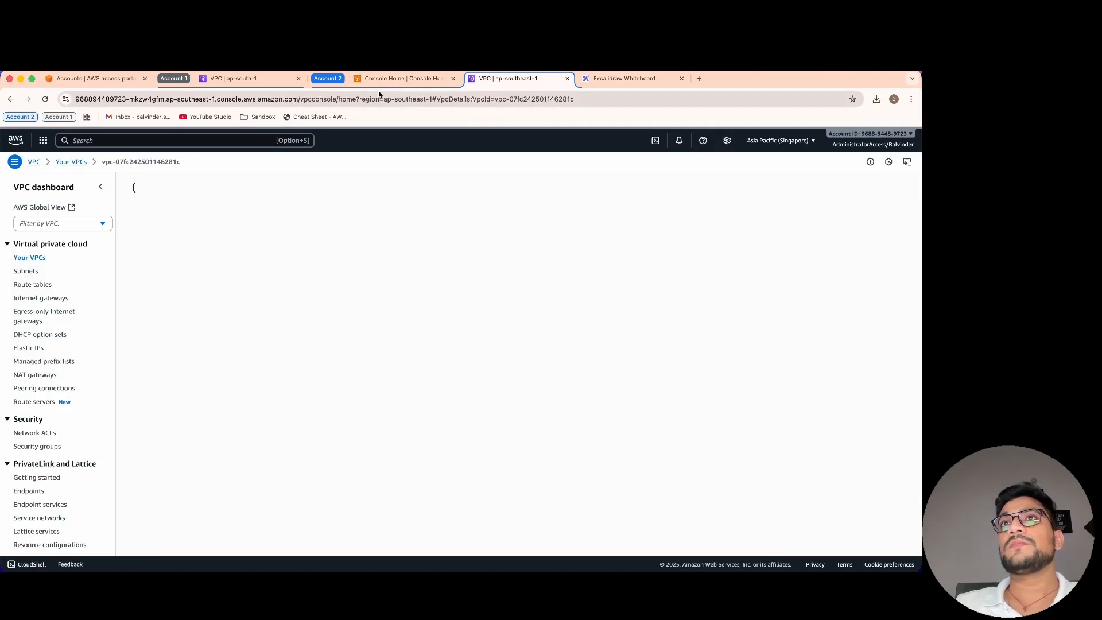
pyautogui.click(265, 78)
pyautogui.click(824, 527)
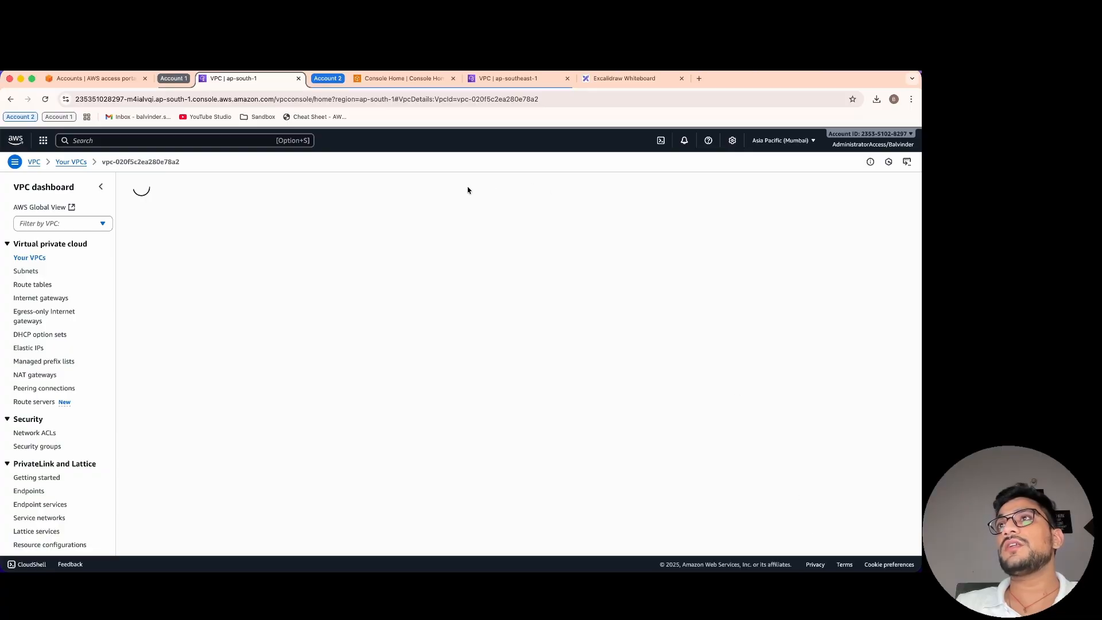
# Collapse the Account 1 tab group and close the Singapore VPC details page.
pyautogui.click(177, 78)
pyautogui.click(351, 80)
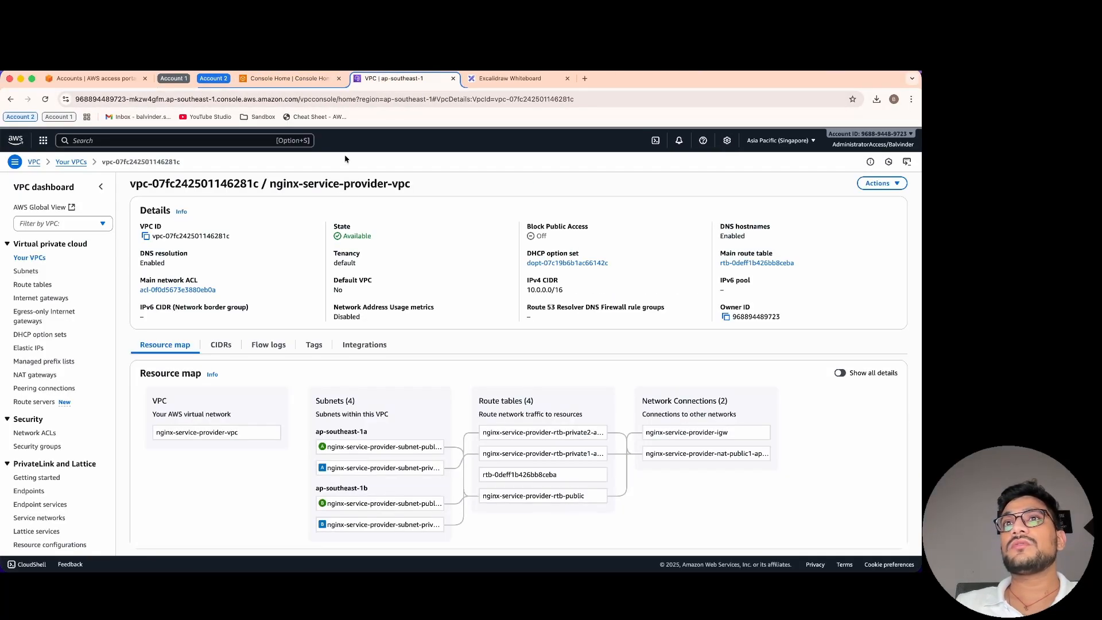
pyautogui.click(454, 78)
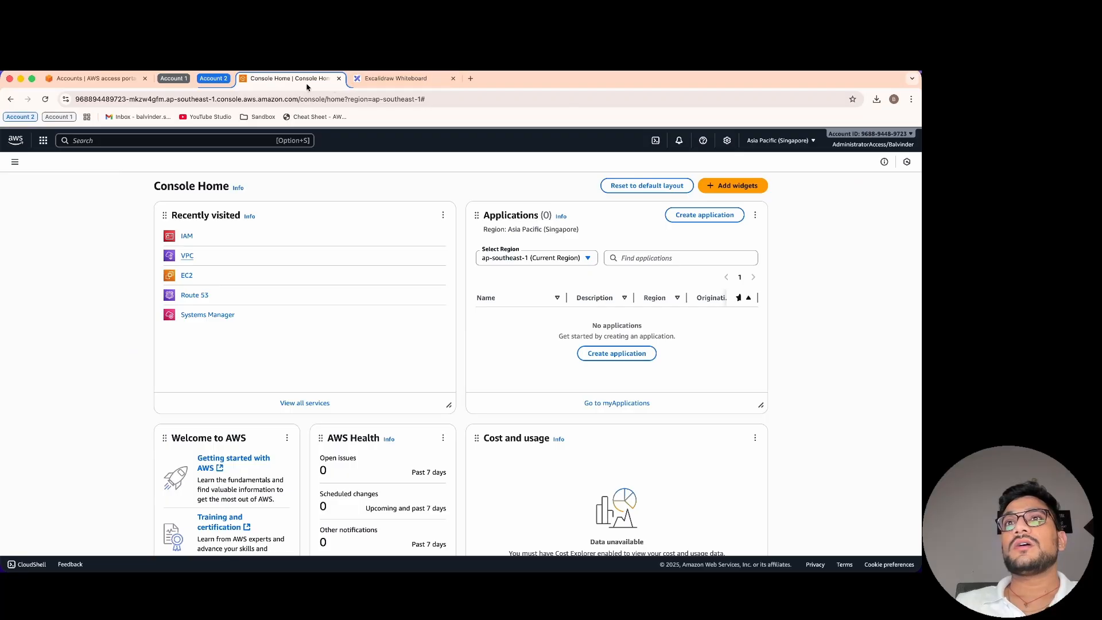
# Start launching a new EC2 instance in the Singapore account and name it nginx-service.
pyautogui.click(187, 275)
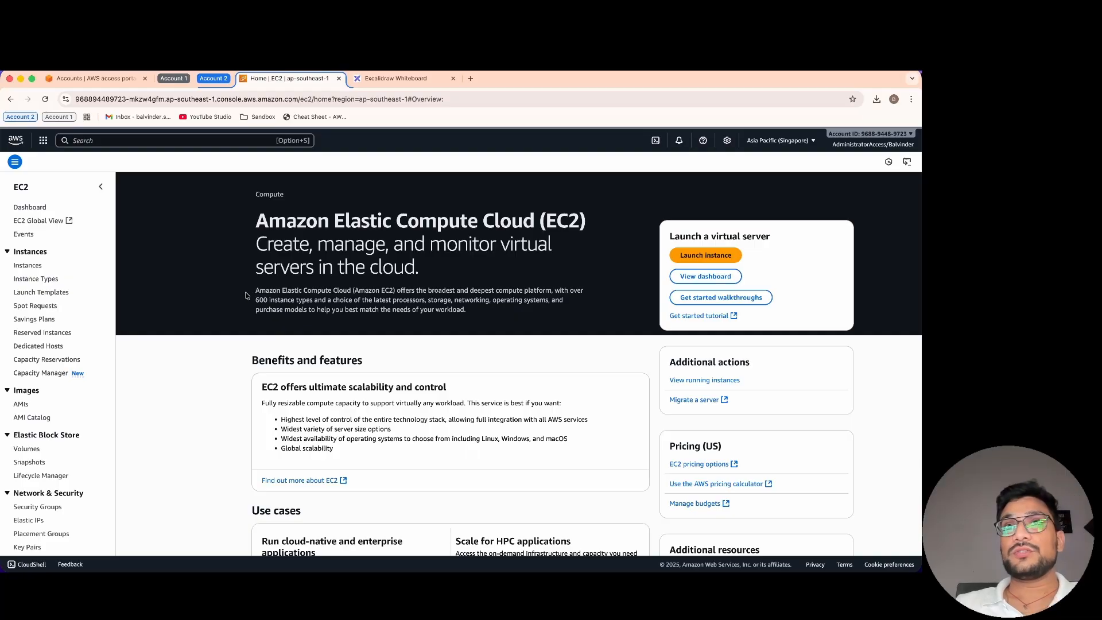
pyautogui.click(30, 268)
pyautogui.click(529, 262)
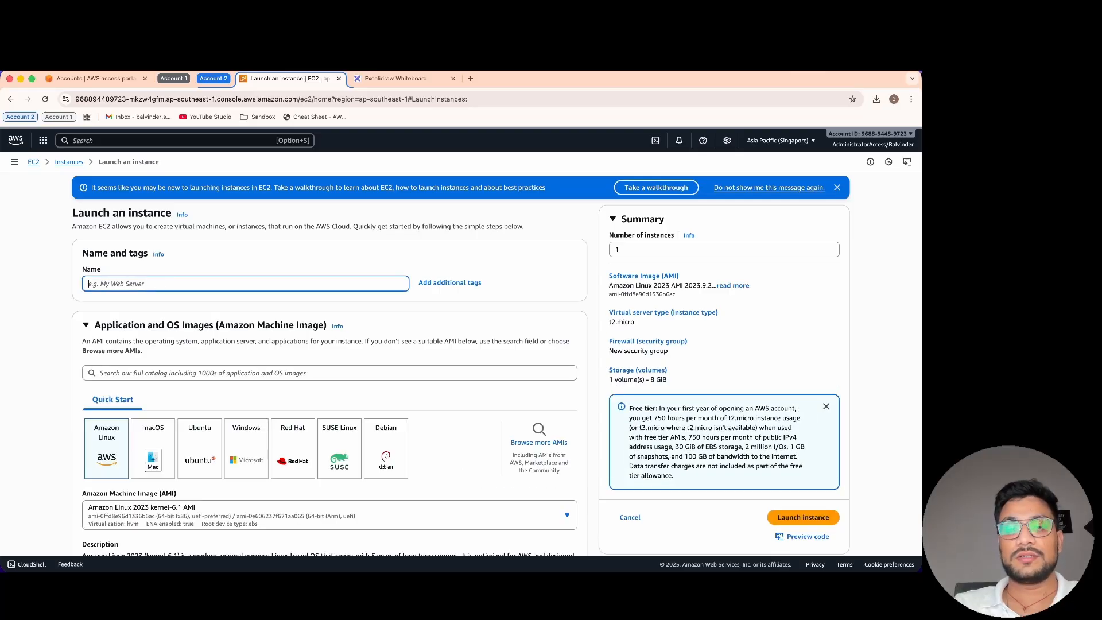
pyautogui.write('nginx-service')
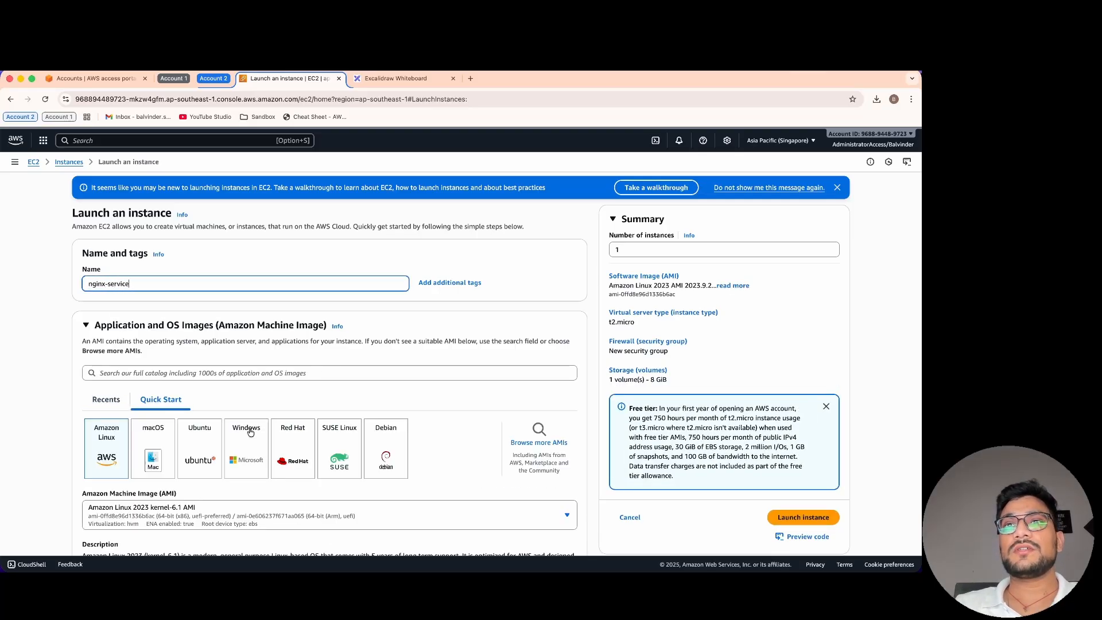
# Set the instance's login option to proceed without a key pair.
pyautogui.scroll(-10, 250, 432)
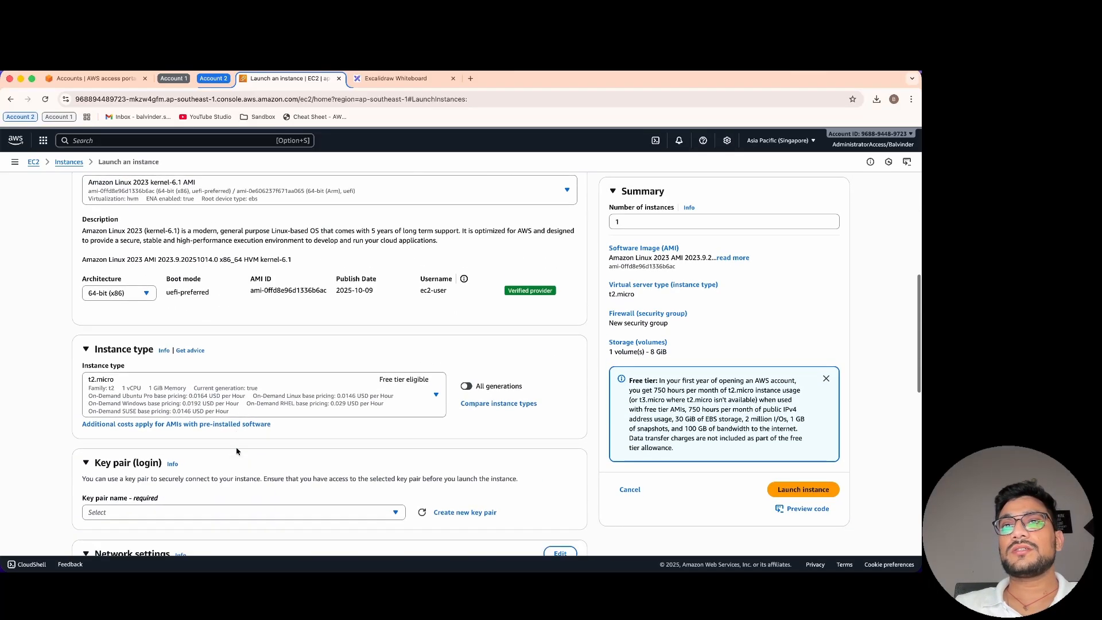
pyautogui.scroll(-3, 237, 451)
pyautogui.click(317, 329)
pyautogui.click(216, 360)
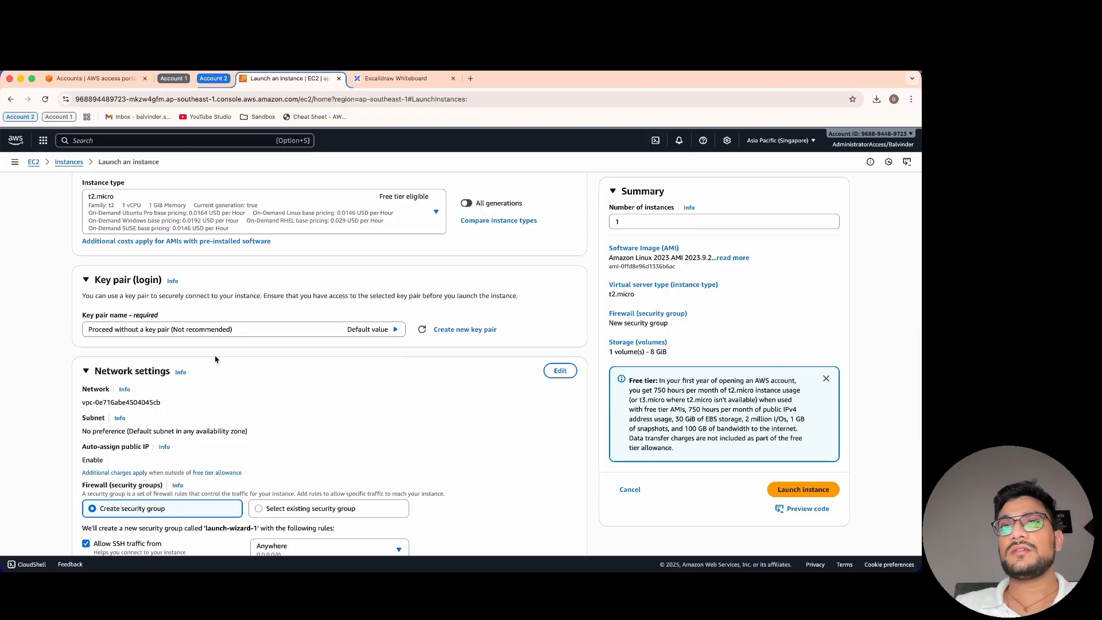
# Place the instance in nginx-service-provider-vpc, in the subnet nginx-service-provider-subnet-private2-ap-southeast-1b.
pyautogui.scroll(-3, 347, 387)
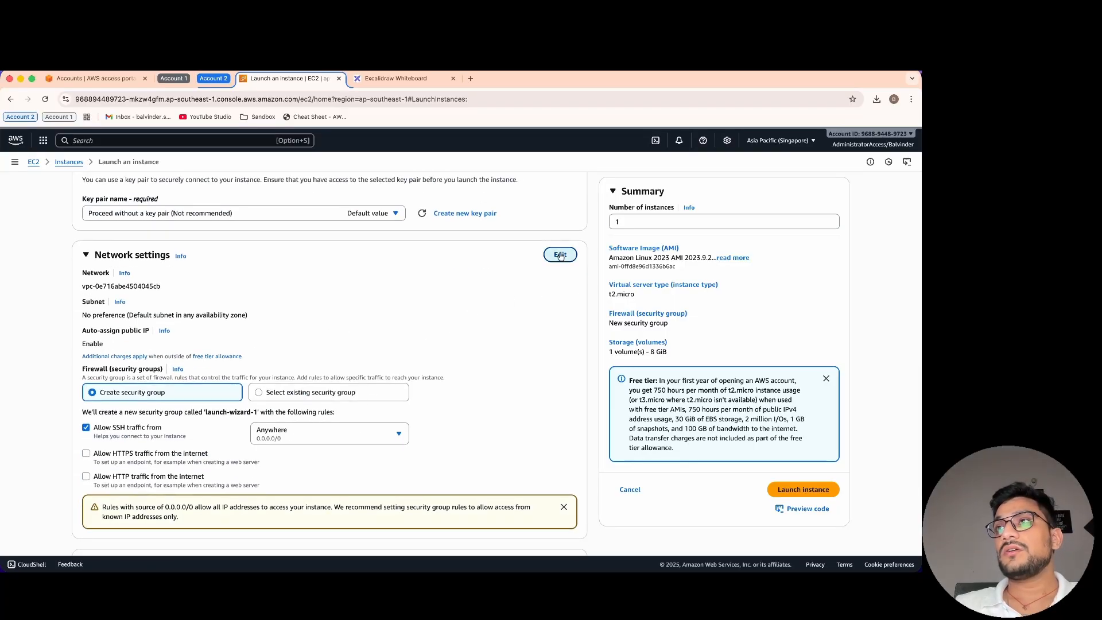
pyautogui.click(560, 255)
pyautogui.click(275, 297)
pyautogui.click(275, 339)
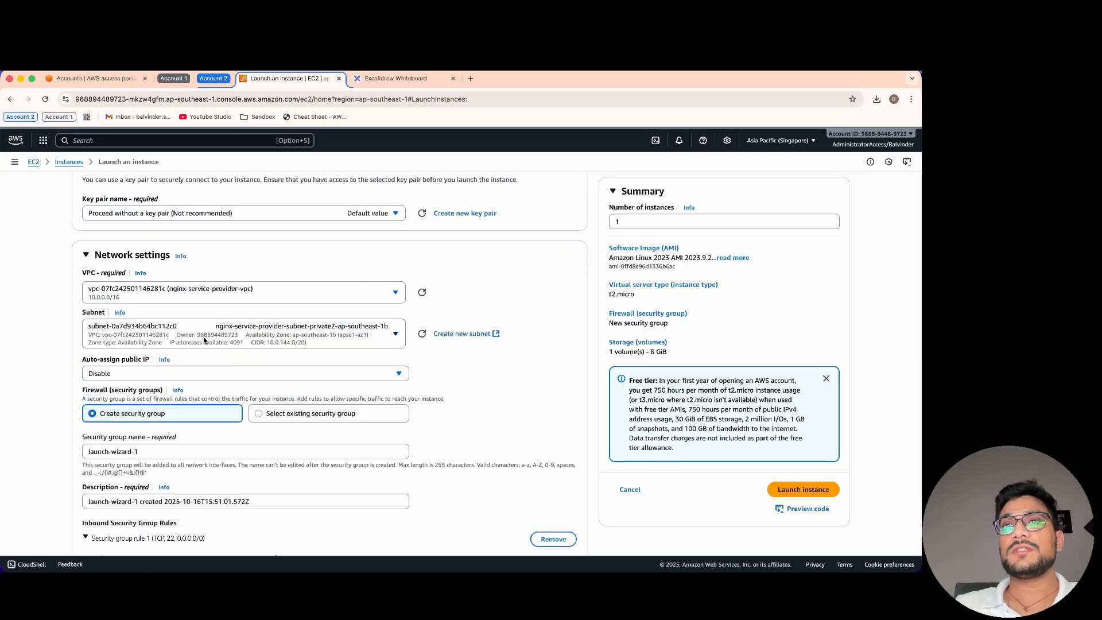
pyautogui.click(226, 346)
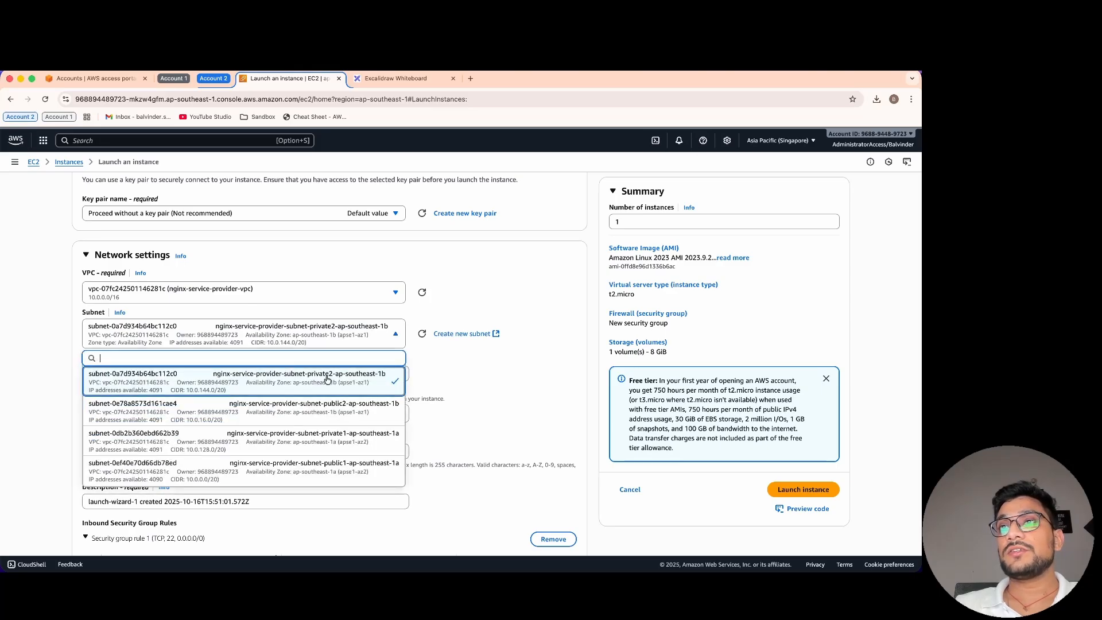
pyautogui.click(313, 378)
pyautogui.scroll(-2, 292, 379)
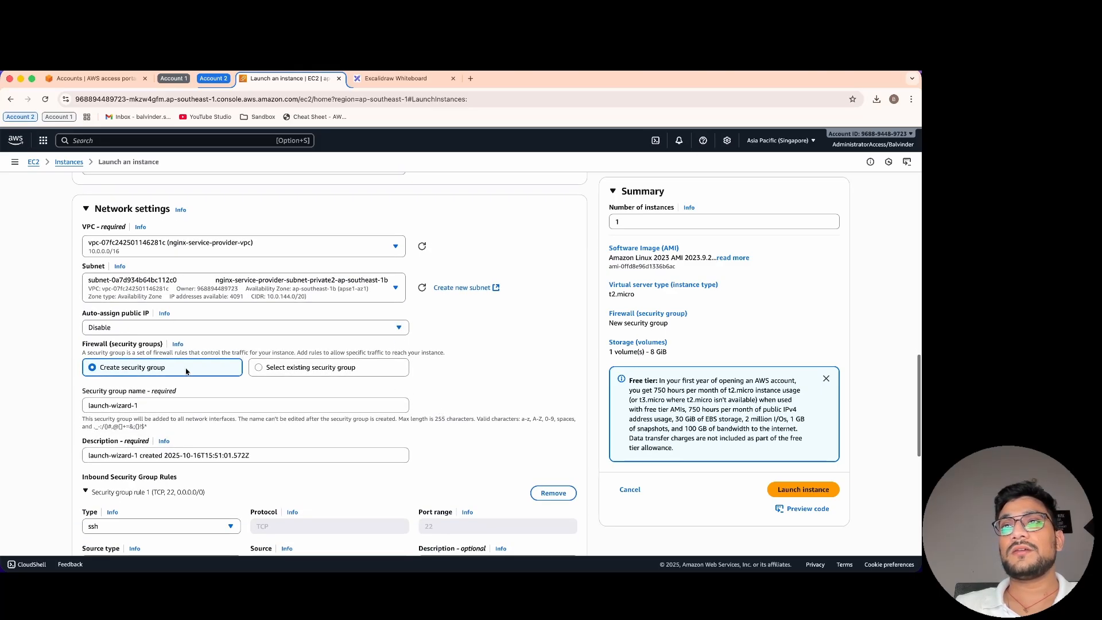
pyautogui.click(290, 367)
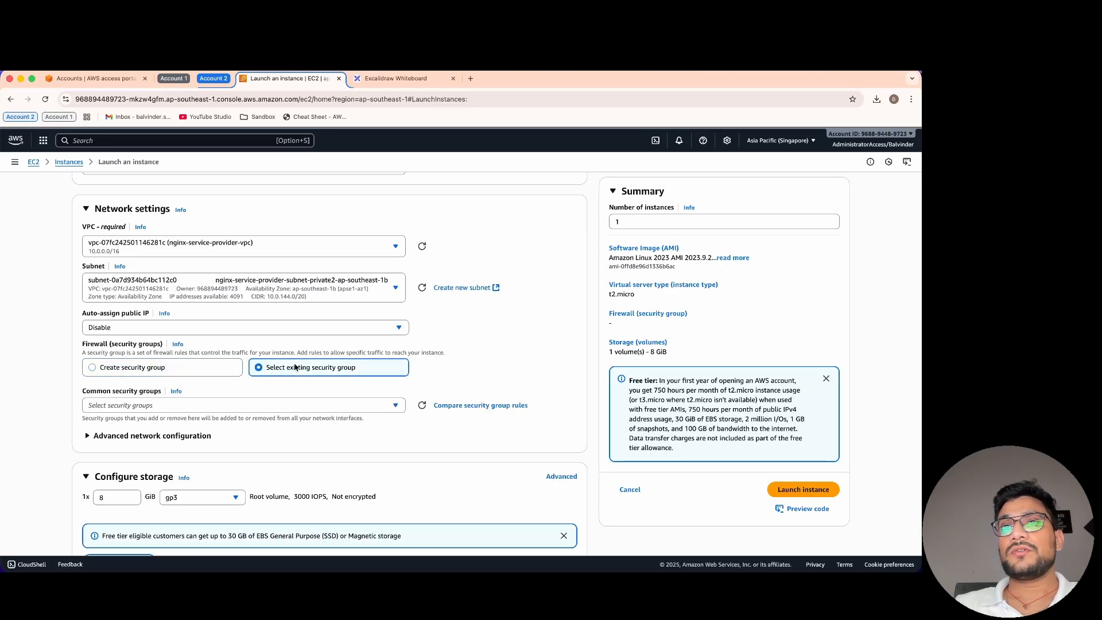
pyautogui.click(189, 405)
pyautogui.scroll(-2, 206, 446)
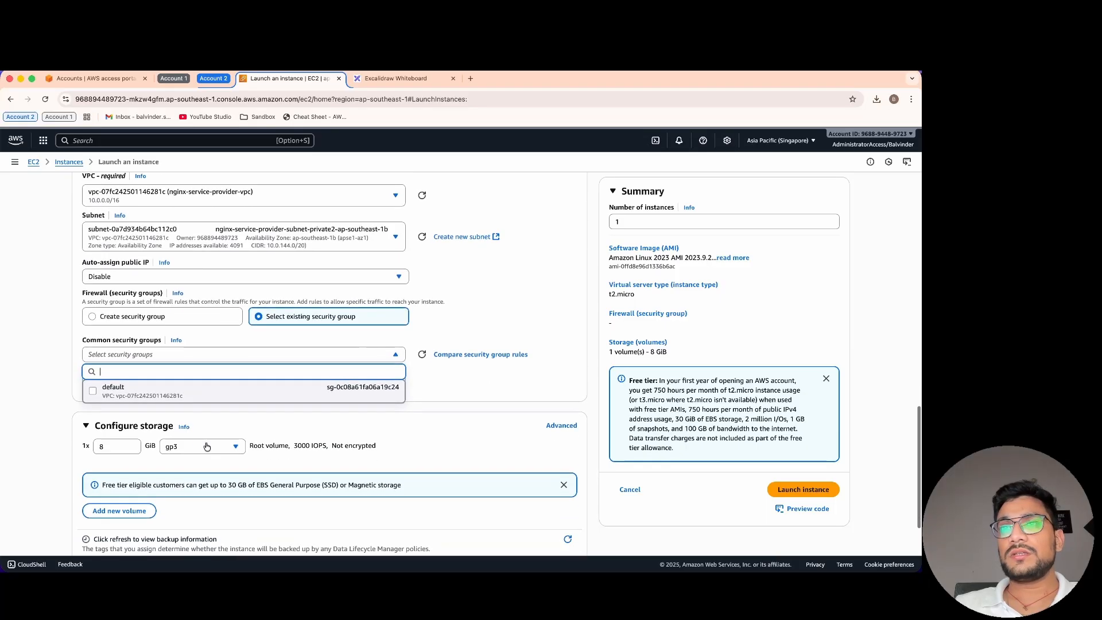
pyautogui.click(166, 324)
# Enter nginx-service as both the name and the description of the new security group.
pyautogui.tripleClick(161, 355)
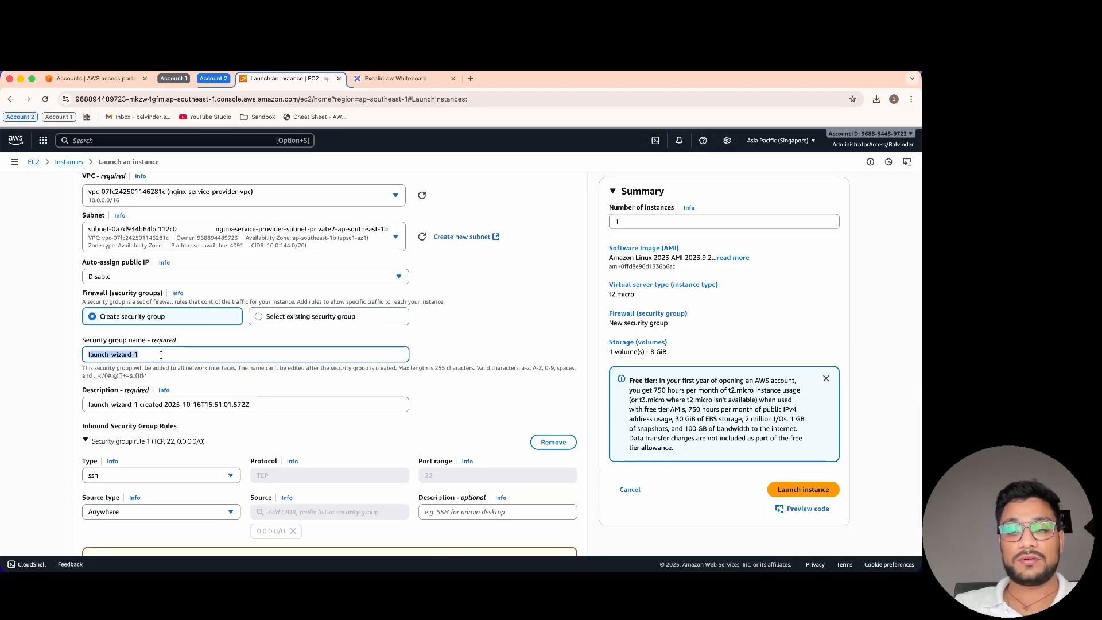
pyautogui.write('nginx-service')
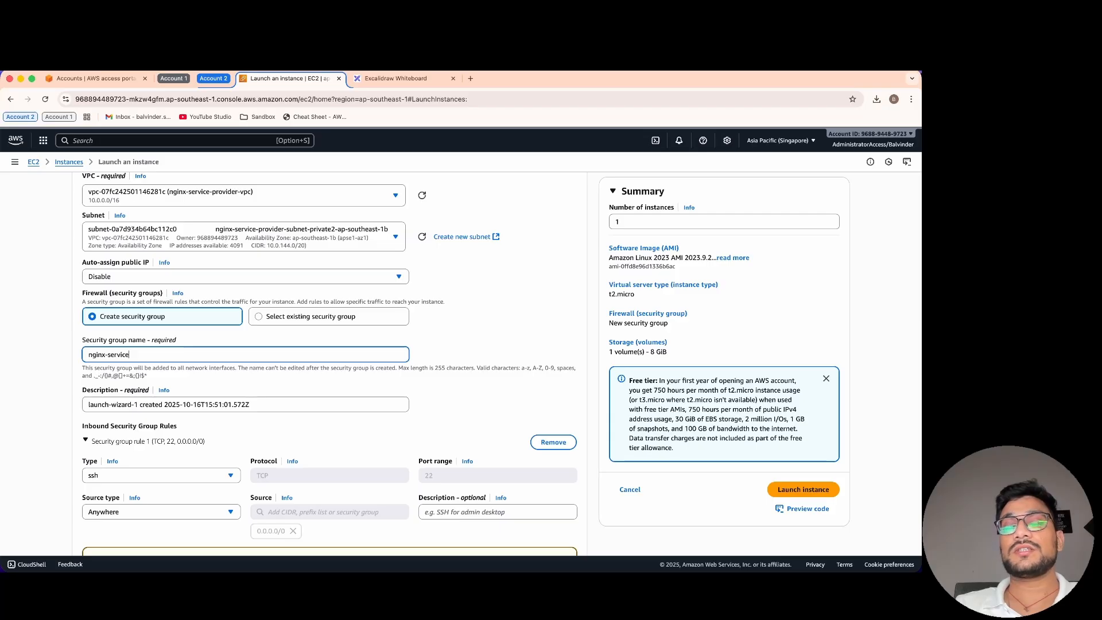
pyautogui.tripleClick(190, 405)
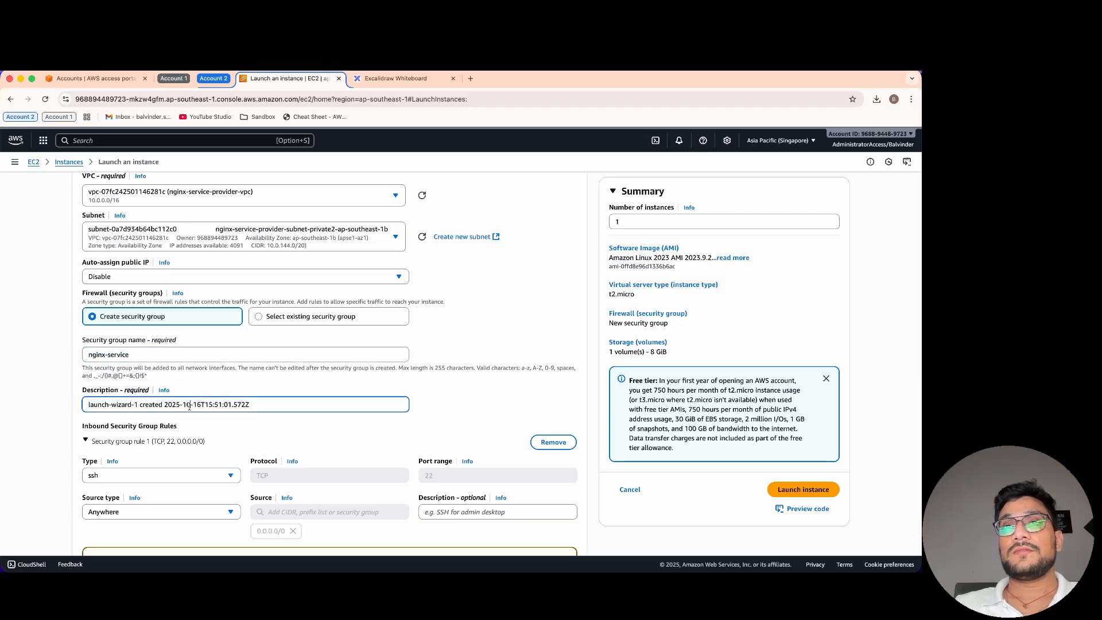
pyautogui.write('nginx-service')
# Change the first inbound security group rule's type to HTTP.
pyautogui.scroll(-3, 207, 402)
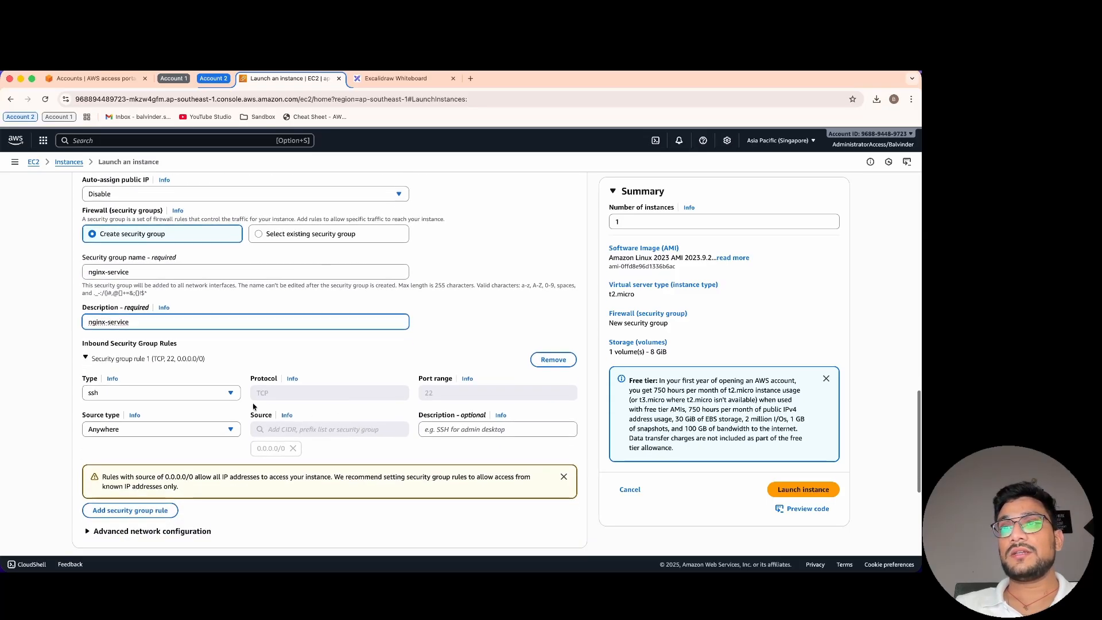
pyautogui.click(228, 398)
pyautogui.scroll(-1, 115, 373)
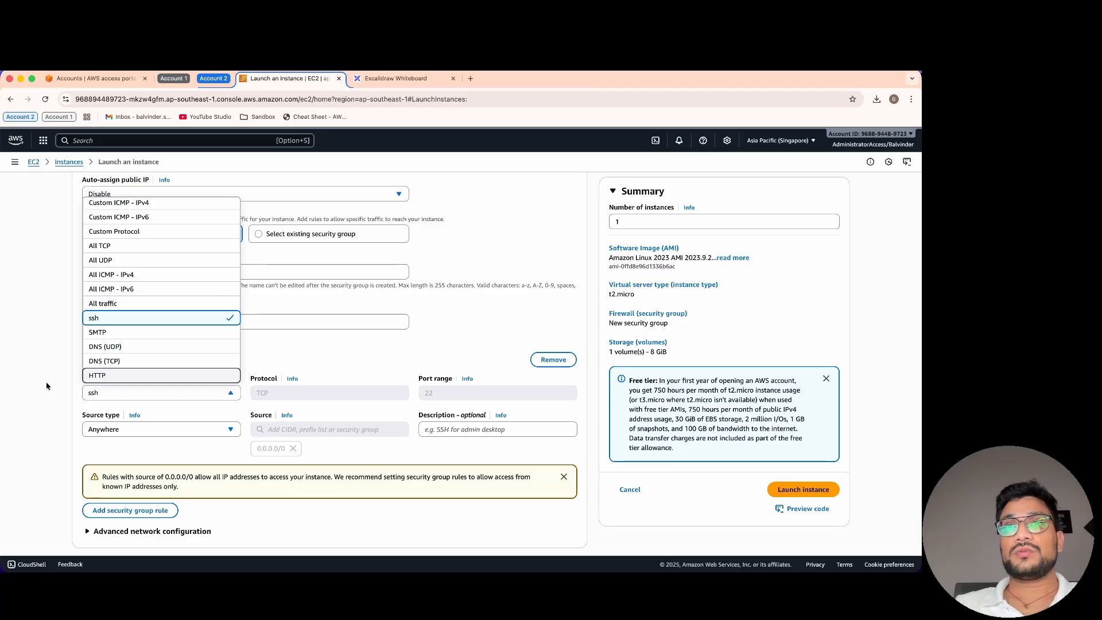
pyautogui.click(108, 377)
pyautogui.scroll(-2, 299, 418)
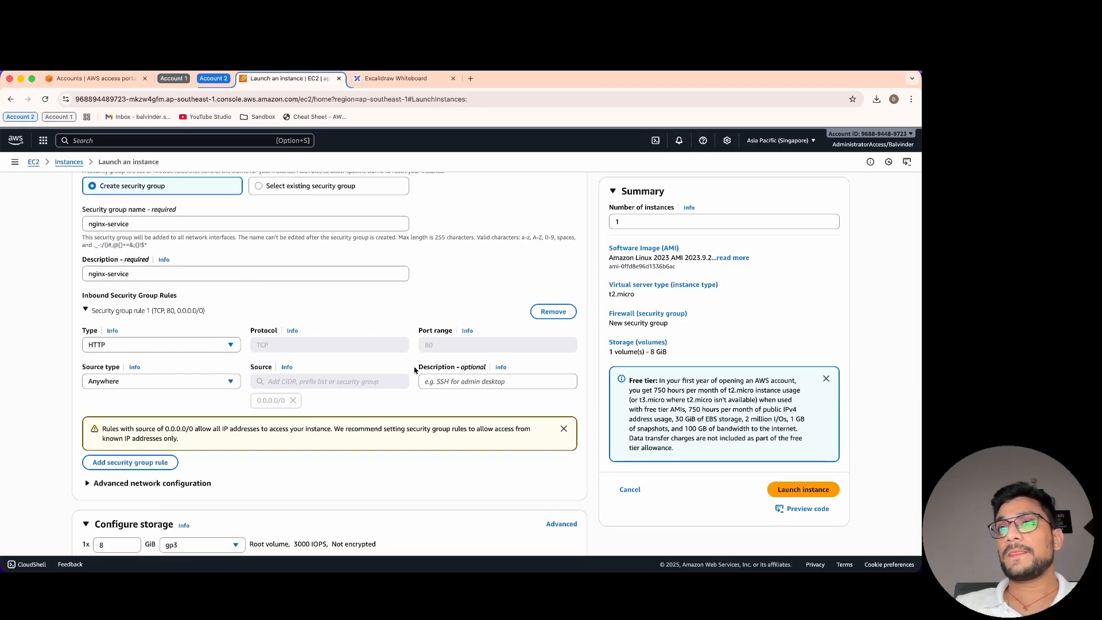
# Replace the first inbound security group rule with a new rule of type HTTP.
pyautogui.click(553, 311)
pyautogui.click(156, 331)
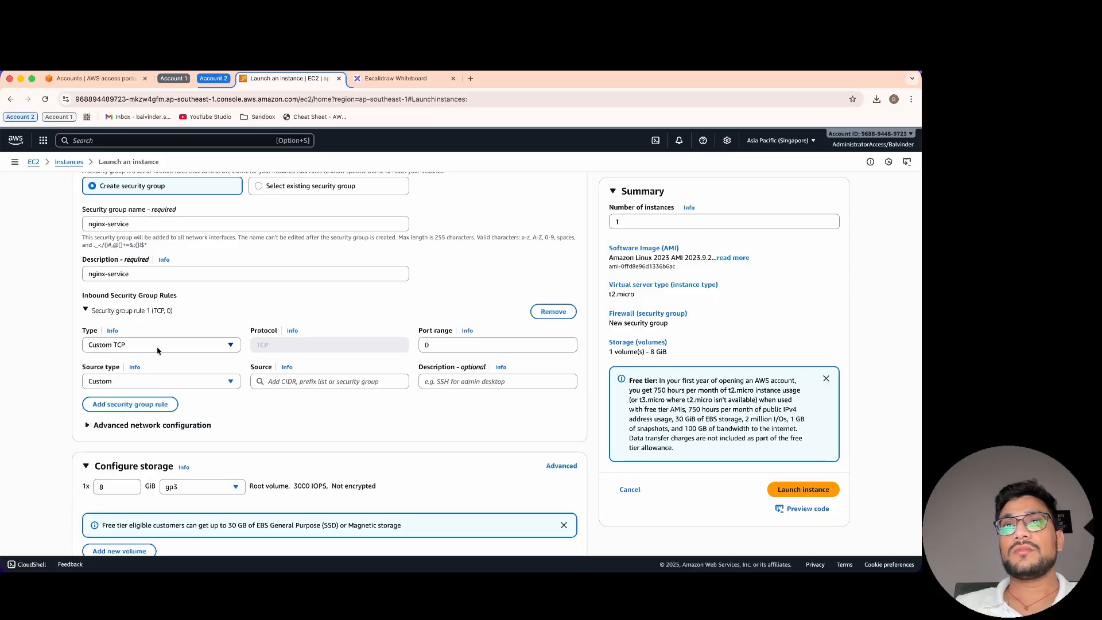
pyautogui.click(158, 345)
pyautogui.scroll(-10, 132, 402)
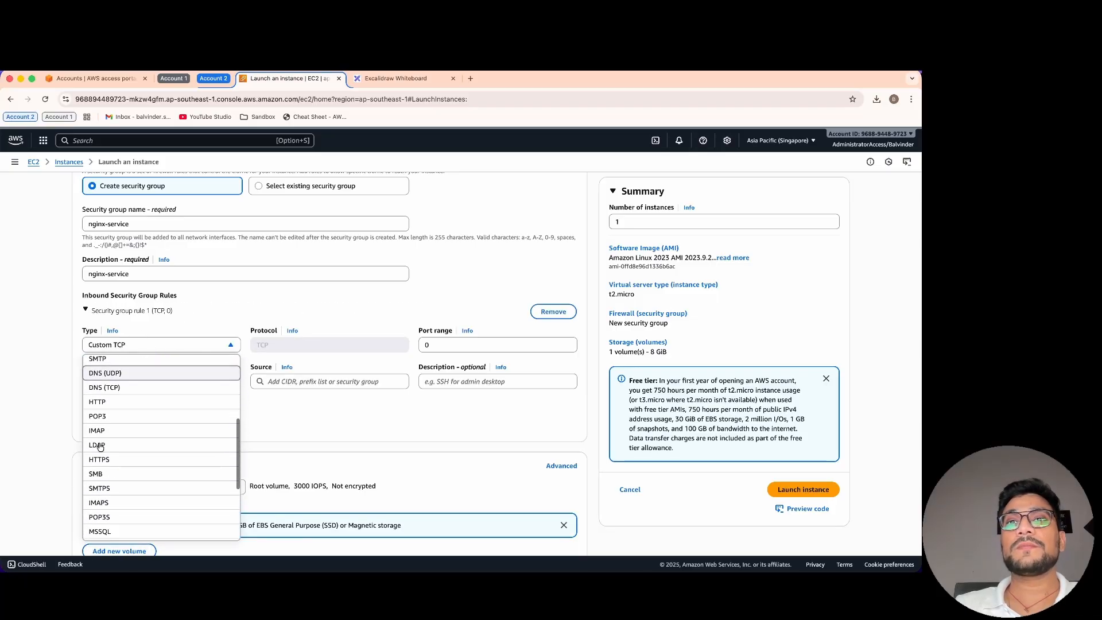
pyautogui.scroll(4, 104, 436)
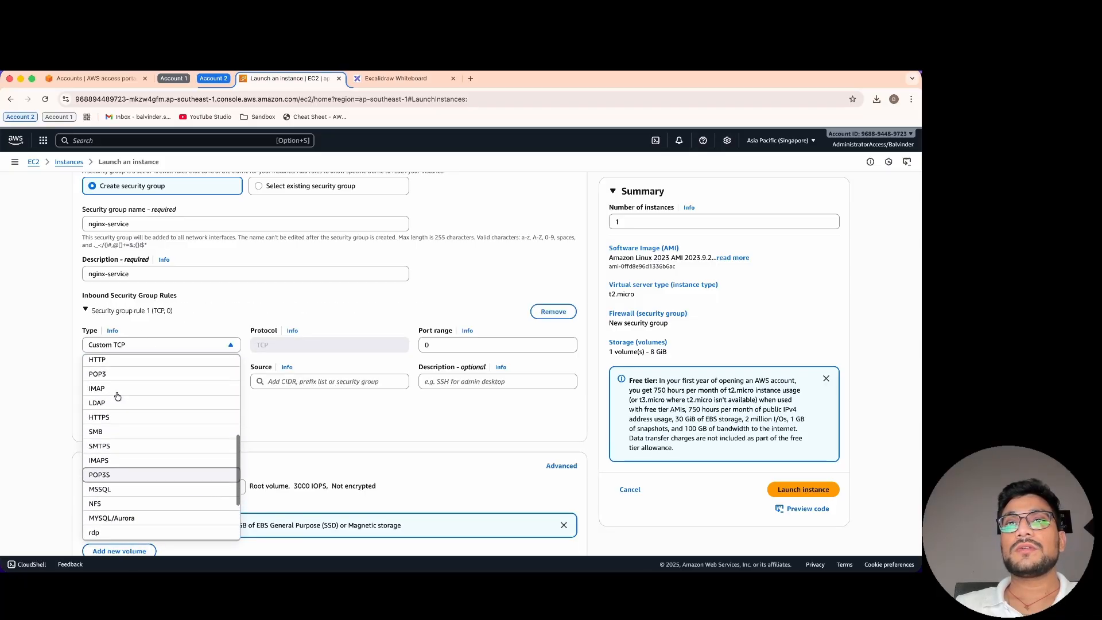
pyautogui.click(111, 384)
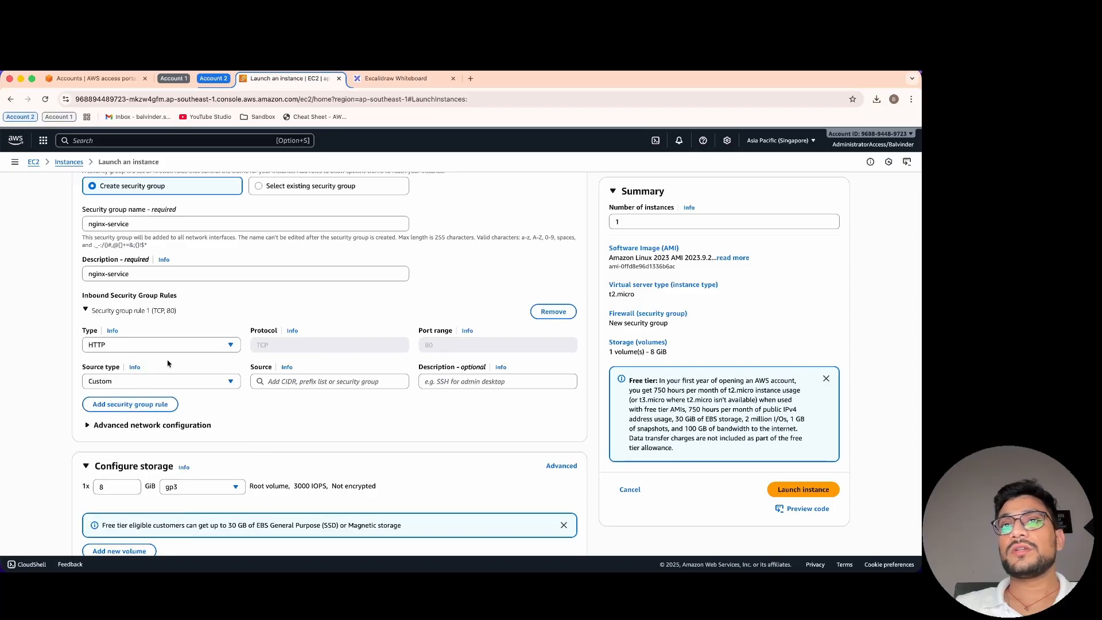
# Set the HTTP rule's custom source to the CIDR block 10.0.0.0/16.
pyautogui.click(287, 381)
pyautogui.write('10')
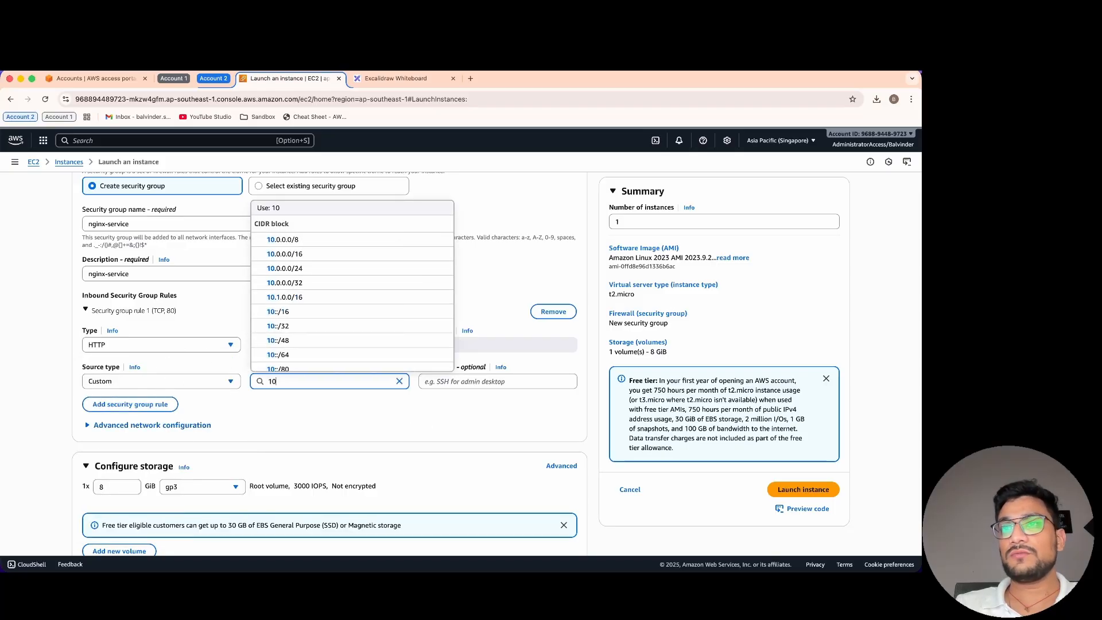
pyautogui.write('.0.0.0/16')
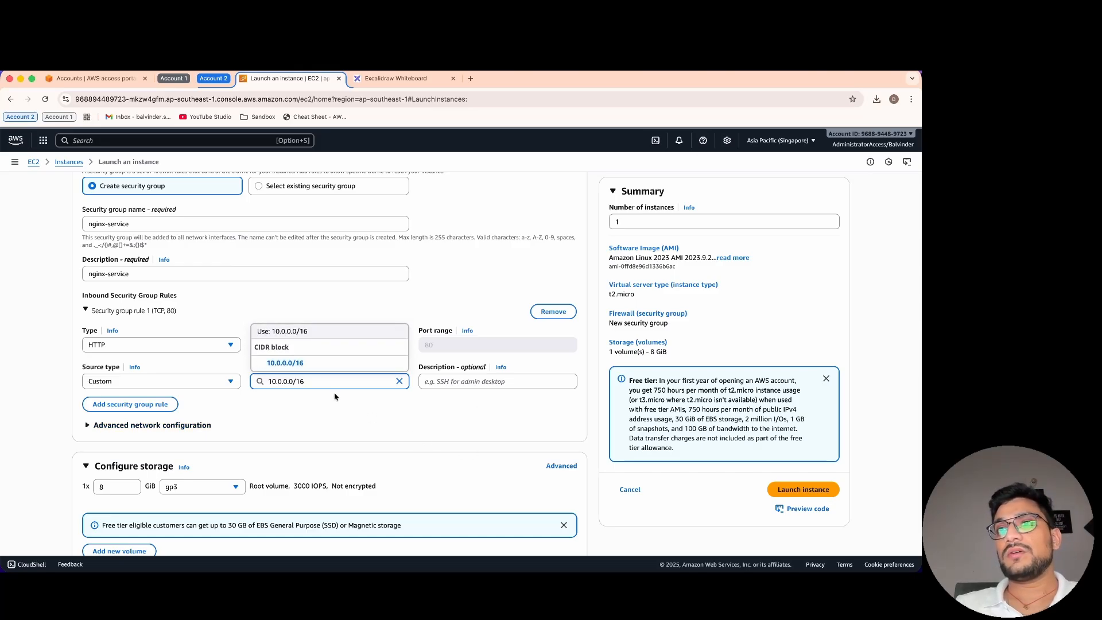
pyautogui.press('Return')
# Expand the instance's advanced details and check which IAM instance profiles are available.
pyautogui.scroll(-3, 365, 475)
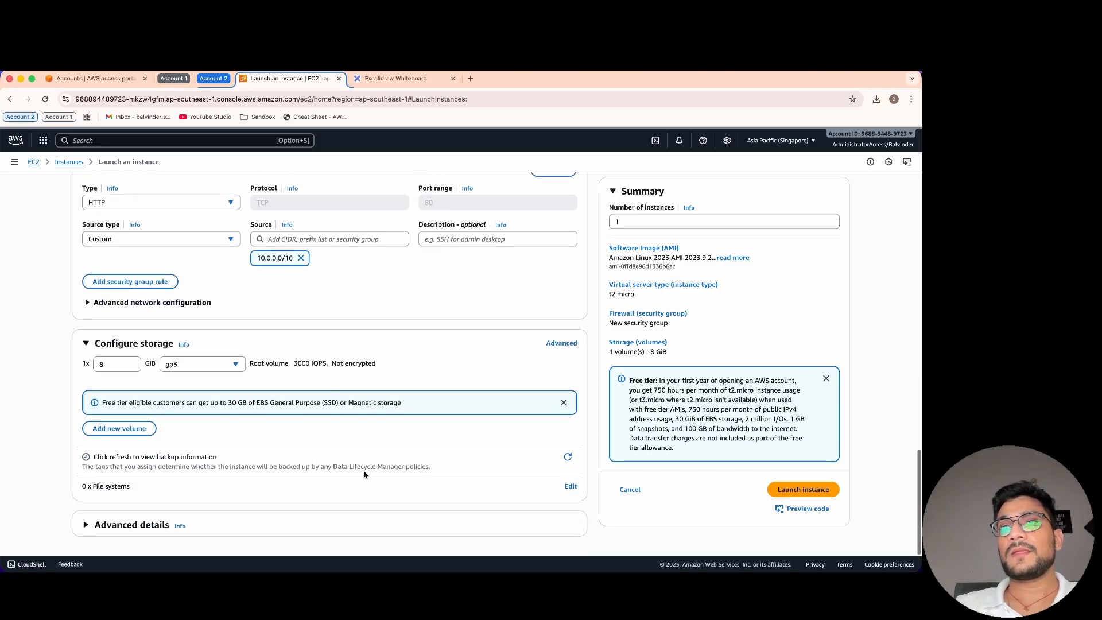
pyautogui.click(137, 525)
pyautogui.scroll(-5, 274, 456)
pyautogui.scroll(-2, 274, 457)
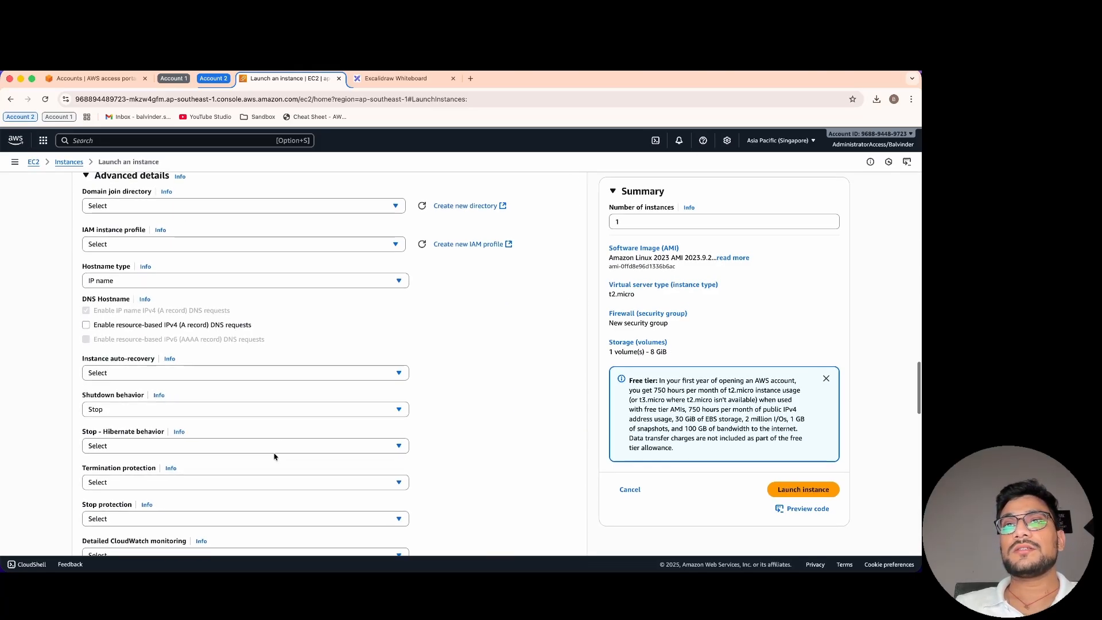
pyautogui.scroll(1, 198, 342)
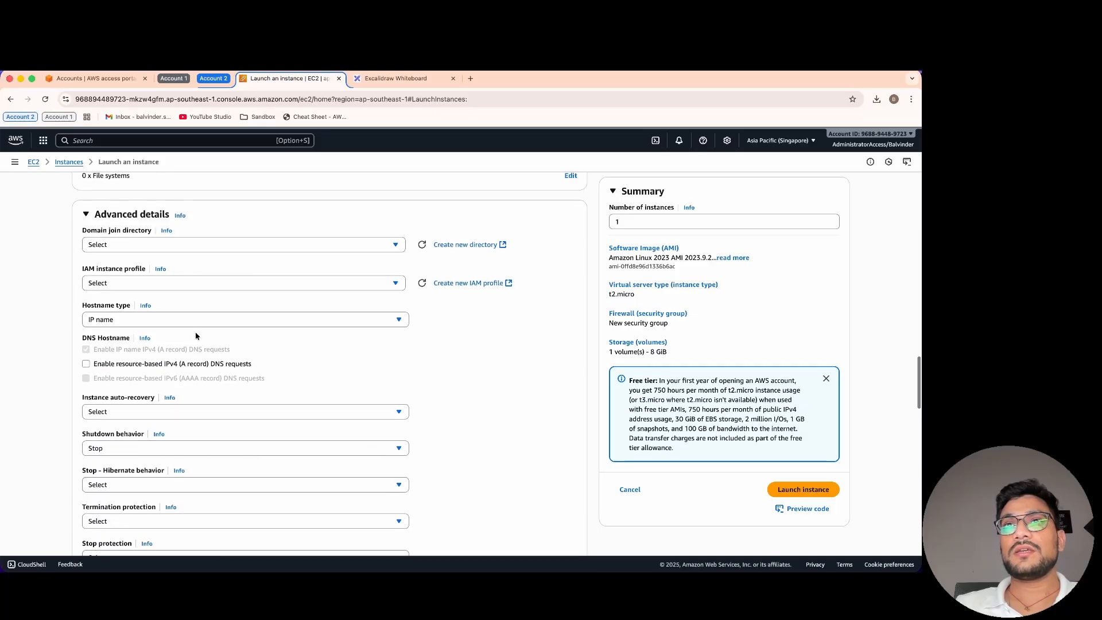
pyautogui.click(199, 283)
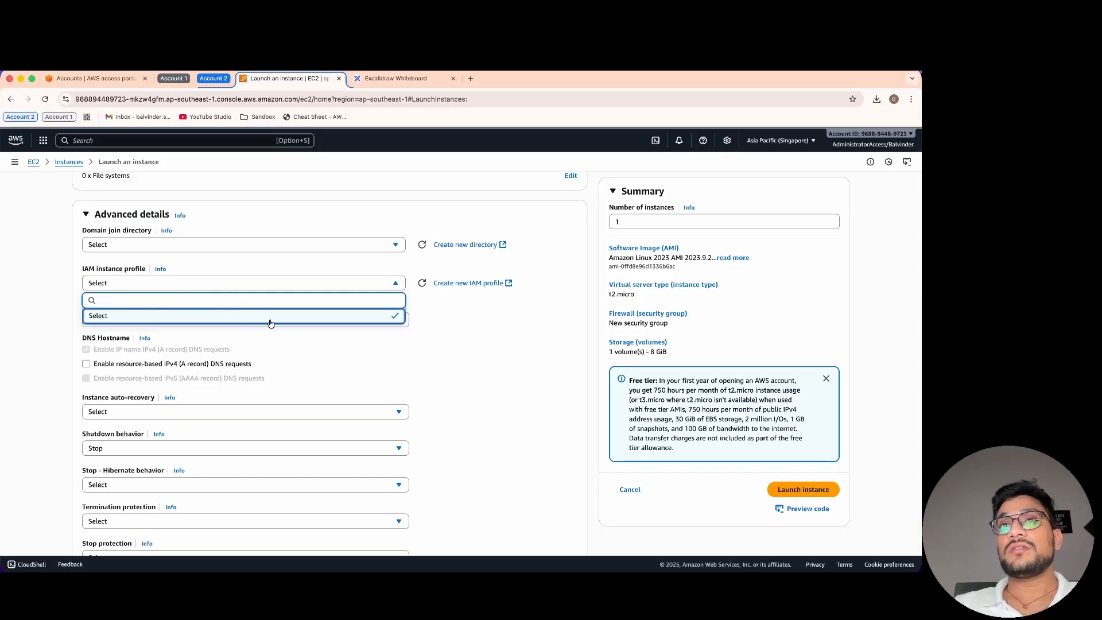
pyautogui.click(468, 392)
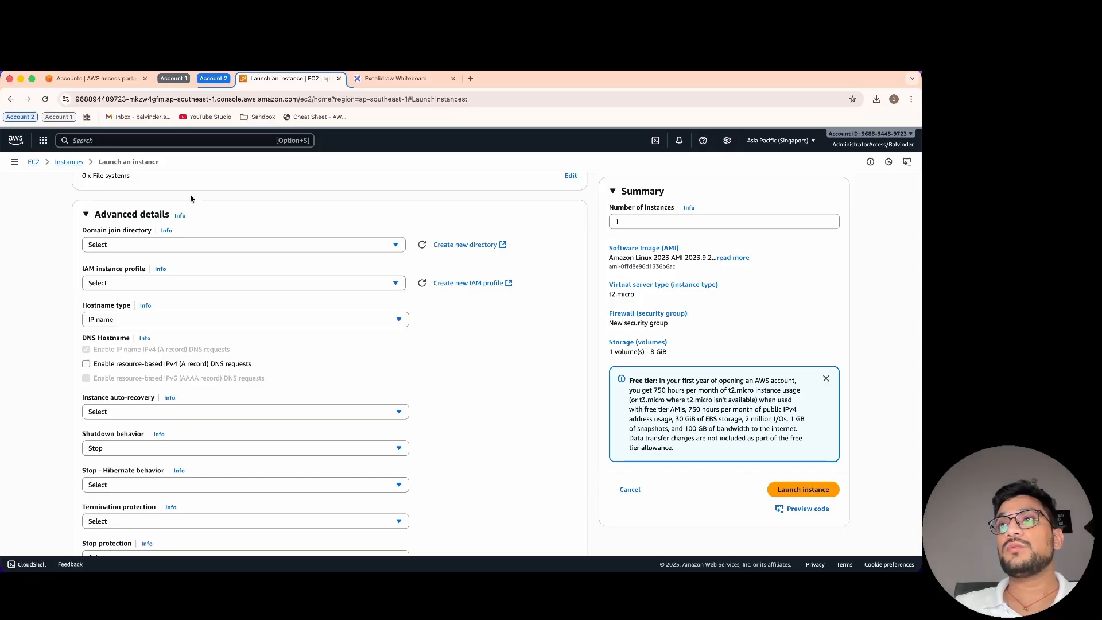
# Search for IAM, open the service in a new browser tab and go to its Roles page.
pyautogui.scroll(5, 209, 288)
pyautogui.click(114, 140)
pyautogui.write('IAM')
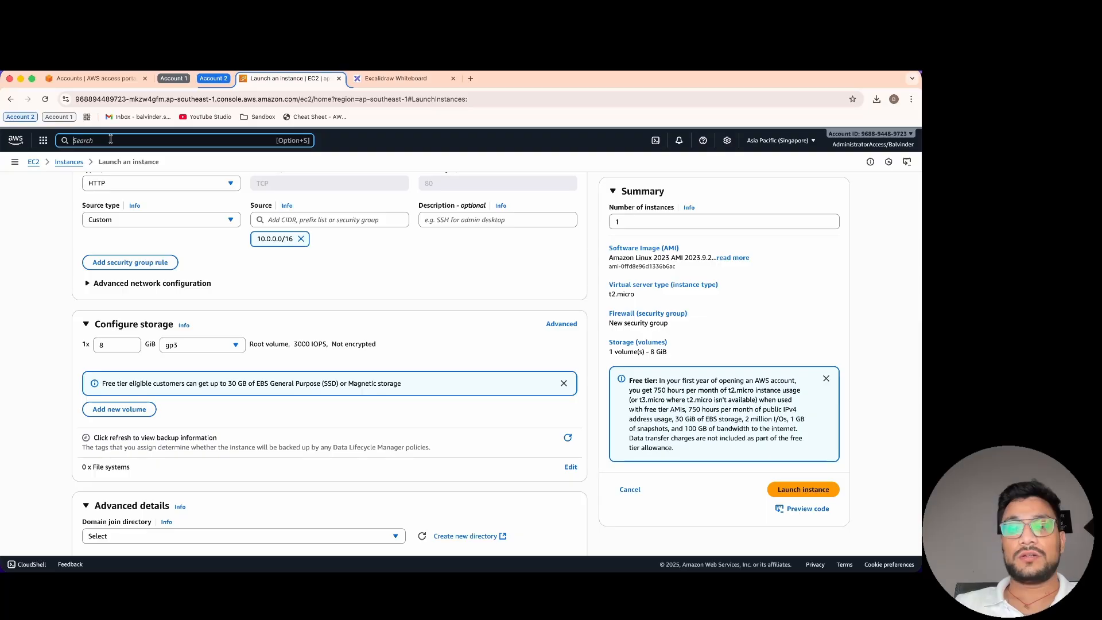
pyautogui.keyDown('super'); pyautogui.click(212, 189); pyautogui.keyUp('super')
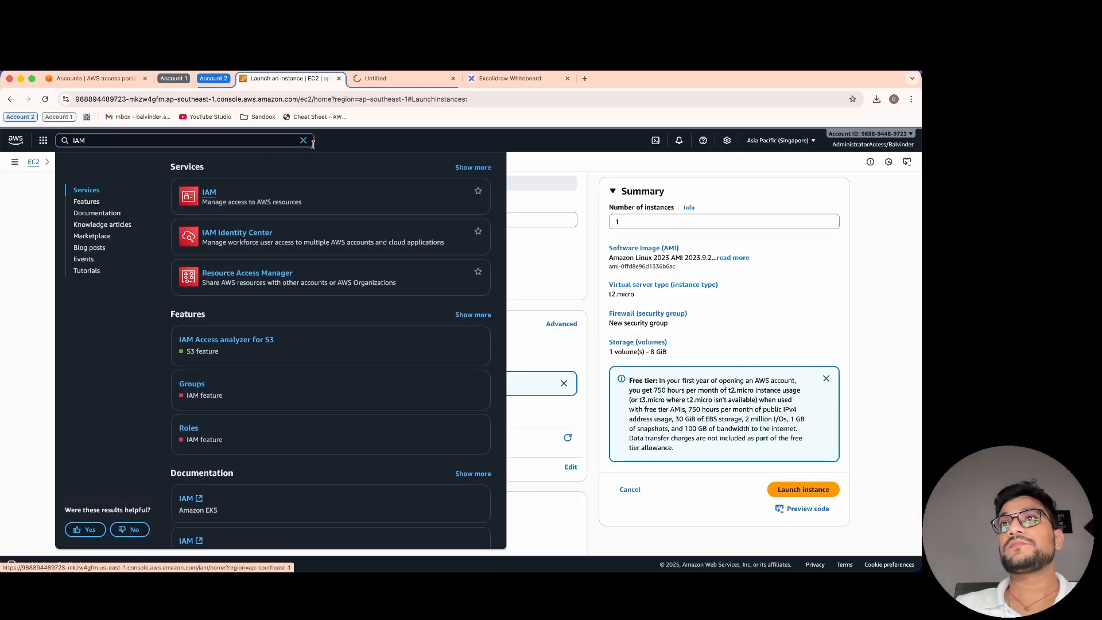
pyautogui.press('Escape')
pyautogui.click(402, 78)
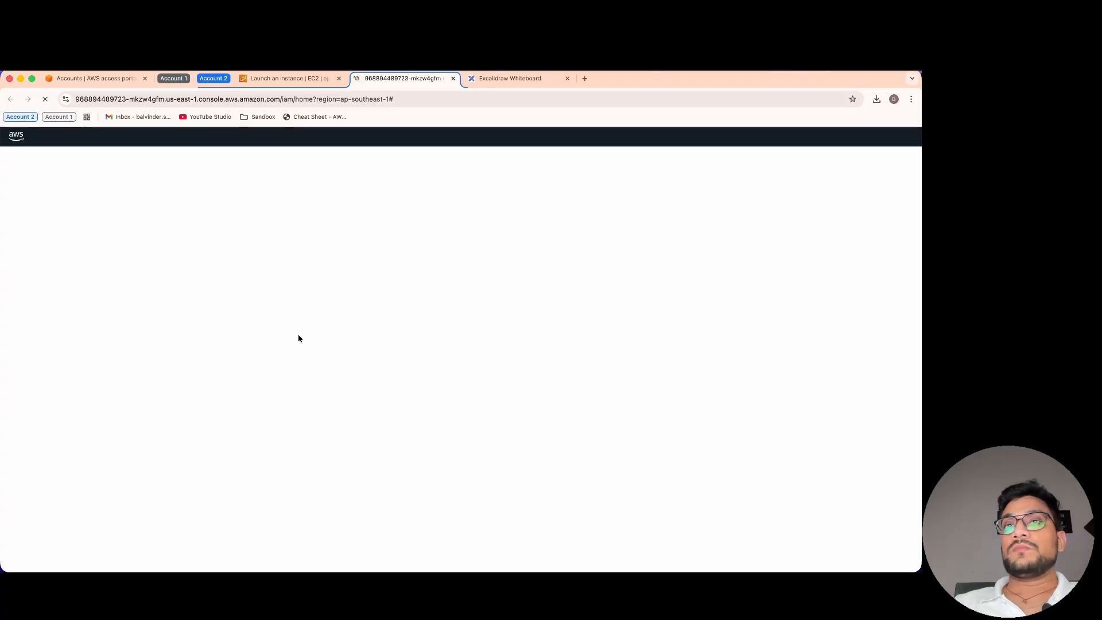
pyautogui.click(21, 315)
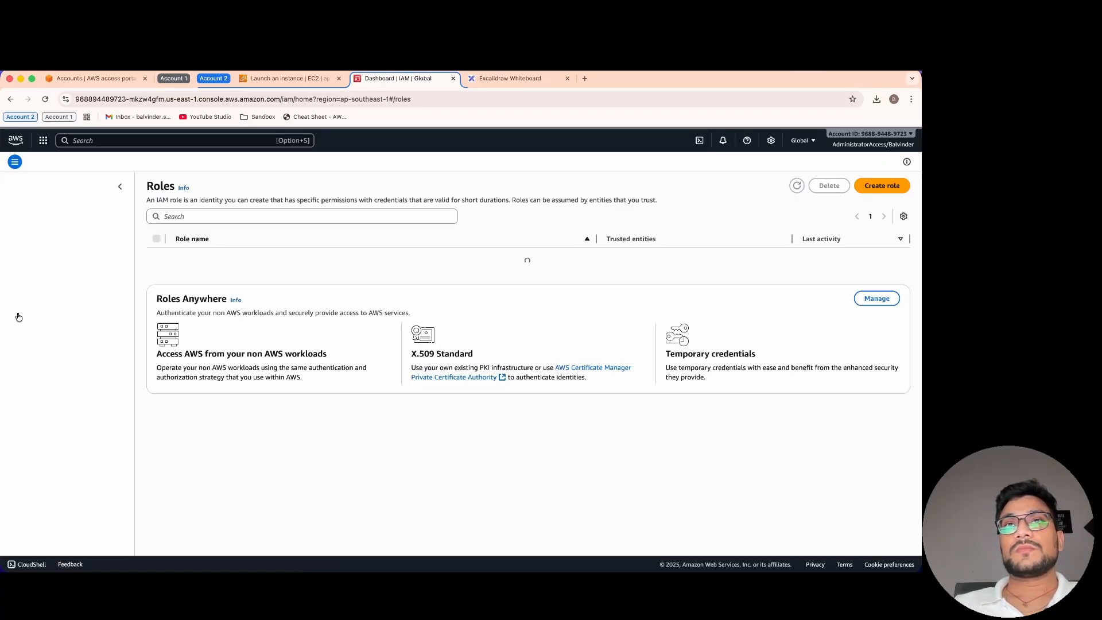
# Start a new IAM role for the AWS service EC2 with the use case EC2 Role for AWS Systems Manager.
pyautogui.click(889, 184)
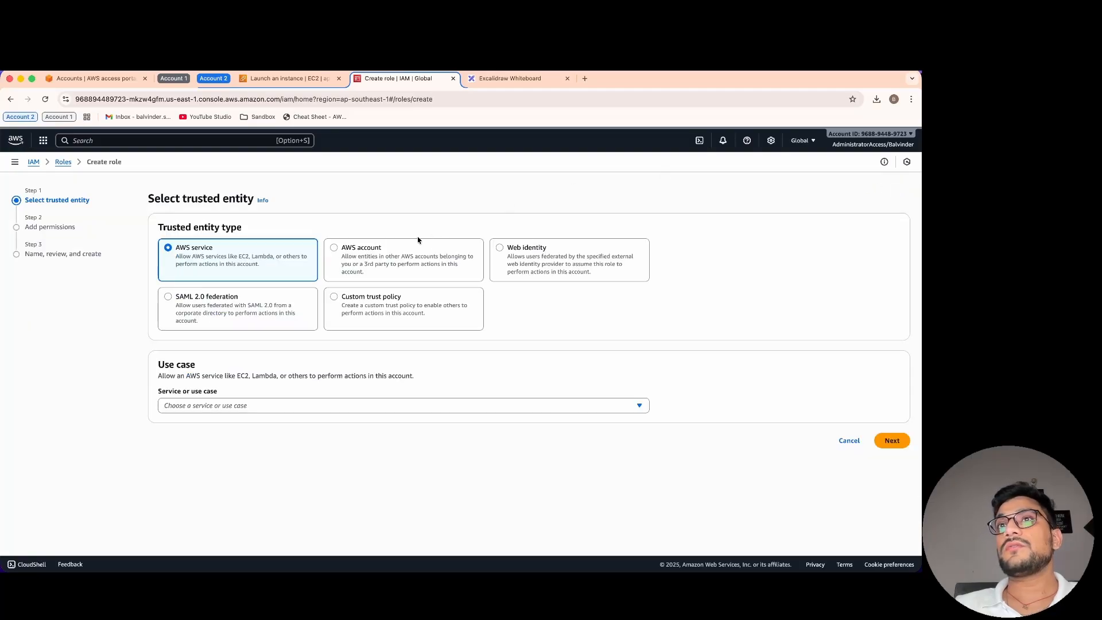
pyautogui.click(269, 406)
pyautogui.write('ec2')
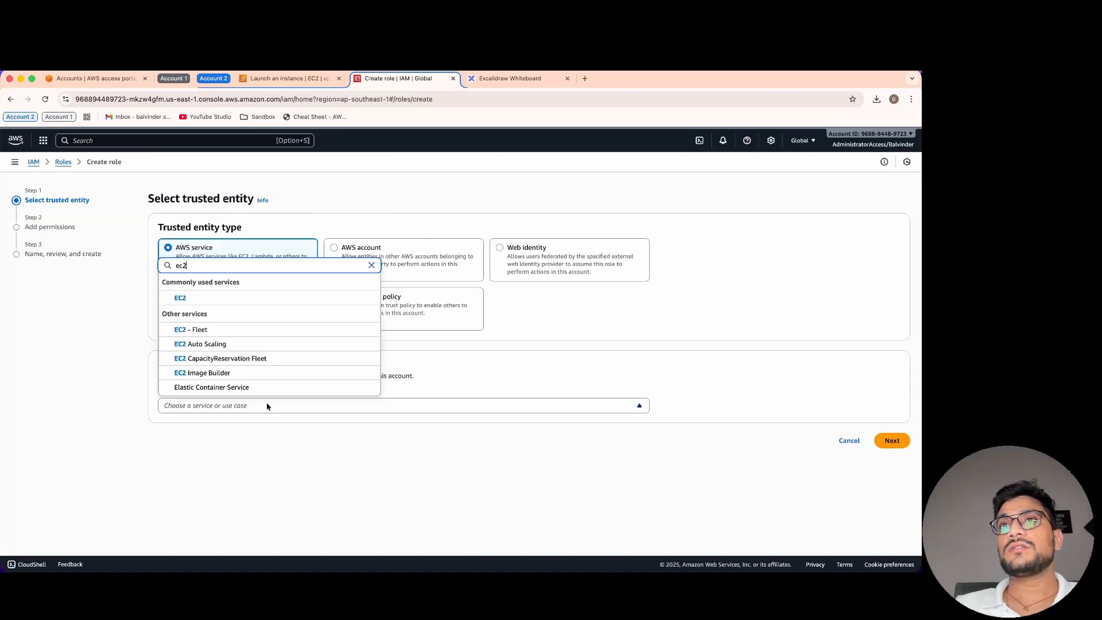
pyautogui.click(188, 305)
pyautogui.scroll(-3, 188, 305)
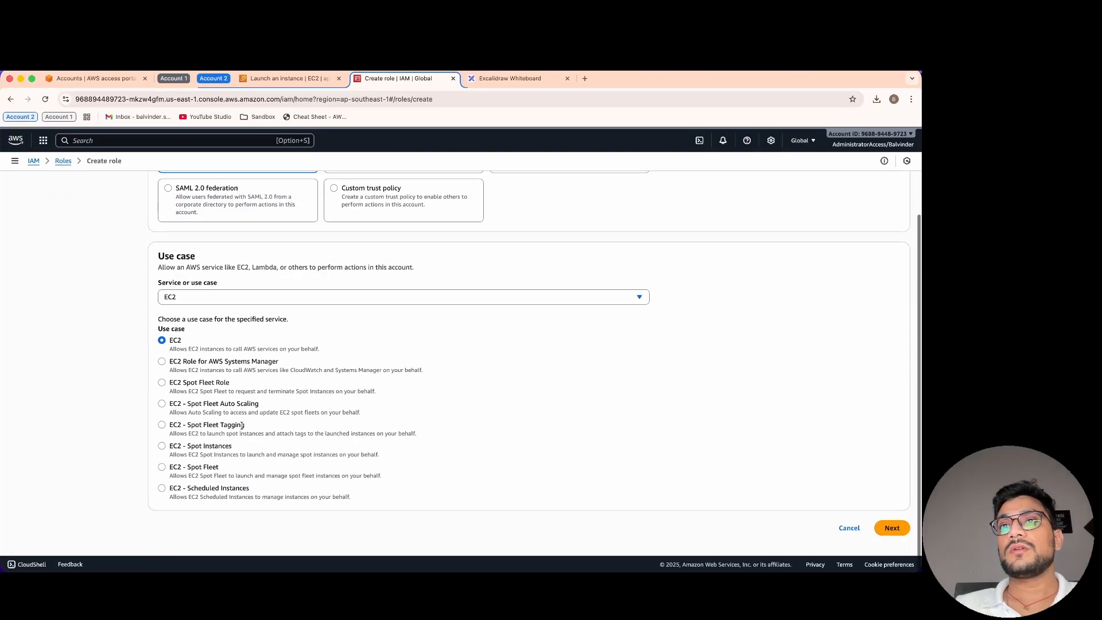
pyautogui.click(195, 363)
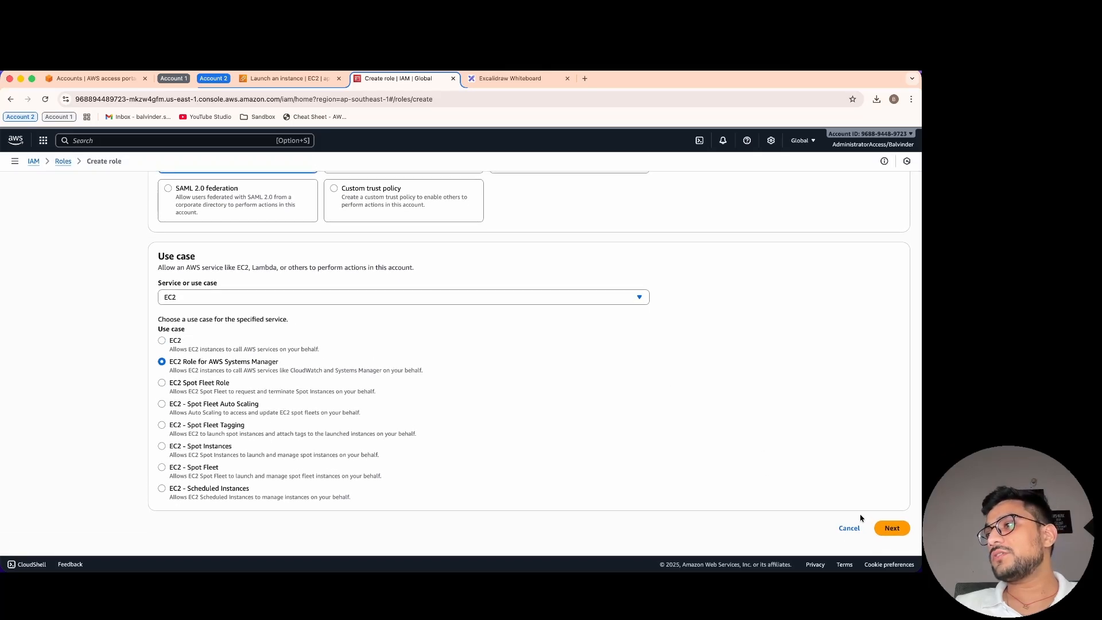
pyautogui.click(889, 526)
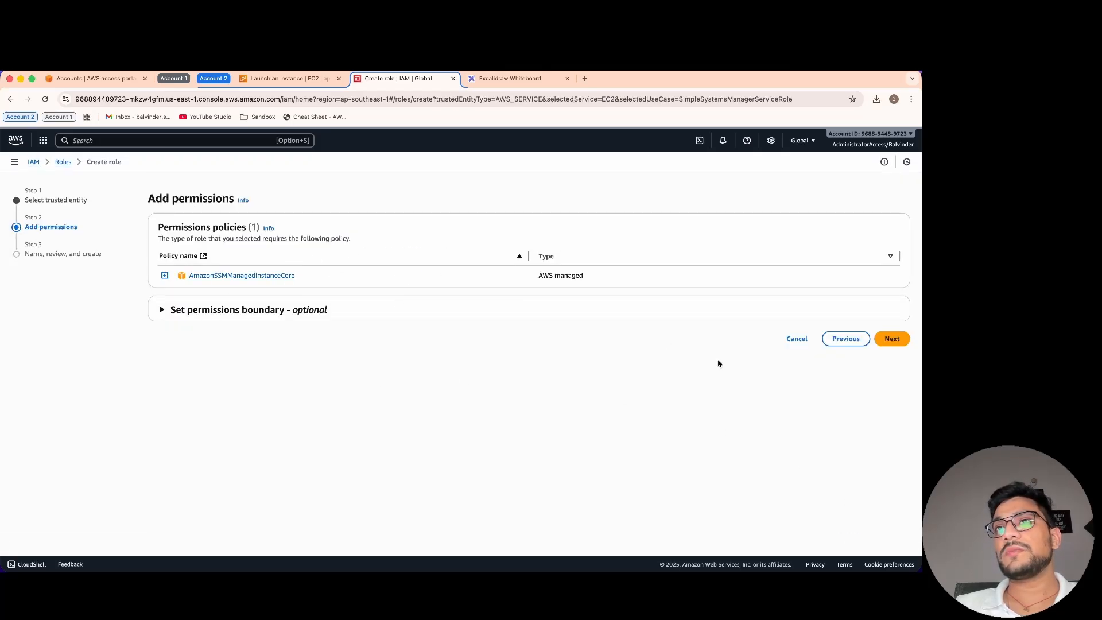
# Accept the AmazonSSMManagedInstanceCore policy, name the role ec2Role and create it.
pyautogui.click(892, 339)
pyautogui.scroll(-2, 420, 205)
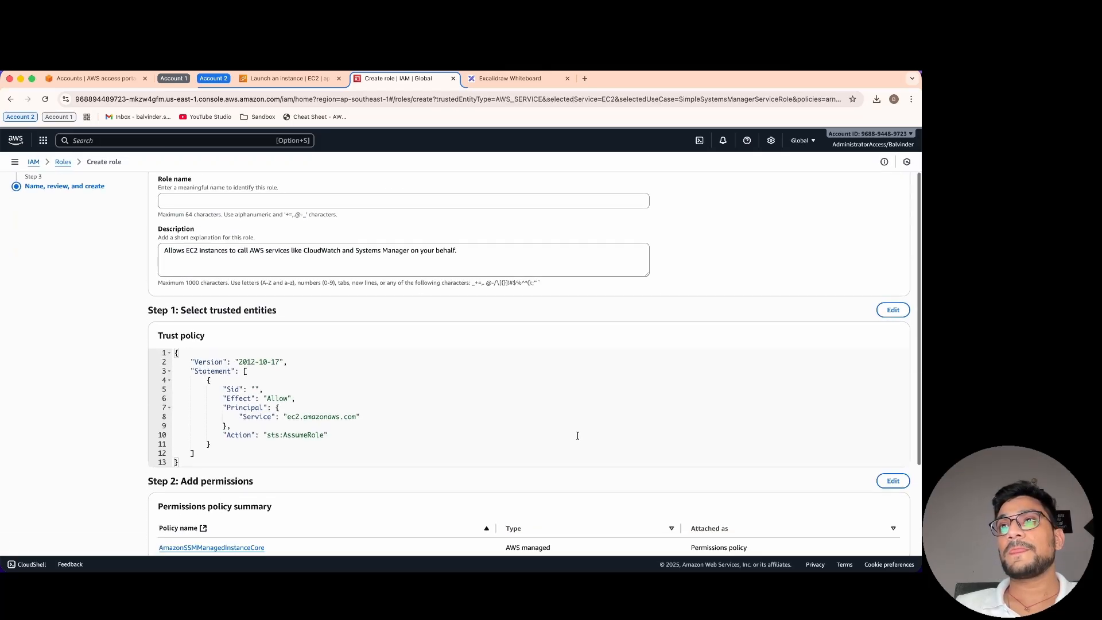
pyautogui.click(420, 205)
pyautogui.write('ec2Role')
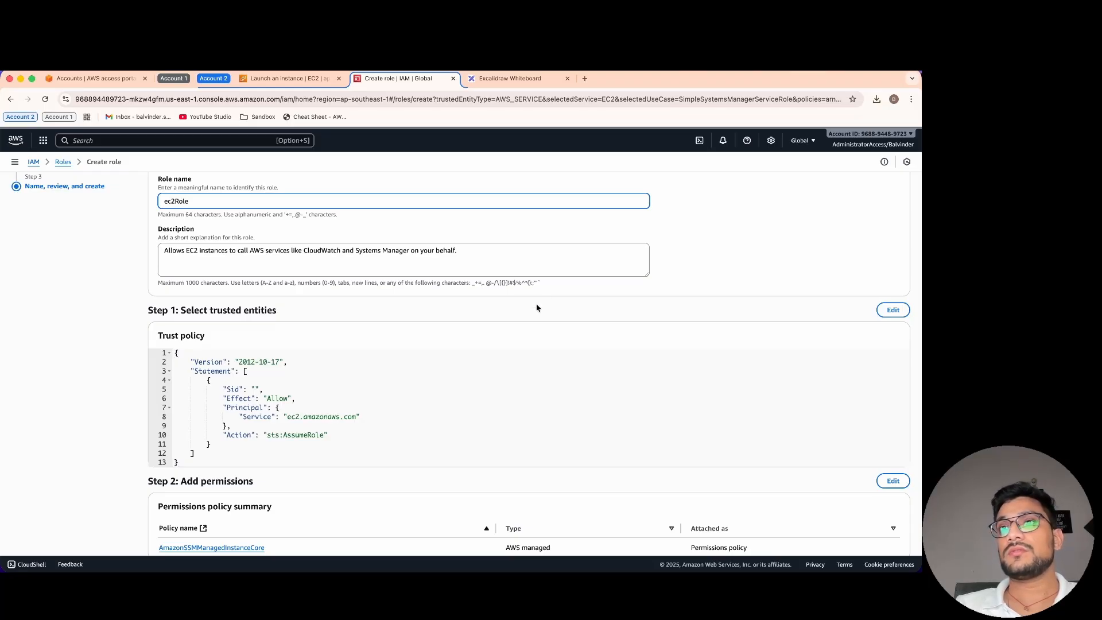
pyautogui.scroll(-3, 536, 305)
pyautogui.click(876, 530)
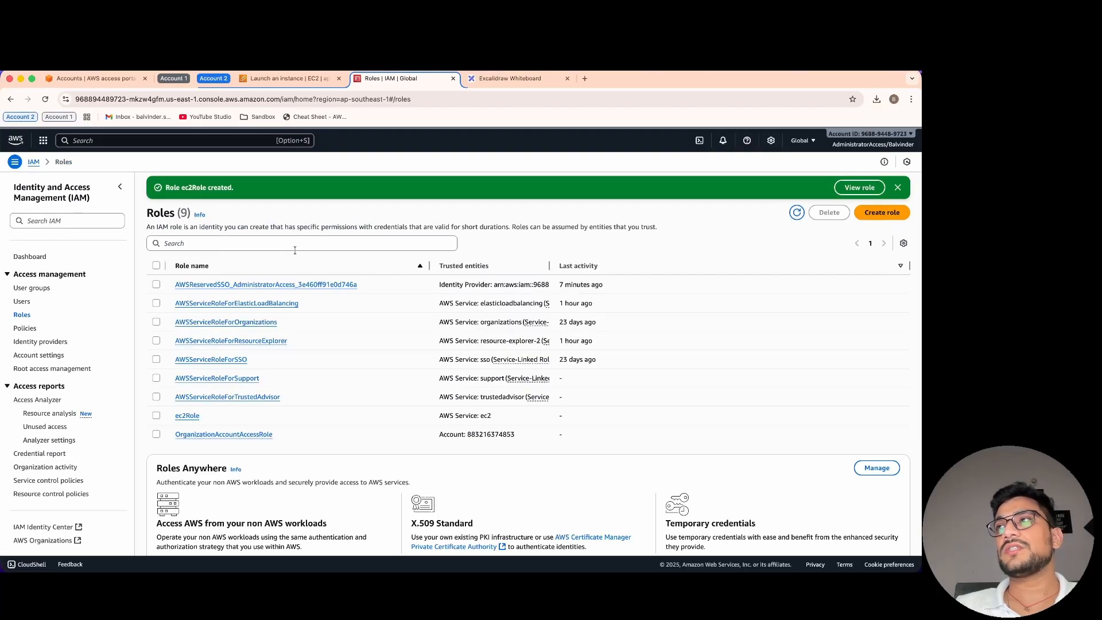
# Widen the Trusted entities column in the roles list and review the listed roles.
pyautogui.moveTo(550, 265); pyautogui.dragTo(706, 266)
pyautogui.moveTo(431, 265); pyautogui.dragTo(394, 266)
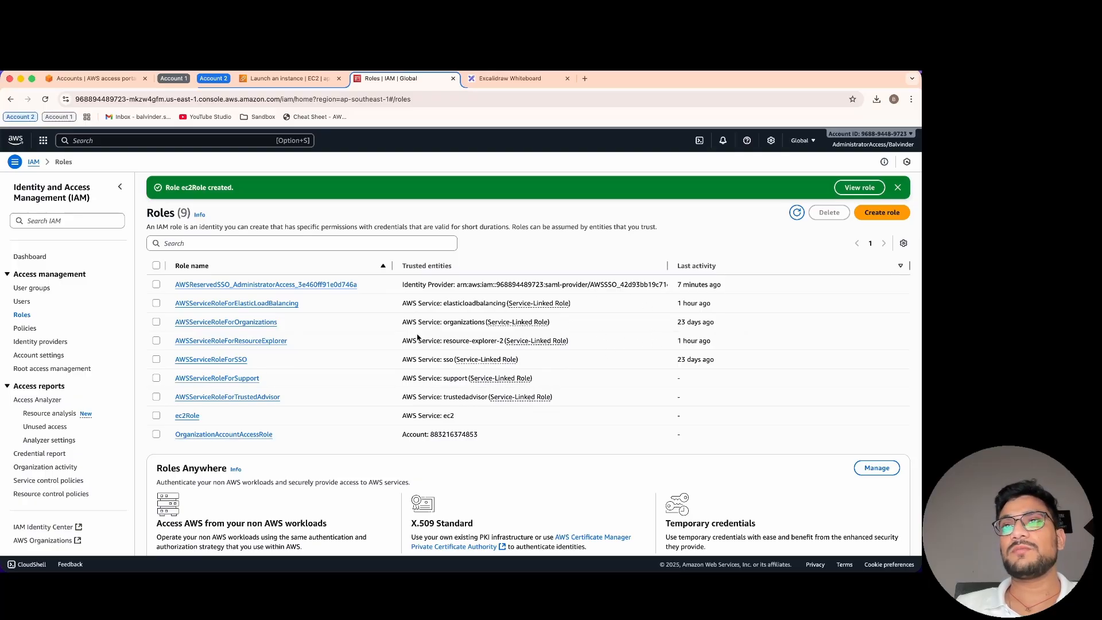
pyautogui.scroll(-2, 385, 375)
pyautogui.scroll(3, 348, 268)
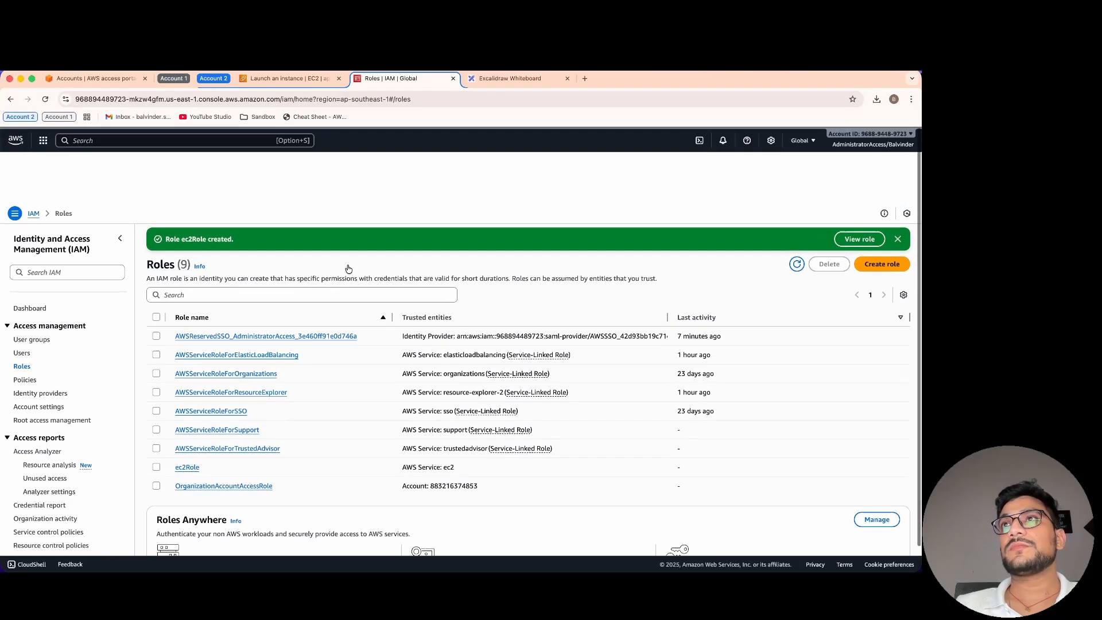
# Return to the instance launch form and assign ec2Role as the IAM instance profile.
pyautogui.click(301, 78)
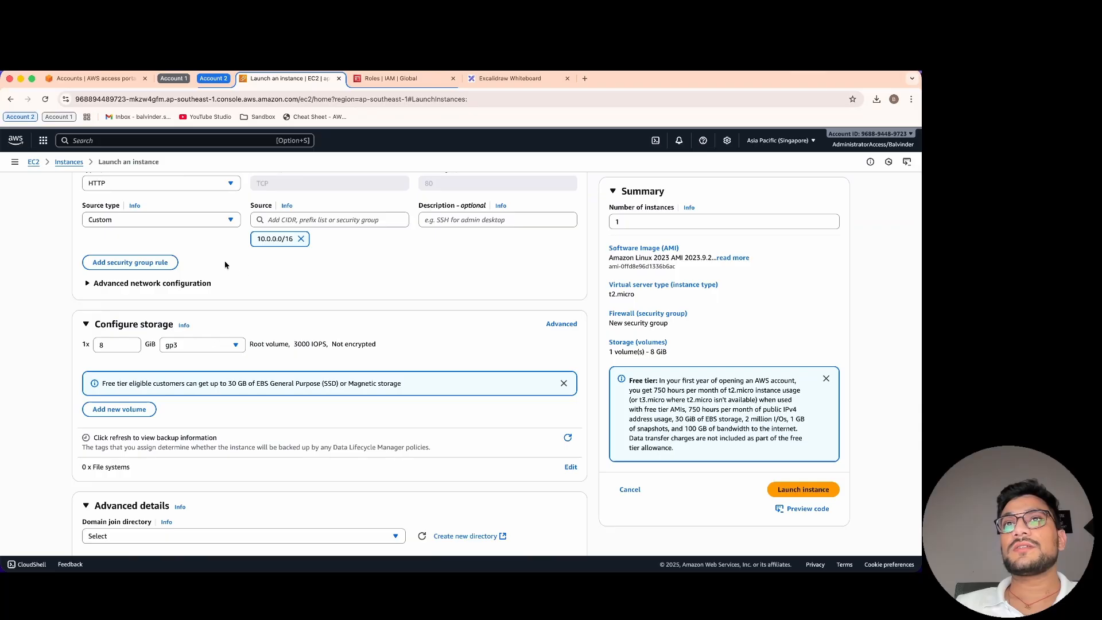
pyautogui.scroll(-6, 332, 468)
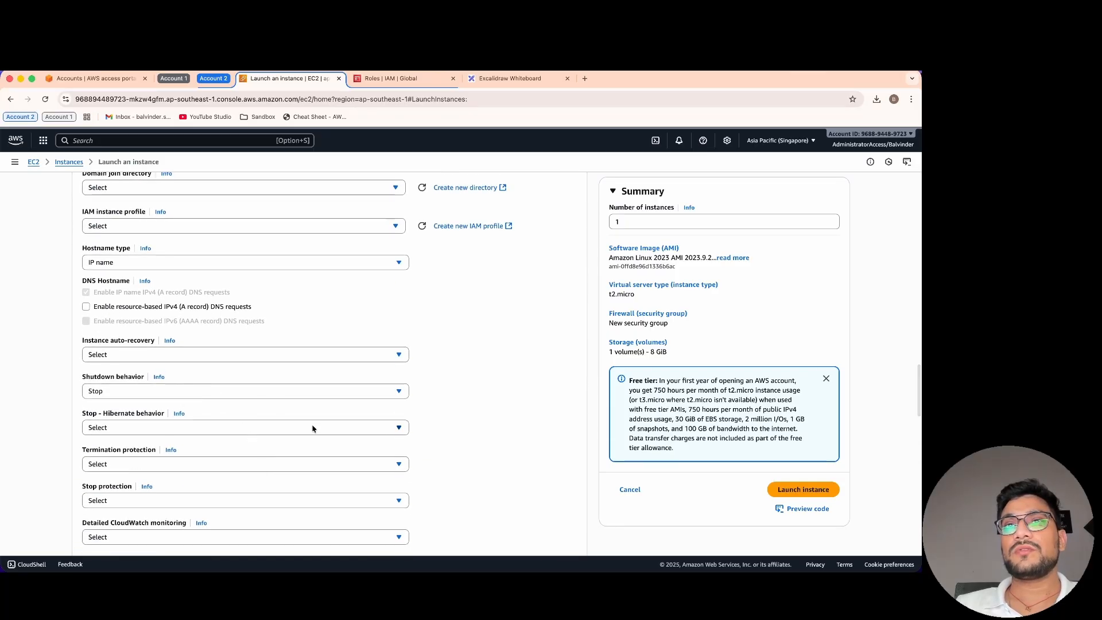
pyautogui.scroll(-2, 313, 429)
pyautogui.scroll(4, 313, 429)
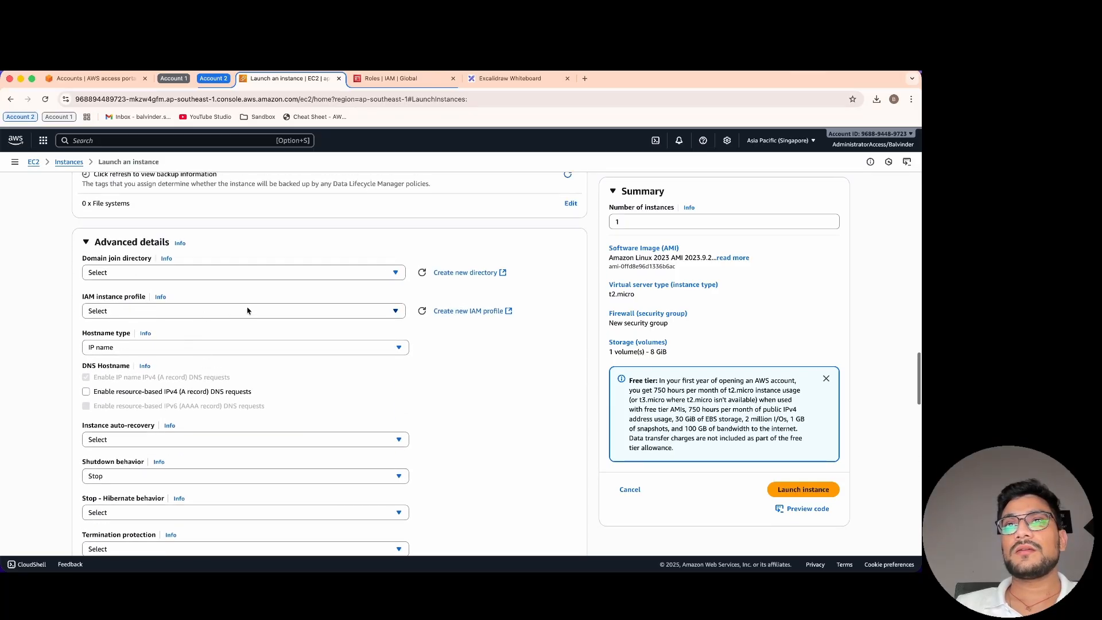
pyautogui.click(306, 310)
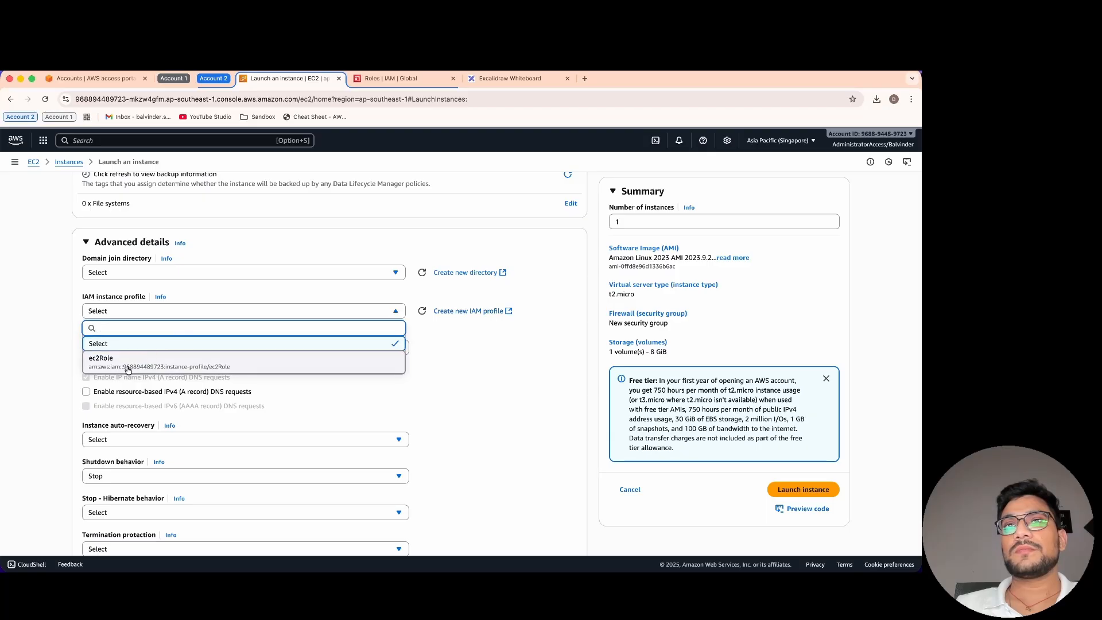
pyautogui.click(172, 359)
# Launch the nginx-service instance with the user data left empty and go to the instances list.
pyautogui.scroll(-3, 428, 414)
pyautogui.scroll(-10, 428, 414)
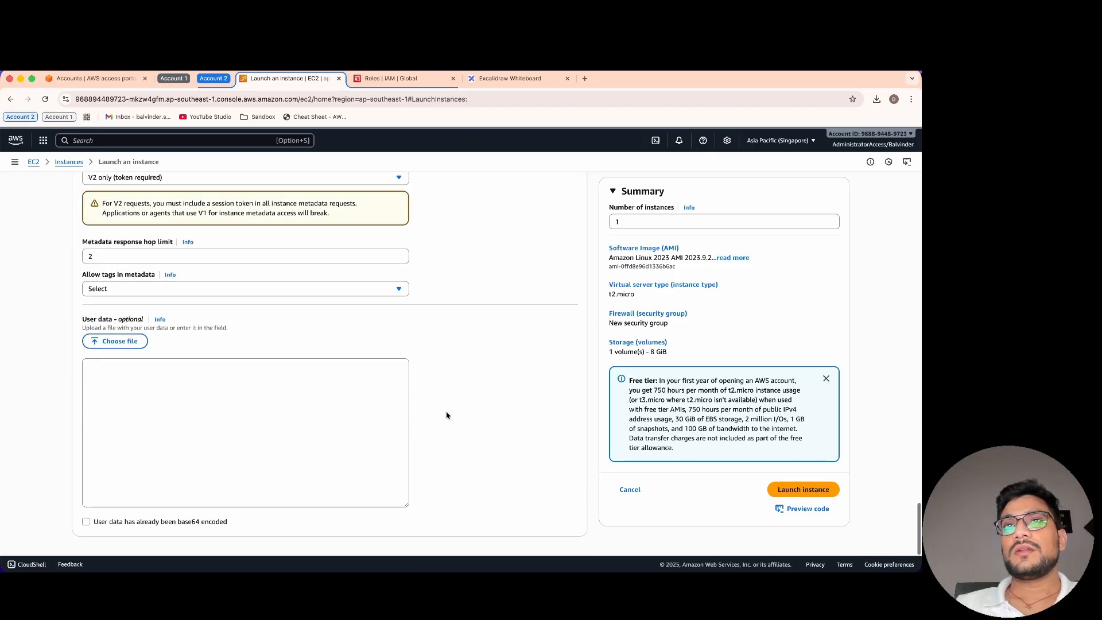
pyautogui.click(805, 491)
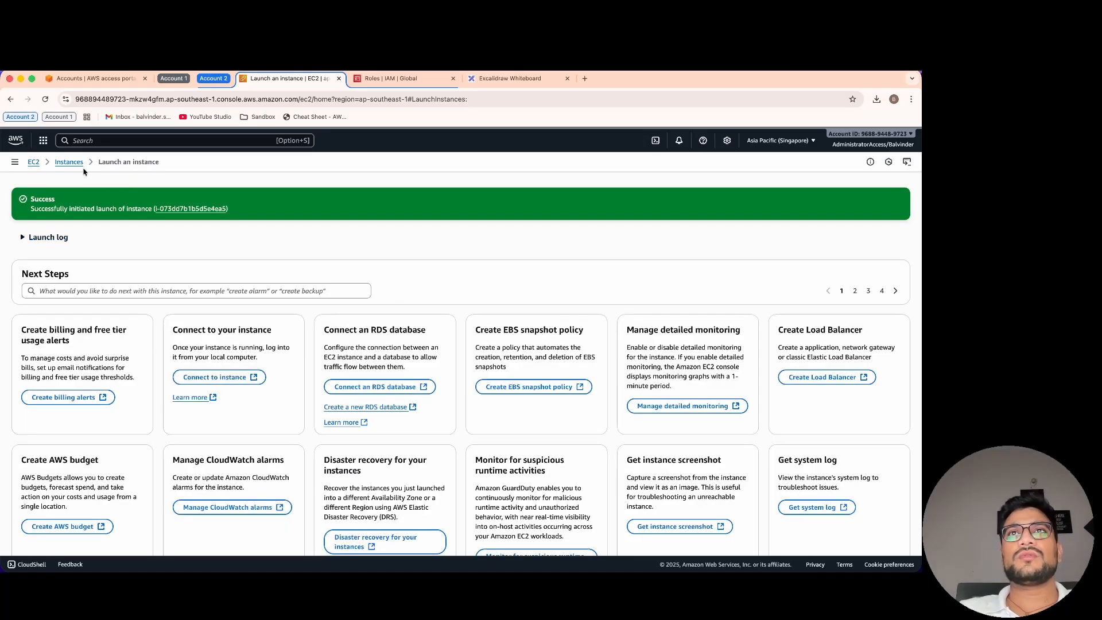
pyautogui.click(68, 162)
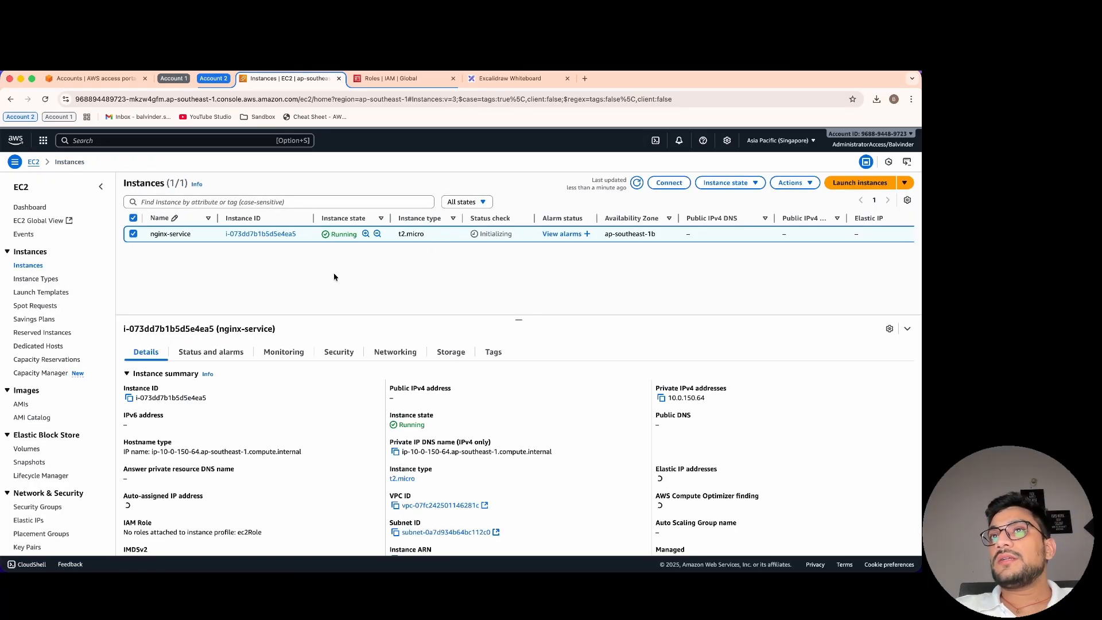
# Connect to the nginx-service instance through Session Manager and switch to a root shell with sudo -i.
pyautogui.click(493, 234)
pyautogui.click(669, 182)
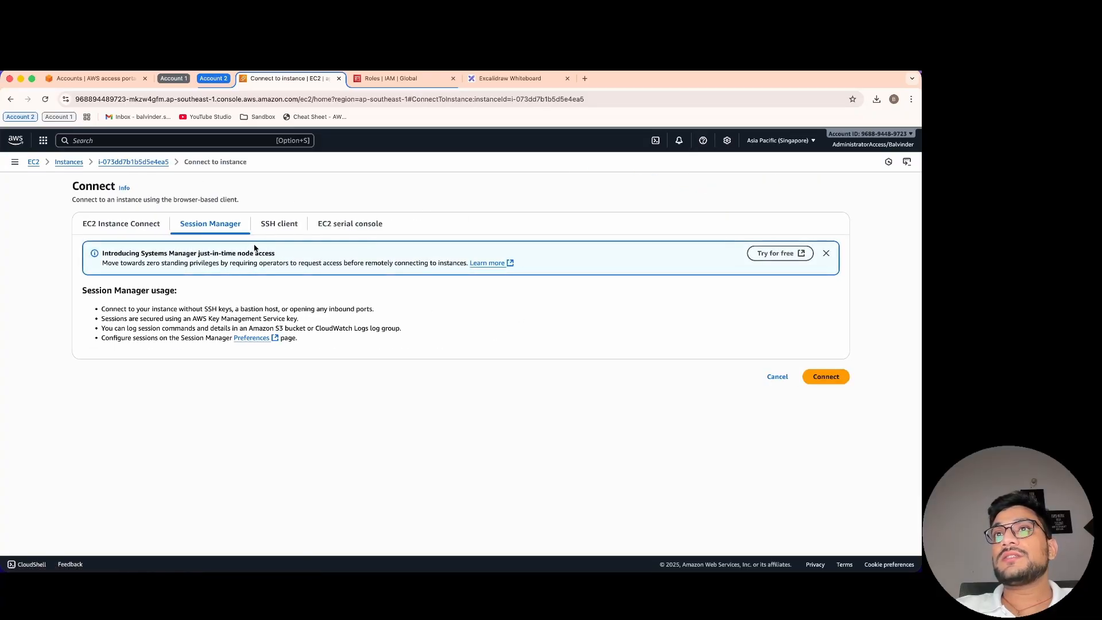
pyautogui.click(814, 380)
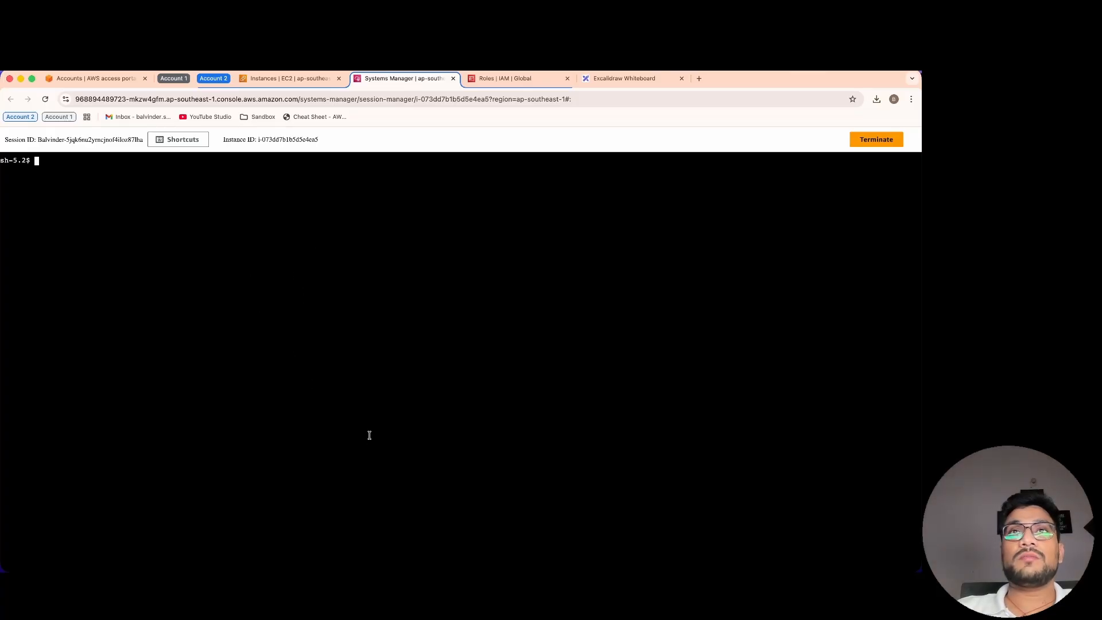
pyautogui.write('sudo -i')
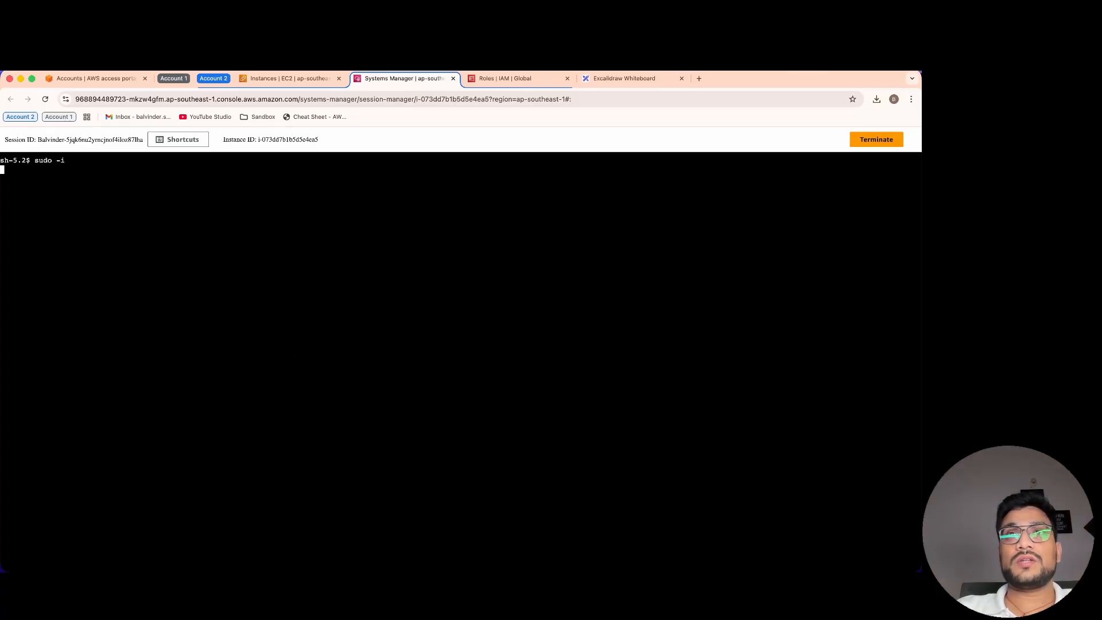
# Install the nginx package with yum, answering yes automatically, and clear the terminal.
pyautogui.write('yu')
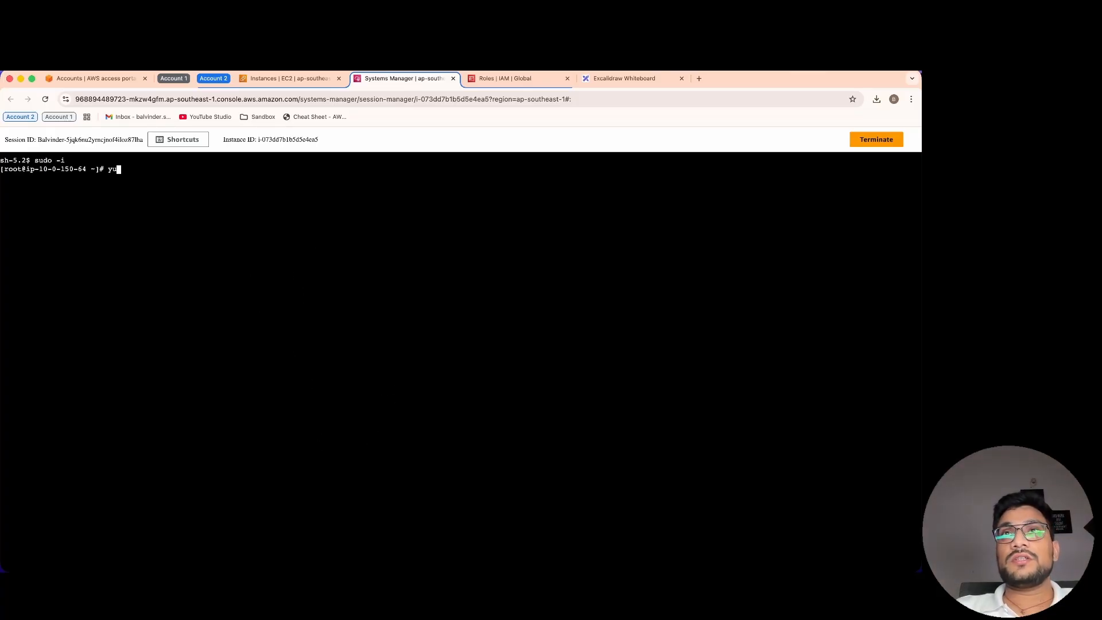
pyautogui.write('m install nginx -ty')
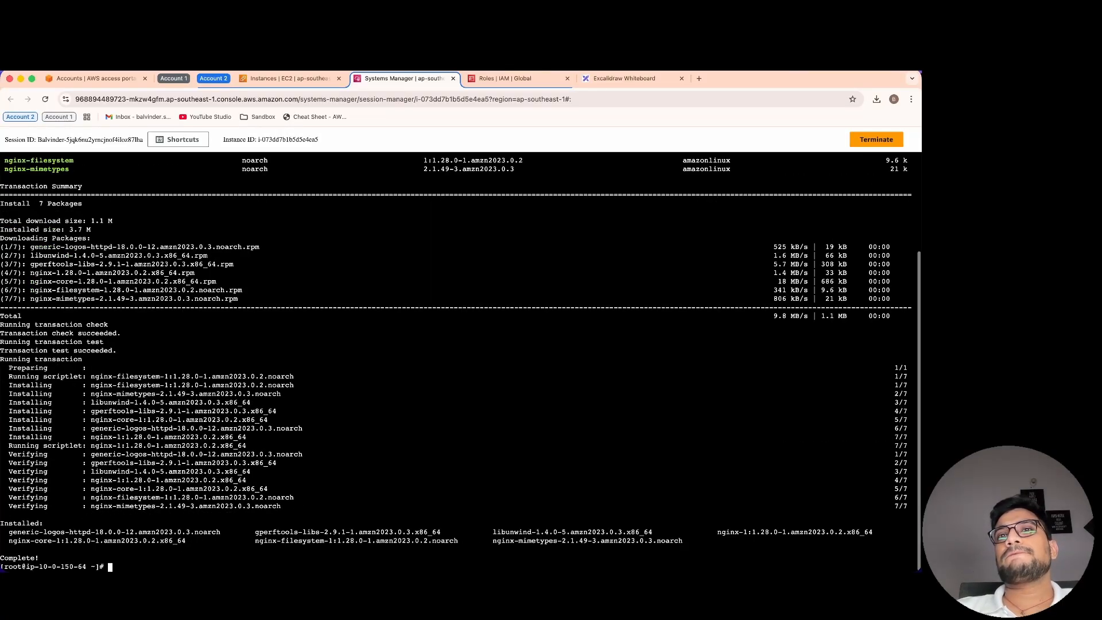
pyautogui.press('Return')
pyautogui.press('Return')
pyautogui.press('Return')
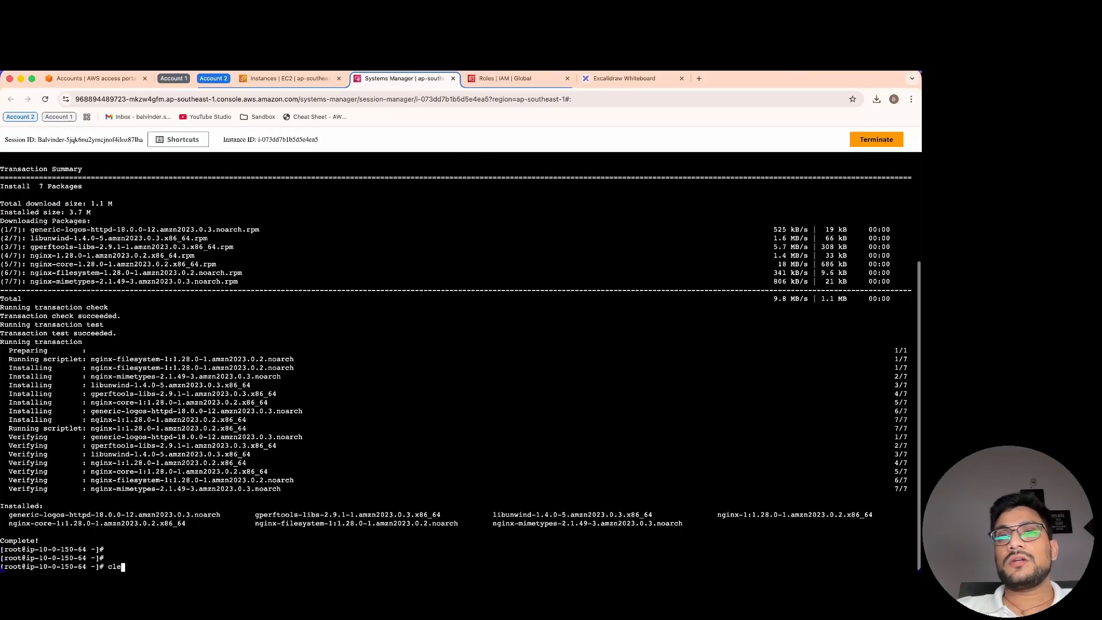
pyautogui.hotkey('ctrl', 'l')
pyautogui.press('Return')
pyautogui.press('Return')
pyautogui.press('Return')
# Start the web server by running systemctl start nginx.service.
pyautogui.write('syst')
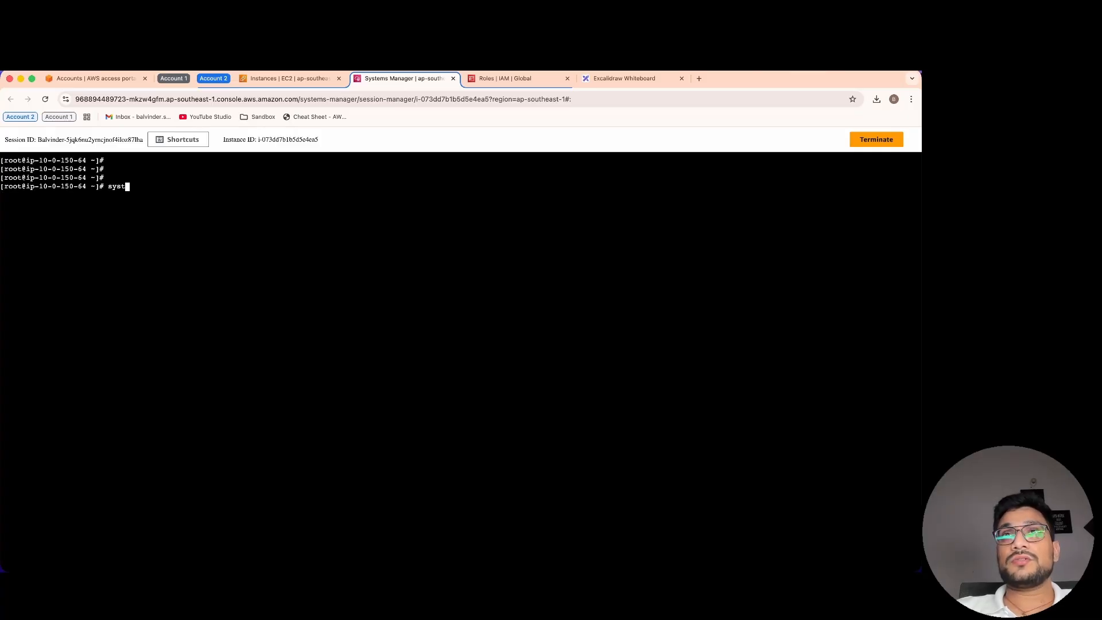
pyautogui.write('emctl start bnginx')
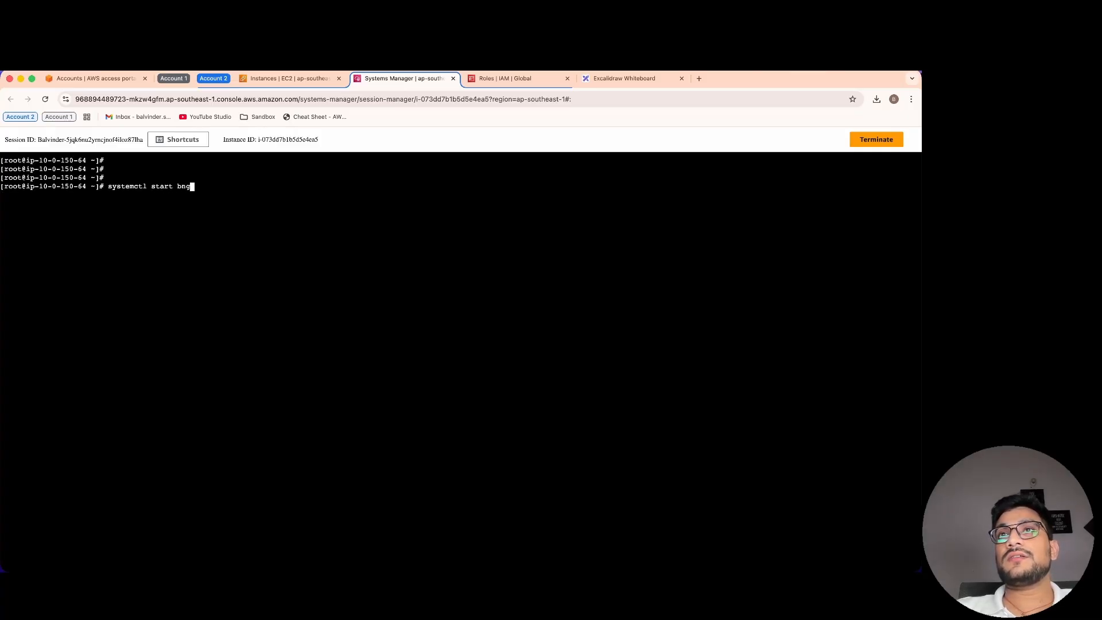
pyautogui.press('BackSpace')
pyautogui.press('BackSpace')
pyautogui.press('BackSpace')
pyautogui.press('BackSpace')
pyautogui.press('BackSpace')
pyautogui.press('BackSpace')
pyautogui.write('nginx.service')
pyautogui.press('Return')
pyautogui.press('Return')
pyautogui.press('Return')
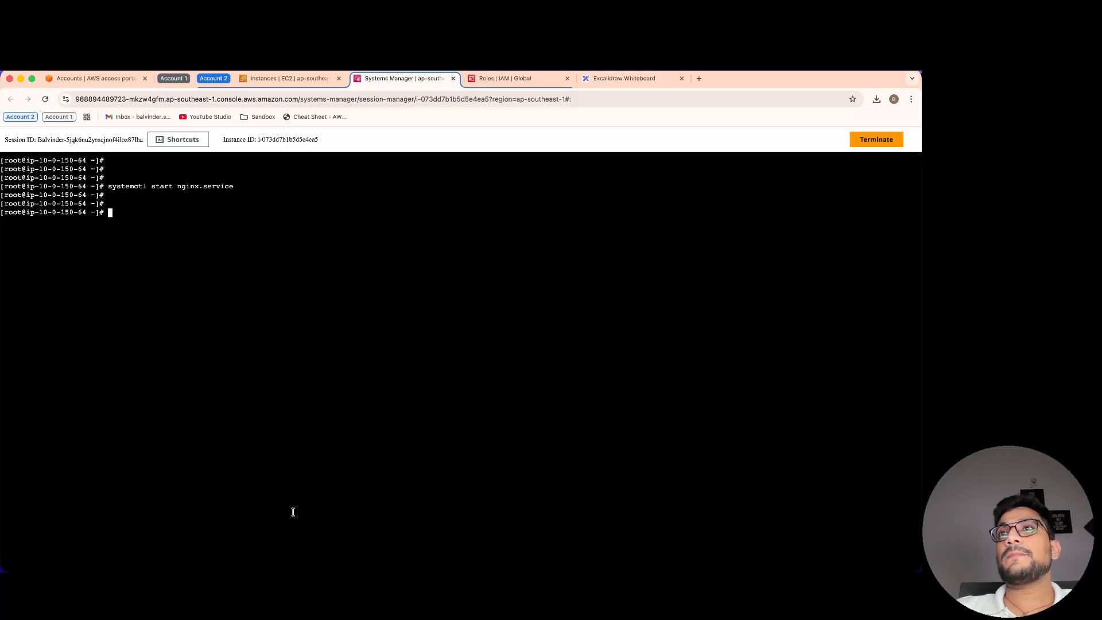
# Test the web server with curl localhost and check the page title in the returned HTML.
pyautogui.write('cur')
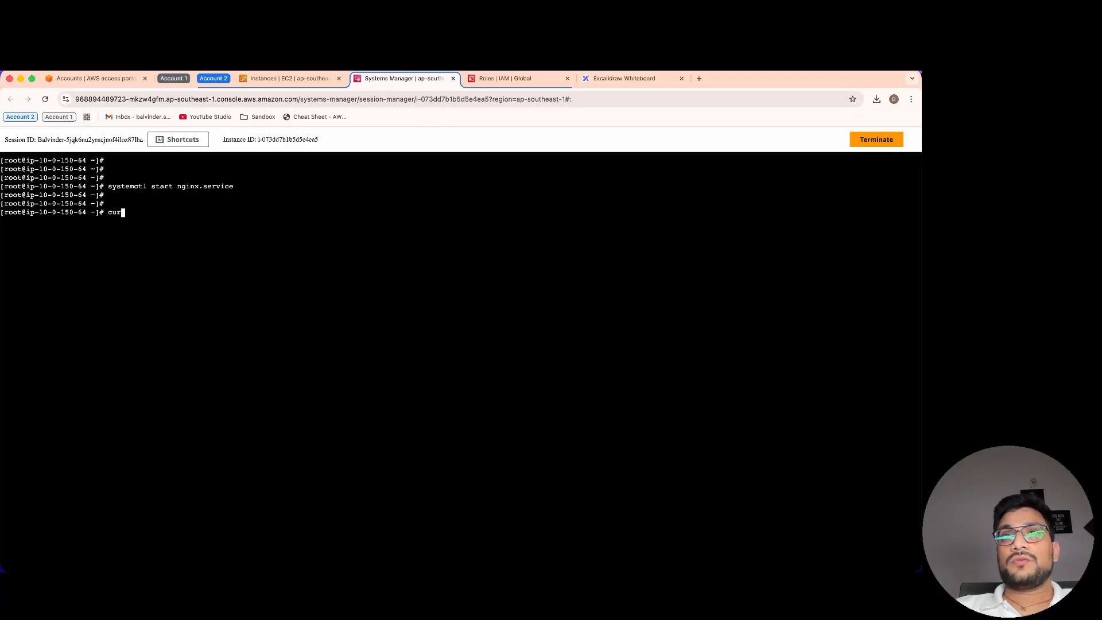
pyautogui.write('l localhost')
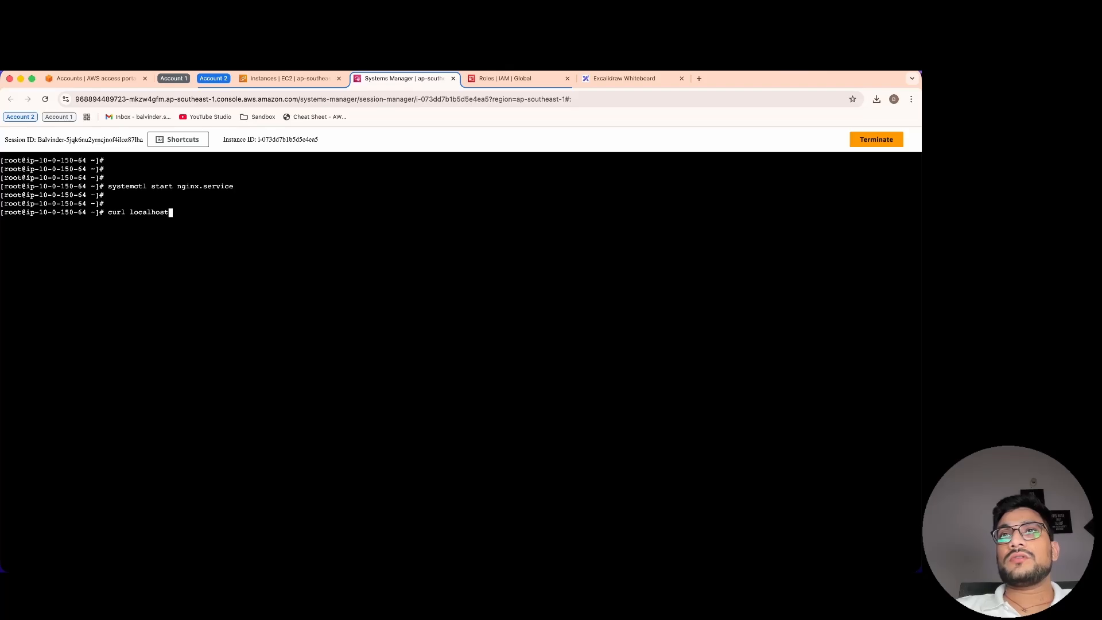
pyautogui.press('Return')
pyautogui.moveTo(1, 246); pyautogui.dragTo(138, 248)
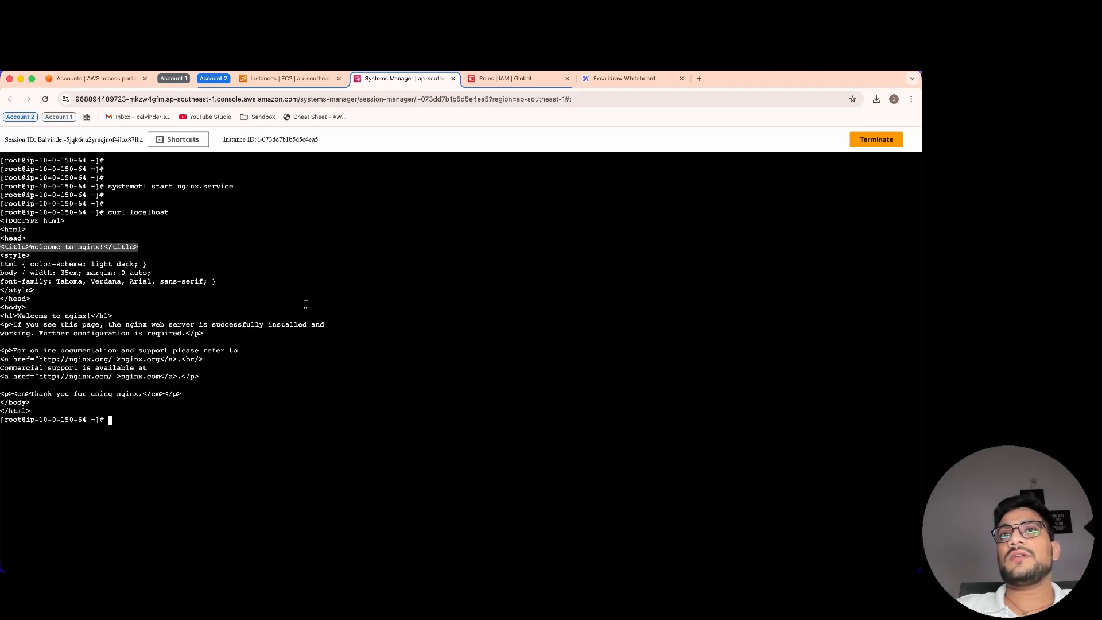
pyautogui.click(305, 304)
# Close the Session Manager and IAM Roles tabs, and refresh the EC2 instances list.
pyautogui.click(453, 78)
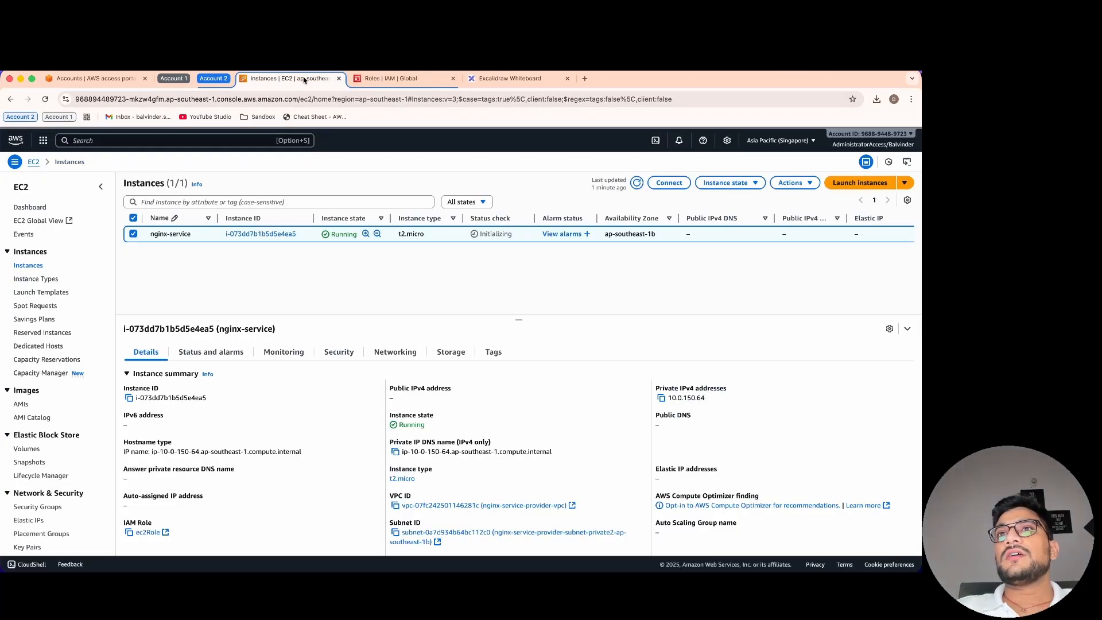
pyautogui.click(637, 182)
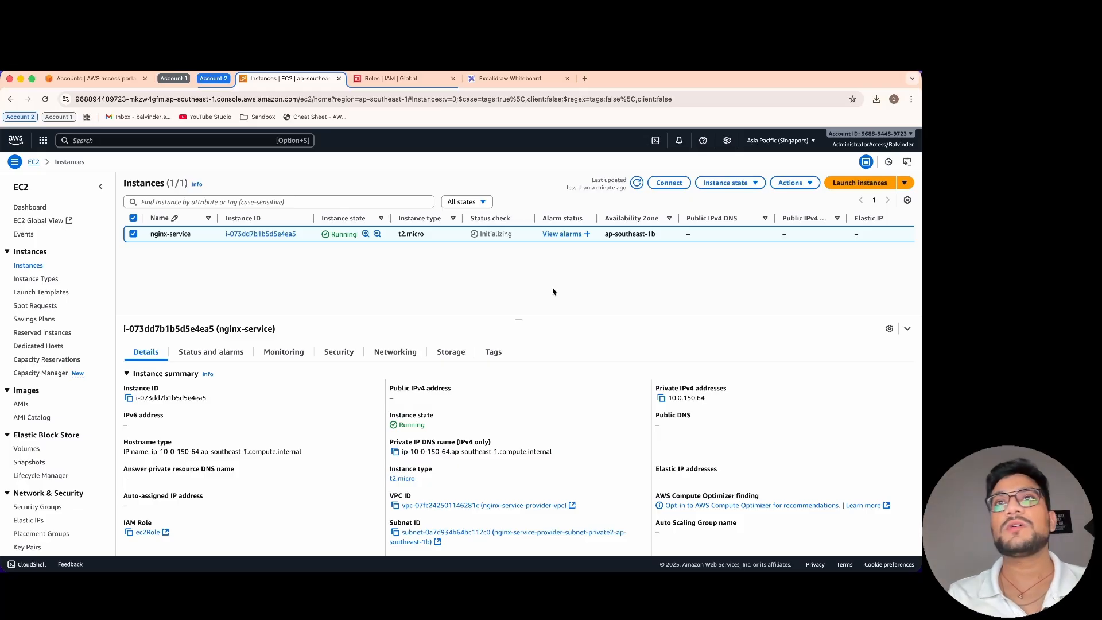
pyautogui.click(423, 81)
pyautogui.press('super+w')
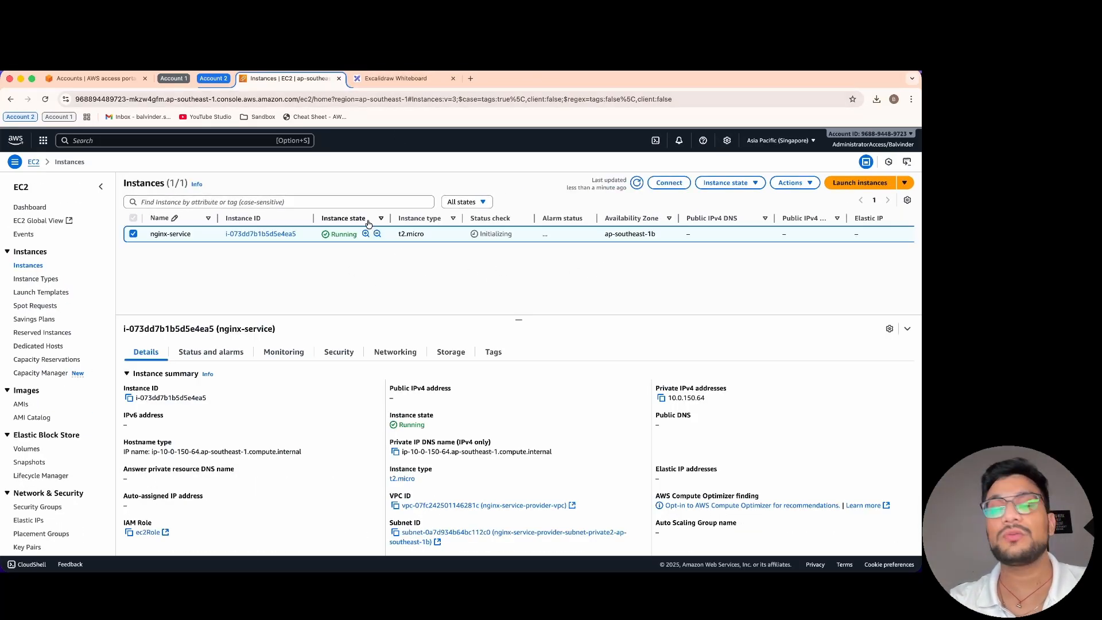
# Switch to the Excalidraw whiteboard and review the Nginx instance and the NLB in the Account B diagram.
pyautogui.click(386, 85)
pyautogui.click(732, 232)
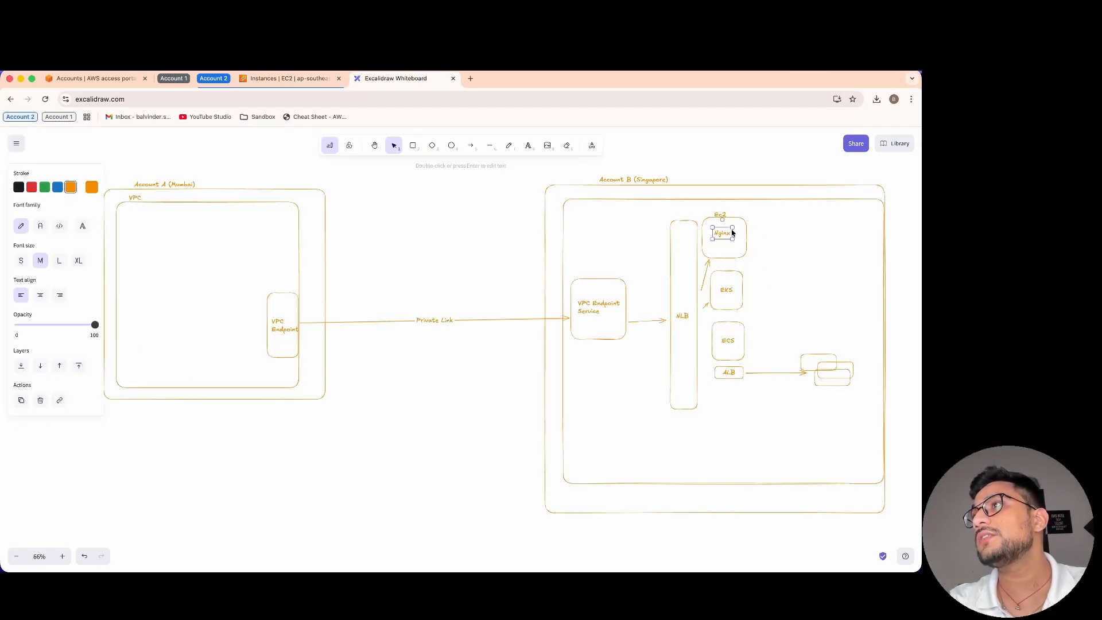
pyautogui.click(743, 224)
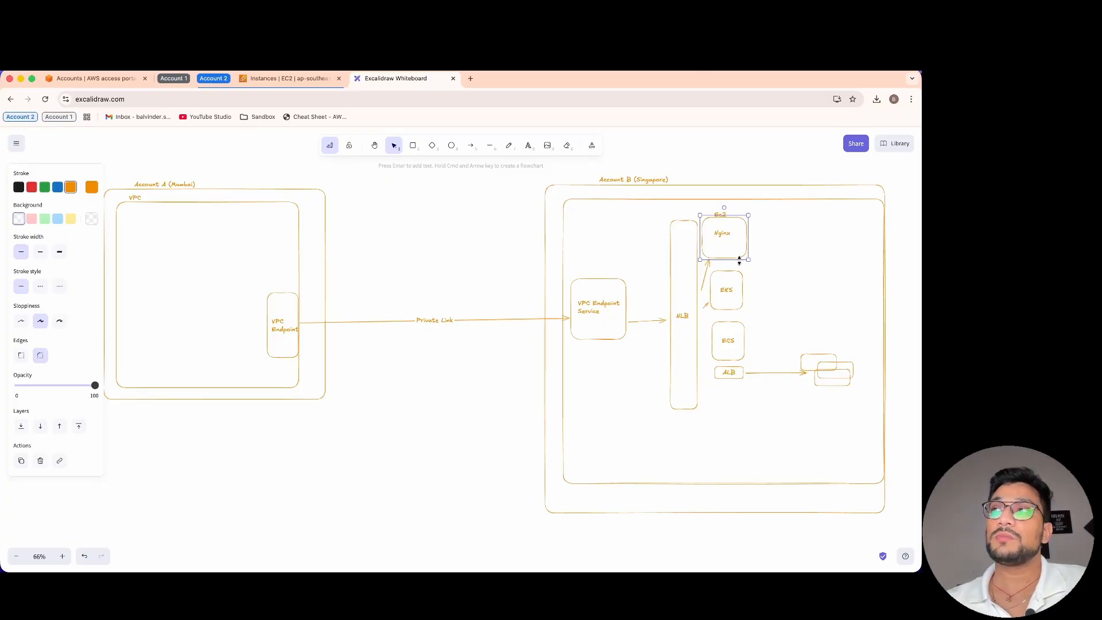
pyautogui.click(684, 315)
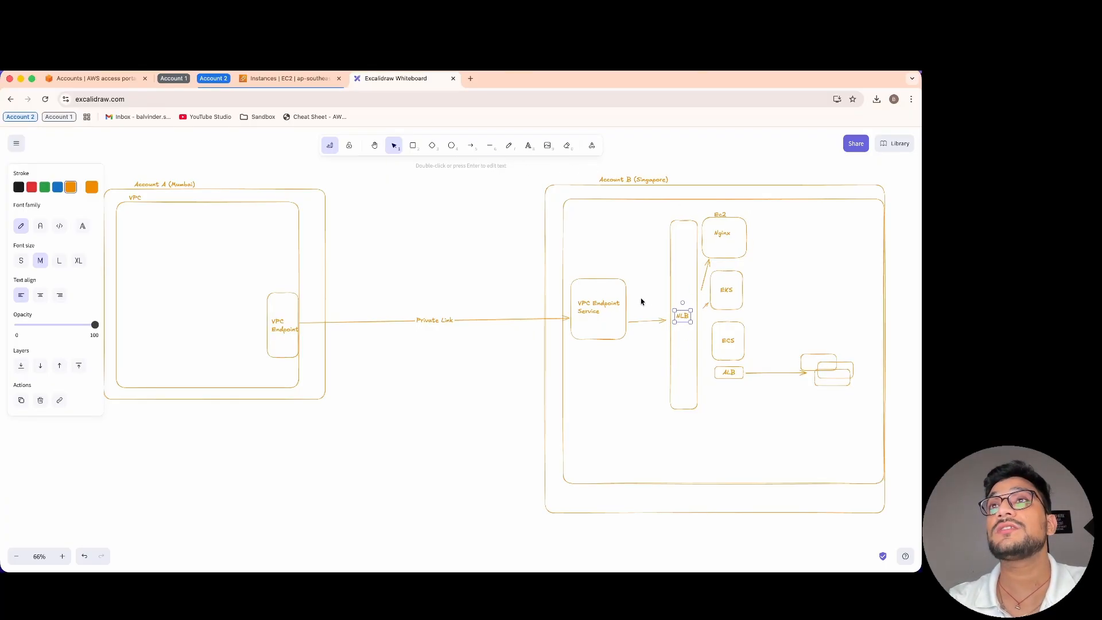
# Return to the EC2 console and start creating a Network Load Balancer from the load balancers page.
pyautogui.click(287, 78)
pyautogui.scroll(-5, 50, 444)
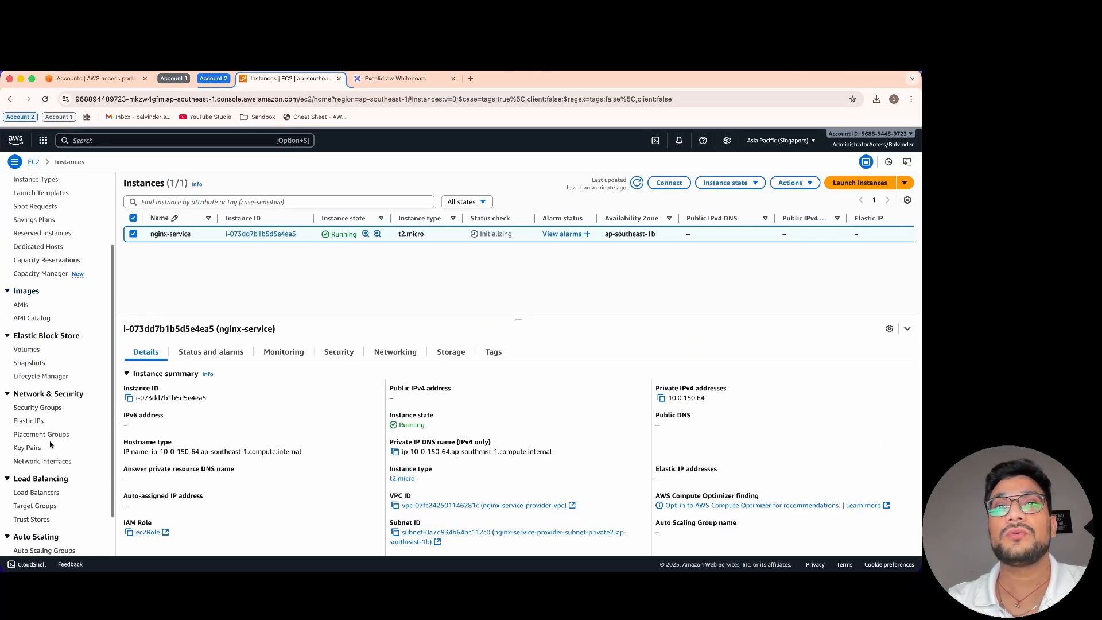
pyautogui.click(38, 492)
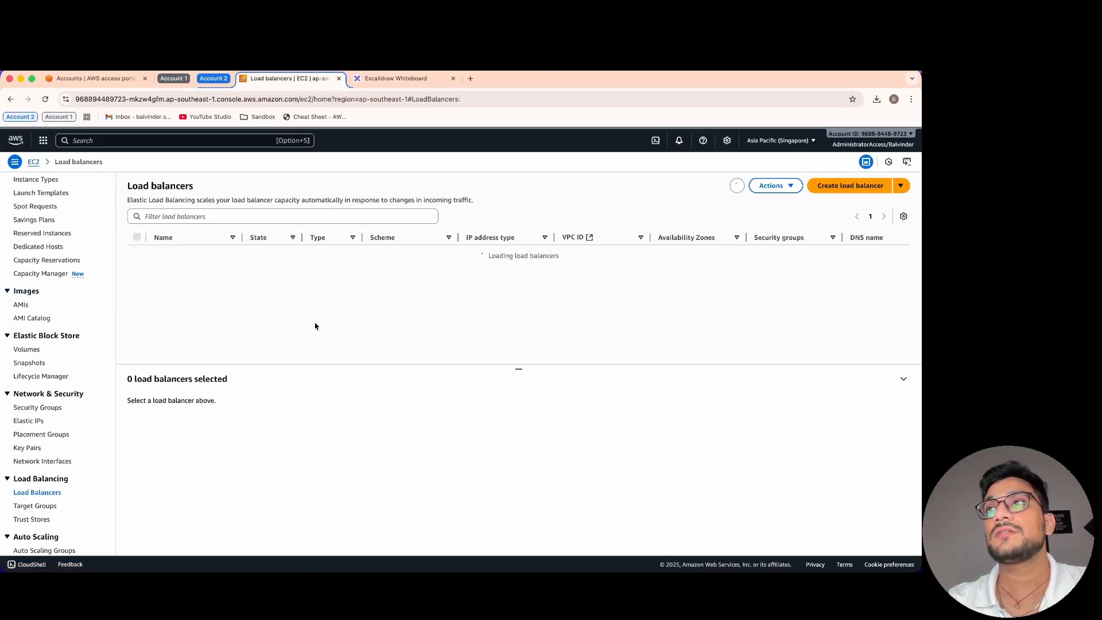
pyautogui.click(859, 184)
pyautogui.scroll(-5, 610, 362)
pyautogui.click(262, 456)
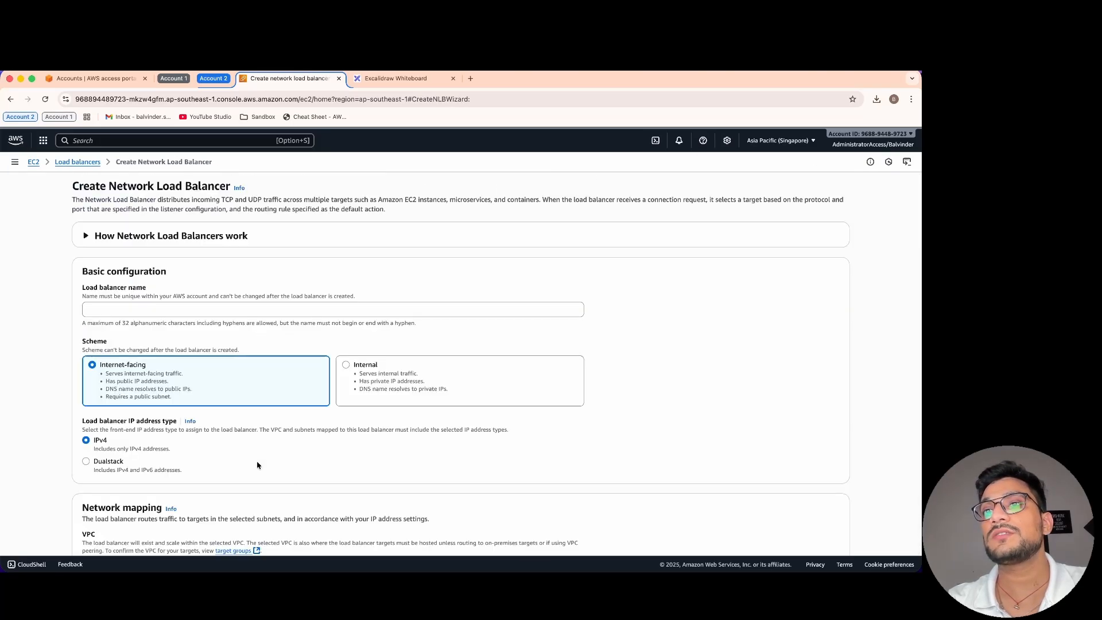
# Name the load balancer nginx and select nginx-service-provider-vpc as its VPC.
pyautogui.scroll(-3, 363, 388)
pyautogui.scroll(3, 363, 388)
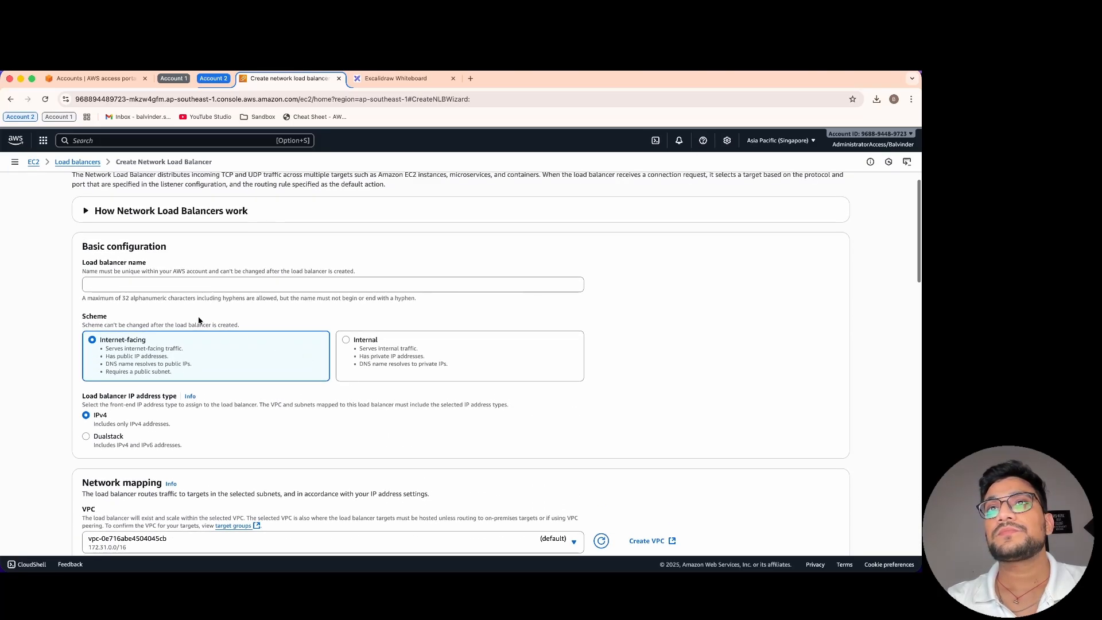
pyautogui.click(205, 283)
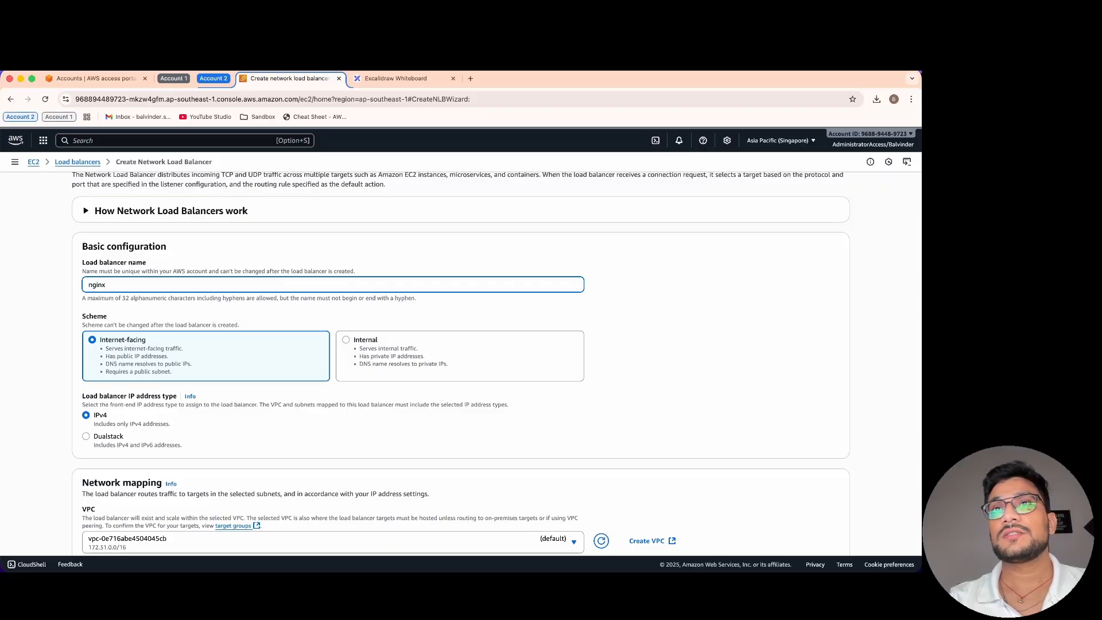
pyautogui.scroll(-3, 298, 344)
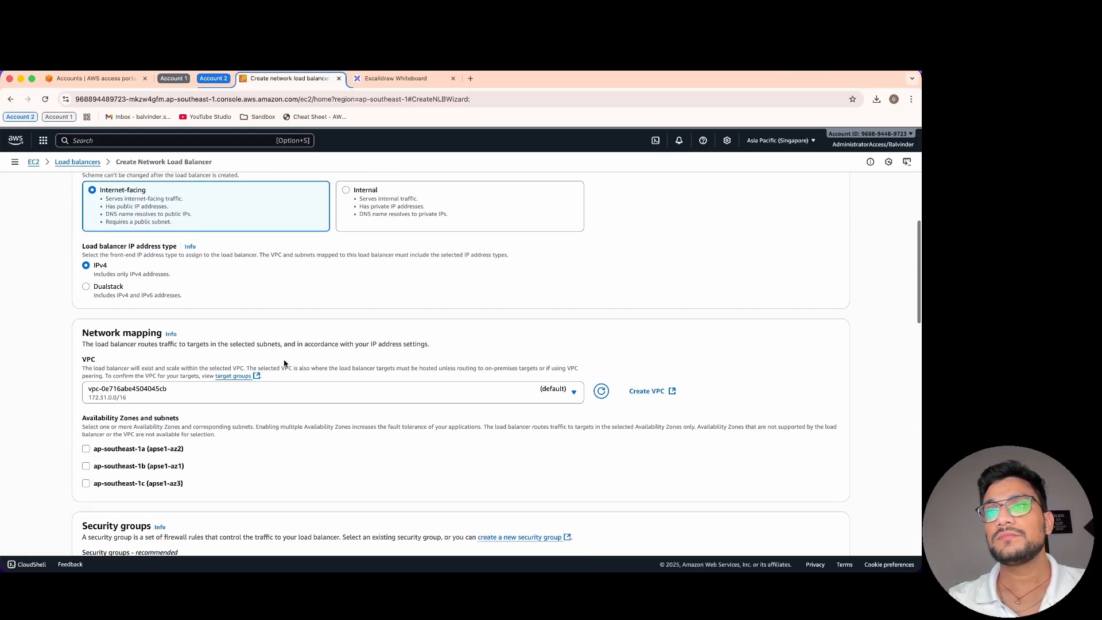
pyautogui.click(279, 396)
pyautogui.click(235, 431)
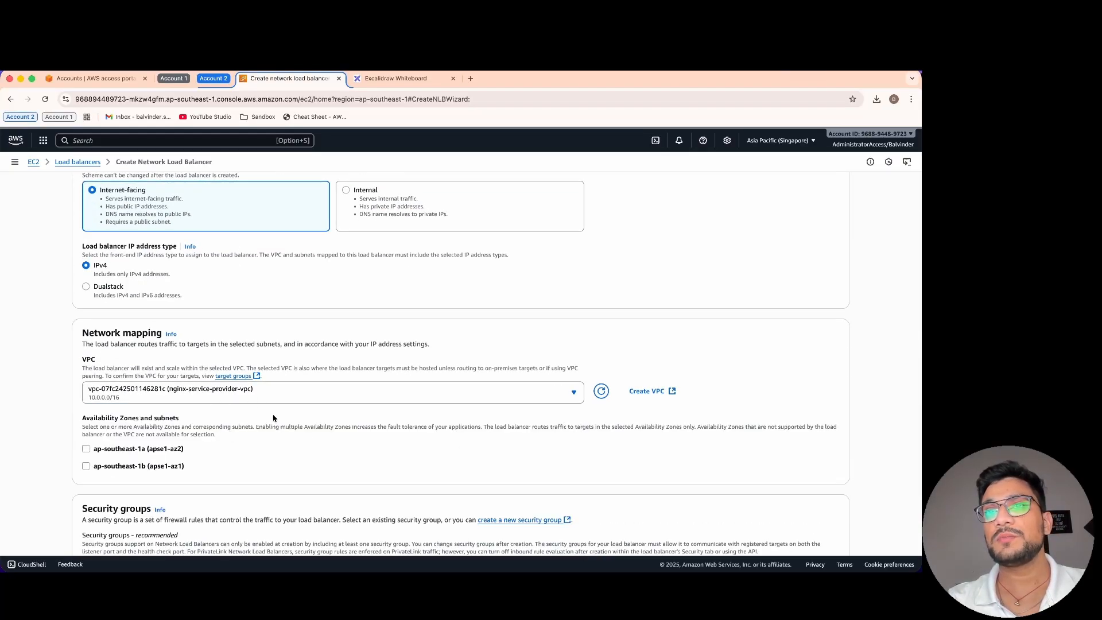
# Enable the ap-southeast-1a and ap-southeast-1b zones with the nginx-service-provider private1 and private2 subnets.
pyautogui.scroll(-5, 274, 418)
pyautogui.click(86, 320)
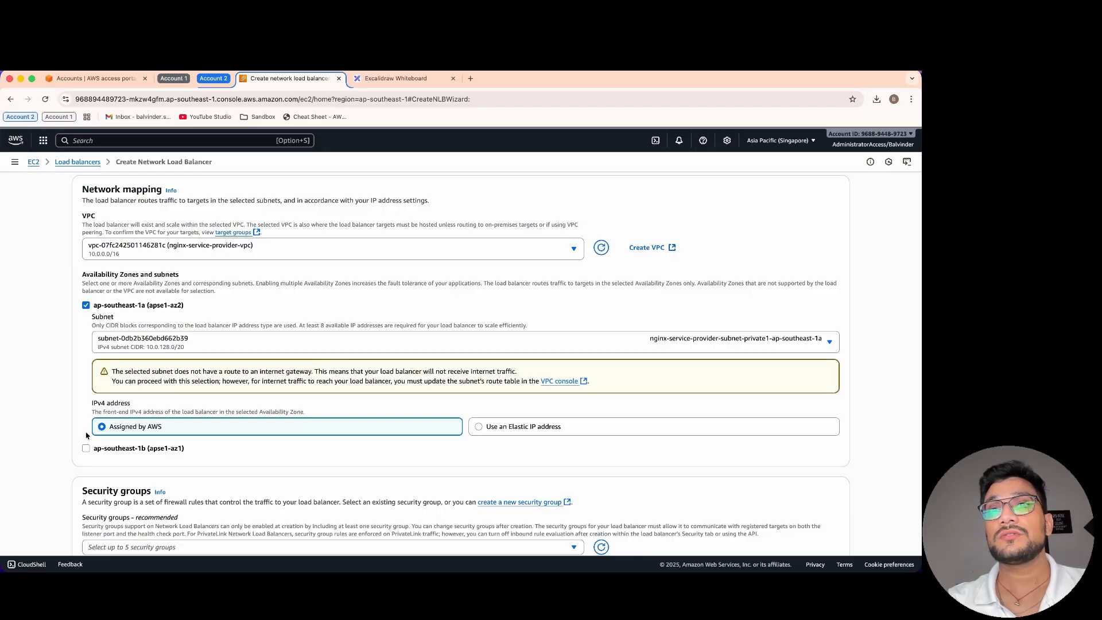
pyautogui.click(86, 448)
pyautogui.click(225, 343)
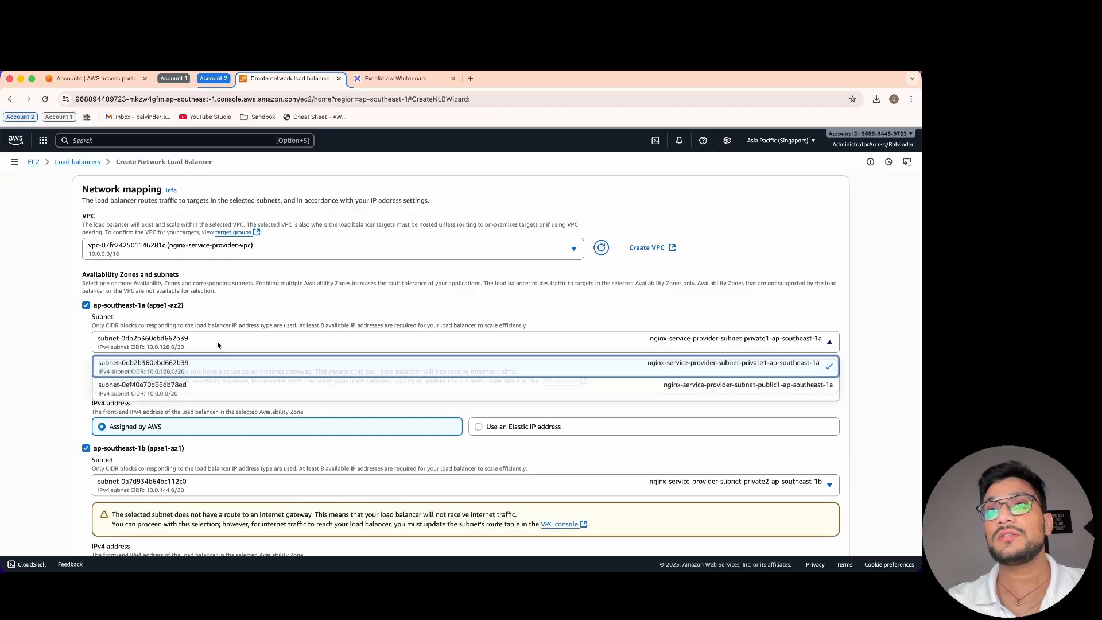
pyautogui.click(692, 364)
pyautogui.scroll(-5, 566, 416)
pyautogui.click(712, 340)
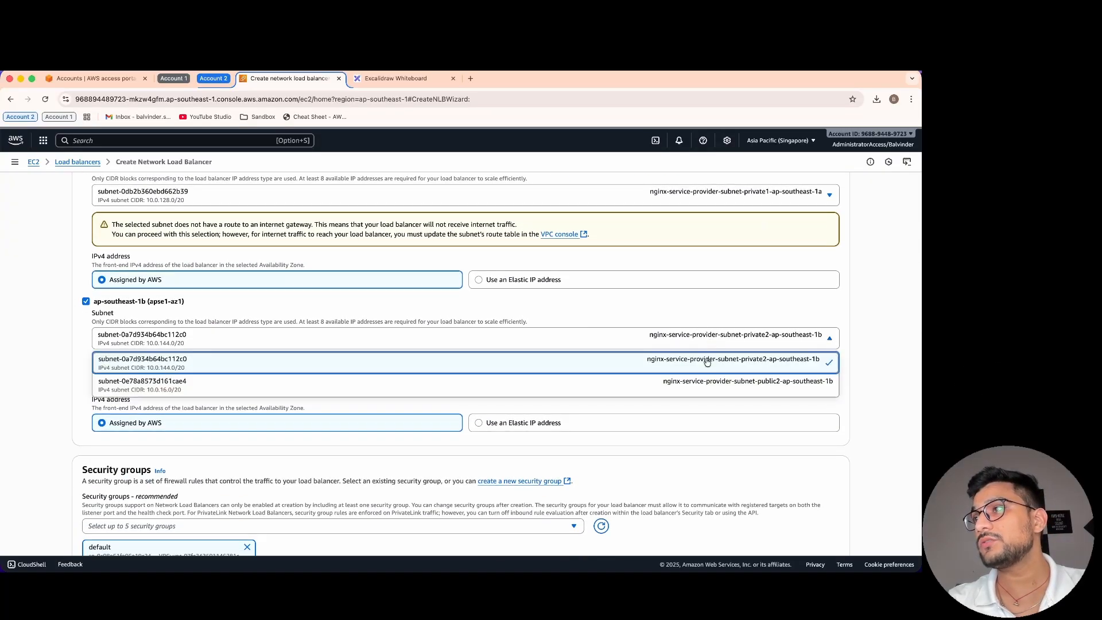
pyautogui.click(707, 361)
pyautogui.scroll(-3, 514, 362)
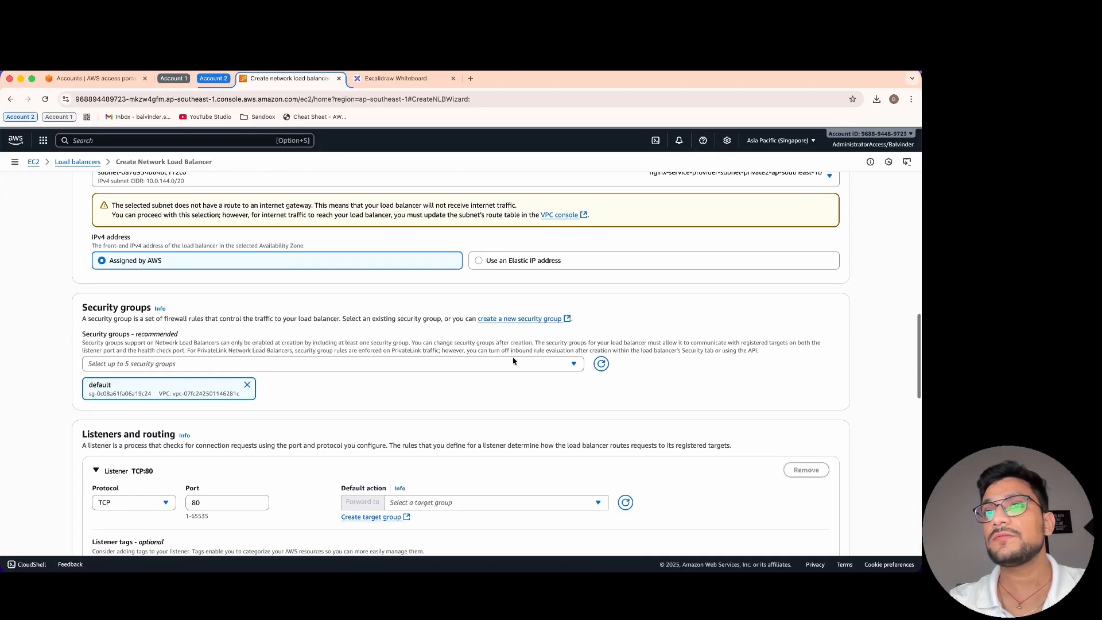
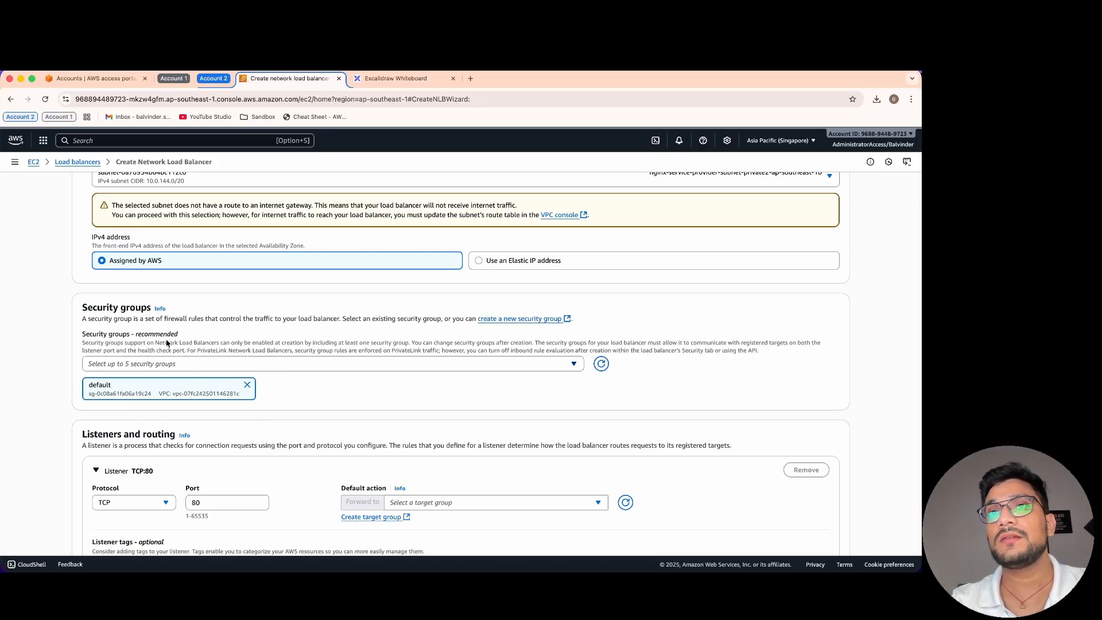
# Check the target groups available for the TCP:80 listener and open the target group creation form in a new tab.
pyautogui.scroll(-3, 275, 379)
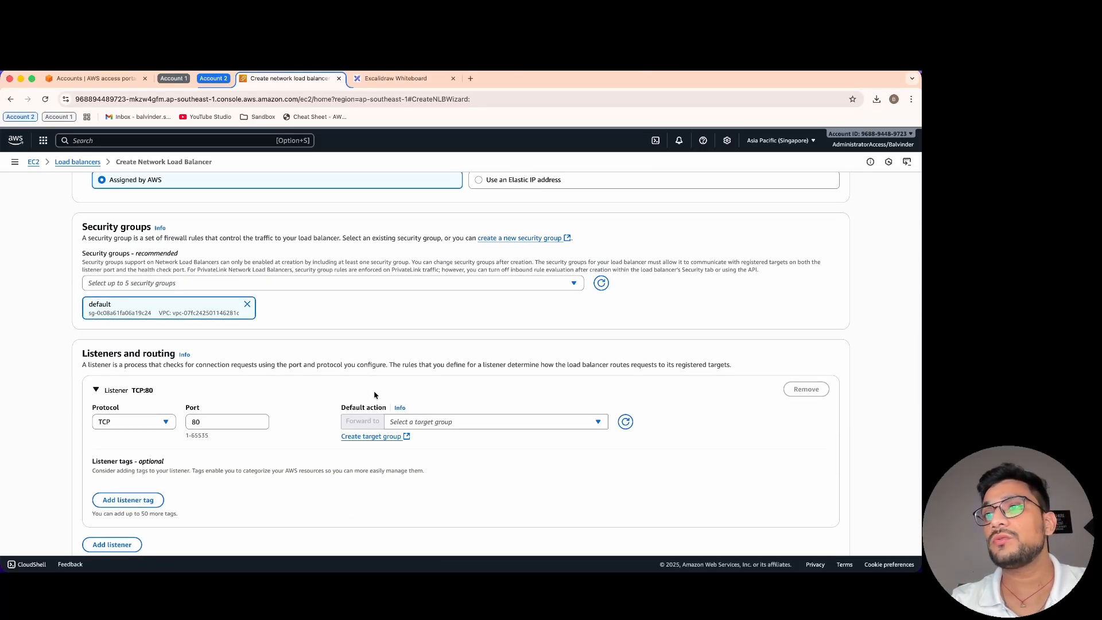
pyautogui.scroll(-3, 302, 432)
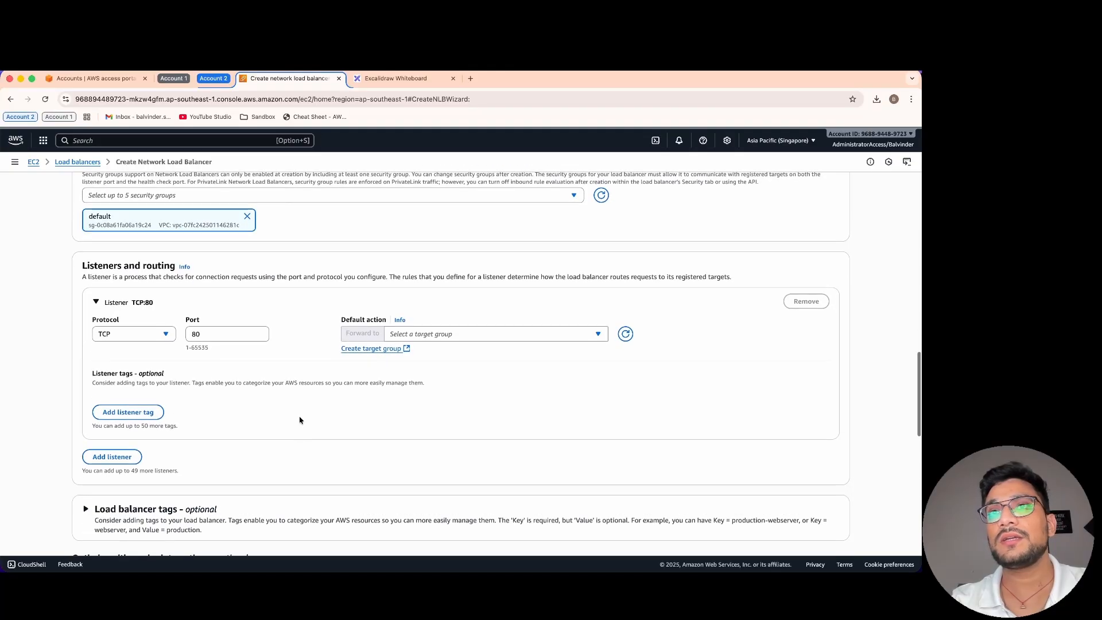
pyautogui.click(450, 335)
pyautogui.click(477, 404)
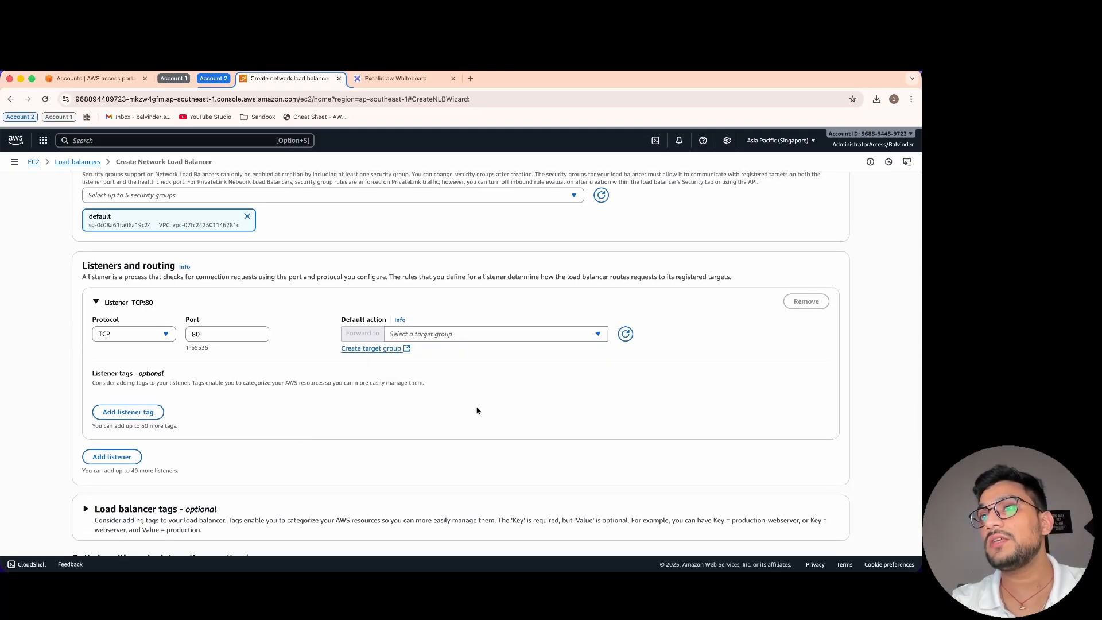
pyautogui.keyDown('super'); pyautogui.click(402, 348); pyautogui.keyUp('super')
pyautogui.click(396, 78)
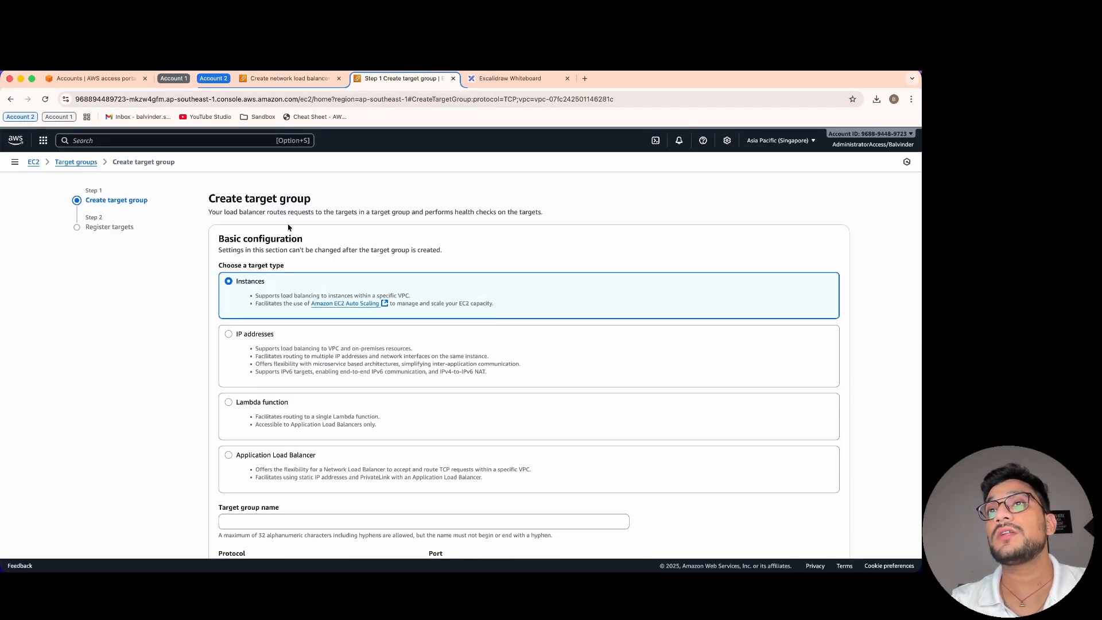
# Review the target types against the Nginx and ALB targets in the Excalidraw diagram, keeping Instances as the target type.
pyautogui.scroll(-1, 315, 310)
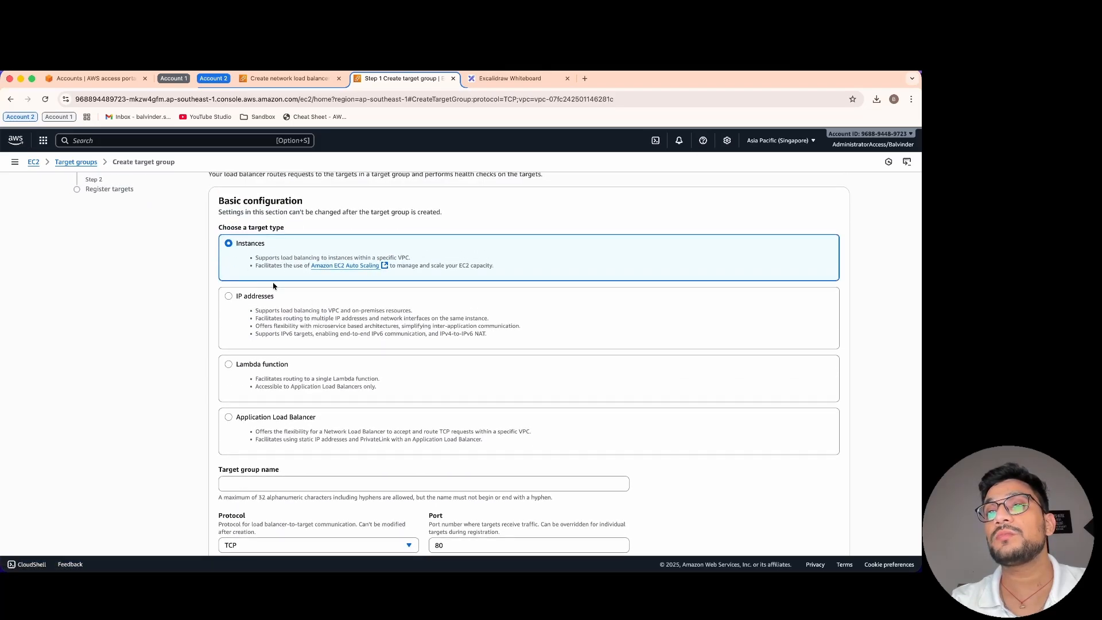
pyautogui.scroll(-2, 274, 287)
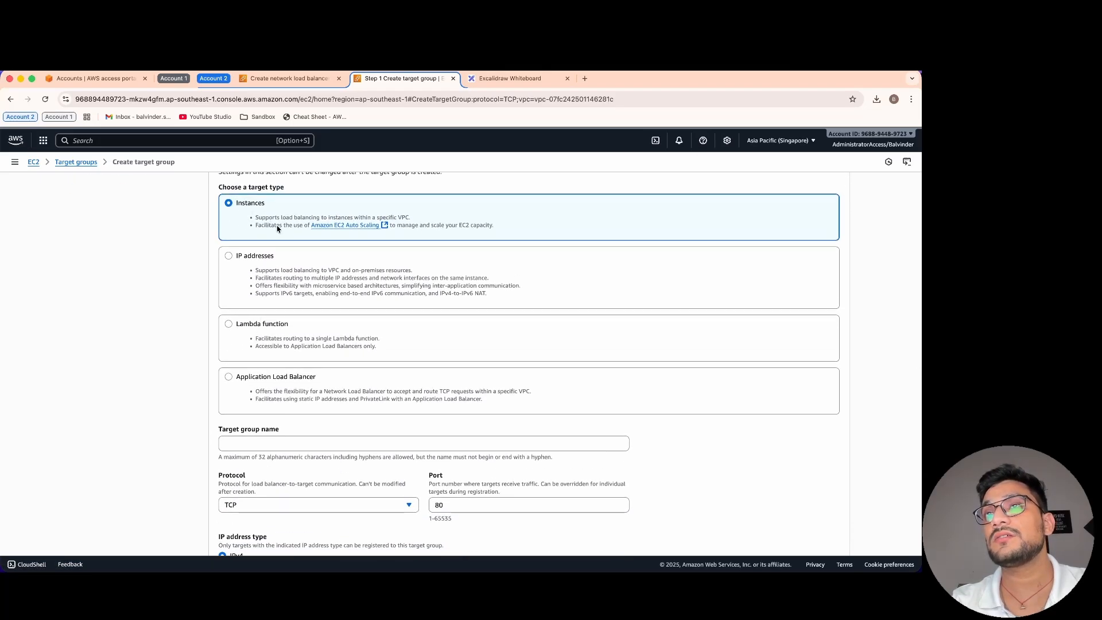
pyautogui.moveTo(261, 191); pyautogui.dragTo(293, 191)
pyautogui.click(323, 192)
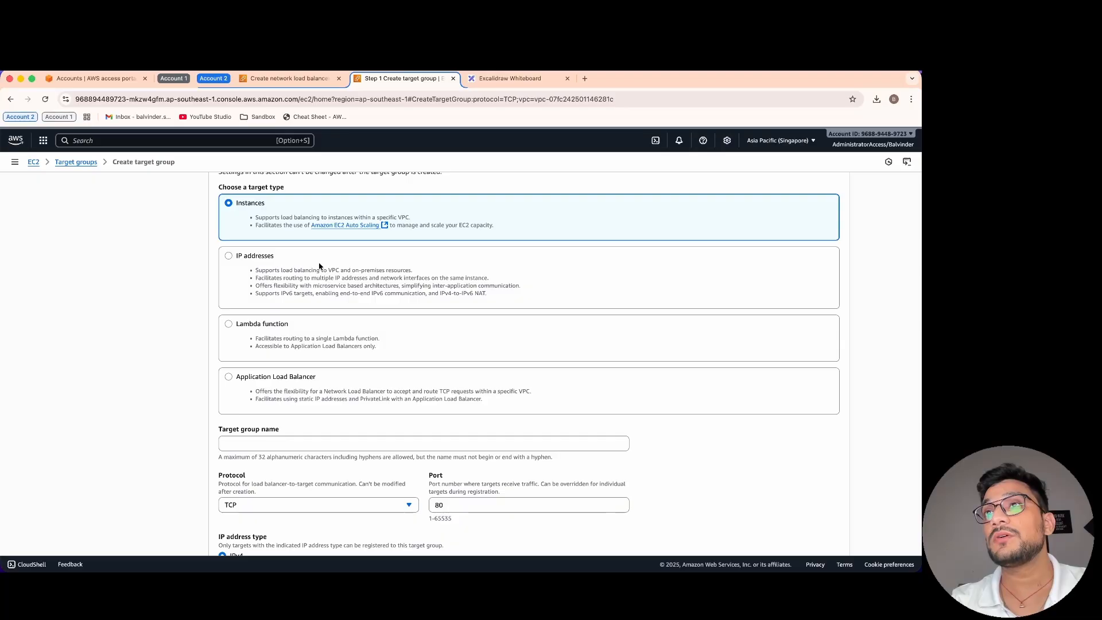
pyautogui.click(505, 79)
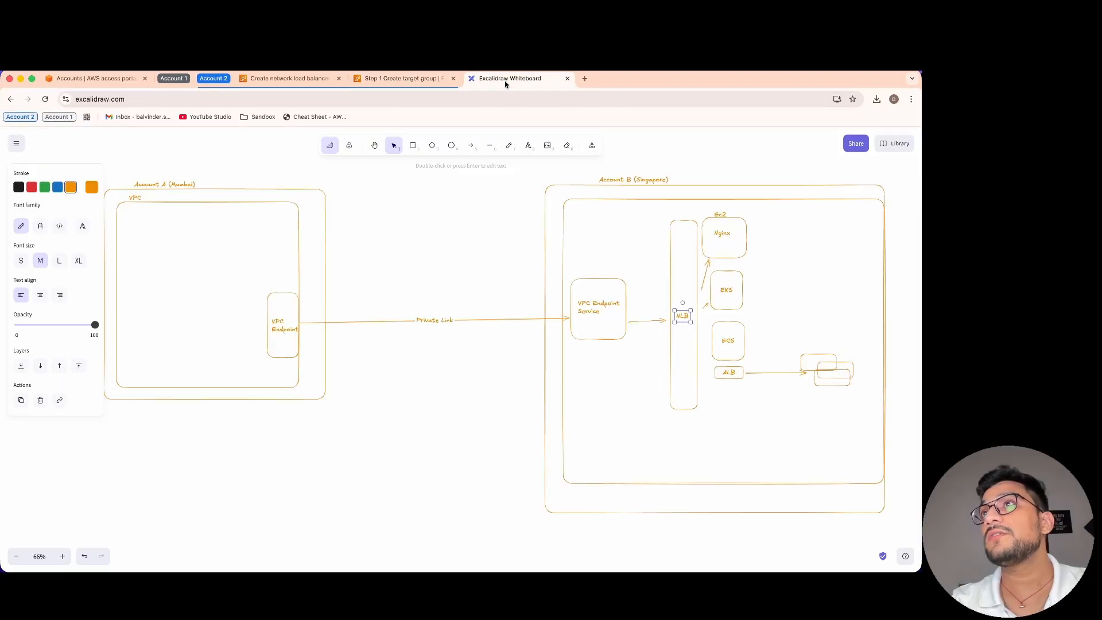
pyautogui.click(746, 248)
pyautogui.click(740, 378)
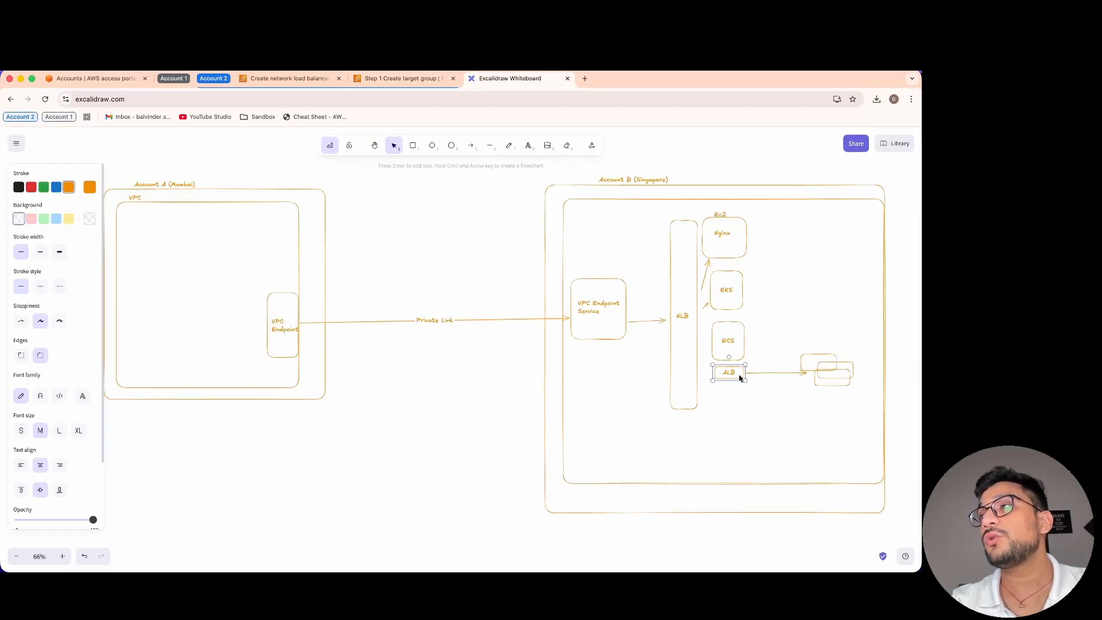
pyautogui.click(377, 84)
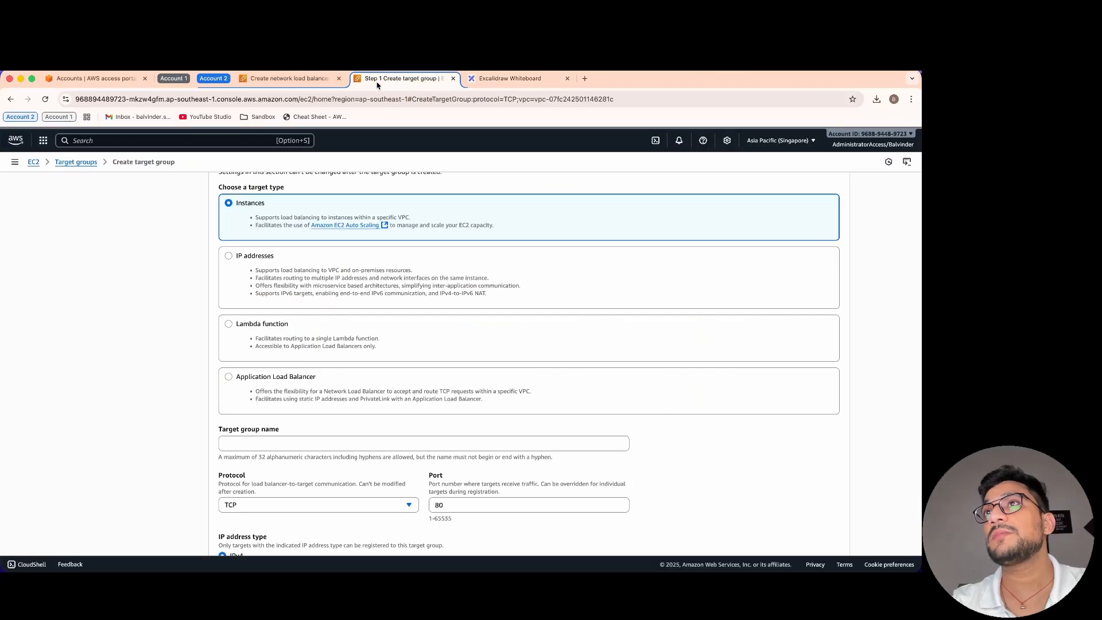
pyautogui.click(277, 377)
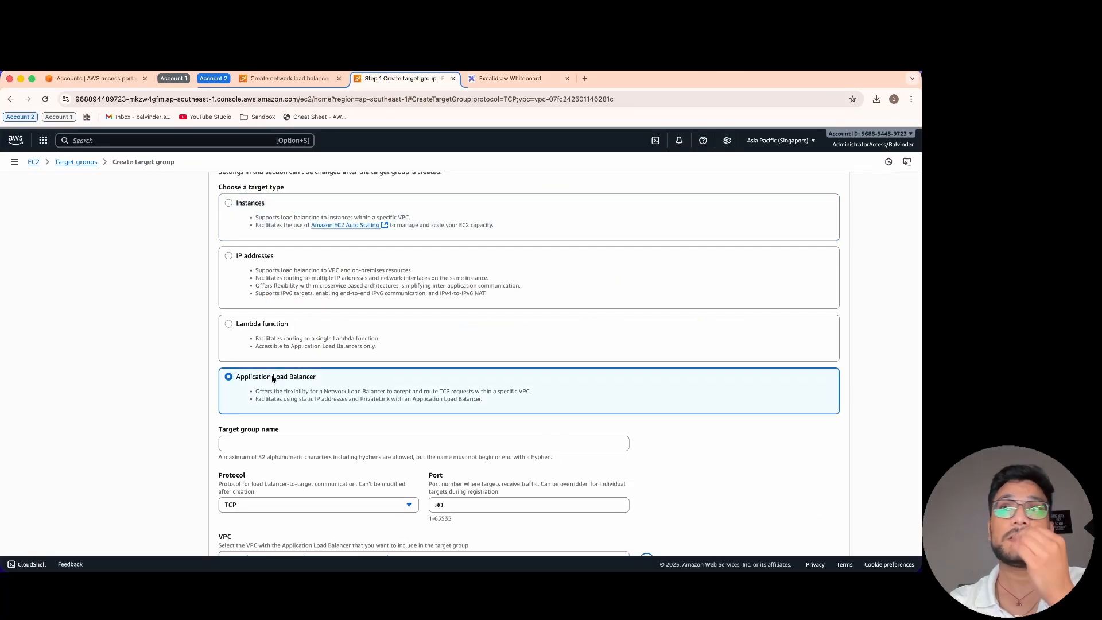
pyautogui.click(278, 226)
# Name the target group nginx-ec2-machine, keep its default protocol, VPC and health check settings, and proceed to registering targets.
pyautogui.scroll(-5, 278, 241)
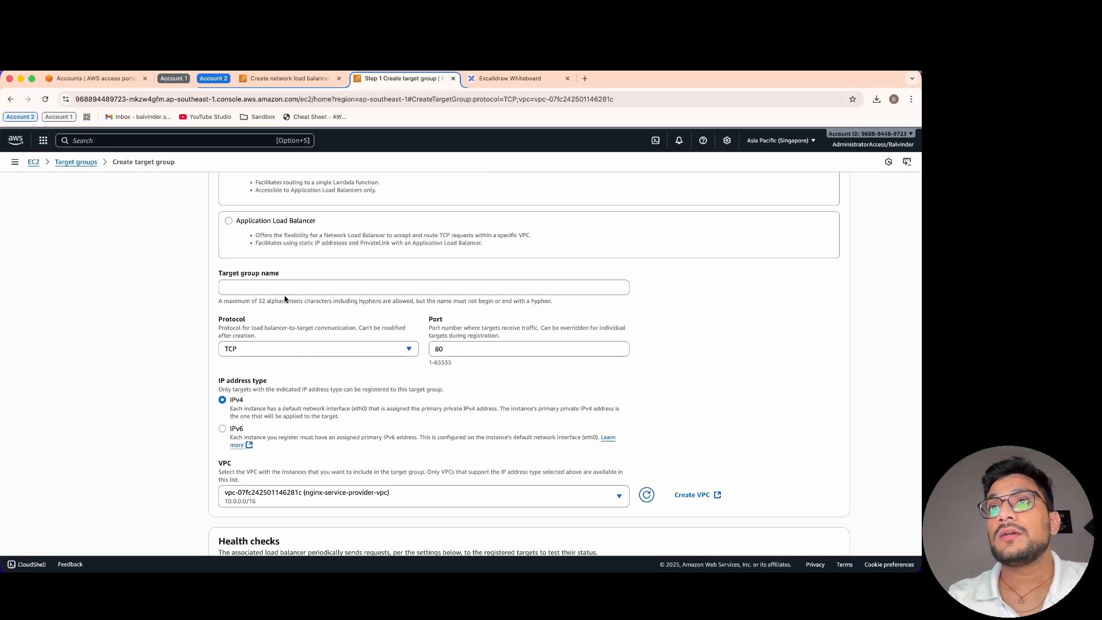
pyautogui.click(298, 285)
pyautogui.write('nginx-ec2-machine')
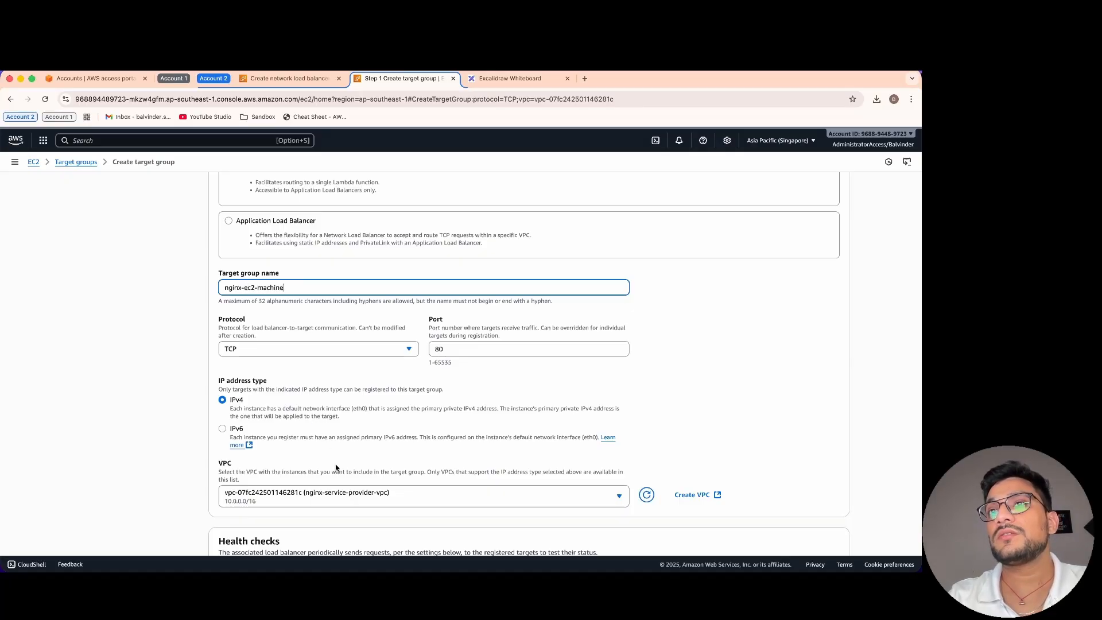
pyautogui.scroll(-5, 337, 467)
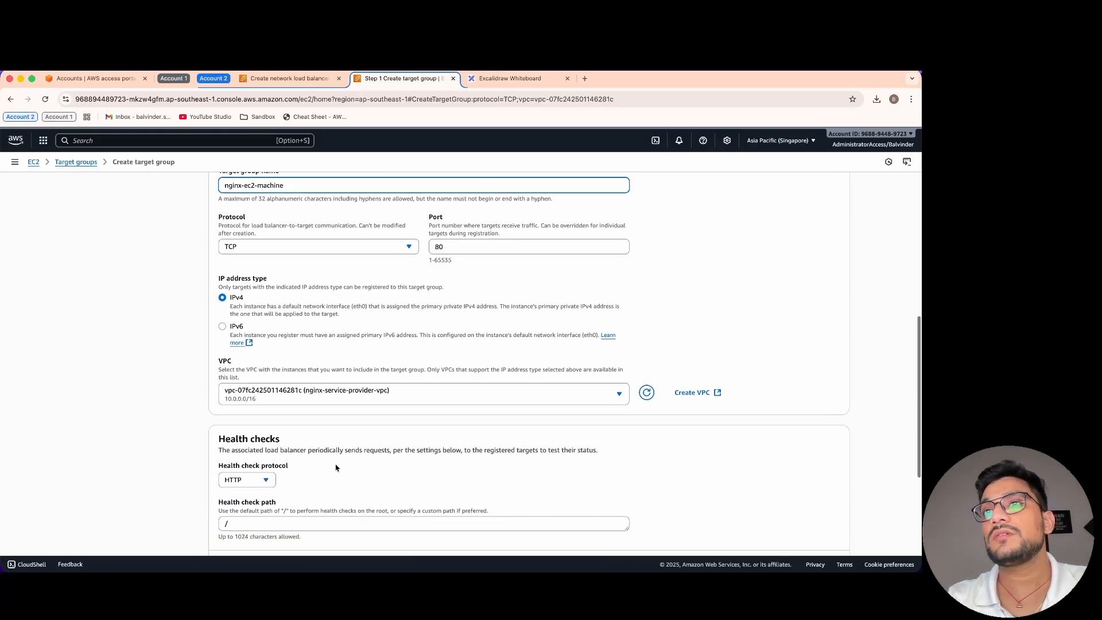
pyautogui.click(304, 294)
pyautogui.click(299, 338)
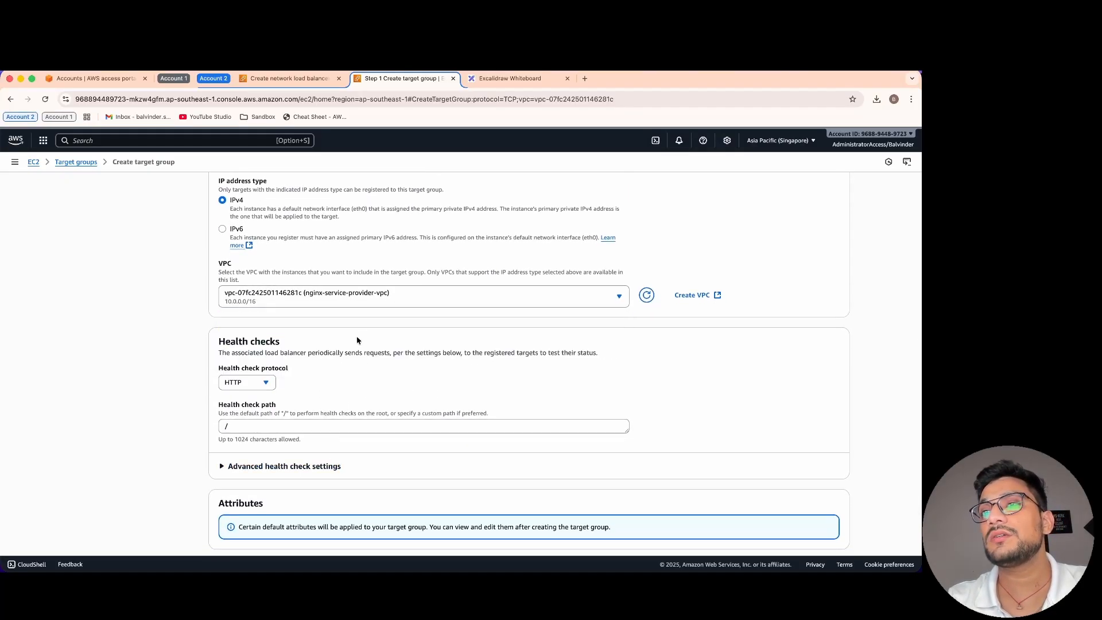
pyautogui.scroll(-3, 401, 368)
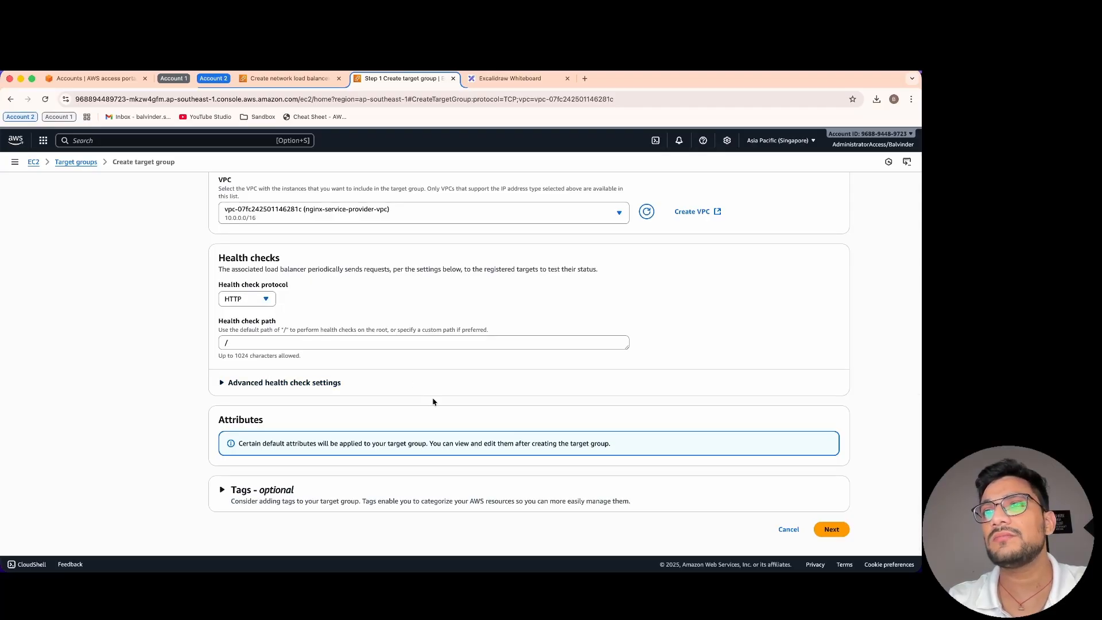
pyautogui.click(822, 529)
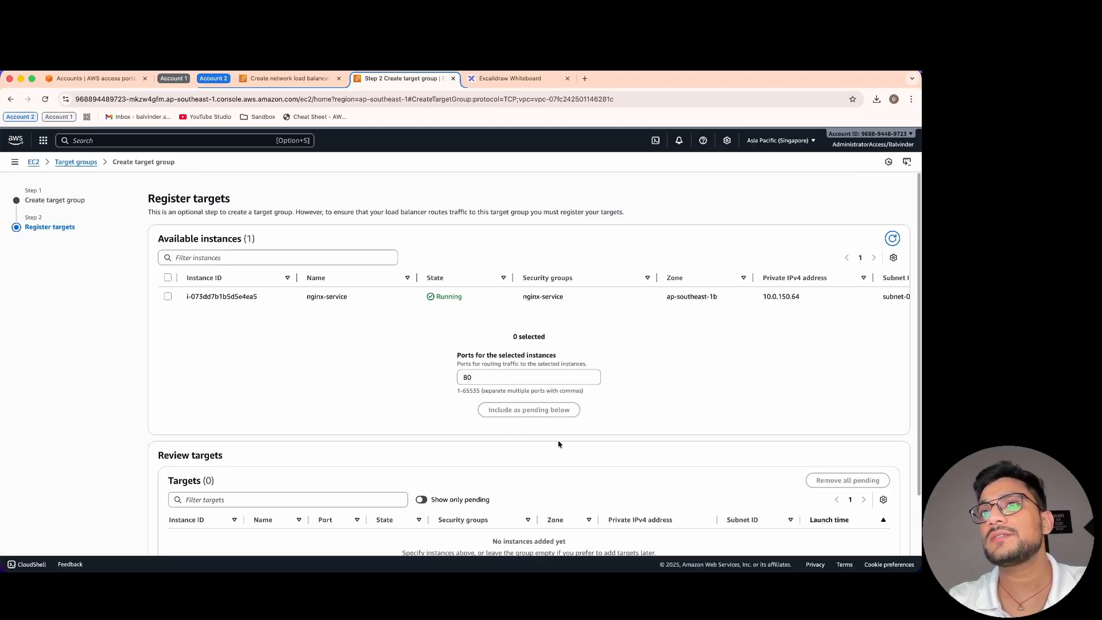
# Add the nginx-service instance as a pending target on port 80 and create the target group.
pyautogui.click(168, 296)
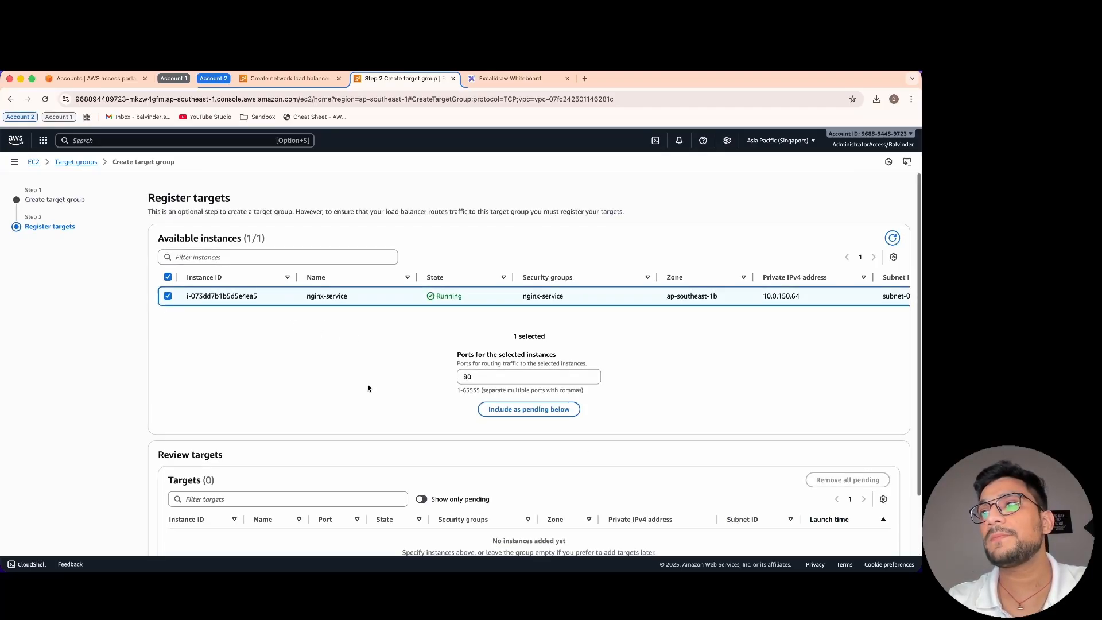
pyautogui.scroll(-2, 366, 387)
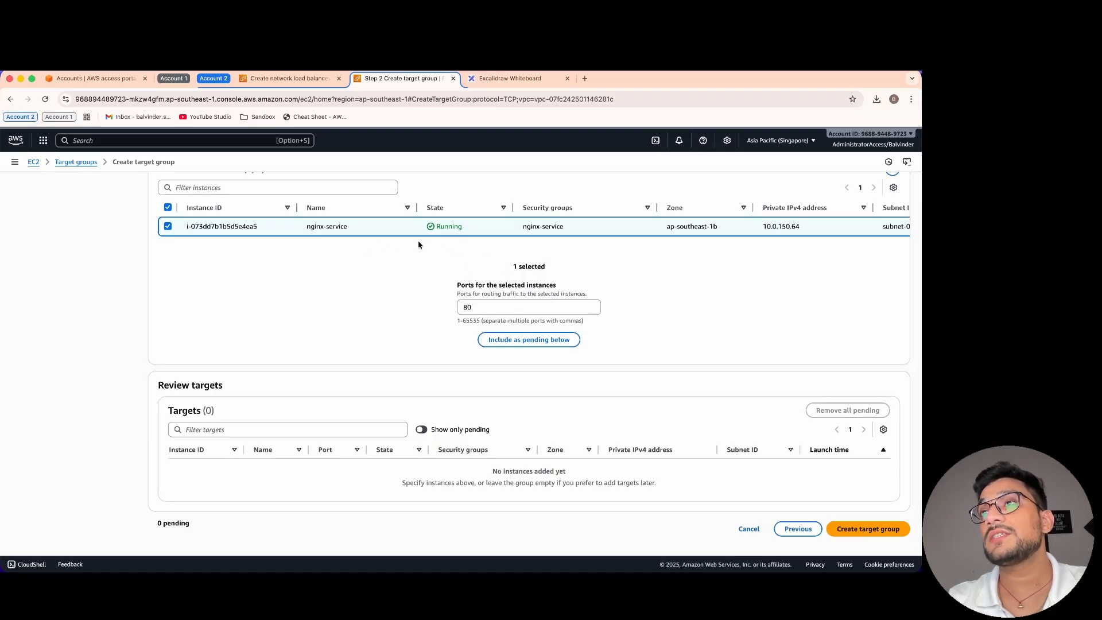
pyautogui.click(474, 305)
pyautogui.click(350, 305)
pyautogui.click(521, 309)
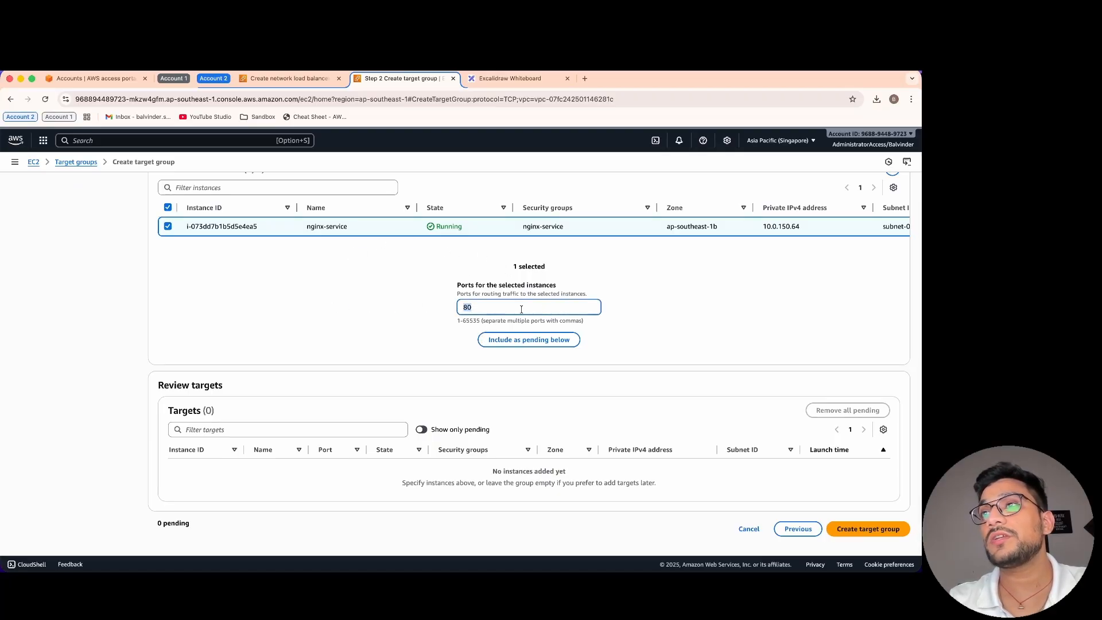
pyautogui.click(546, 341)
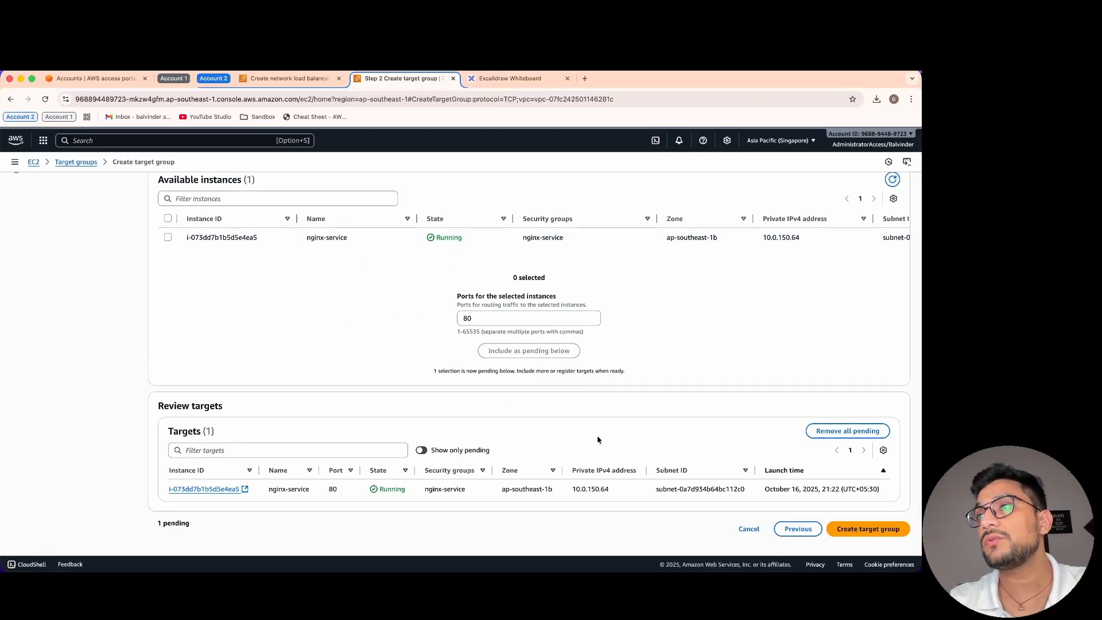
pyautogui.click(877, 527)
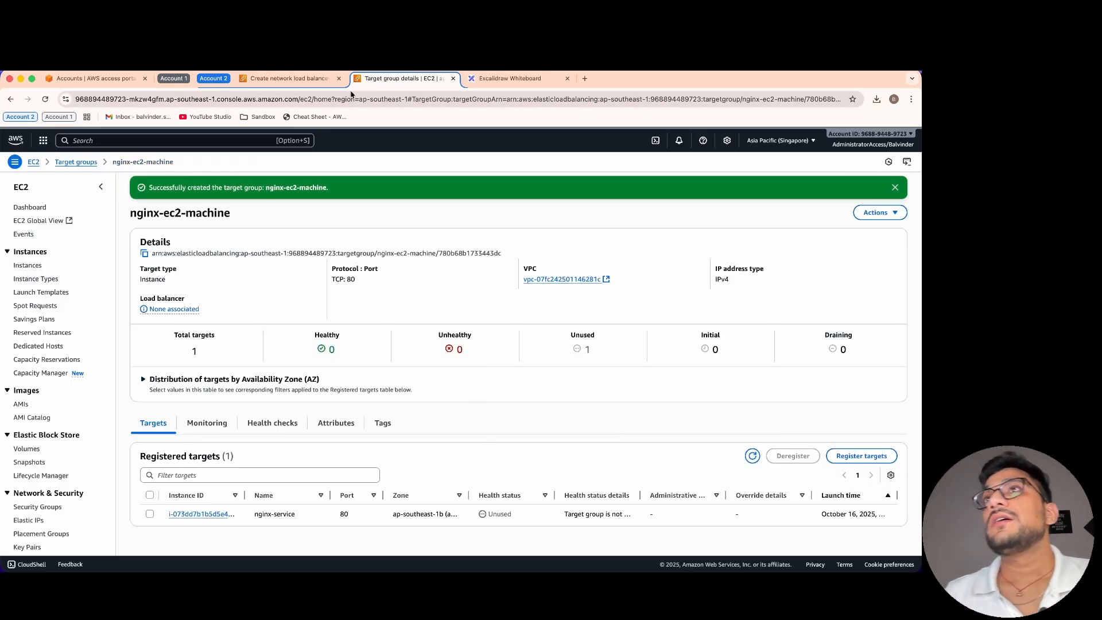
# Return to the Network Load Balancer form and forward the TCP:80 listener to the nginx-ec2-machine target group.
pyautogui.click(289, 78)
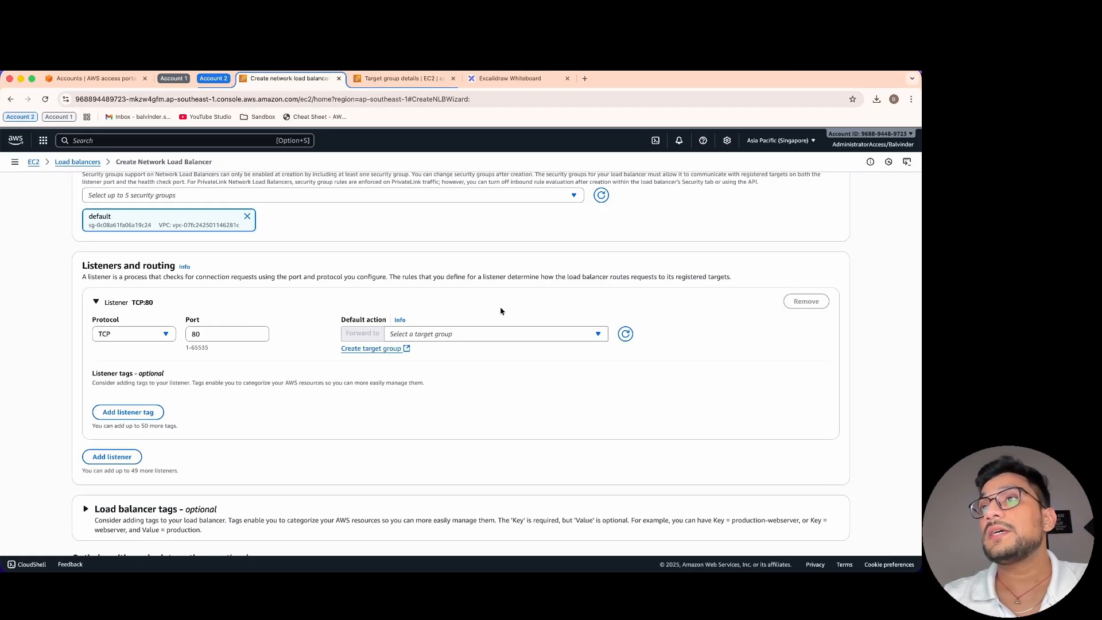
pyautogui.click(625, 333)
pyautogui.click(571, 333)
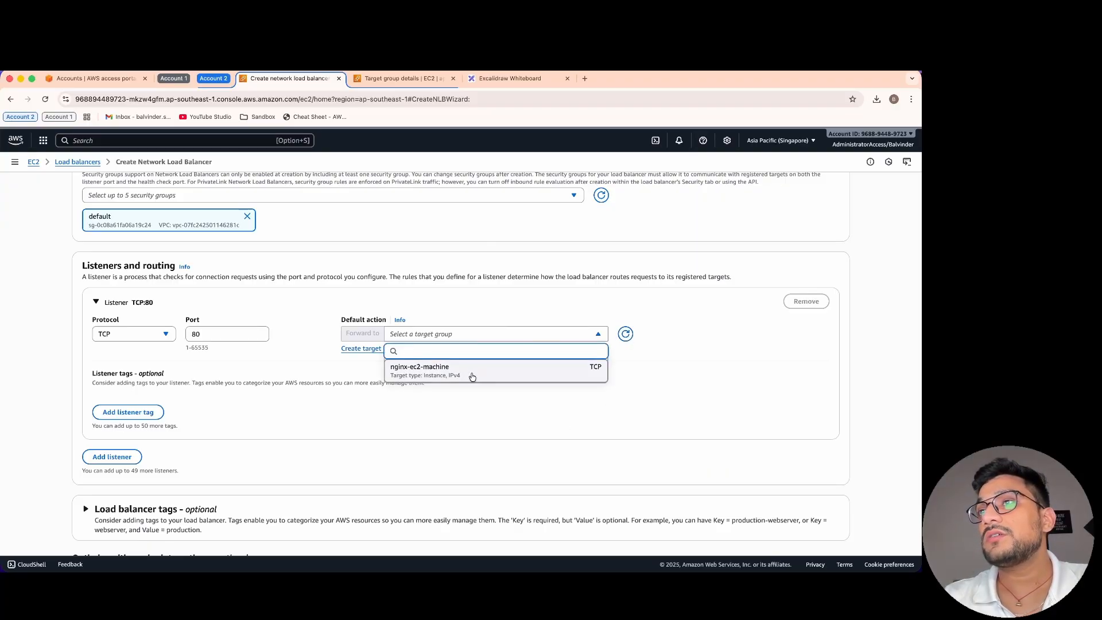
pyautogui.click(472, 372)
# Review the remaining settings and summary, create the nginx-service load balancer, and refresh its details.
pyautogui.scroll(-3, 476, 431)
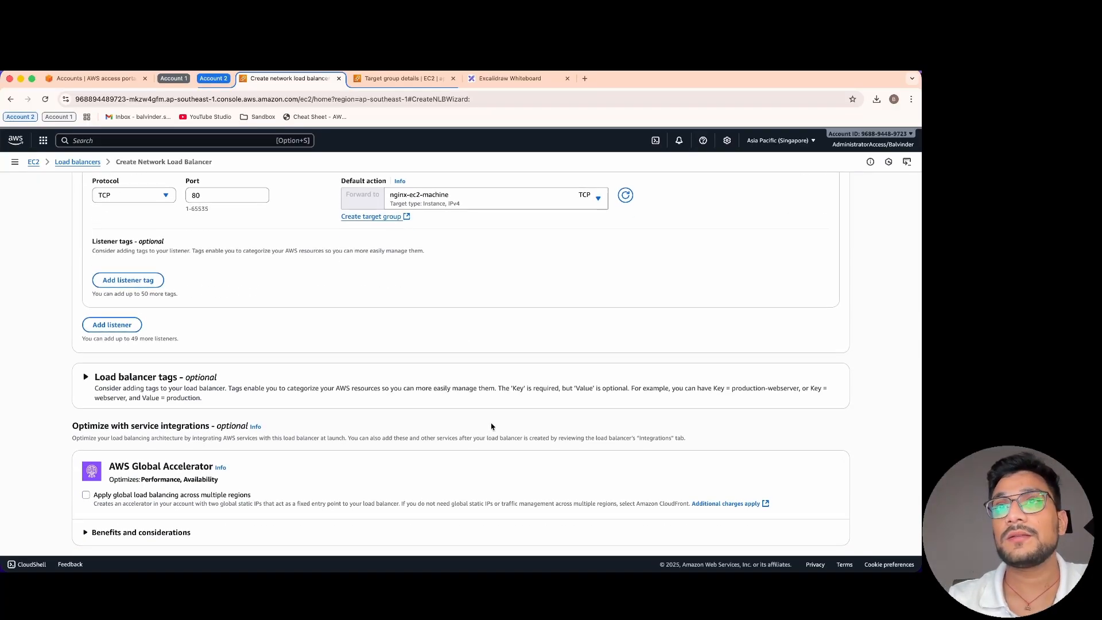
pyautogui.scroll(-2, 344, 418)
pyautogui.scroll(3, 344, 417)
pyautogui.scroll(-5, 346, 420)
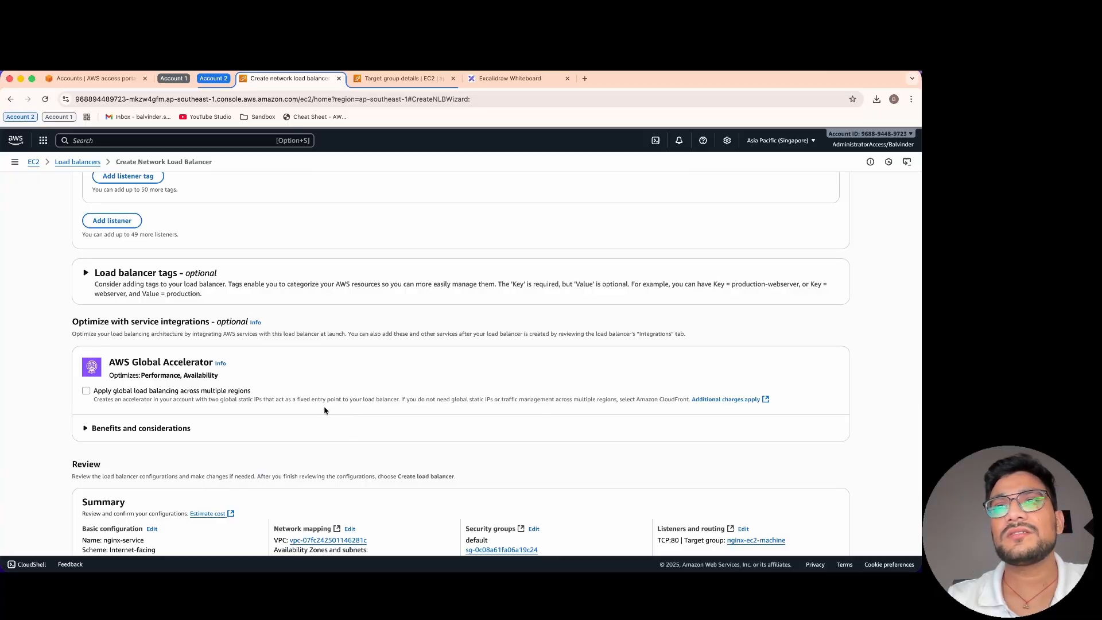
pyautogui.scroll(-5, 324, 410)
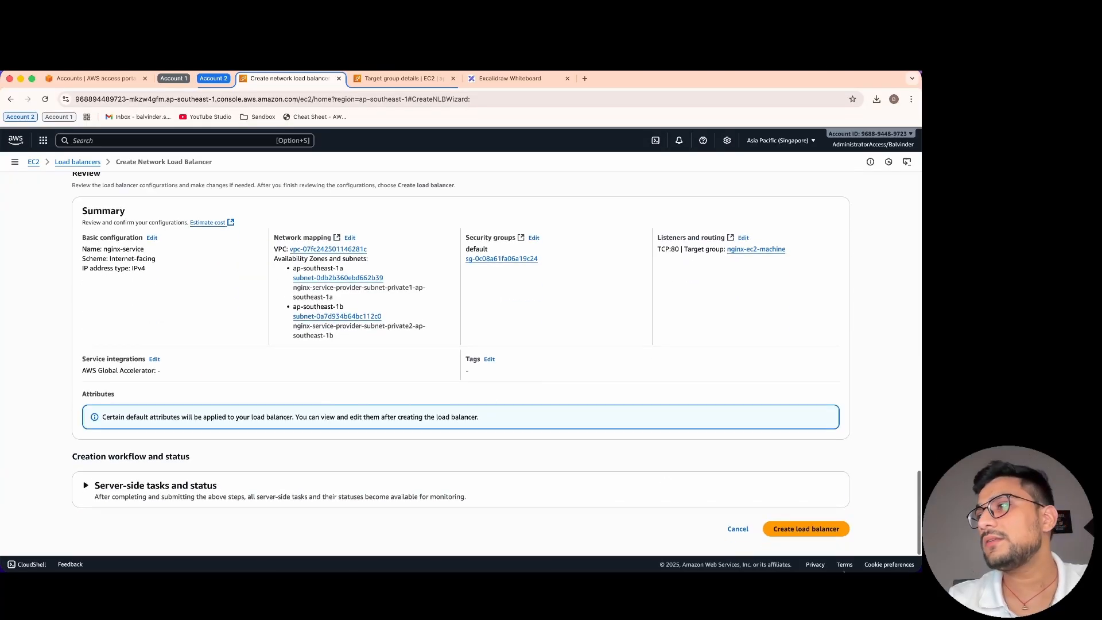
pyautogui.click(806, 529)
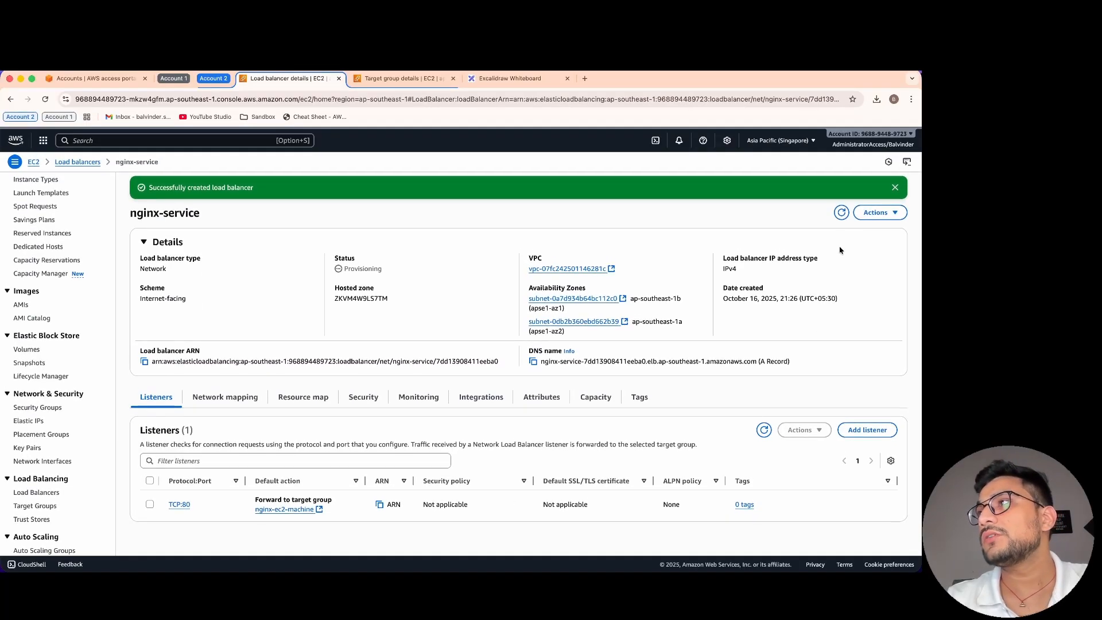
pyautogui.click(842, 213)
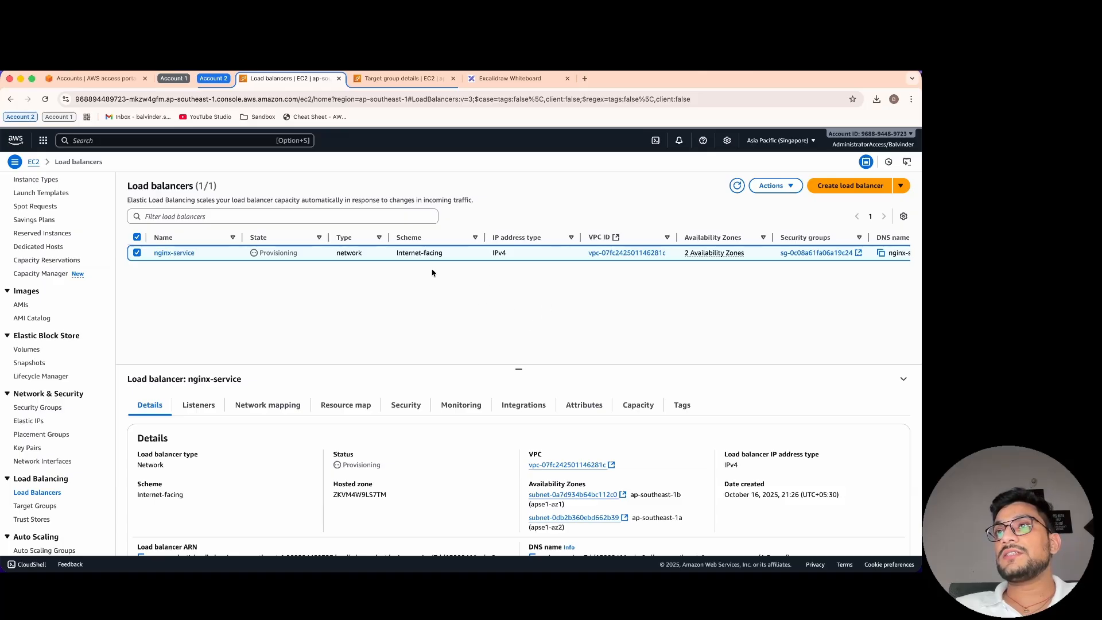
# Check the scheme of the nginx-service load balancer and delete this internet-facing load balancer, entering confirm as consent.
pyautogui.moveTo(395, 253); pyautogui.dragTo(448, 255)
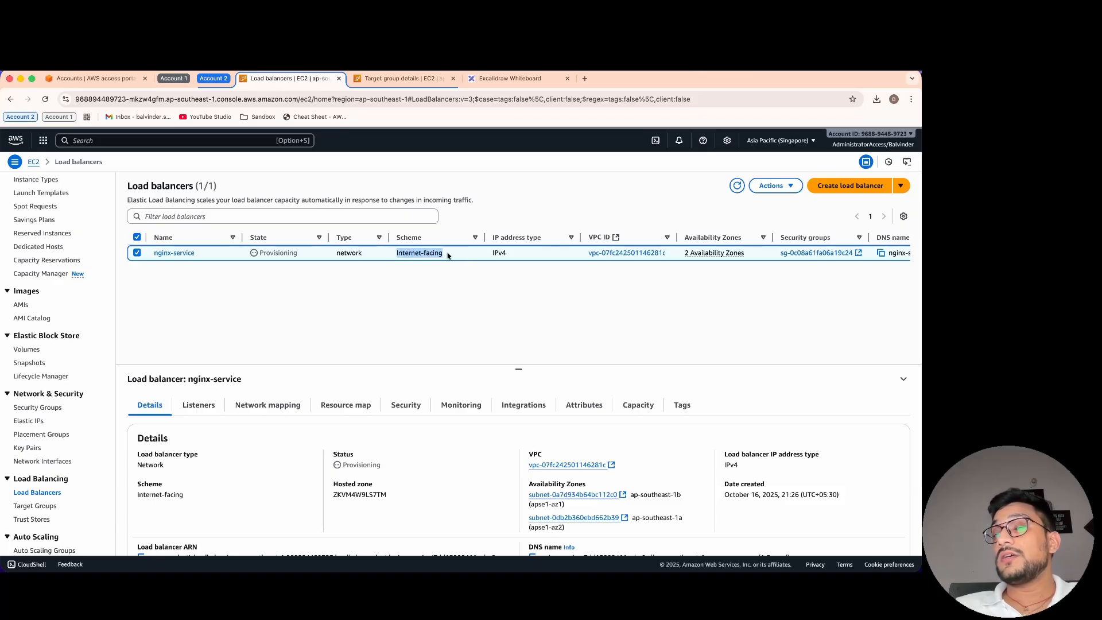
pyautogui.click(446, 317)
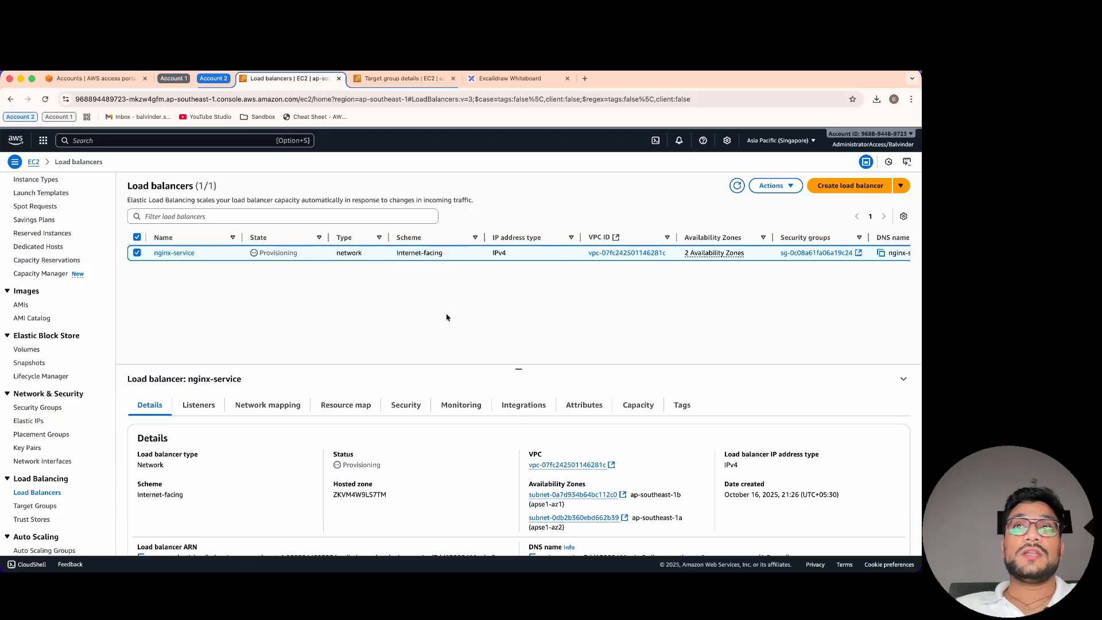
pyautogui.tripleClick(408, 253)
pyautogui.click(442, 333)
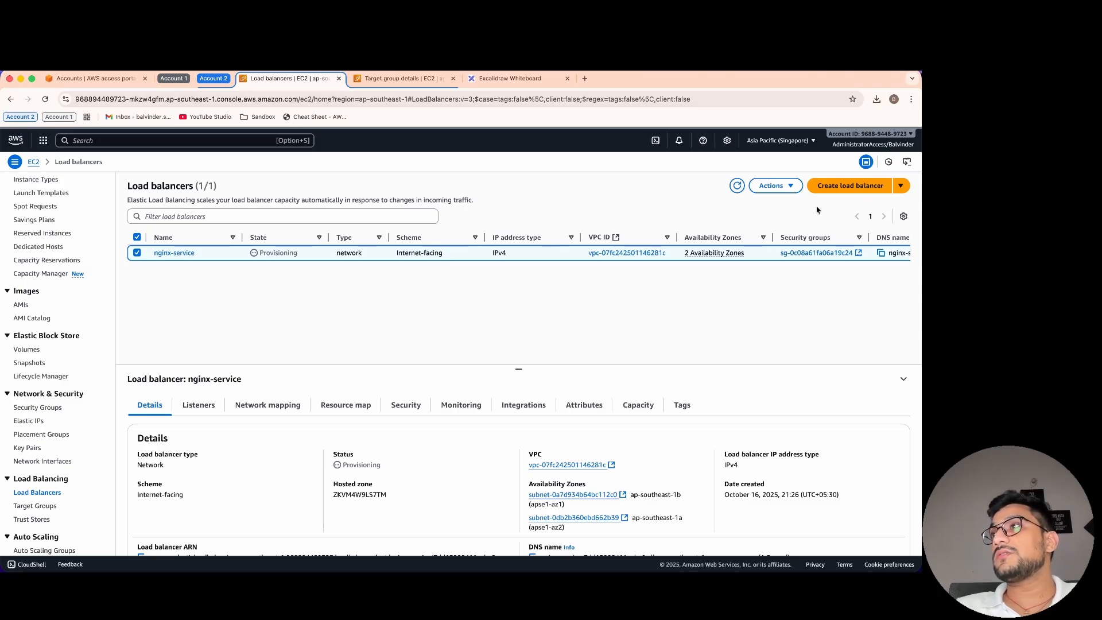
pyautogui.click(775, 185)
pyautogui.click(787, 316)
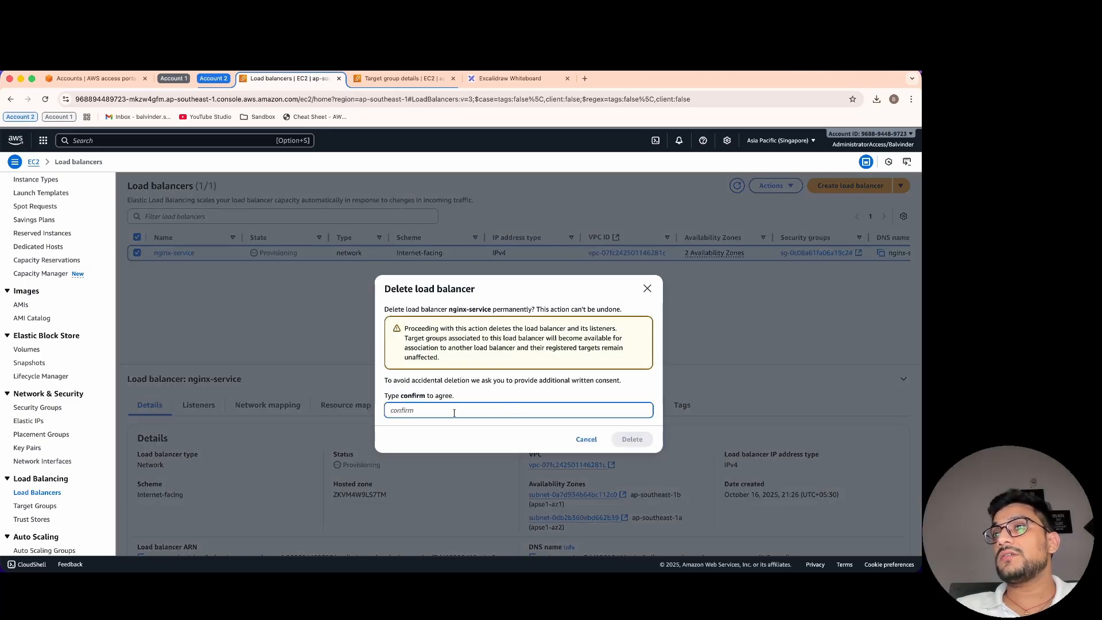
pyautogui.write('confir')
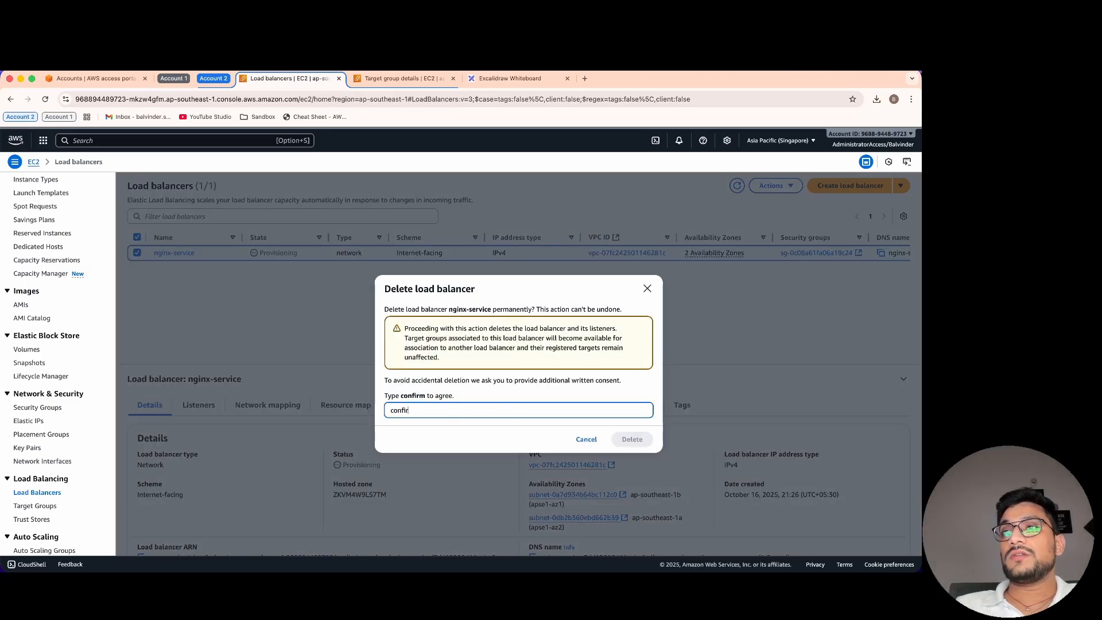
pyautogui.write('m')
pyautogui.click(631, 439)
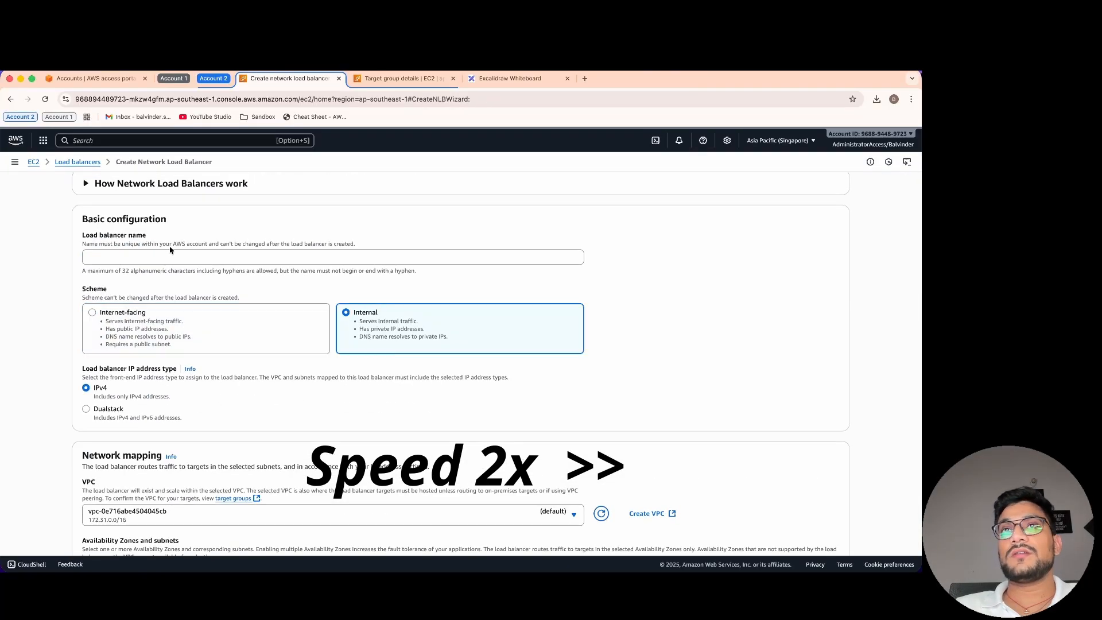
# Create an internal Network Load Balancer named nginx-service in nginx-service-provider-vpc, forwarding TCP:80 to nginx-ec2-machine.
pyautogui.scroll(-4, 550, 318)
pyautogui.scroll(5, 550, 317)
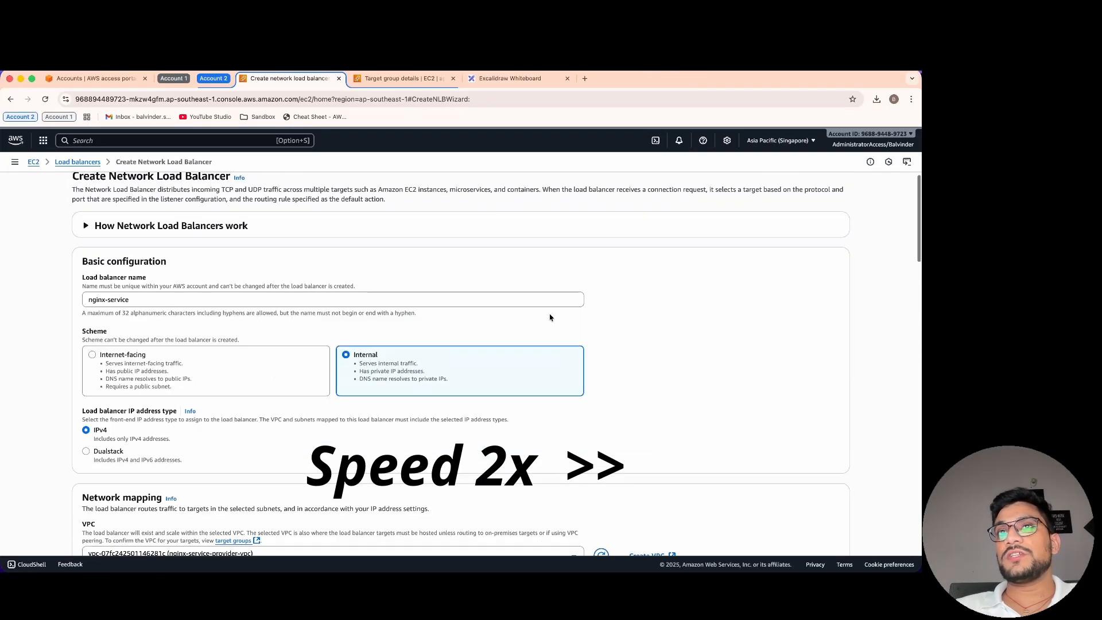
pyautogui.scroll(-15, 550, 317)
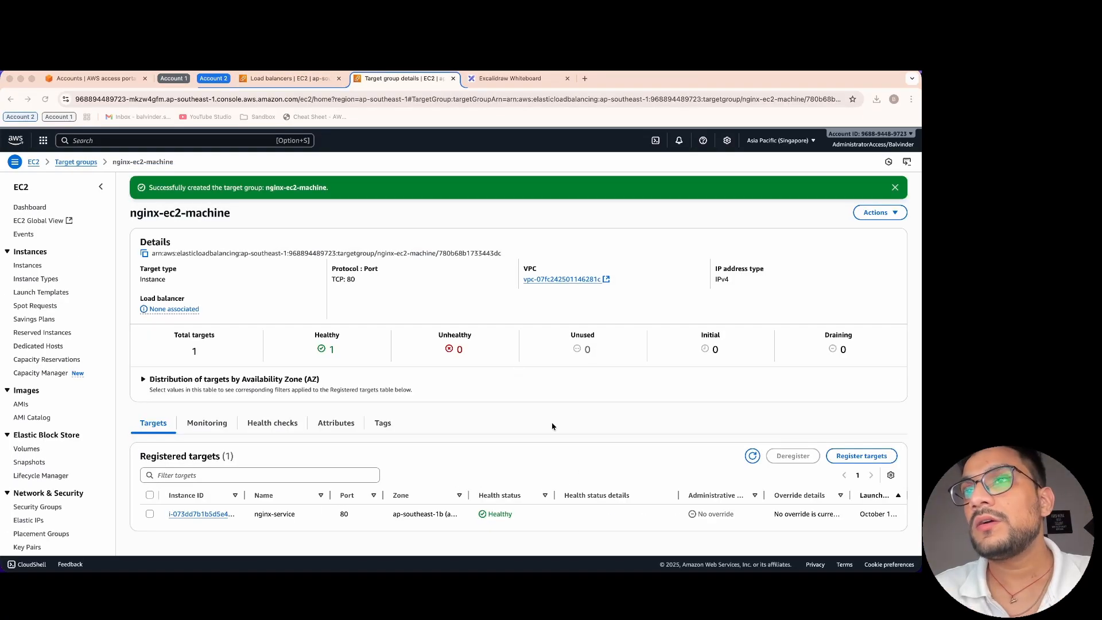
# Check the health status of the registered nginx-service target and the state of the nginx-service load balancer.
pyautogui.doubleClick(498, 515)
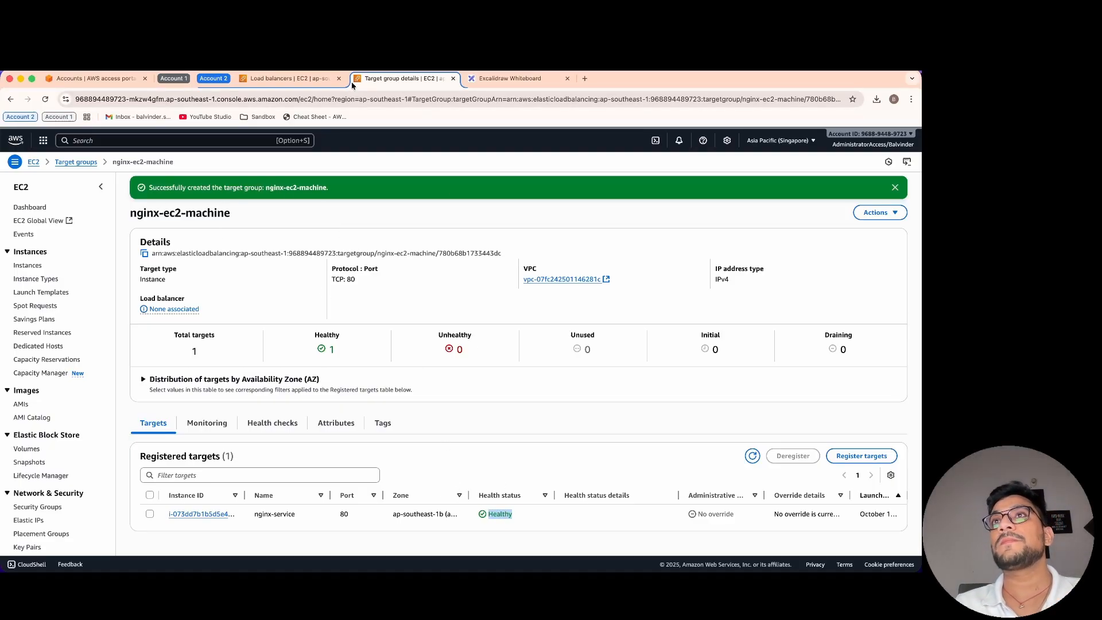
pyautogui.click(287, 78)
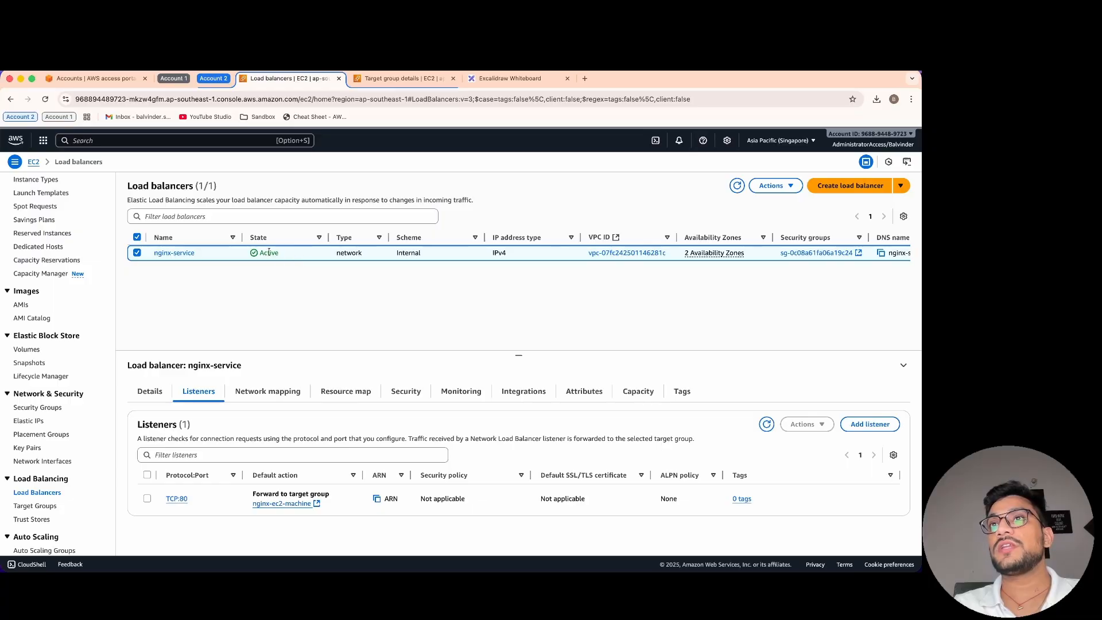
# Review the NLB and VPC Endpoint Service blocks of Account B in the Excalidraw diagram.
pyautogui.click(520, 79)
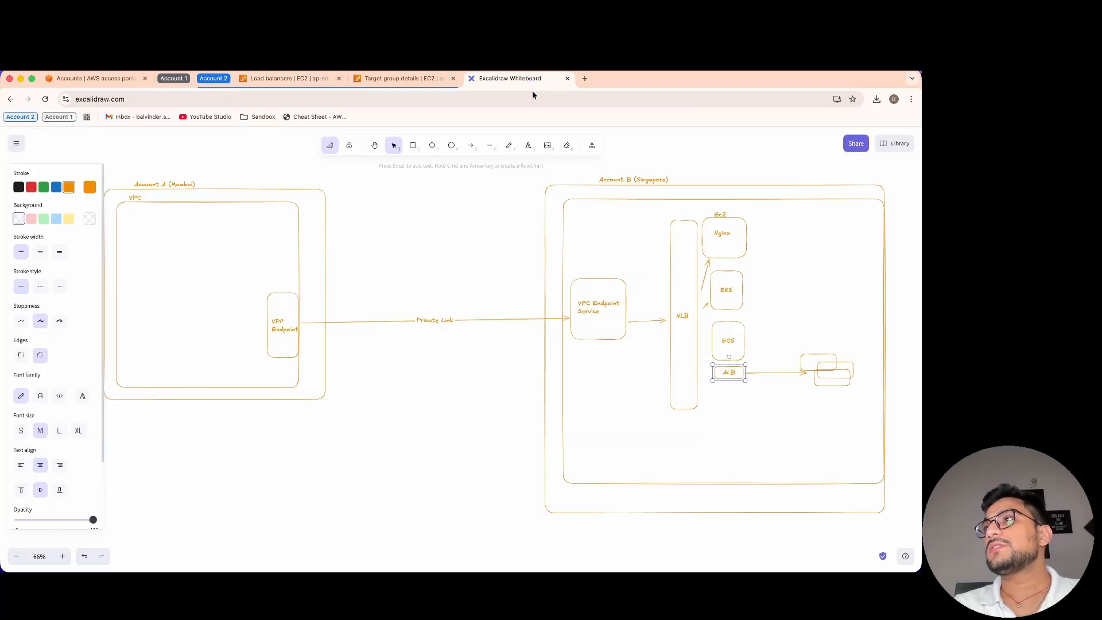
pyautogui.click(700, 231)
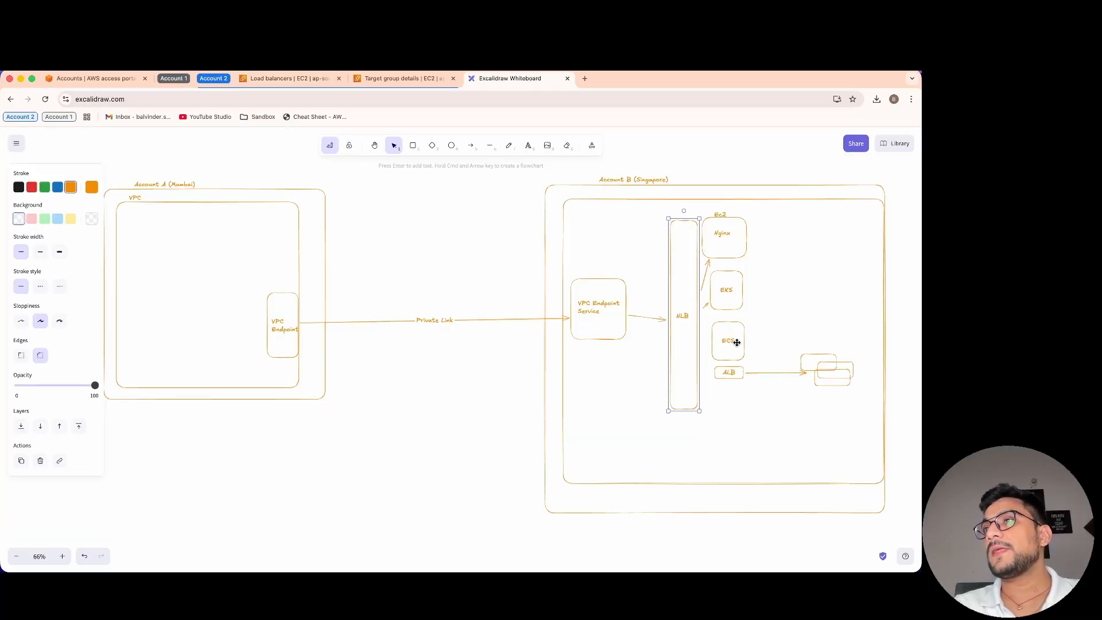
pyautogui.click(615, 338)
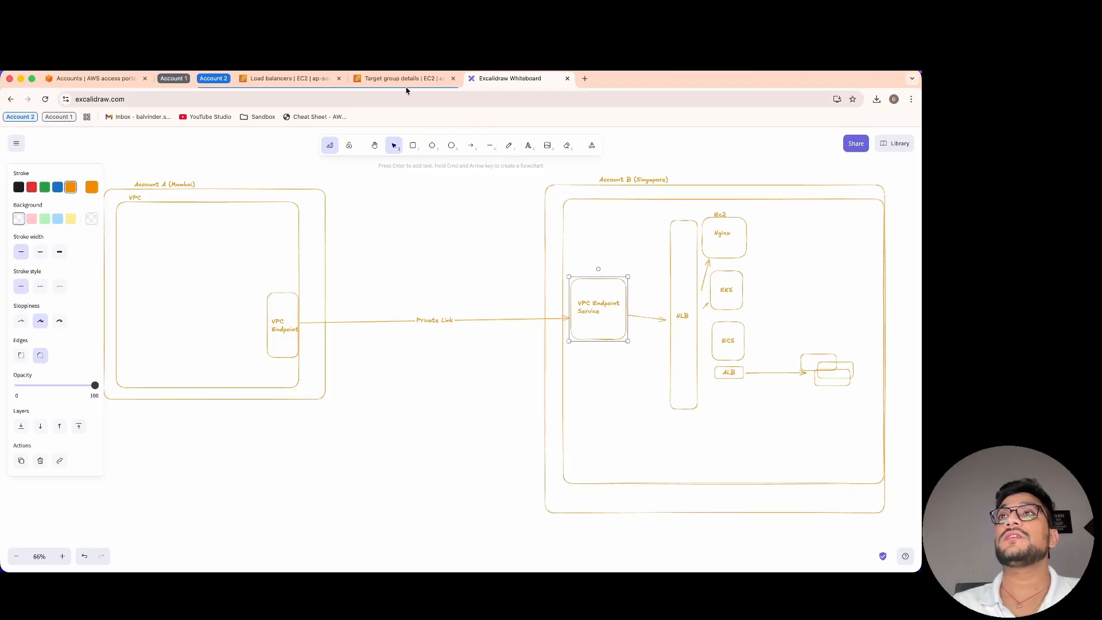
# Open the VPC console of Account 2 in a new browser tab and move that tab ahead of the load balancer tab.
pyautogui.click(384, 79)
pyautogui.click(118, 140)
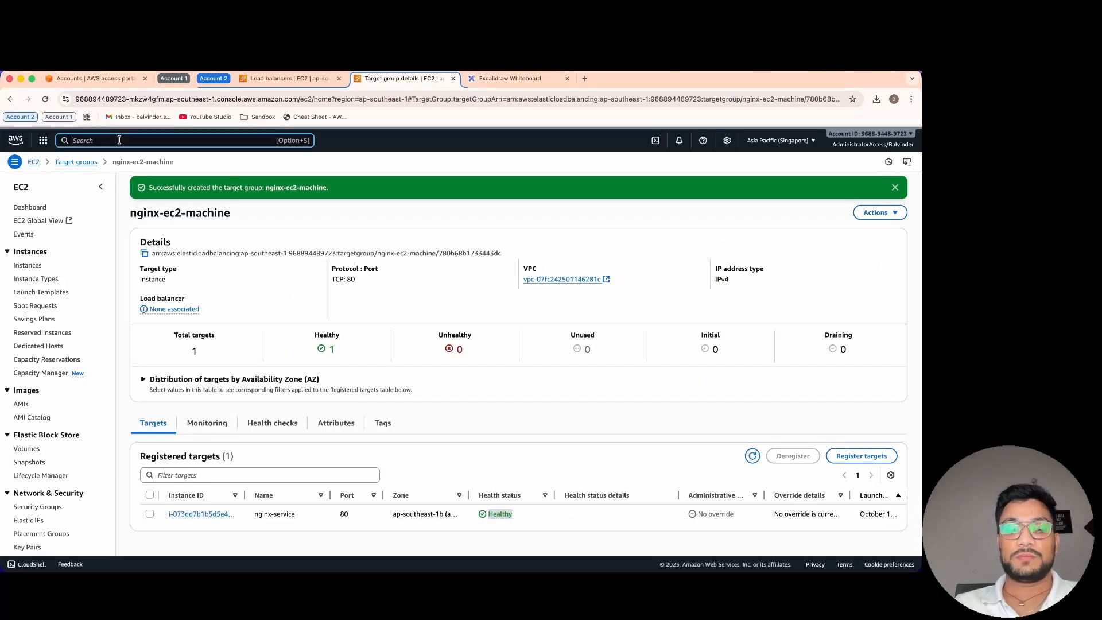
pyautogui.write('vpc')
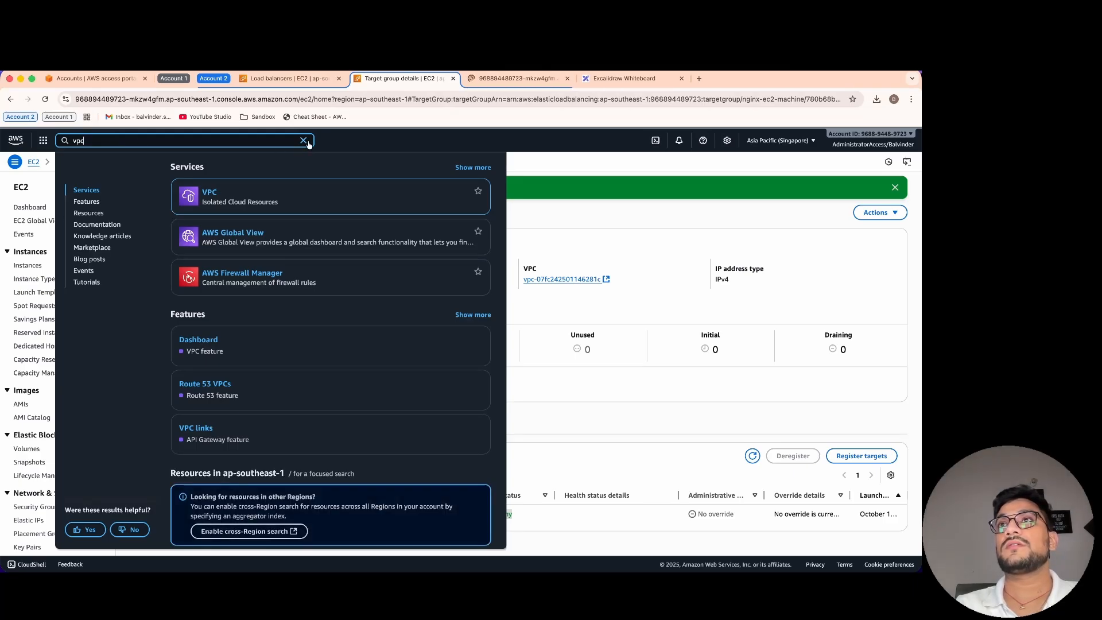
pyautogui.click(502, 81)
pyautogui.moveTo(502, 85); pyautogui.dragTo(272, 80)
# Start creating a VPC endpoint service and name it nginx-service.
pyautogui.scroll(-1, 61, 414)
pyautogui.scroll(-5, 62, 415)
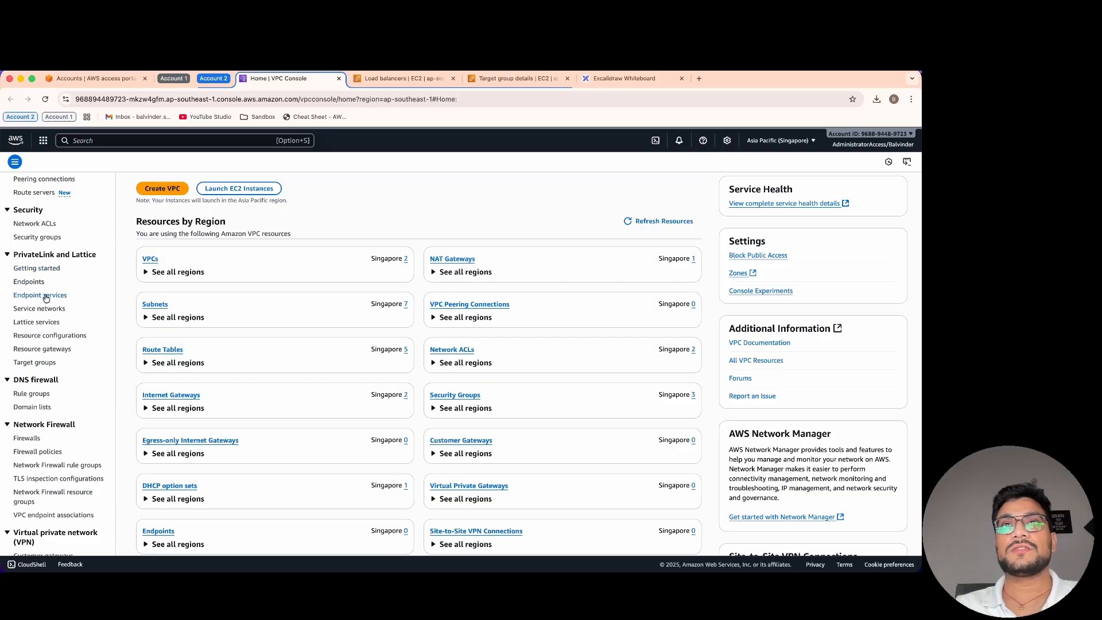
pyautogui.click(42, 297)
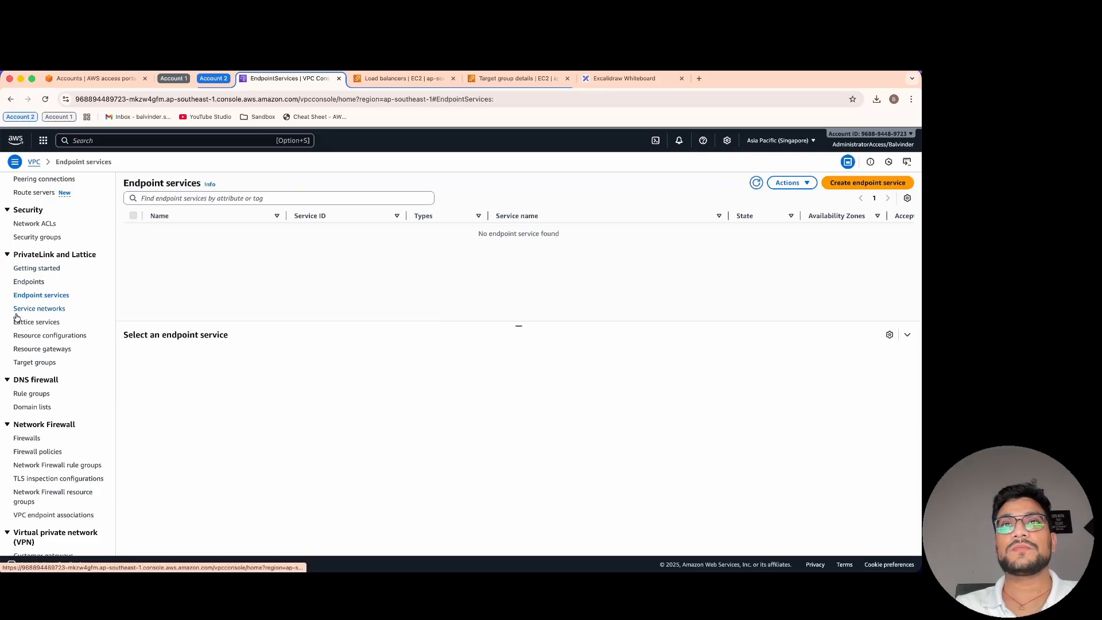
pyautogui.click(861, 182)
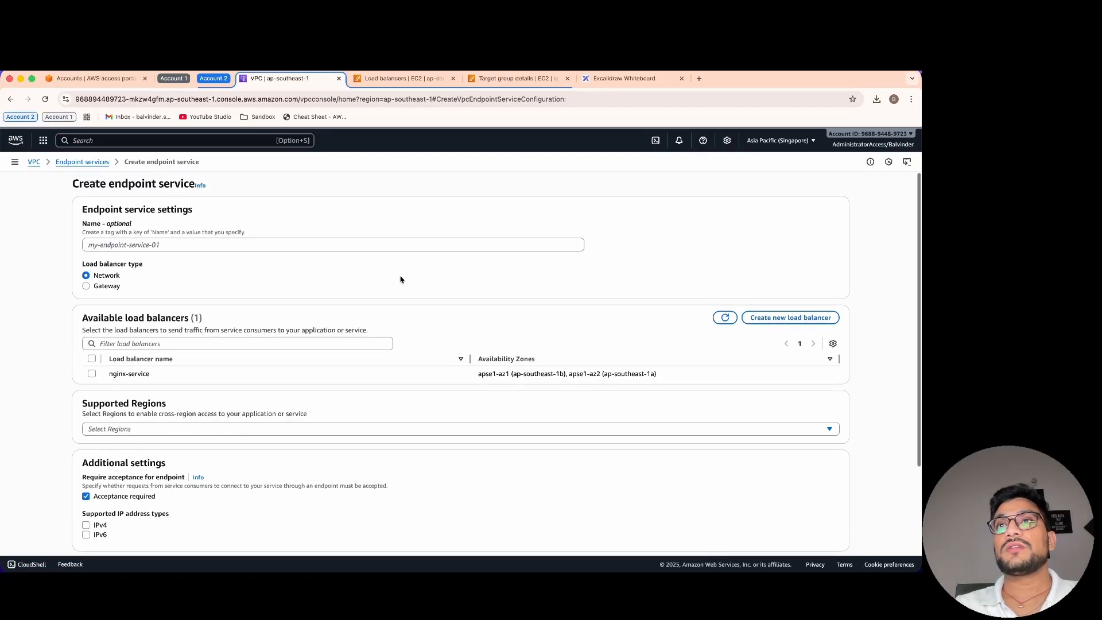
pyautogui.click(320, 244)
pyautogui.write('nginx-service')
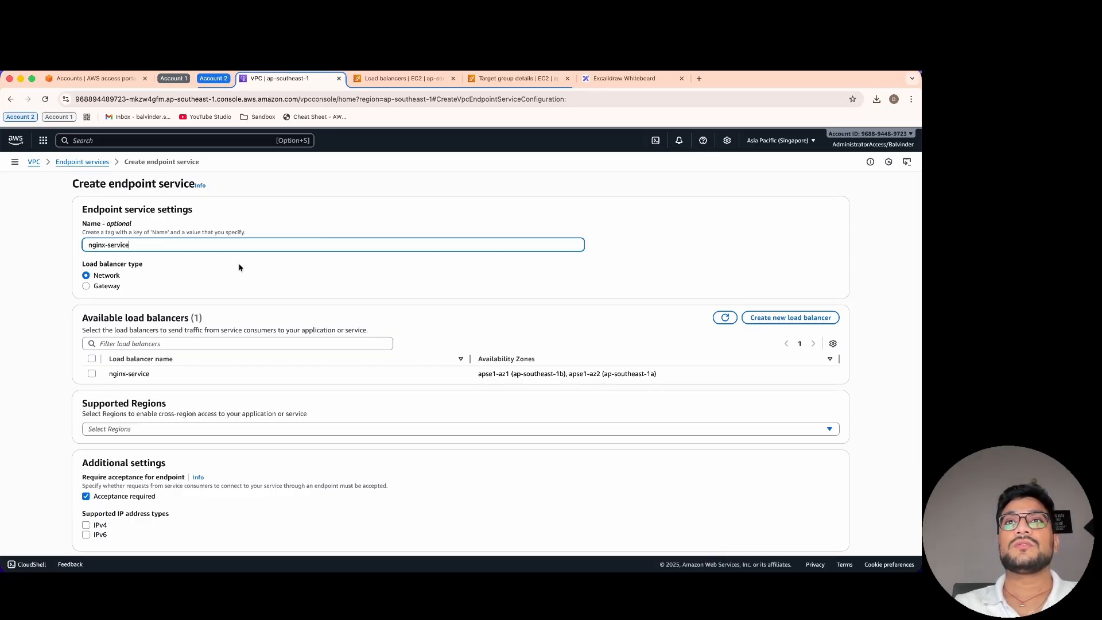
# Compare the Gateway and Network load balancer types, keep Network, and select the nginx-service load balancer for the endpoint service.
pyautogui.doubleClick(113, 264)
pyautogui.doubleClick(108, 276)
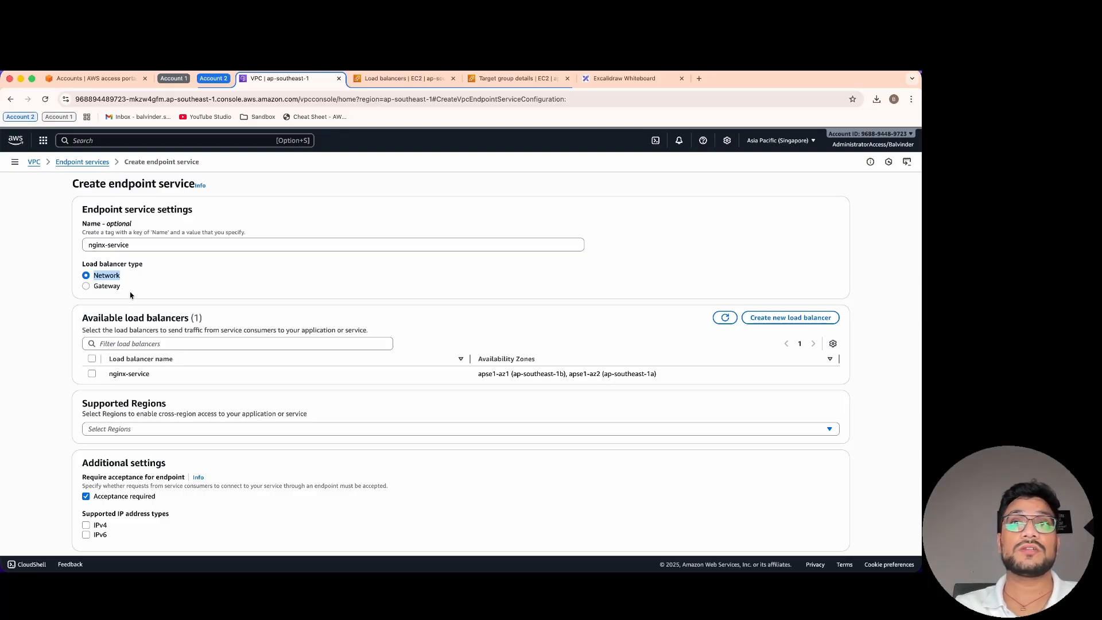
pyautogui.click(112, 287)
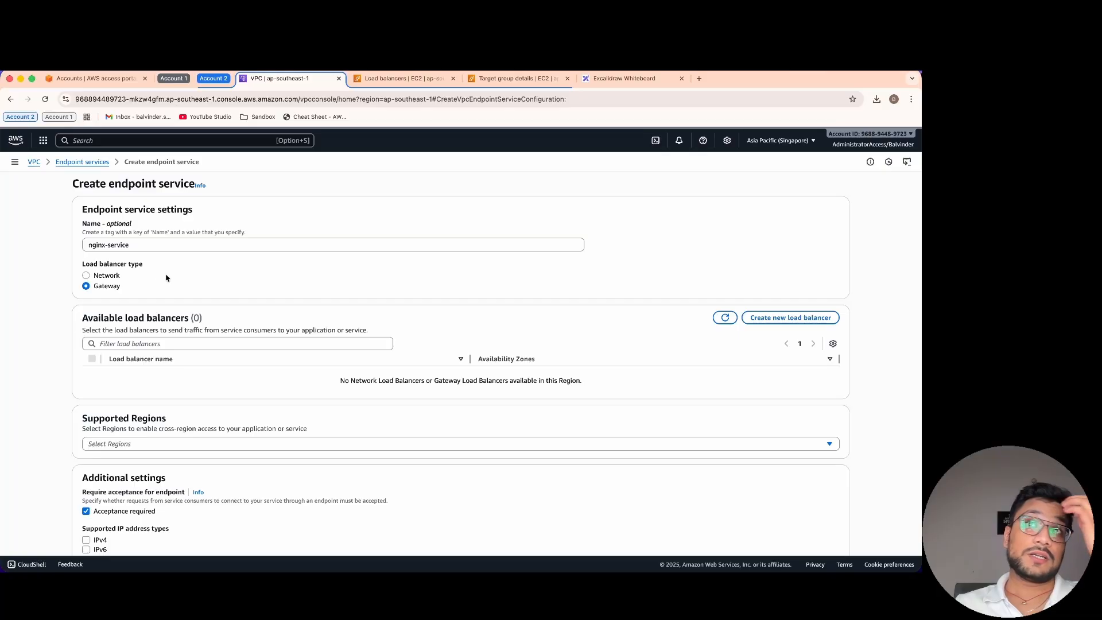
pyautogui.click(119, 277)
pyautogui.scroll(-3, 263, 391)
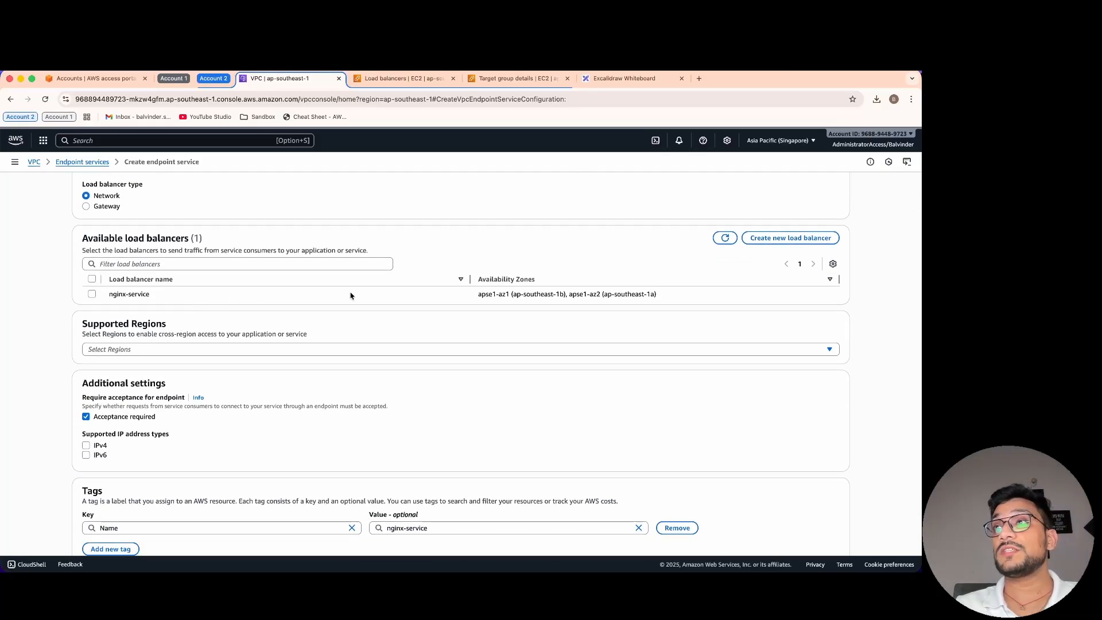
pyautogui.doubleClick(559, 294)
pyautogui.click(92, 293)
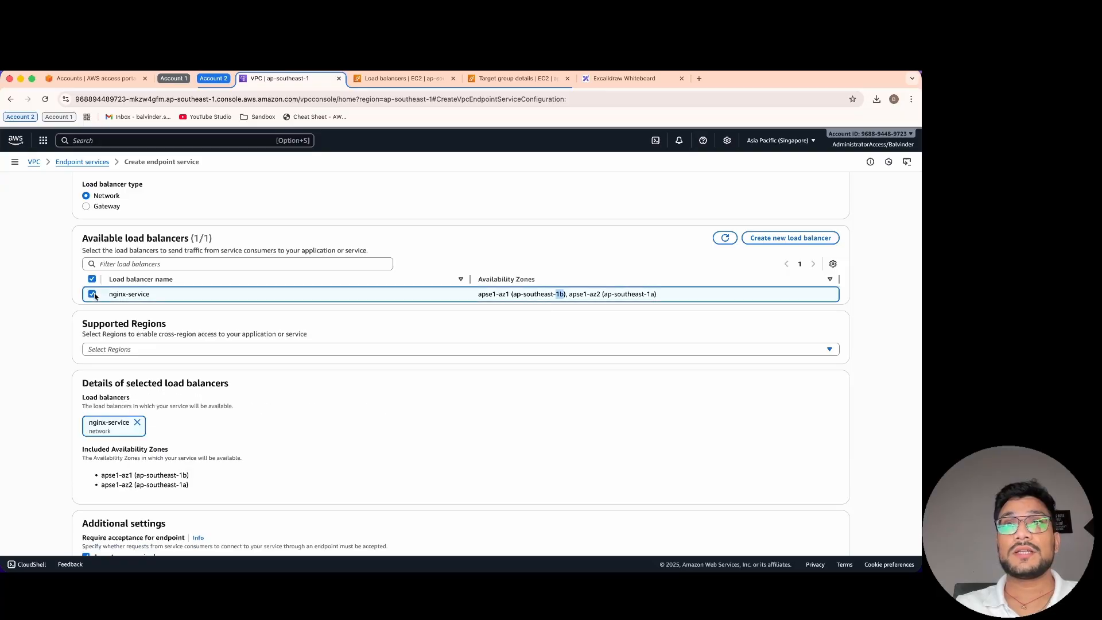
# Review the Supported Regions setting and check the region of the consumer Account A in the Excalidraw diagram.
pyautogui.scroll(-3, 343, 346)
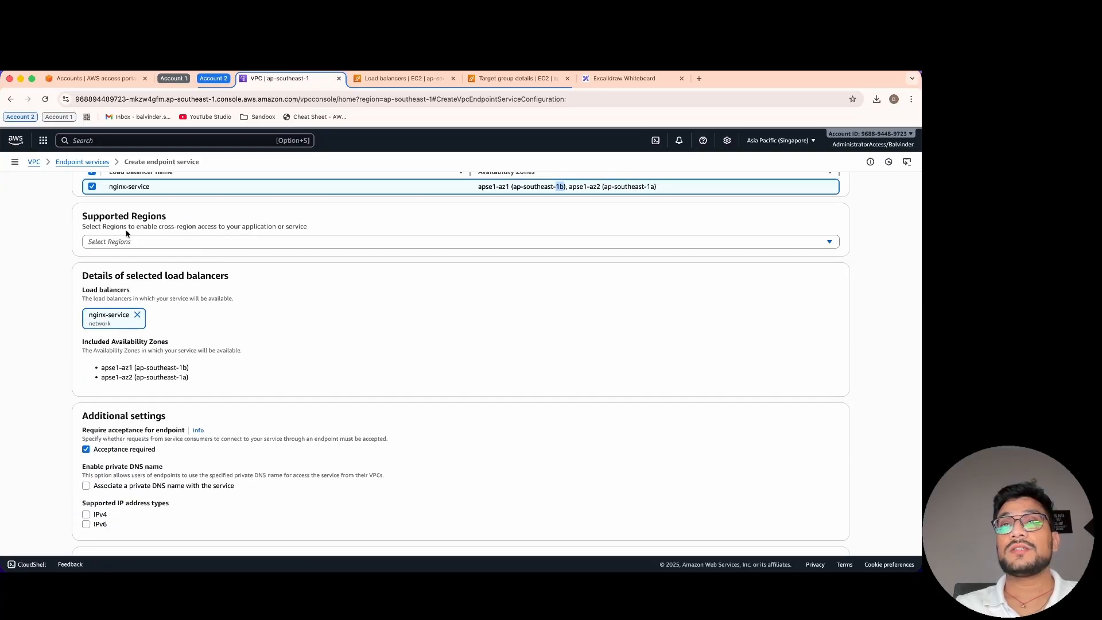
pyautogui.click(92, 218)
pyautogui.moveTo(92, 218); pyautogui.dragTo(145, 217)
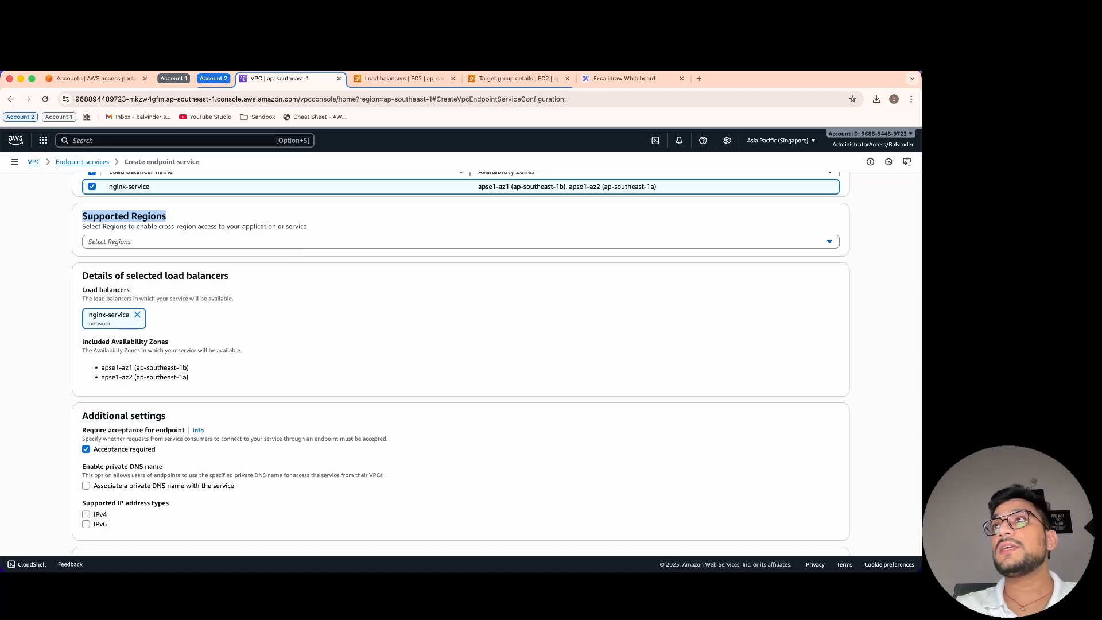
pyautogui.click(625, 79)
pyautogui.click(172, 184)
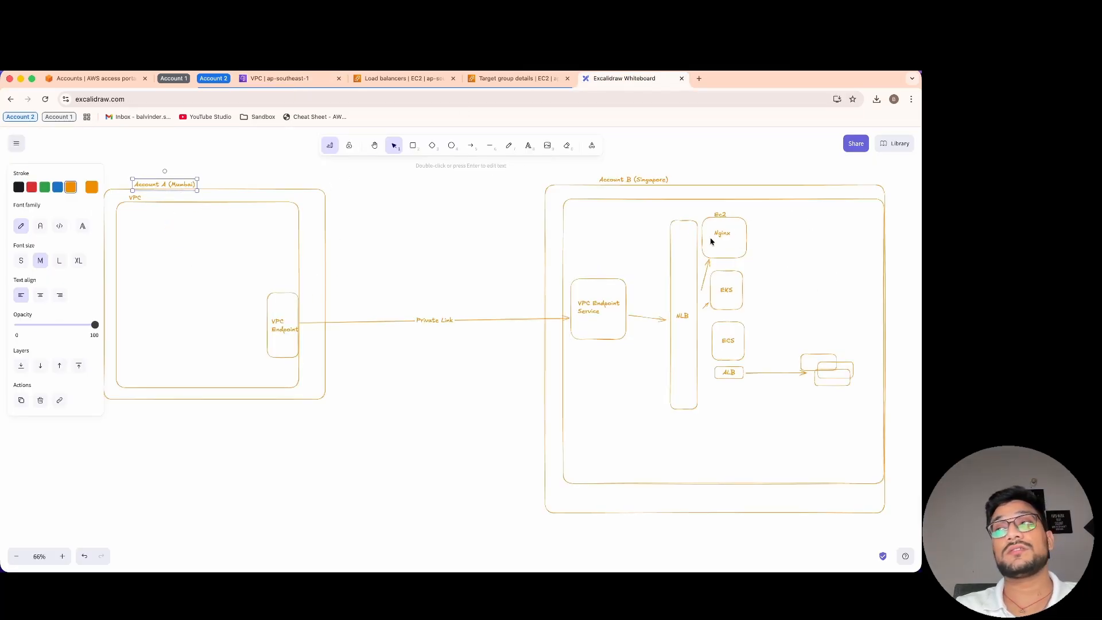
pyautogui.doubleClick(174, 184)
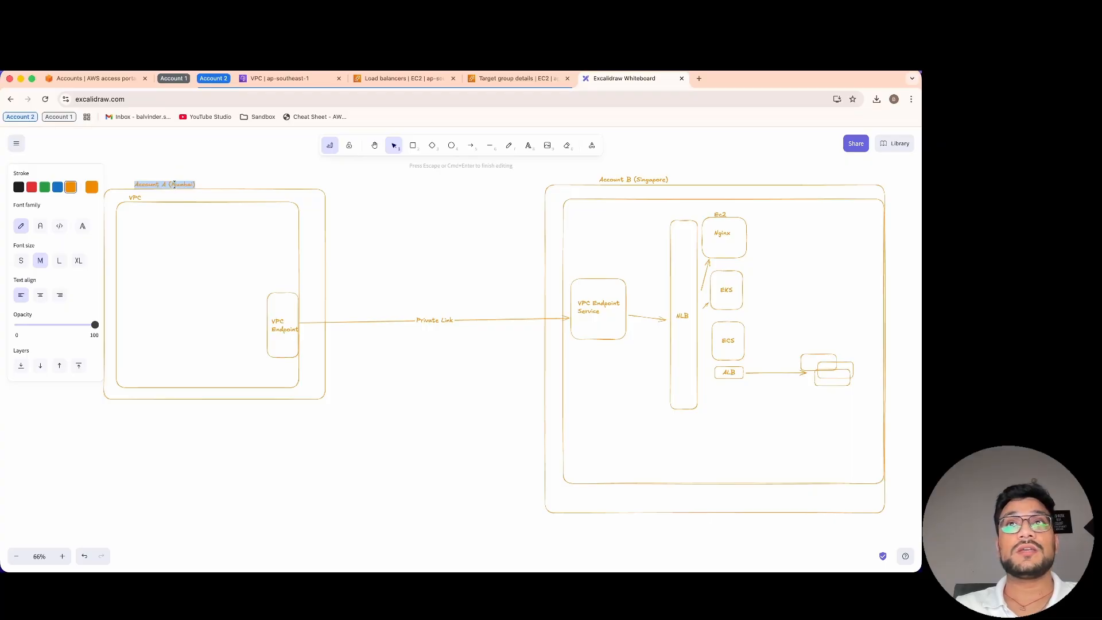
pyautogui.doubleClick(184, 184)
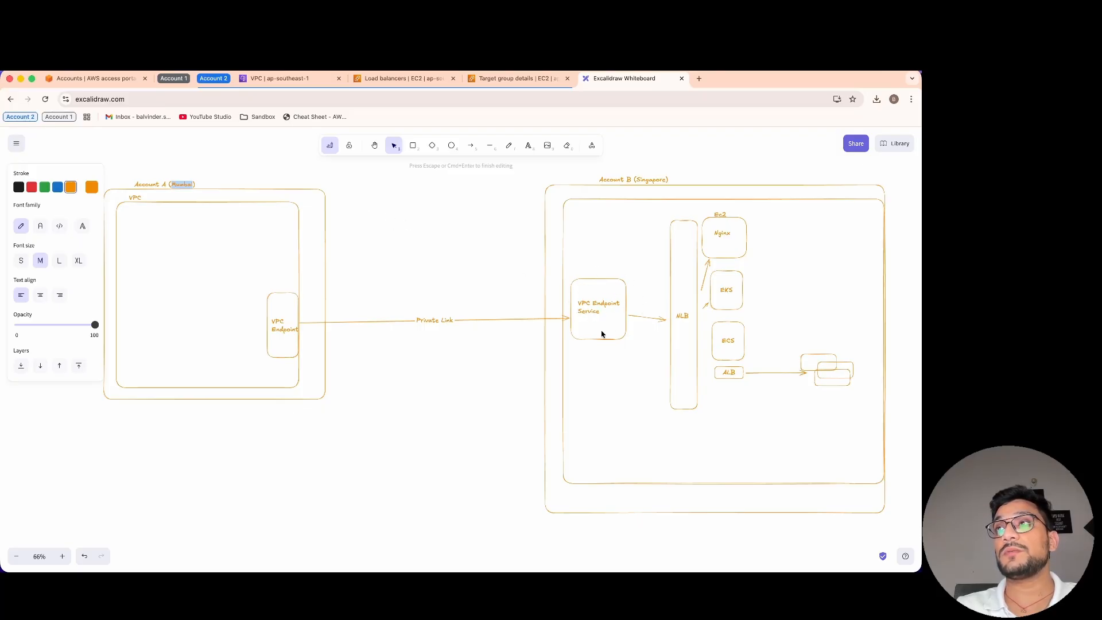
pyautogui.doubleClick(187, 184)
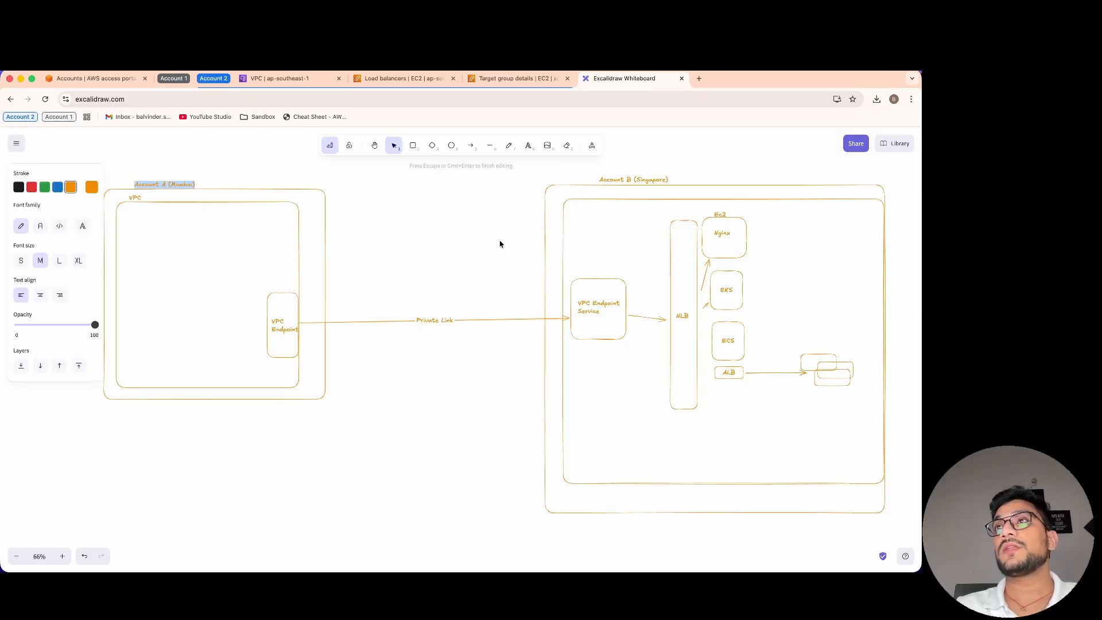
# Add Asia Pacific (Mumbai) (ap-south-1) as a supported region of the endpoint service.
pyautogui.click(262, 82)
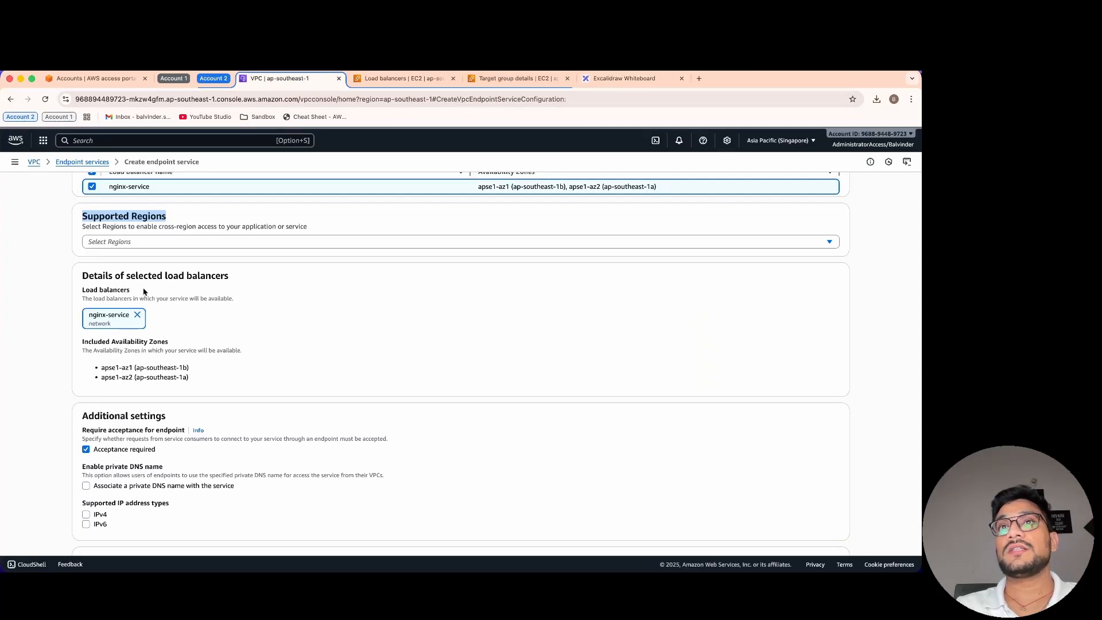
pyautogui.click(136, 242)
pyautogui.write('m')
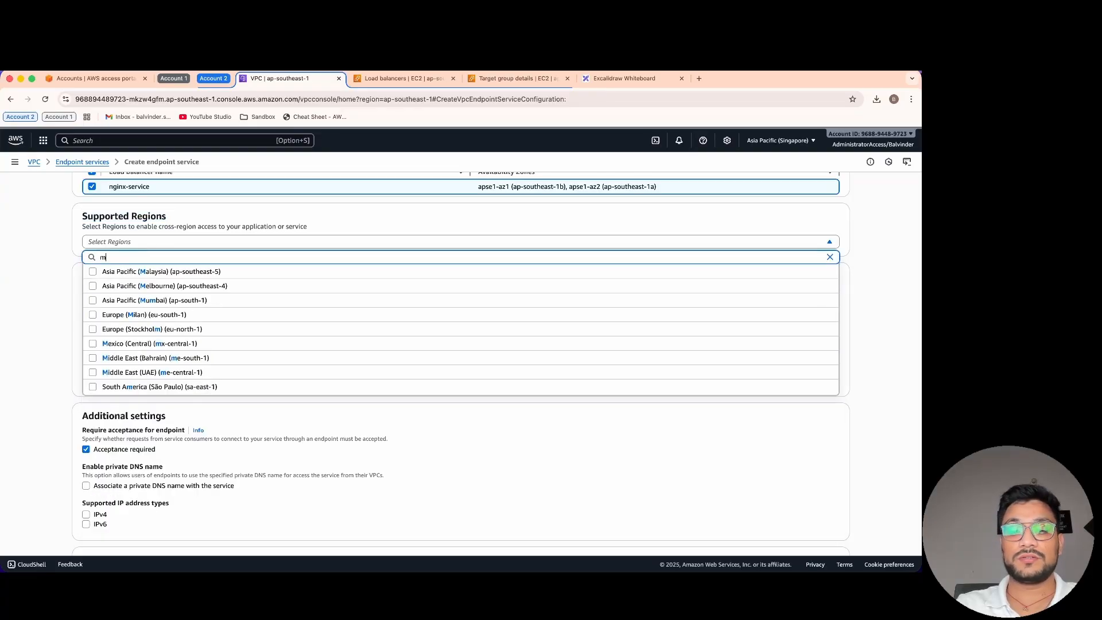
pyautogui.write('umbai')
pyautogui.click(210, 273)
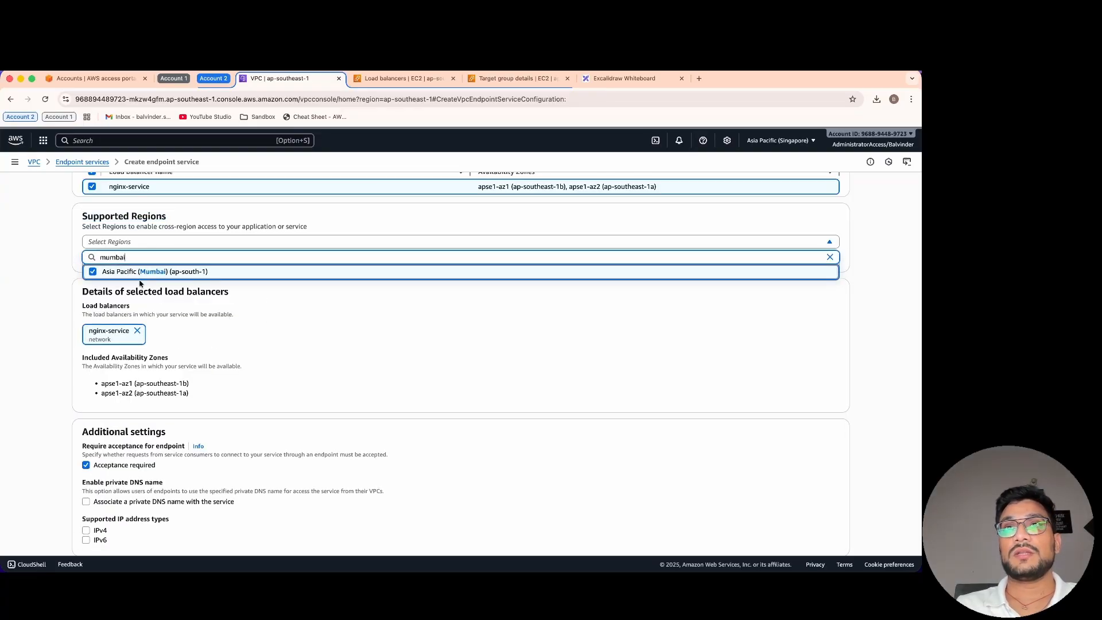
pyautogui.doubleClick(166, 259)
pyautogui.press('BackSpace')
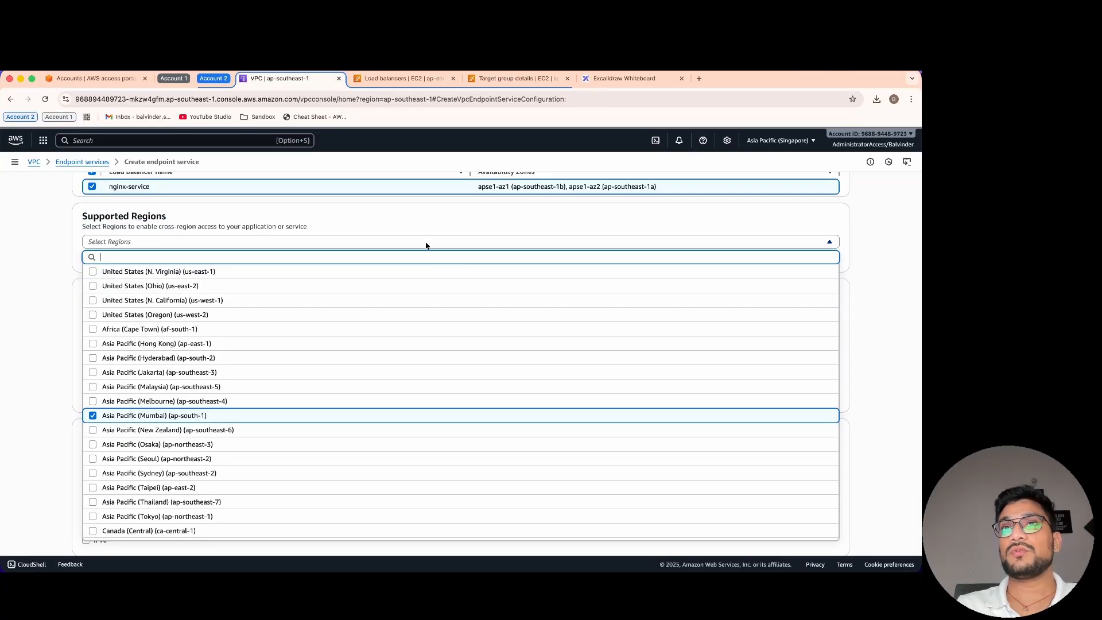
pyautogui.press('Escape')
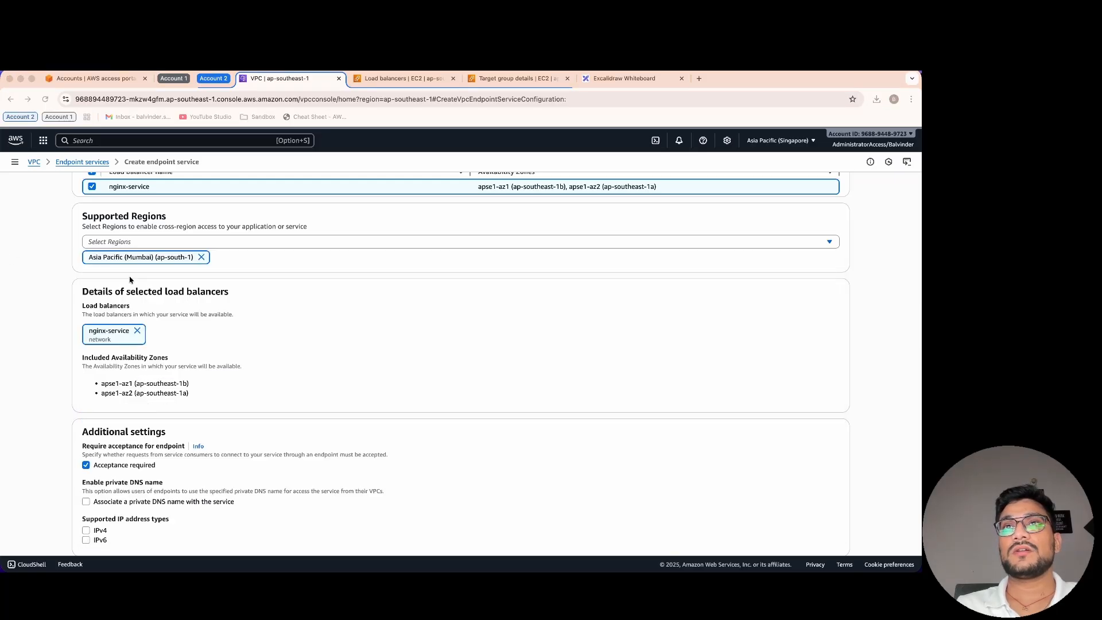
# Review the endpoint service's acceptance requirement and additional settings, and consult the PrivateLink connection in the Excalidraw diagram.
pyautogui.scroll(-3, 206, 365)
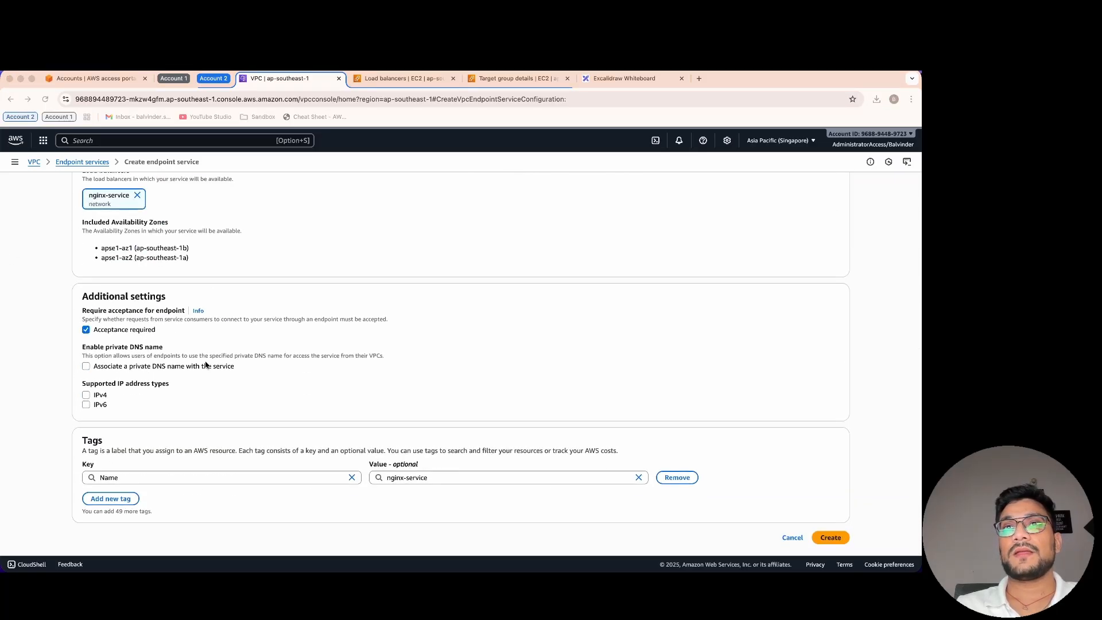
pyautogui.click(150, 335)
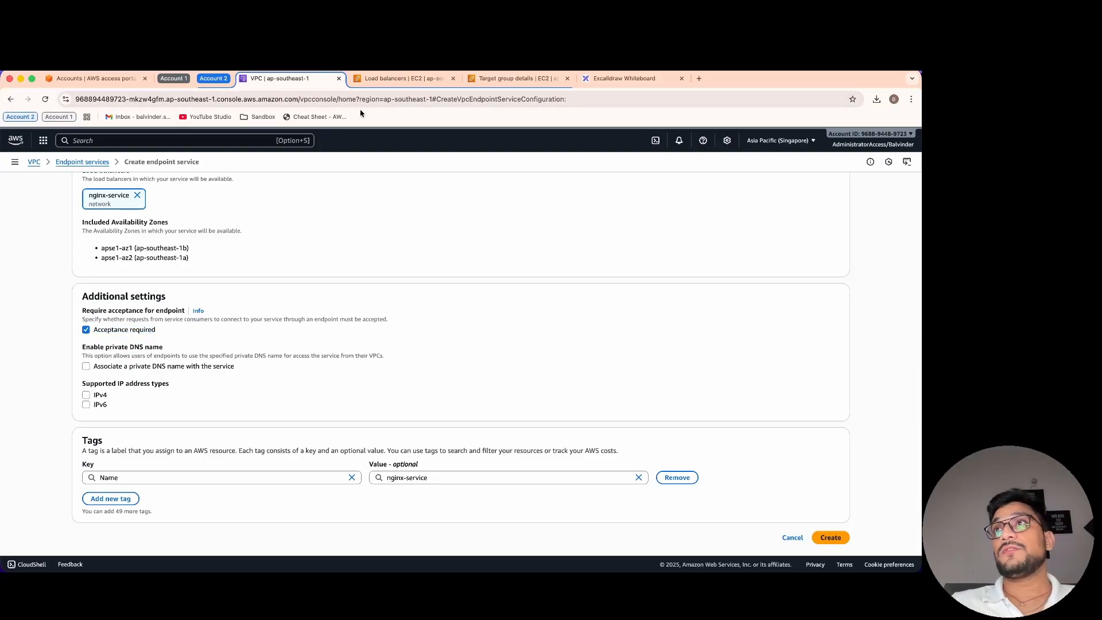
pyautogui.click(606, 78)
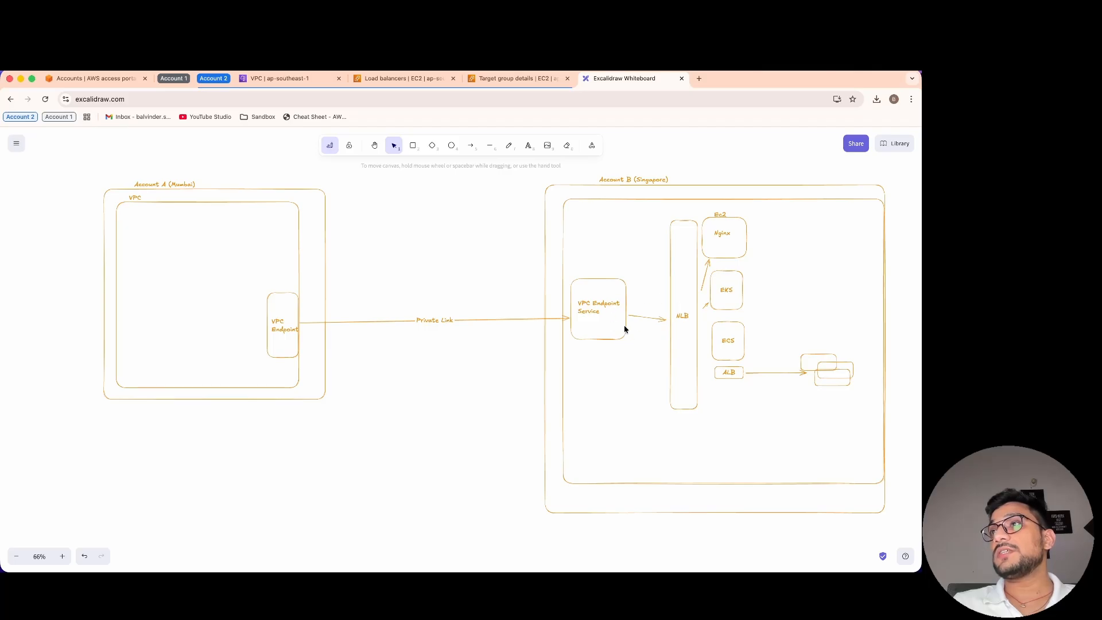
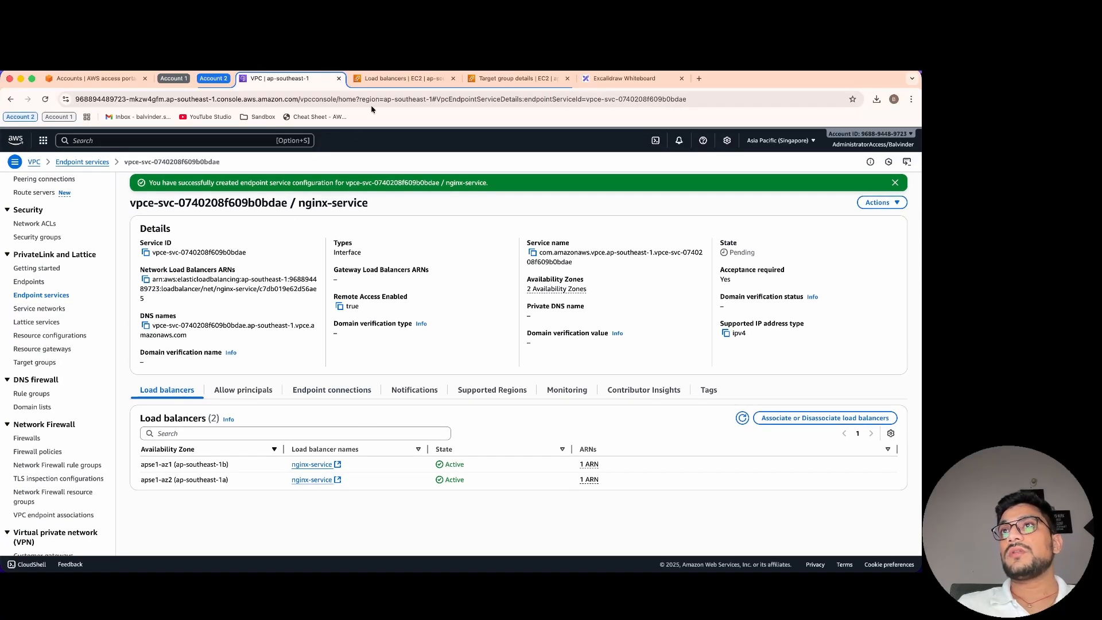
# Return to the endpoint services list and refresh it to check the state of nginx-service.
pyautogui.click(93, 162)
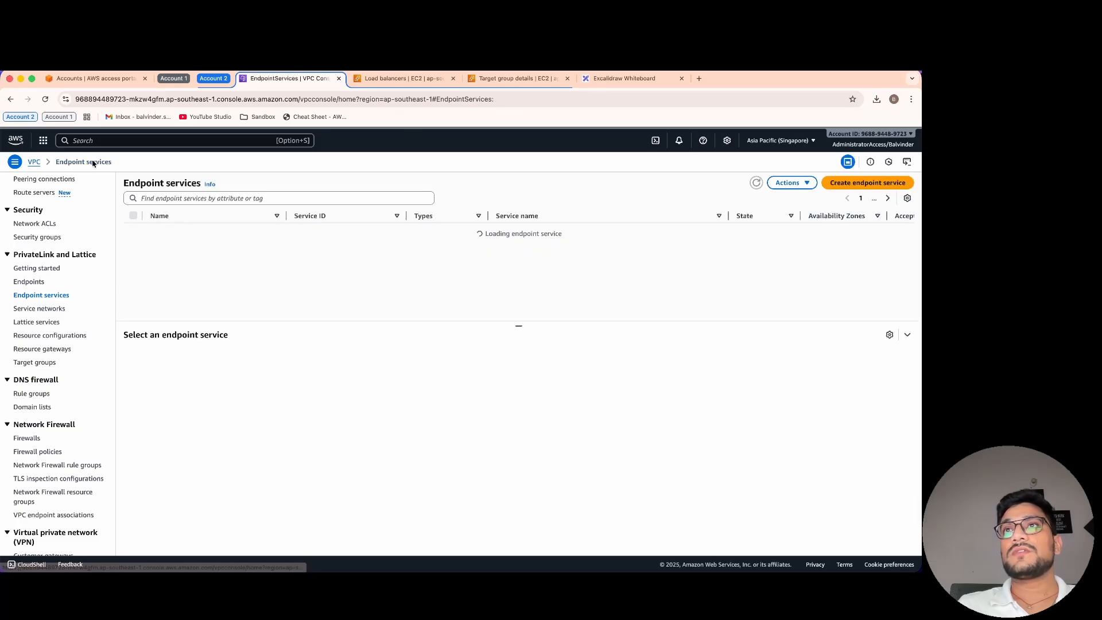
pyautogui.click(757, 235)
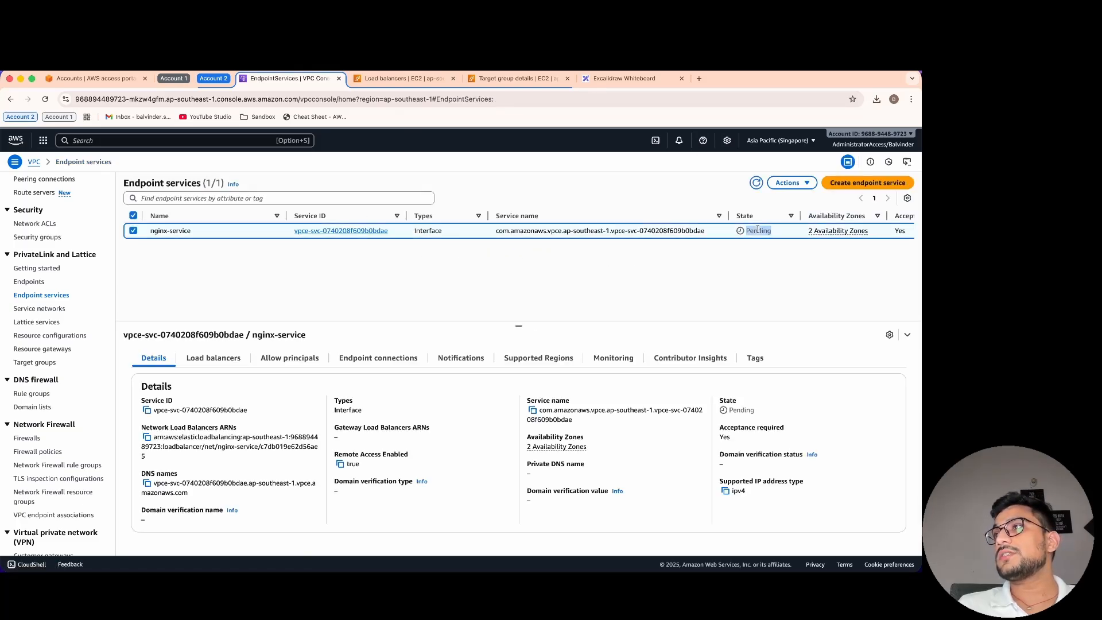
pyautogui.click(757, 182)
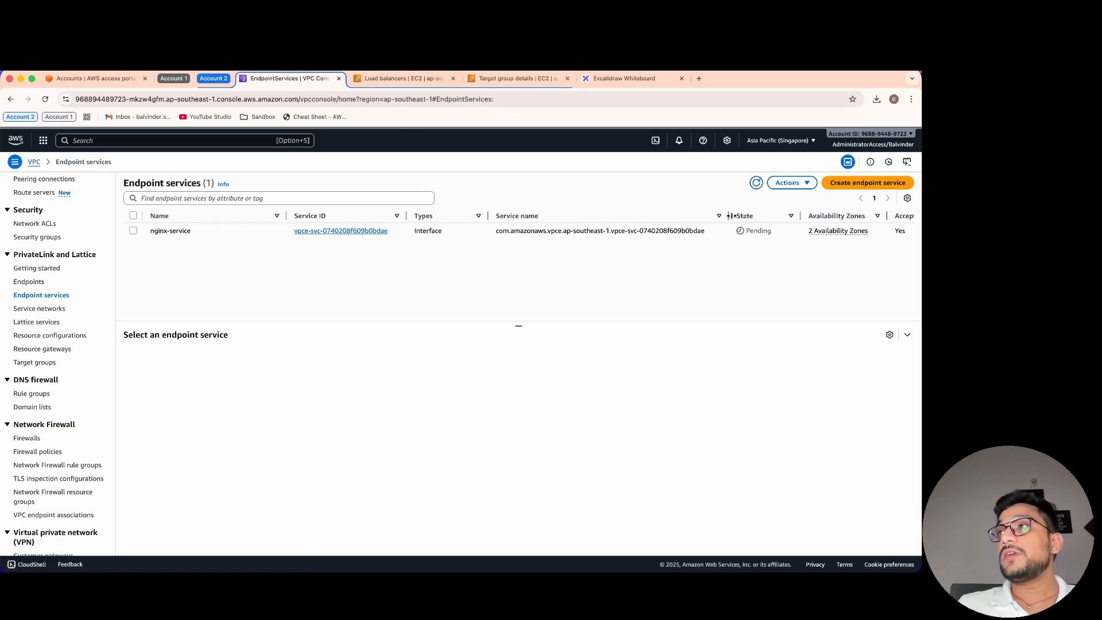
# Narrow the Service name, Types and Name columns in the endpoint services list.
pyautogui.moveTo(728, 217); pyautogui.dragTo(683, 216)
pyautogui.moveTo(488, 216); pyautogui.dragTo(453, 216)
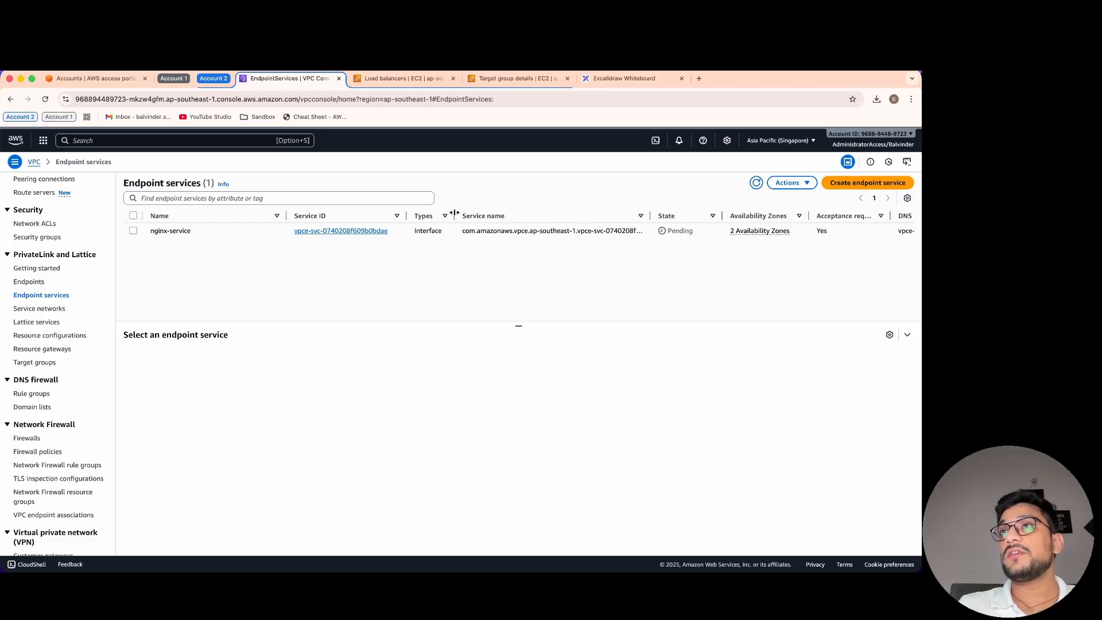
pyautogui.moveTo(284, 214); pyautogui.dragTo(225, 215)
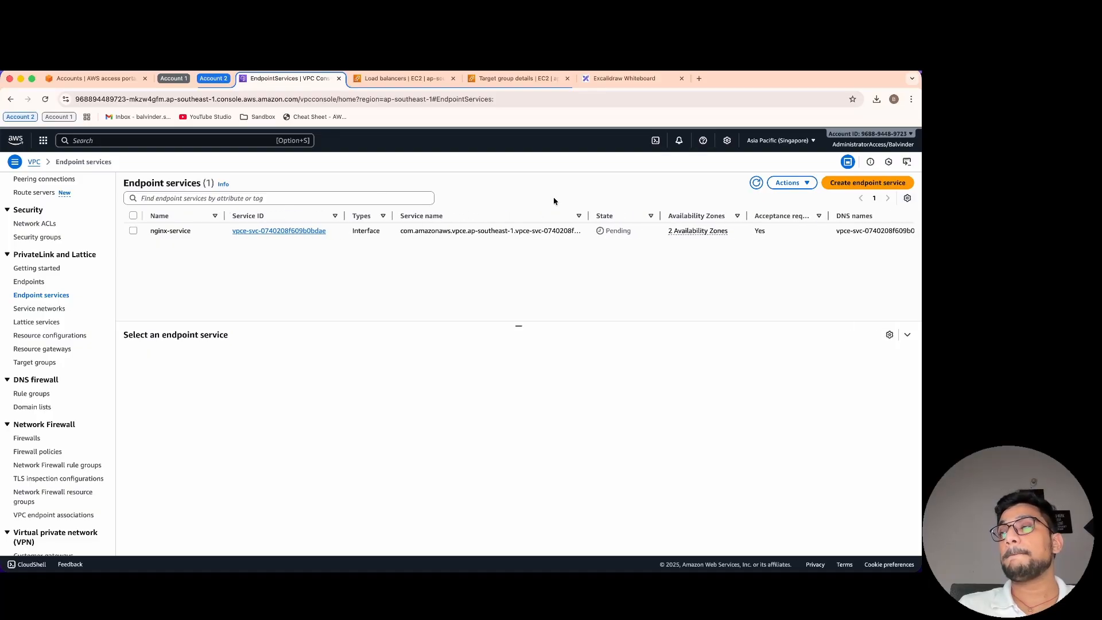
# Refresh the endpoint services, check the state of nginx-service and view its allowed principals.
pyautogui.click(757, 182)
pyautogui.doubleClick(626, 229)
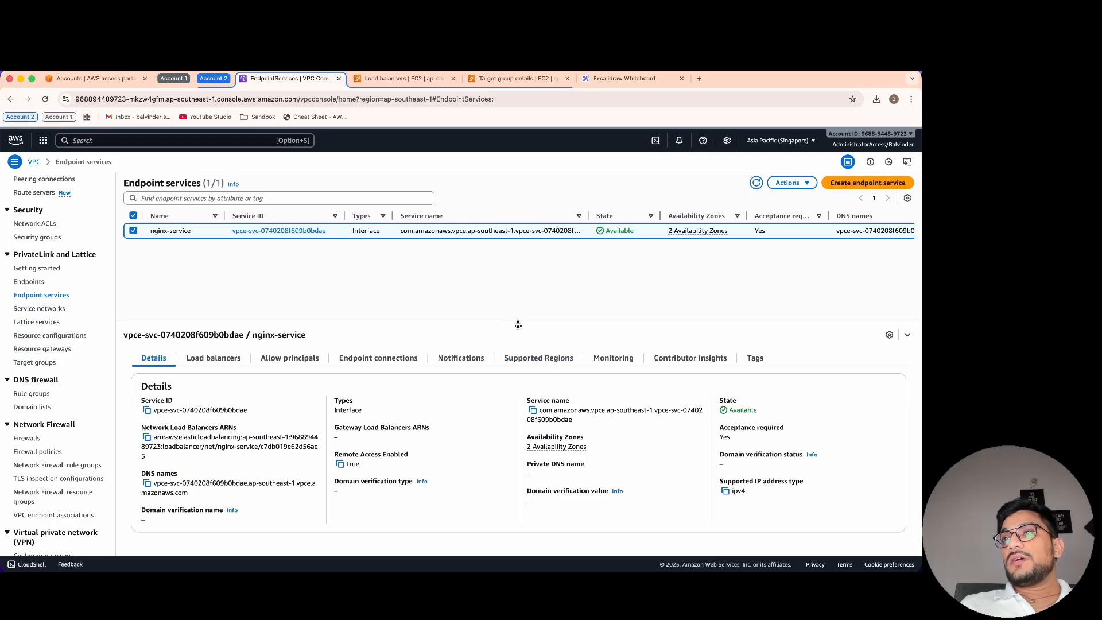
pyautogui.moveTo(518, 325); pyautogui.dragTo(518, 298)
pyautogui.click(295, 331)
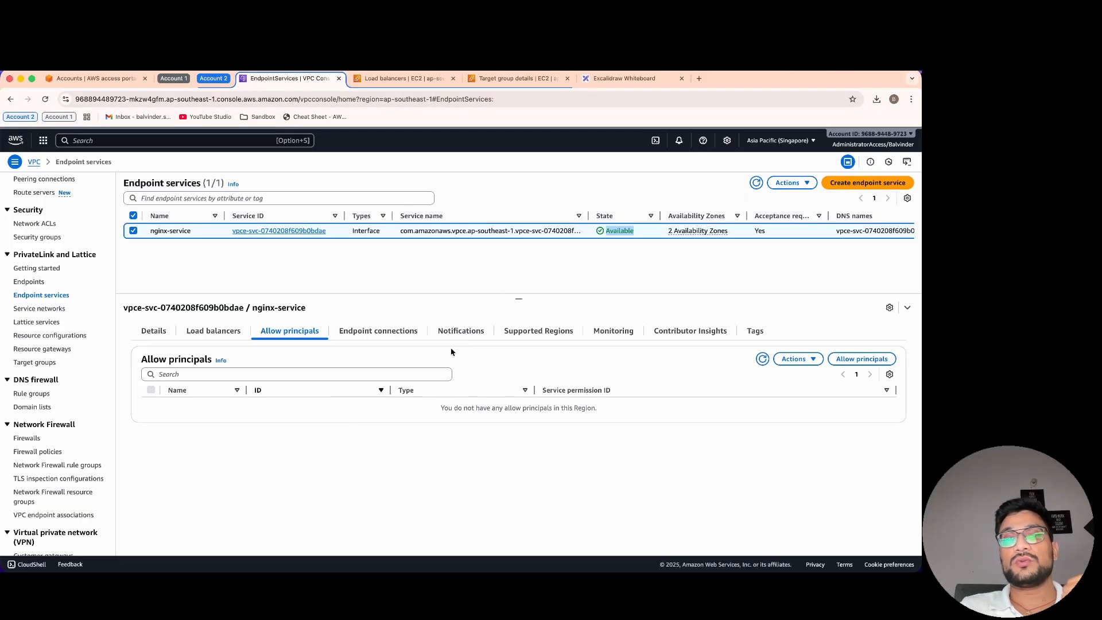
# Look at the VPC Endpoint Service box in the Excalidraw architecture diagram and return to the Singapore VPC console.
pyautogui.click(622, 78)
pyautogui.click(605, 286)
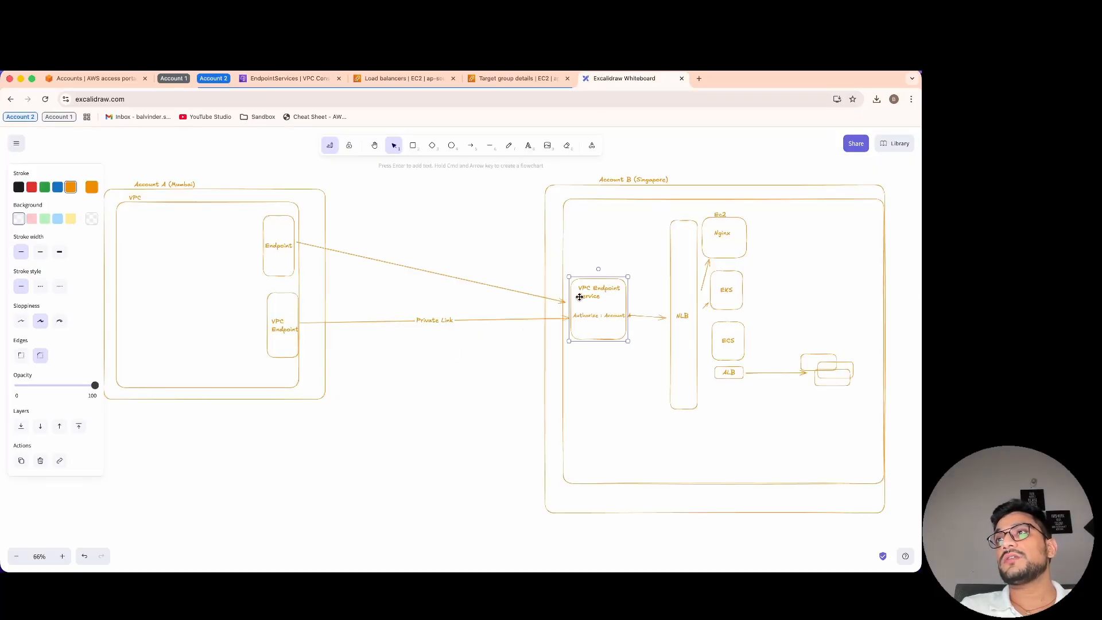
pyautogui.click(293, 79)
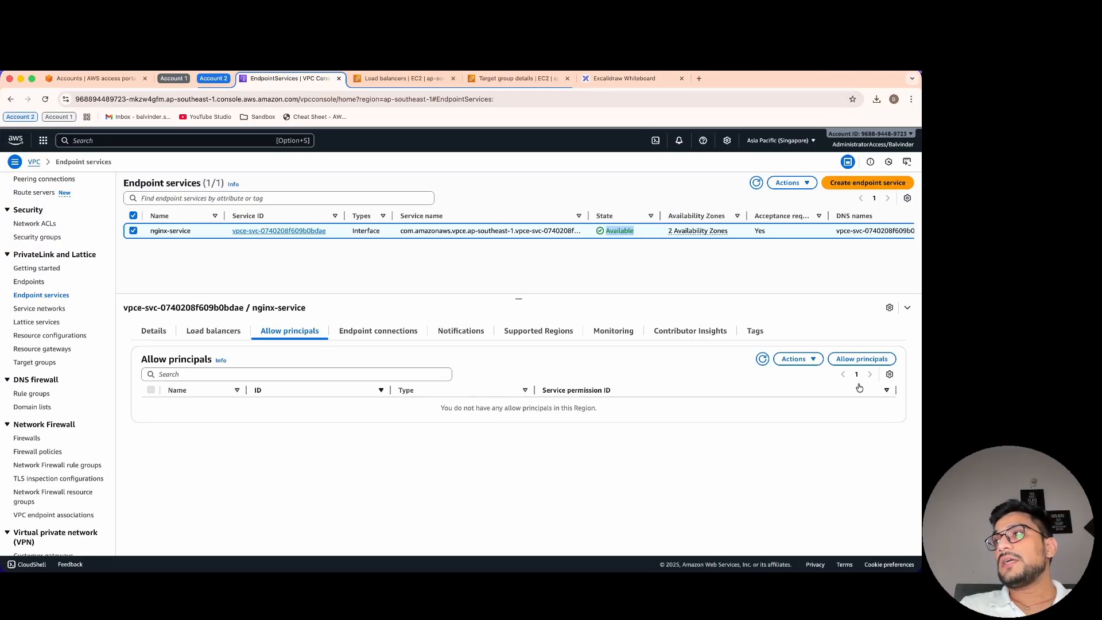
# Start allowing principals on the nginx-service endpoint service, with a second principal row in the form.
pyautogui.click(862, 359)
pyautogui.click(129, 343)
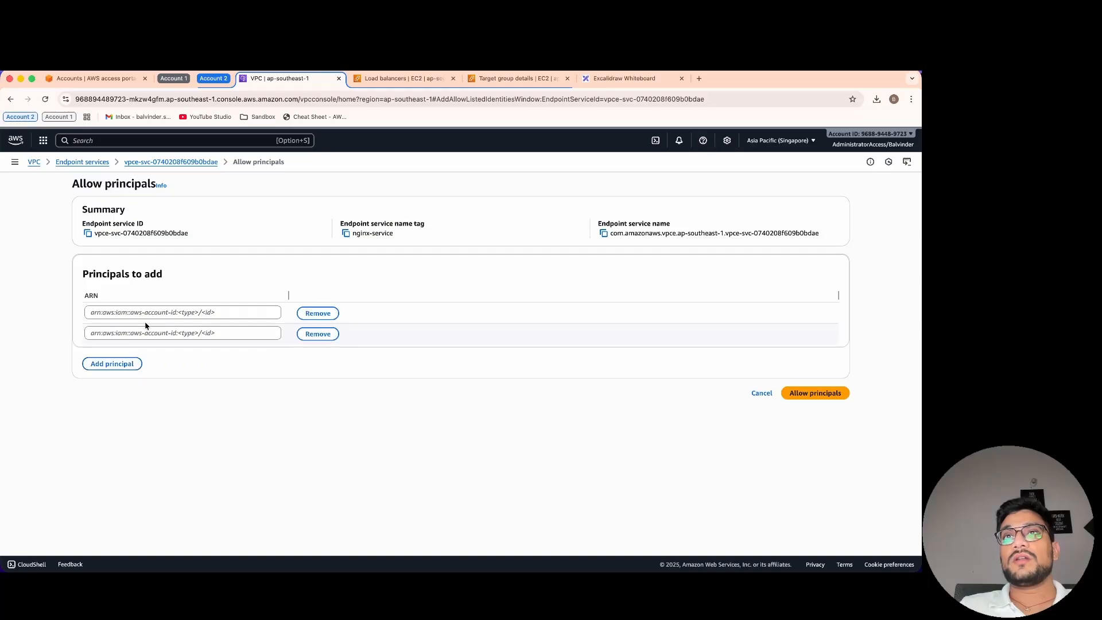
pyautogui.click(148, 315)
# Copy the current session's account ID from the Account 1 console in the Mumbai region.
pyautogui.click(165, 79)
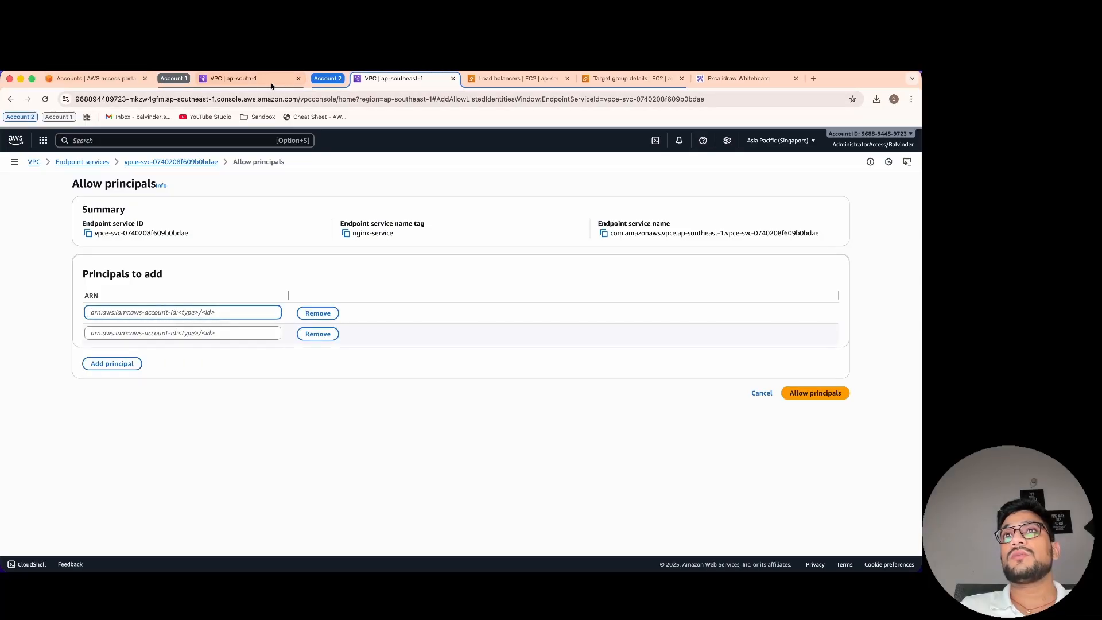
pyautogui.click(248, 79)
pyautogui.click(869, 134)
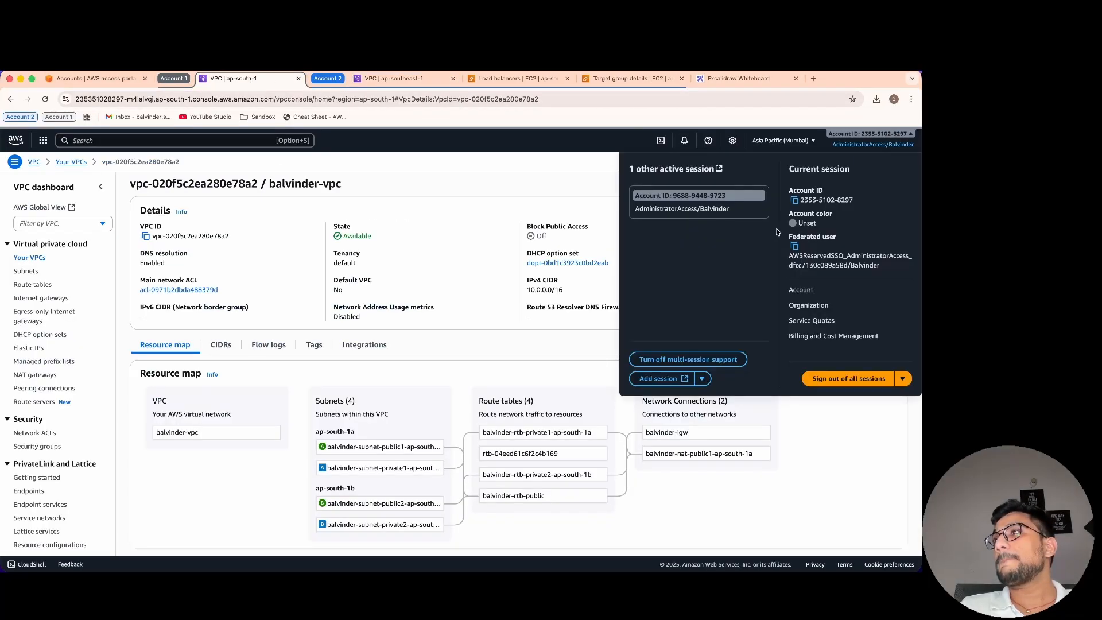
pyautogui.click(794, 200)
# Allow the copied account's root ARN (arn:aws:iam::<account ID>:root) as a principal on nginx-service, removing the empty second row.
pyautogui.click(396, 79)
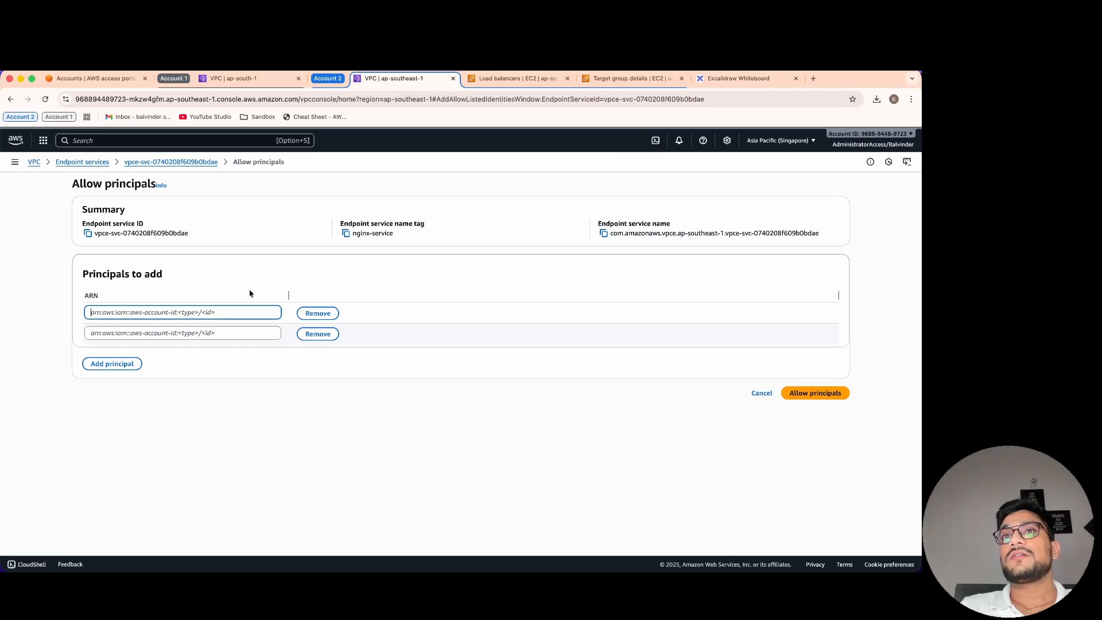
pyautogui.press('super+v')
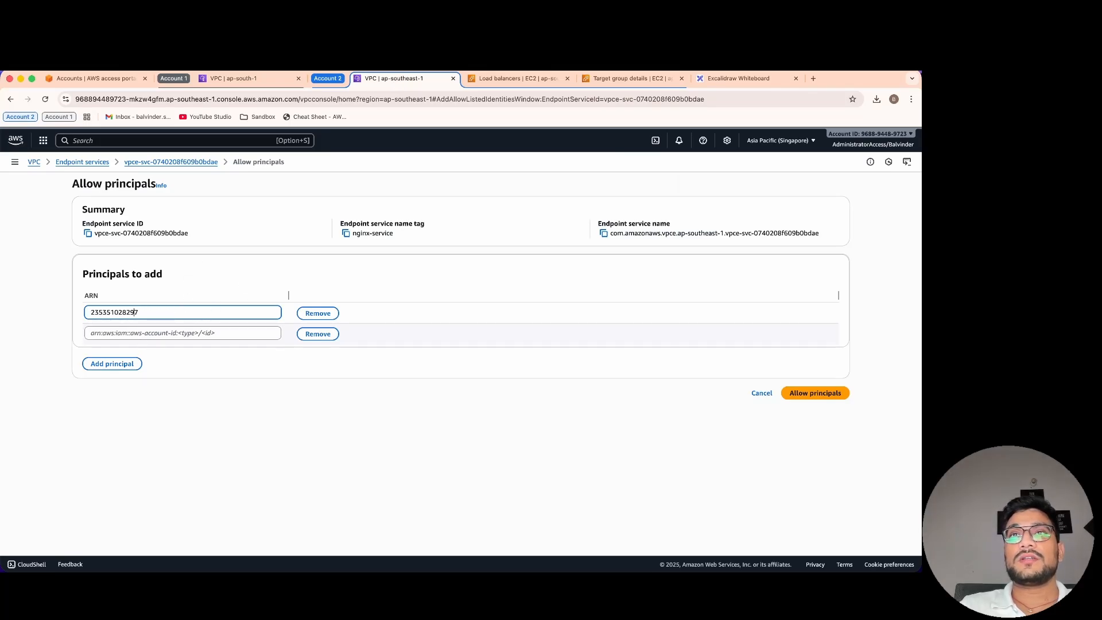
pyautogui.write('arn:aws:')
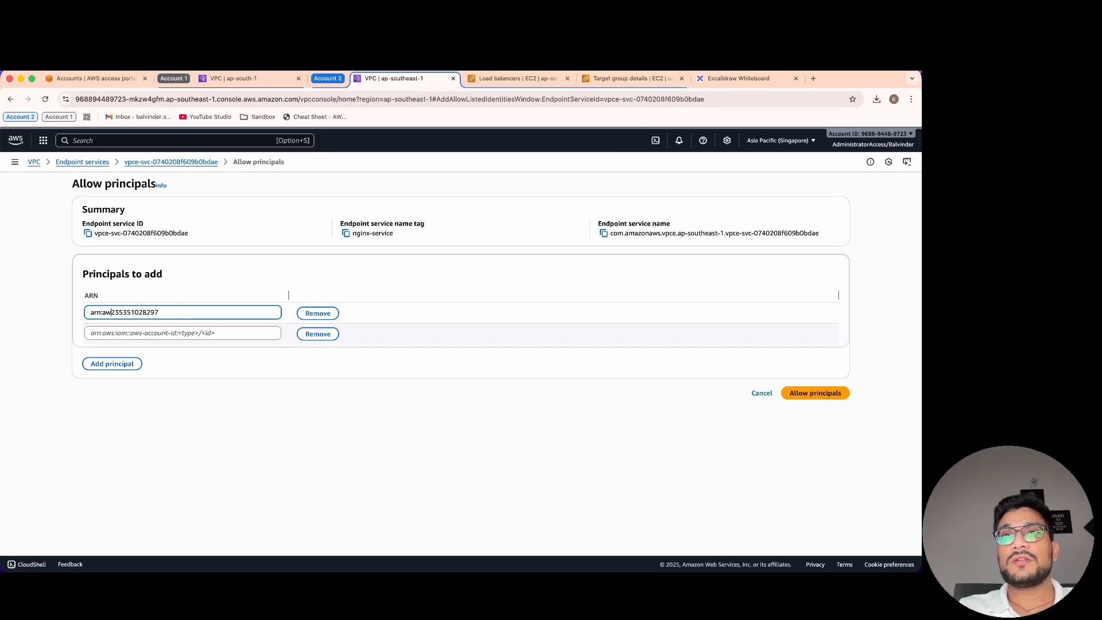
pyautogui.write('iam::')
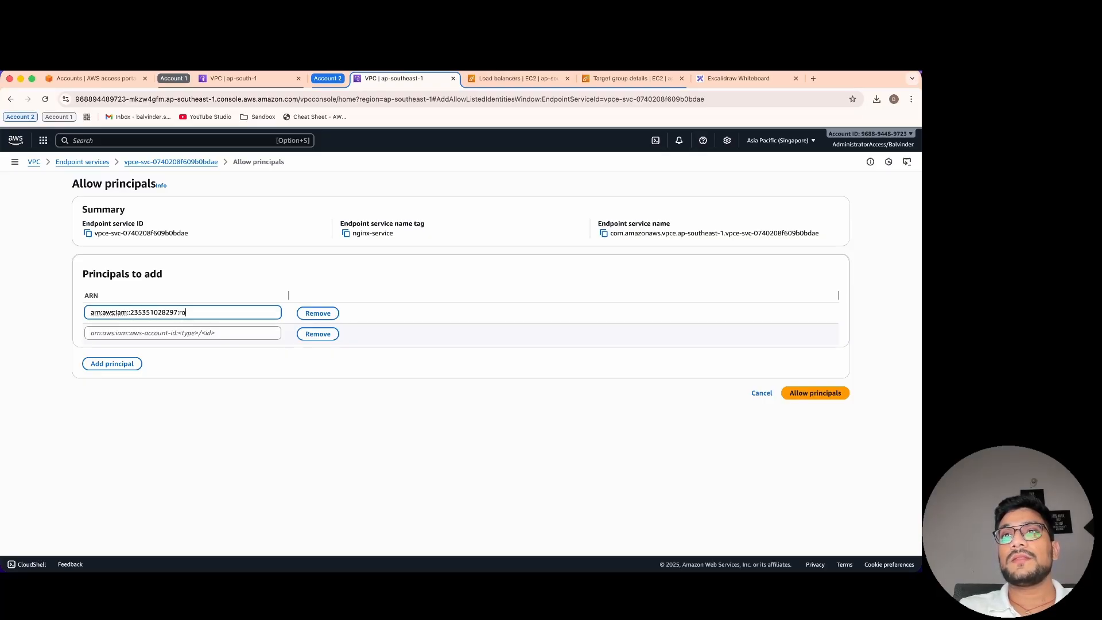
pyautogui.click(319, 334)
pyautogui.click(804, 377)
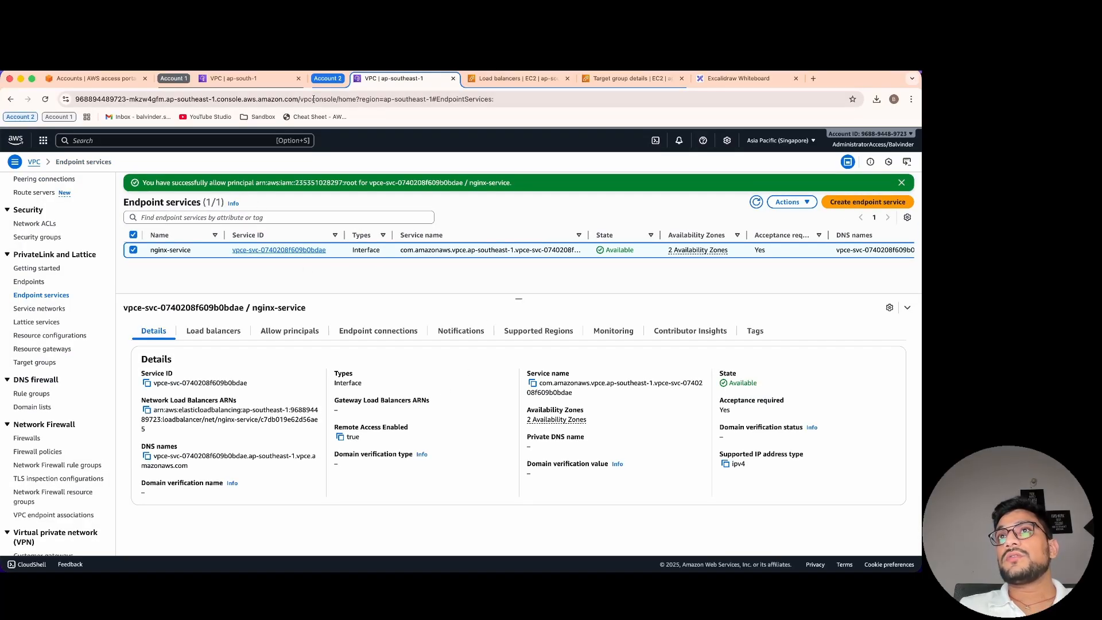
# Examine the Excalidraw diagram for the endpoint service's authorization of Account A and the endpoints in Account A's VPC.
pyautogui.click(739, 78)
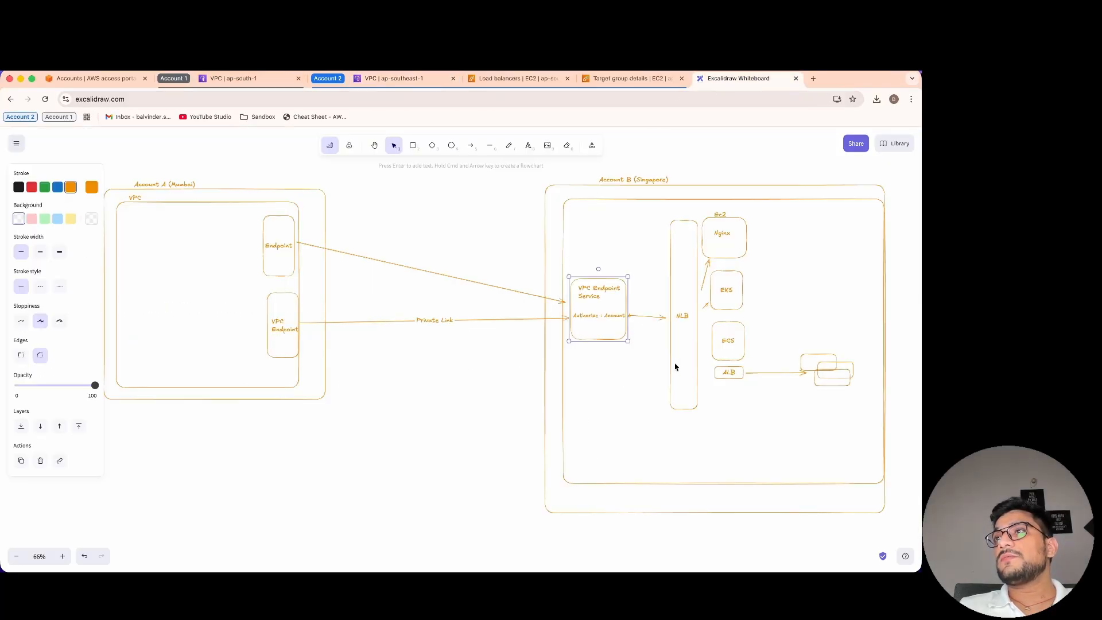
pyautogui.click(611, 291)
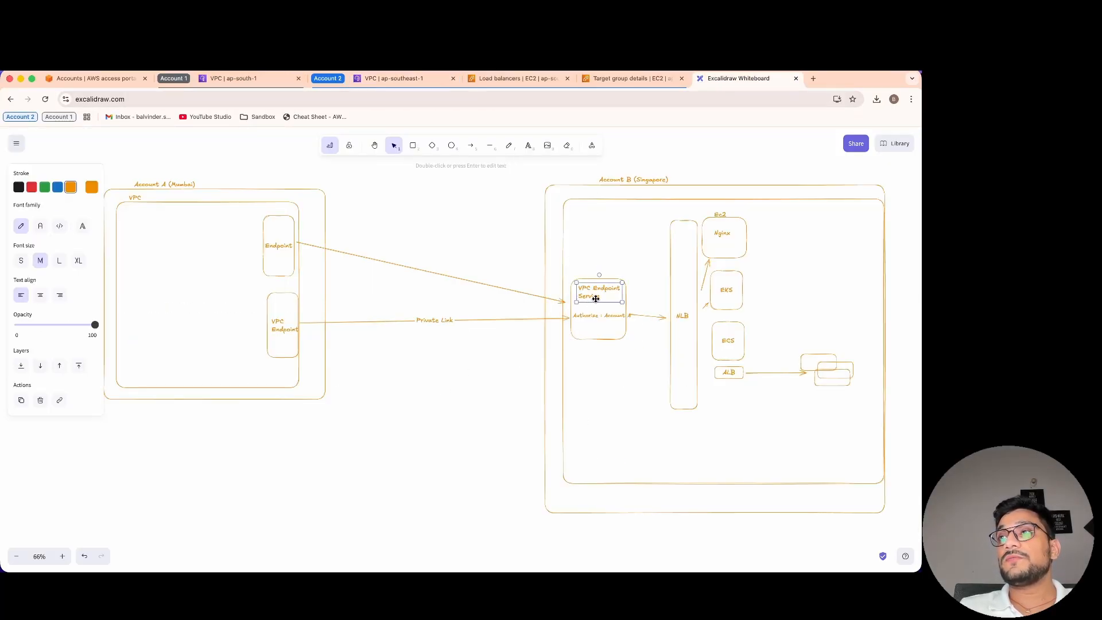
pyautogui.doubleClick(585, 316)
pyautogui.doubleClick(616, 316)
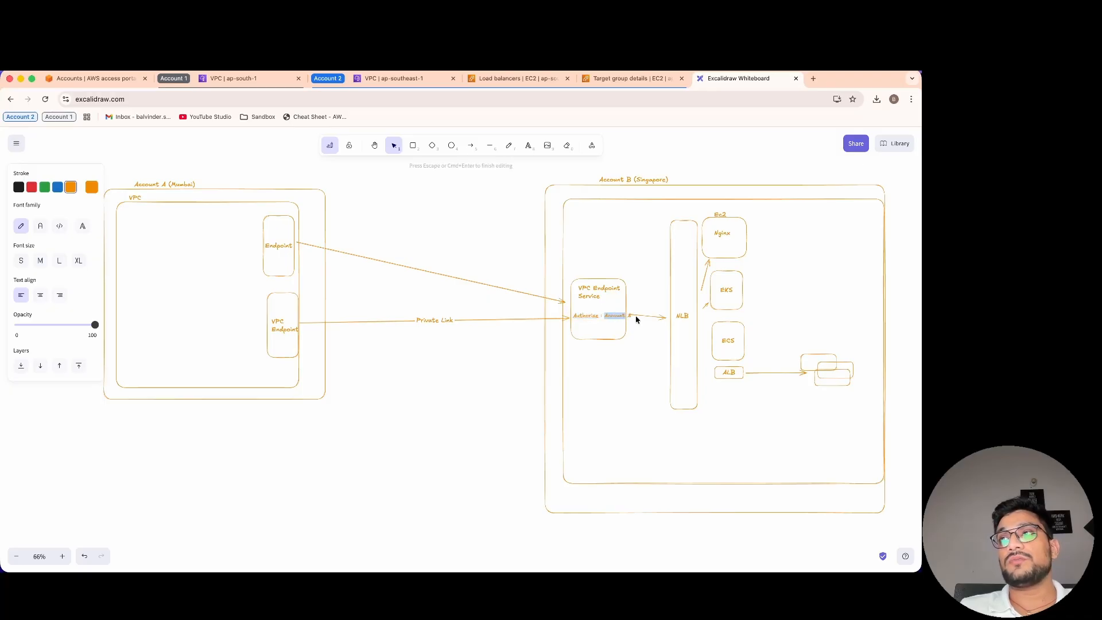
pyautogui.click(633, 362)
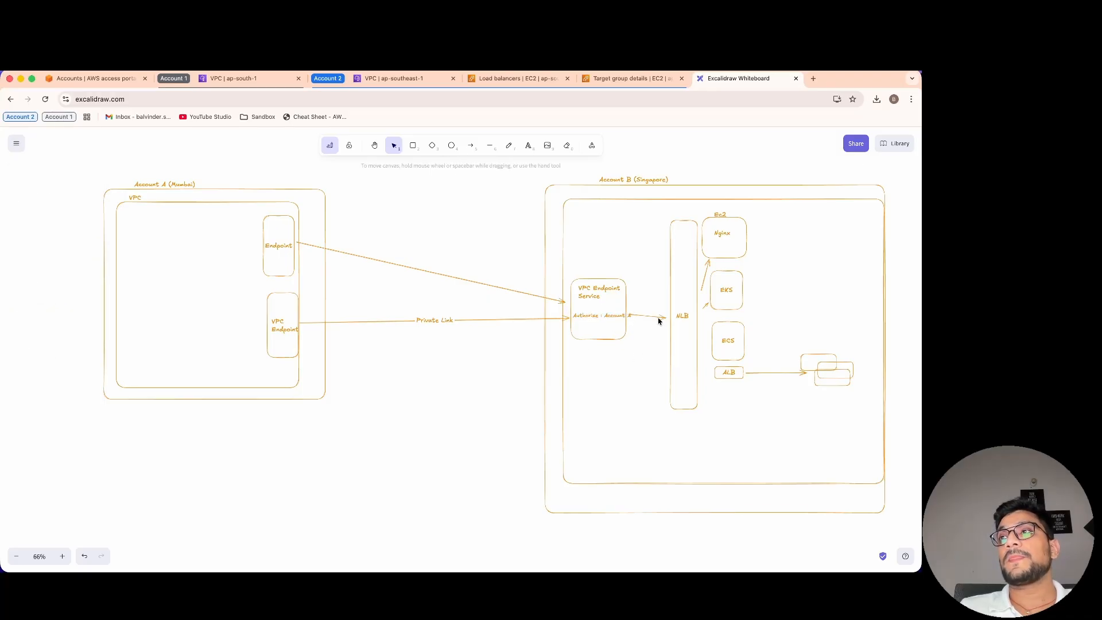
pyautogui.click(161, 184)
pyautogui.click(286, 216)
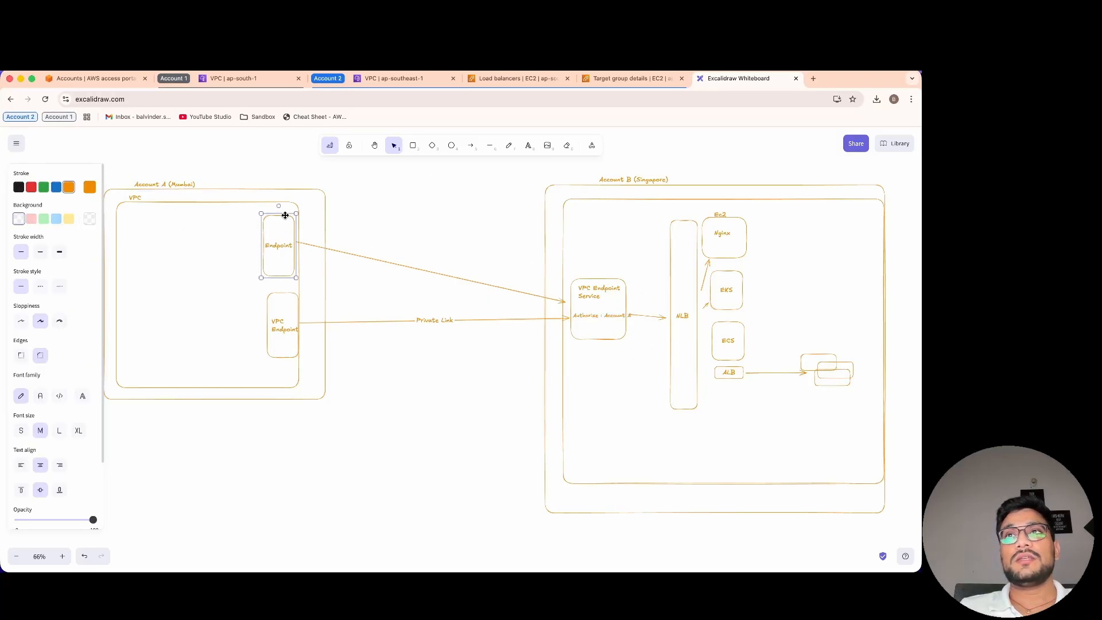
pyautogui.click(279, 296)
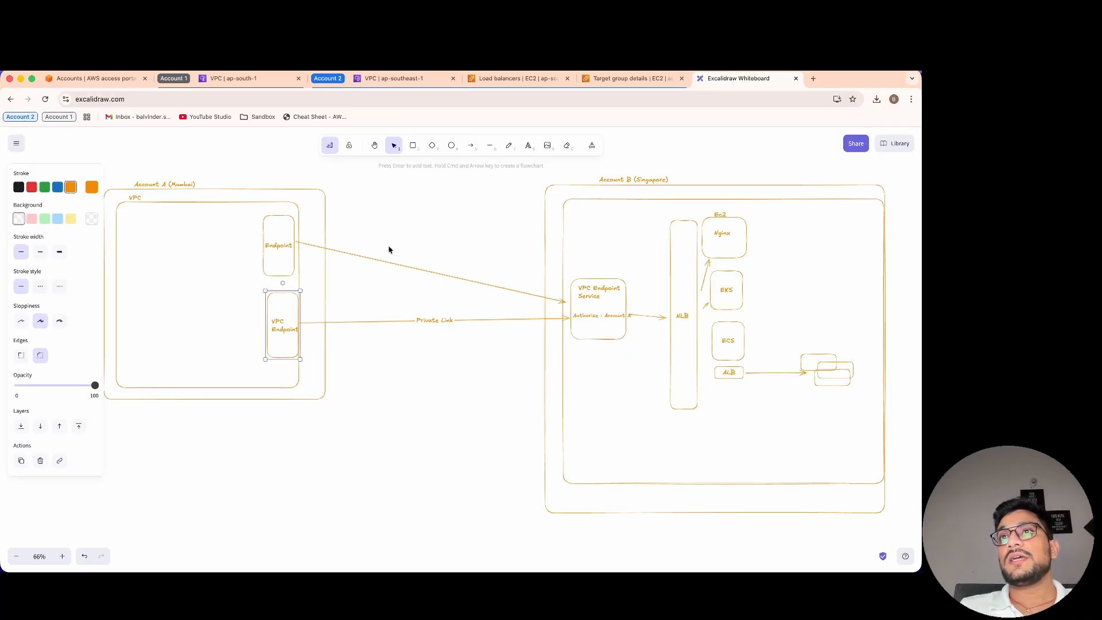
pyautogui.click(597, 297)
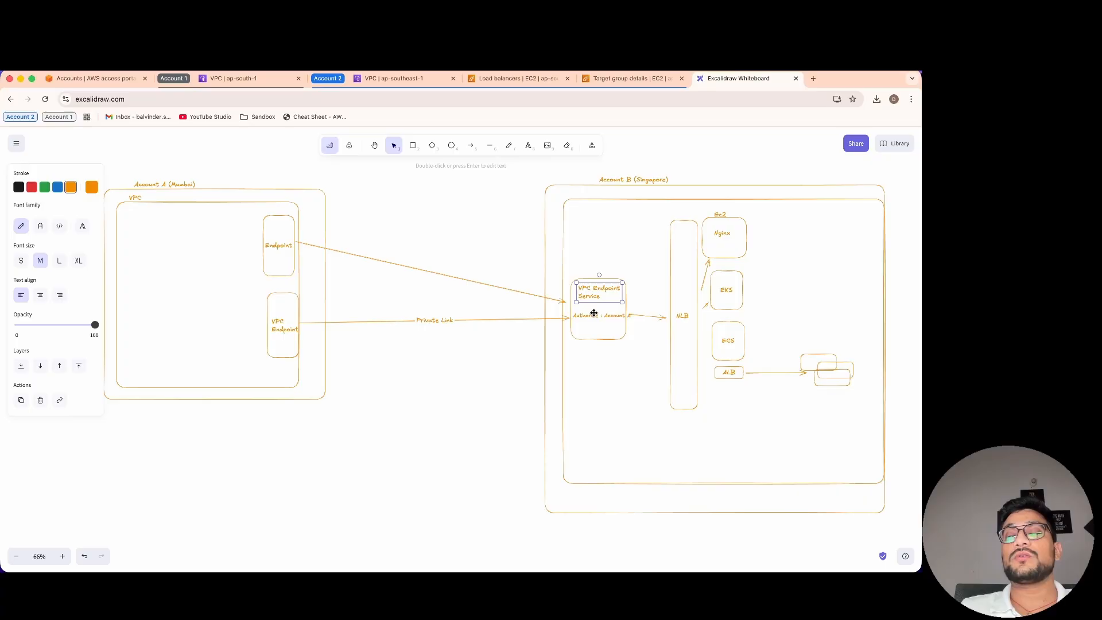
# Refresh the Singapore endpoint services and view the principals allowed on nginx-service.
pyautogui.click(406, 79)
pyautogui.click(756, 201)
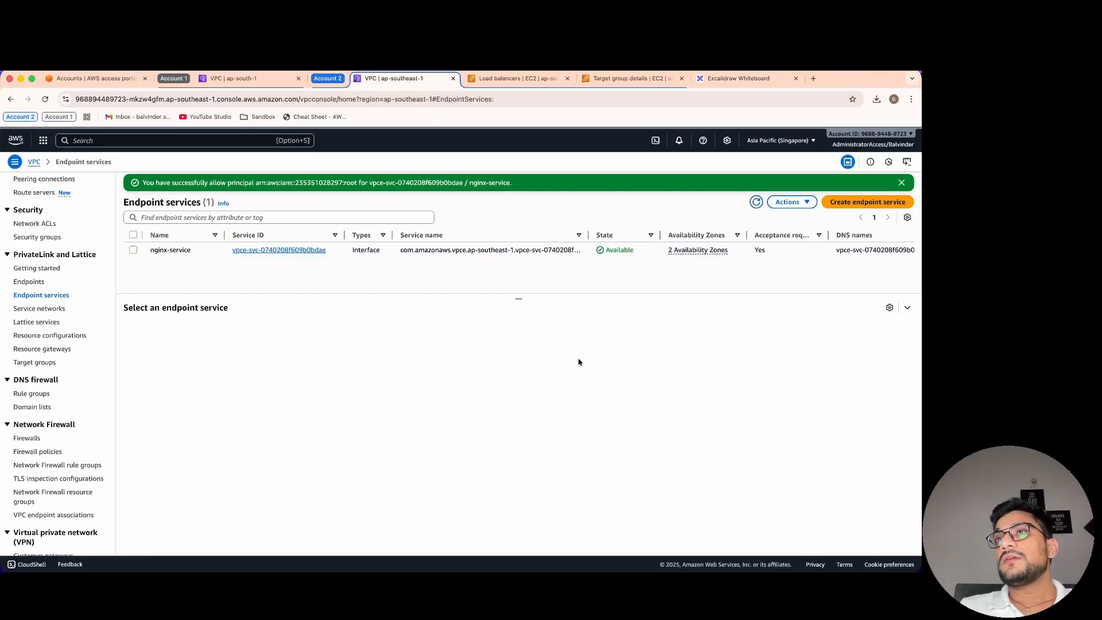
pyautogui.click(410, 251)
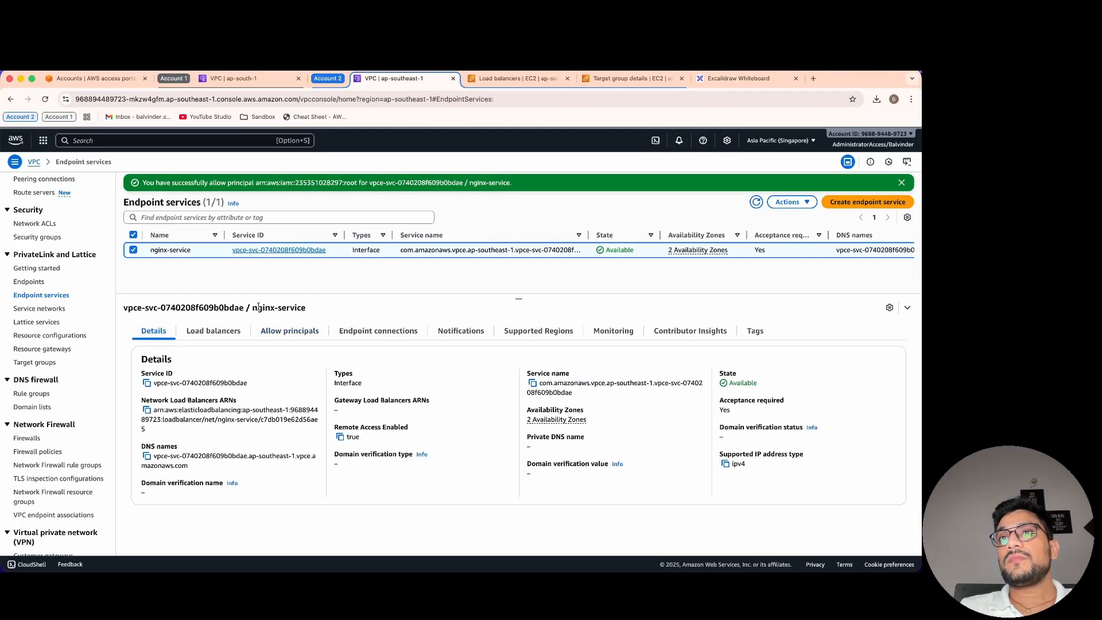
pyautogui.click(293, 331)
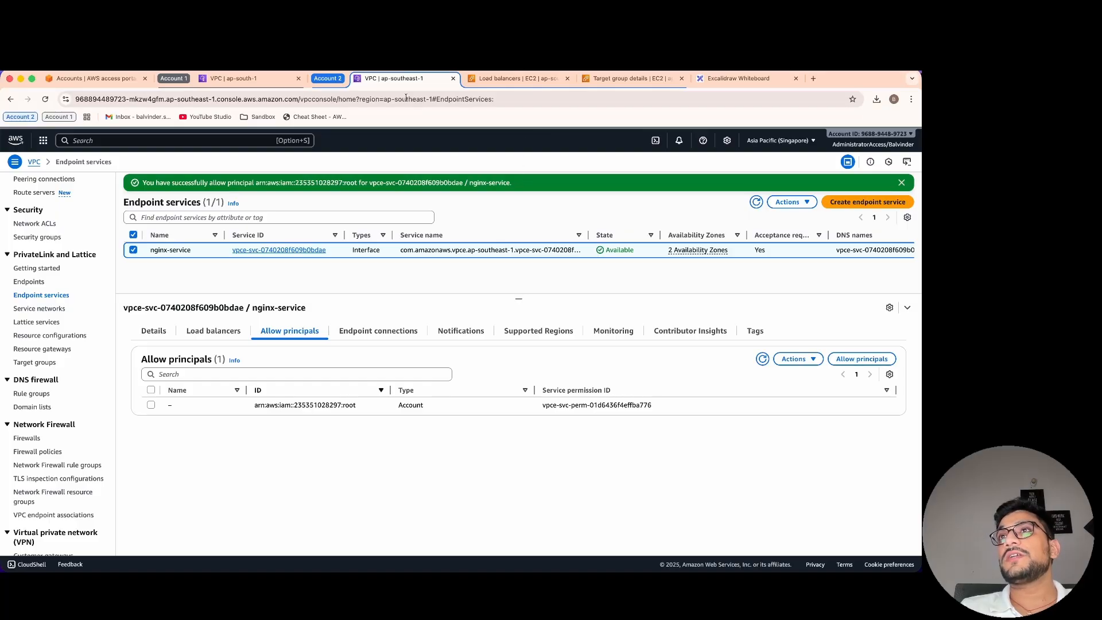
# Check the nginx-service load balancer's type and the security groups attached to it.
pyautogui.click(533, 82)
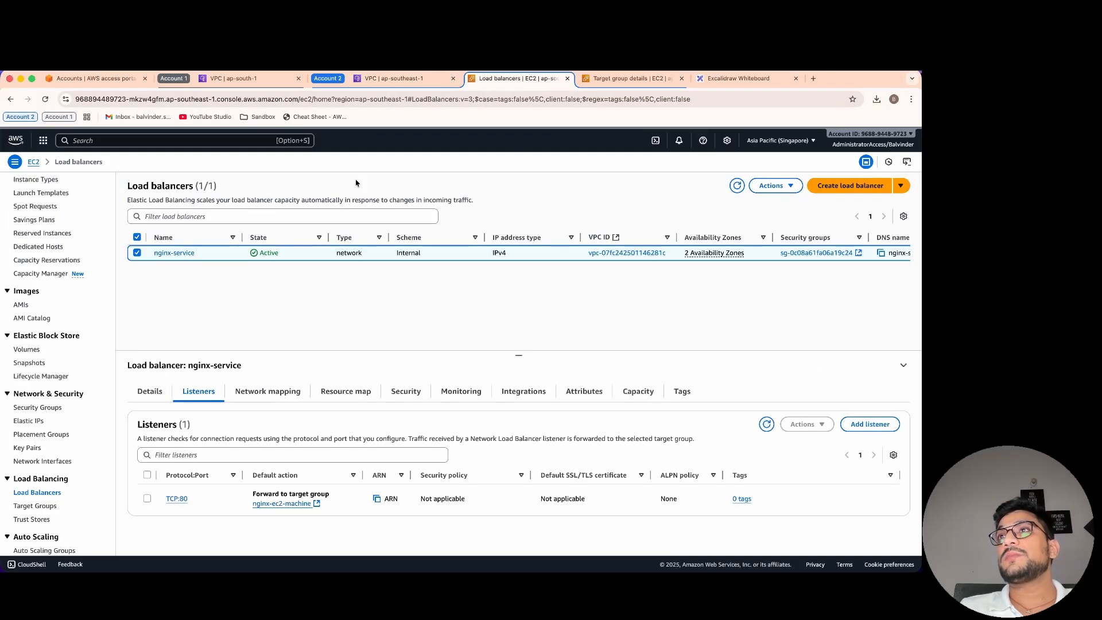
pyautogui.doubleClick(337, 253)
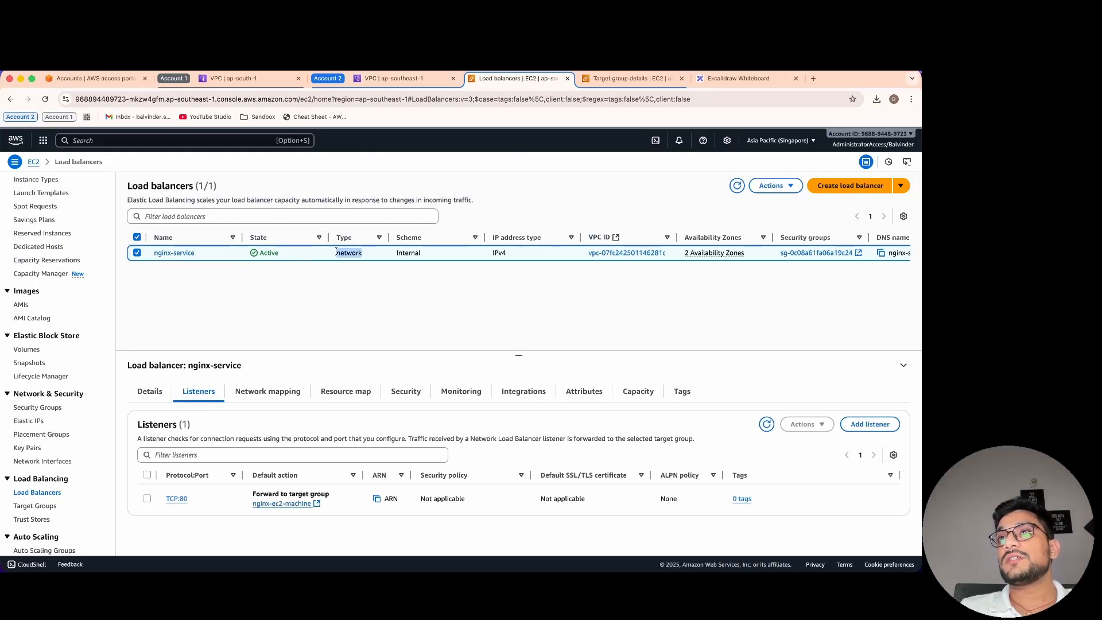
pyautogui.click(411, 392)
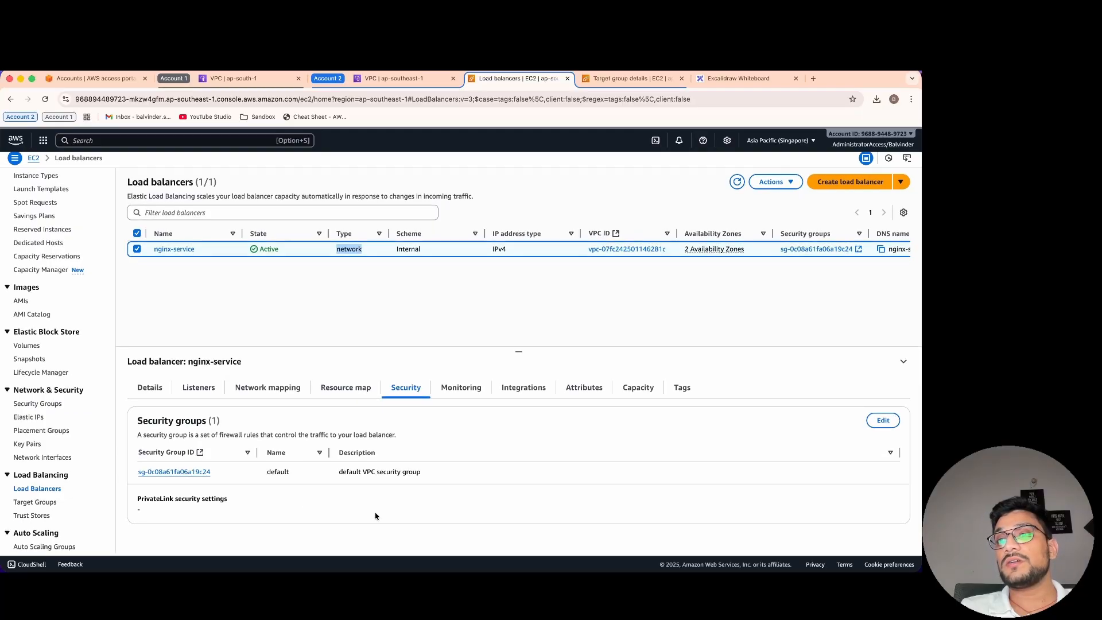
pyautogui.click(238, 481)
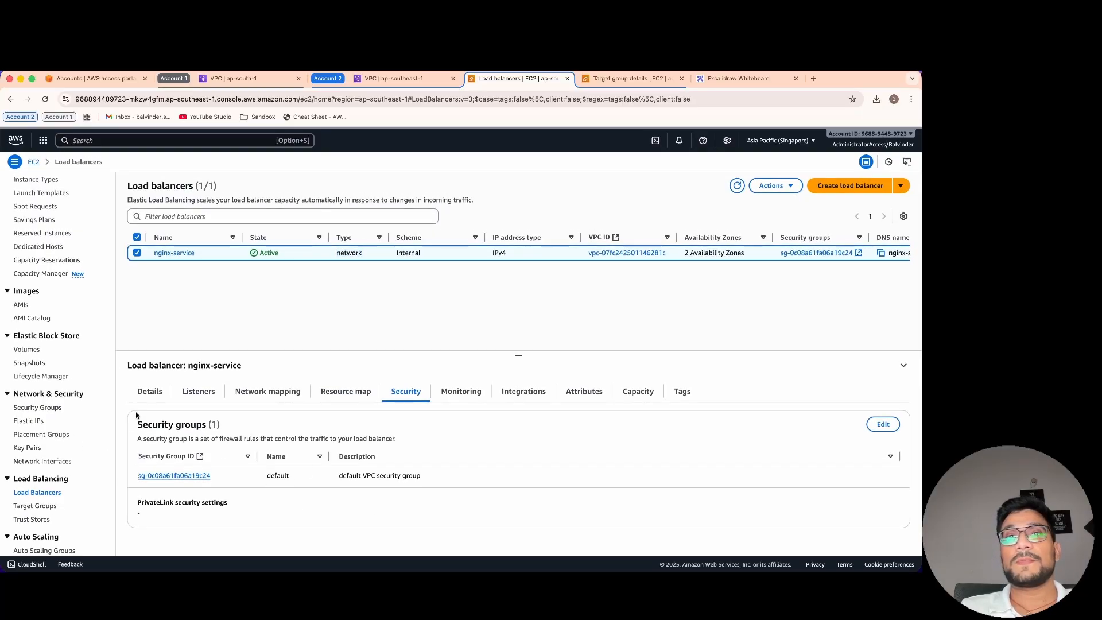
# Open the EC2 security groups in a separate browser tab and start creating a security group.
pyautogui.keyDown('super'); pyautogui.click(38, 408); pyautogui.keyUp('super')
pyautogui.click(591, 78)
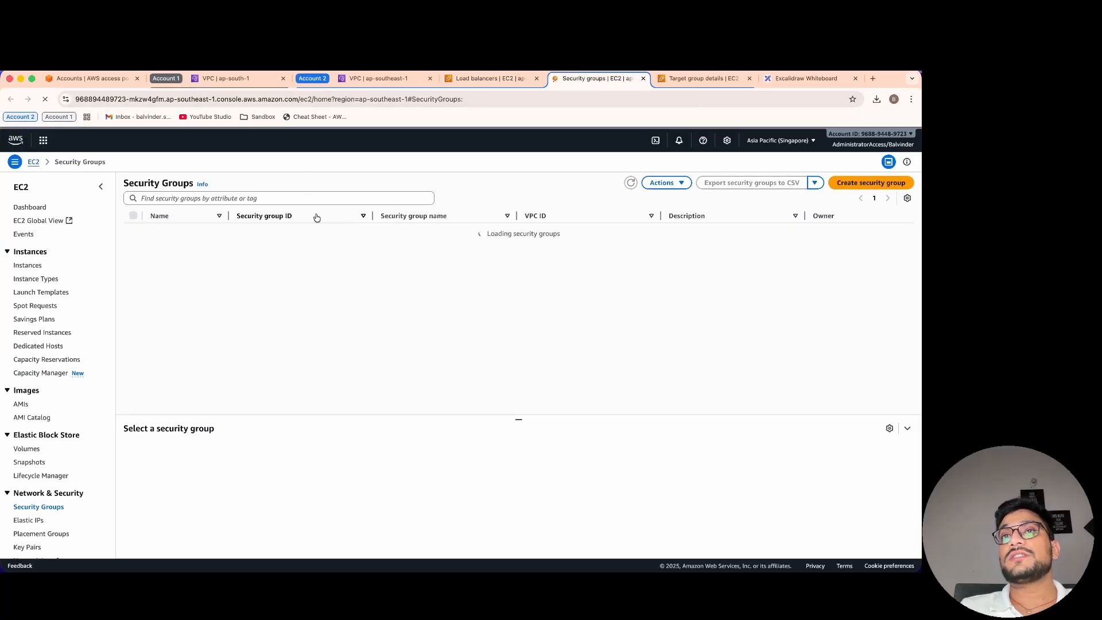
pyautogui.click(871, 183)
# Enter nginx-nlb as both the name and the description of the new security group.
pyautogui.click(205, 246)
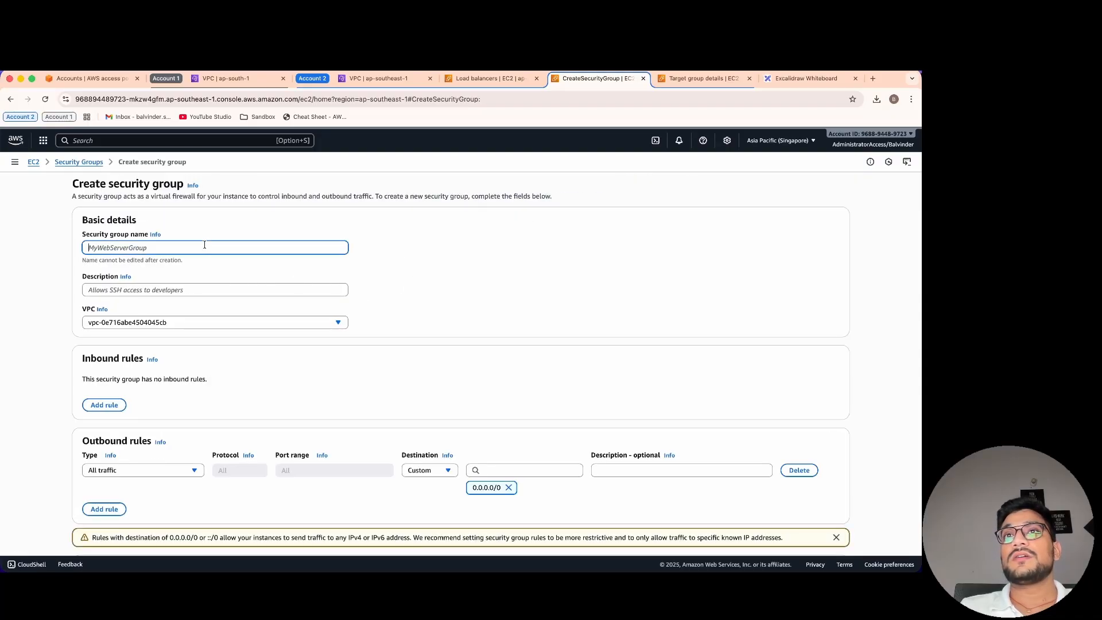
pyautogui.write('nginx-')
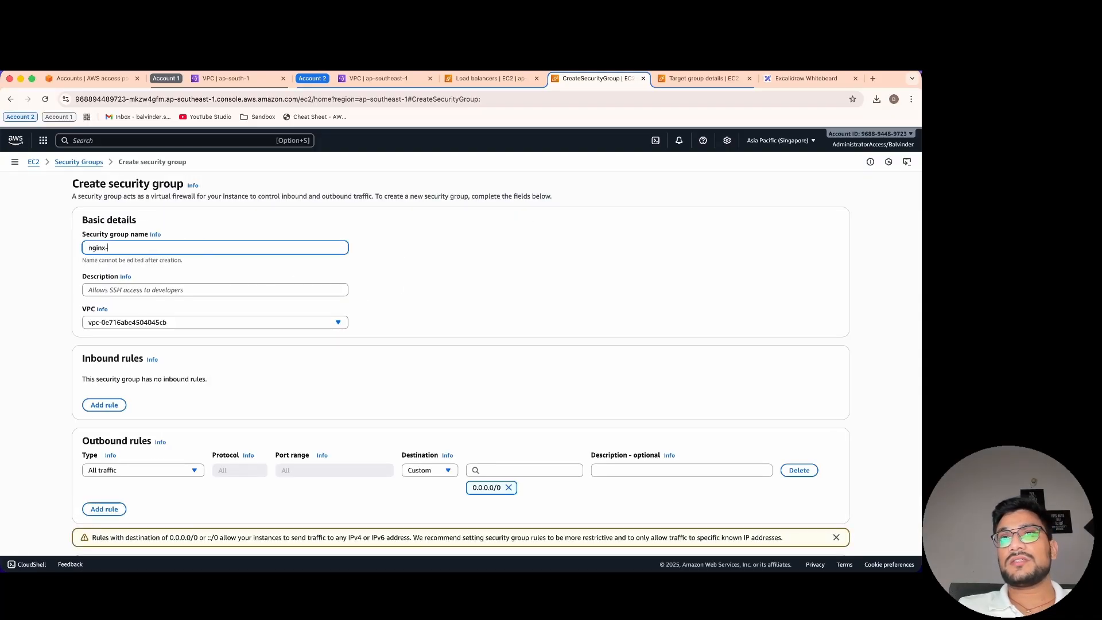
pyautogui.write('nlv')
pyautogui.press('BackSpace')
pyautogui.write('b')
pyautogui.press('super+a')
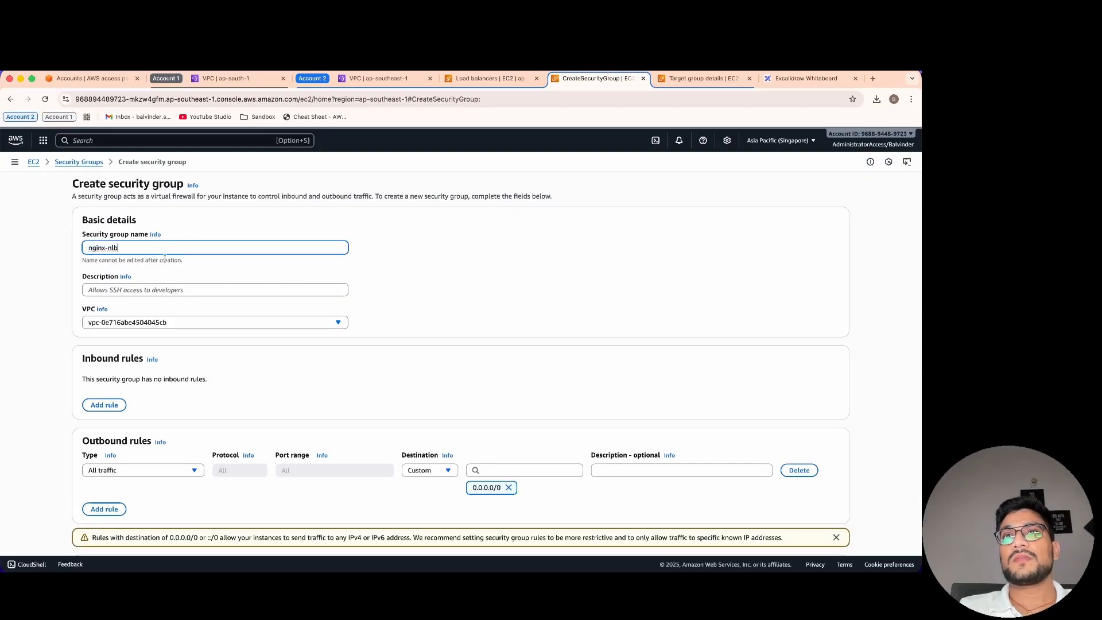
pyautogui.tripleClick(230, 251)
pyautogui.click(184, 288)
pyautogui.press('super+v')
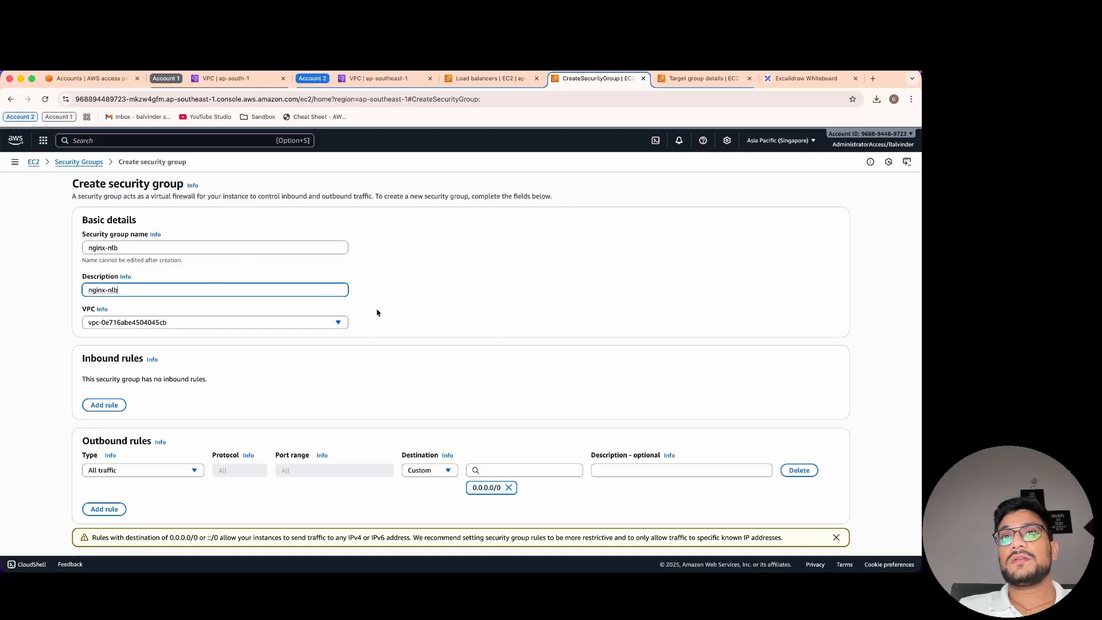
# Assign the new security group to the VPC nginx-service-provider-vpc.
pyautogui.scroll(-2, 364, 304)
pyautogui.click(338, 260)
pyautogui.click(212, 290)
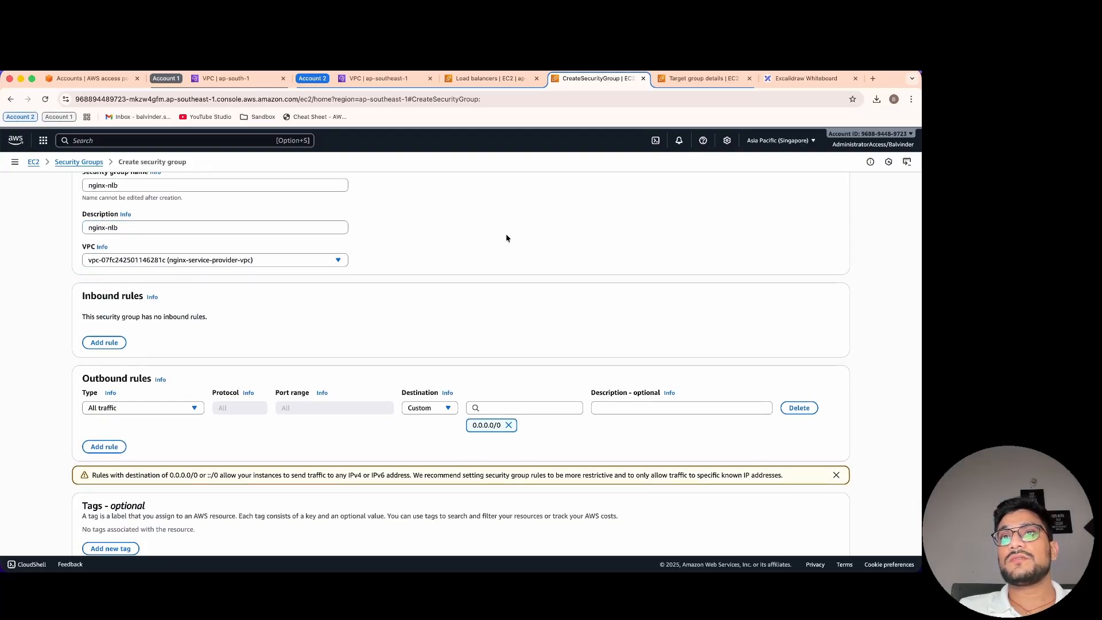
# Add an inbound rule of type HTTP to the nginx-nlb security group.
pyautogui.scroll(-2, 390, 390)
pyautogui.click(103, 292)
pyautogui.click(151, 274)
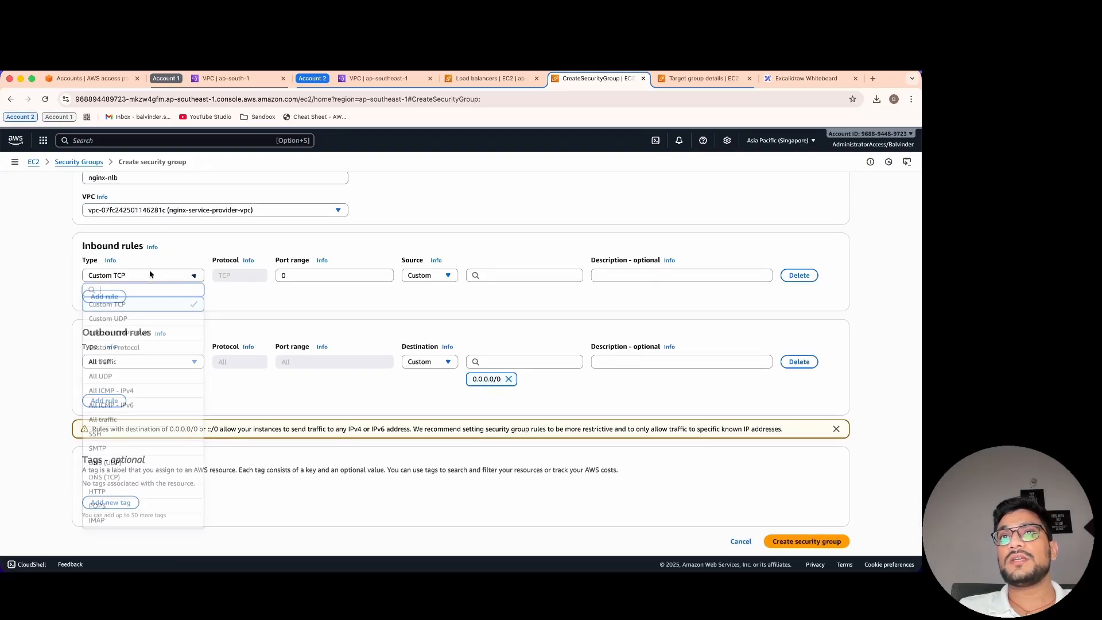
pyautogui.write('htt')
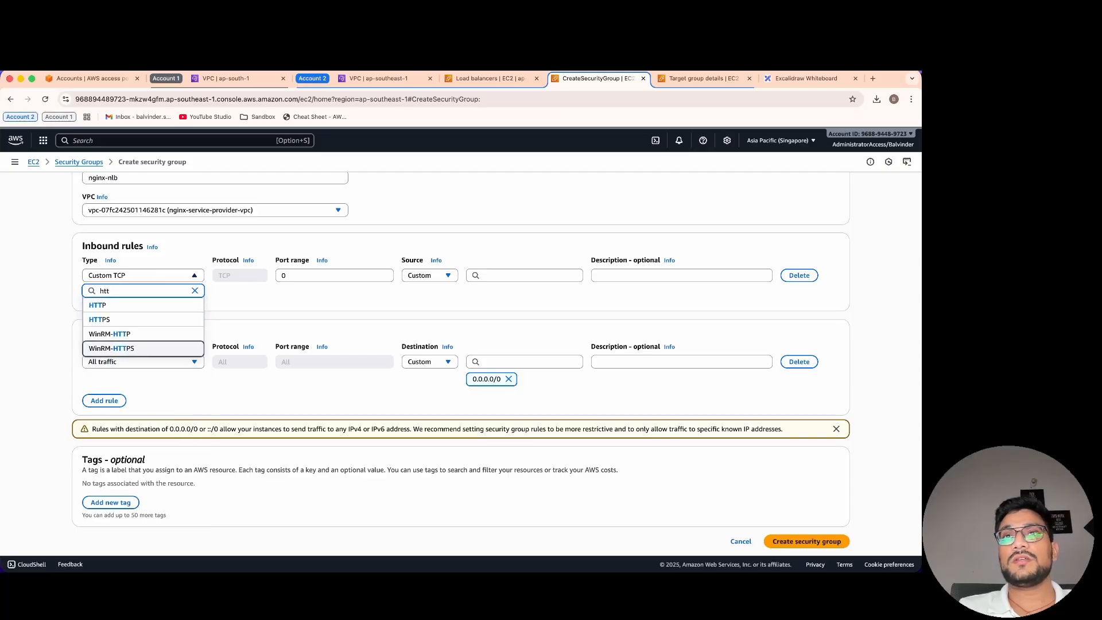
pyautogui.press('Up')
pyautogui.press('Up')
pyautogui.press('Up')
pyautogui.press('Return')
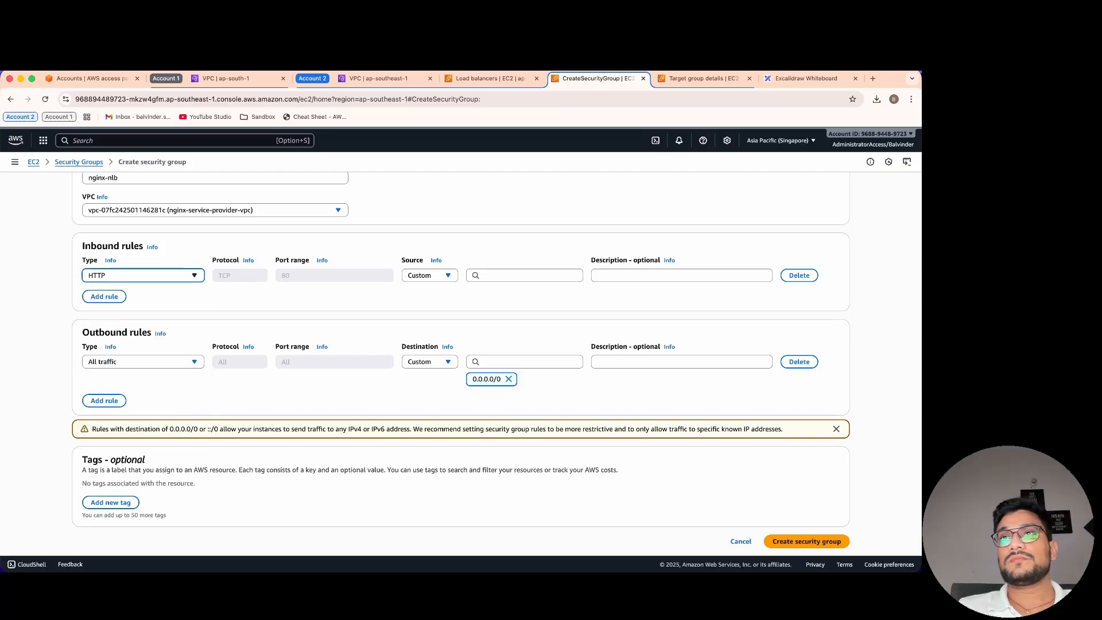
# Set the HTTP rule's source to 10.0.0.0/16 and create the security group.
pyautogui.click(516, 275)
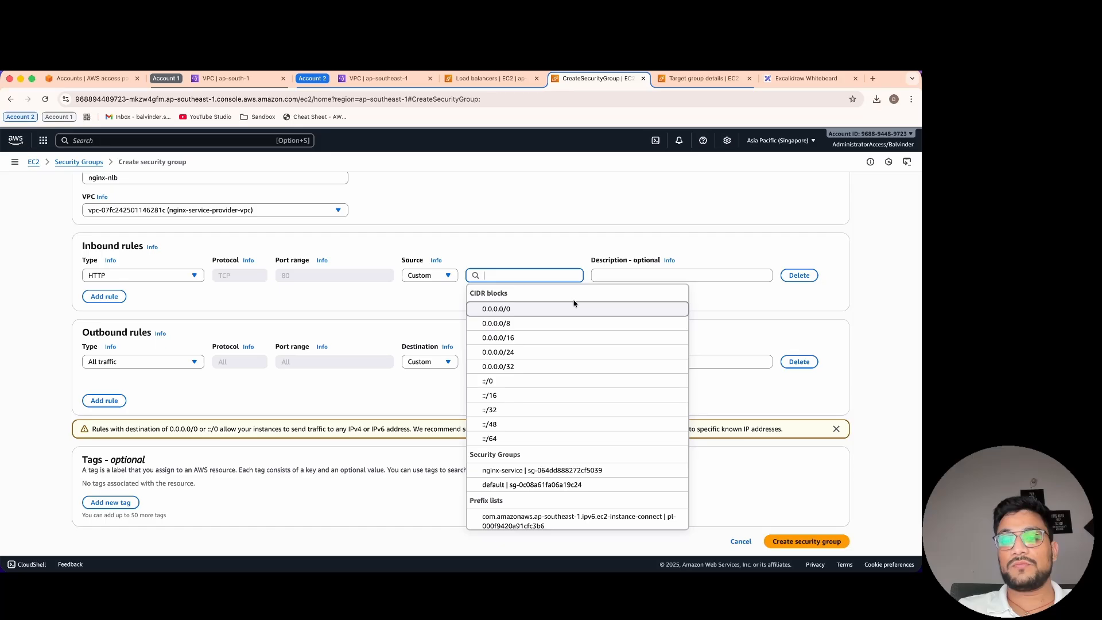
pyautogui.write('10.0.0.0')
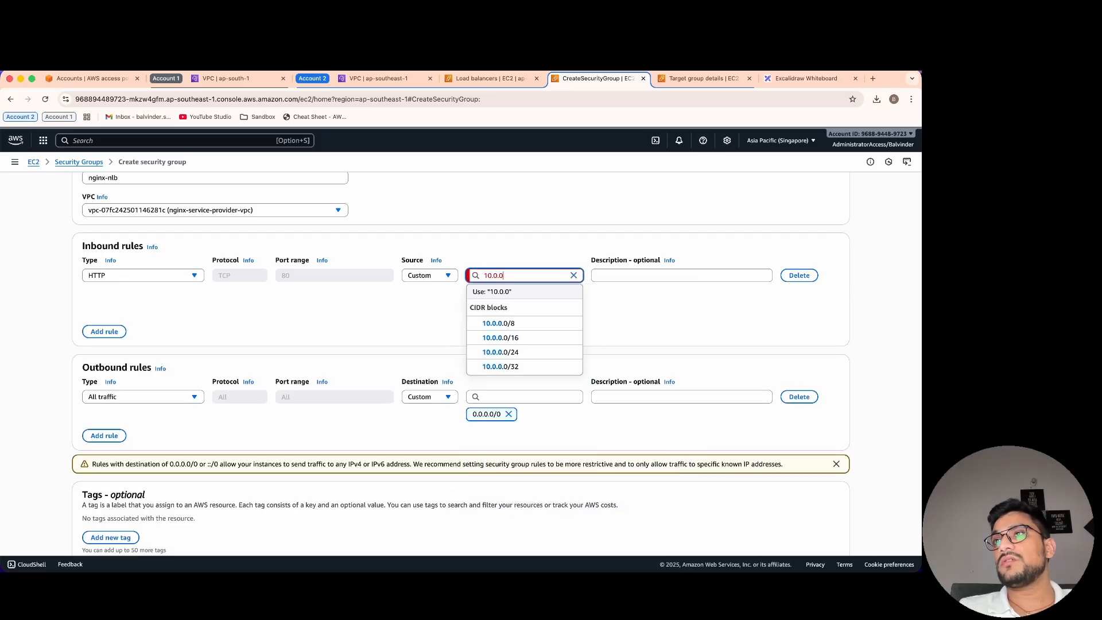
pyautogui.write('.0/1')
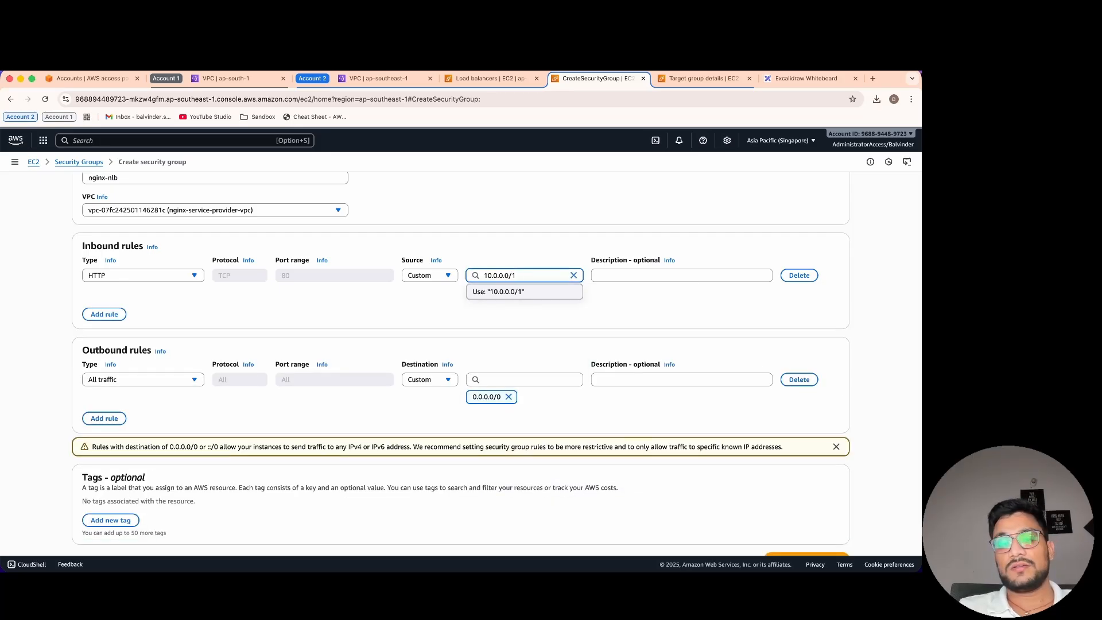
pyautogui.write('6')
pyautogui.press('Return')
pyautogui.scroll(-1, 574, 379)
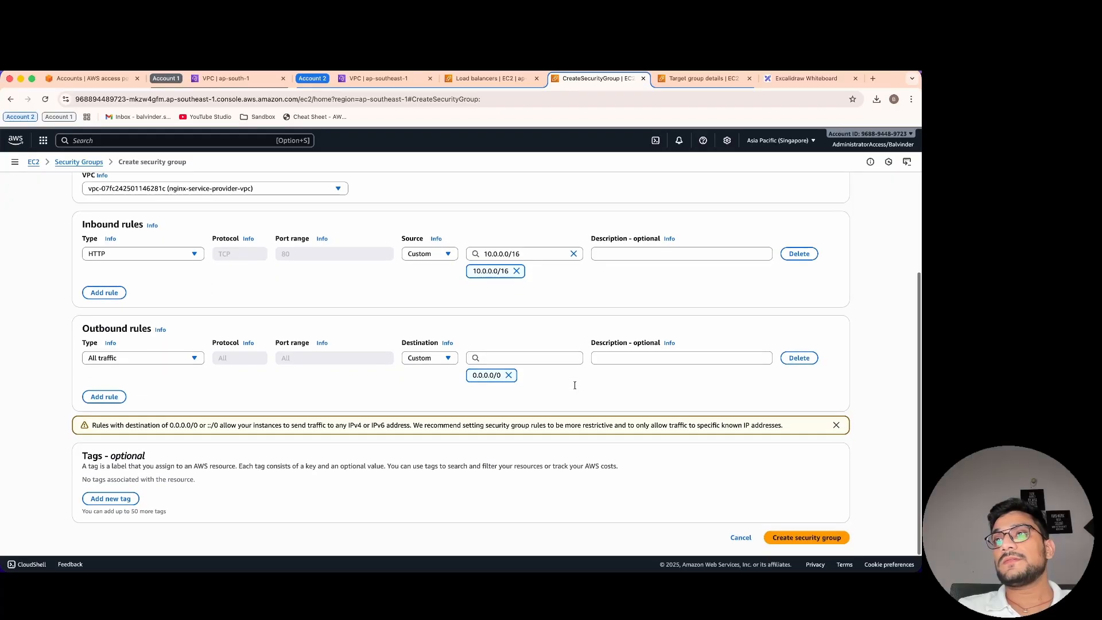
pyautogui.click(790, 539)
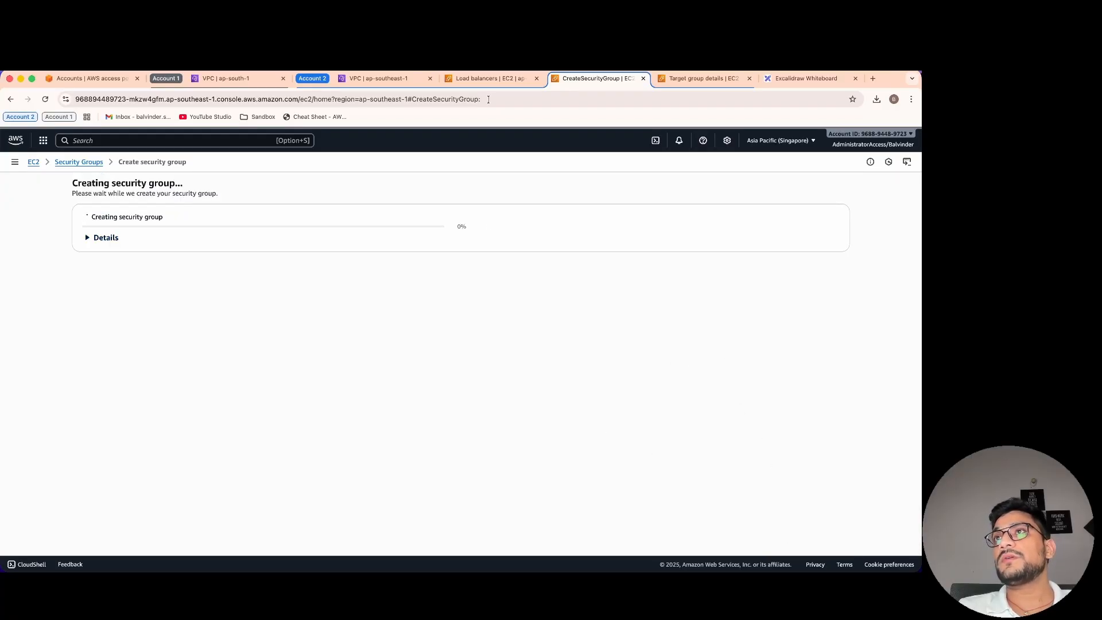
# Replace the default security group on the nginx-service load balancer with nginx-nlb and save the changes.
pyautogui.click(487, 79)
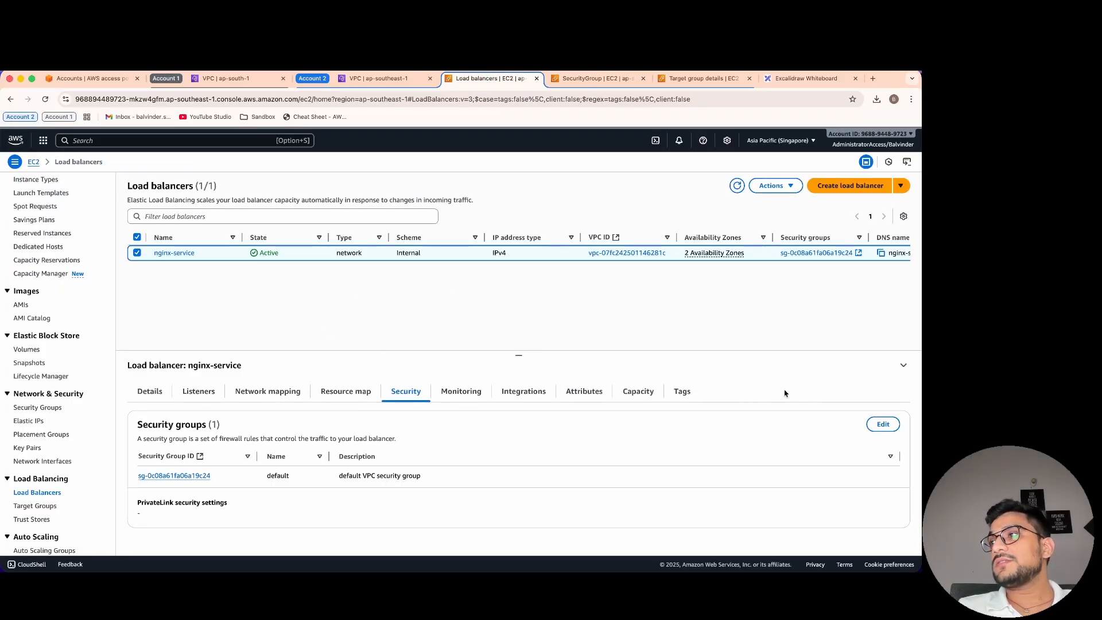
pyautogui.click(883, 425)
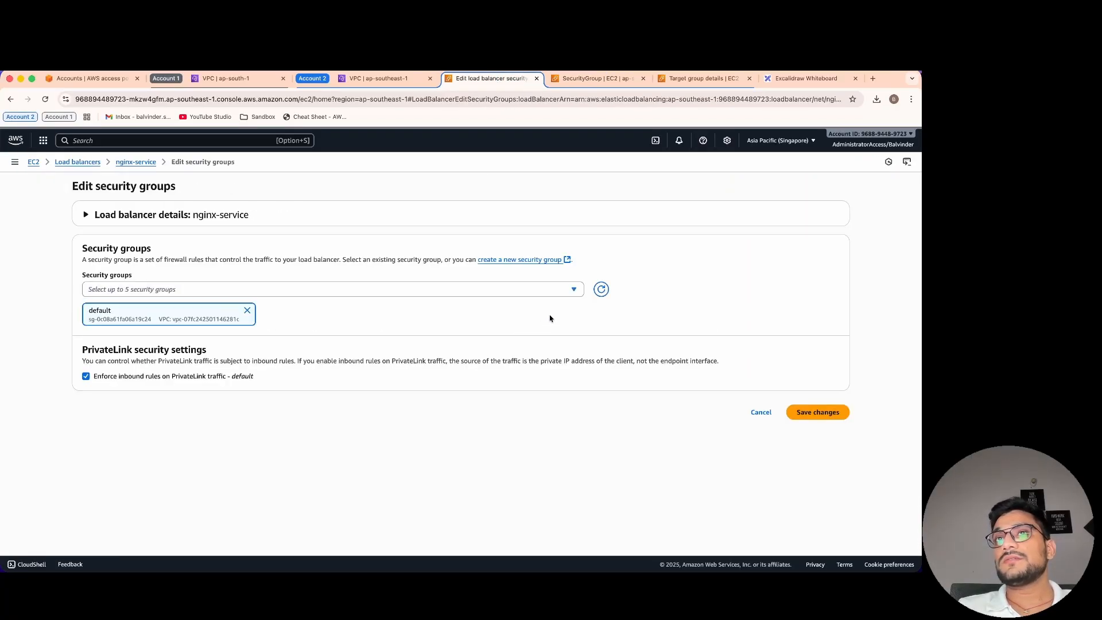
pyautogui.click(246, 310)
pyautogui.click(278, 294)
pyautogui.click(121, 370)
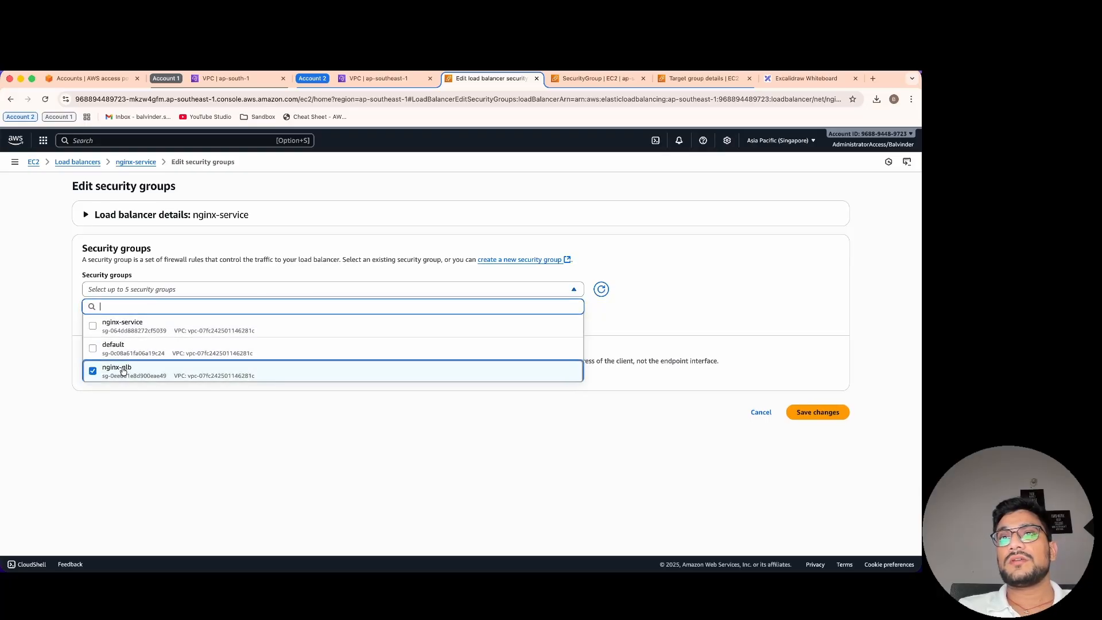
pyautogui.click(367, 459)
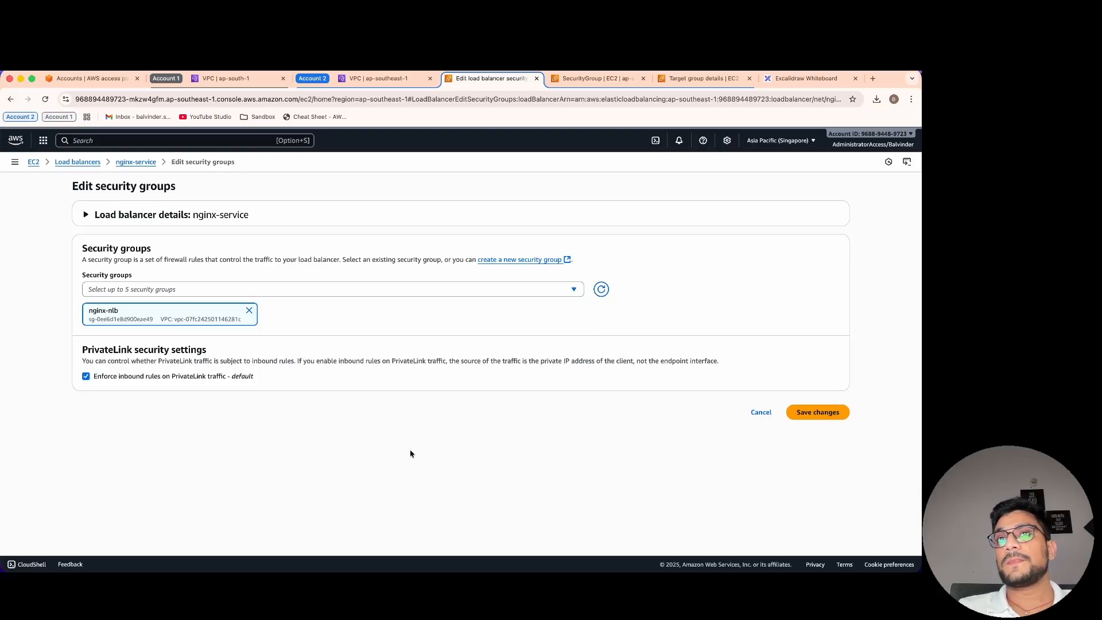
pyautogui.click(830, 412)
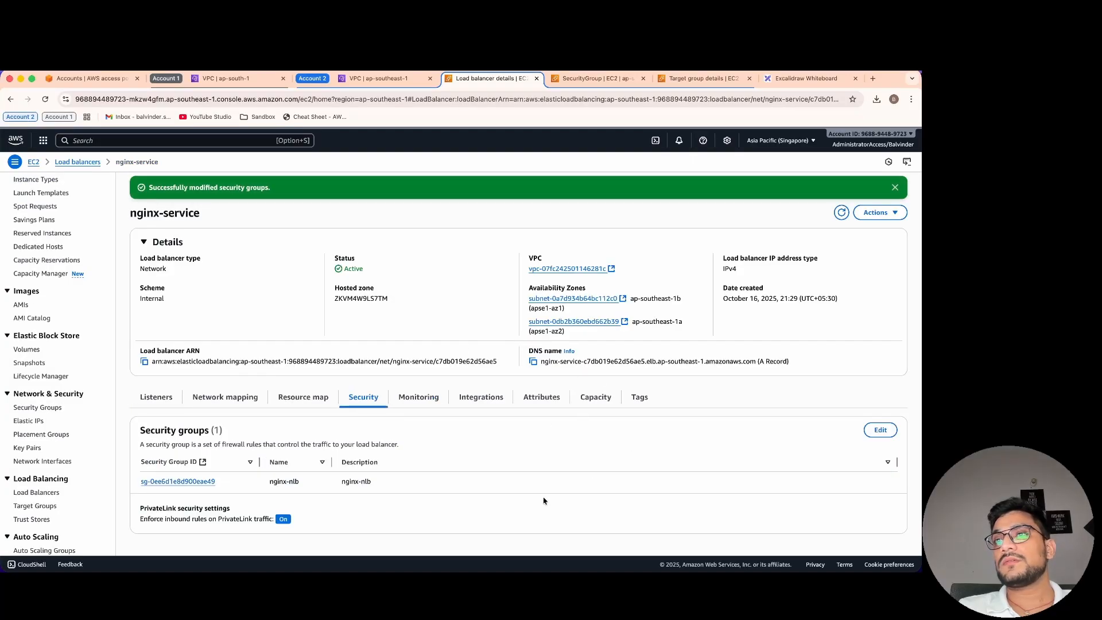
# Switch to the Excalidraw diagram and move the Account B (Singapore) label to the left end of its box's upper edge.
pyautogui.click(377, 79)
pyautogui.click(796, 82)
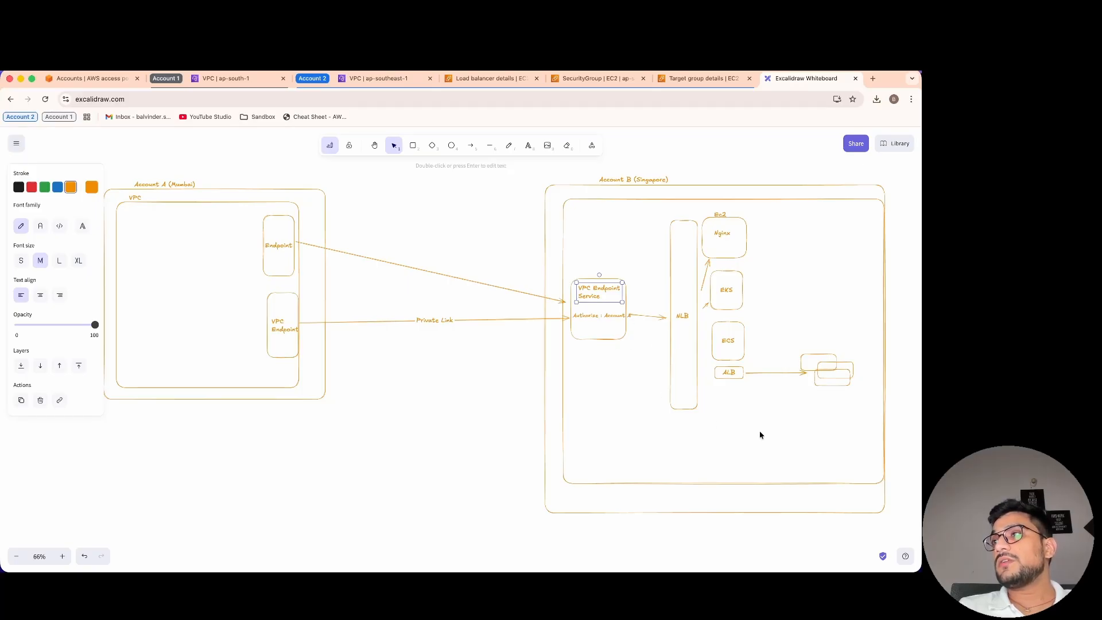
pyautogui.click(626, 179)
pyautogui.press('Return')
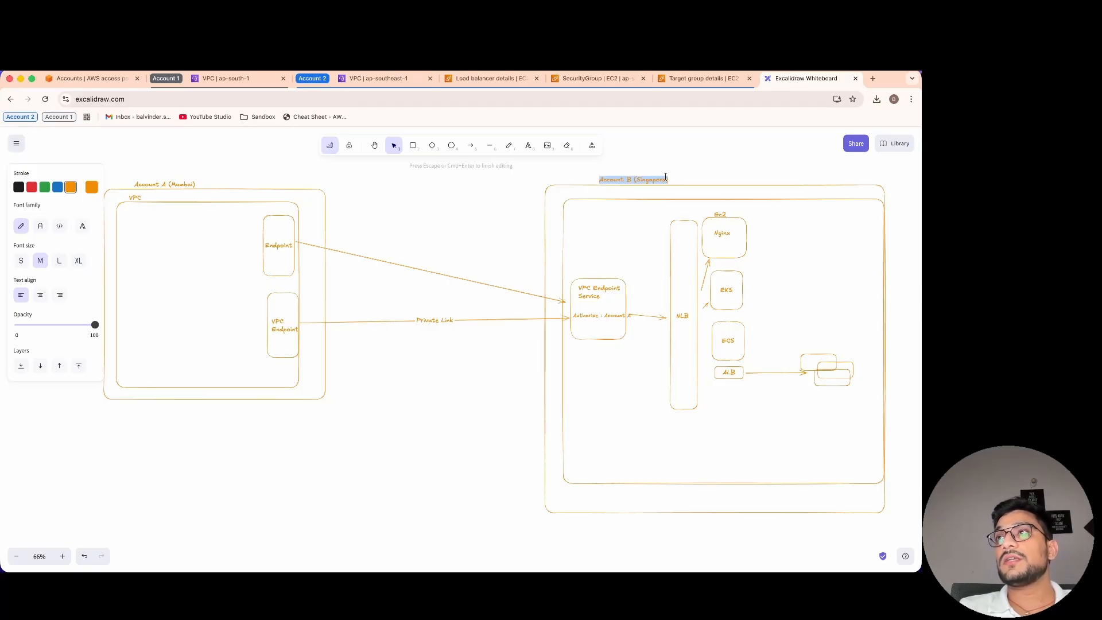
pyautogui.click(691, 173)
pyautogui.click(640, 178)
pyautogui.moveTo(640, 178); pyautogui.dragTo(596, 180)
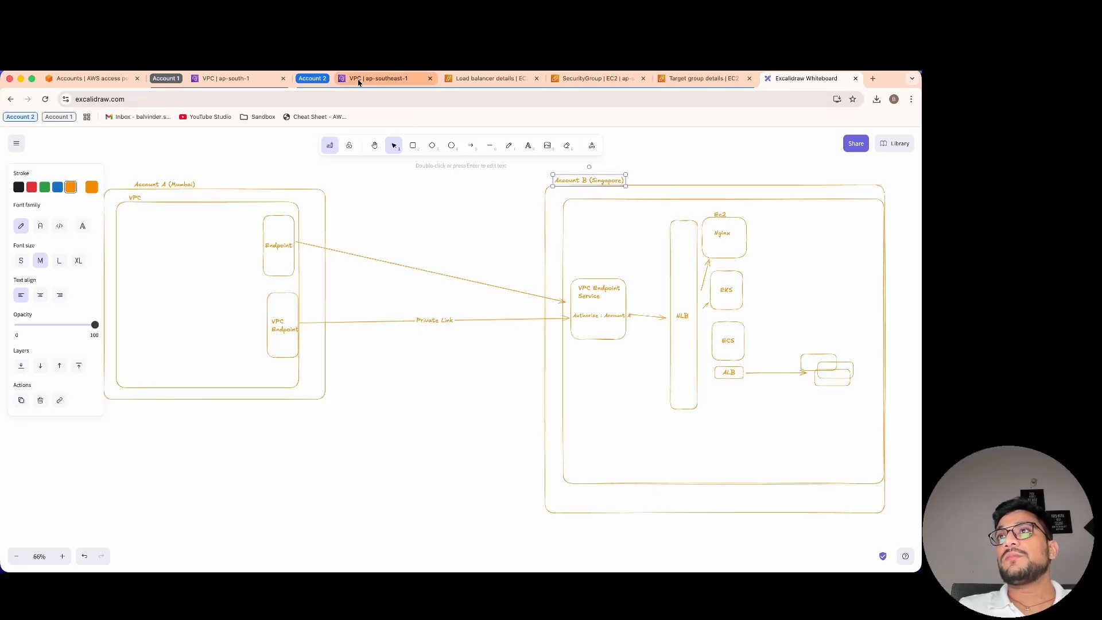
# View the details of the nginx-service endpoint service in the Singapore VPC console.
pyautogui.click(390, 80)
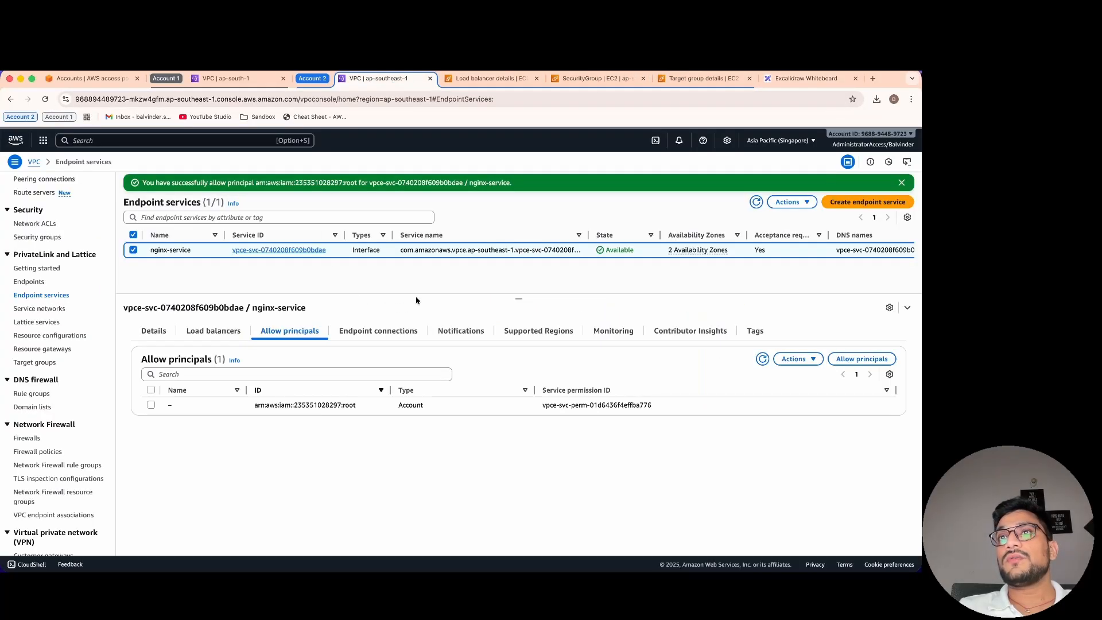
pyautogui.click(160, 332)
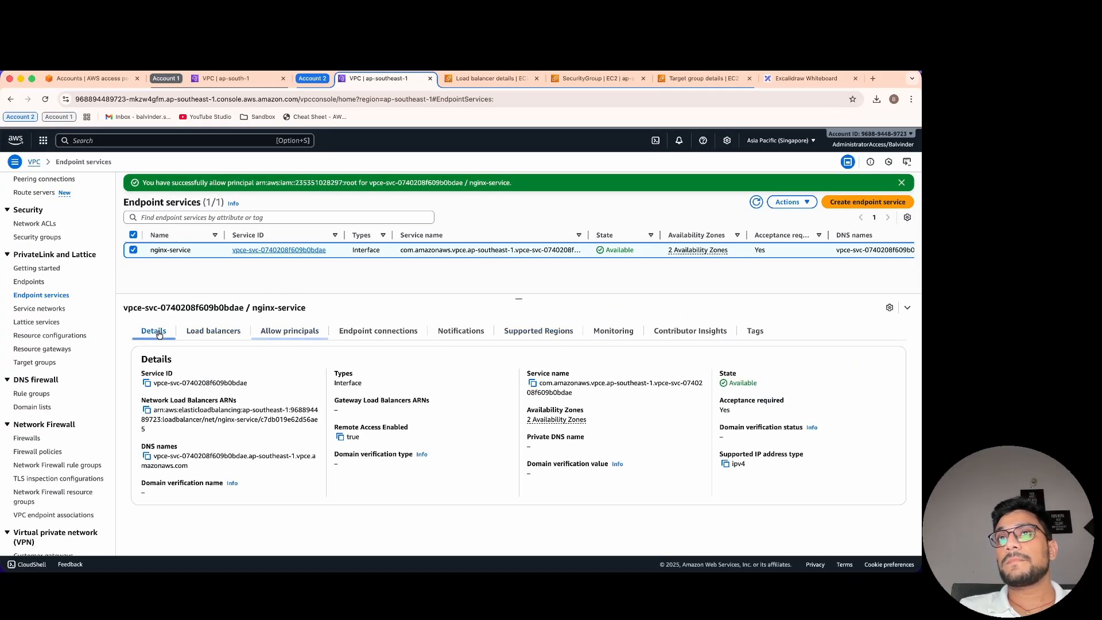
pyautogui.moveTo(517, 299)
pyautogui.mouseDown()
pyautogui.moveTo(517, 342)
pyautogui.moveTo(518, 312)
pyautogui.mouseUp()
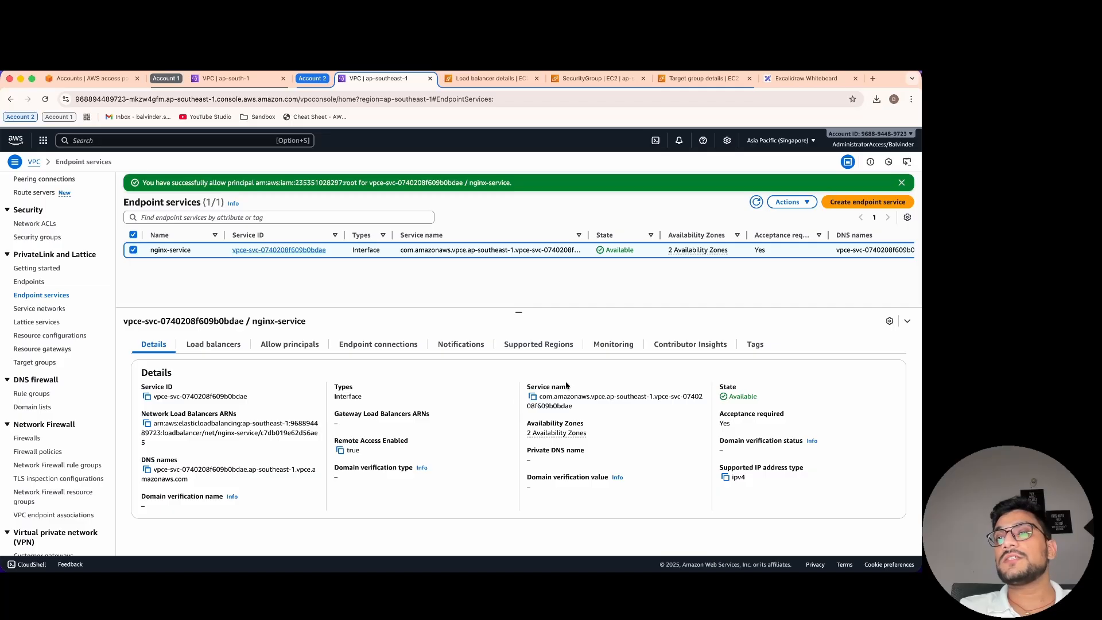
# Collapse the Account 2 tab group, then check the Mumbai account's VPC and the VPC Endpoint in the Excalidraw diagram.
pyautogui.click(311, 78)
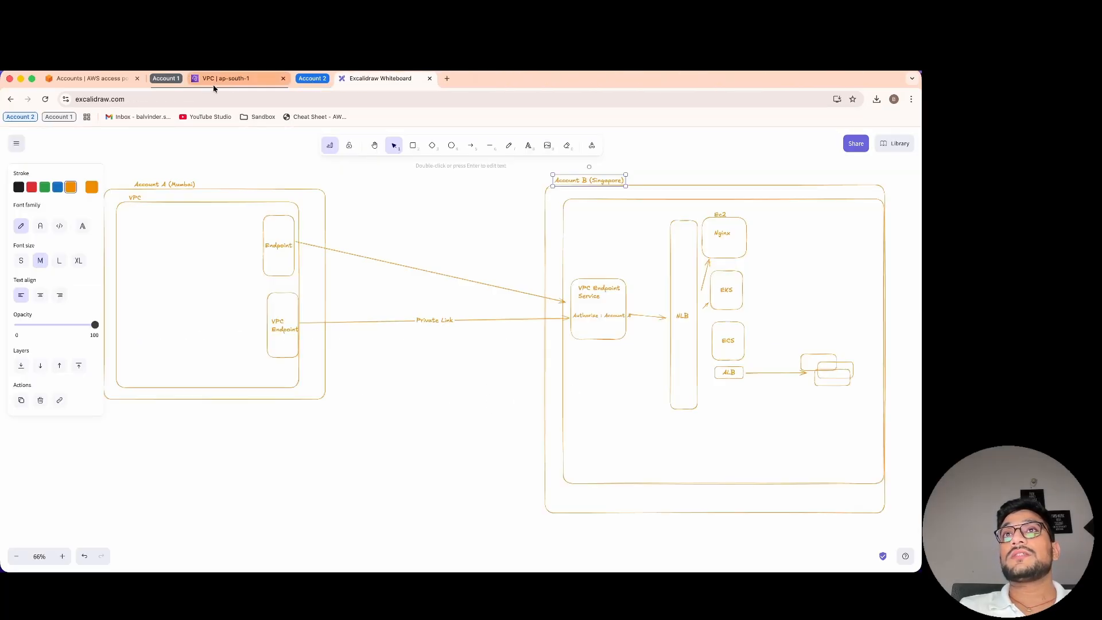
pyautogui.click(227, 79)
pyautogui.click(869, 134)
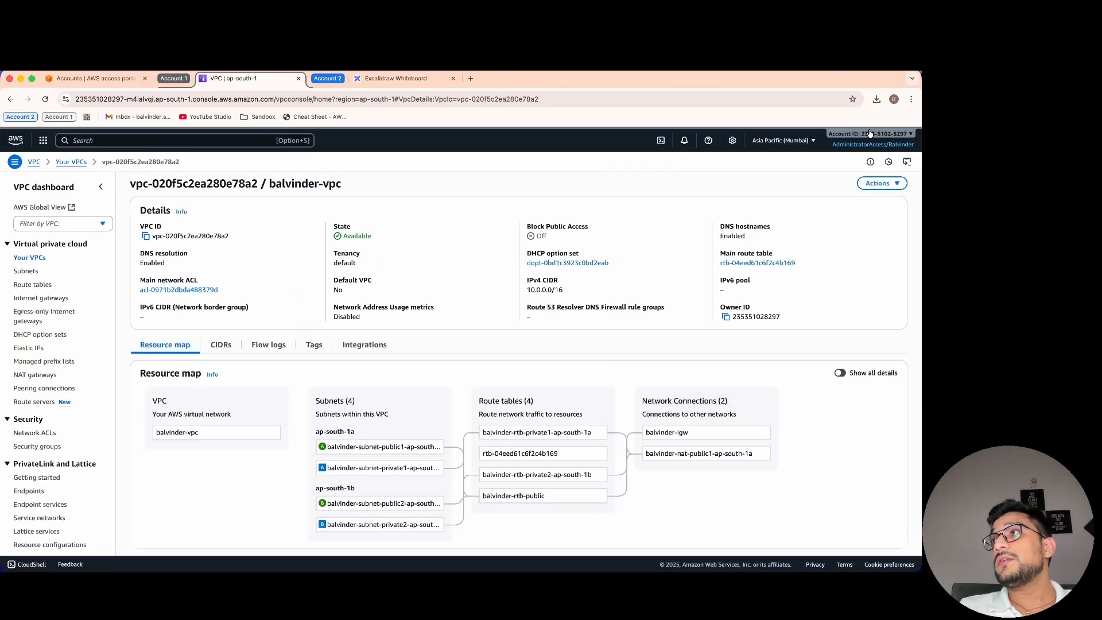
pyautogui.click(401, 78)
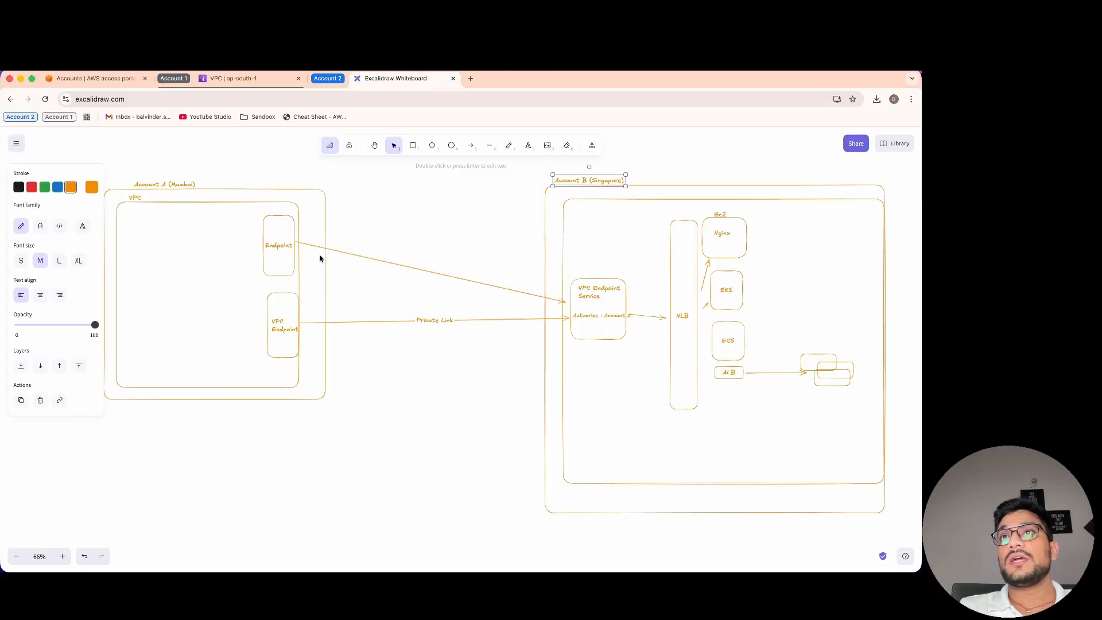
pyautogui.click(278, 328)
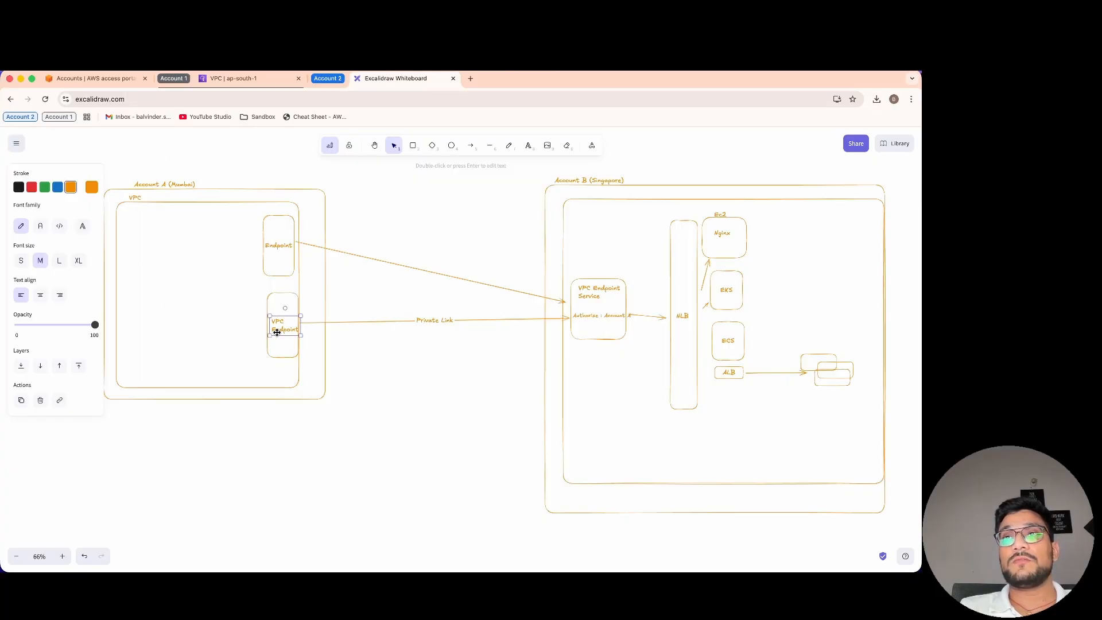
# Start creating a VPC endpoint in the Mumbai account with the name tag nginx-service-account-b.
pyautogui.click(246, 78)
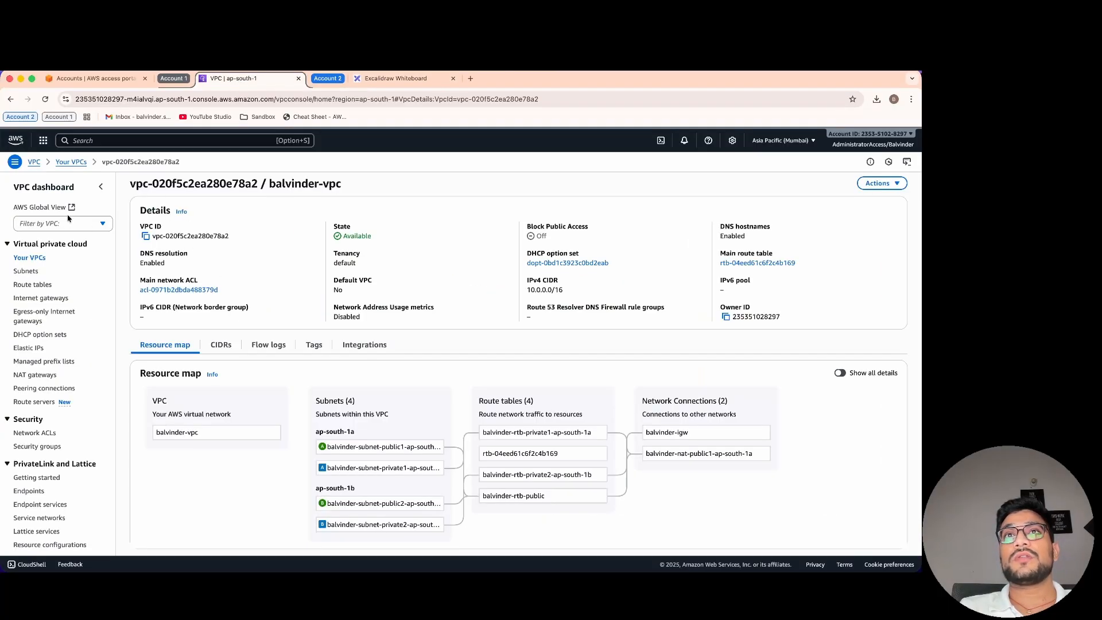
pyautogui.scroll(-5, 97, 433)
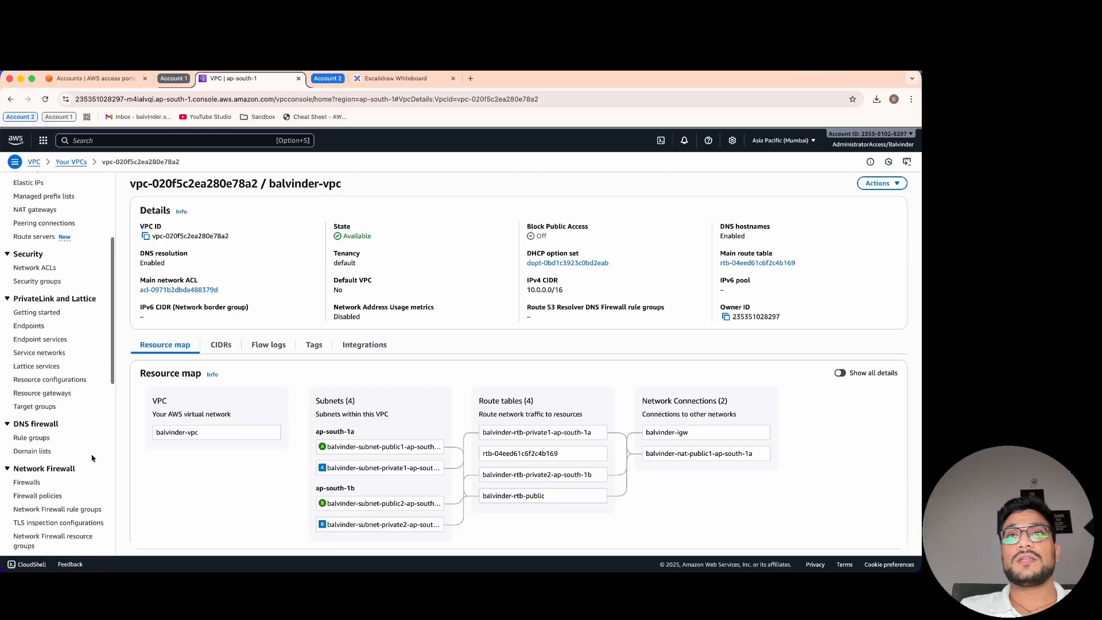
pyautogui.click(29, 280)
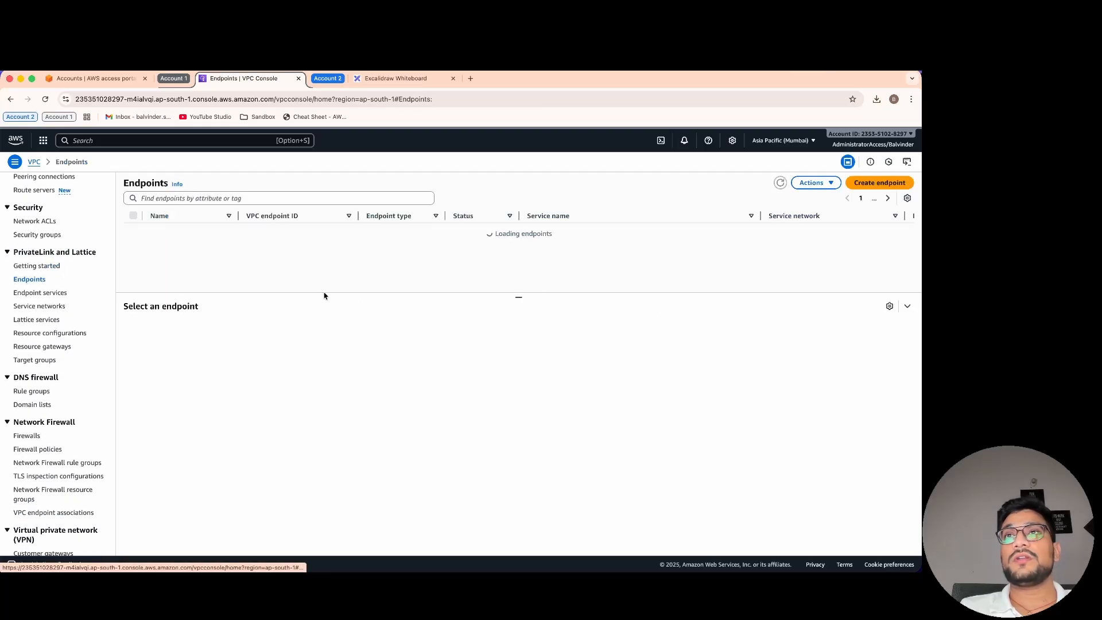
pyautogui.click(888, 184)
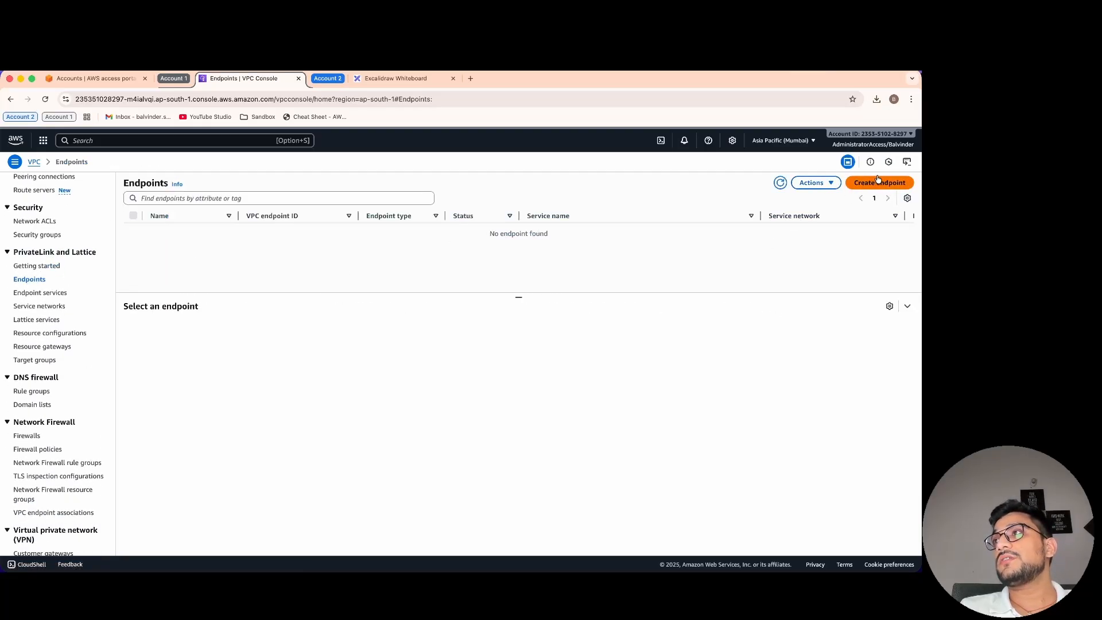
pyautogui.click(233, 267)
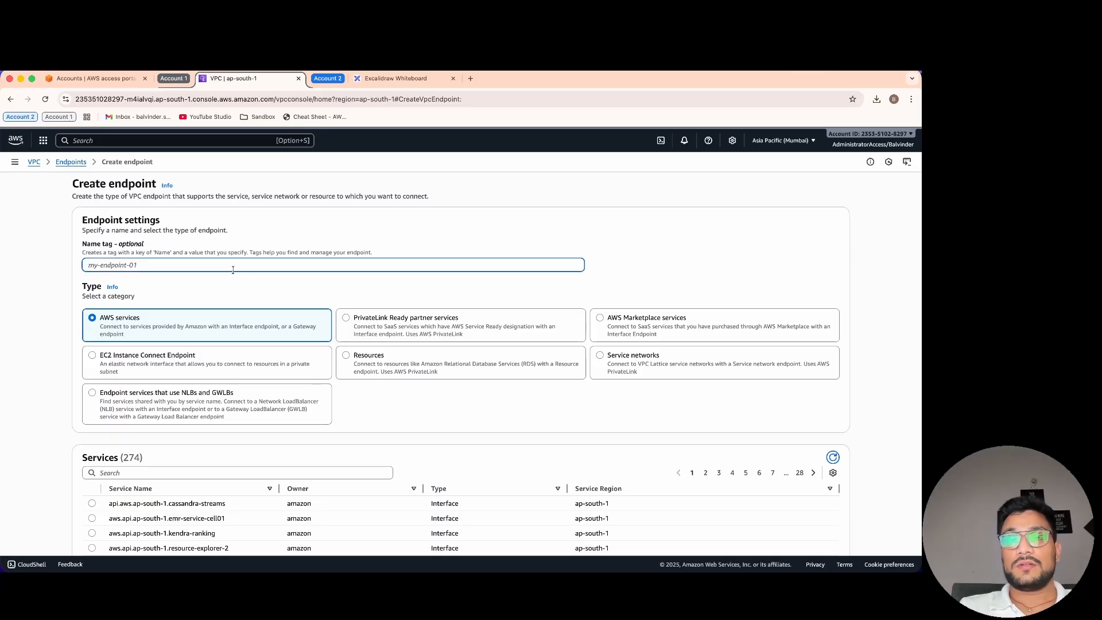
pyautogui.write('nginx-serv')
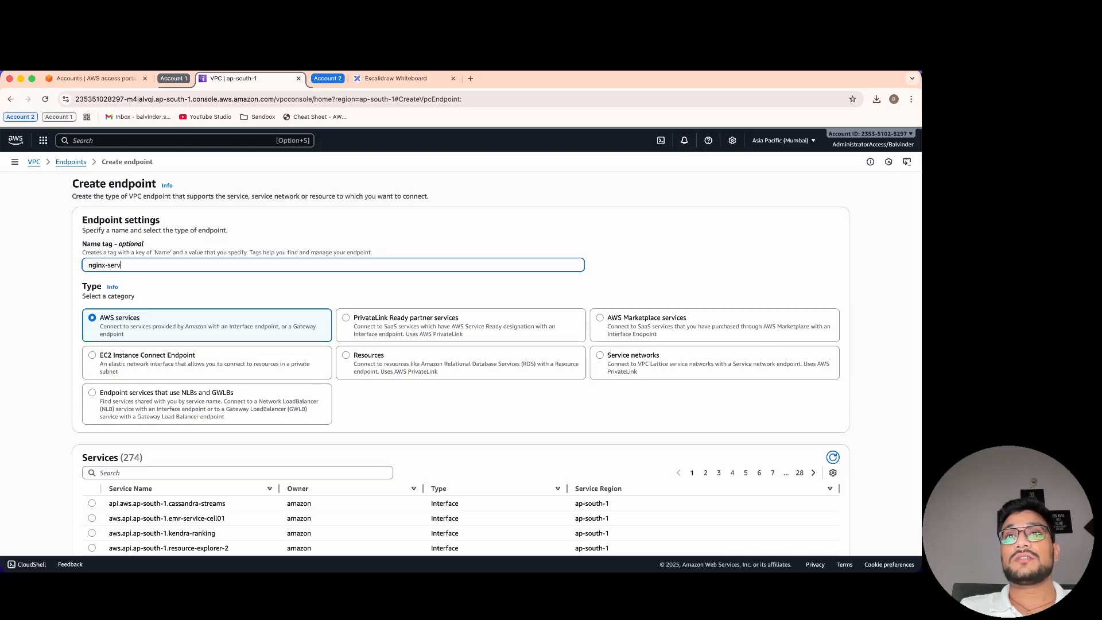
pyautogui.write('ice-account=b')
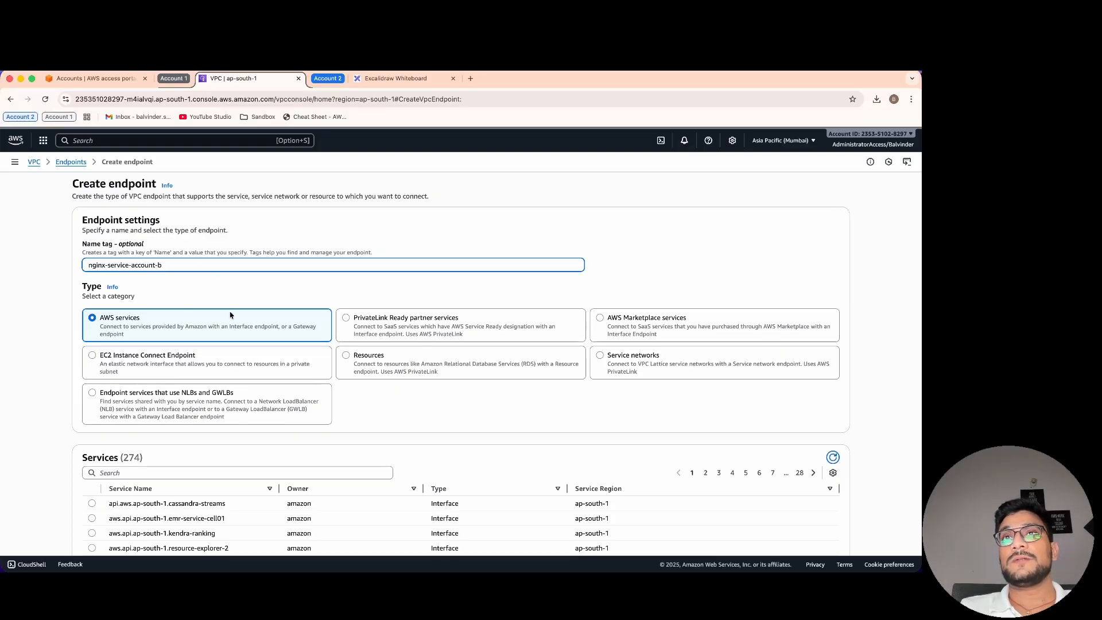
# Look through the AWS services, PrivateLink Ready partner services and AWS Marketplace services categories for the new endpoint.
pyautogui.scroll(-1, 208, 289)
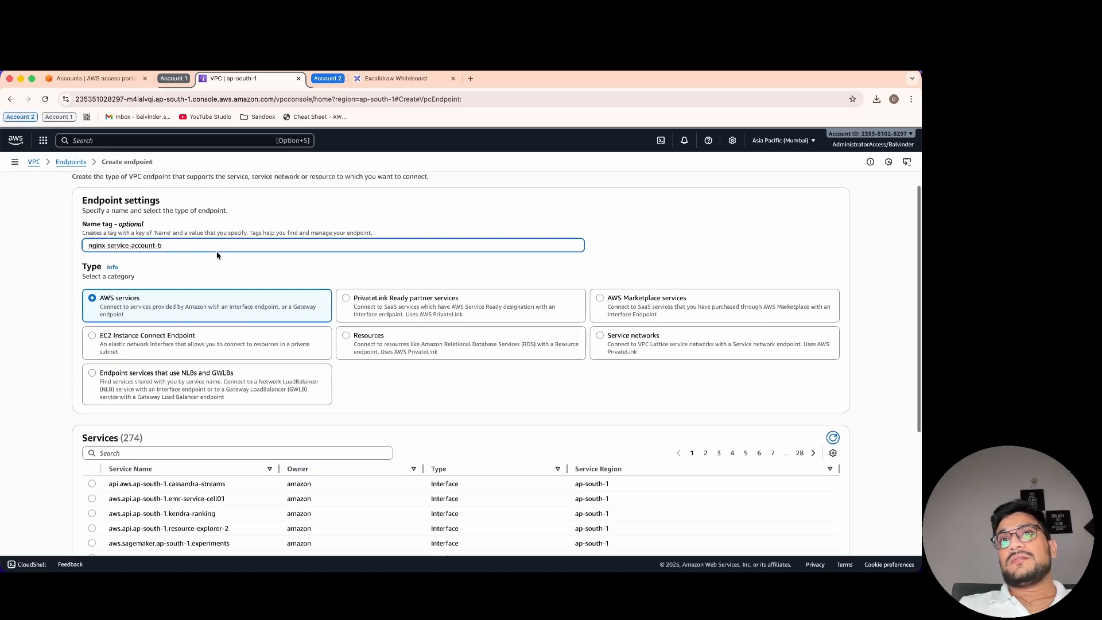
pyautogui.click(217, 255)
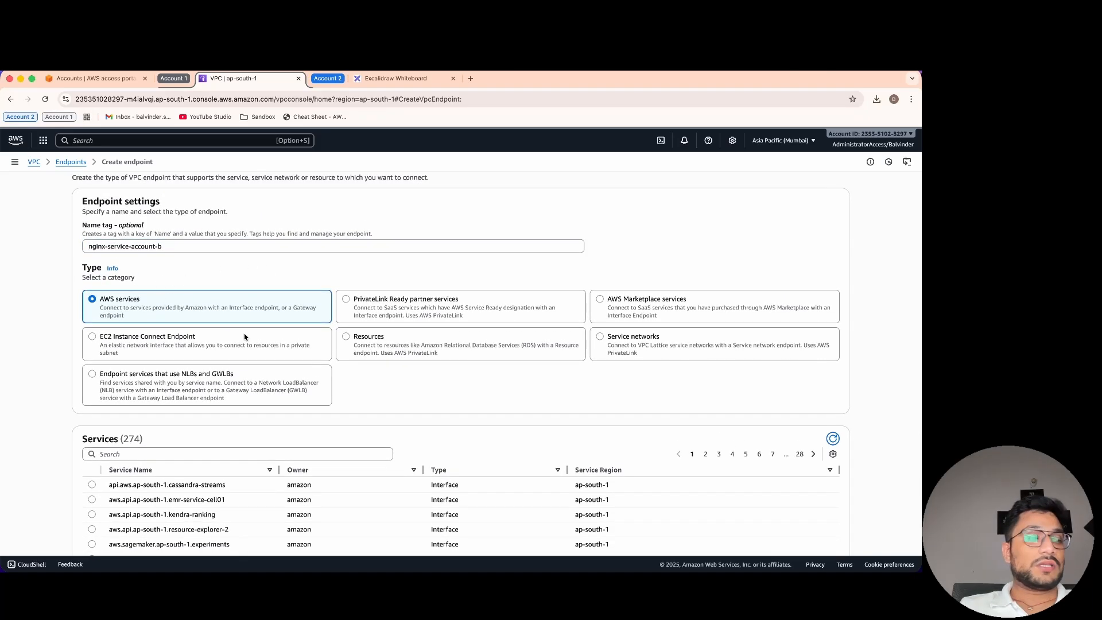
pyautogui.tripleClick(118, 301)
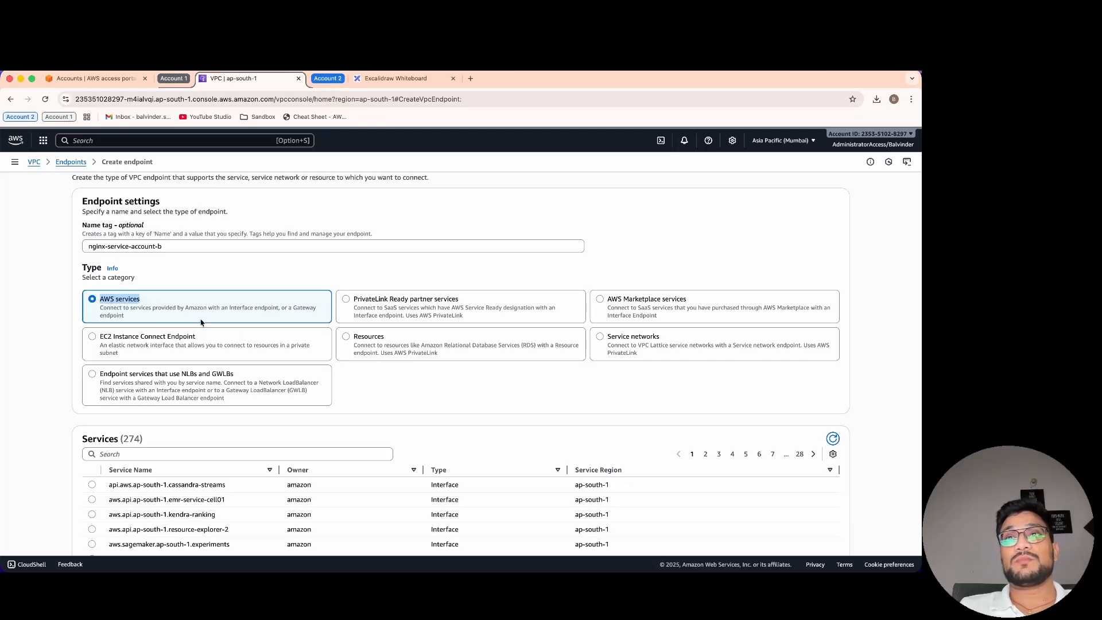
pyautogui.scroll(-5, 219, 339)
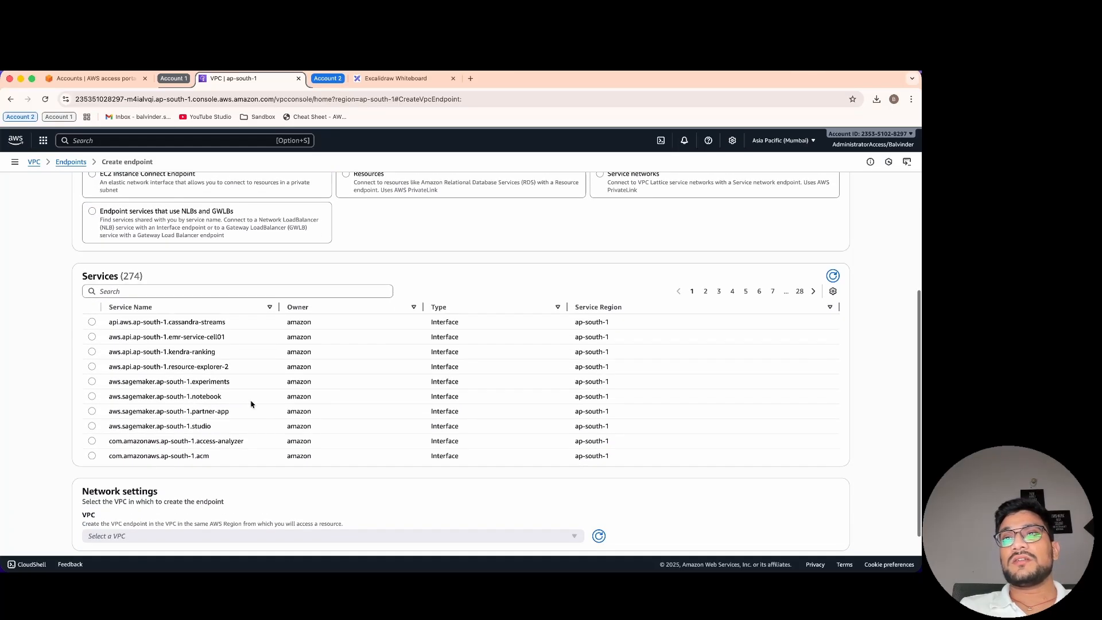
pyautogui.scroll(4, 287, 360)
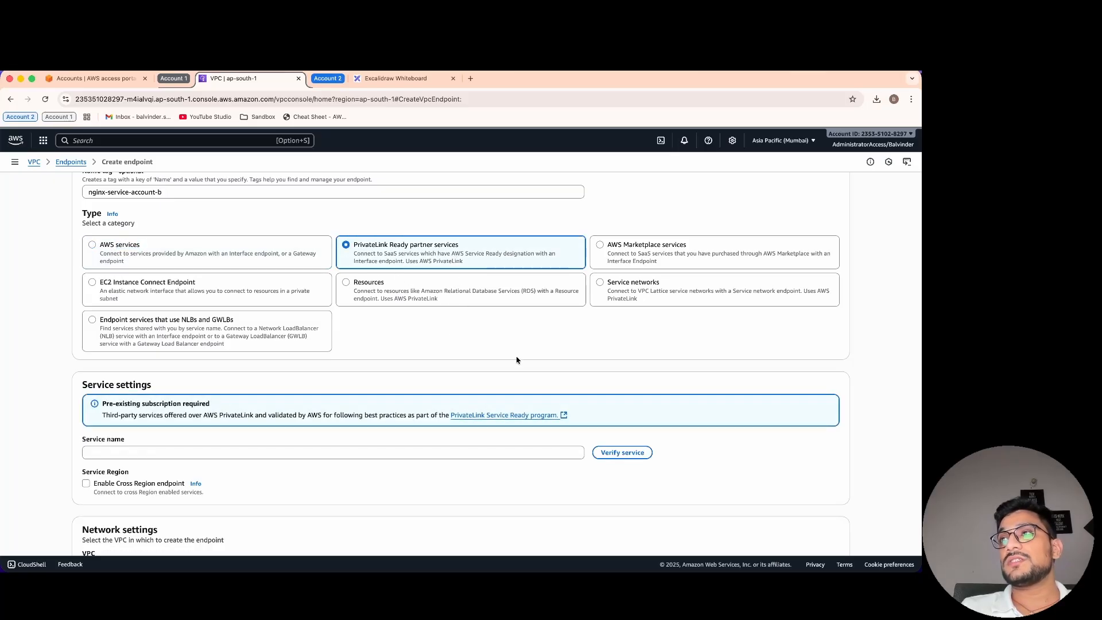
pyautogui.click(688, 253)
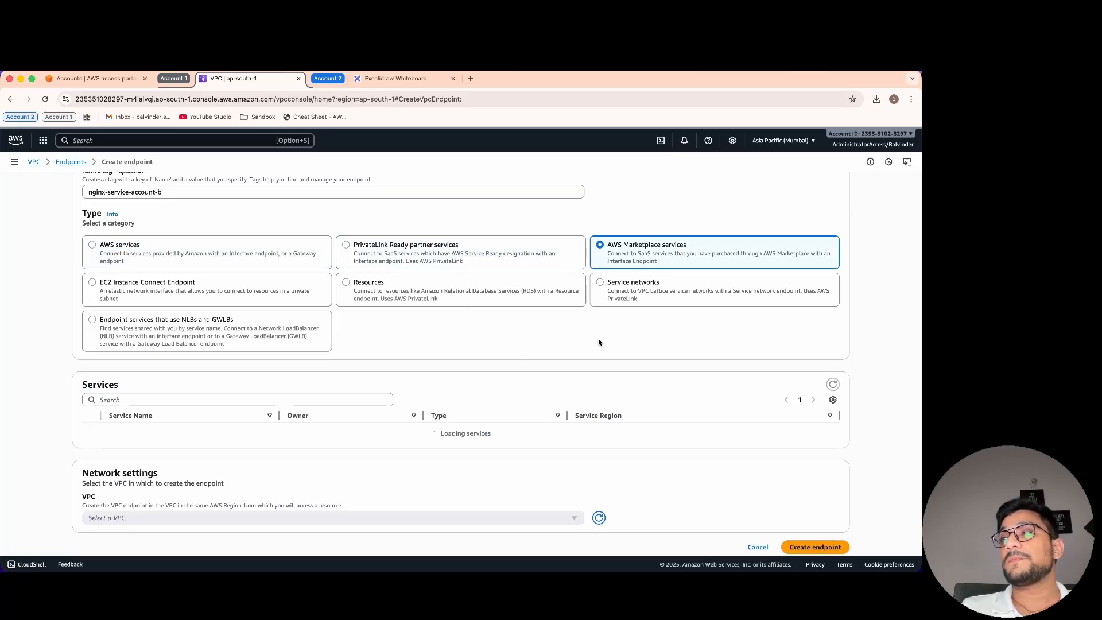
pyautogui.scroll(2, 559, 356)
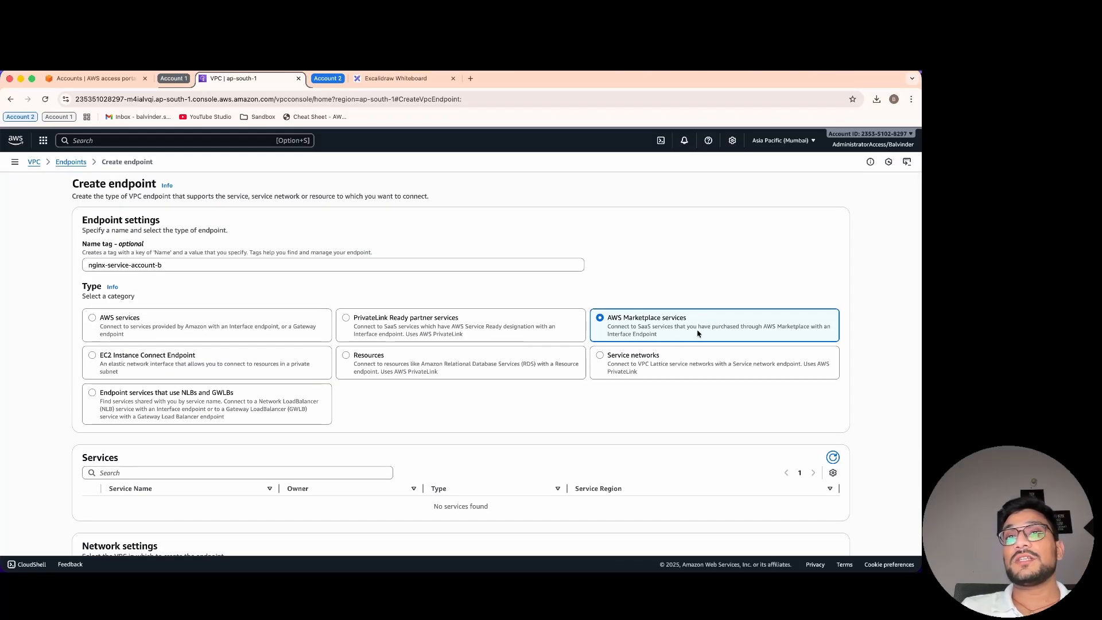
pyautogui.scroll(-1, 565, 398)
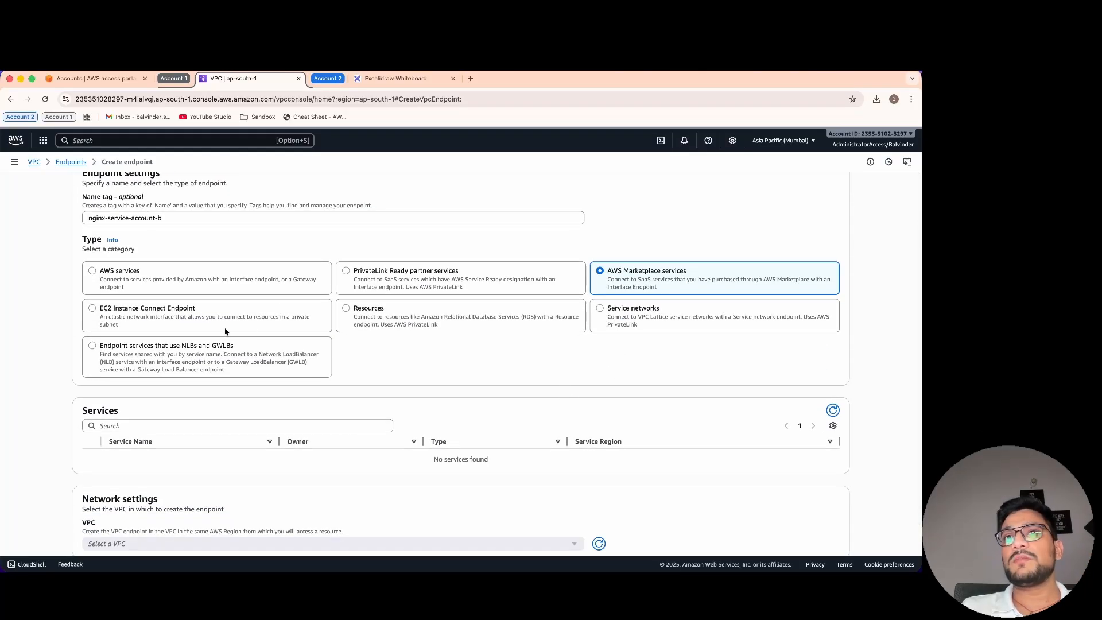
# Set the endpoint type to Endpoint services that use NLBs and GWLBs and start entering the service name.
pyautogui.click(201, 365)
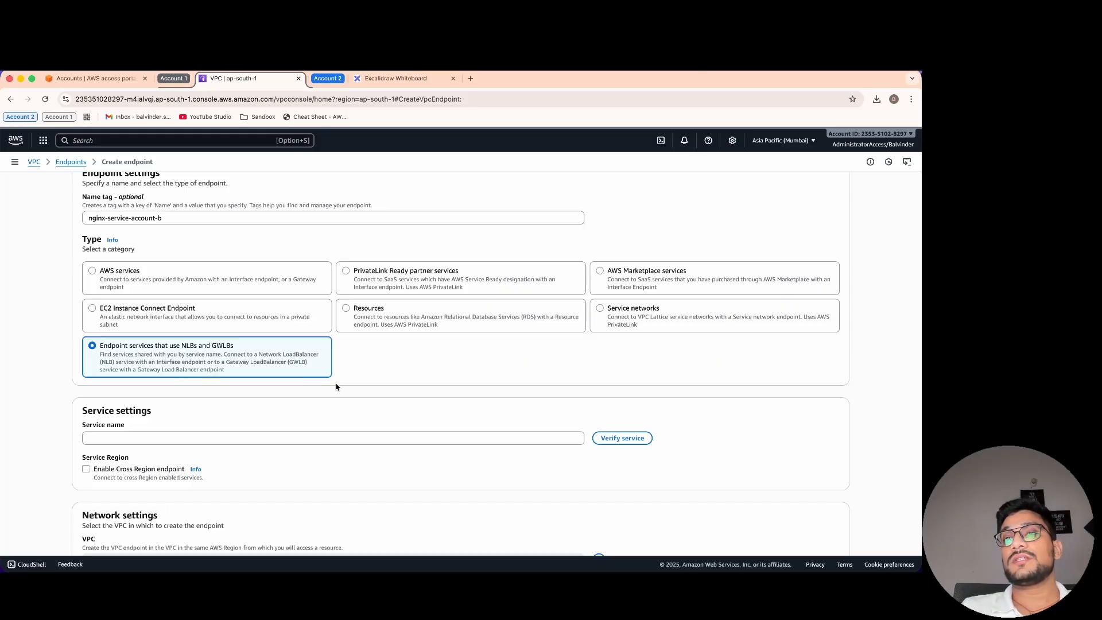
pyautogui.scroll(-2, 406, 395)
pyautogui.click(226, 387)
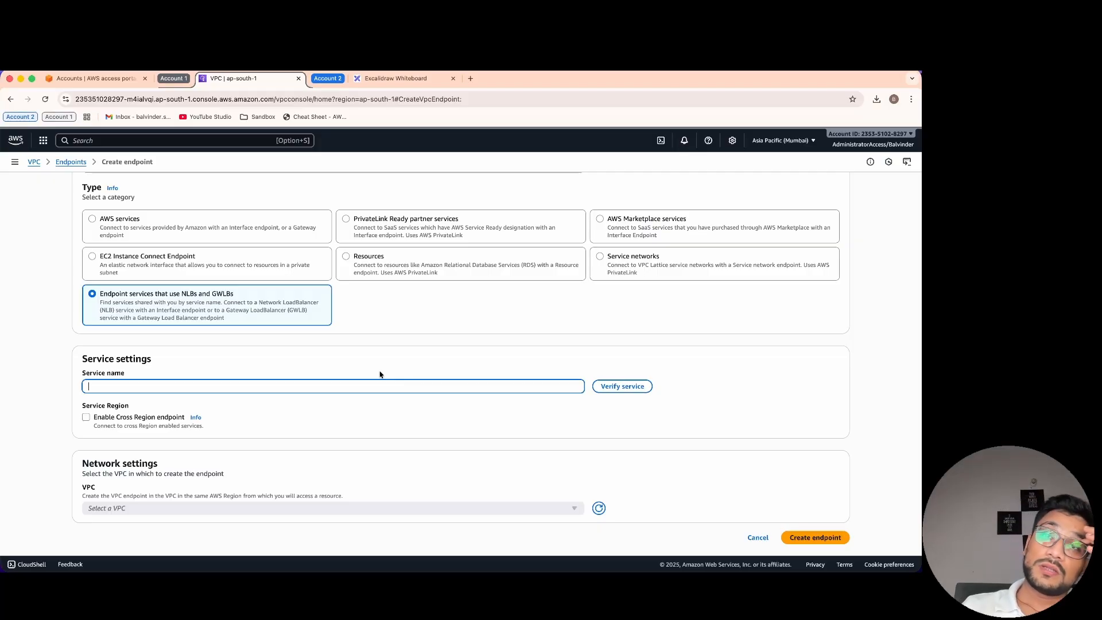
# Copy the nginx-service service name from the Singapore endpoint services into the Mumbai endpoint's service name and try to verify it.
pyautogui.click(337, 80)
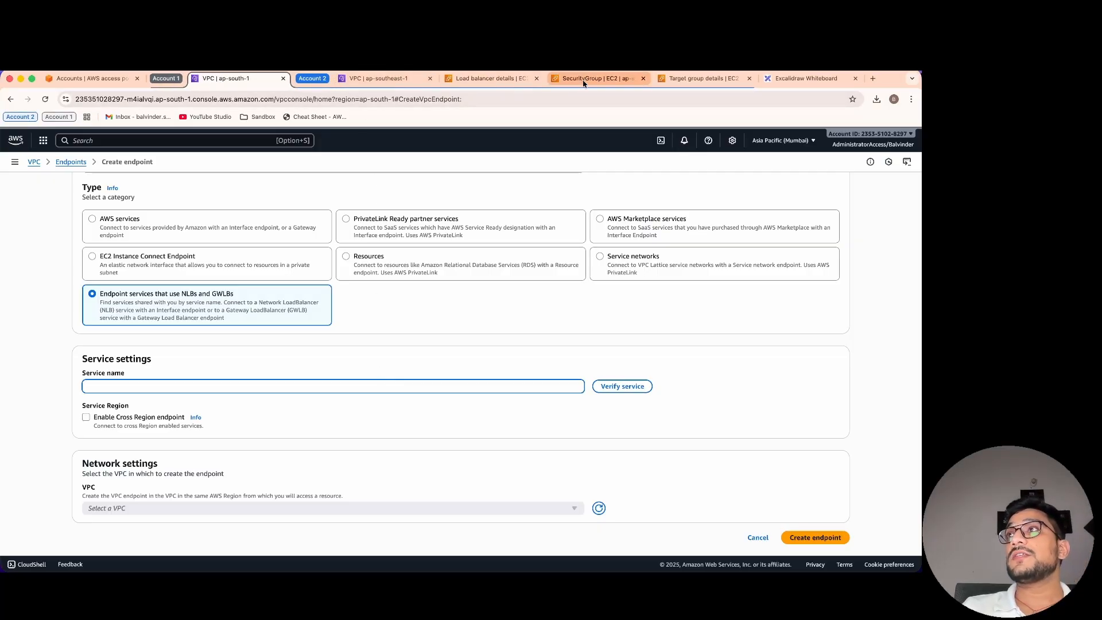
pyautogui.click(380, 81)
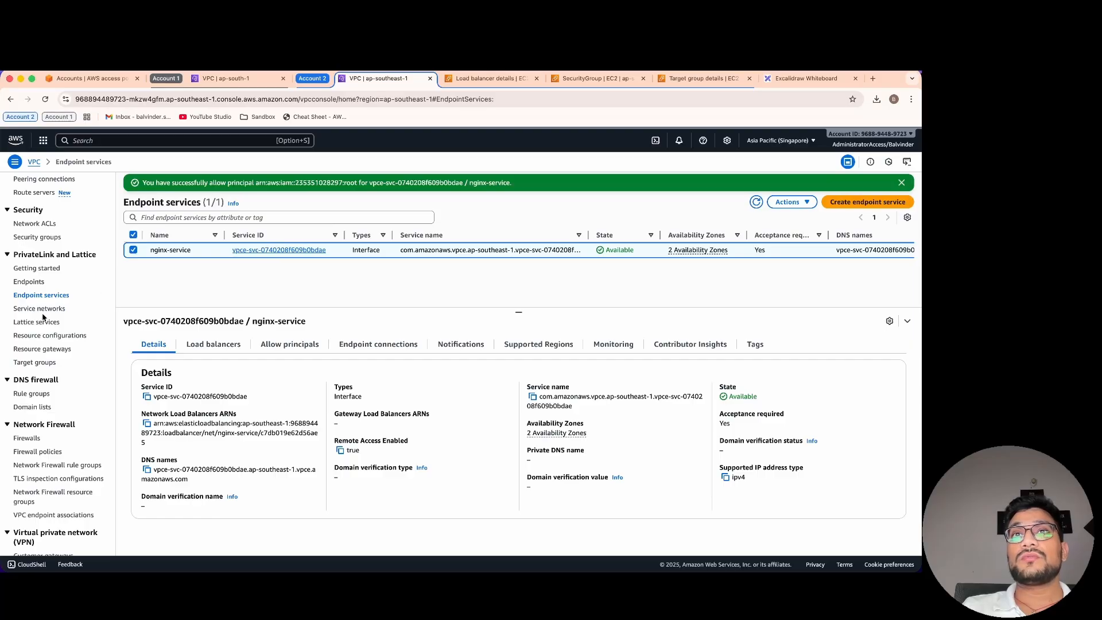
pyautogui.tripleClick(442, 251)
pyautogui.press('super+c')
pyautogui.moveTo(582, 236); pyautogui.dragTo(683, 236)
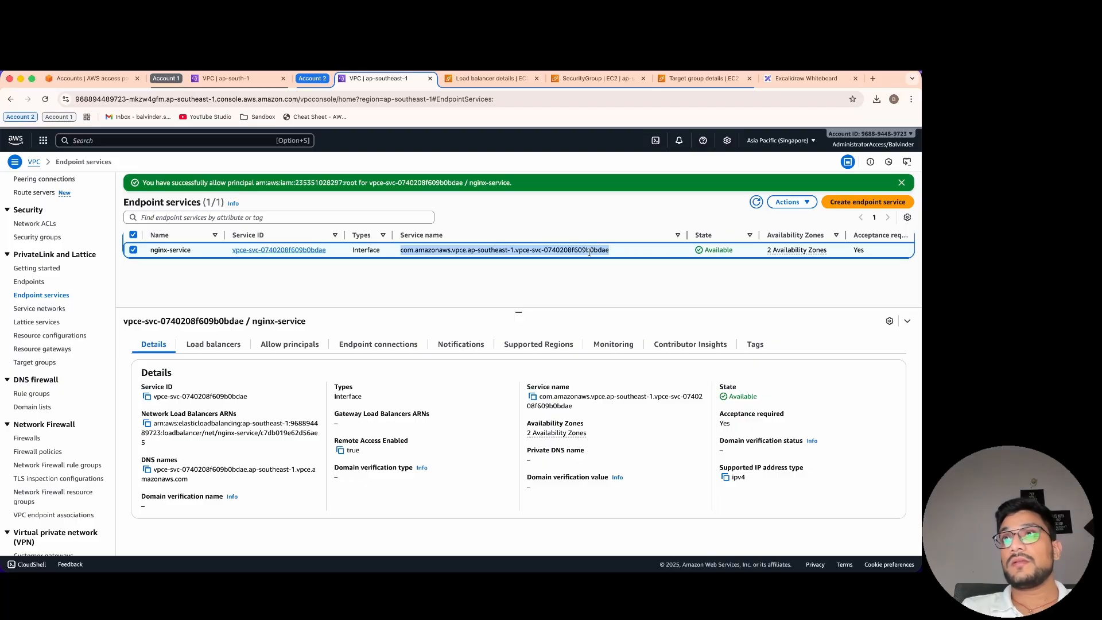
pyautogui.click(251, 80)
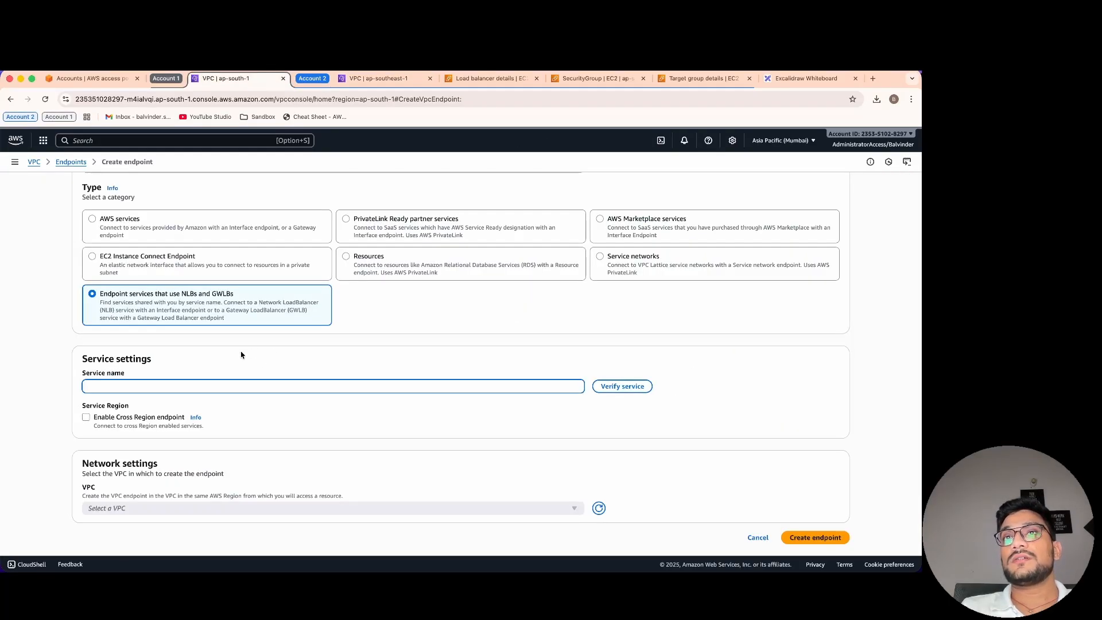
pyautogui.press('super+v')
pyautogui.click(622, 387)
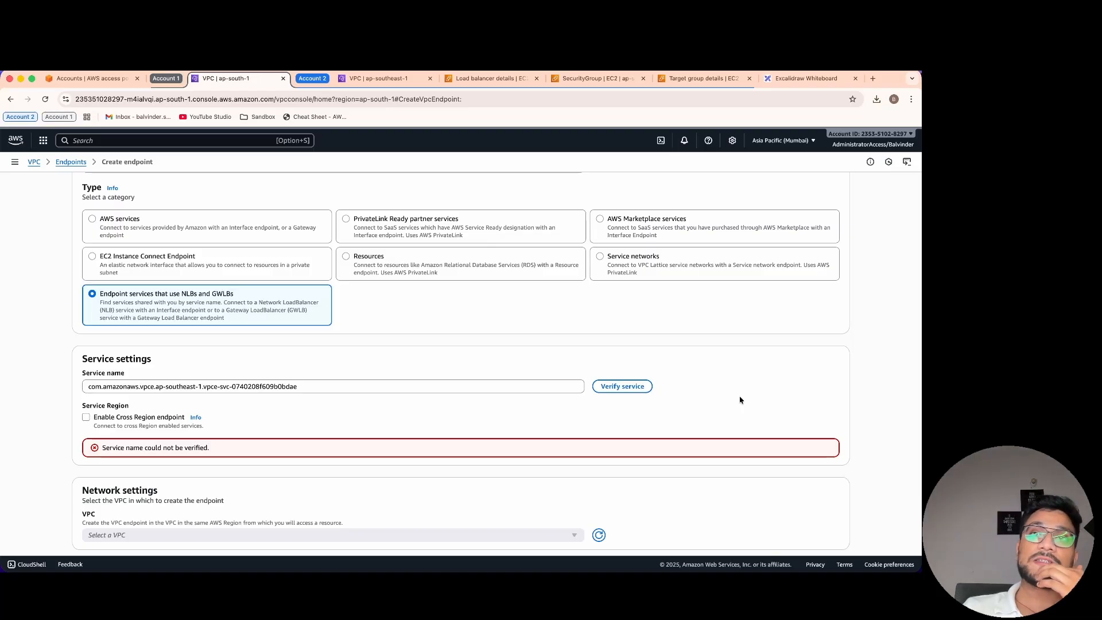
# Enable the Cross Region endpoint with the service region Asia Pacific (Singapore) (ap-southeast-1) and verify the service name again.
pyautogui.click(407, 76)
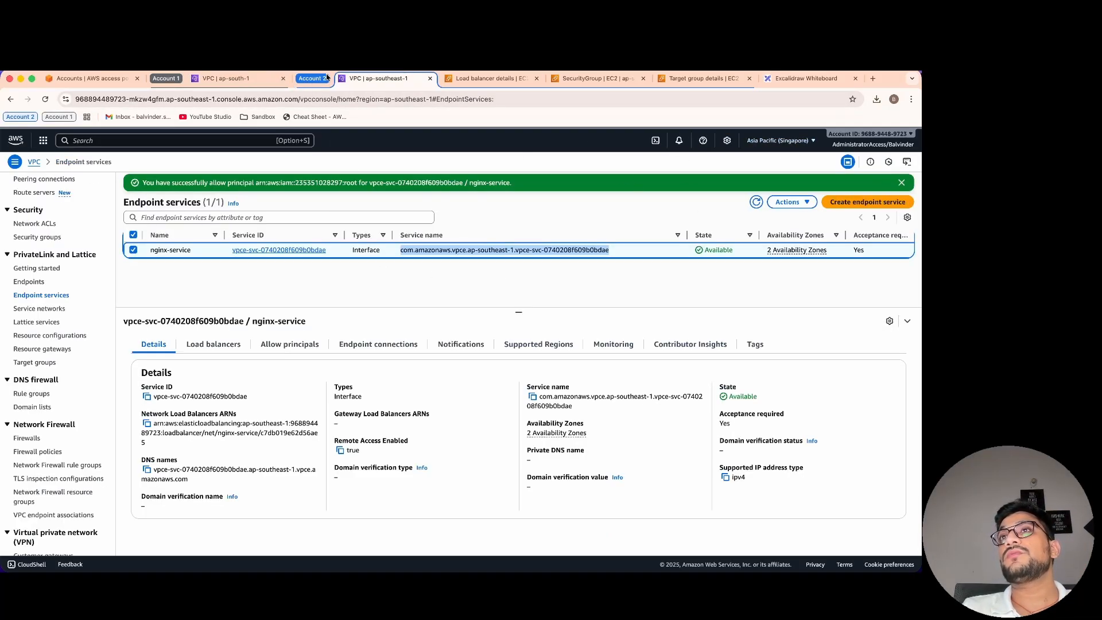
pyautogui.click(230, 78)
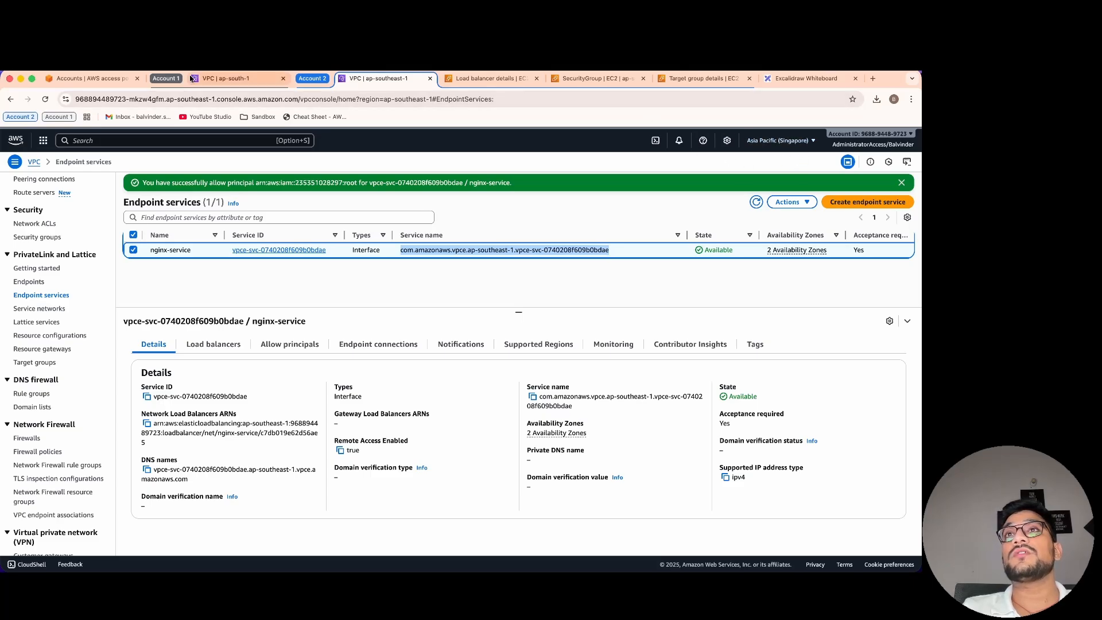
pyautogui.click(105, 421)
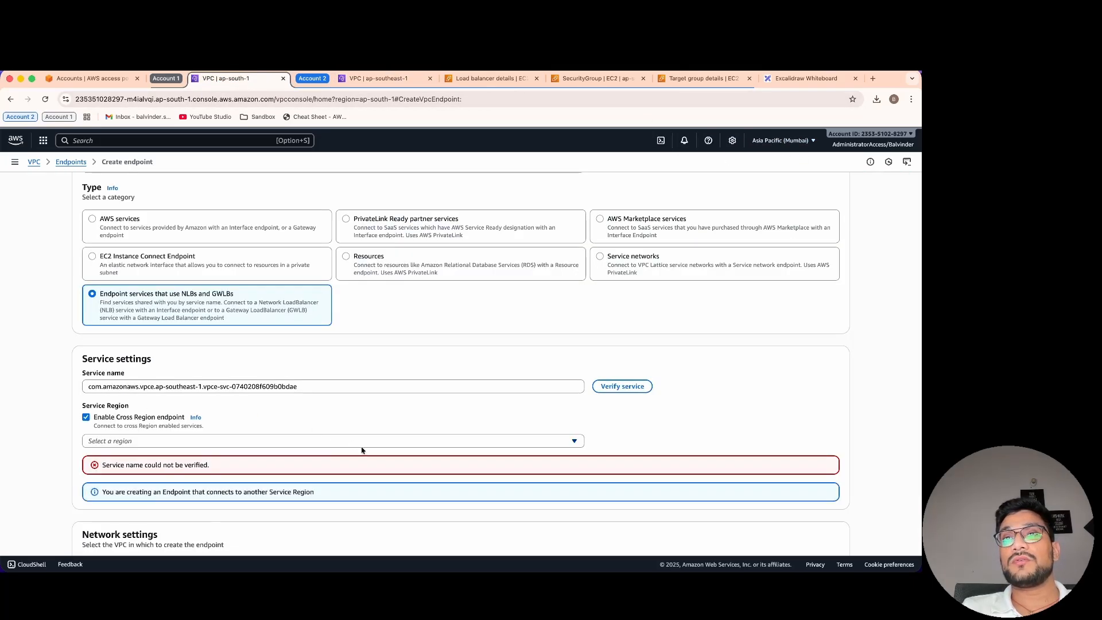
pyautogui.scroll(-2, 360, 449)
pyautogui.click(355, 370)
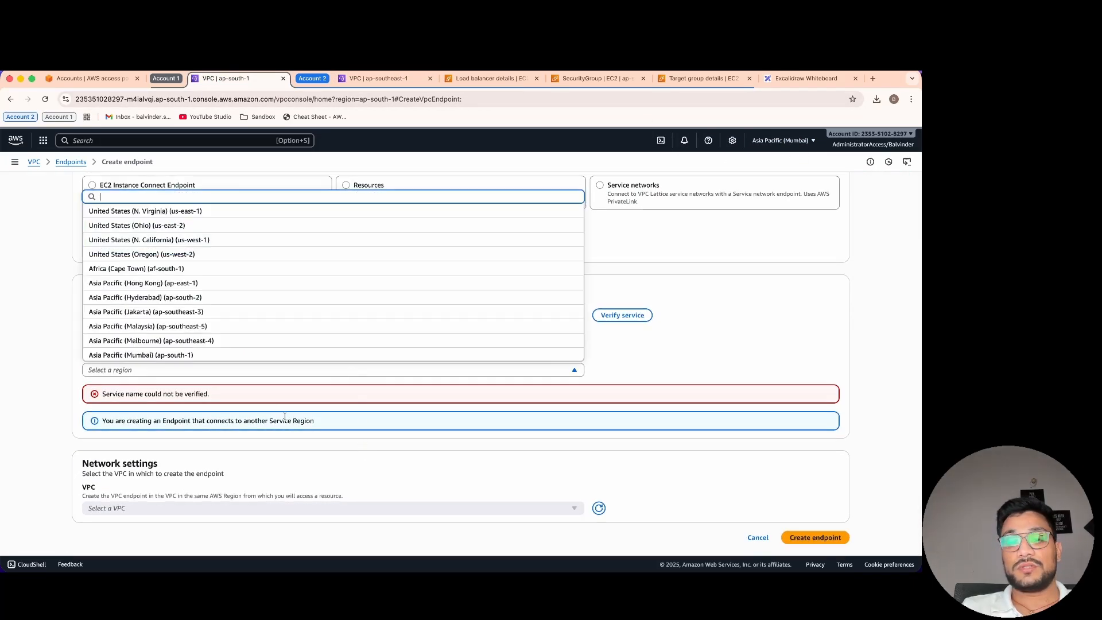
pyautogui.write('singa')
pyautogui.click(220, 352)
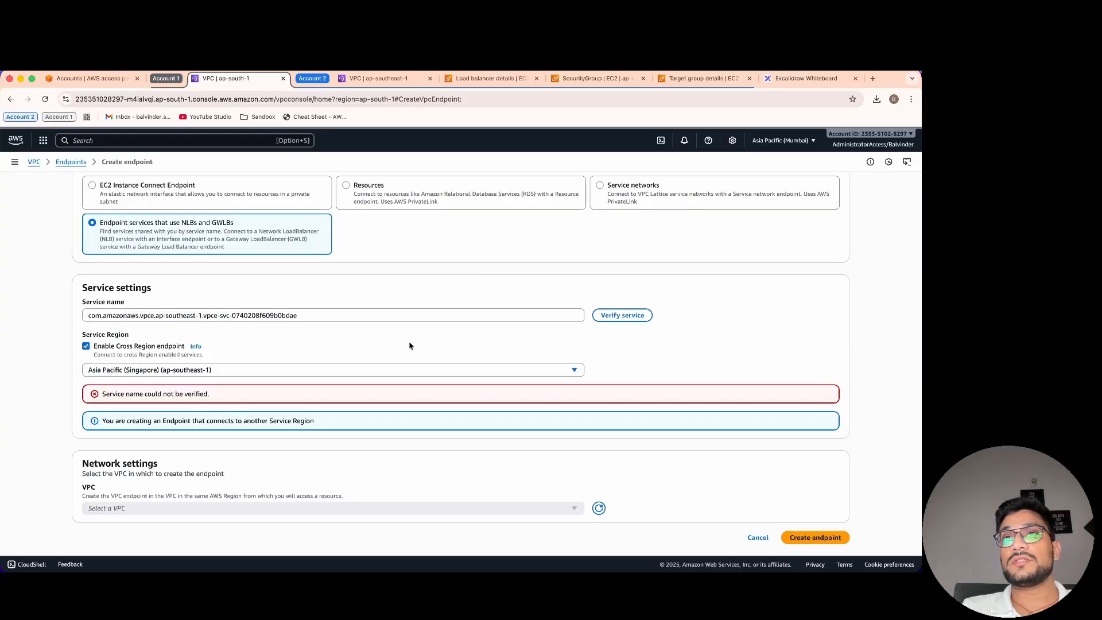
pyautogui.click(628, 322)
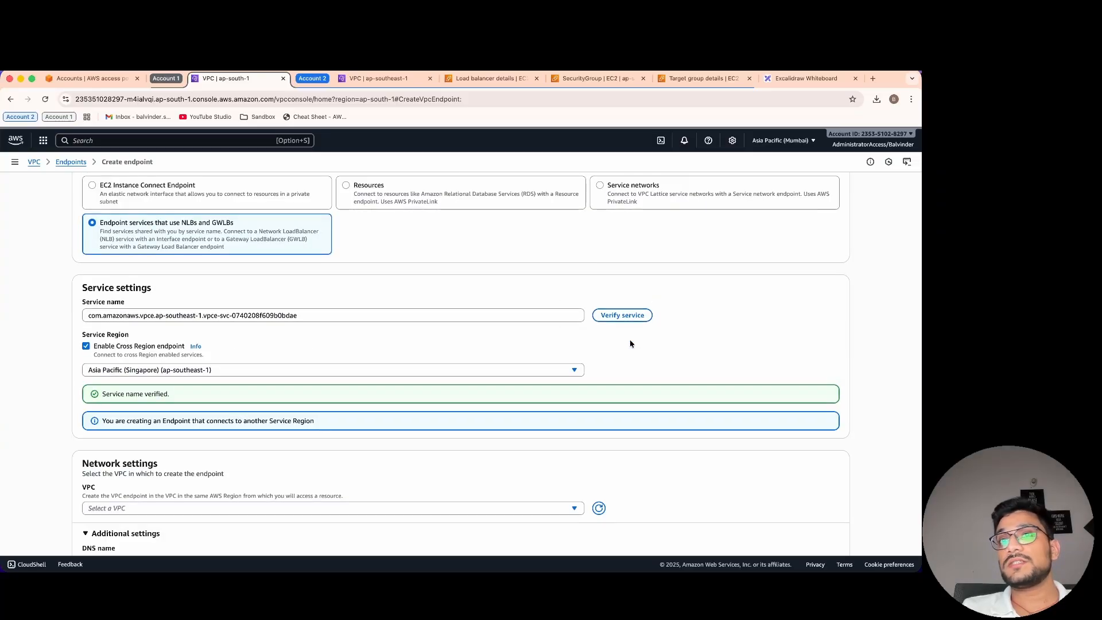
pyautogui.tripleClick(159, 393)
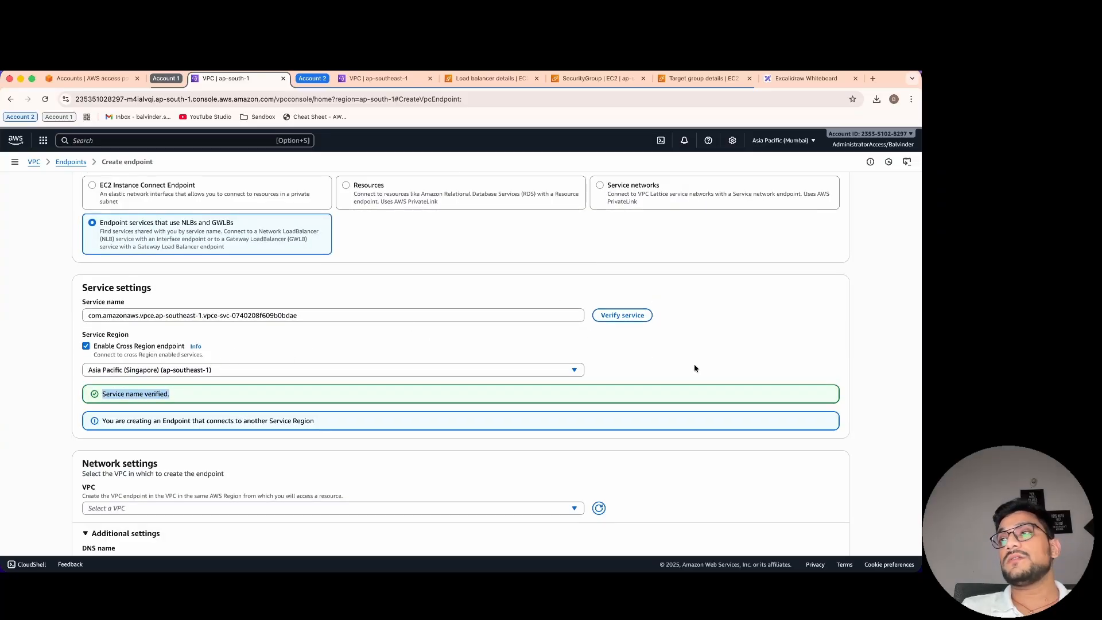
pyautogui.click(738, 354)
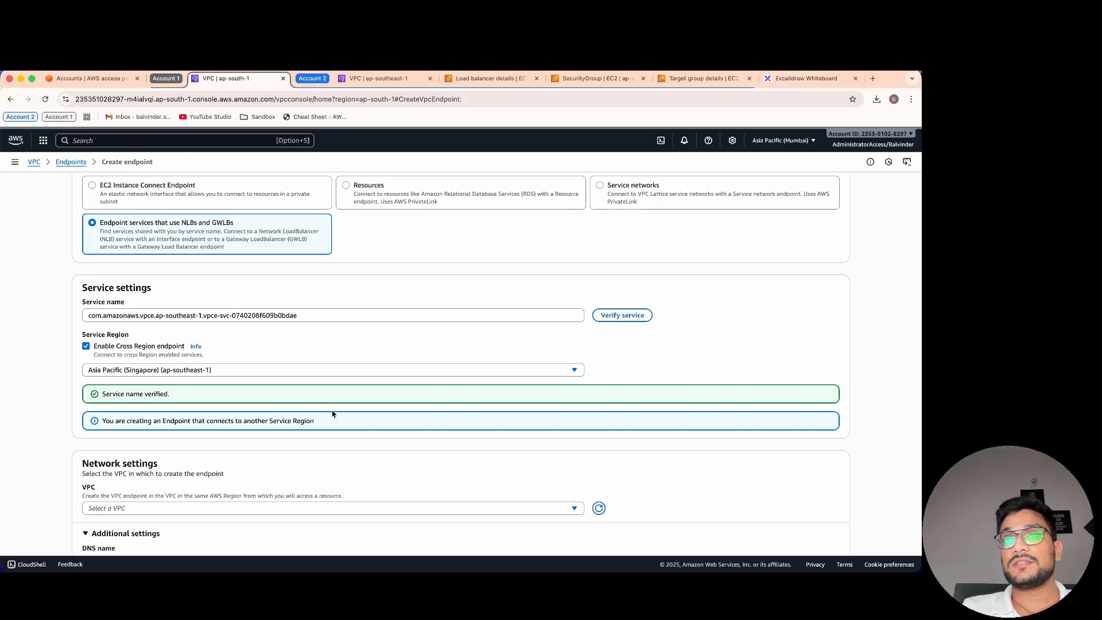
# Select the non-default Mumbai VPC (10.0.0.0/16) in the endpoint's network settings.
pyautogui.scroll(-3, 428, 463)
pyautogui.scroll(-2, 426, 461)
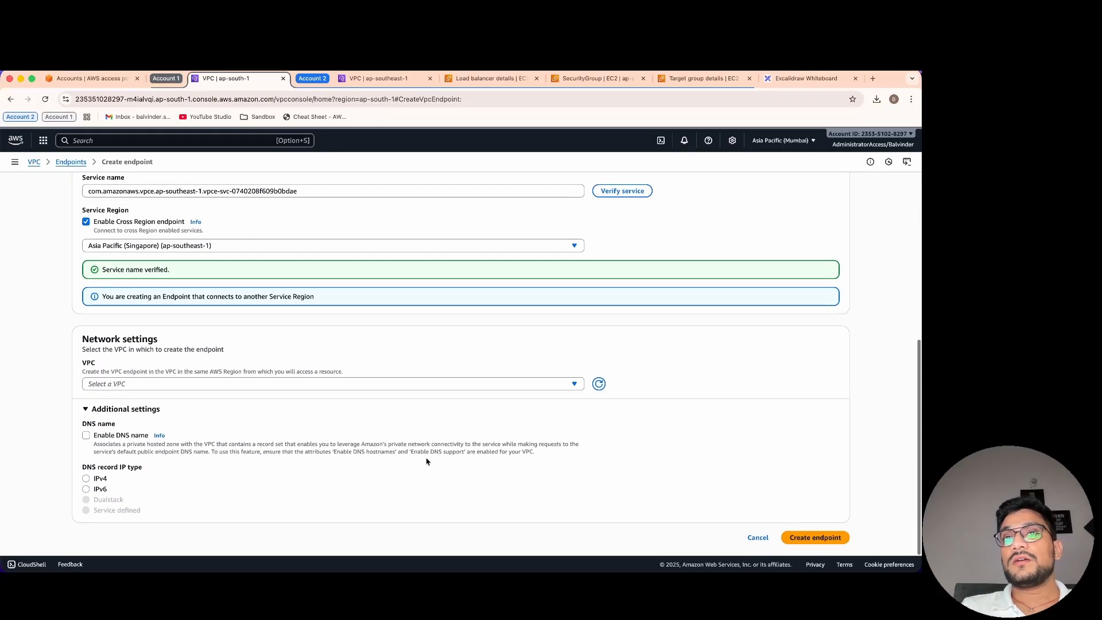
pyautogui.click(431, 385)
pyautogui.click(193, 441)
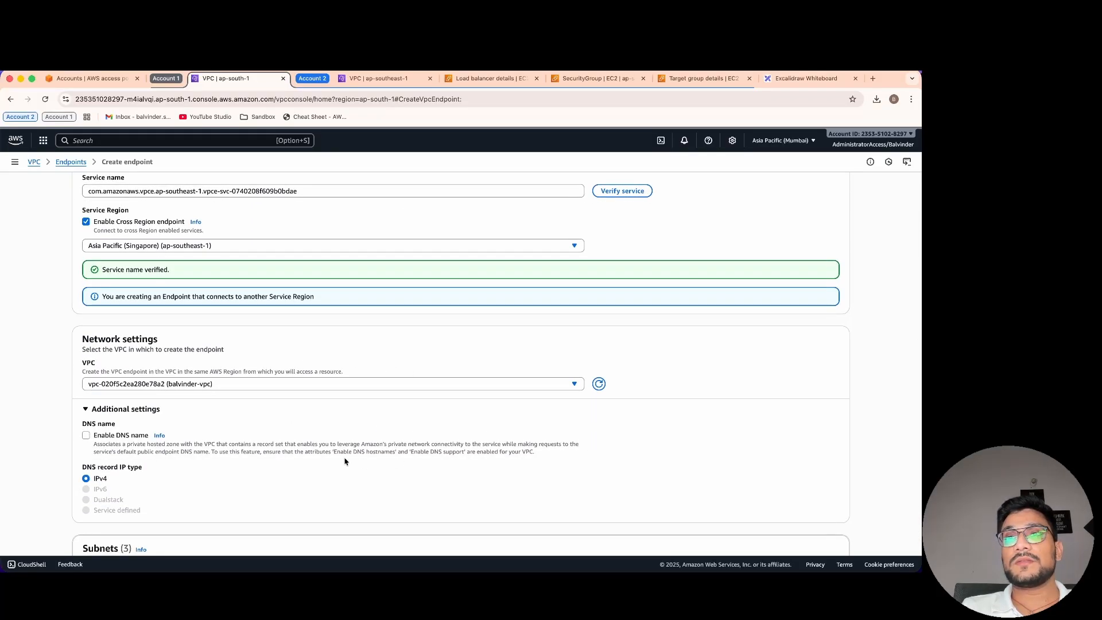
# Check which subnets and security groups the selected VPC offers for the endpoint, and reselect the same VPC.
pyautogui.scroll(-6, 396, 435)
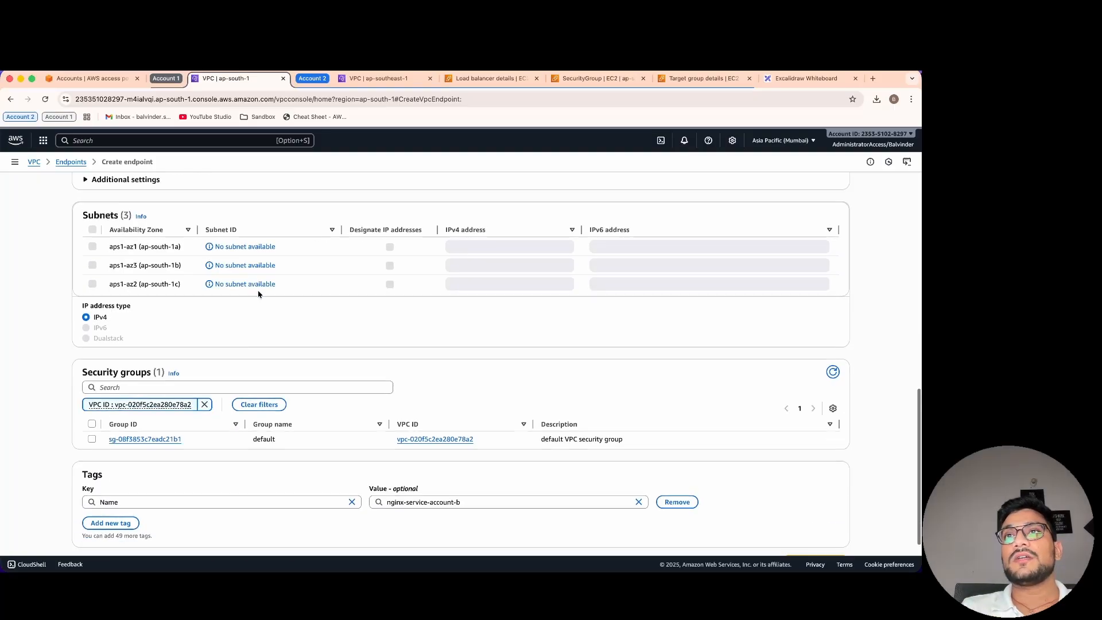
pyautogui.scroll(2, 258, 293)
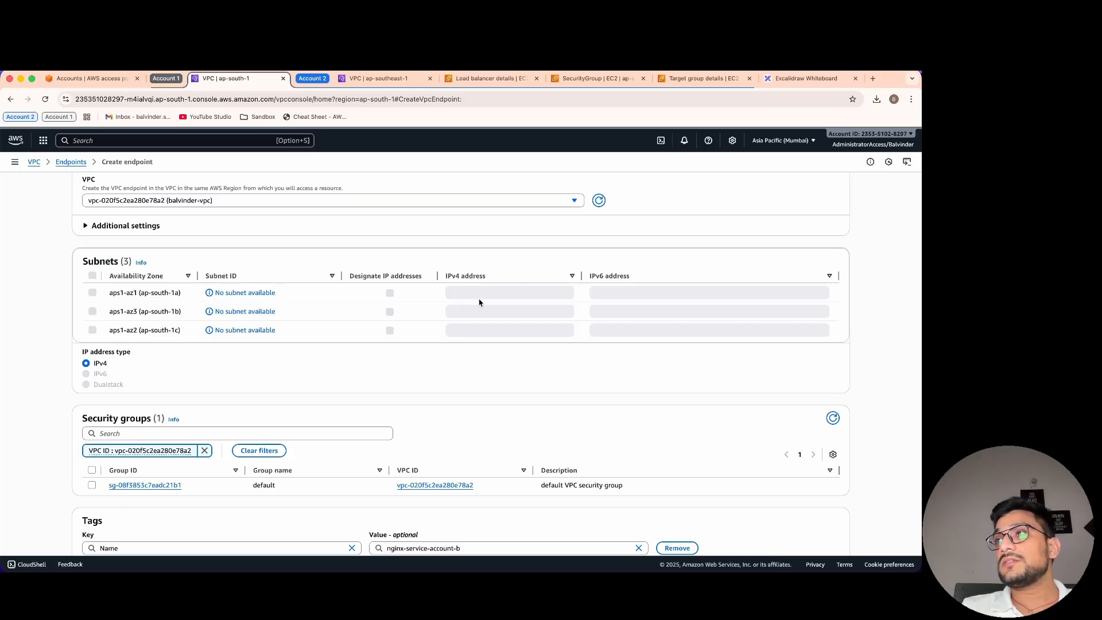
pyautogui.scroll(3, 364, 300)
pyautogui.scroll(-1, 330, 305)
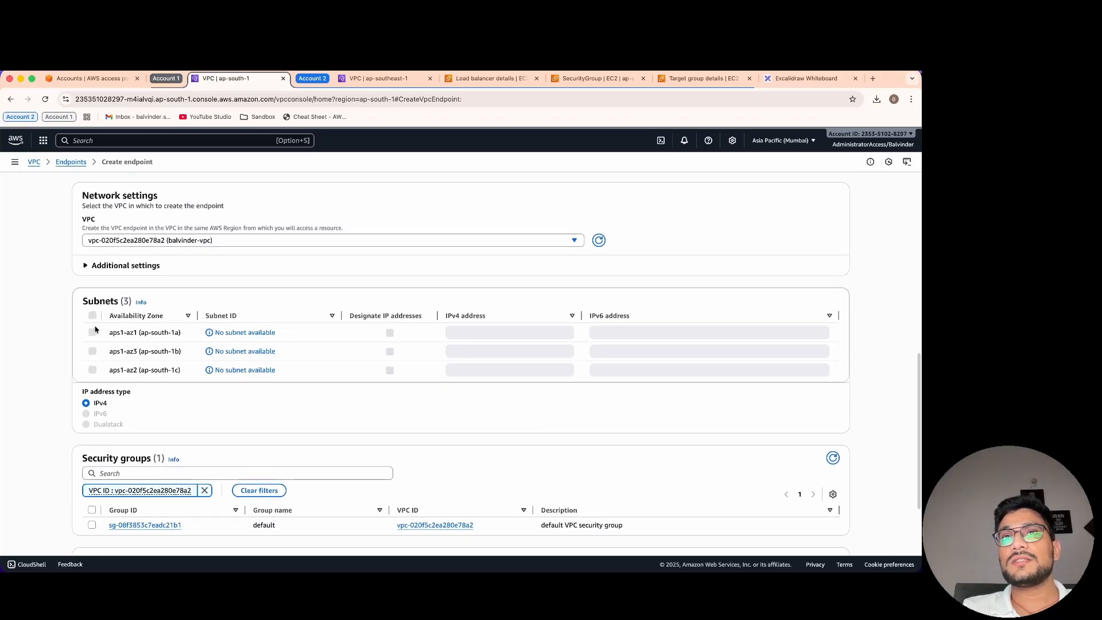
pyautogui.scroll(-4, 195, 376)
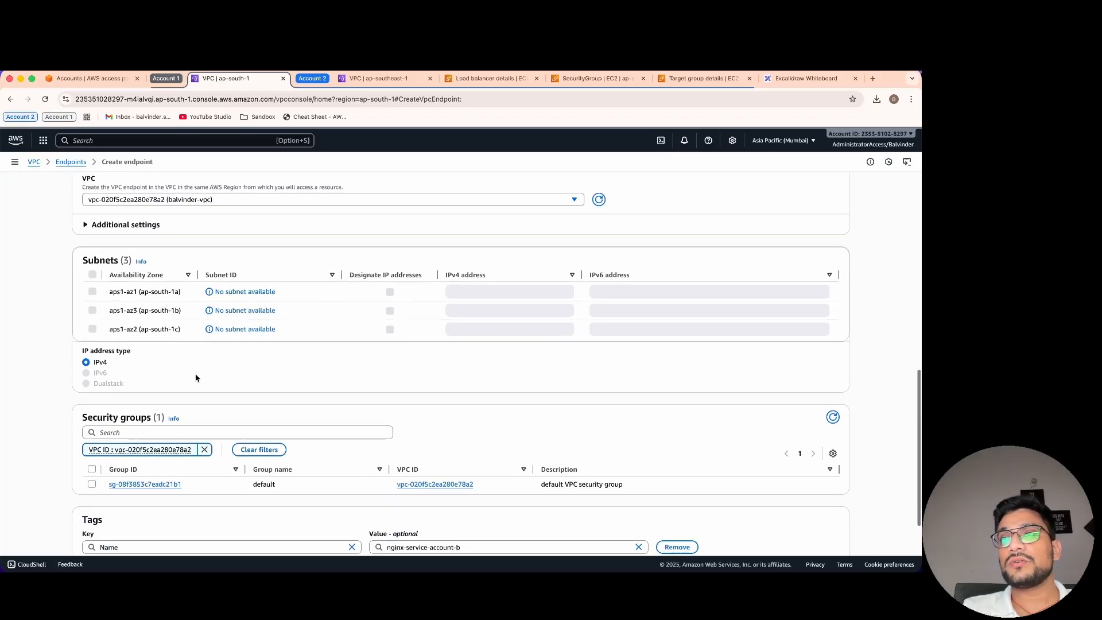
pyautogui.scroll(4, 195, 376)
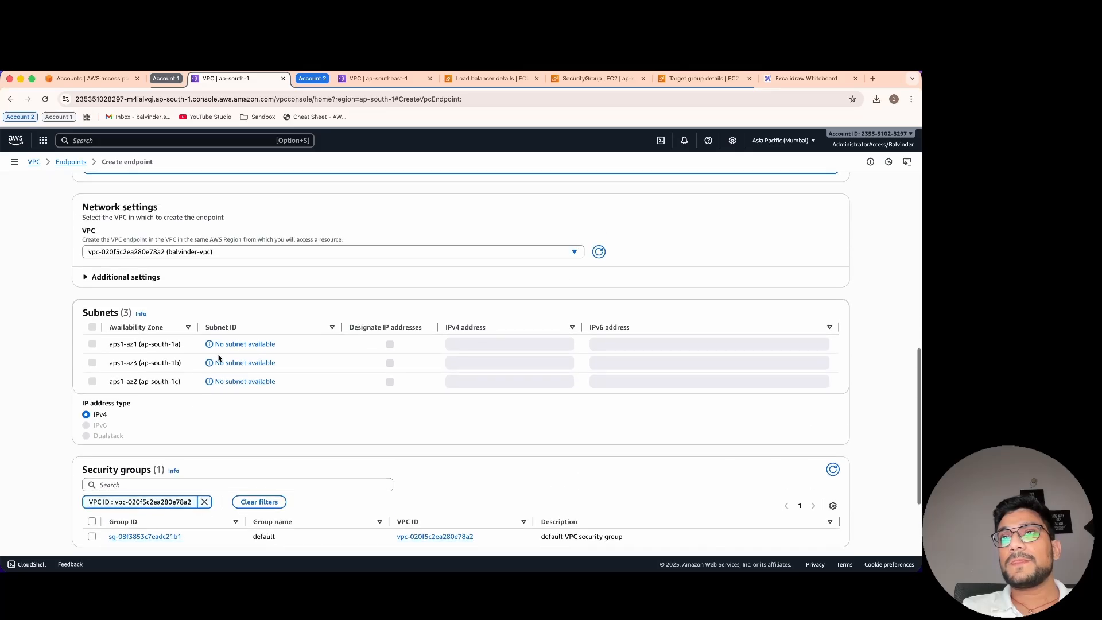
pyautogui.tripleClick(238, 344)
pyautogui.click(238, 345)
pyautogui.click(339, 251)
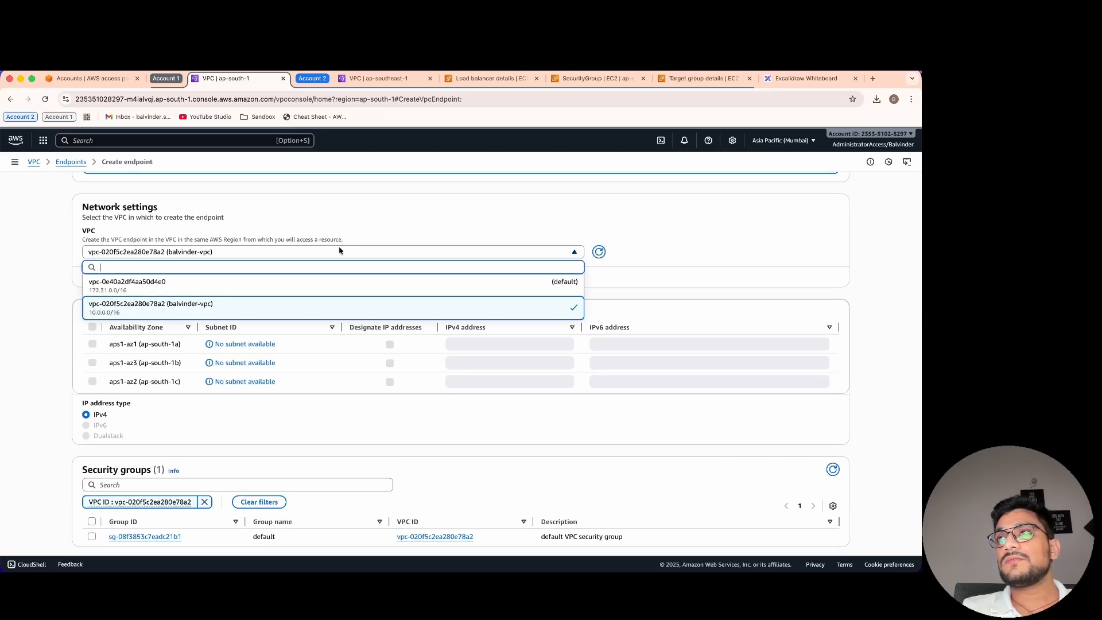
pyautogui.click(199, 305)
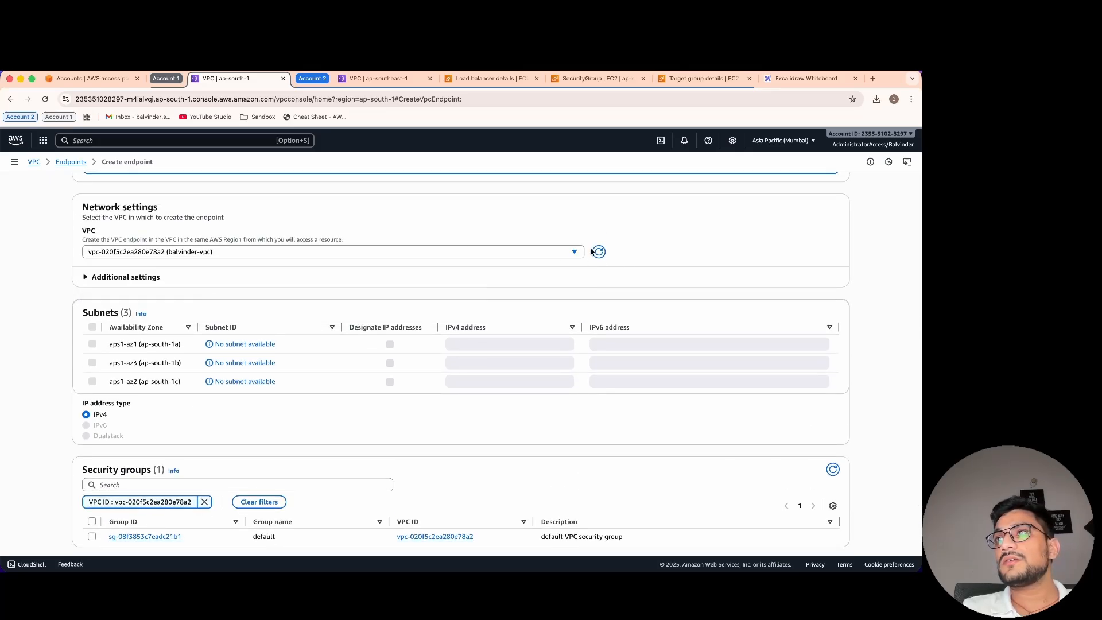
# Expand the additional network settings, enable the DNS name for the endpoint and recheck the subnets.
pyautogui.click(96, 277)
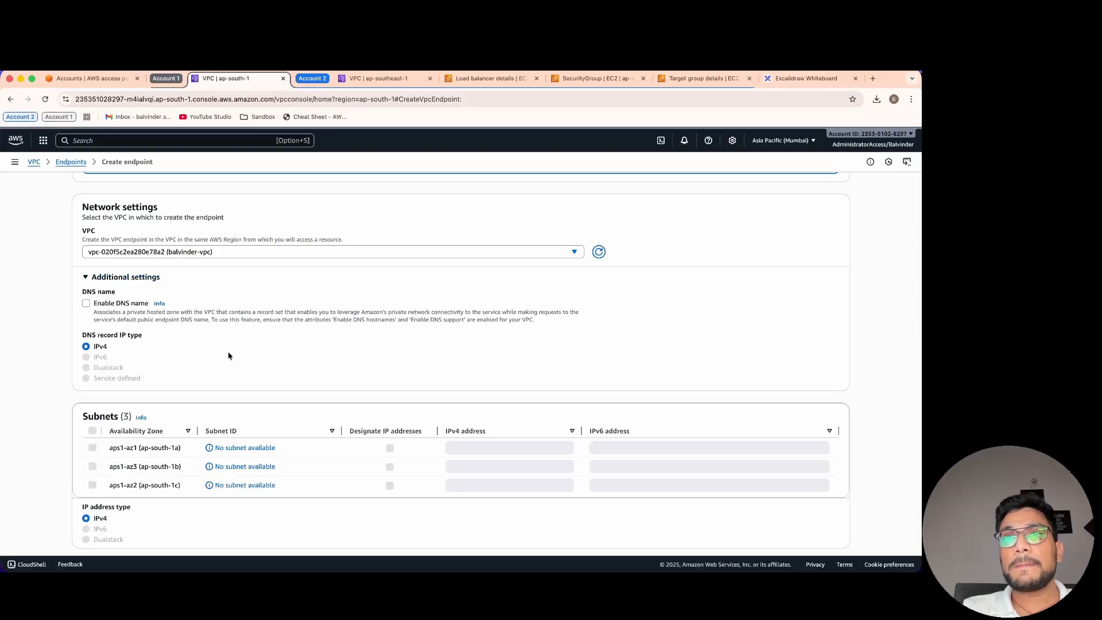
pyautogui.scroll(-1, 228, 353)
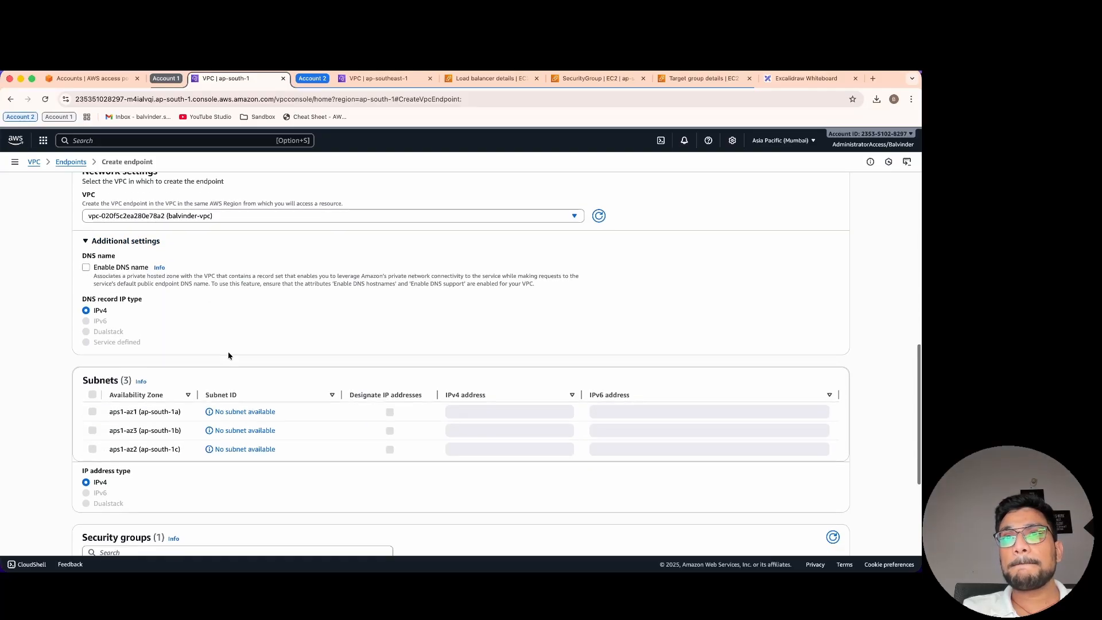
pyautogui.click(121, 267)
pyautogui.scroll(-3, 216, 396)
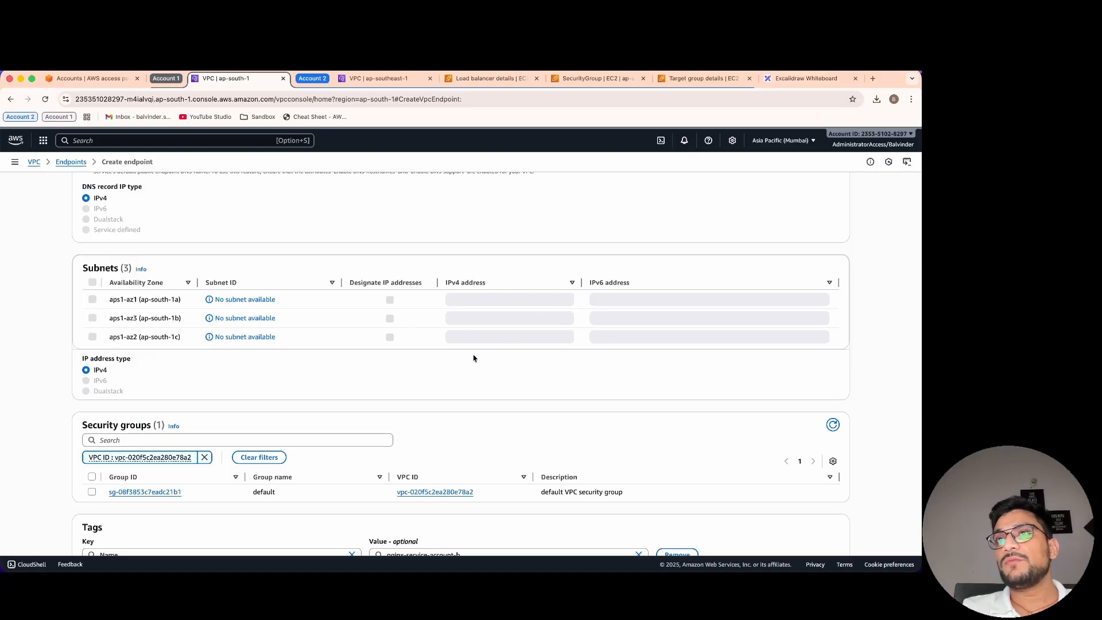
# Assign the VPC's default security group to the endpoint and create the nginx-service-account-b endpoint.
pyautogui.scroll(-2, 409, 337)
pyautogui.scroll(8, 409, 337)
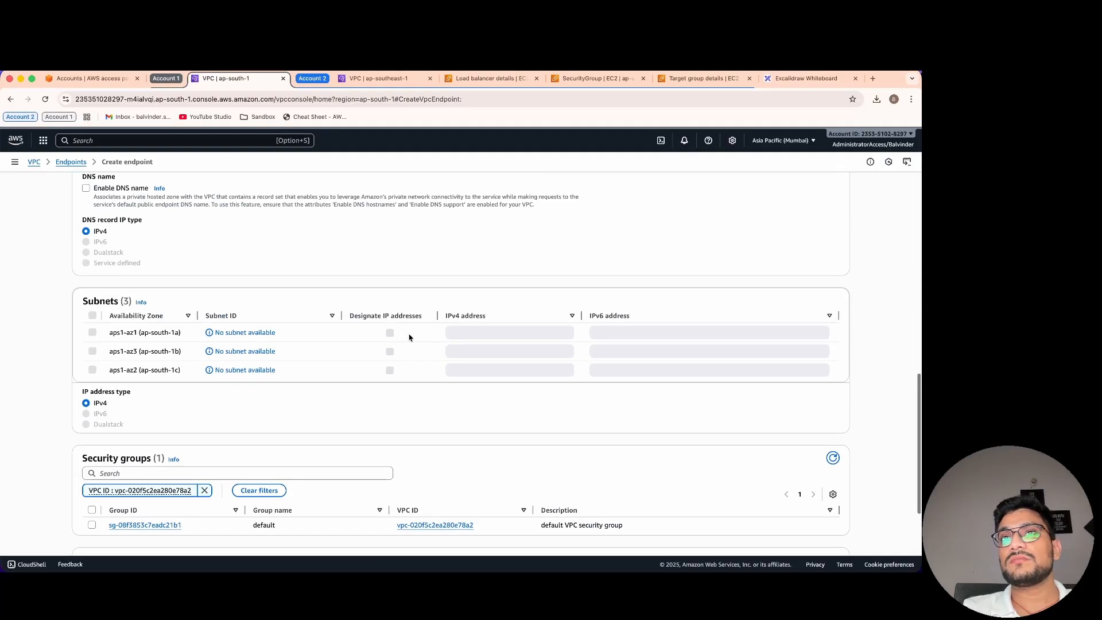
pyautogui.scroll(8, 409, 337)
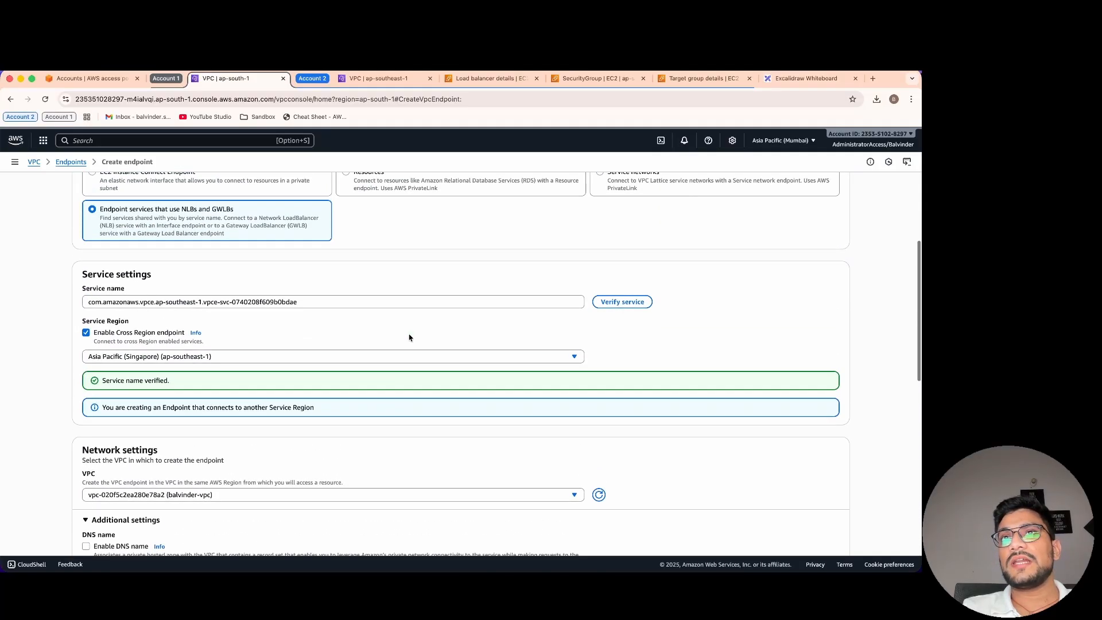
pyautogui.scroll(-15, 409, 337)
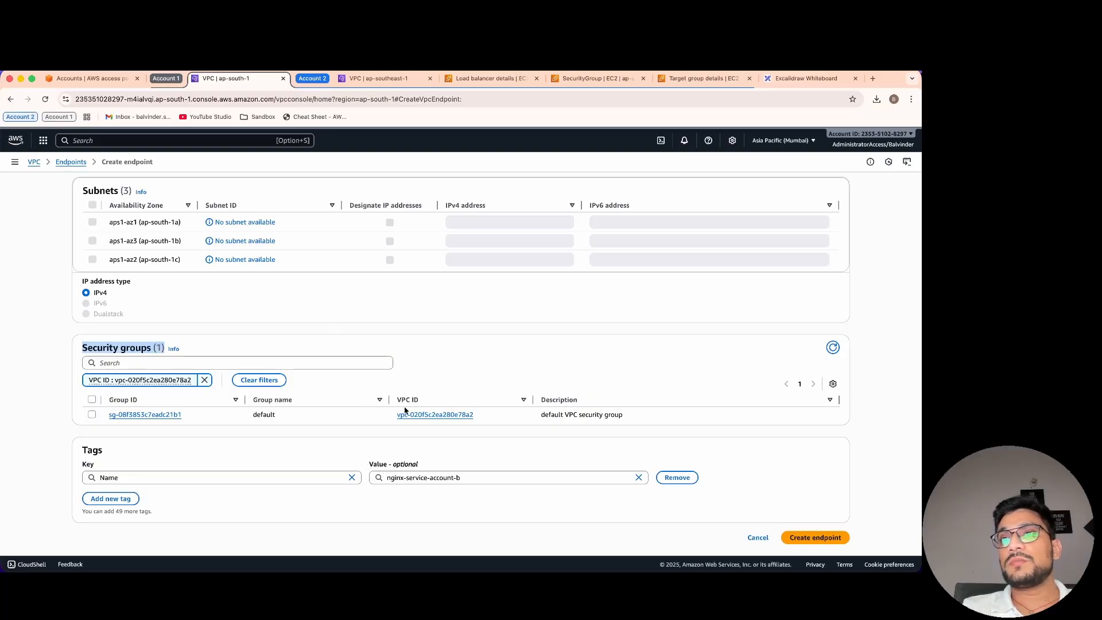
pyautogui.click(269, 416)
pyautogui.doubleClick(269, 415)
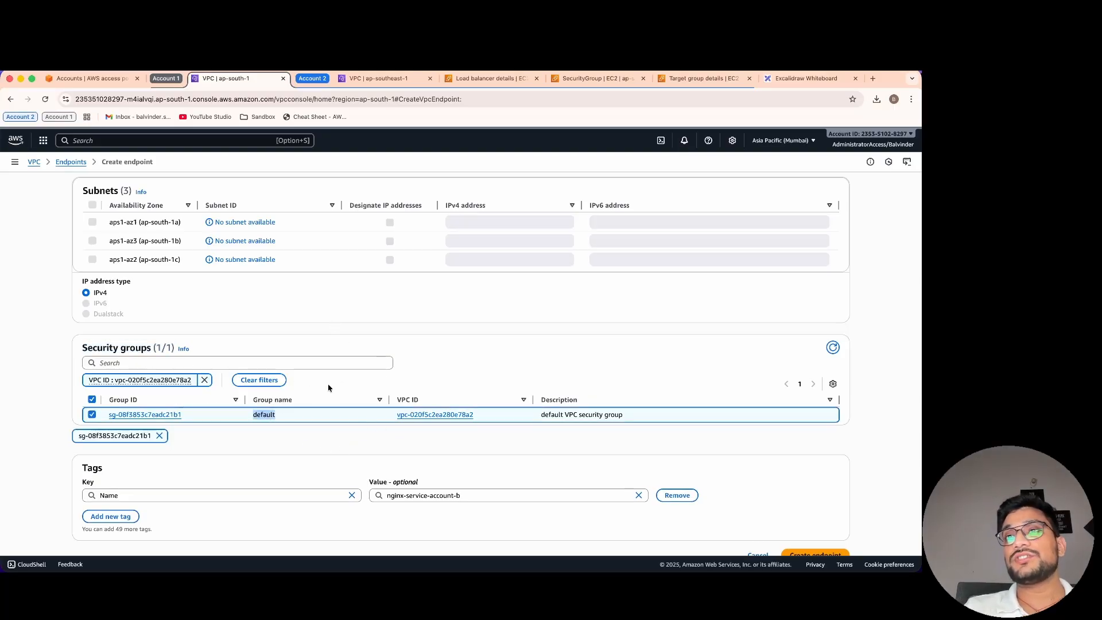
pyautogui.scroll(-1, 362, 425)
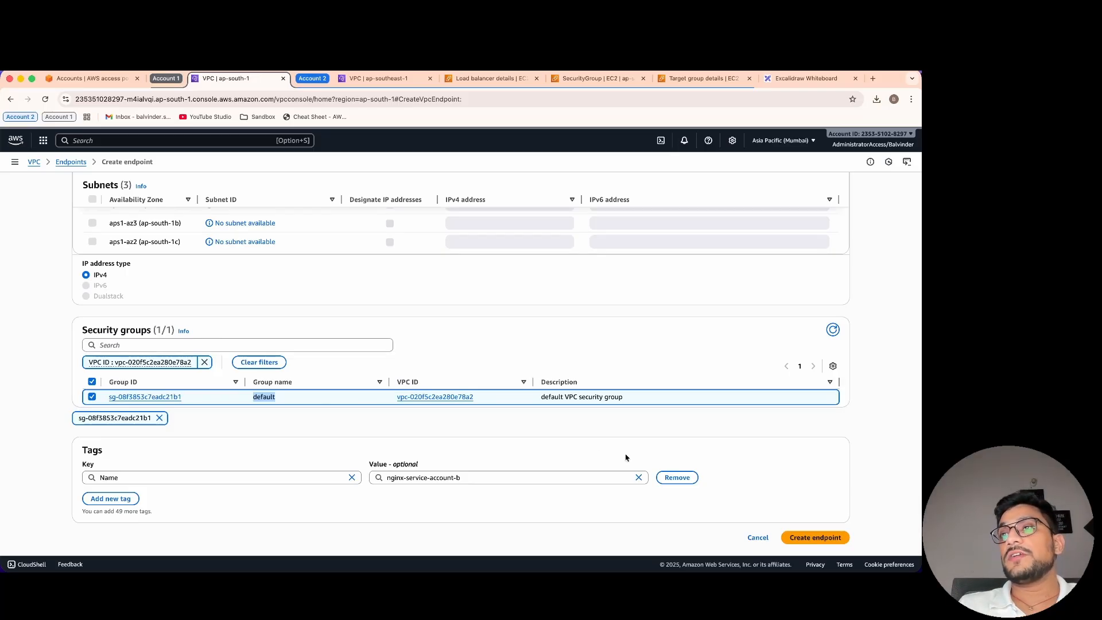
pyautogui.click(812, 537)
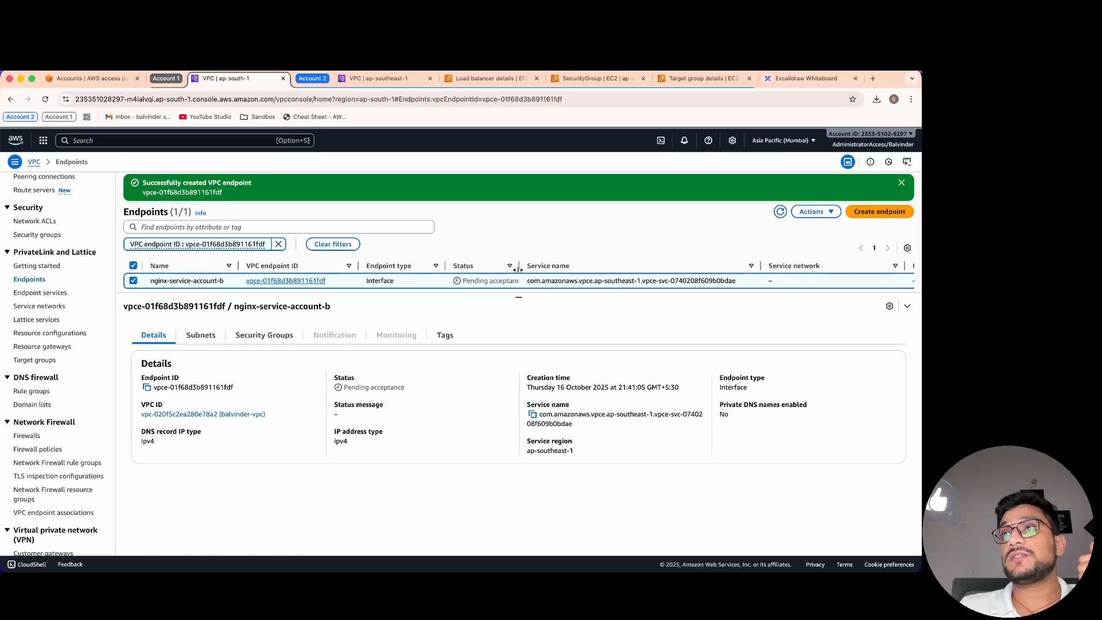
# Check the new endpoint's full status, and check nginx-service's Acceptance required setting in the Singapore account.
pyautogui.moveTo(520, 267); pyautogui.dragTo(534, 268)
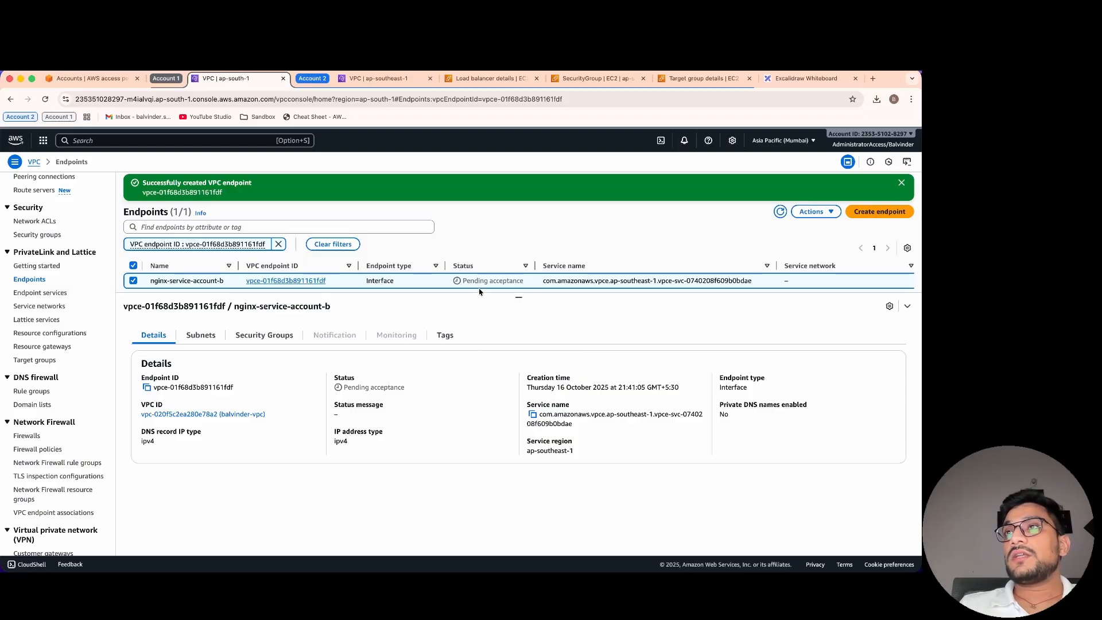
pyautogui.moveTo(479, 282); pyautogui.dragTo(513, 281)
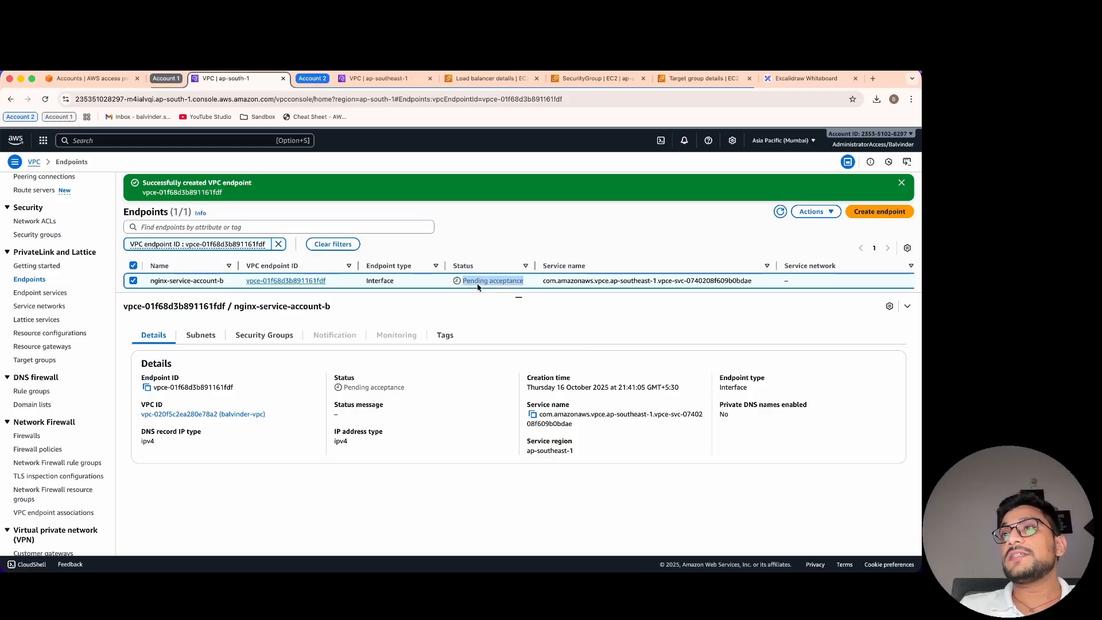
pyautogui.click(386, 78)
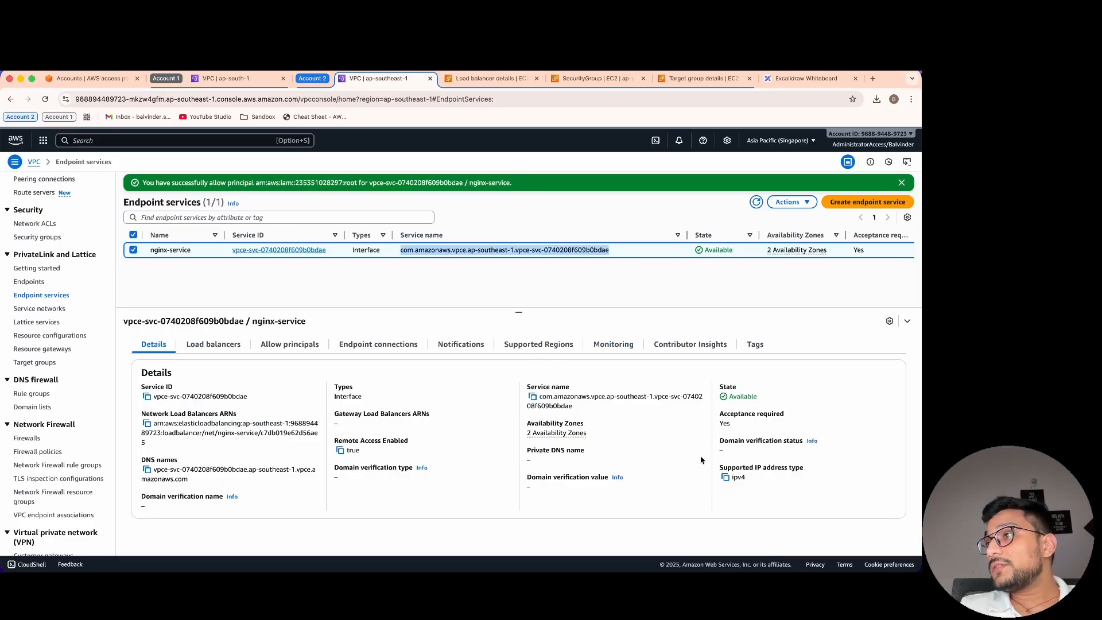
pyautogui.doubleClick(738, 421)
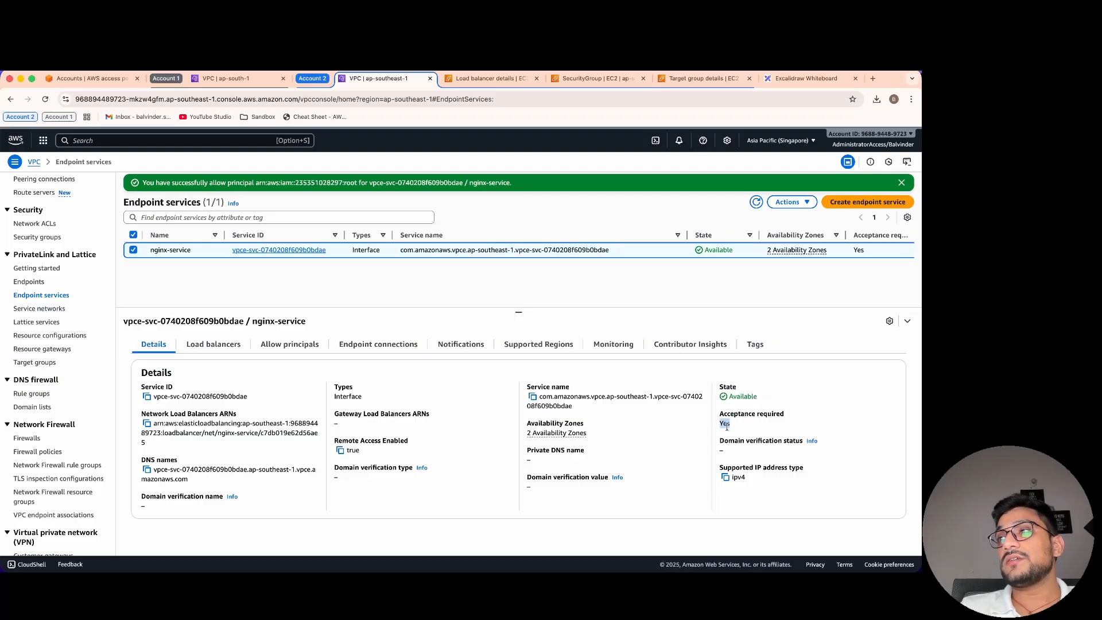
# Show the endpoint connections of nginx-service and refresh the list to find the Mumbai endpoint's request.
pyautogui.click(362, 348)
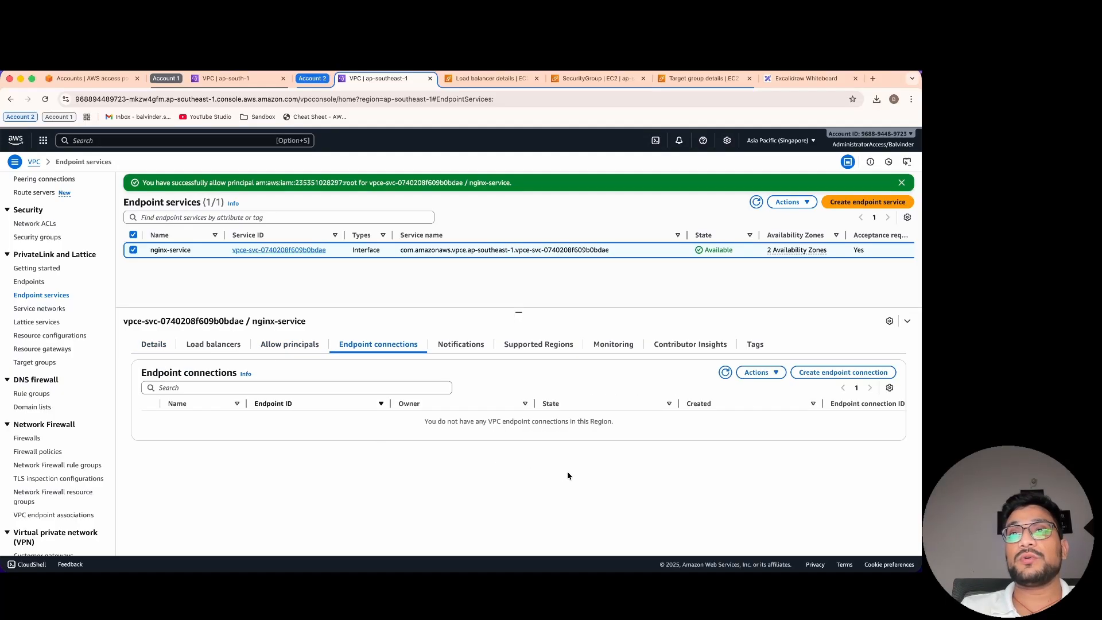
pyautogui.click(725, 373)
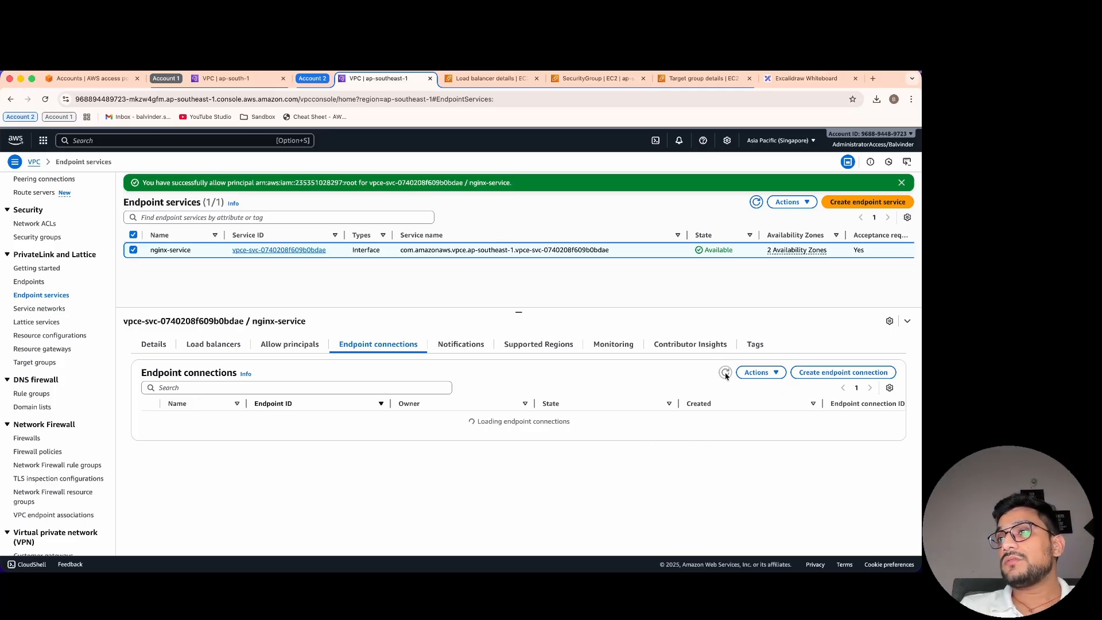
pyautogui.click(725, 373)
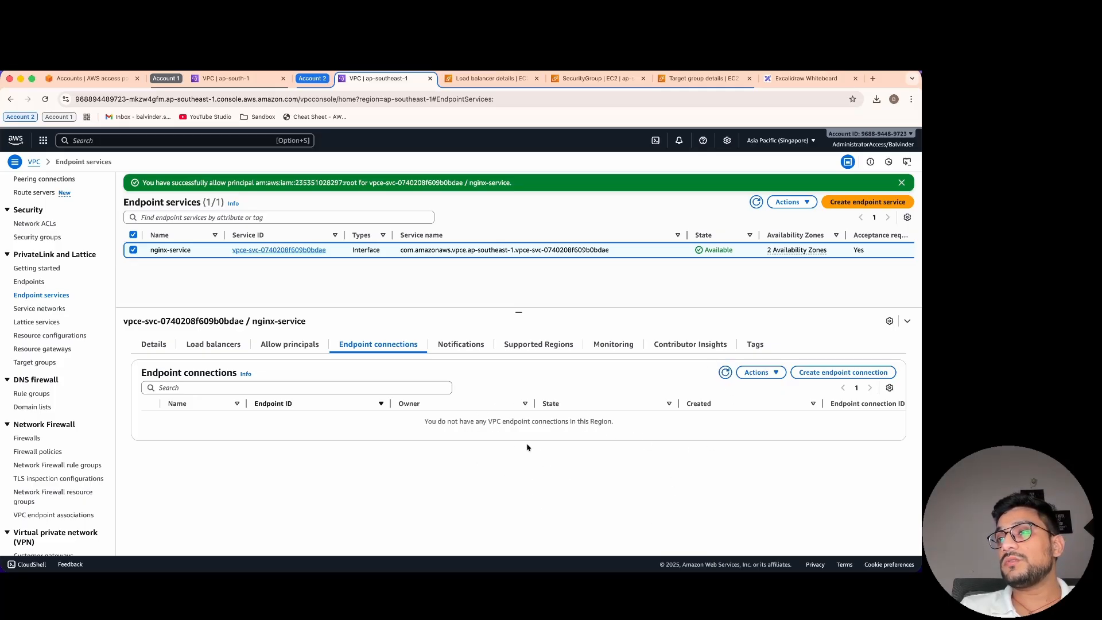
pyautogui.click(725, 373)
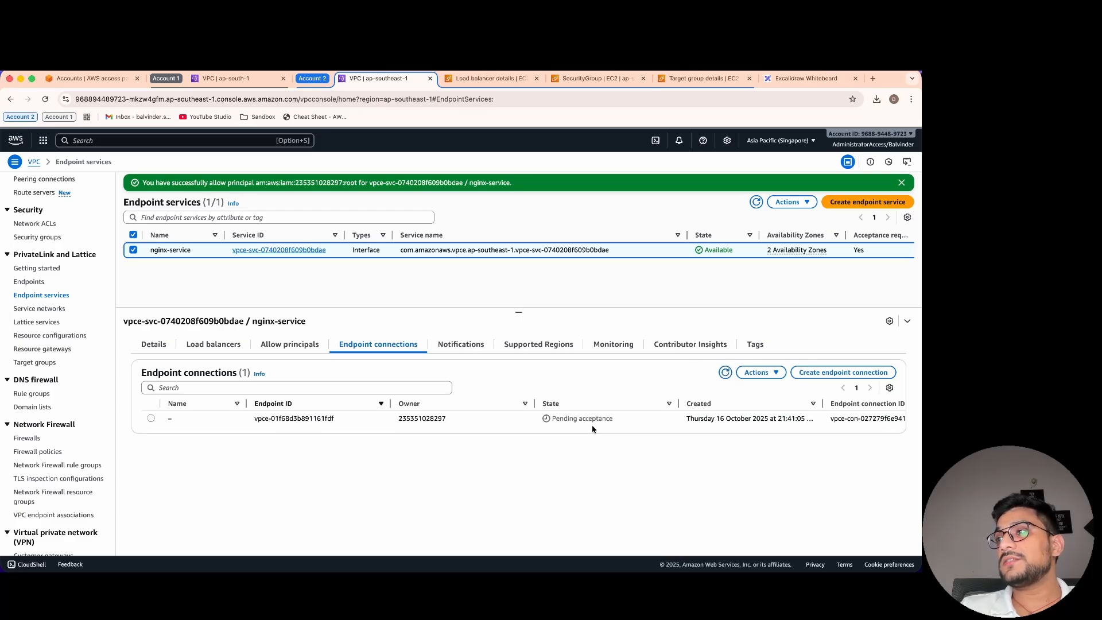
# Accept the pending endpoint connection request for nginx-service, confirming it with the word accept.
pyautogui.tripleClick(597, 422)
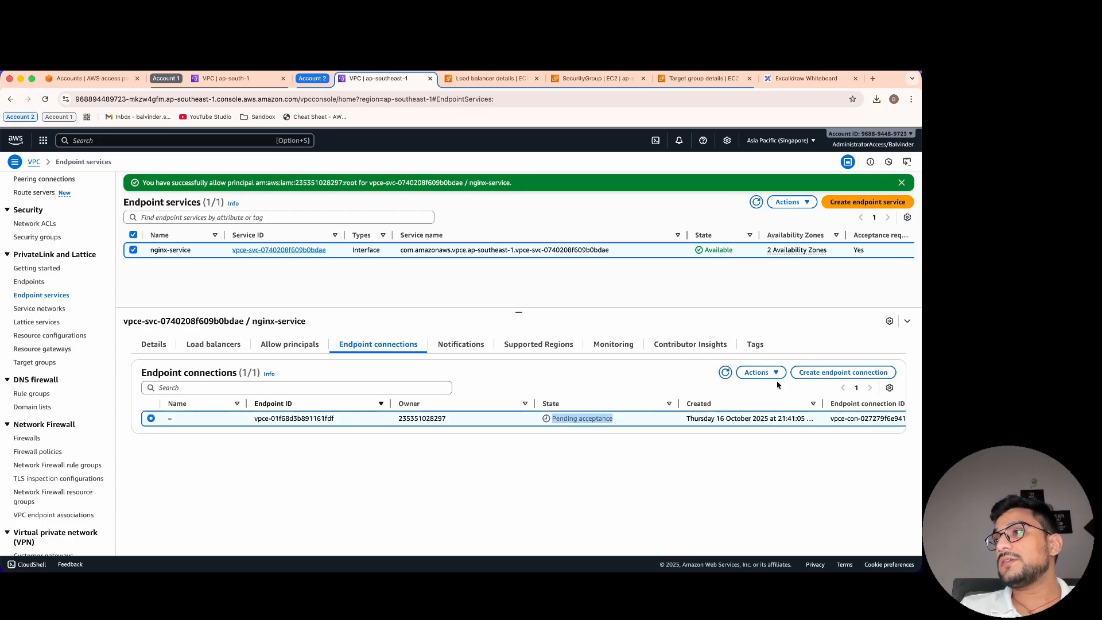
pyautogui.click(758, 373)
pyautogui.click(766, 390)
pyautogui.click(374, 415)
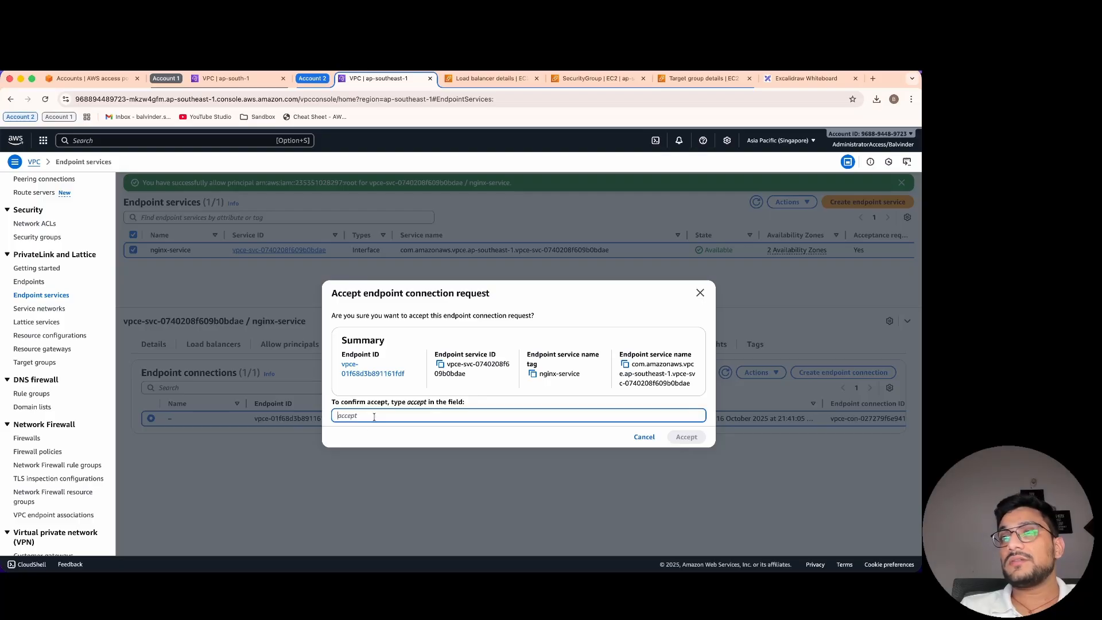
pyautogui.write('acc')
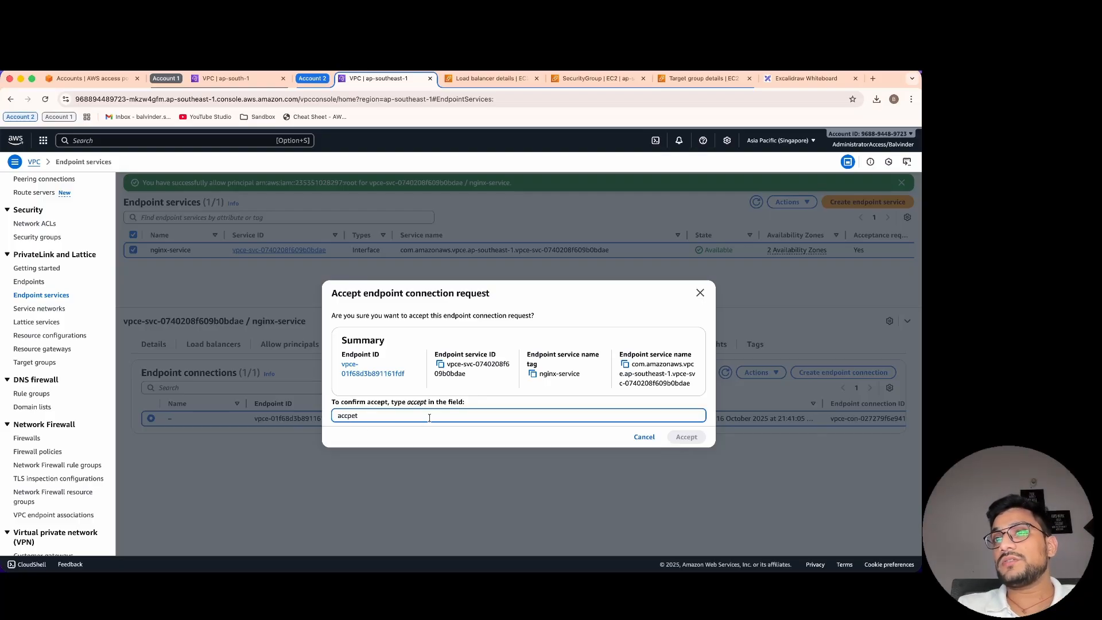
pyautogui.write('epy')
pyautogui.press('BackSpace')
pyautogui.write('t')
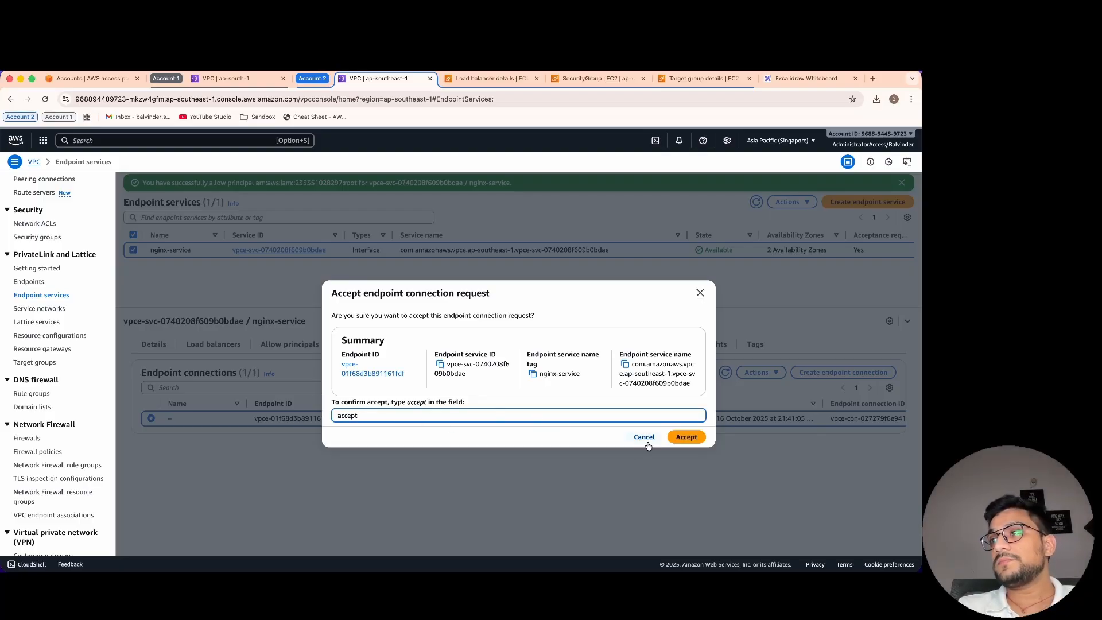
pyautogui.click(687, 437)
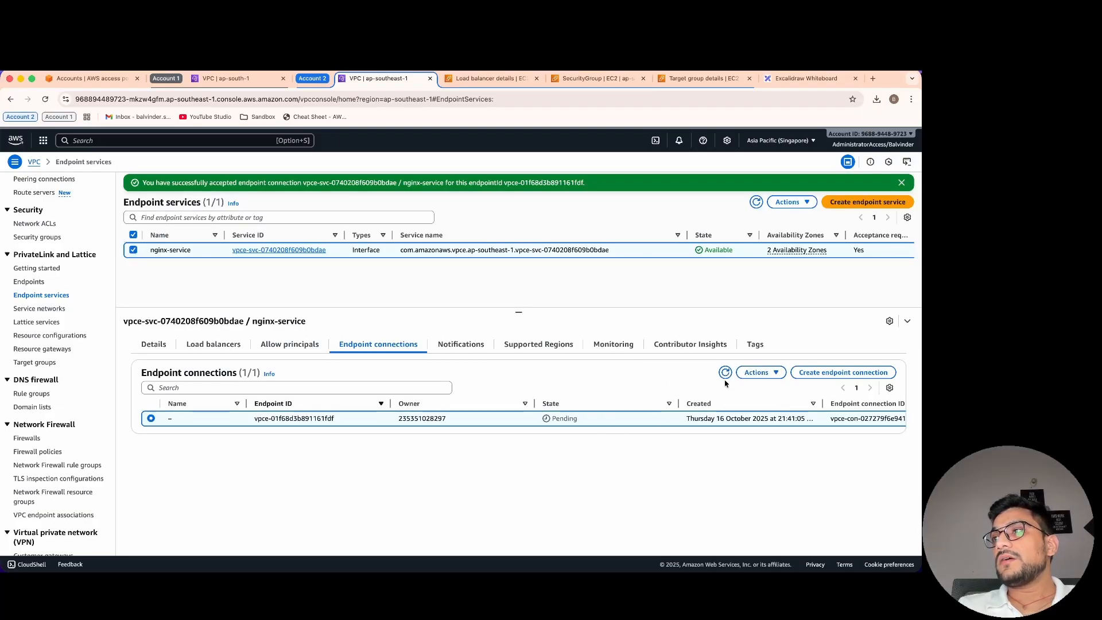
# Return to the Mumbai account, refresh the endpoints and check the status and service name of nginx-service-account-b.
pyautogui.click(312, 78)
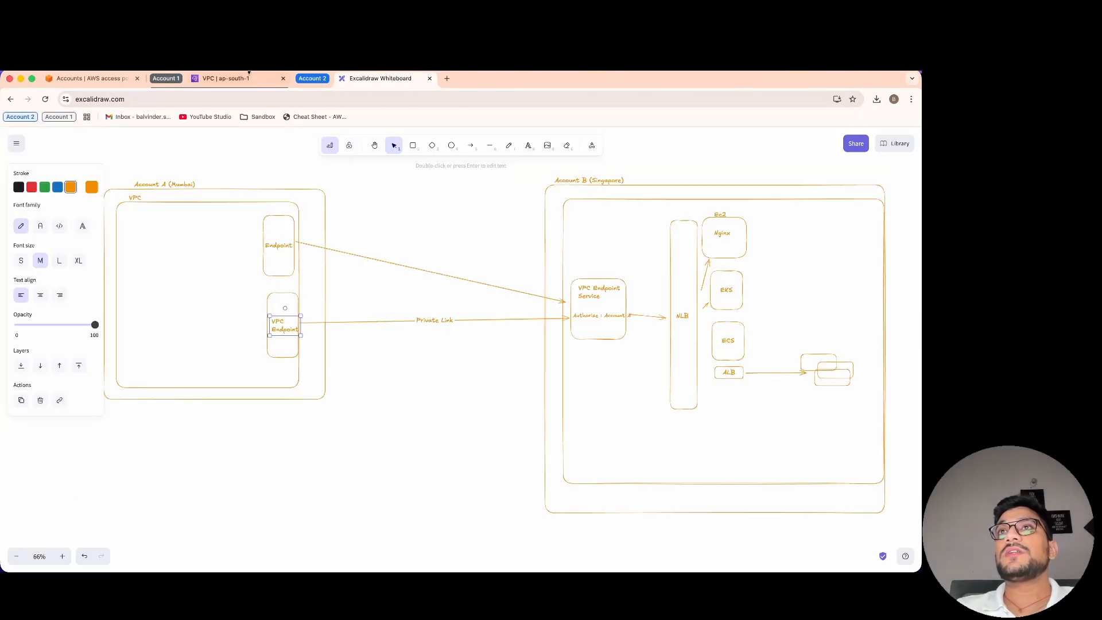
pyautogui.click(217, 83)
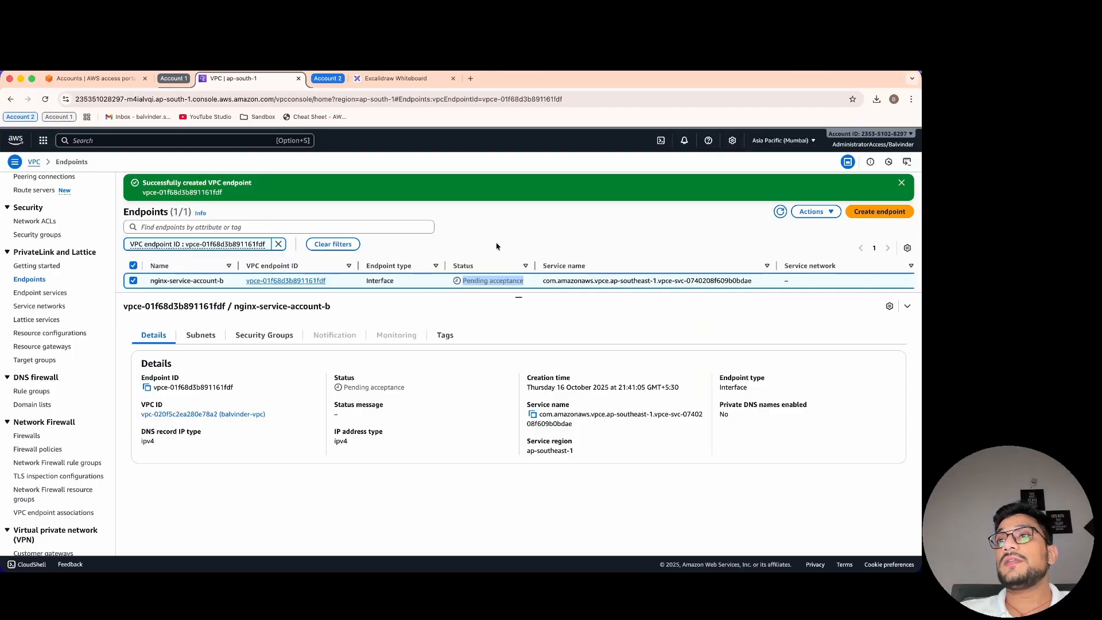
pyautogui.click(780, 211)
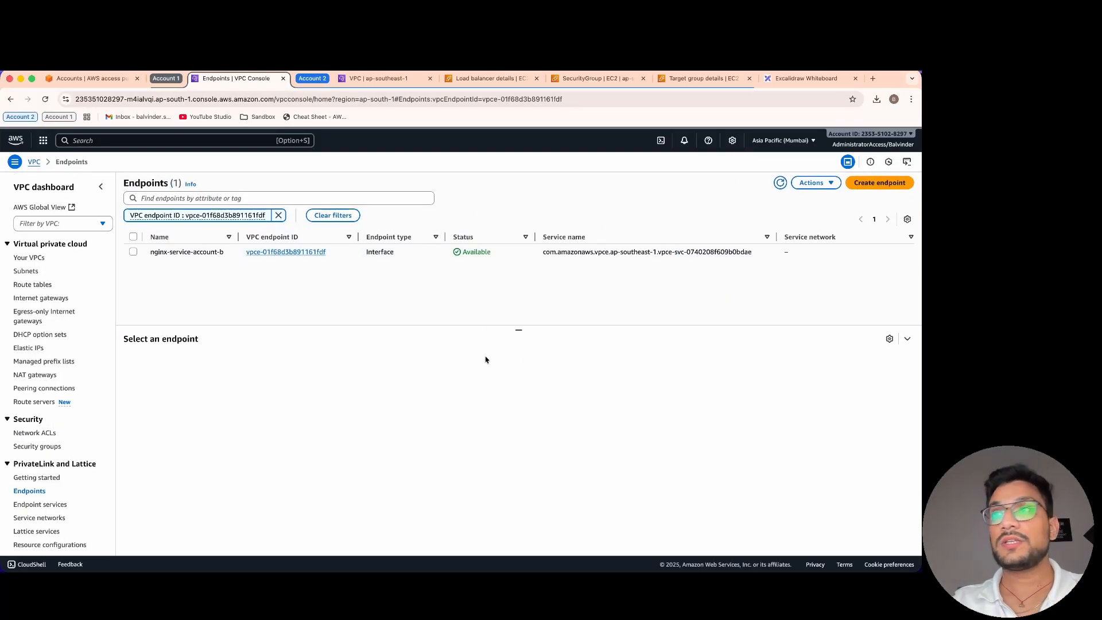
pyautogui.doubleClick(144, 183)
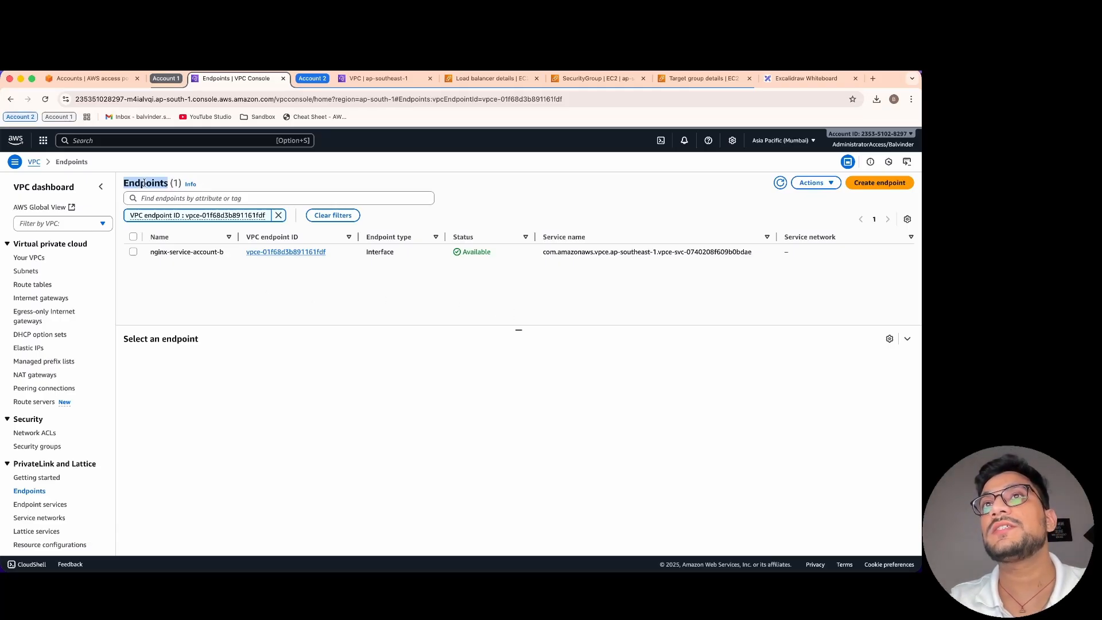
pyautogui.click(470, 255)
pyautogui.tripleClick(653, 252)
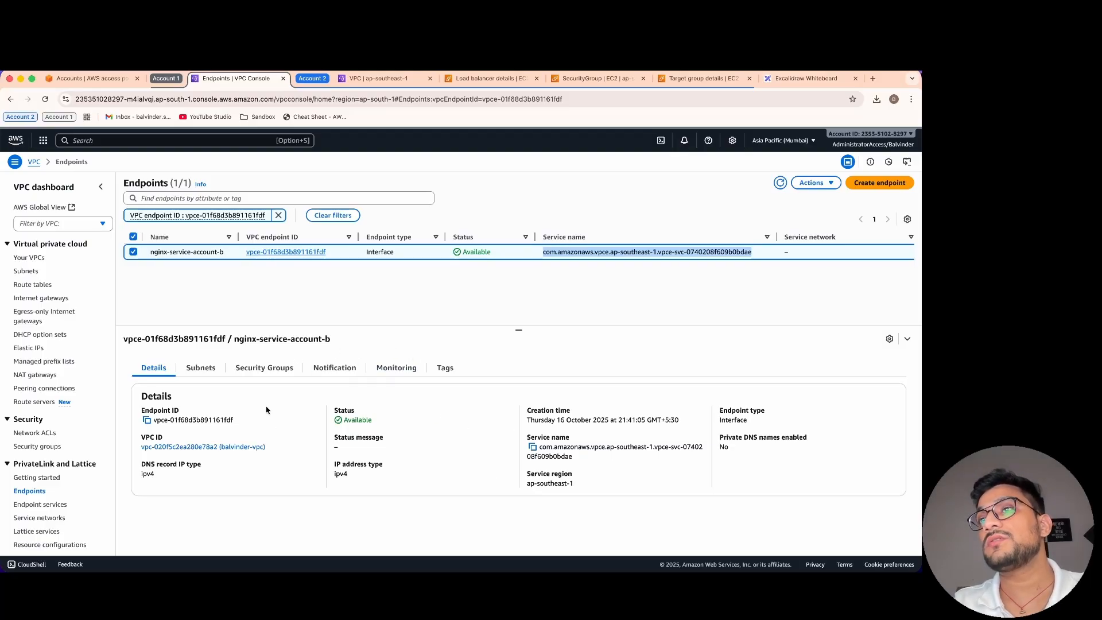
# Check which subnets are attached to the nginx-service-account-b endpoint.
pyautogui.click(195, 371)
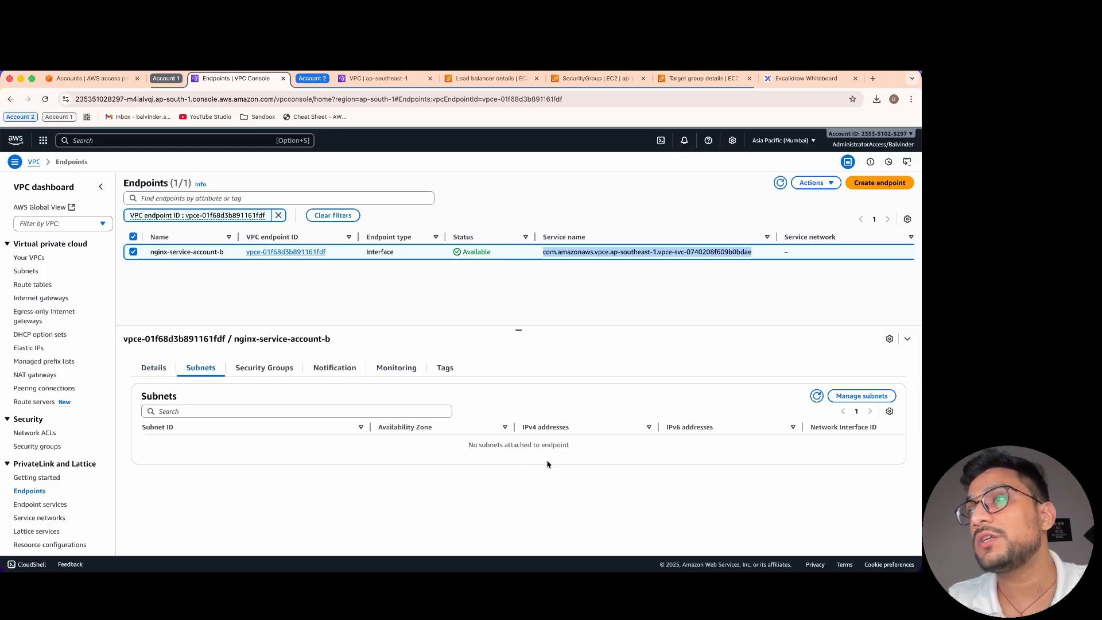
pyautogui.tripleClick(490, 446)
pyautogui.click(740, 479)
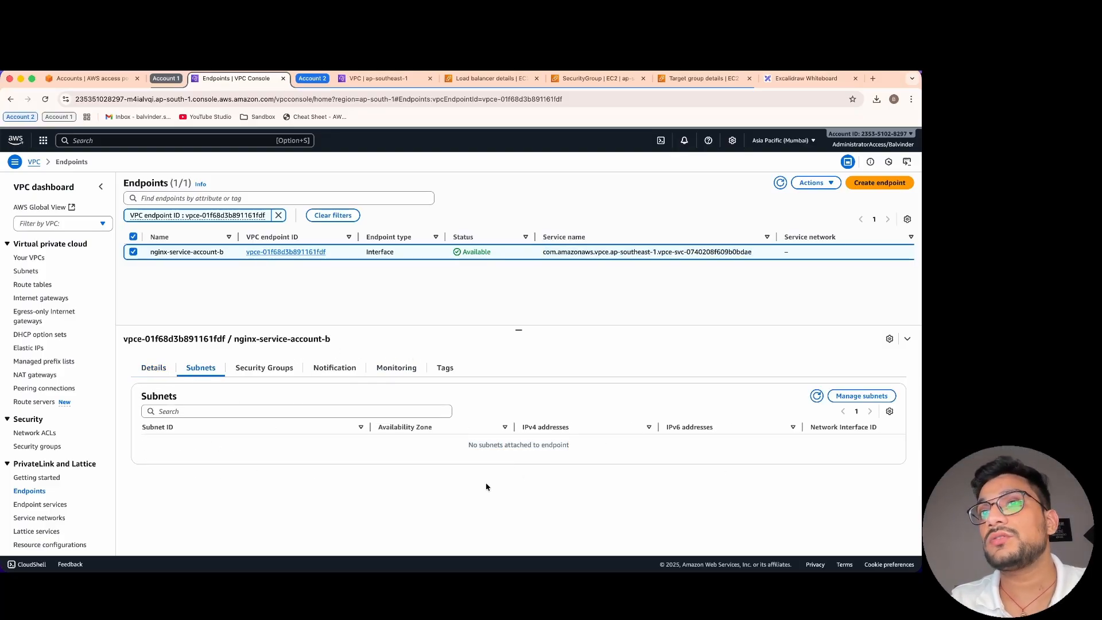
# Add subnet-0ede123b7795d584e in ap-south-1a and subnet-08b2b8cdd2a81a290 in ap-south-1b to the endpoint and apply the modified subnets.
pyautogui.click(852, 393)
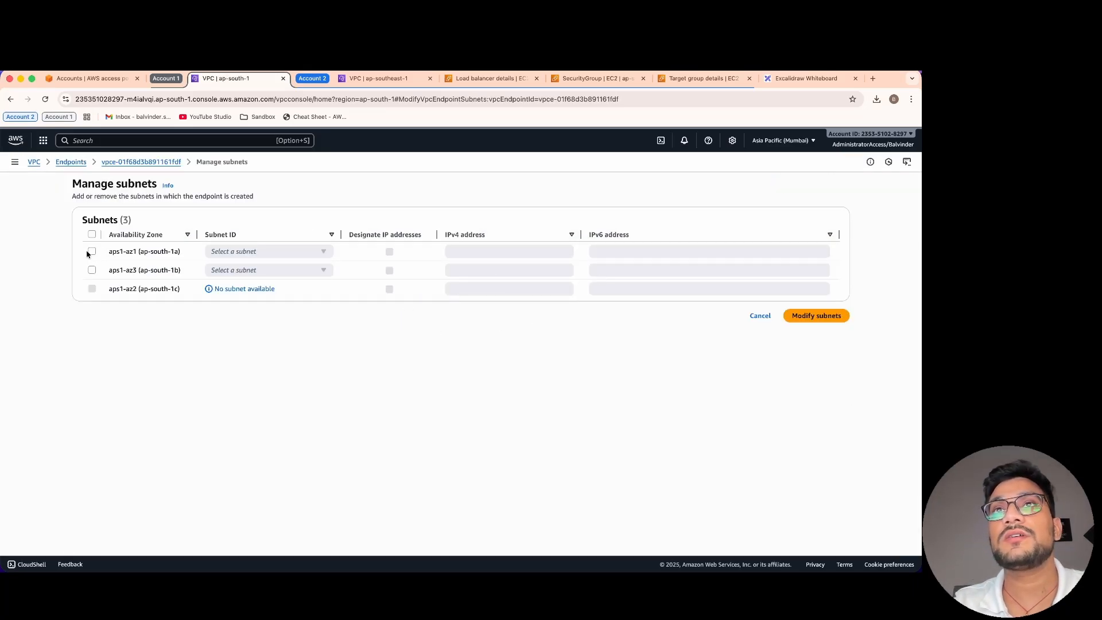
pyautogui.click(92, 235)
pyautogui.click(246, 251)
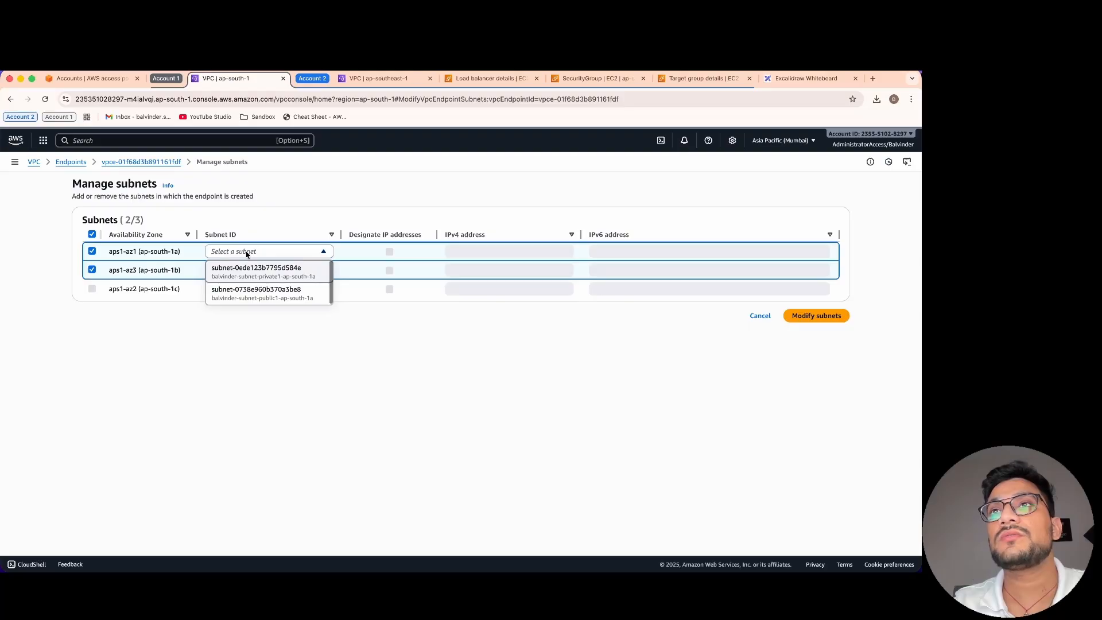
pyautogui.click(249, 270)
pyautogui.click(264, 269)
pyautogui.click(267, 290)
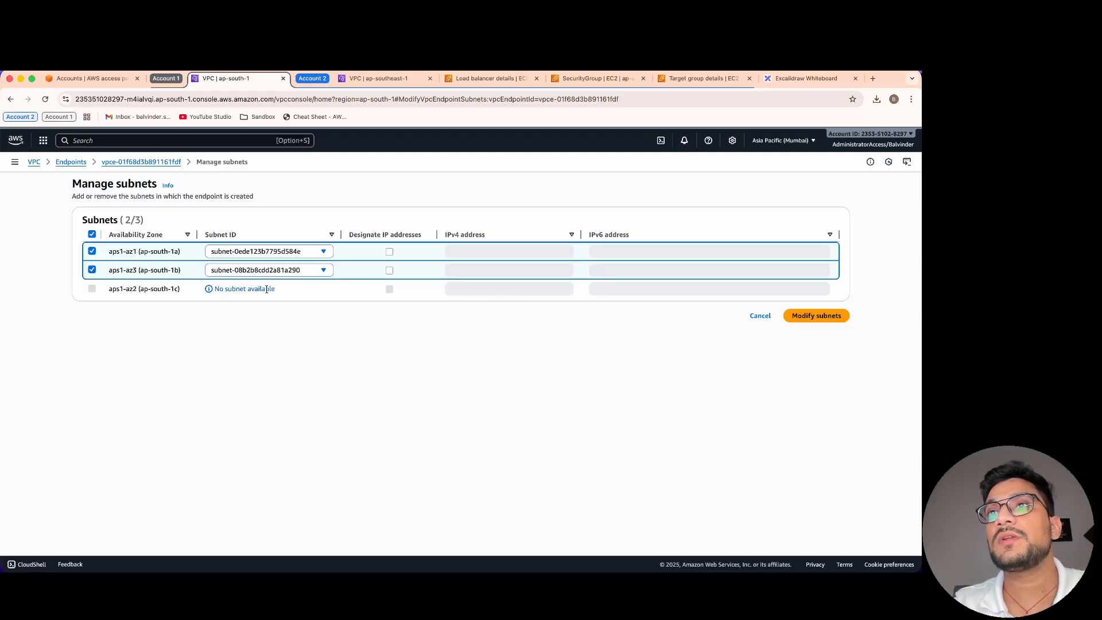
pyautogui.click(300, 271)
pyautogui.click(295, 287)
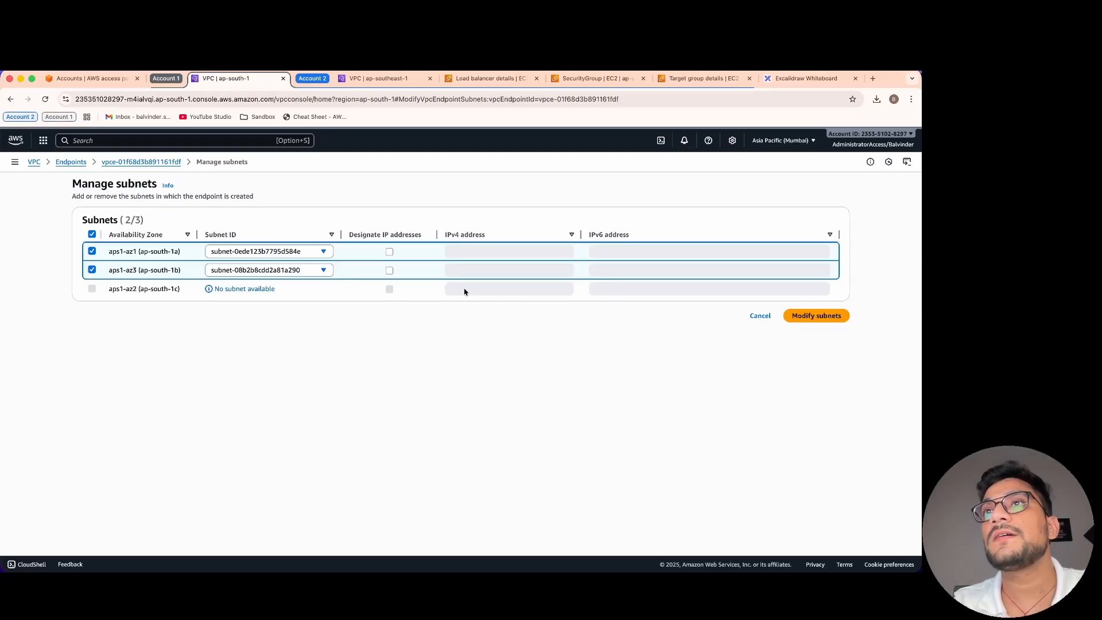
pyautogui.click(313, 271)
pyautogui.click(313, 271)
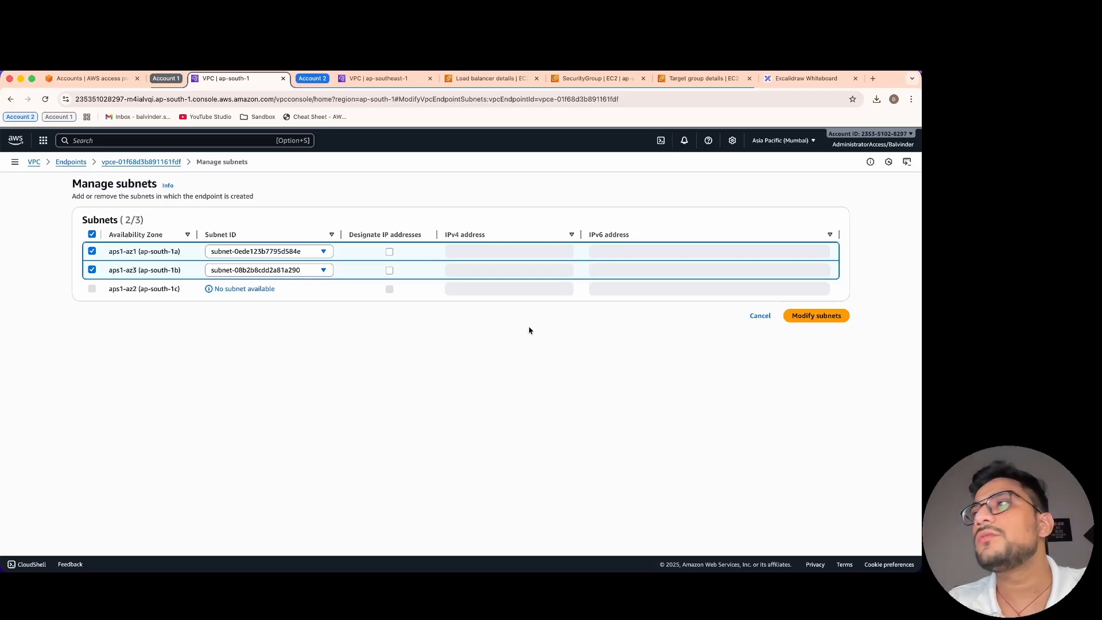
pyautogui.click(822, 320)
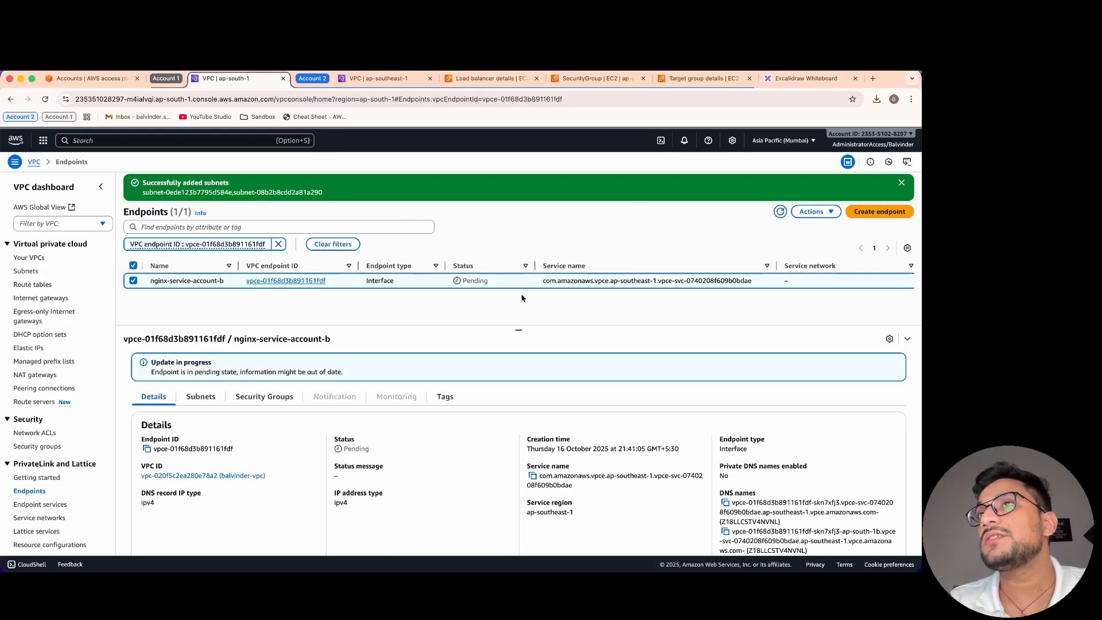
# Open the Mumbai account's security groups in a separate tab and start creating a new security group.
pyautogui.doubleClick(476, 280)
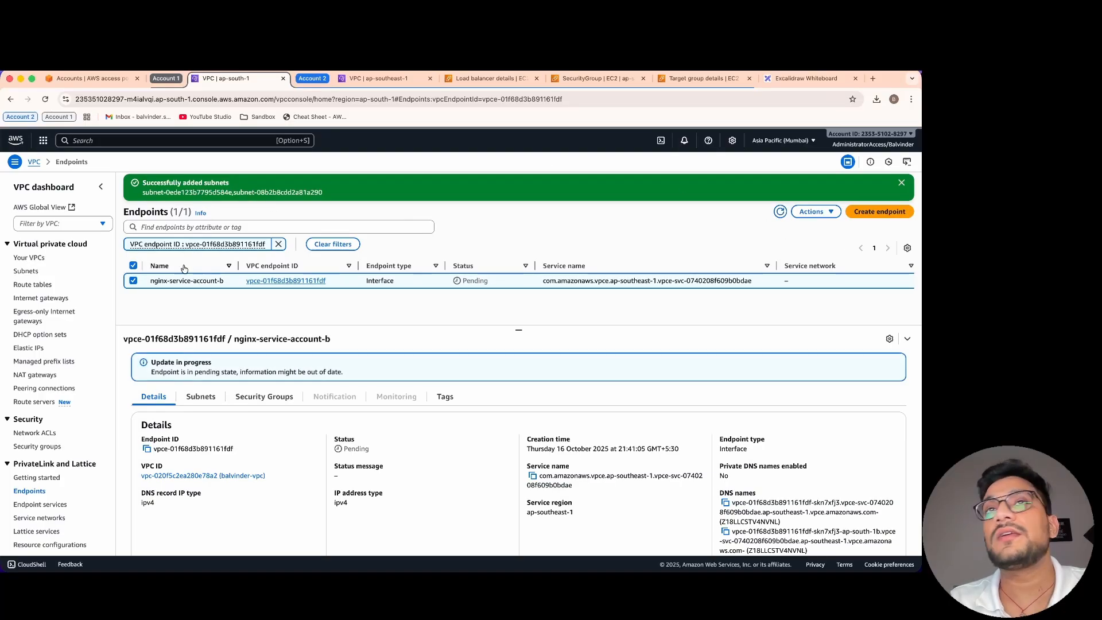
pyautogui.click(120, 141)
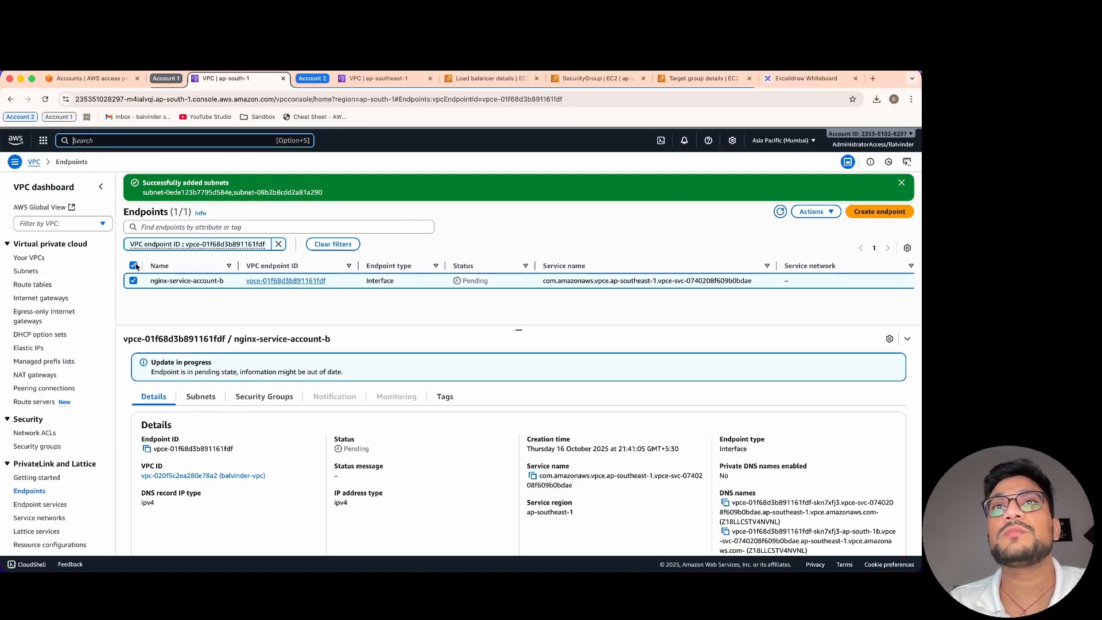
pyautogui.scroll(-1, 60, 415)
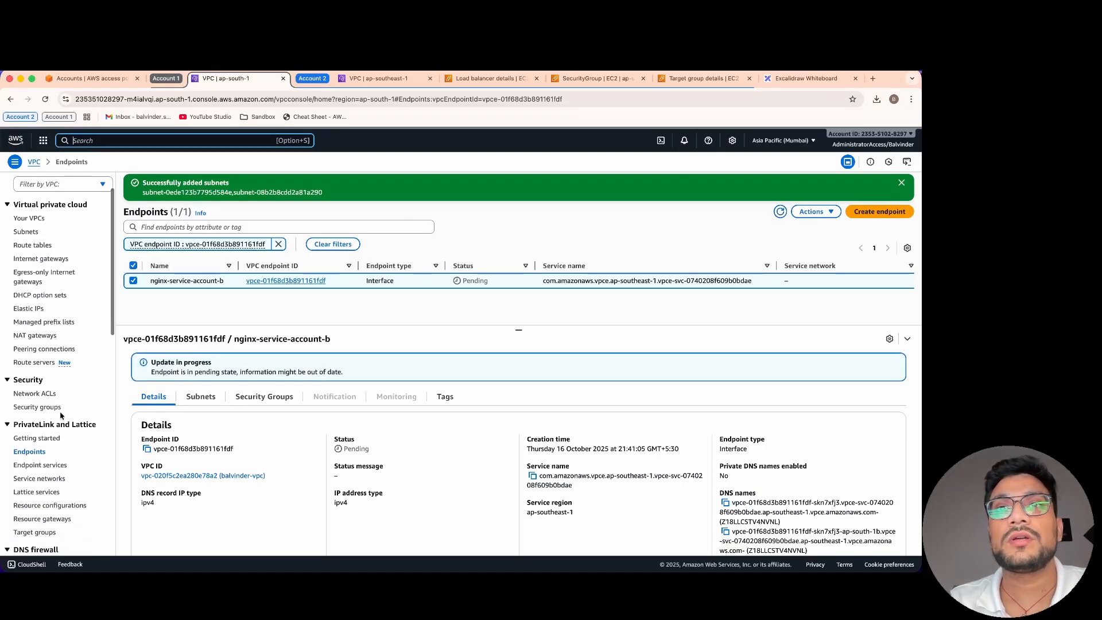
pyautogui.keyDown('super'); pyautogui.click(53, 408); pyautogui.keyUp('super')
pyautogui.click(306, 78)
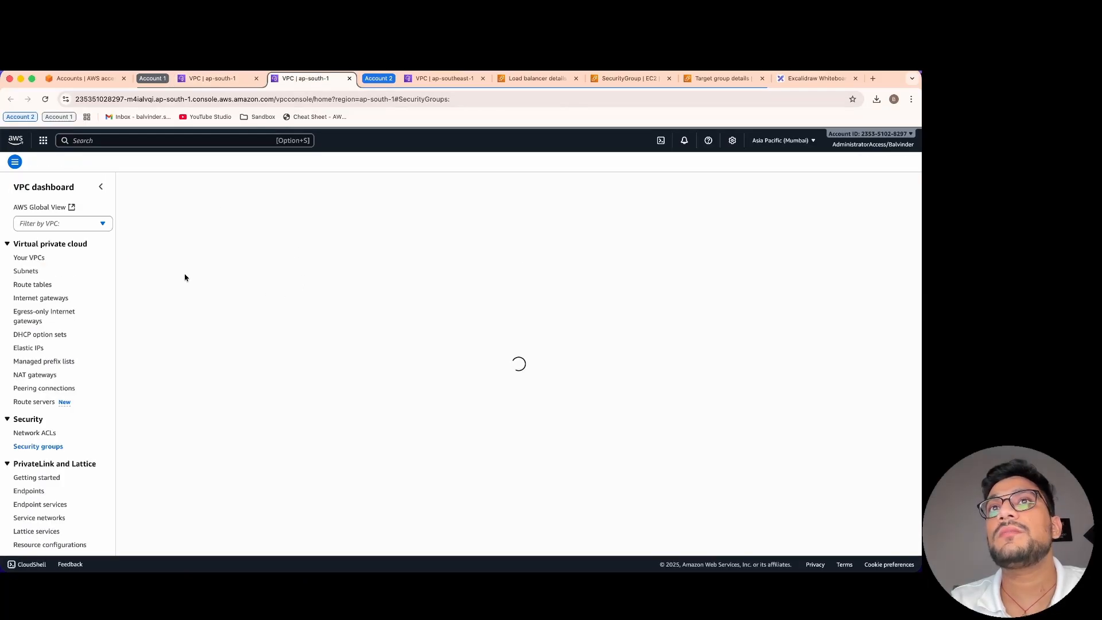
pyautogui.click(870, 183)
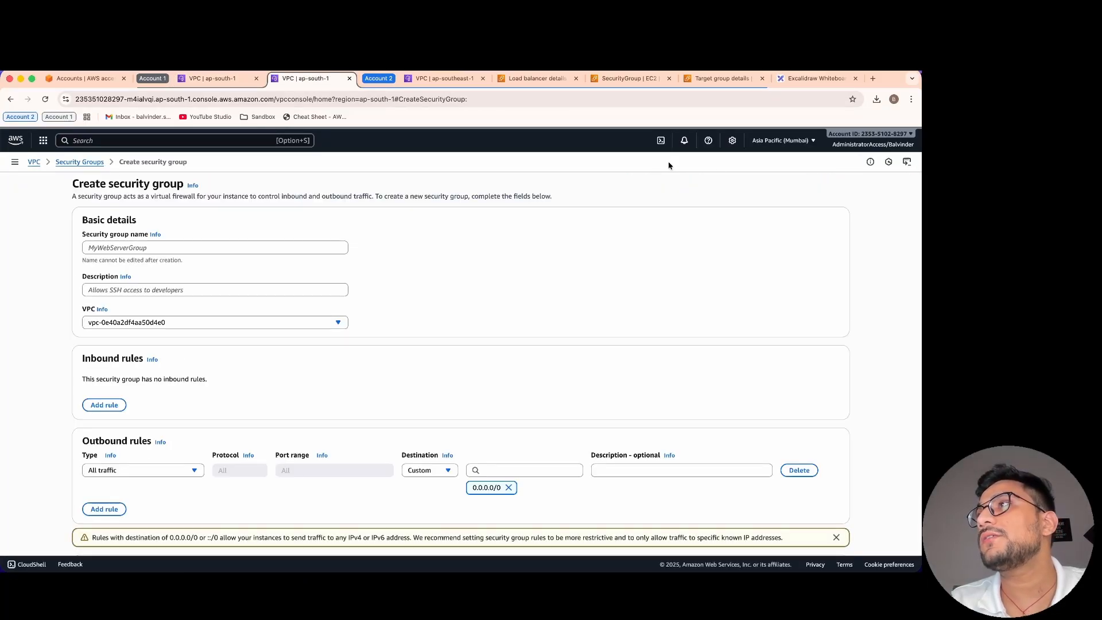
# Name and describe the security group as nginx-service-vpce-sg and assign it to vpc-020f5c2ea280e78a2.
pyautogui.click(245, 253)
pyautogui.write('nginx-service-vpce-sg')
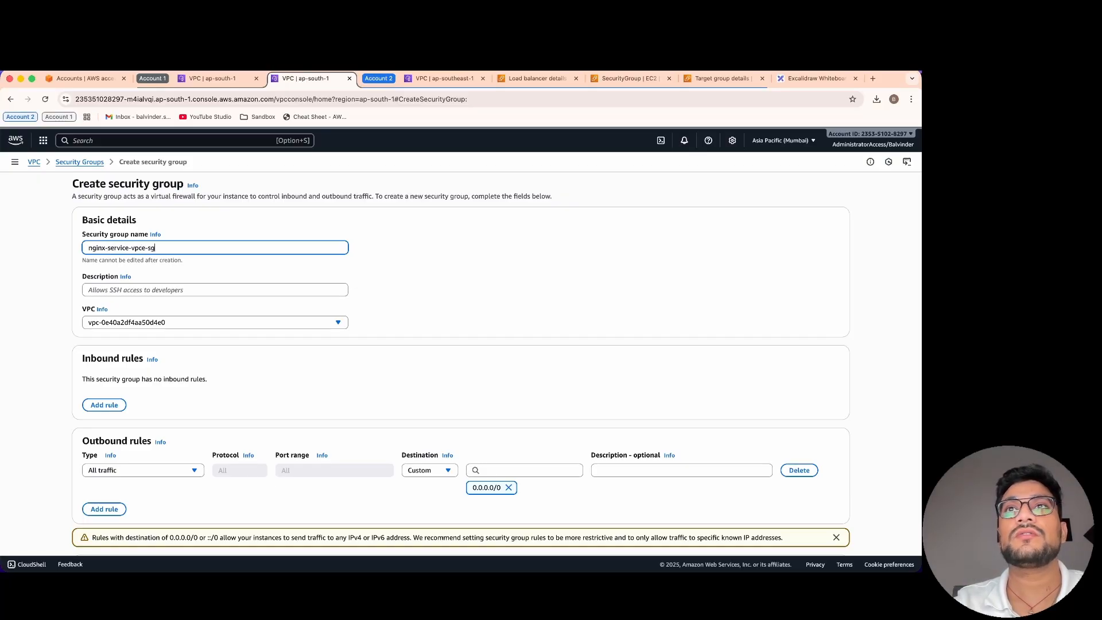
pyautogui.press('super+a')
pyautogui.press('super+c')
pyautogui.click(206, 287)
pyautogui.press('super+v')
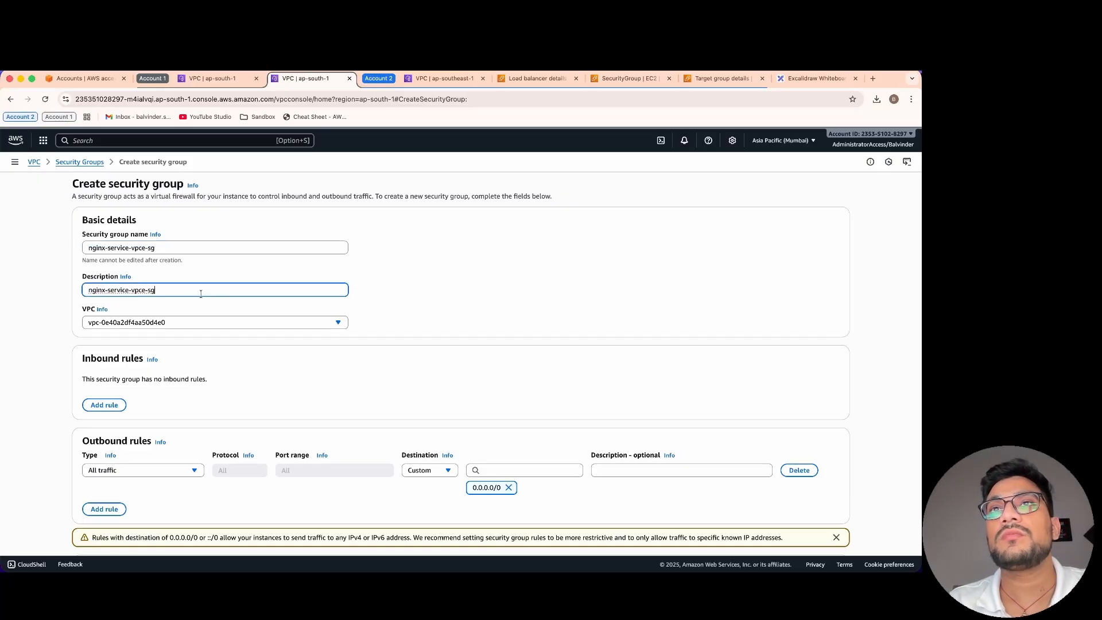
pyautogui.click(302, 326)
pyautogui.click(186, 356)
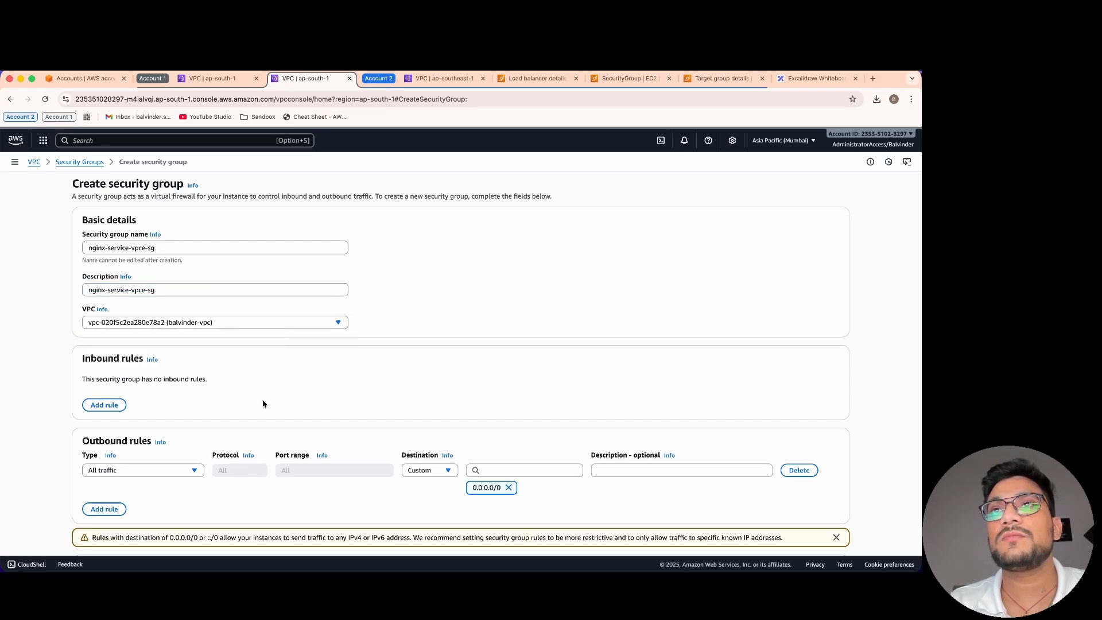
# Add an inbound HTTP rule with custom source 10.0.0.0/16 and create the security group.
pyautogui.scroll(-3, 263, 404)
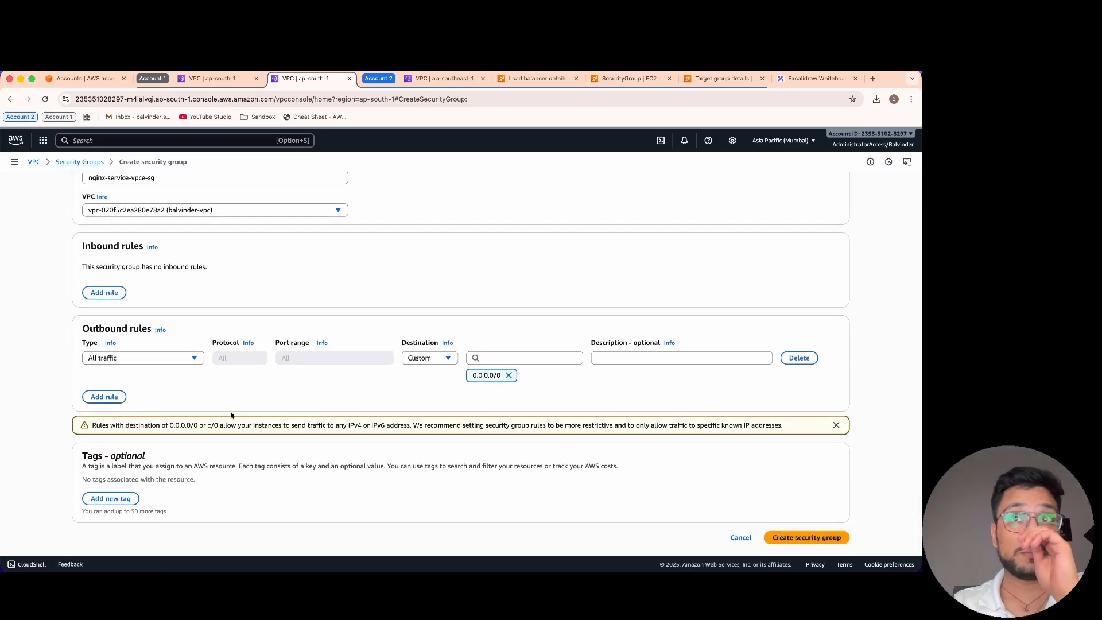
pyautogui.click(104, 293)
pyautogui.click(143, 275)
pyautogui.write('http')
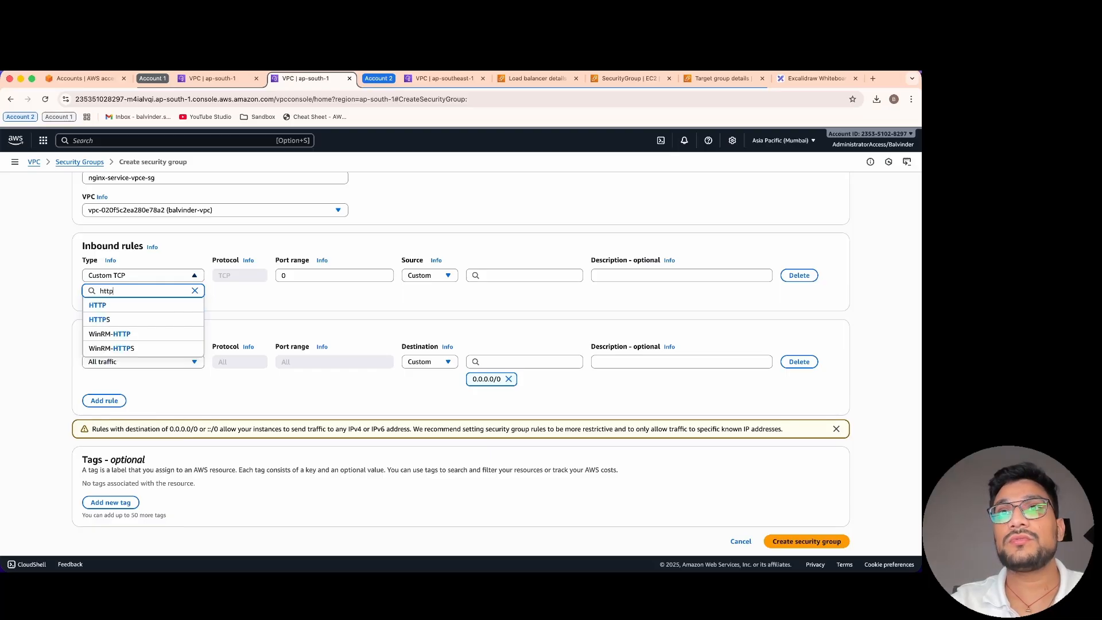
pyautogui.click(101, 306)
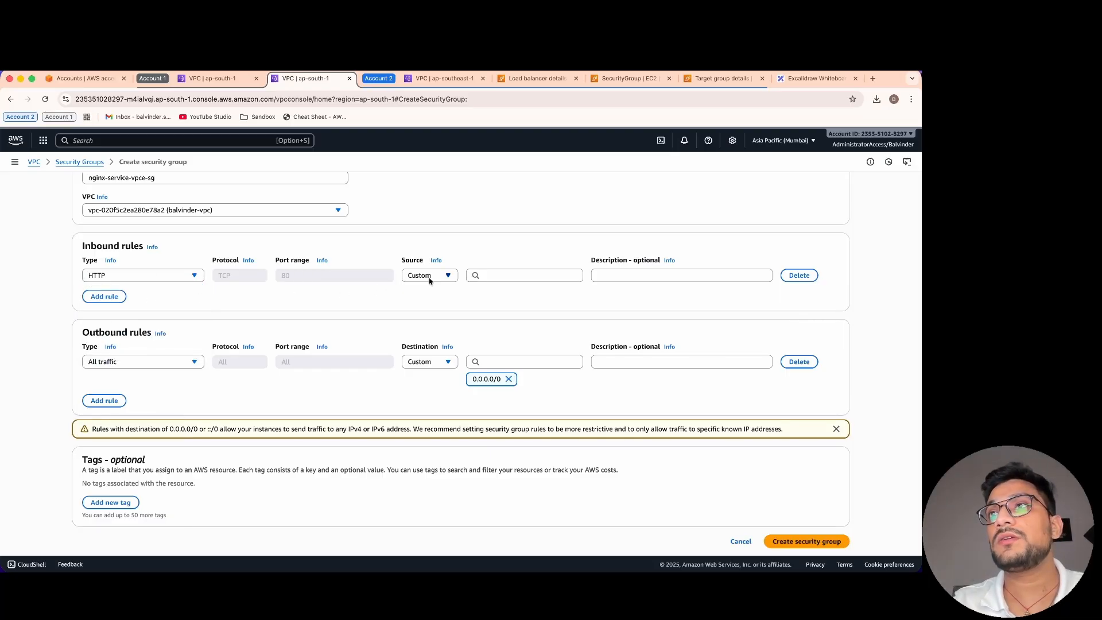
pyautogui.click(516, 275)
pyautogui.write('10.0.')
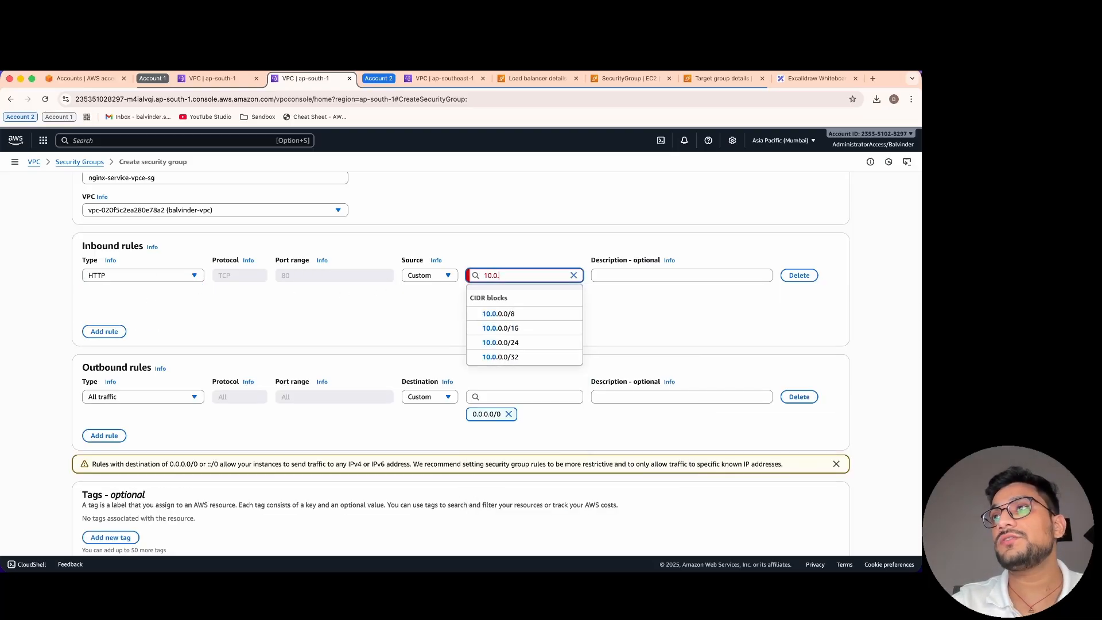
pyautogui.write('0.0.')
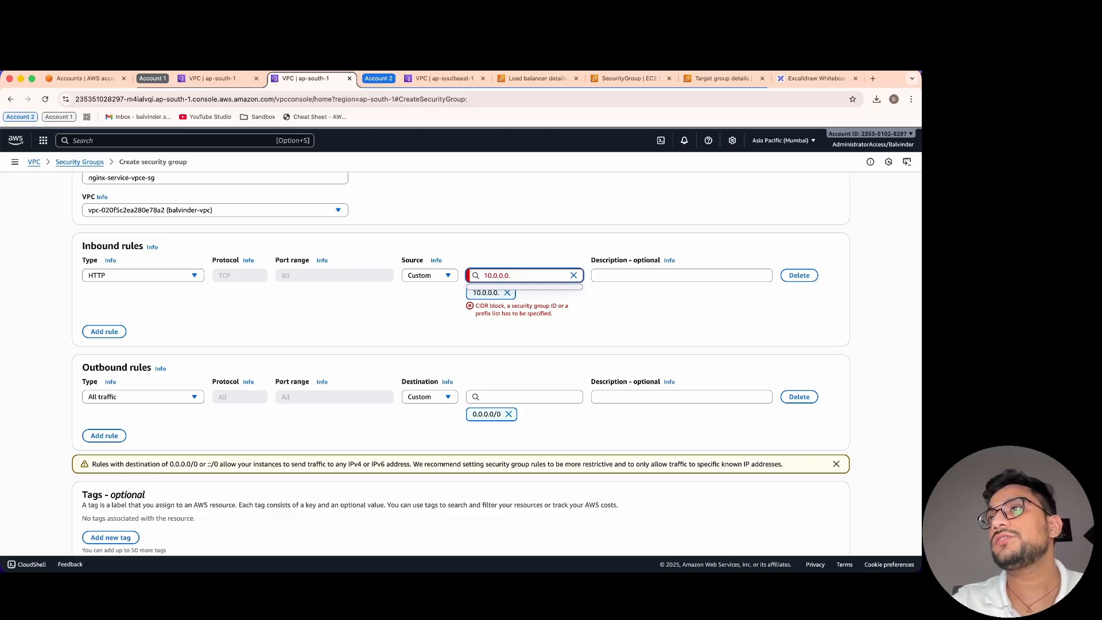
pyautogui.press('BackSpace')
pyautogui.write('/16')
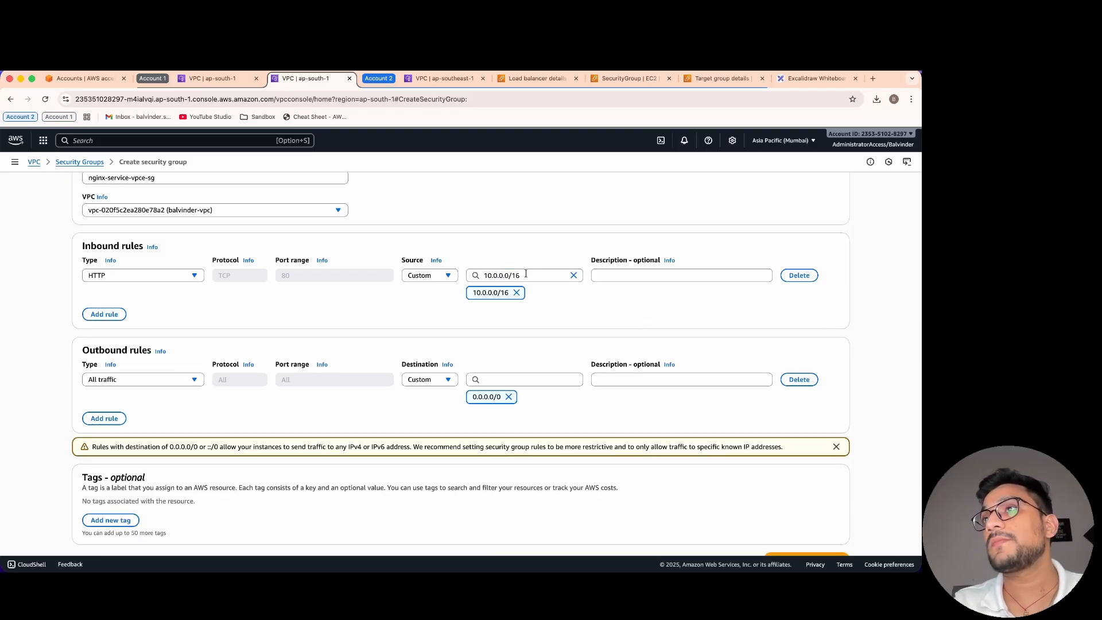
pyautogui.scroll(-2, 723, 482)
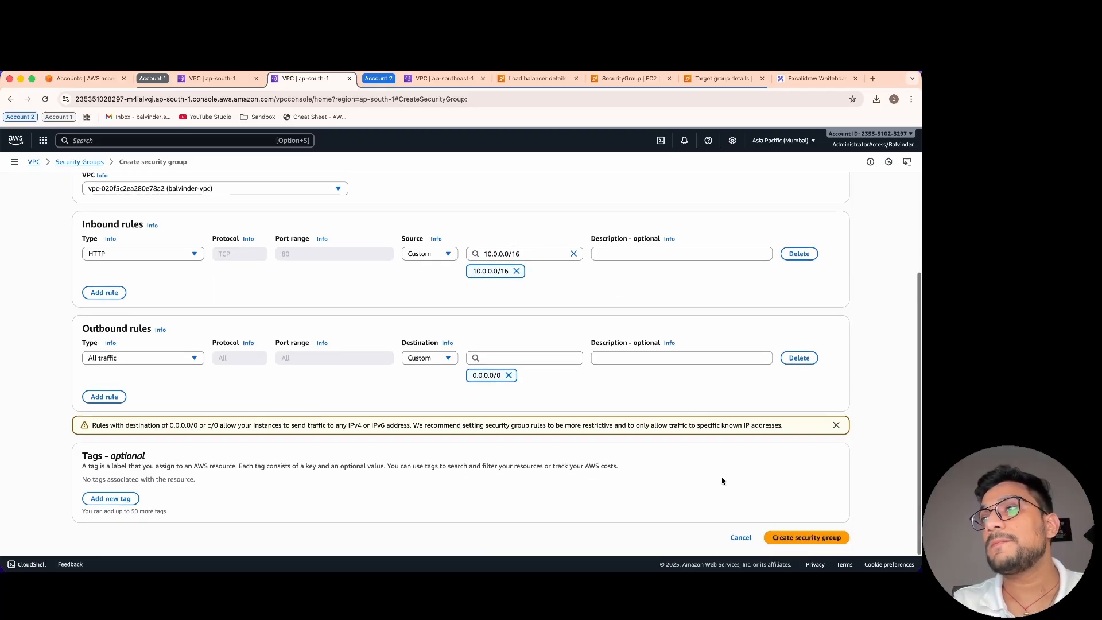
pyautogui.click(820, 540)
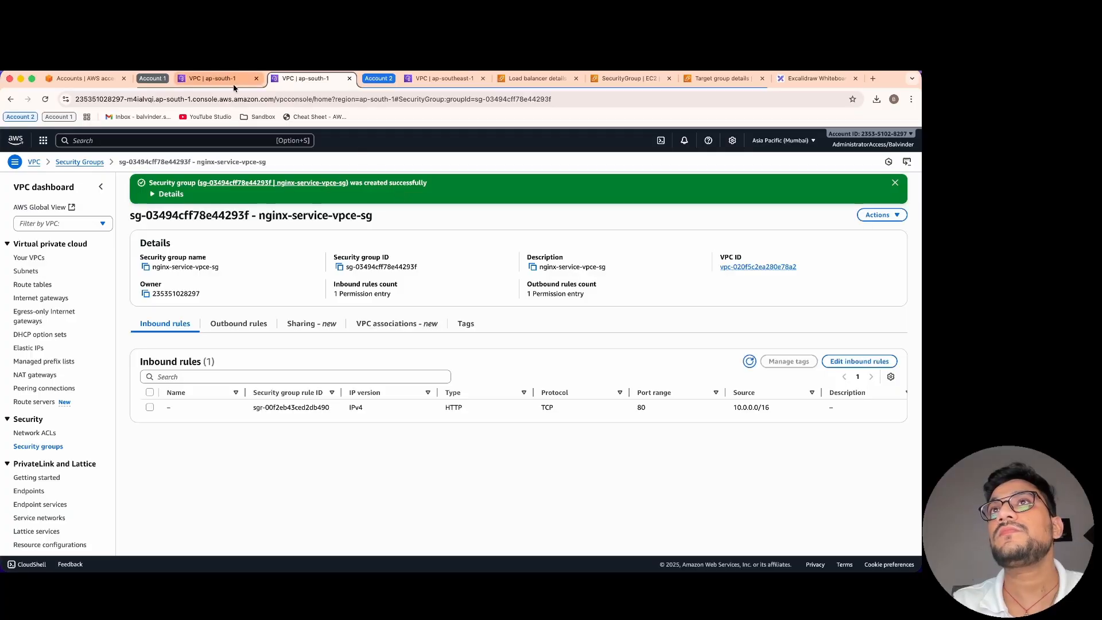
# Return to the endpoints and refresh them to check the status of nginx-service-account-b.
pyautogui.click(229, 79)
pyautogui.click(780, 211)
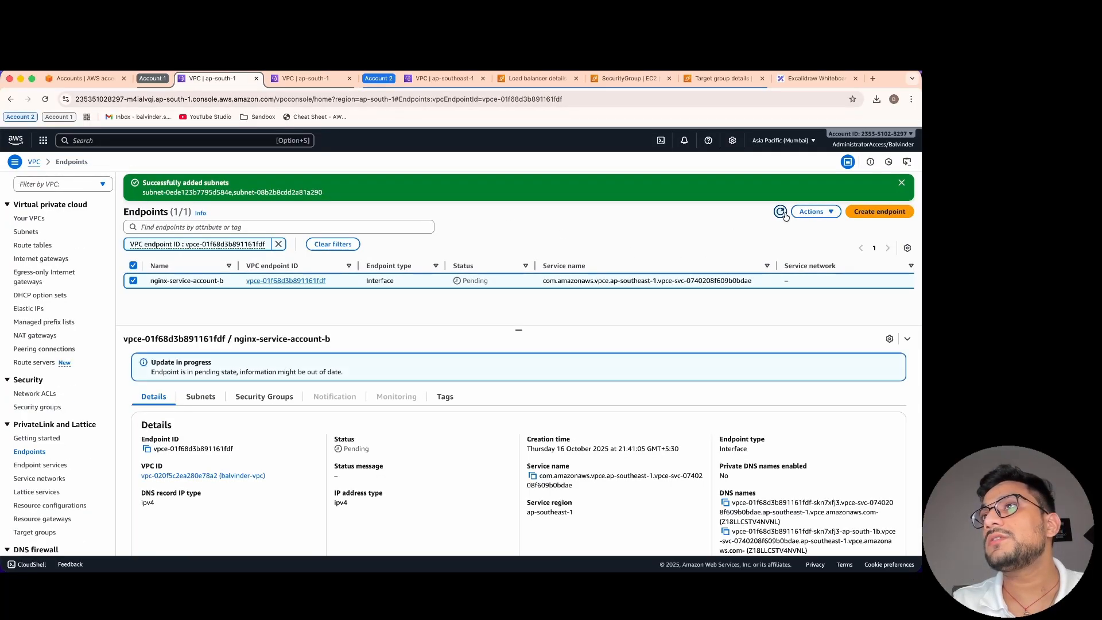
pyautogui.doubleClick(483, 282)
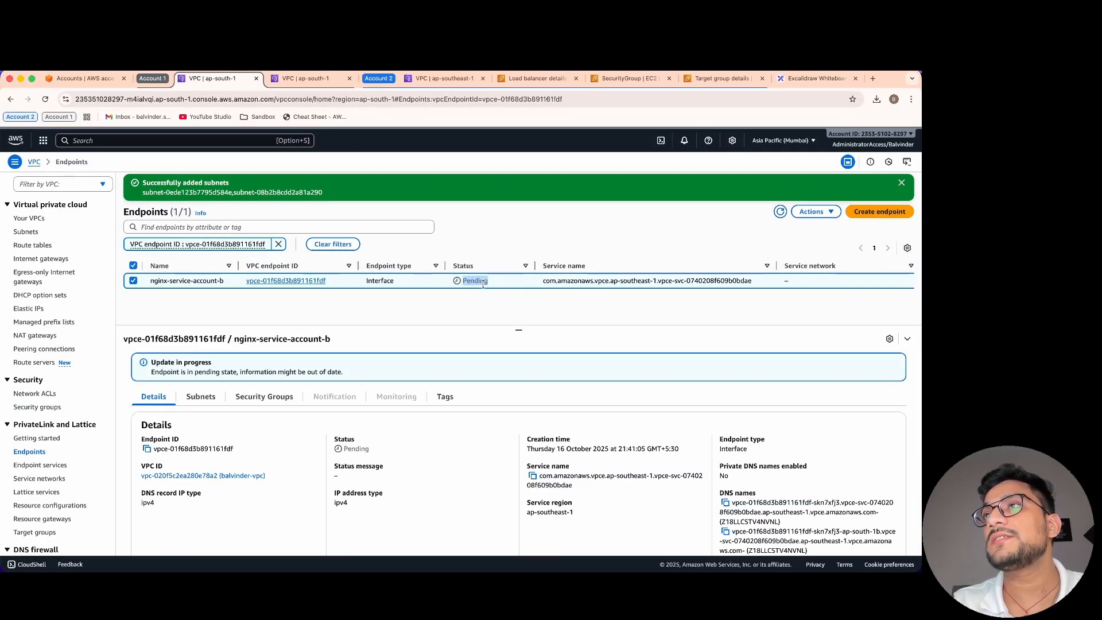
pyautogui.click(780, 211)
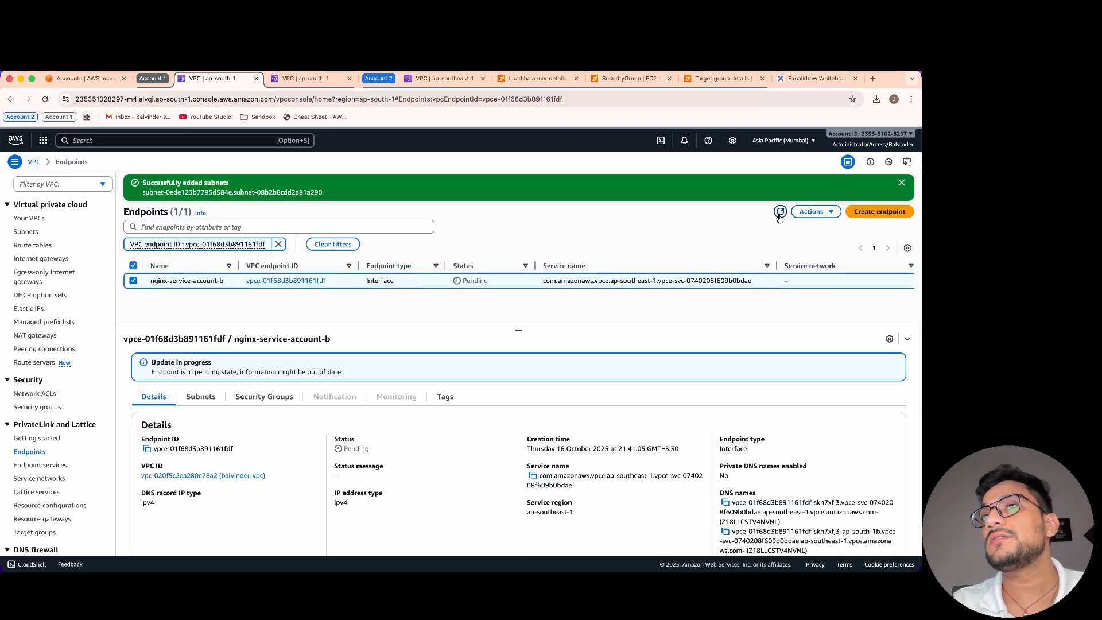
pyautogui.click(780, 212)
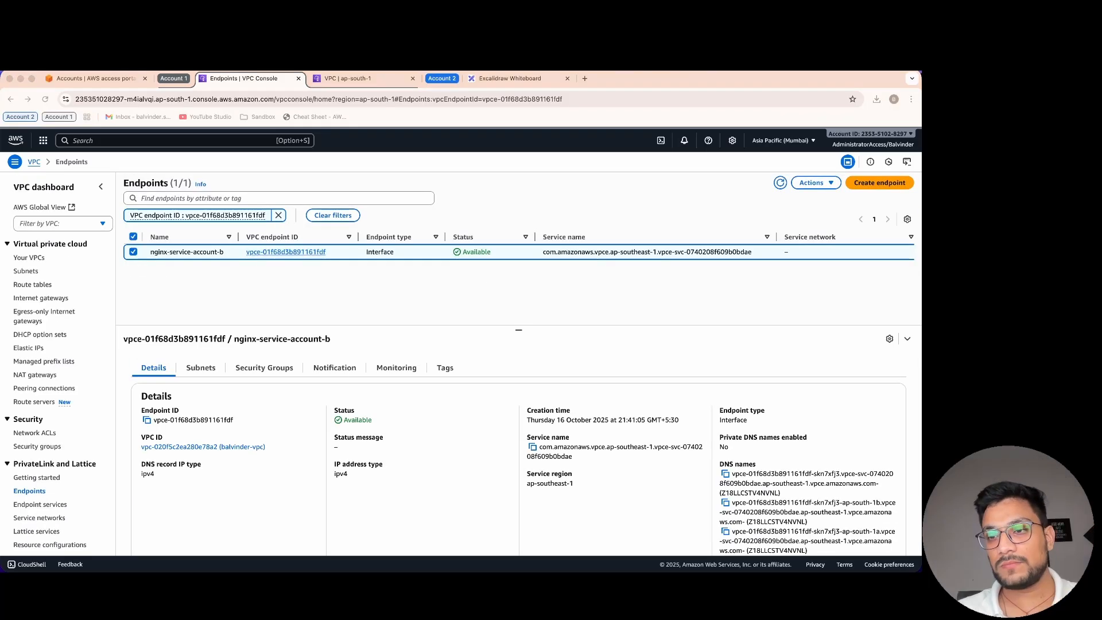
pyautogui.click(481, 247)
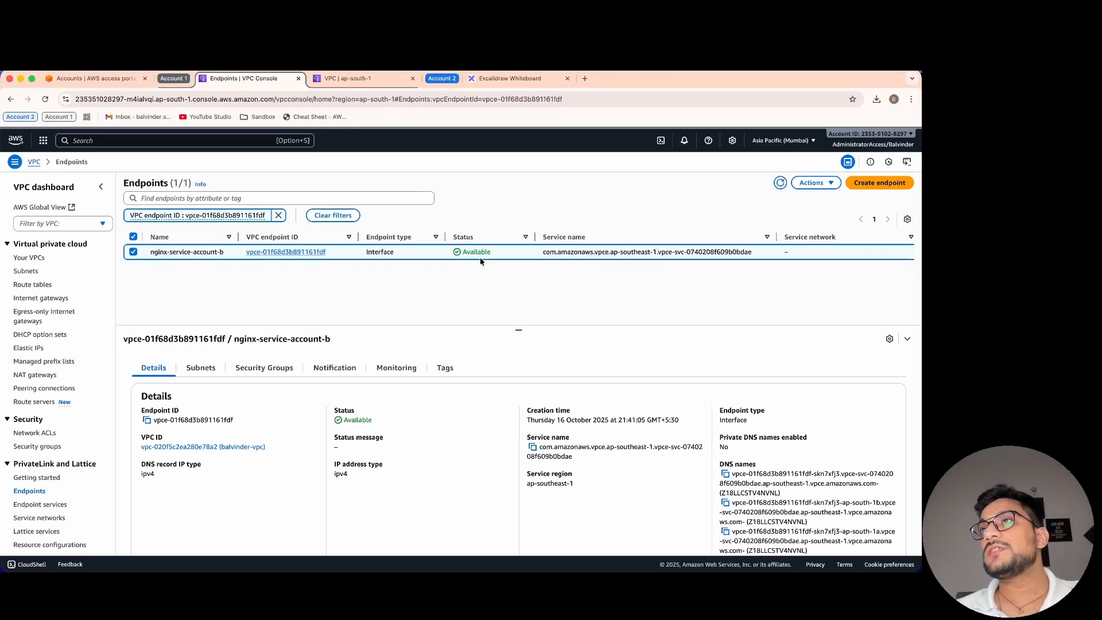
pyautogui.doubleClick(483, 251)
# Replace the default security group on the nginx-service-account-b endpoint with nginx-service-vpce-sg and apply the change.
pyautogui.moveTo(520, 332); pyautogui.dragTo(519, 314)
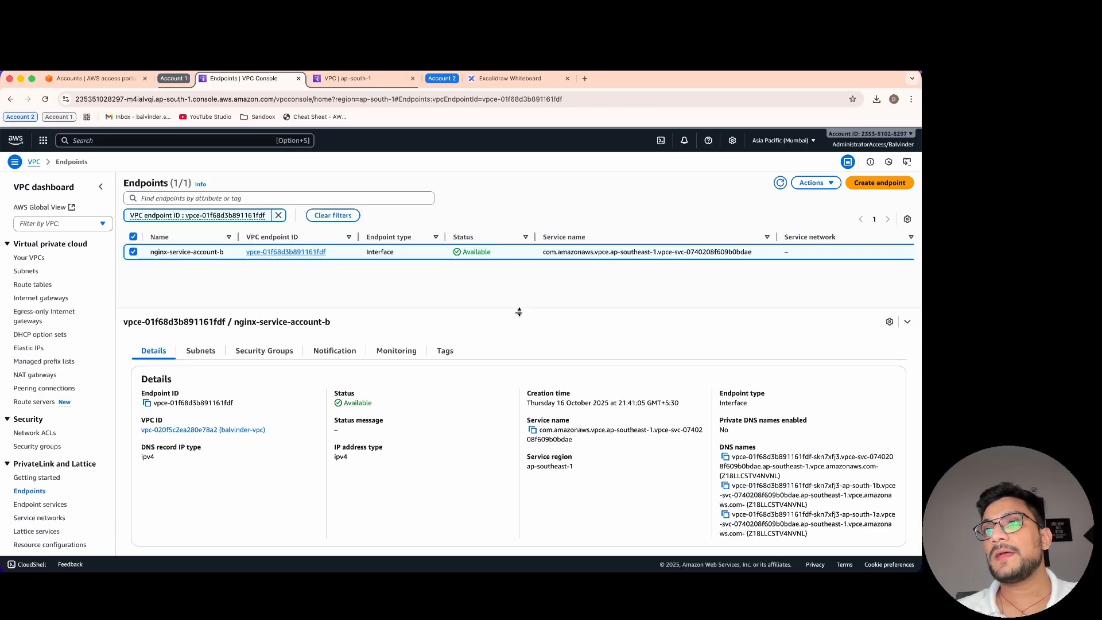
pyautogui.click(264, 351)
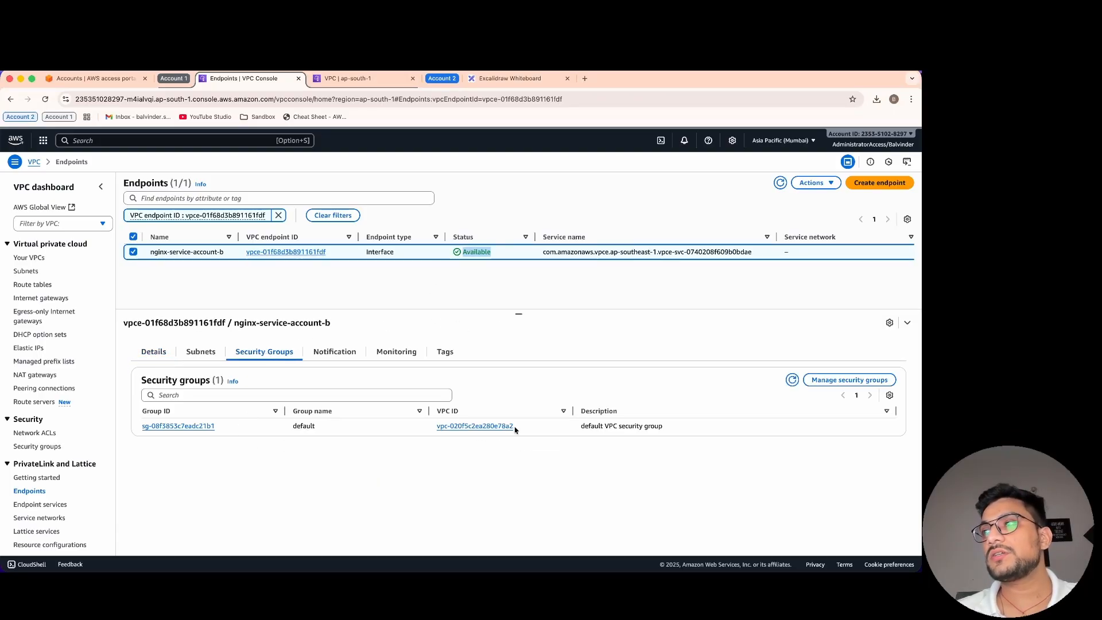
pyautogui.click(850, 380)
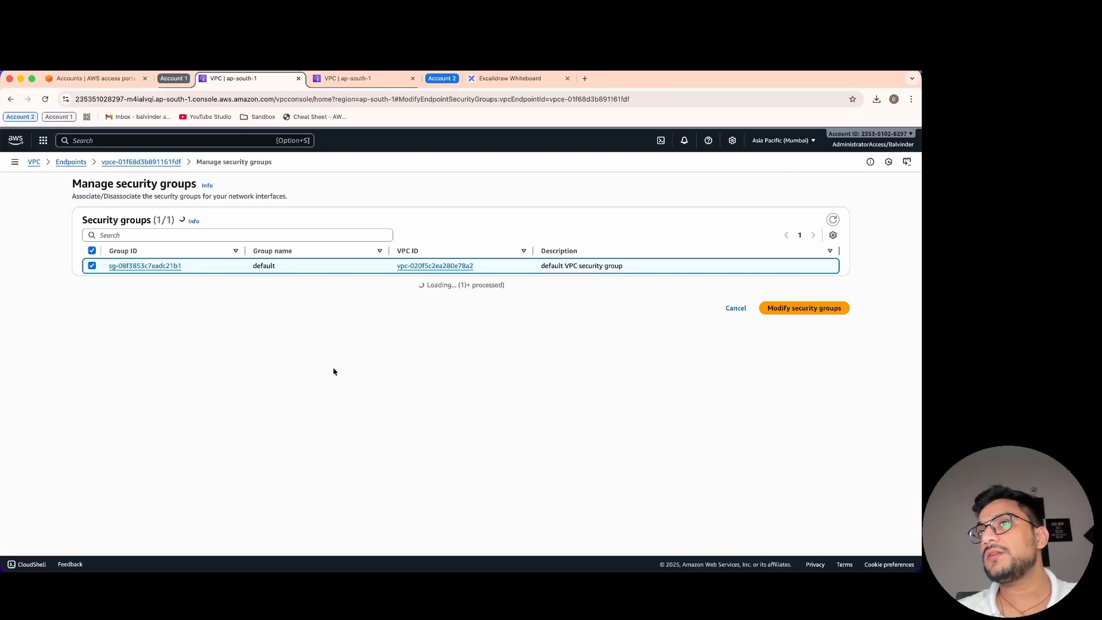
pyautogui.click(93, 265)
pyautogui.click(92, 281)
pyautogui.click(810, 321)
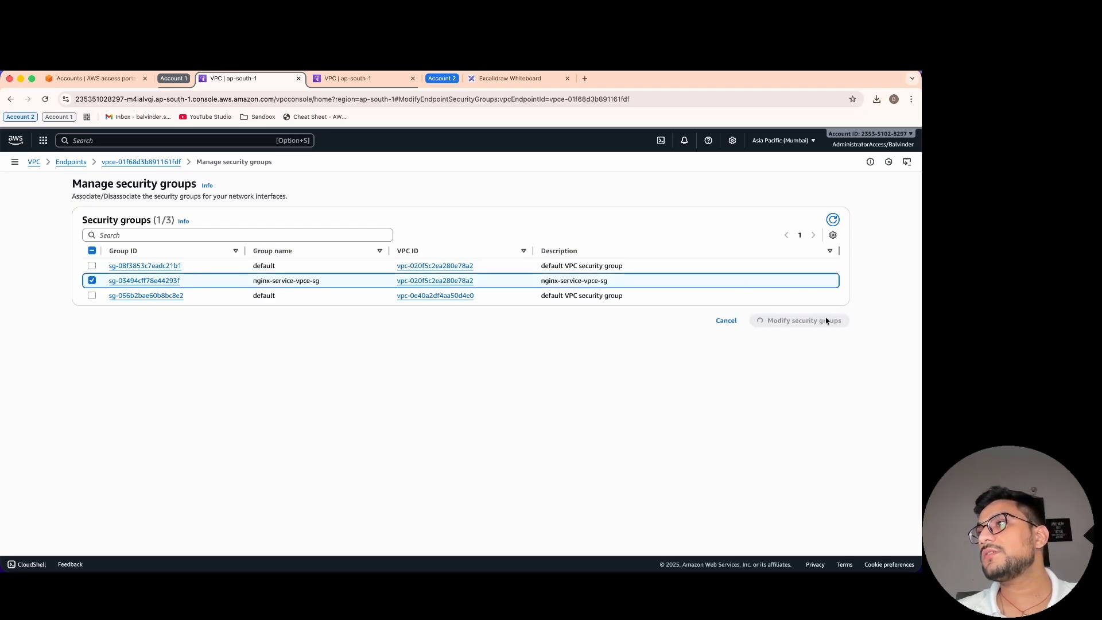
pyautogui.click(780, 221)
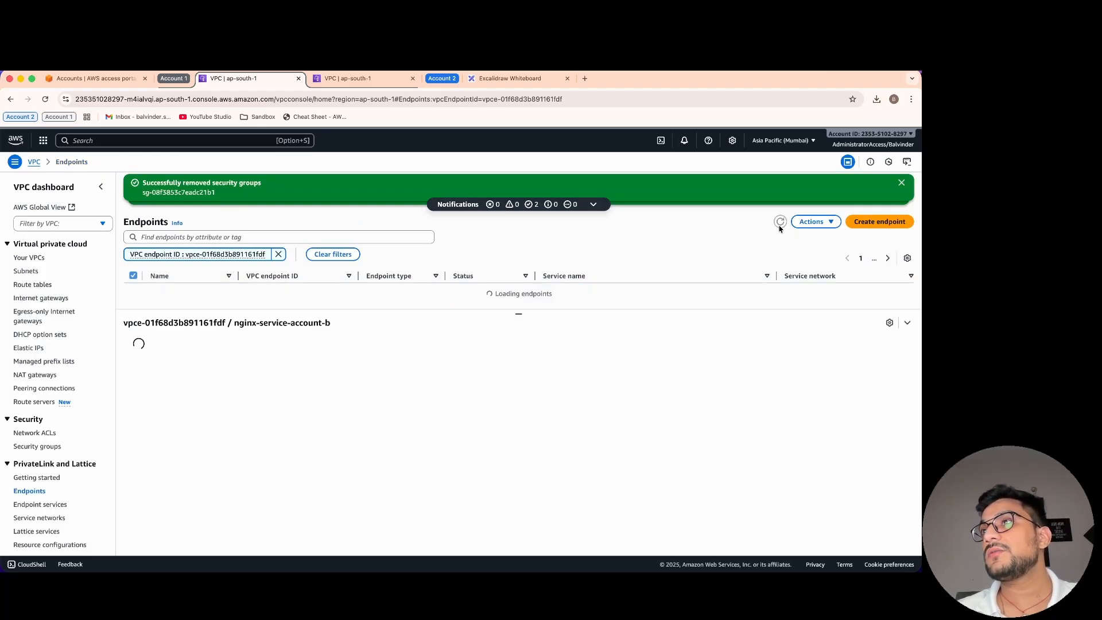
pyautogui.click(901, 184)
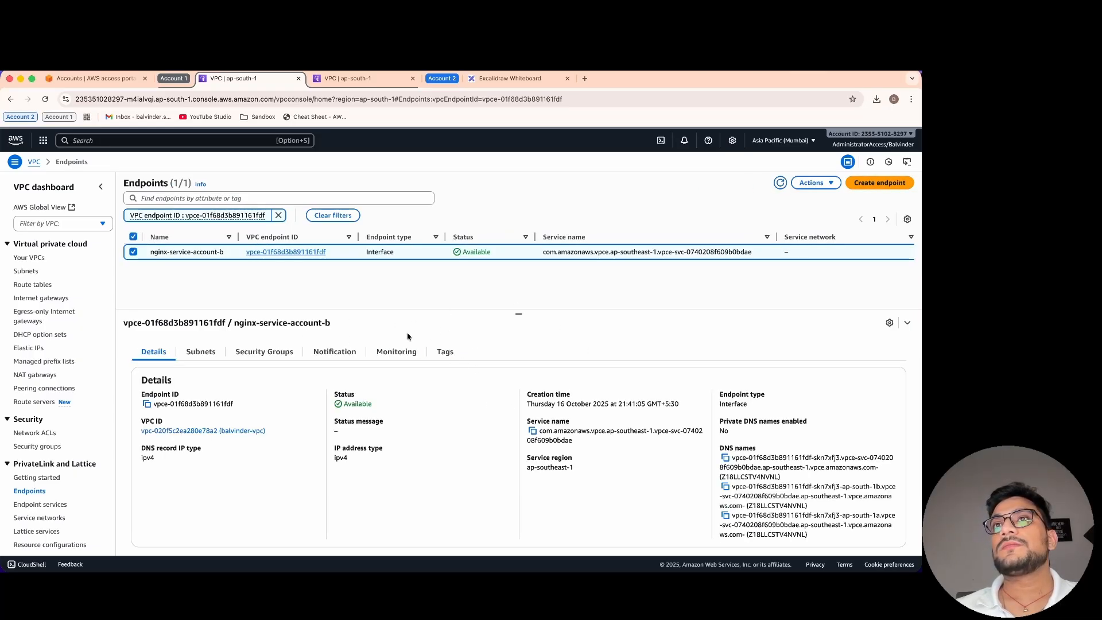
pyautogui.moveTo(519, 314); pyautogui.dragTo(519, 320)
# Switch to the Excalidraw diagram, add a box labelled EC2 inside the Account A VPC, and return to the nginx-service-vpce-sg page.
pyautogui.click(512, 80)
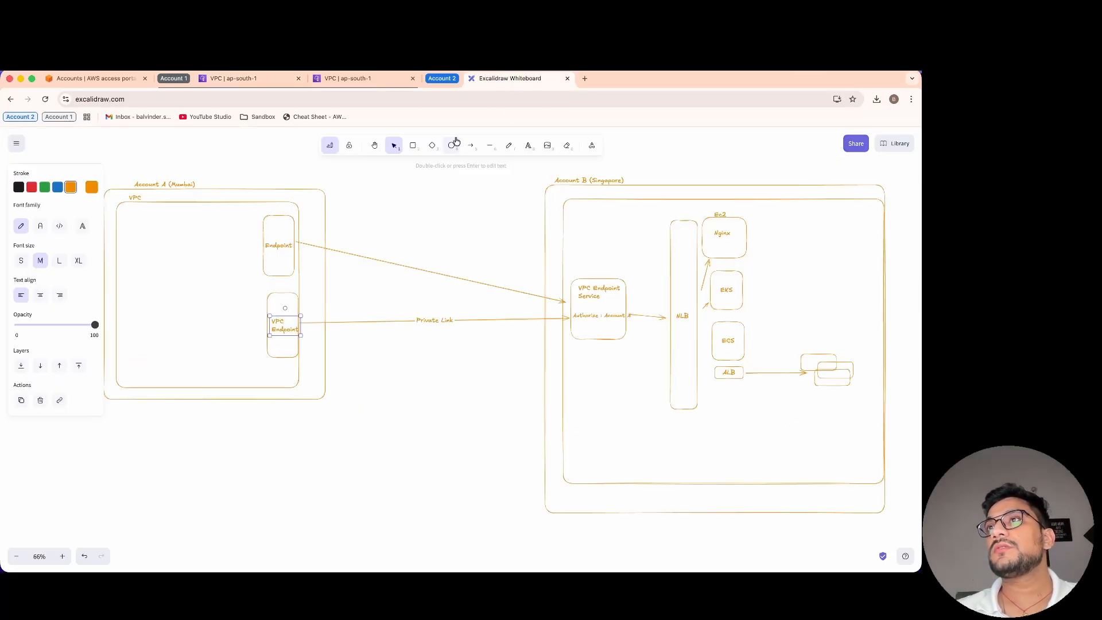
pyautogui.click(290, 294)
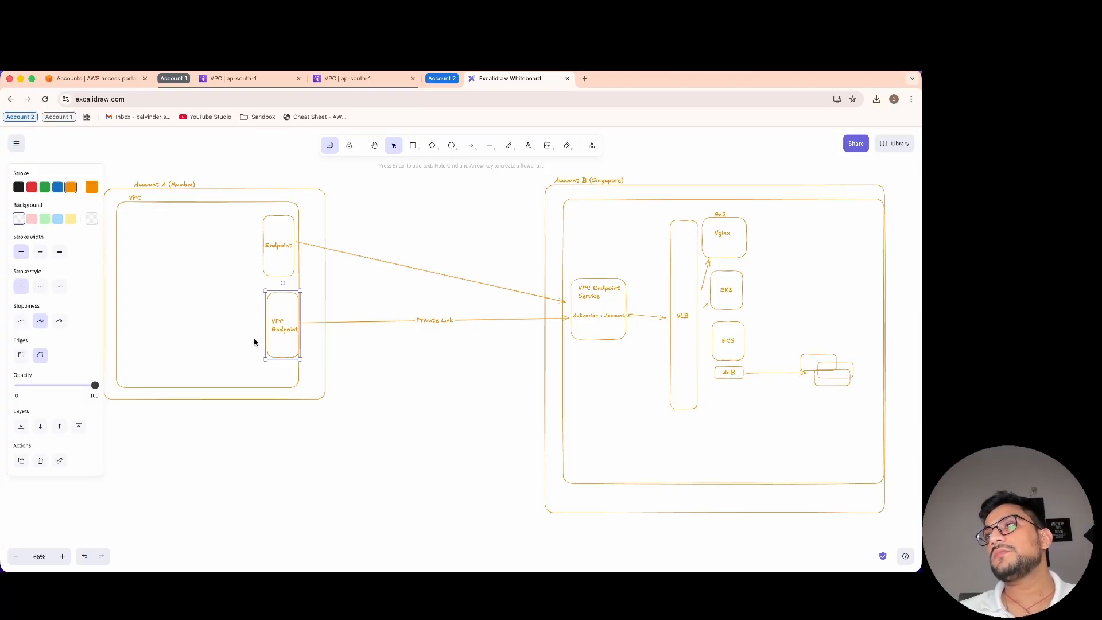
pyautogui.click(412, 145)
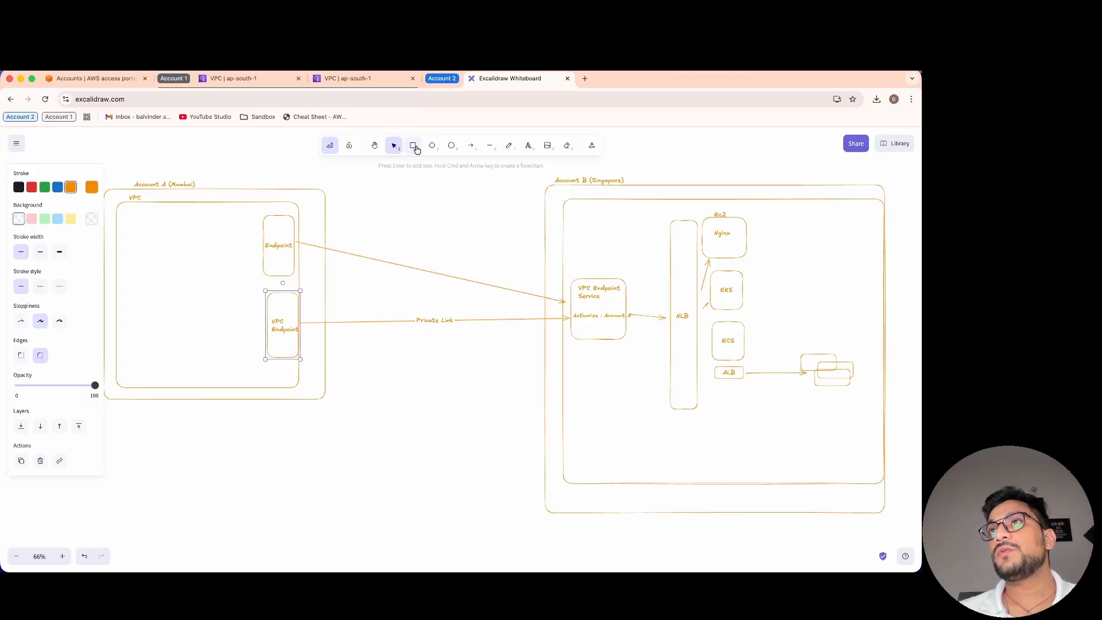
pyautogui.moveTo(143, 277); pyautogui.dragTo(212, 315)
pyautogui.doubleClick(193, 296)
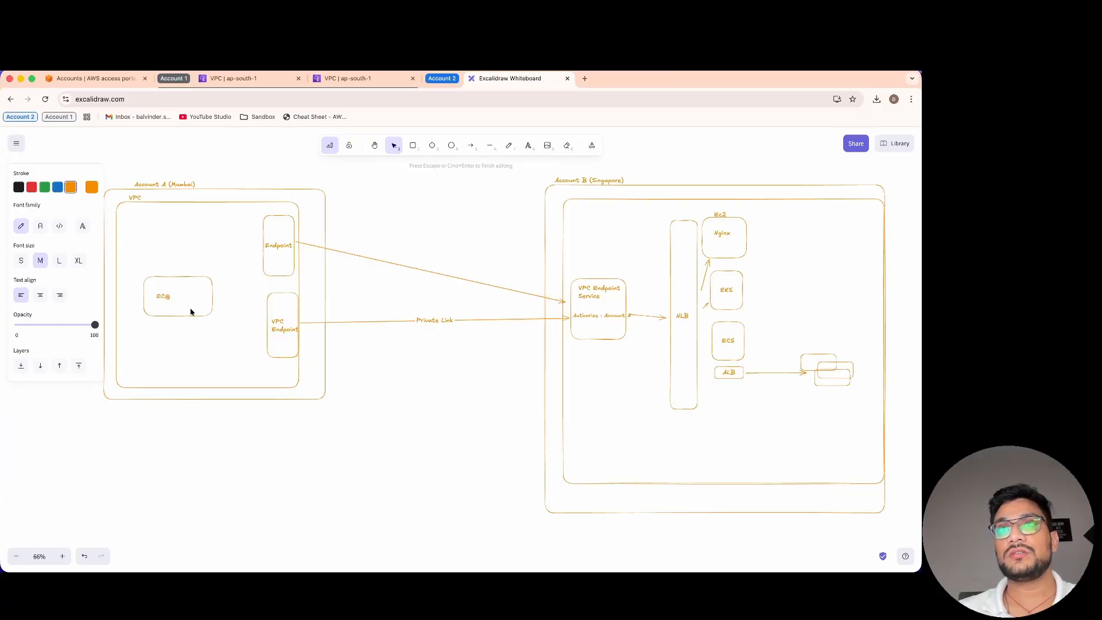
pyautogui.click(182, 297)
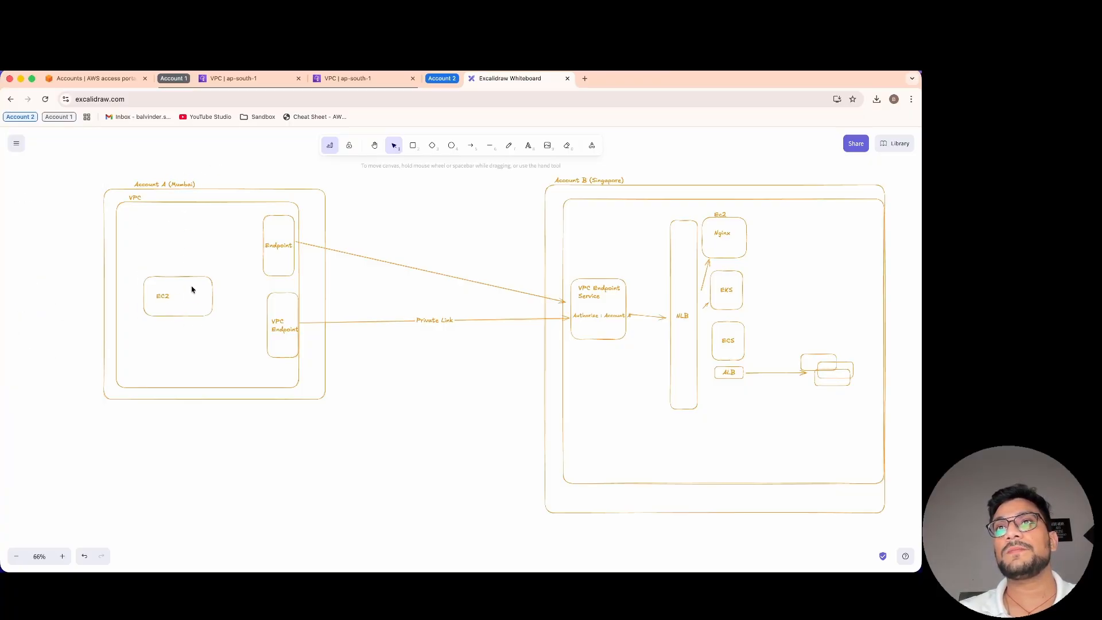
pyautogui.moveTo(204, 276)
pyautogui.mouseDown()
pyautogui.moveTo(201, 259)
pyautogui.moveTo(197, 276)
pyautogui.mouseUp()
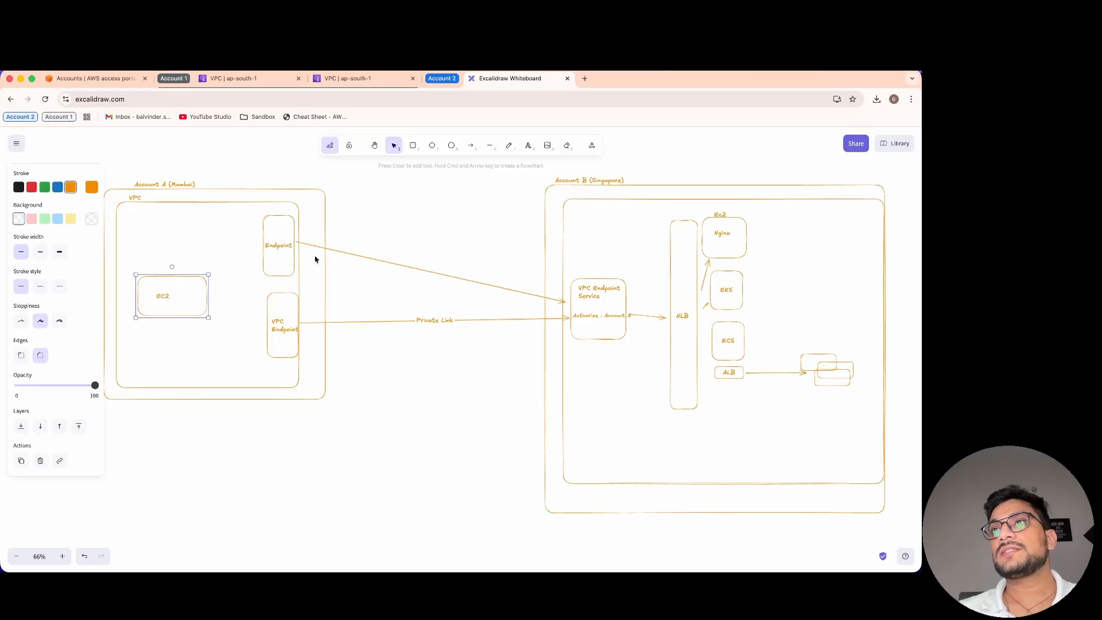
pyautogui.click(741, 232)
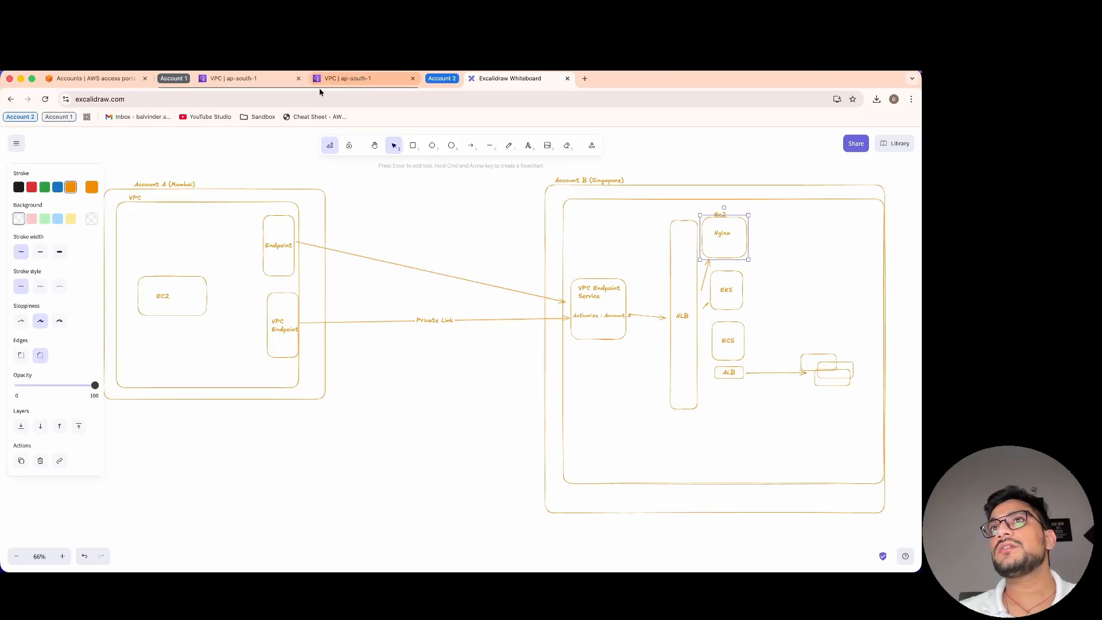
pyautogui.click(350, 78)
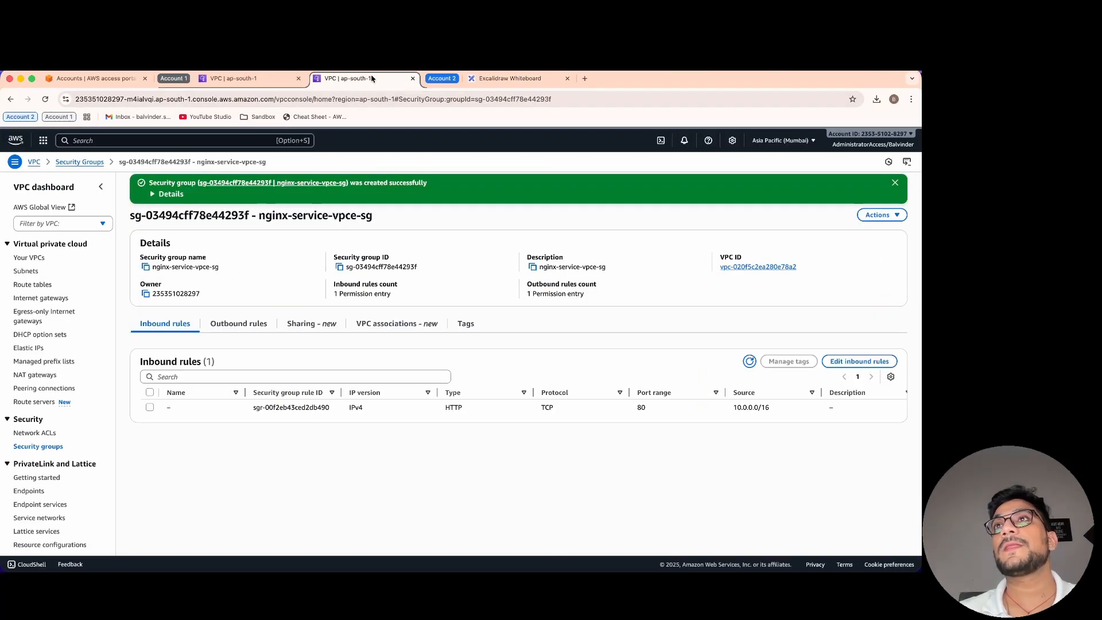
# Return to the nginx-service-account-b endpoint details and copy its first DNS name.
pyautogui.click(250, 80)
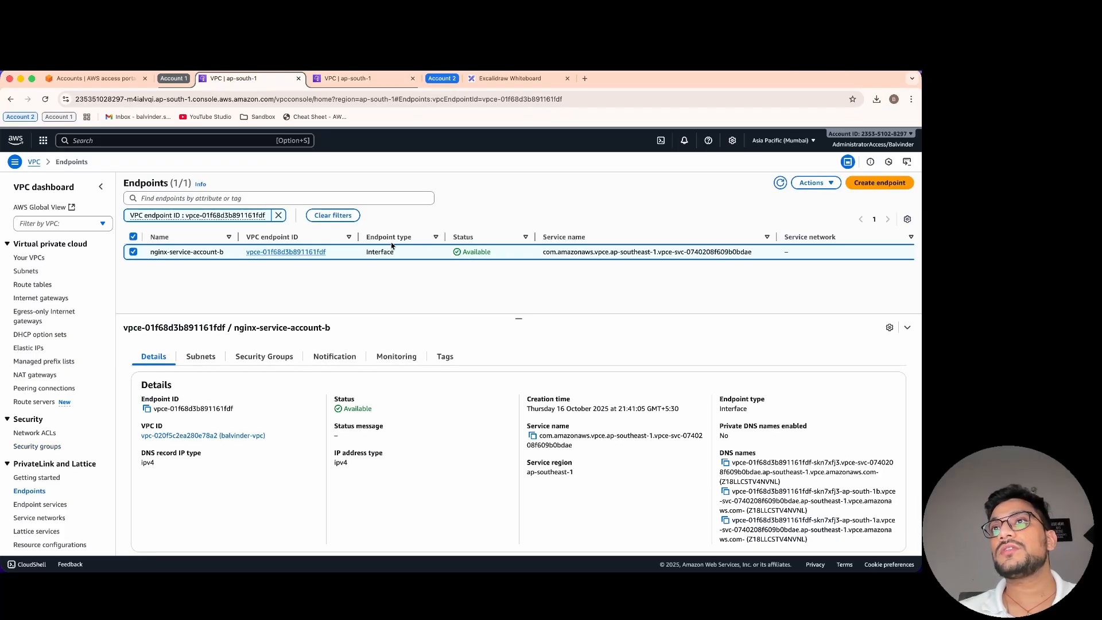
pyautogui.moveTo(517, 315); pyautogui.dragTo(516, 292)
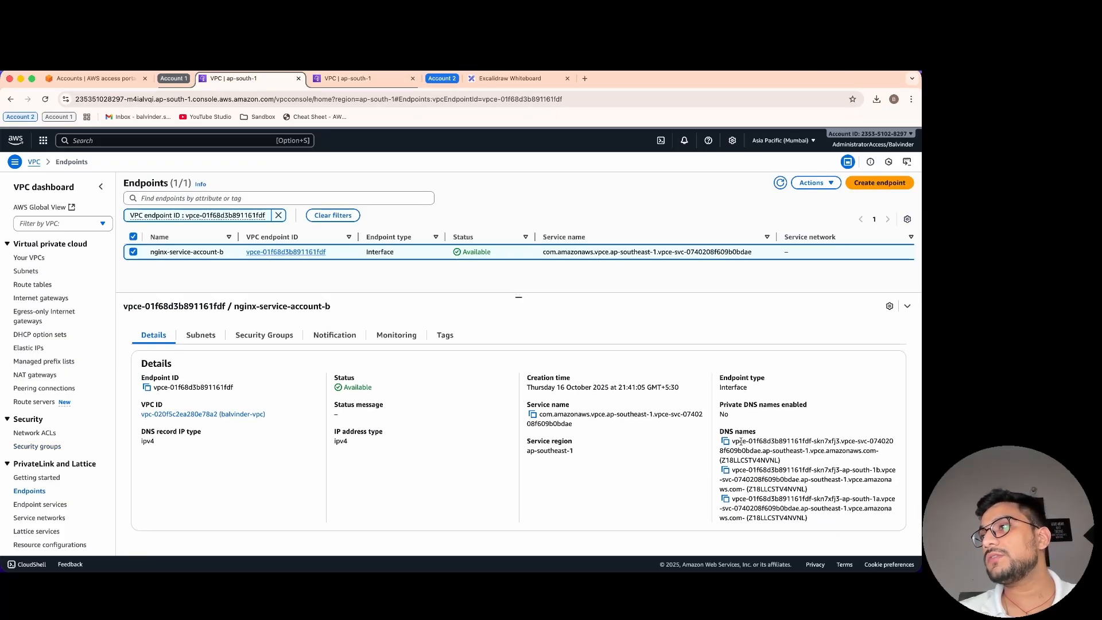
pyautogui.moveTo(734, 441); pyautogui.dragTo(778, 450)
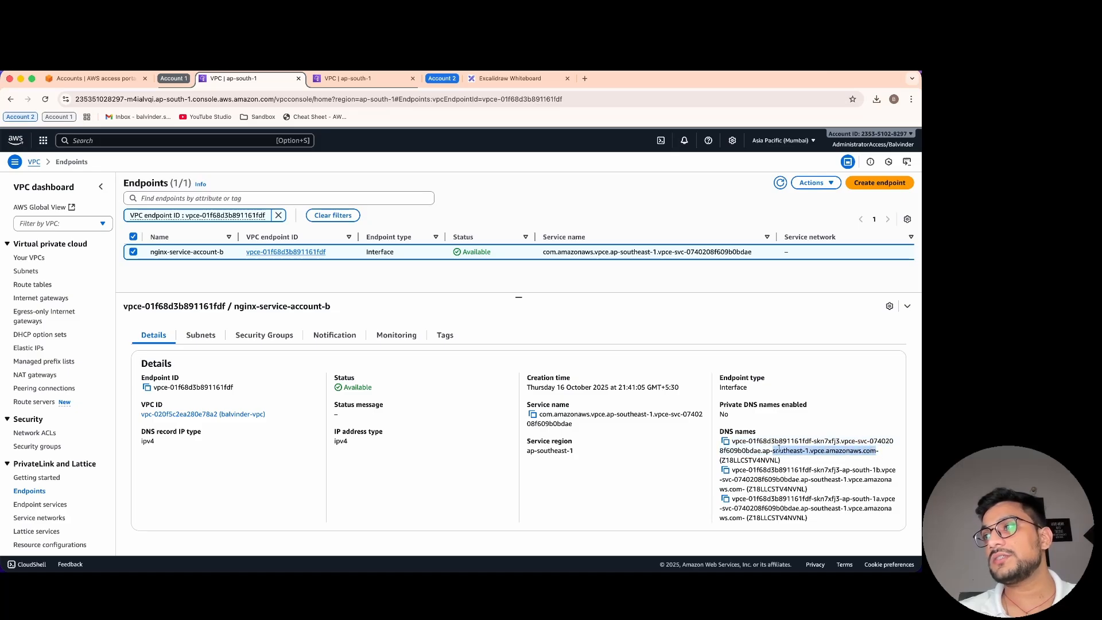
pyautogui.click(725, 441)
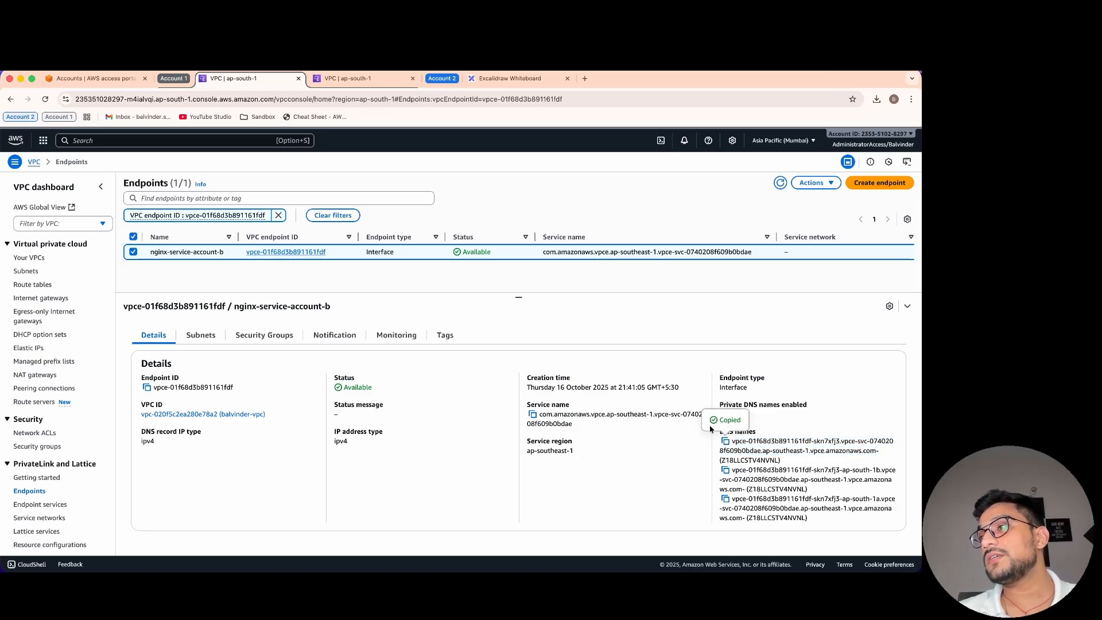
# Switch to the Excalidraw diagram and relabel the EC2 box in Account A as EC2 / Cloudshell, with the text in the box's upper part.
pyautogui.click(507, 80)
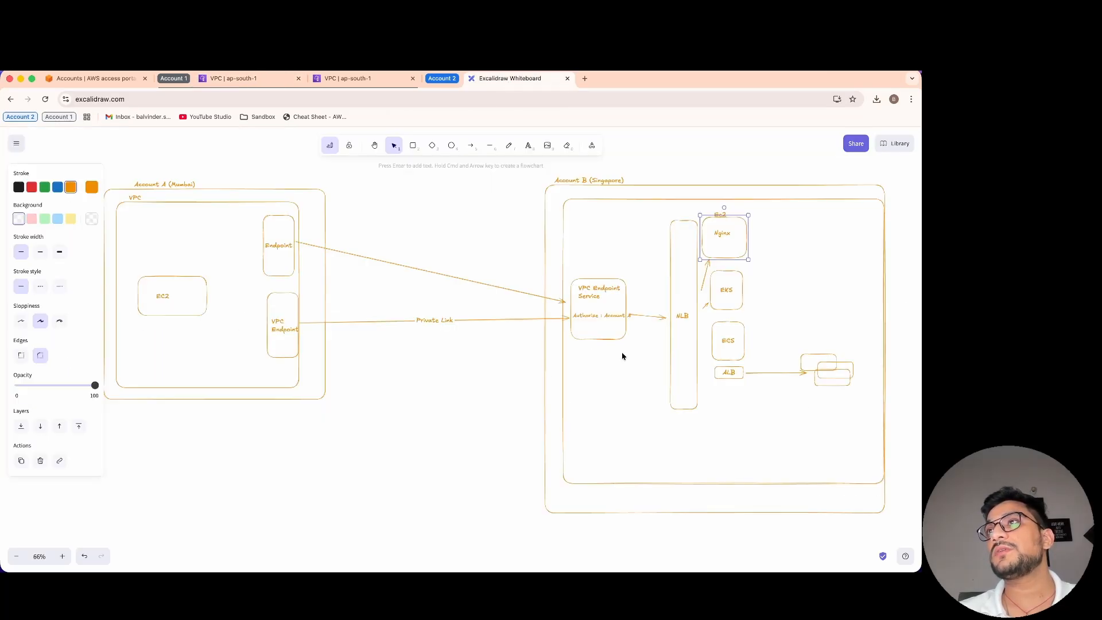
pyautogui.click(172, 302)
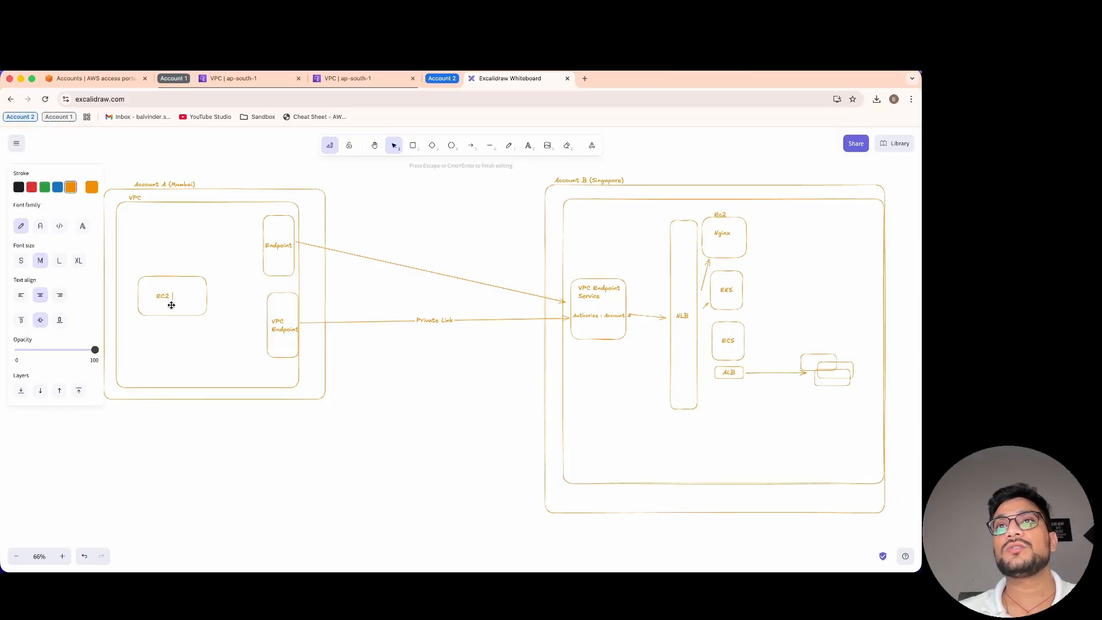
pyautogui.click(160, 295)
pyautogui.moveTo(160, 295); pyautogui.dragTo(158, 293)
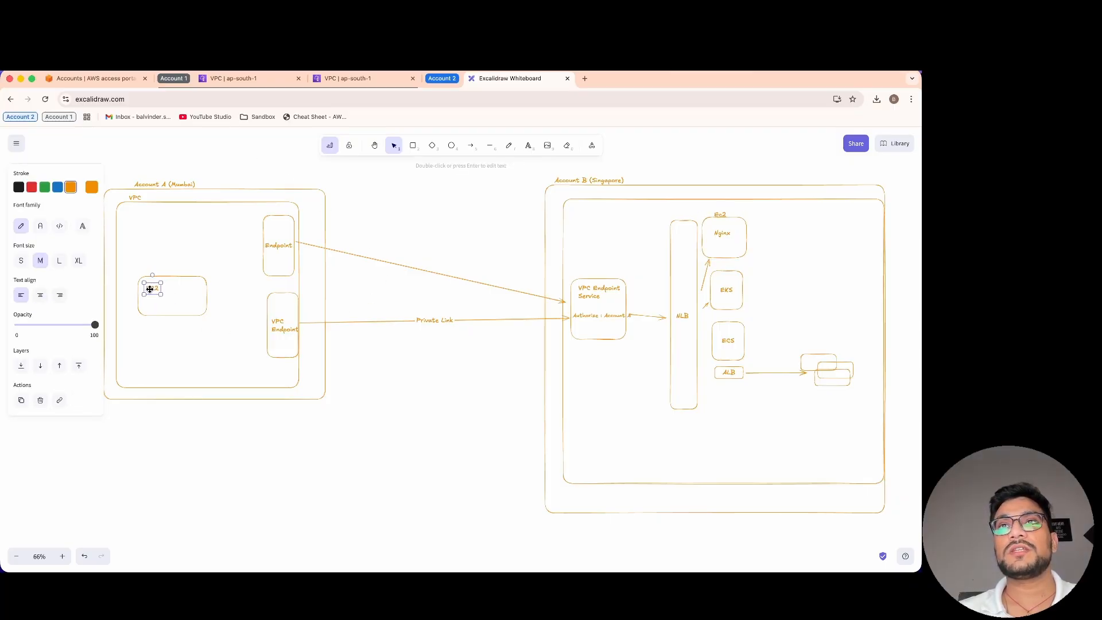
pyautogui.doubleClick(152, 288)
pyautogui.press('Escape')
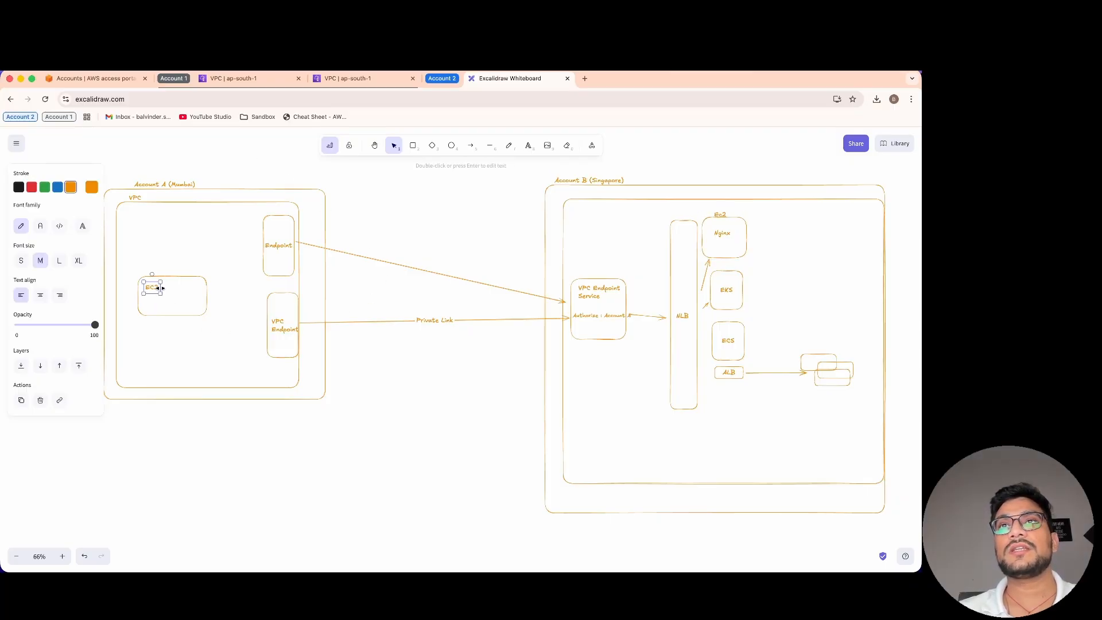
pyautogui.press('Return')
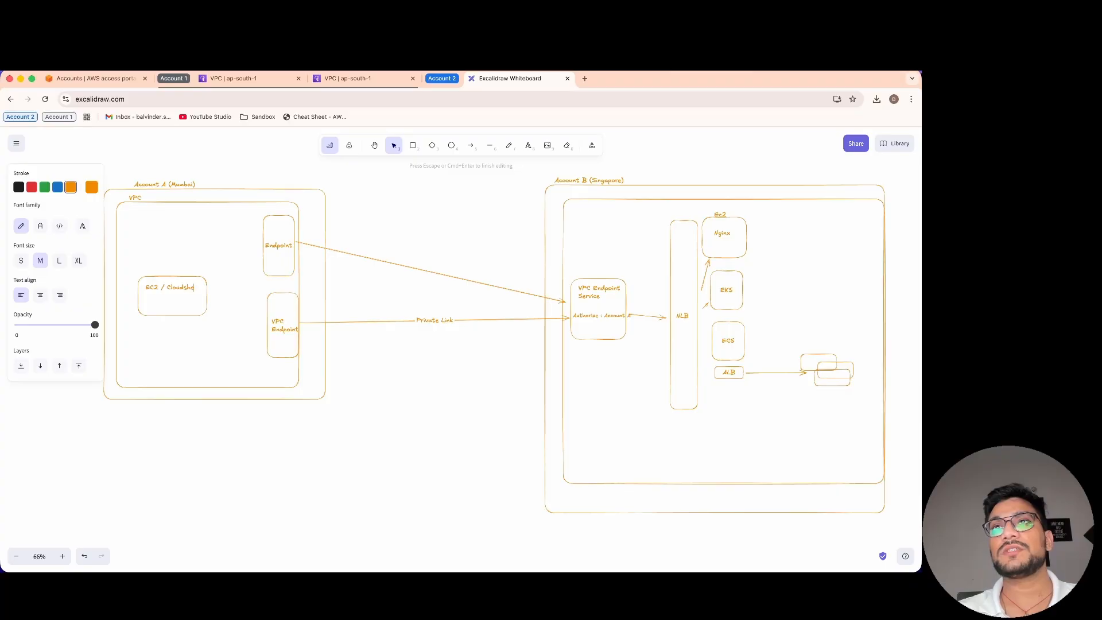
pyautogui.click(223, 325)
pyautogui.click(175, 287)
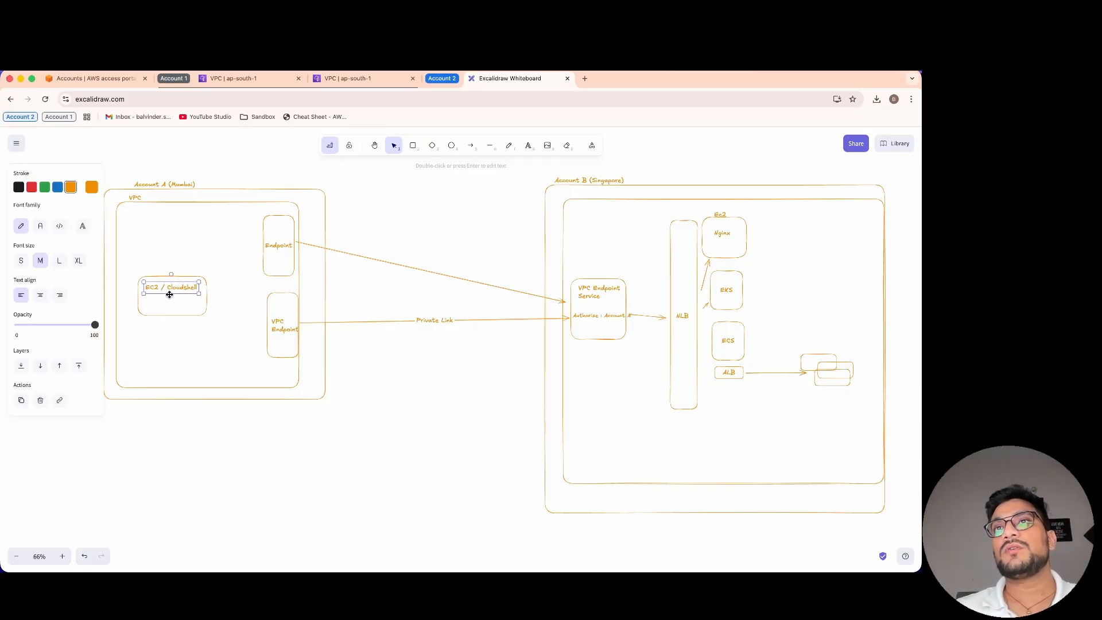
# Return to the nginx-service-account-b endpoint and highlight its first regional DNS name, without the hosted zone ID.
pyautogui.click(235, 78)
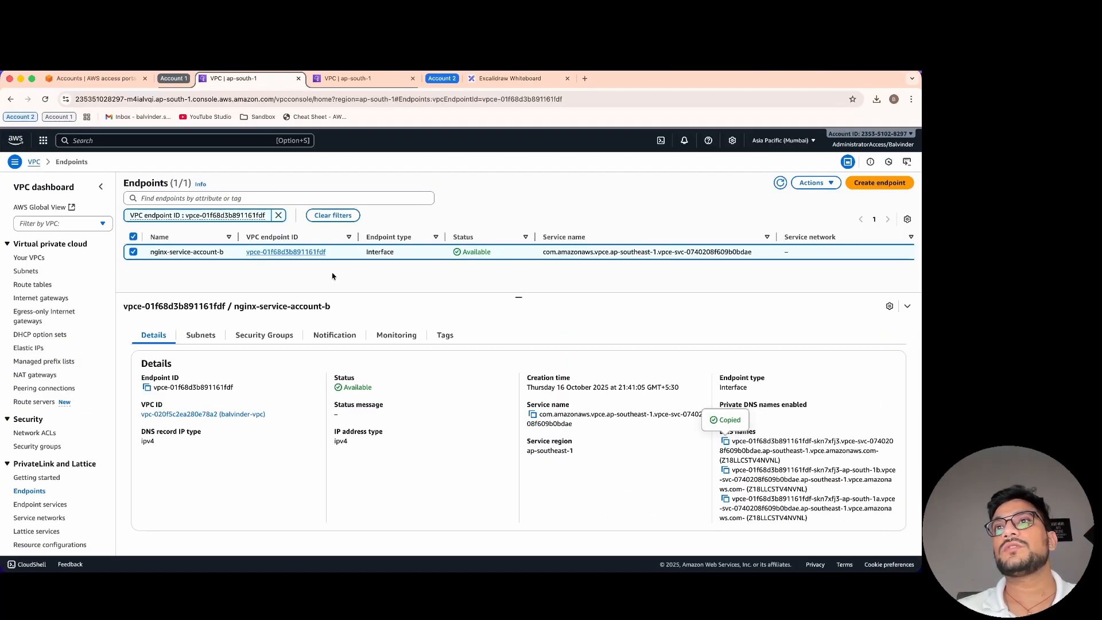
pyautogui.tripleClick(767, 449)
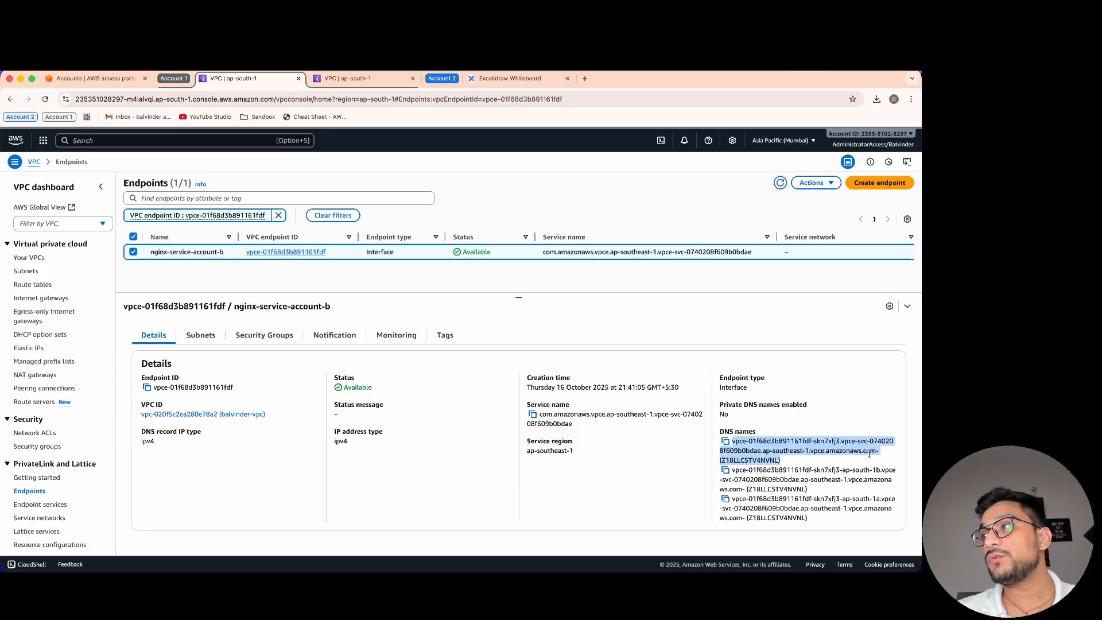
pyautogui.moveTo(880, 452); pyautogui.dragTo(748, 441)
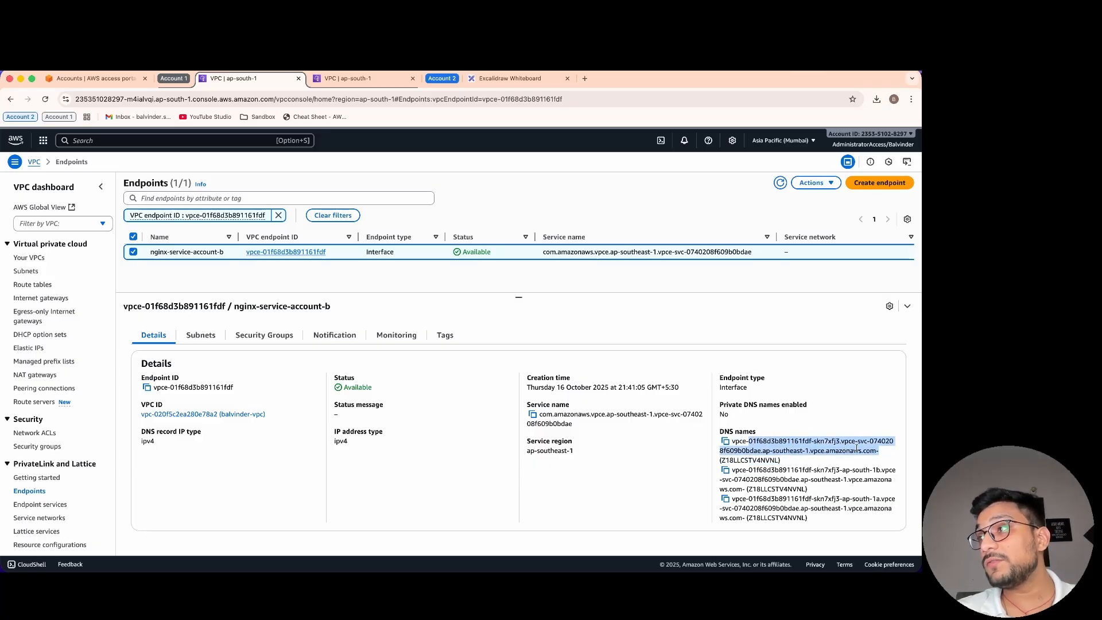
pyautogui.moveTo(878, 450); pyautogui.dragTo(730, 443)
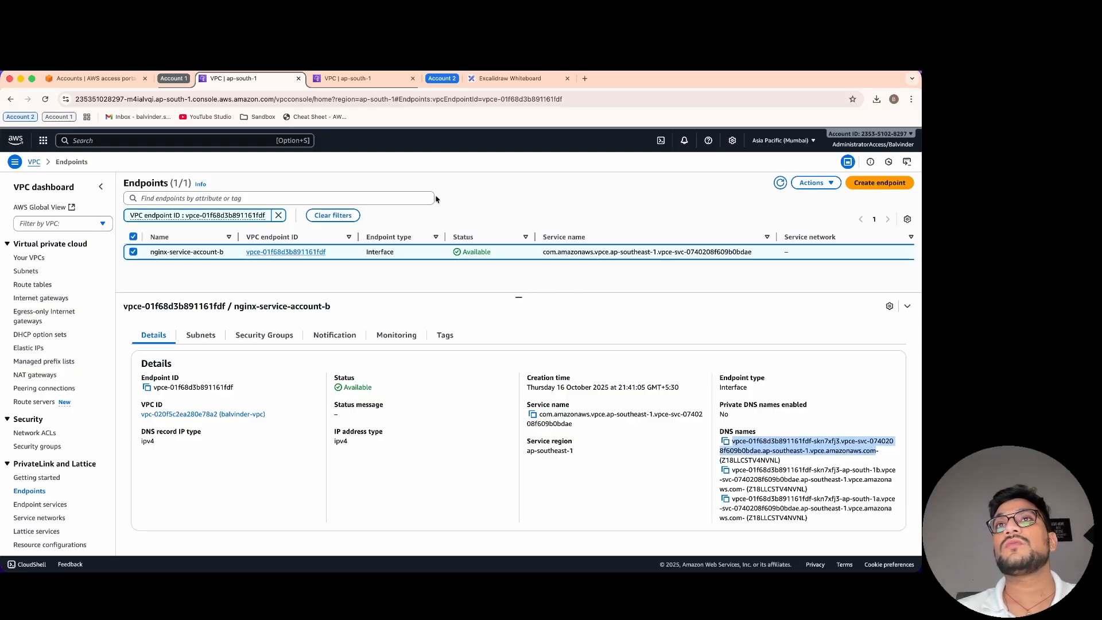
# Launch CloudShell for the Mumbai region and open it in its own browser tab.
pyautogui.click(198, 143)
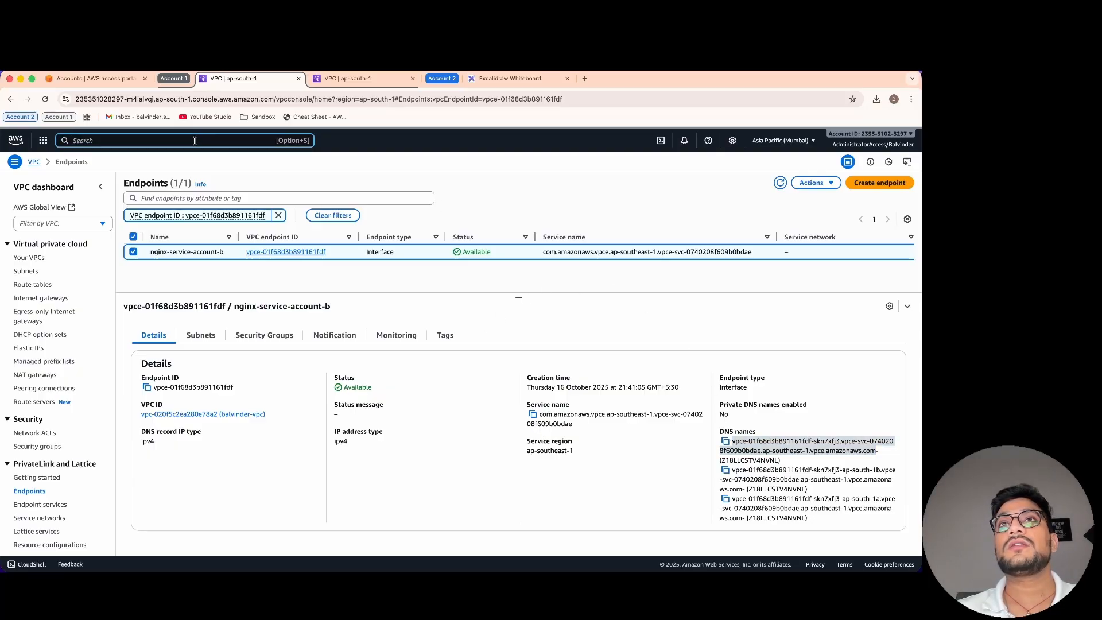
pyautogui.click(661, 140)
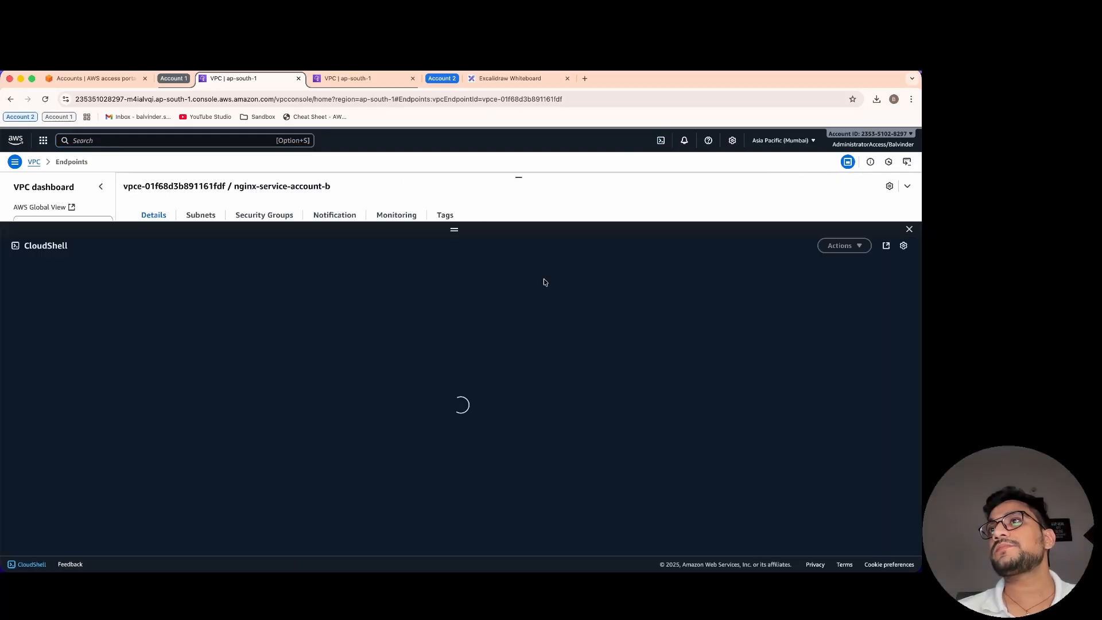
pyautogui.click(884, 246)
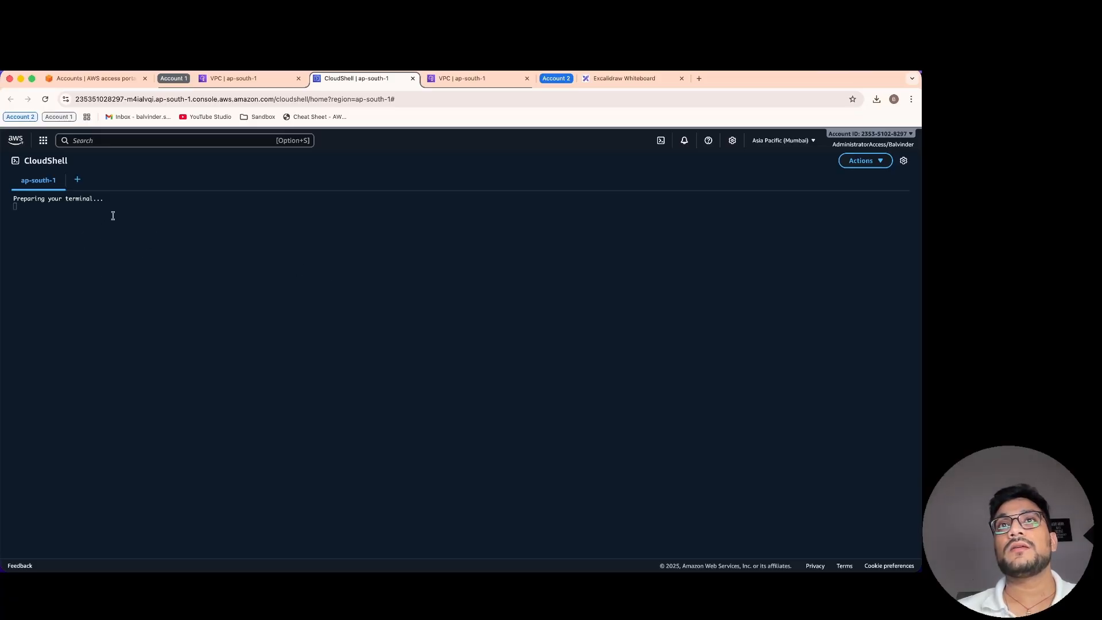
pyautogui.click(140, 234)
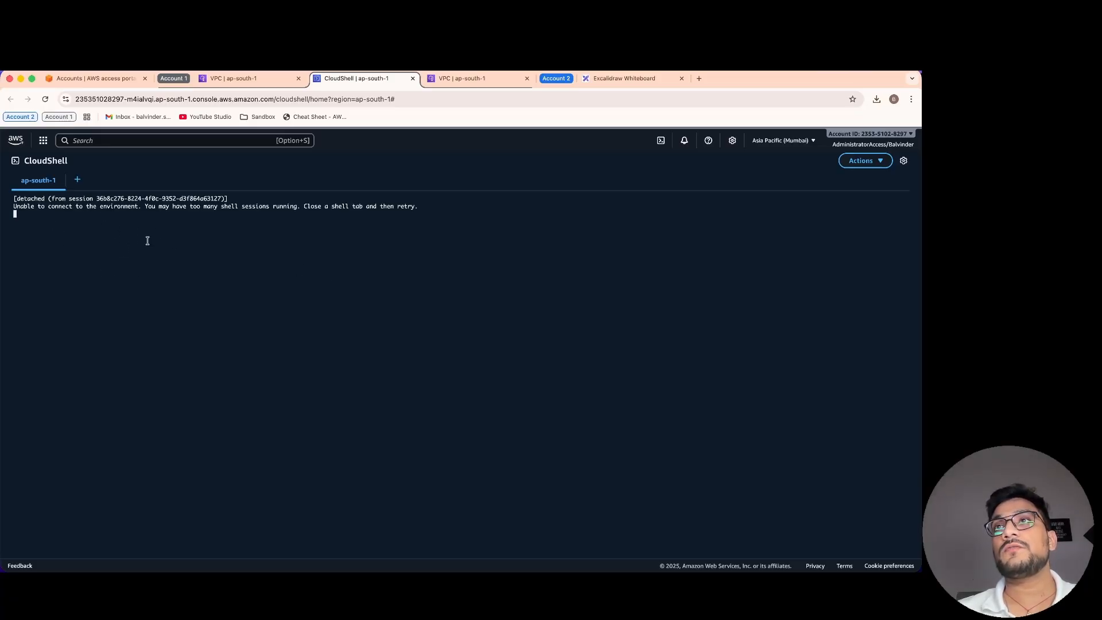
pyautogui.click(77, 180)
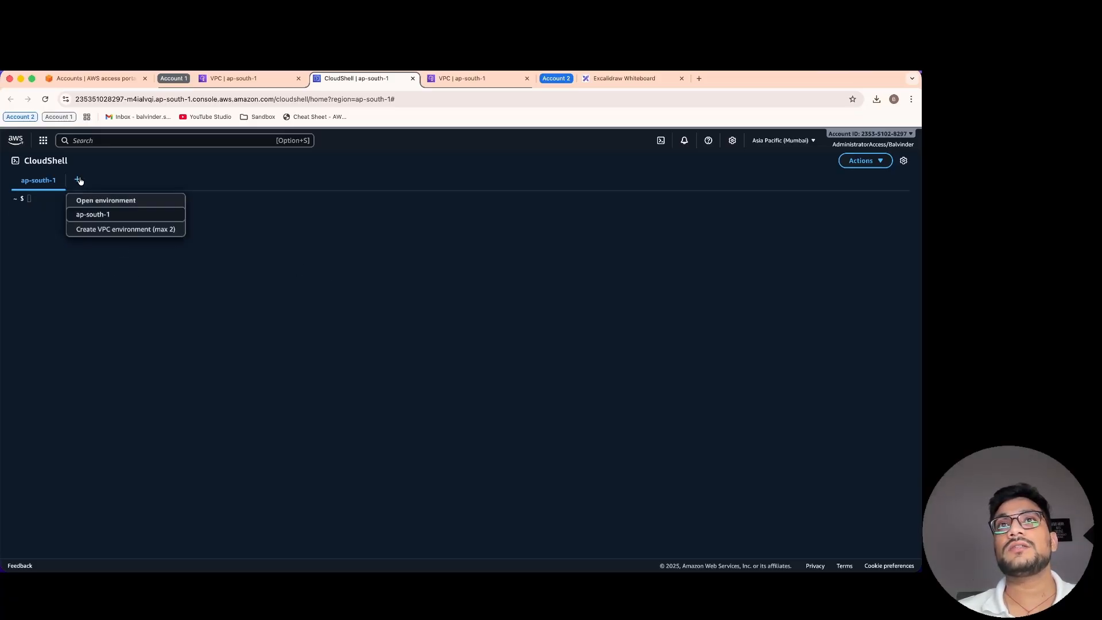
pyautogui.click(138, 231)
pyautogui.click(133, 262)
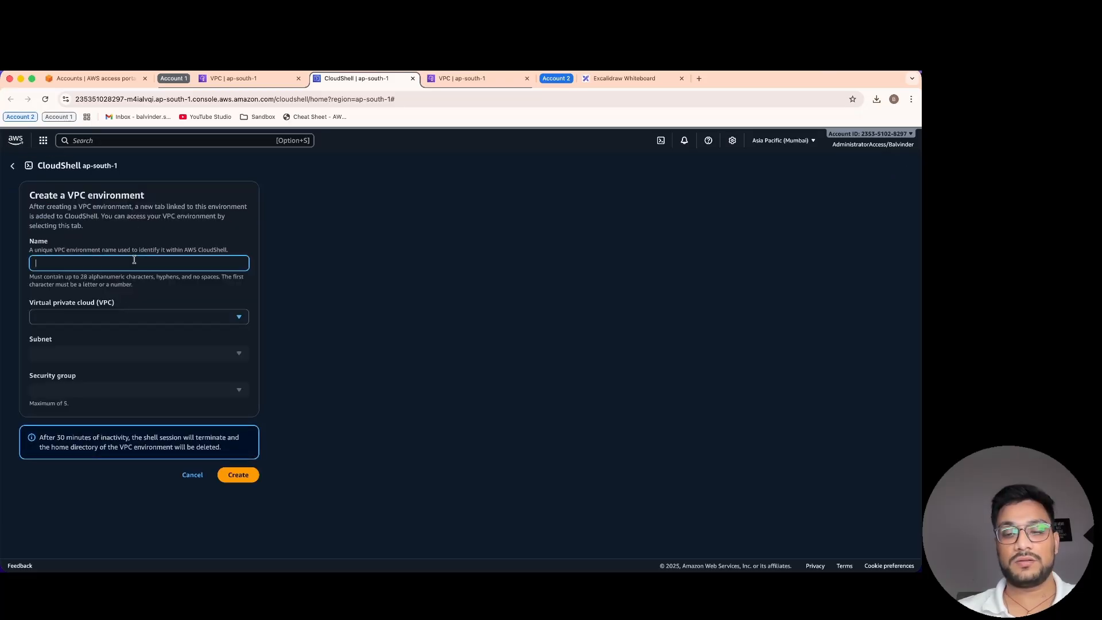
pyautogui.write('Balvinder')
pyautogui.click(103, 318)
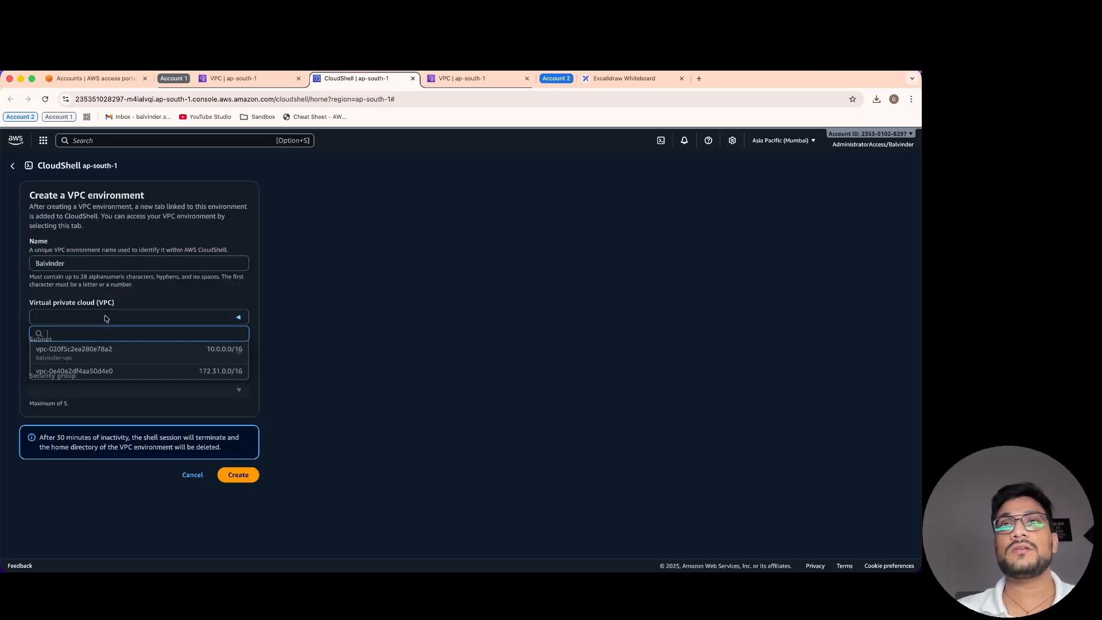
pyautogui.click(95, 359)
pyautogui.click(131, 353)
pyautogui.write('p')
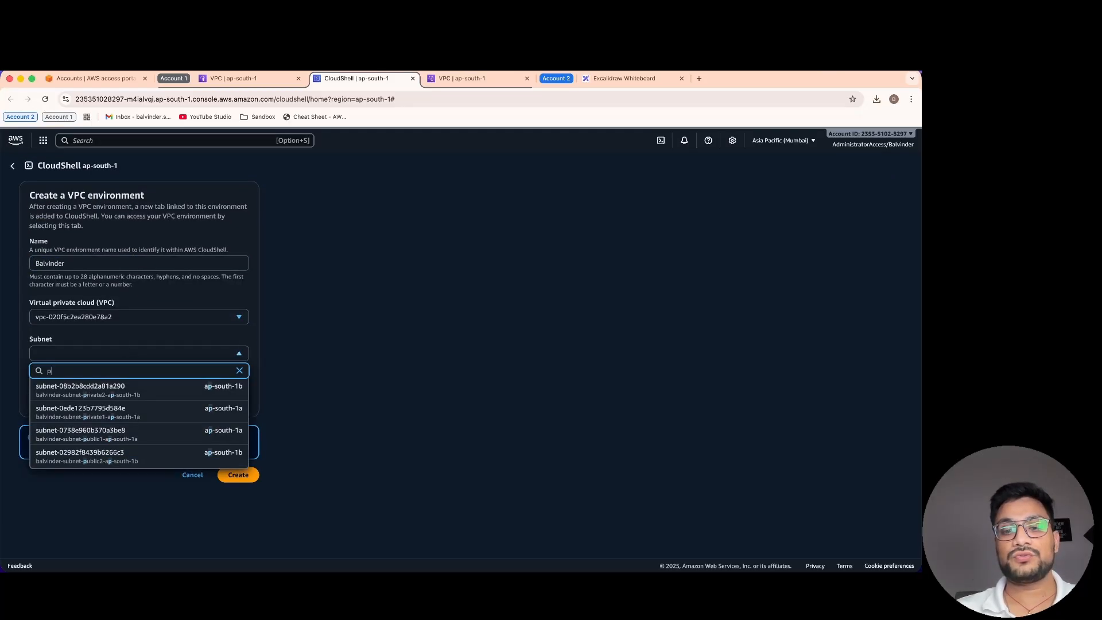
pyautogui.write('rivate')
pyautogui.click(115, 391)
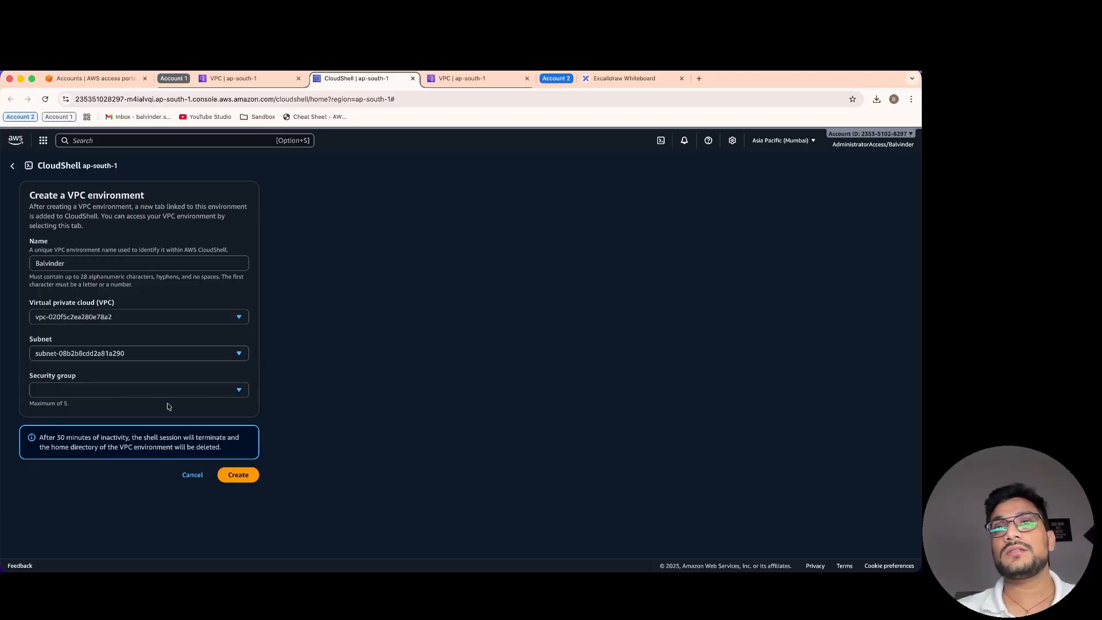
pyautogui.click(143, 390)
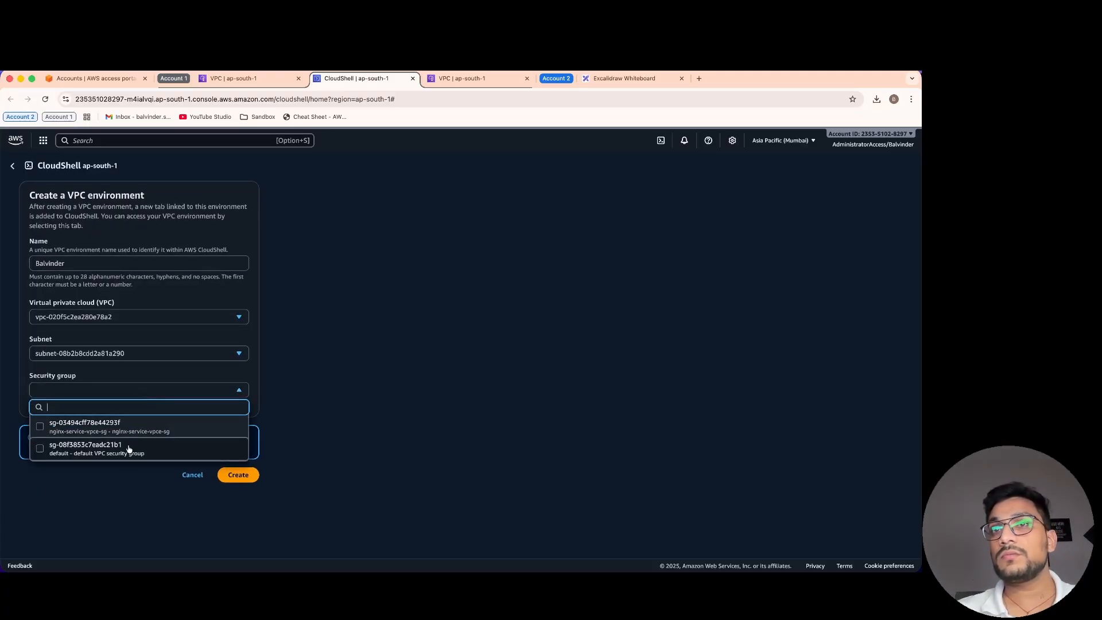
pyautogui.click(337, 398)
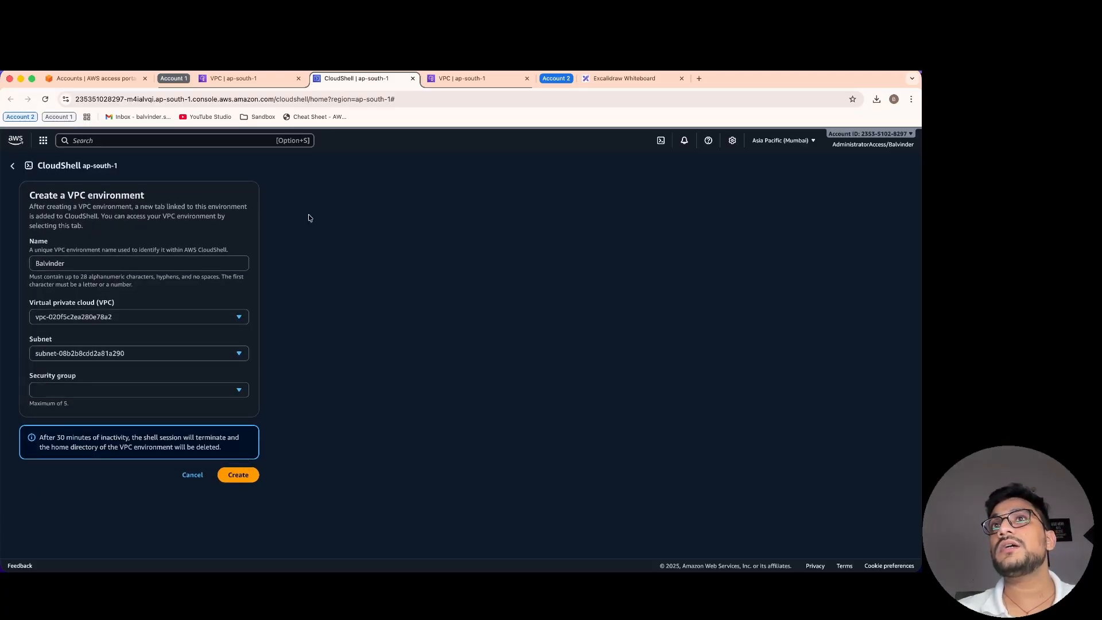
# Return to the endpoints page, close its CloudShell pane, and start a new security group in a separate browser tab.
pyautogui.click(255, 86)
pyautogui.click(909, 229)
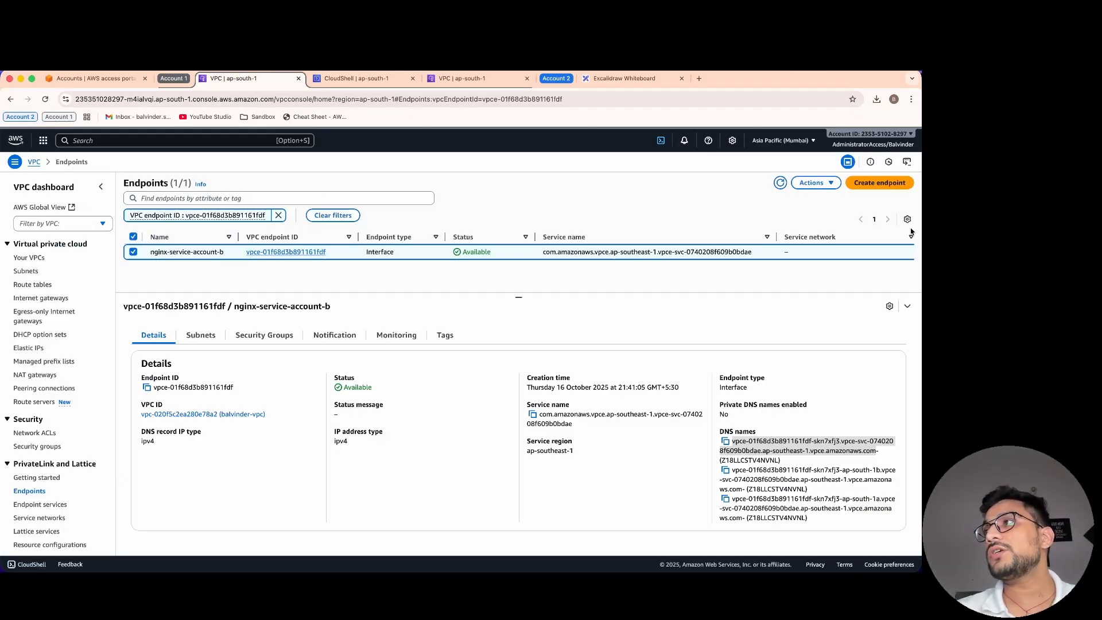
pyautogui.scroll(-5, 48, 457)
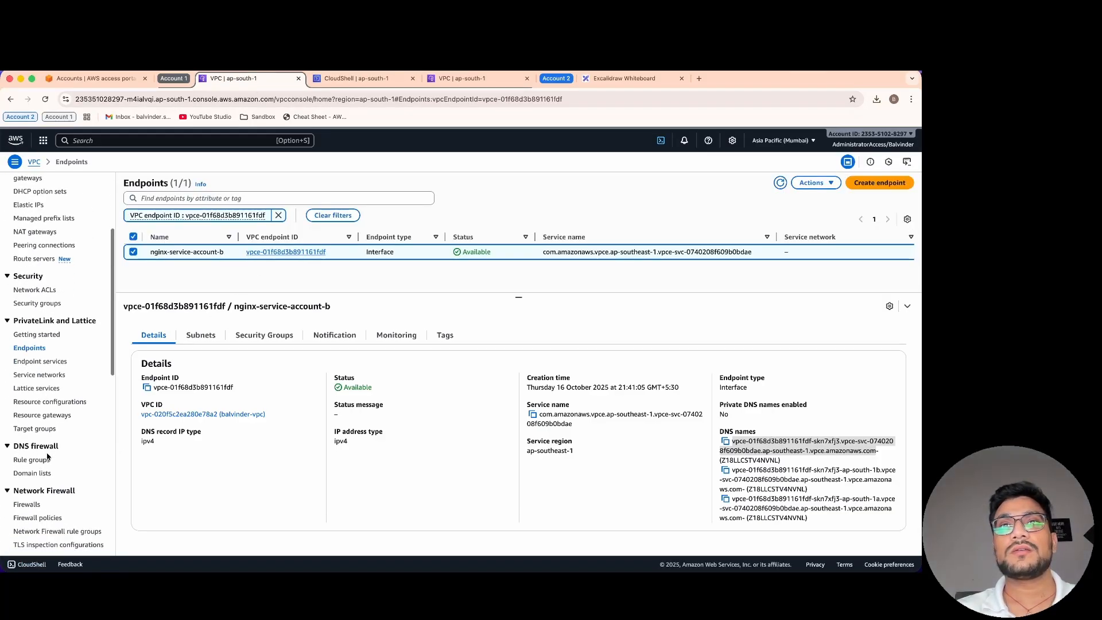
pyautogui.keyDown('super'); pyautogui.click(38, 303); pyautogui.keyUp('super')
pyautogui.click(477, 78)
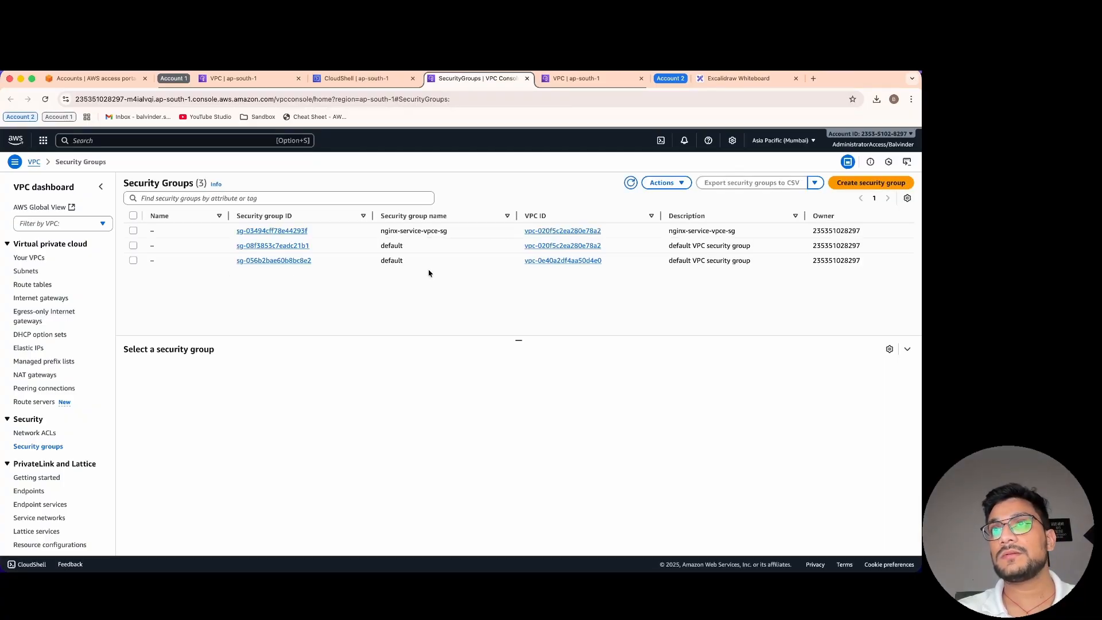
pyautogui.click(866, 185)
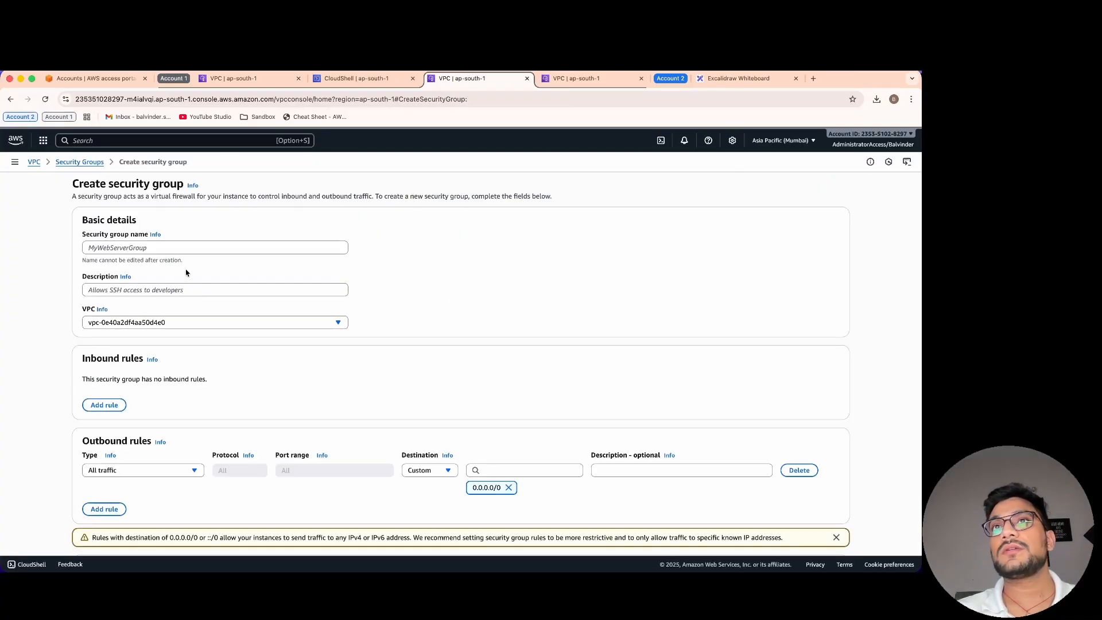
# Create a security group with name and description cloudshell in vpc-020f5c2ea280e78a2, keeping the default outbound rule.
pyautogui.click(200, 249)
pyautogui.write('cloud')
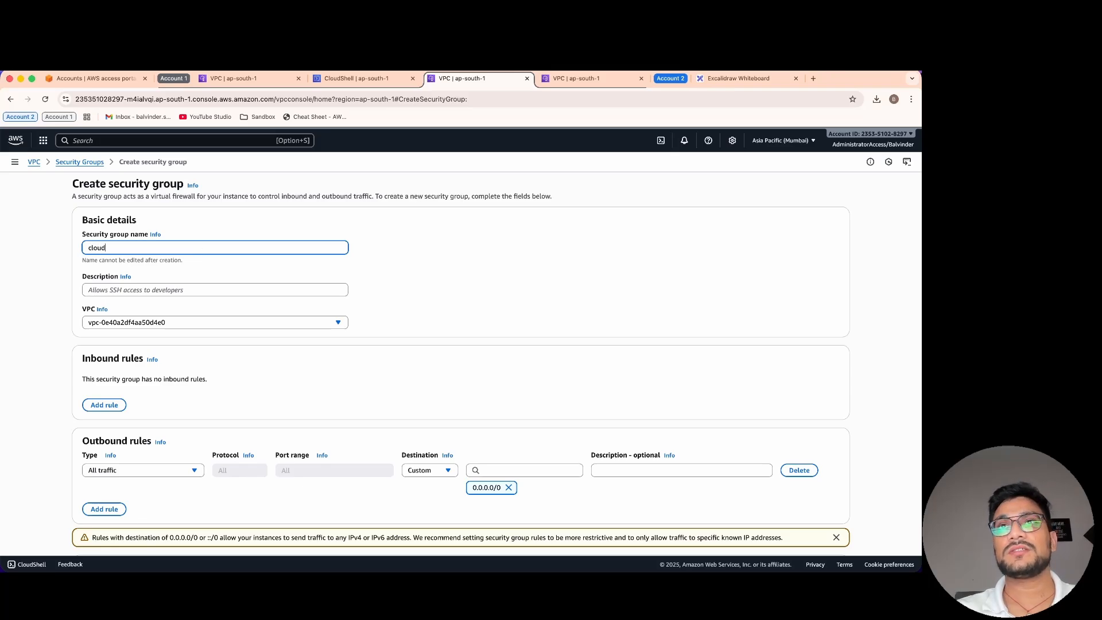
pyautogui.write('shell')
pyautogui.press('Tab')
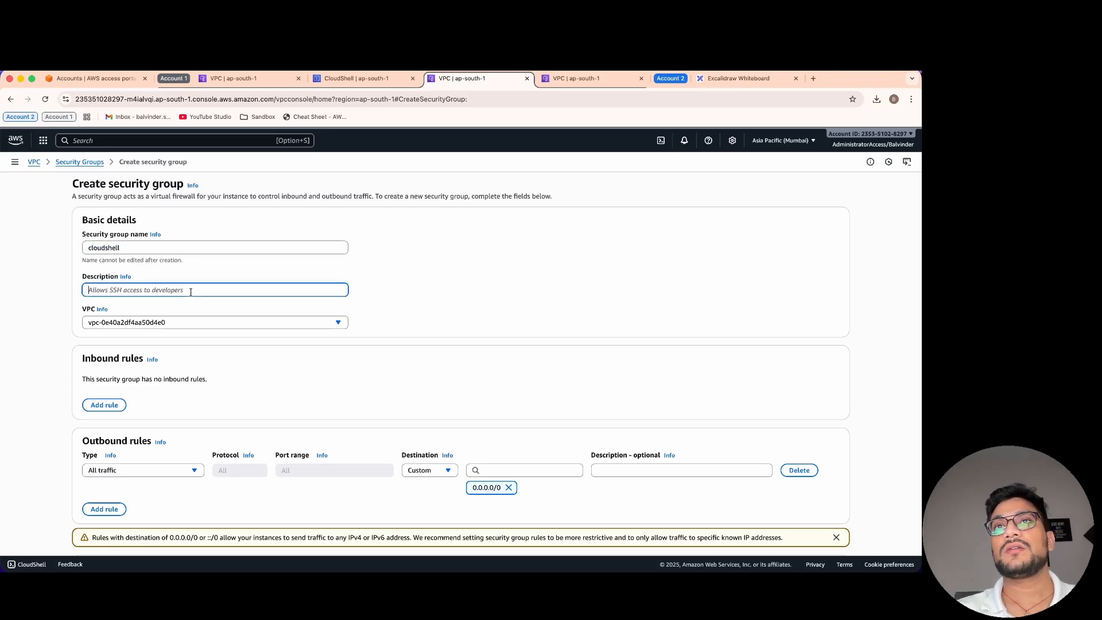
pyautogui.write('cloudshell')
pyautogui.click(179, 325)
pyautogui.click(170, 354)
pyautogui.scroll(-3, 233, 424)
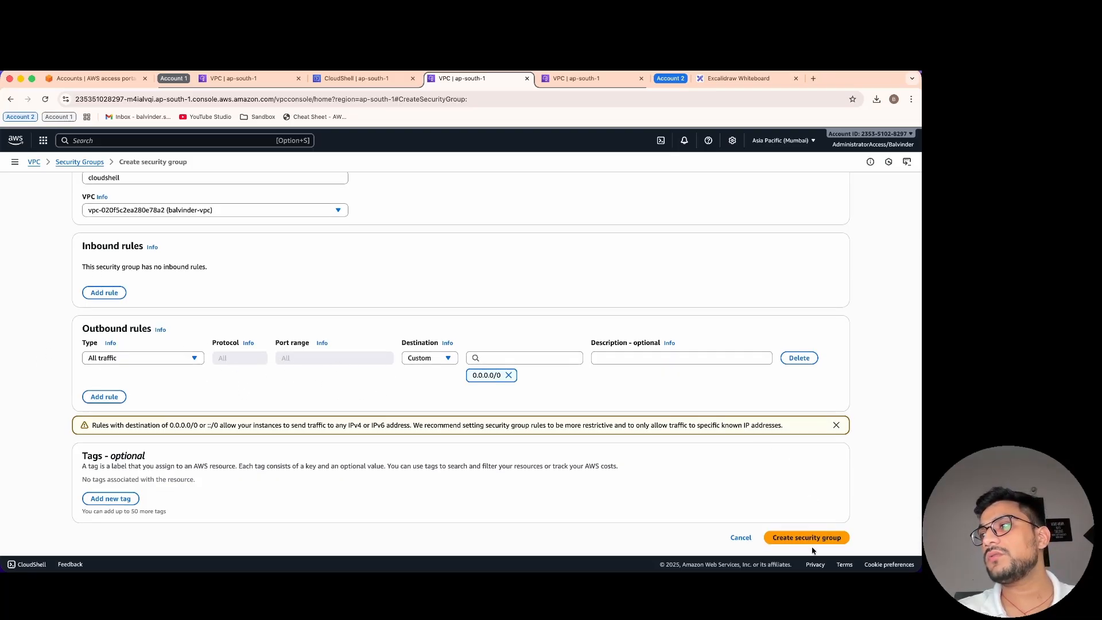
pyautogui.click(813, 543)
# Discard the open CloudShell environment form and start a new VPC environment named with the account user's first name.
pyautogui.hotkey('ctrl', 'shift', 'Tab')
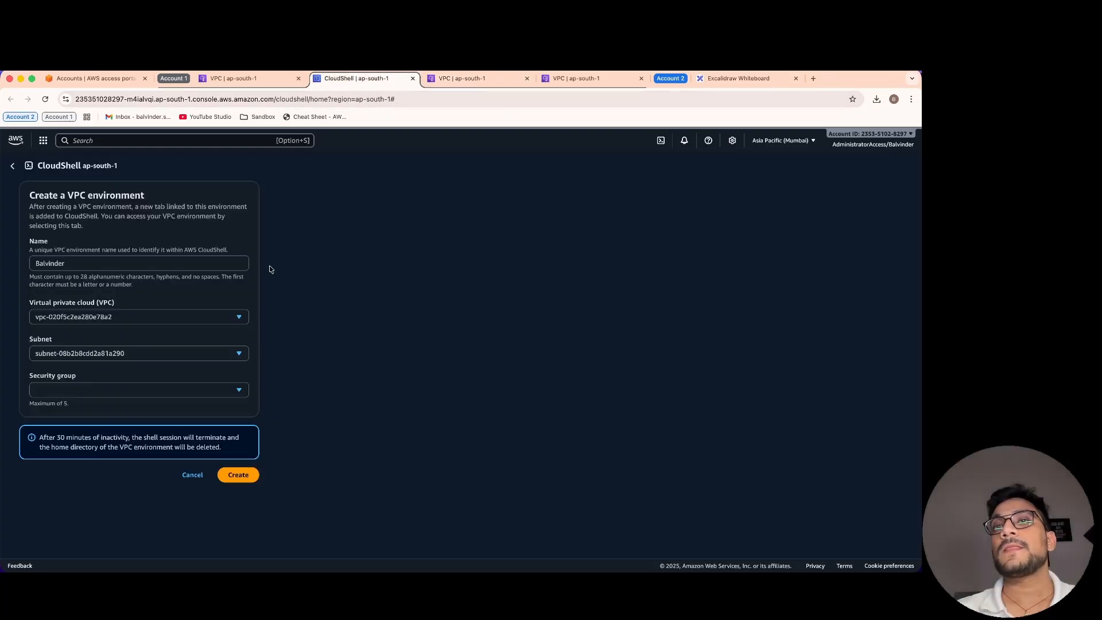
pyautogui.click(192, 474)
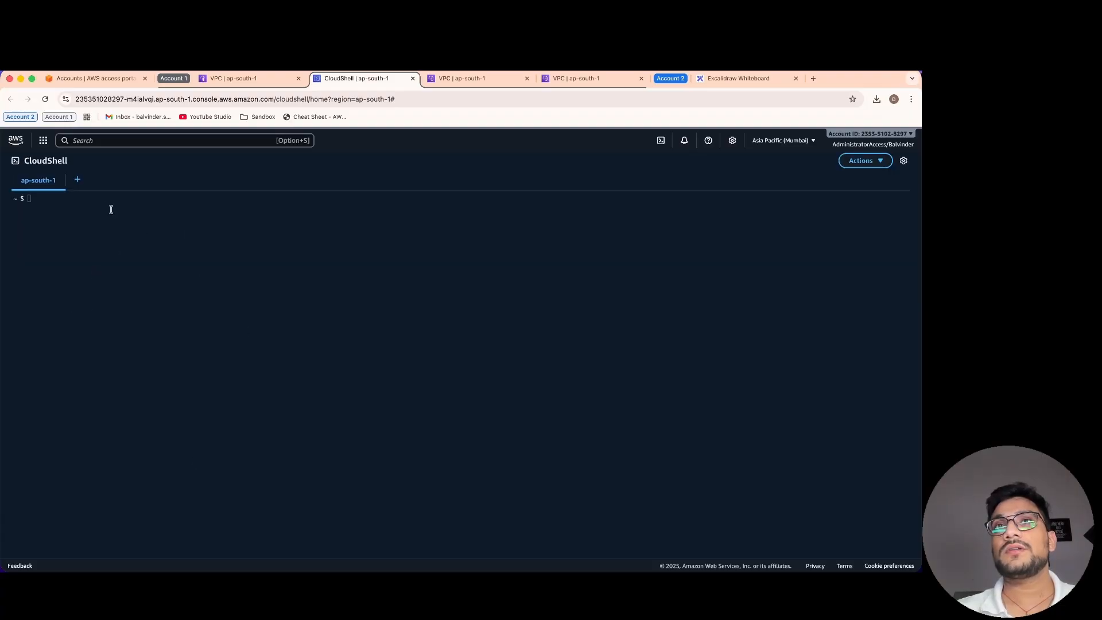
pyautogui.click(79, 182)
pyautogui.click(125, 229)
pyautogui.click(129, 264)
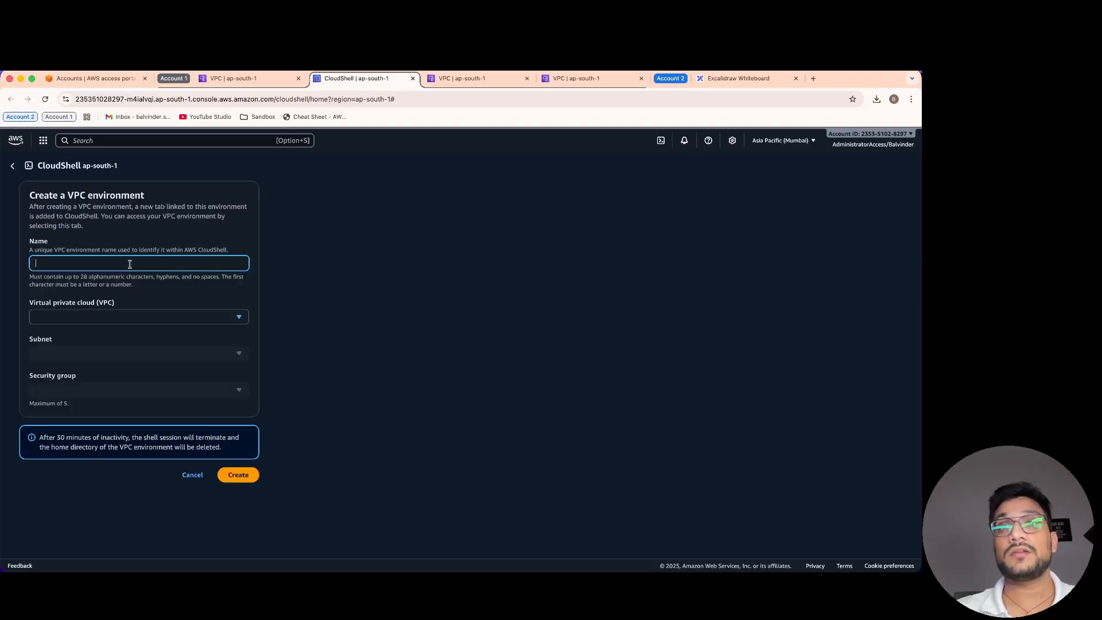
pyautogui.write('Balvinder')
pyautogui.press('Tab')
# Set the environment's VPC to vpc-020f5c2ea280e78a2 and its subnet to the private subnet-08b2b8cdd2a81a290 in ap-south-1b.
pyautogui.click(133, 316)
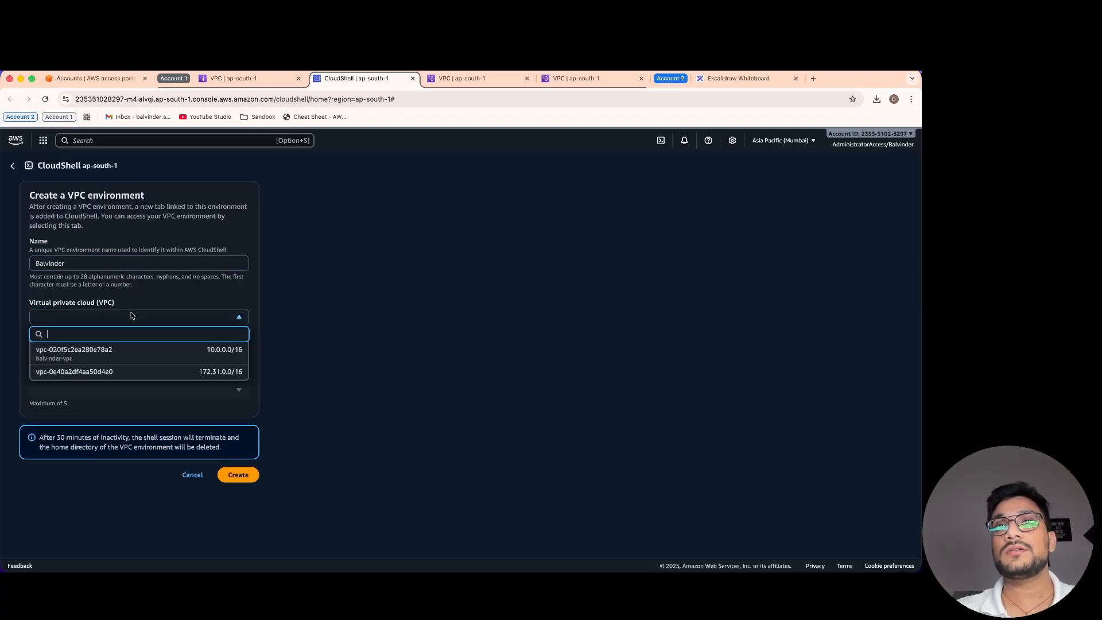
pyautogui.click(100, 351)
pyautogui.click(100, 353)
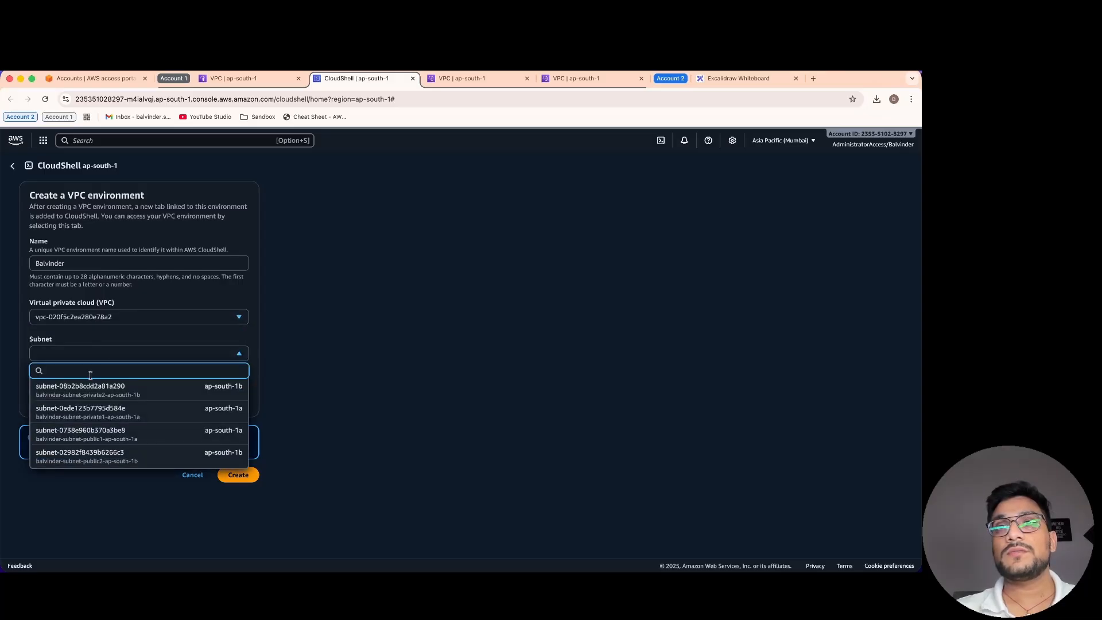
pyautogui.write('private')
pyautogui.click(151, 389)
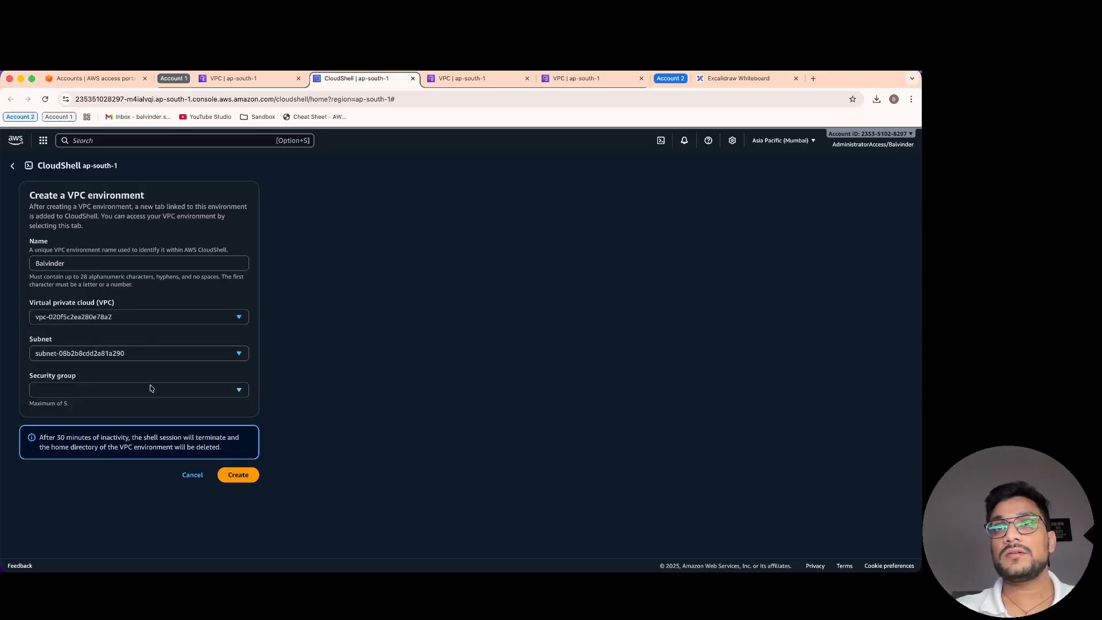
# Assign the cloudshell security group to the VPC environment and create the environment.
pyautogui.click(130, 392)
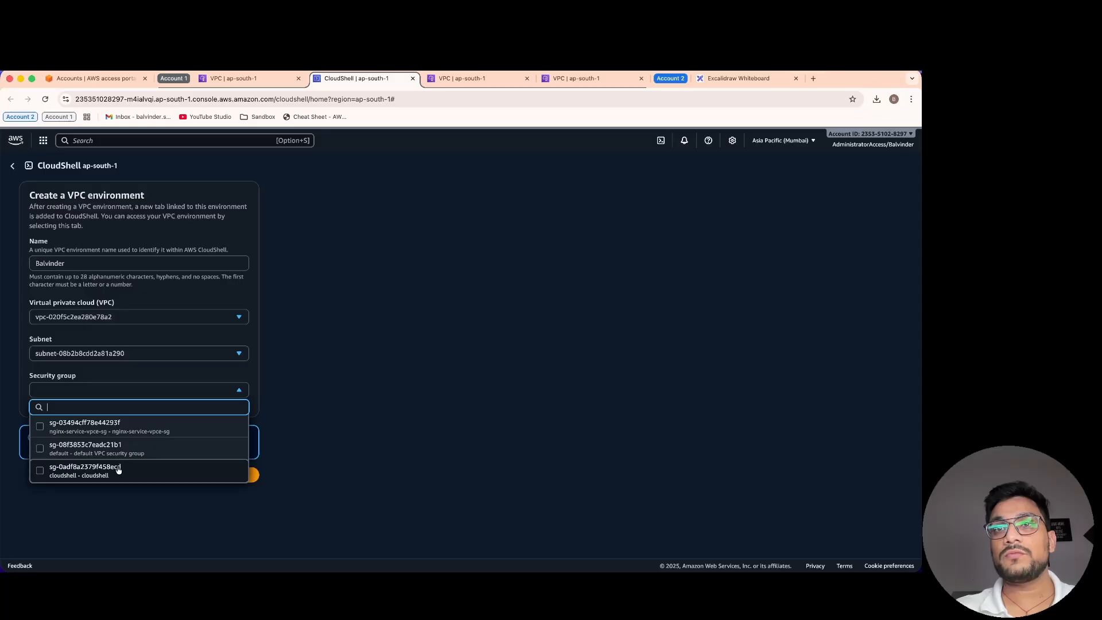
pyautogui.click(79, 472)
pyautogui.press('Escape')
pyautogui.click(233, 501)
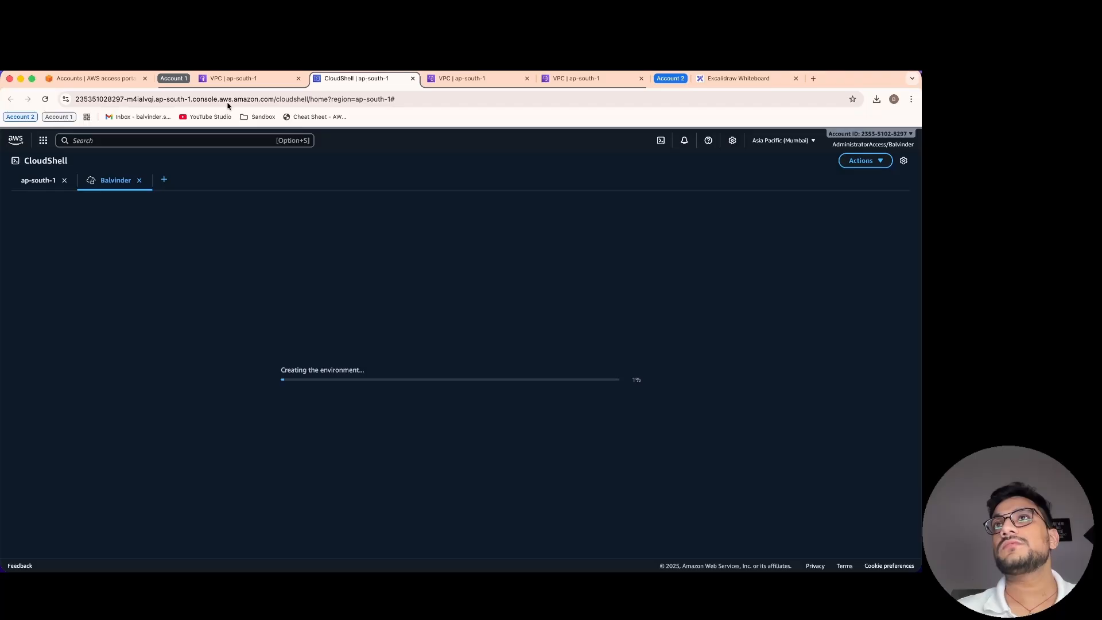
# Look at the whiteboard diagram, and highlight the first regional DNS name of the nginx-service-account-b endpoint.
pyautogui.click(757, 80)
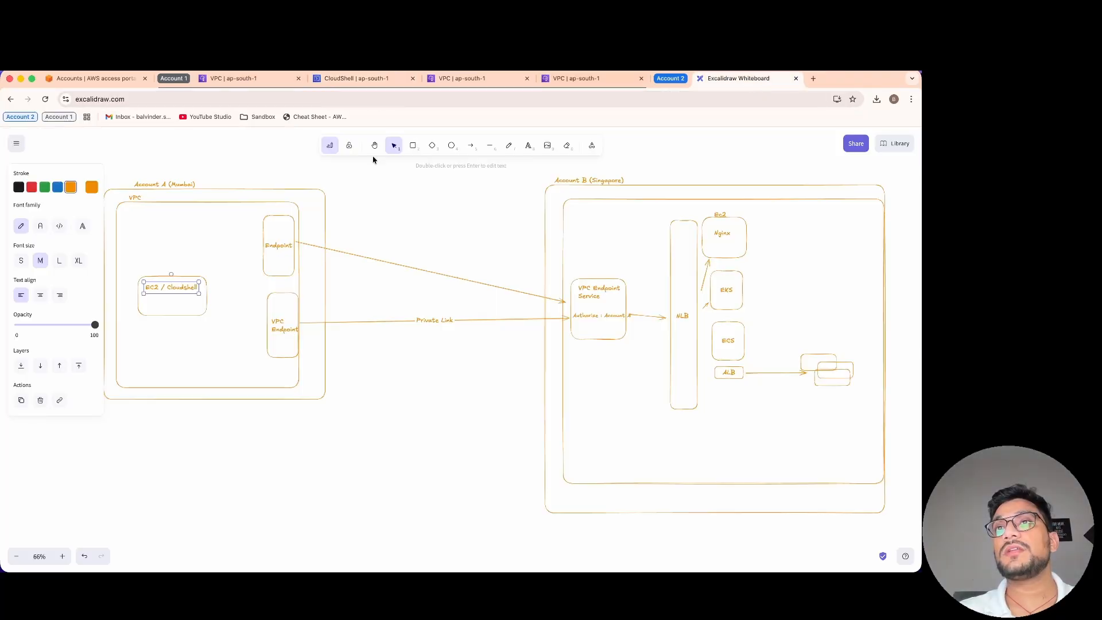
pyautogui.click(213, 84)
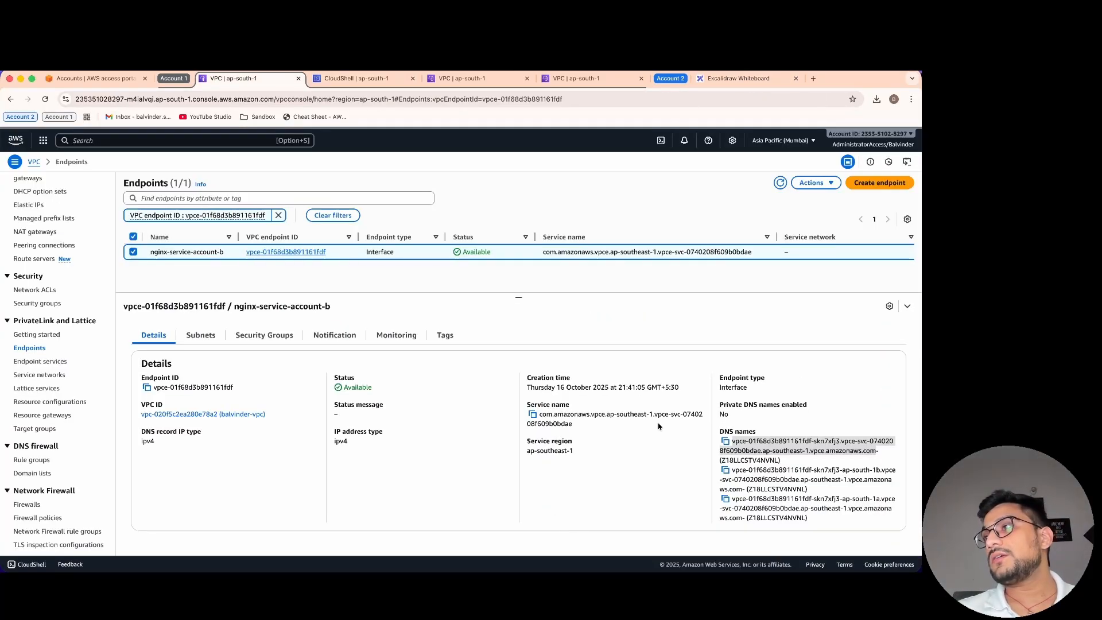
pyautogui.moveTo(732, 441); pyautogui.dragTo(865, 449)
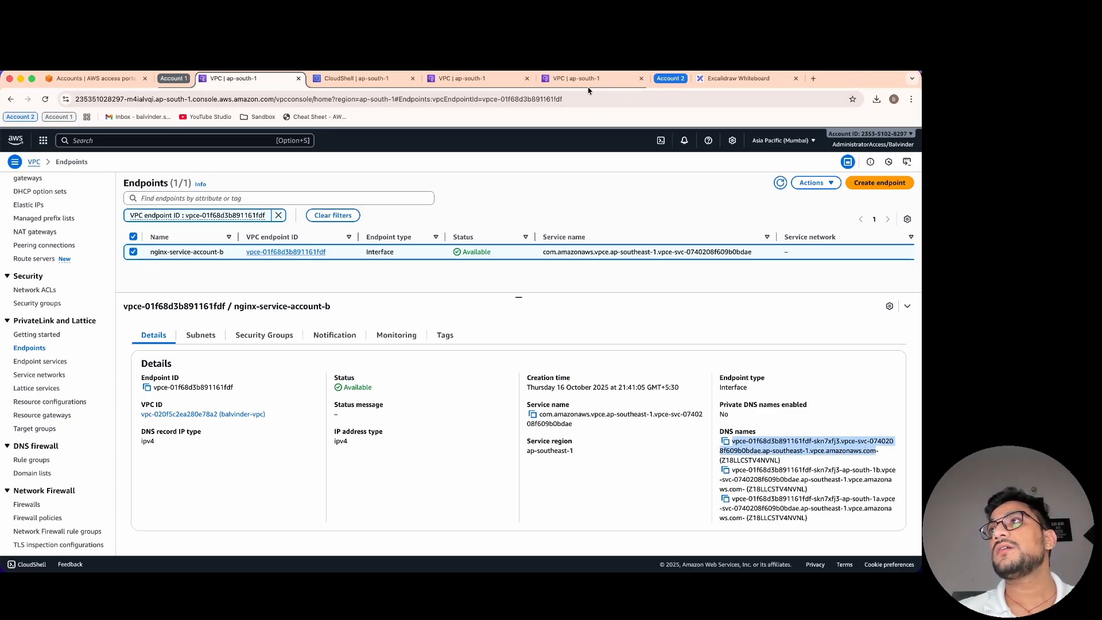
# Draw an arrow on the Excalidraw diagram from the EC2 / Cloudshell box to the VPC Endpoint box in Account A.
pyautogui.click(717, 78)
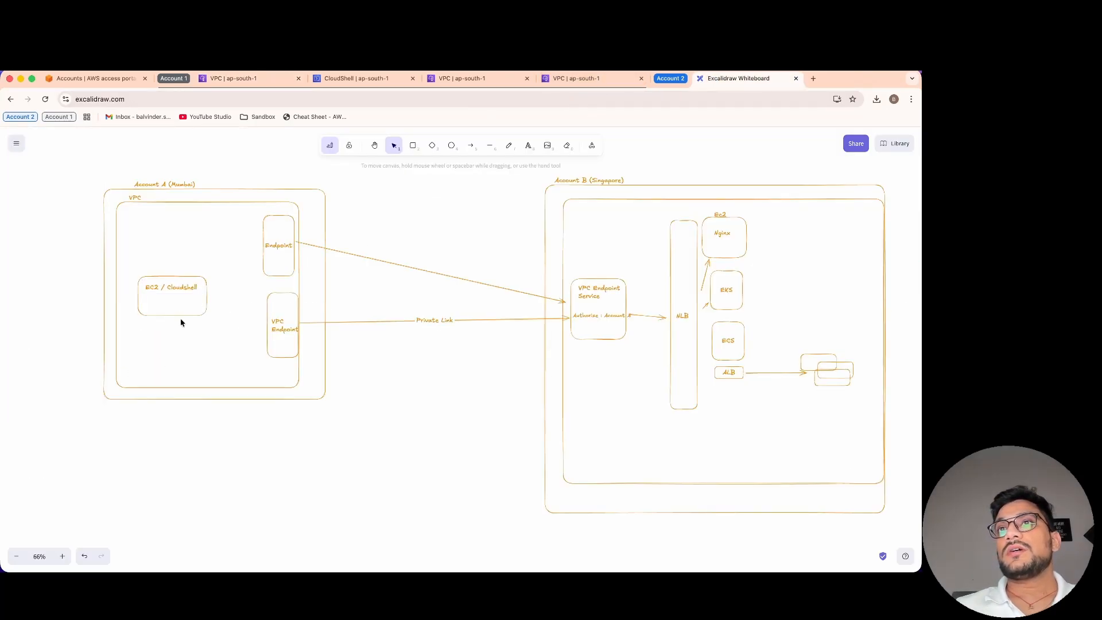
pyautogui.click(470, 147)
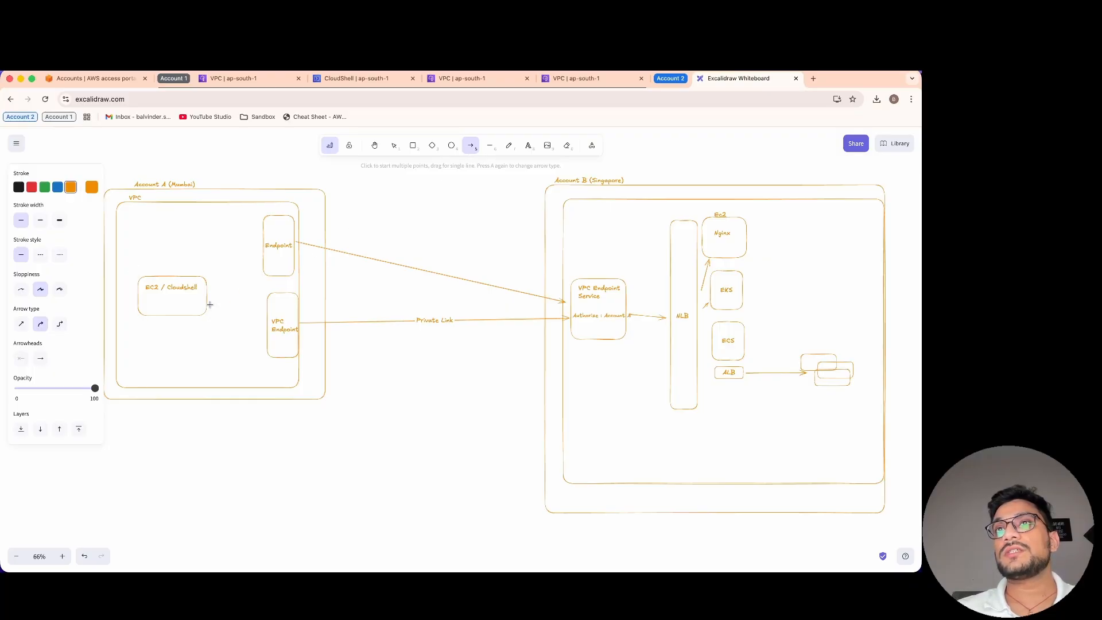
pyautogui.moveTo(210, 303); pyautogui.dragTo(263, 327)
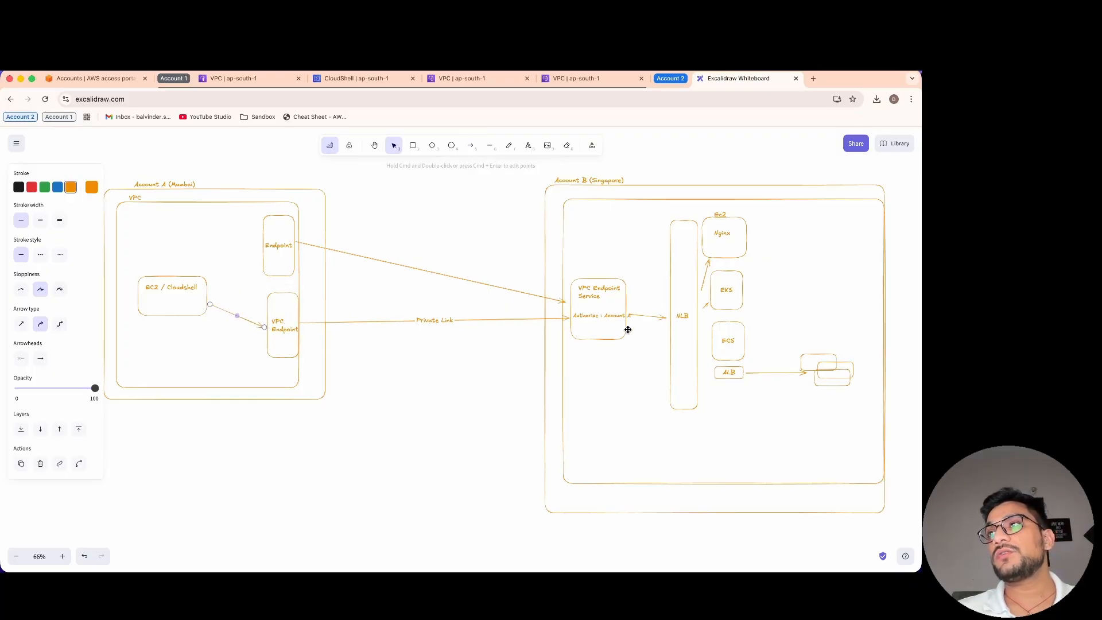
# Trace the request path in the diagram's Account B from the VPC Endpoint Service box to the Nginx box.
pyautogui.click(626, 295)
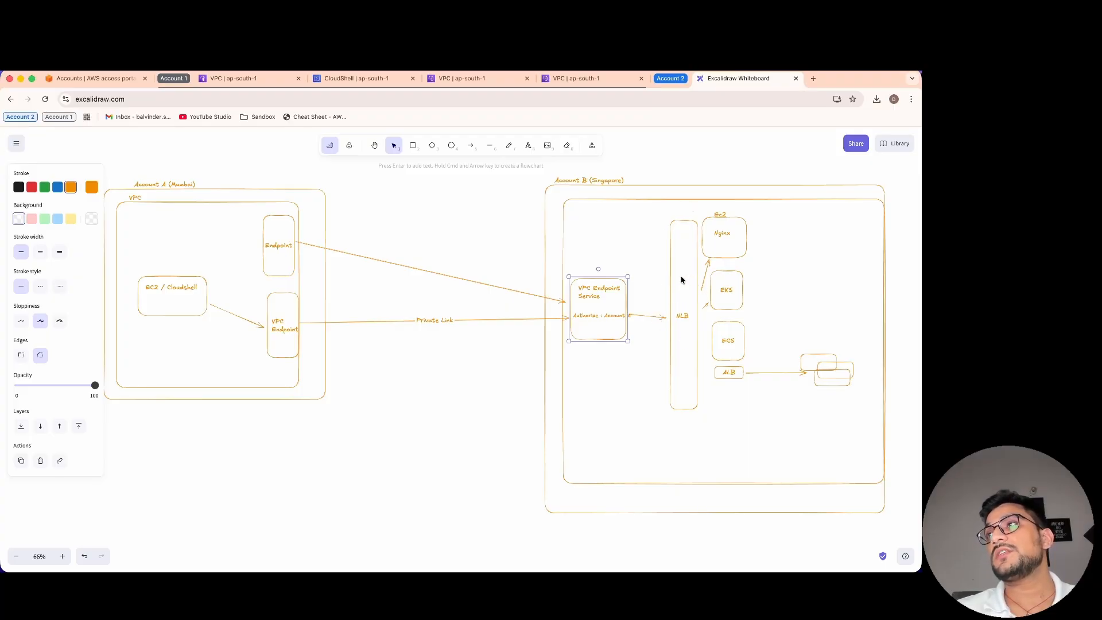
pyautogui.click(748, 247)
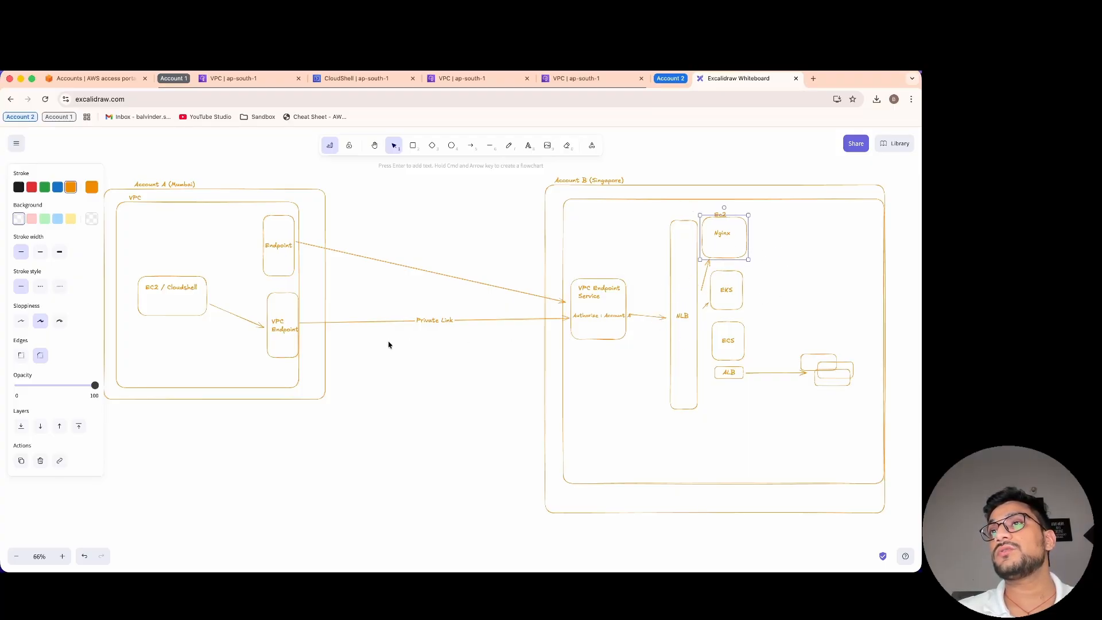
pyautogui.doubleClick(731, 240)
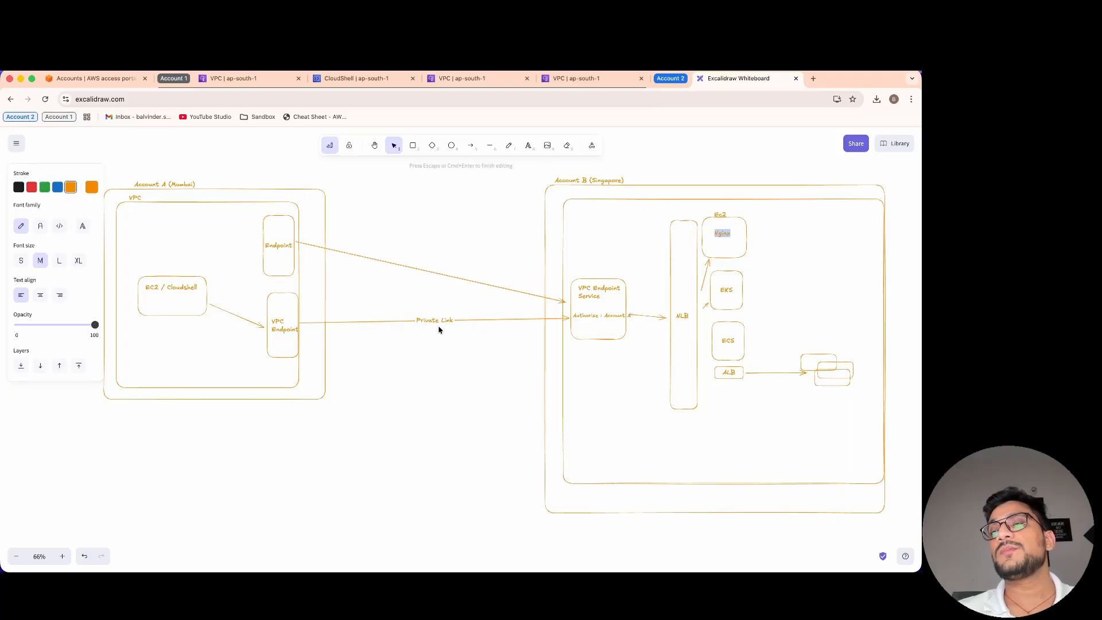
# Return to the new VPC environment's CloudShell terminal and clear its screen.
pyautogui.rightClick(224, 79)
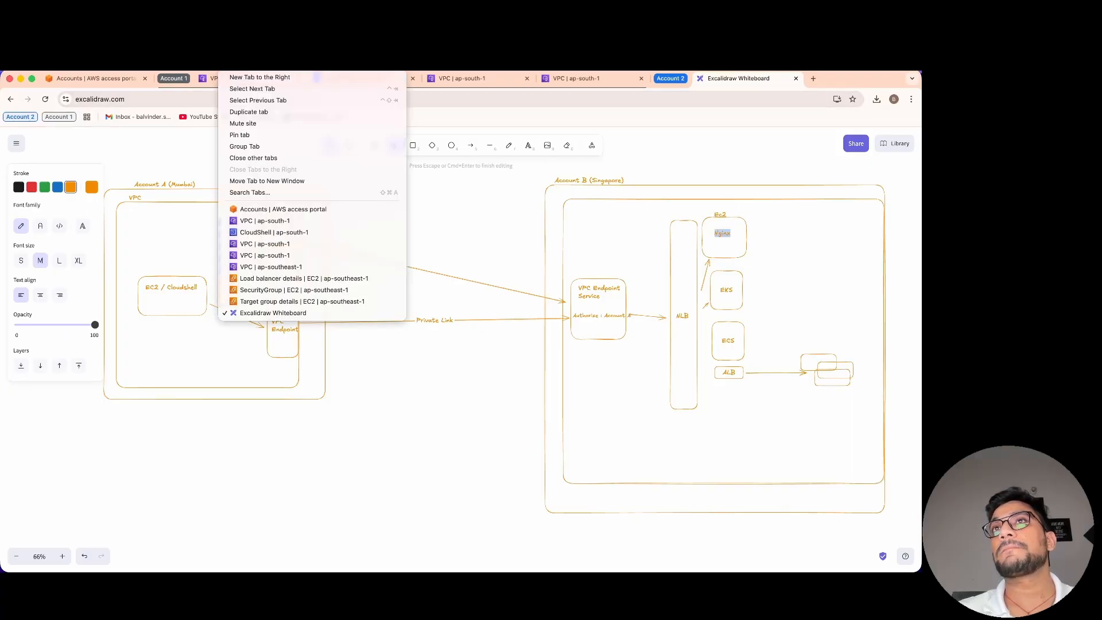
pyautogui.click(232, 78)
pyautogui.click(355, 78)
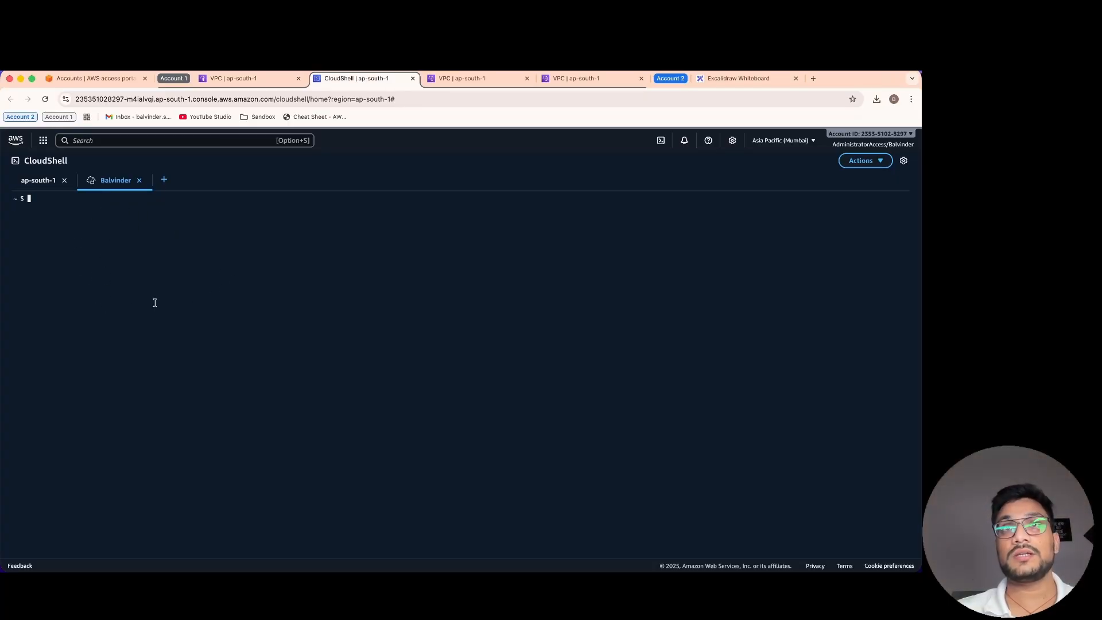
pyautogui.press('Return')
pyautogui.press('Return')
pyautogui.press('Return')
pyautogui.write('clear')
pyautogui.press('Return')
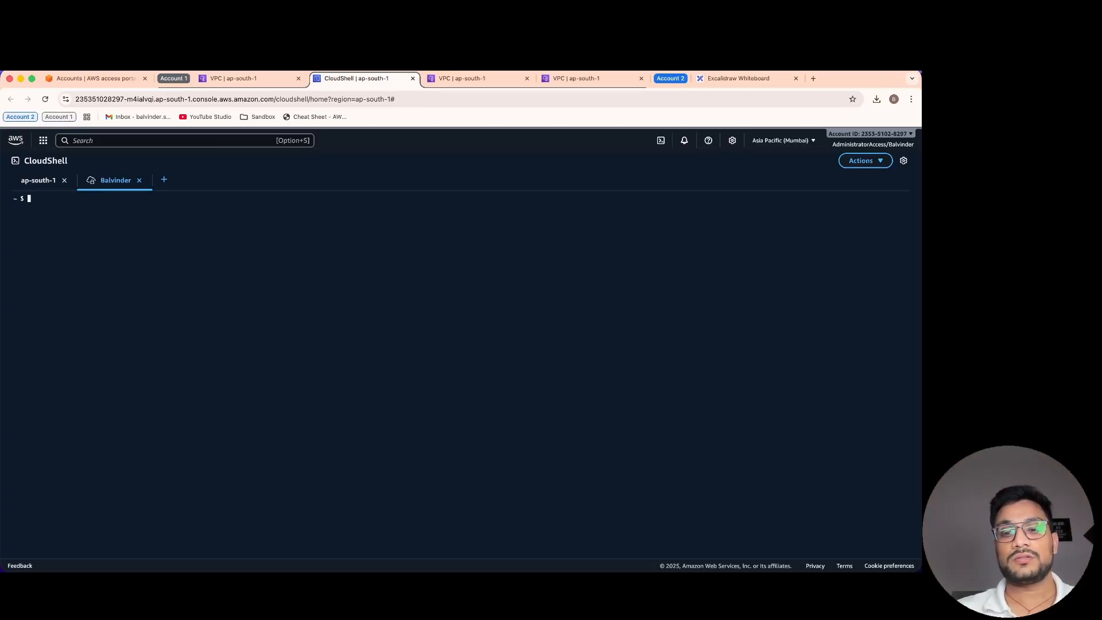
# Copy the endpoint's first regional DNS name and run curl against it in the CloudShell VPC environment.
pyautogui.click(273, 78)
pyautogui.click(725, 441)
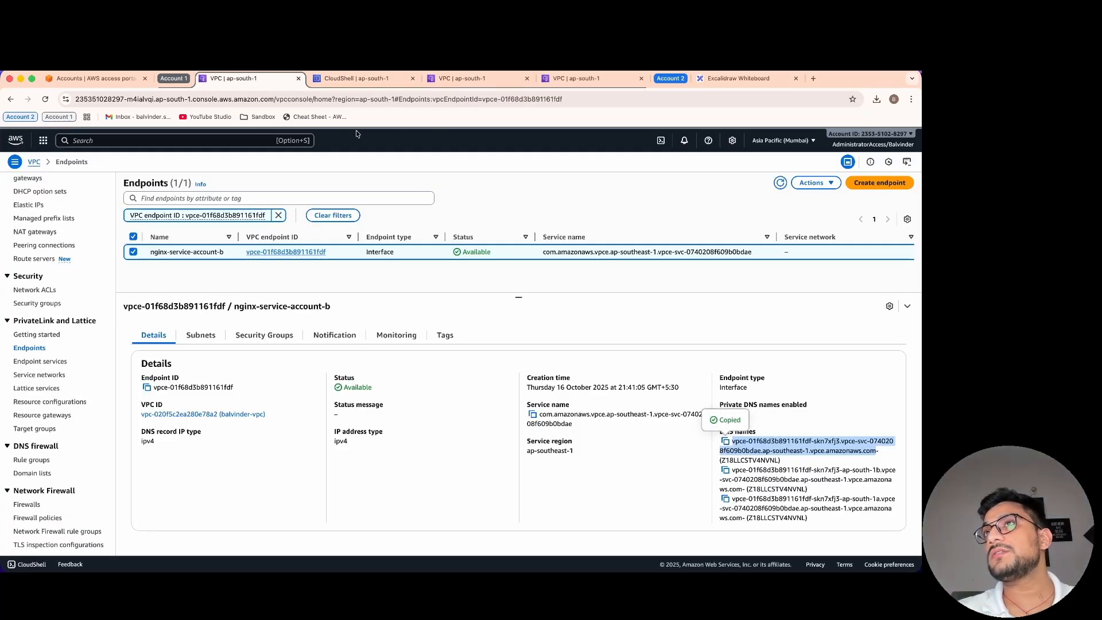
pyautogui.click(356, 79)
pyautogui.press('super+v')
pyautogui.press('Return')
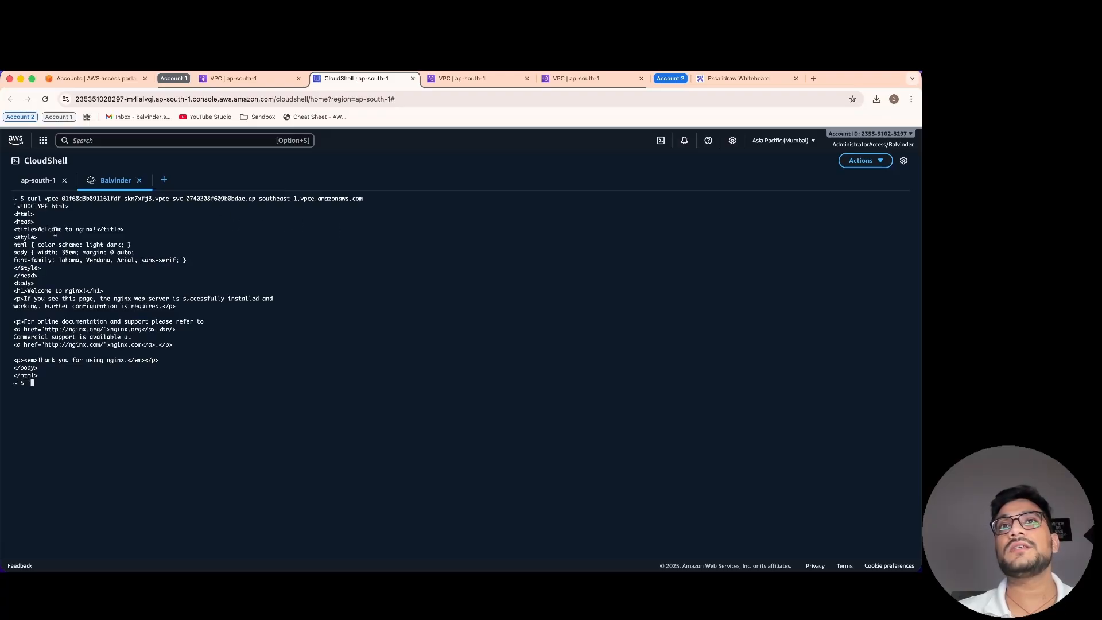
# Highlight the page title and the whole HTML response in the terminal, and return to the whiteboard diagram.
pyautogui.moveTo(38, 229); pyautogui.dragTo(96, 229)
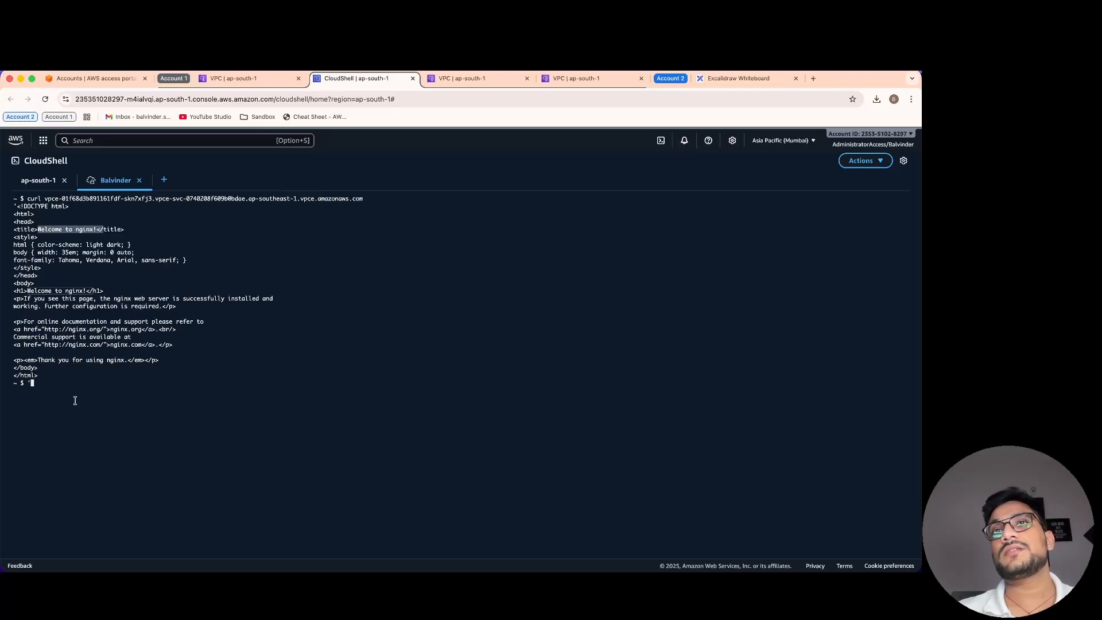
pyautogui.moveTo(57, 384); pyautogui.dragTo(7, 207)
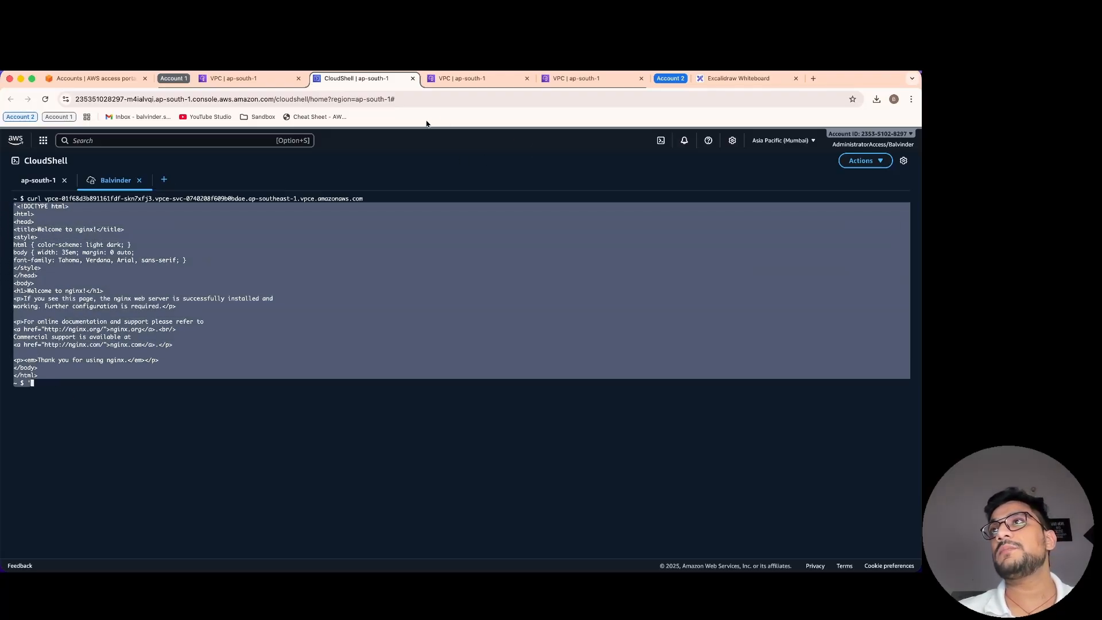
pyautogui.click(738, 78)
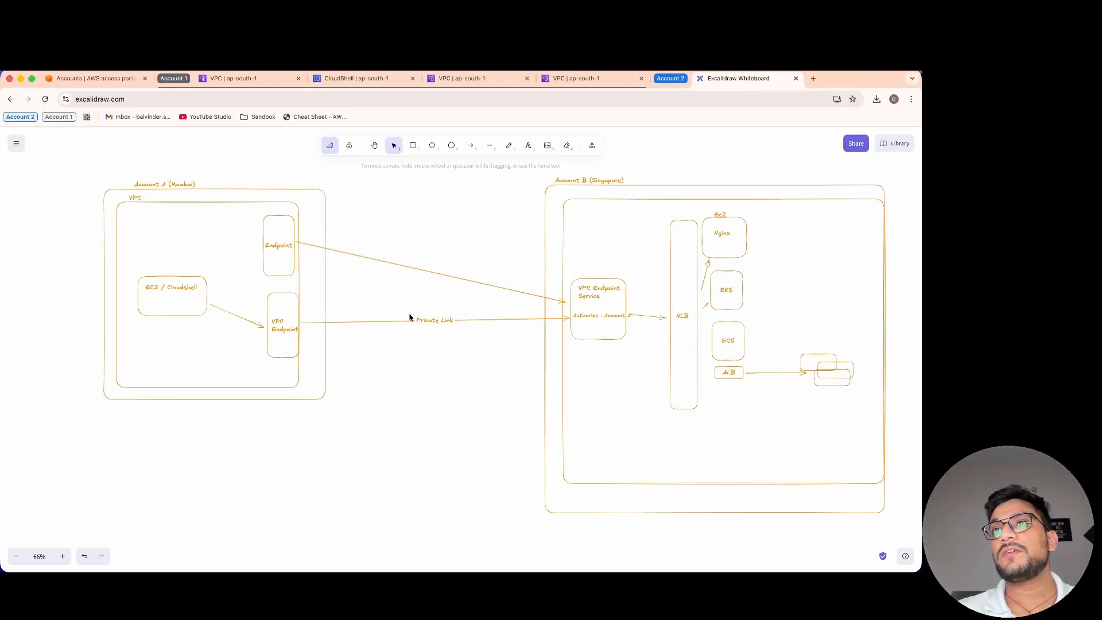
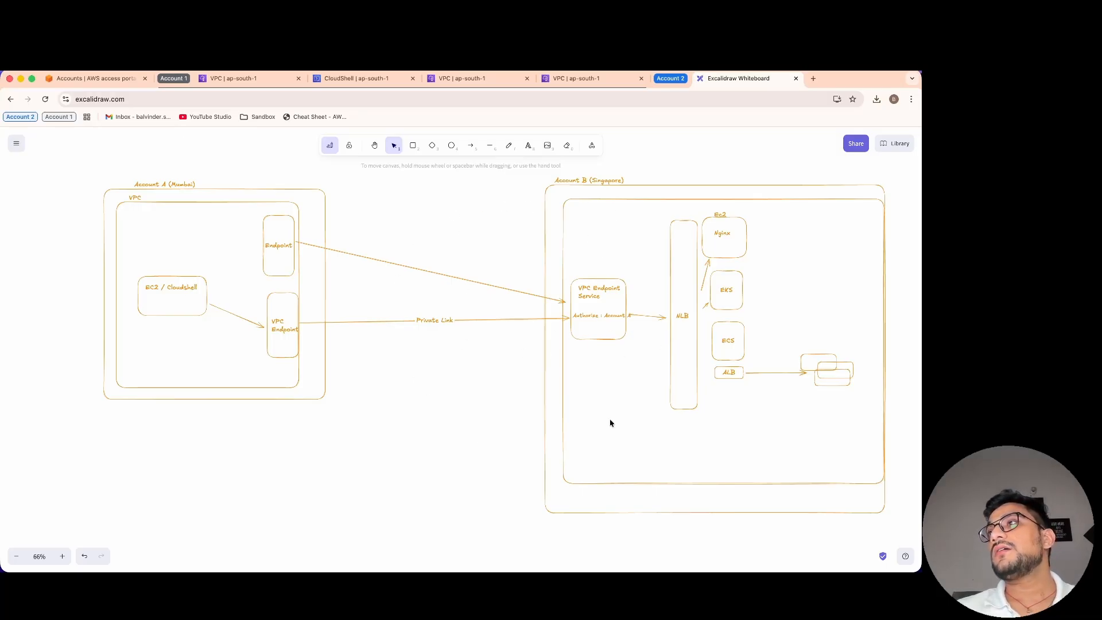
# Review the endpoint details and the nginx-service-vpce-sg inbound rules, and highlight the endpoint's first DNS name without the hosted zone ID.
pyautogui.press('super+2')
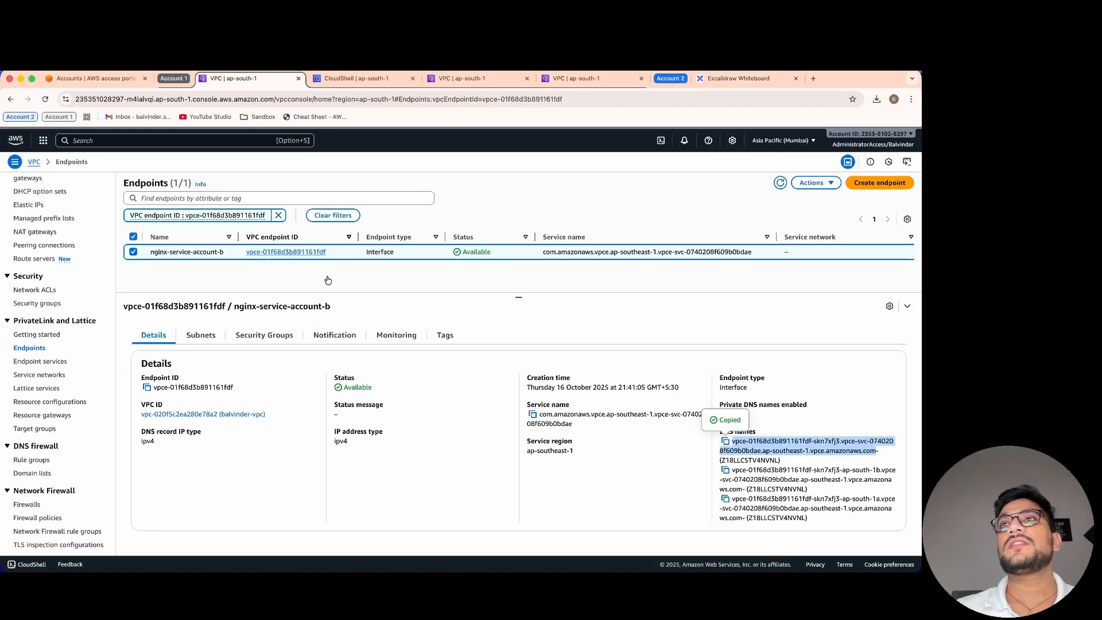
pyautogui.moveTo(518, 297); pyautogui.dragTo(517, 339)
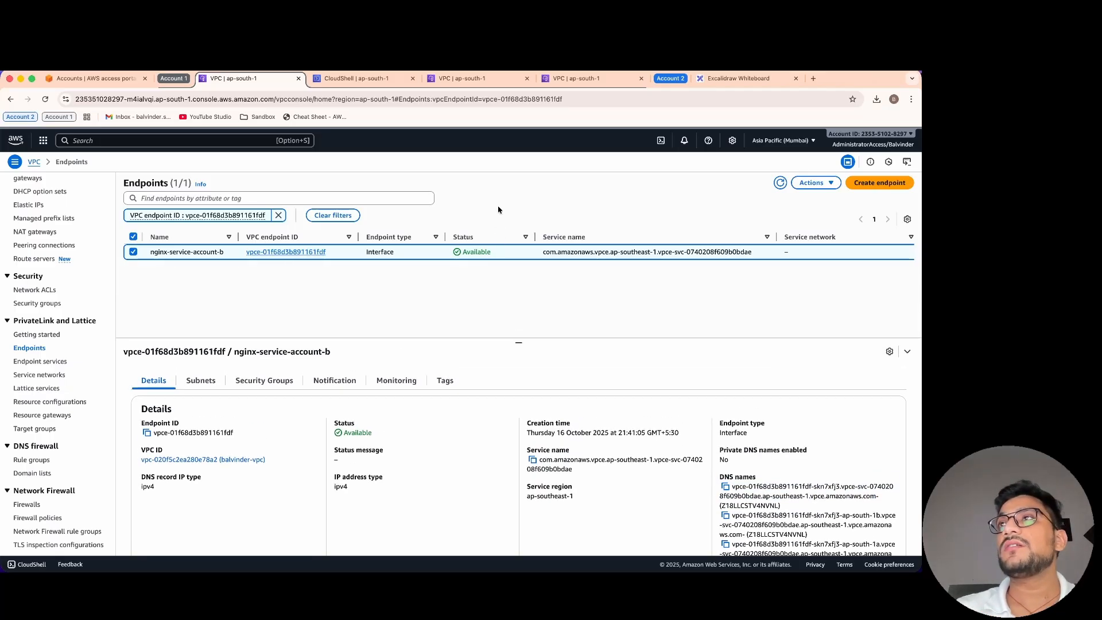
pyautogui.click(587, 79)
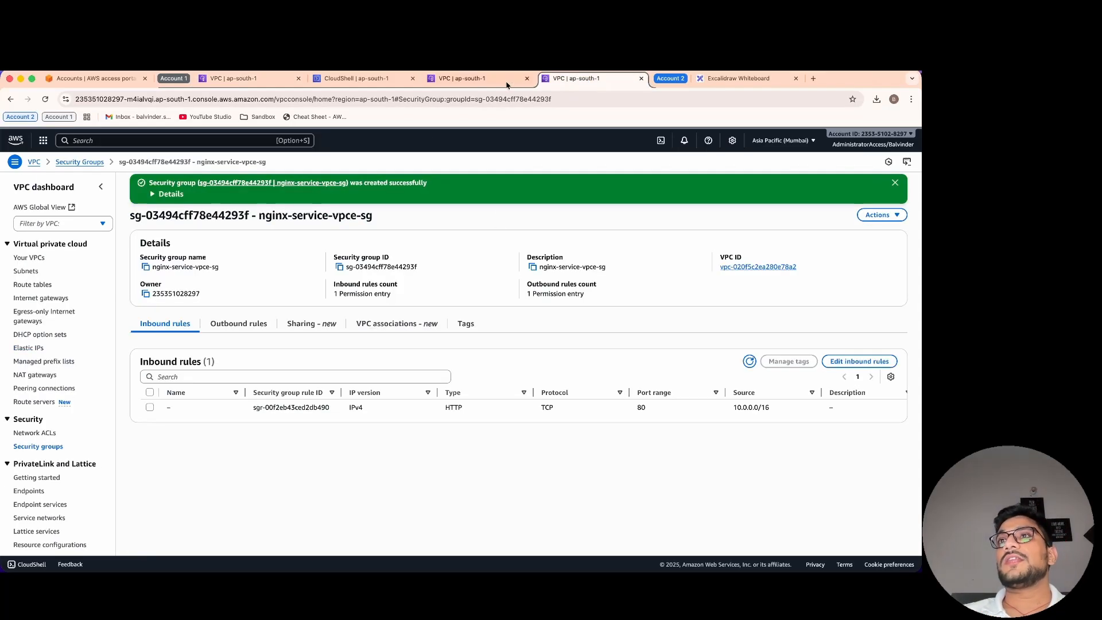
pyautogui.click(367, 79)
pyautogui.click(257, 78)
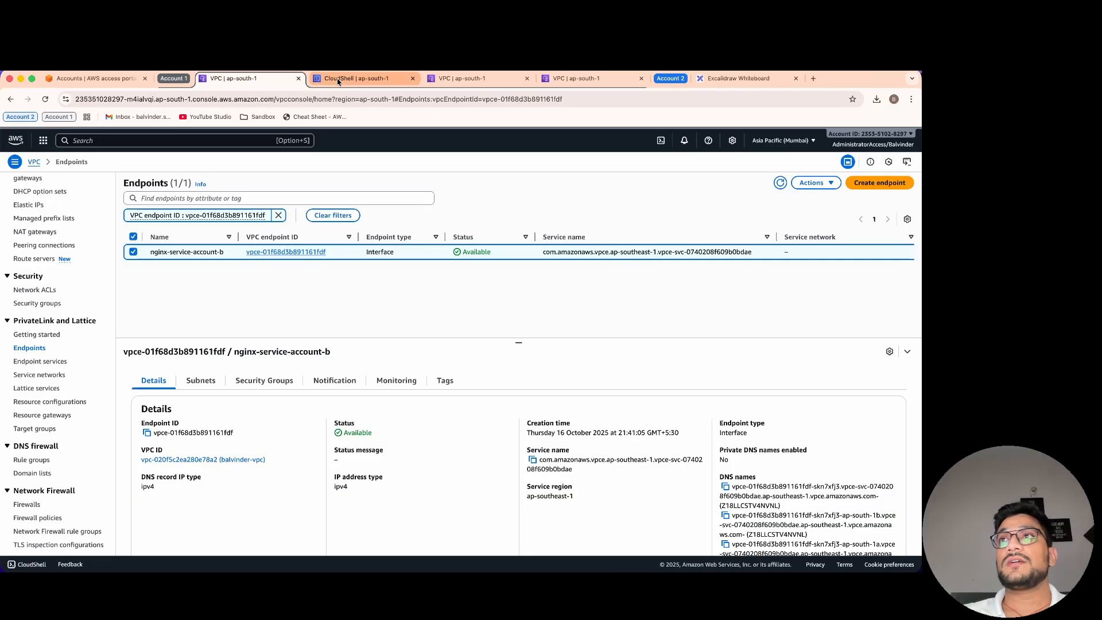
pyautogui.tripleClick(753, 488)
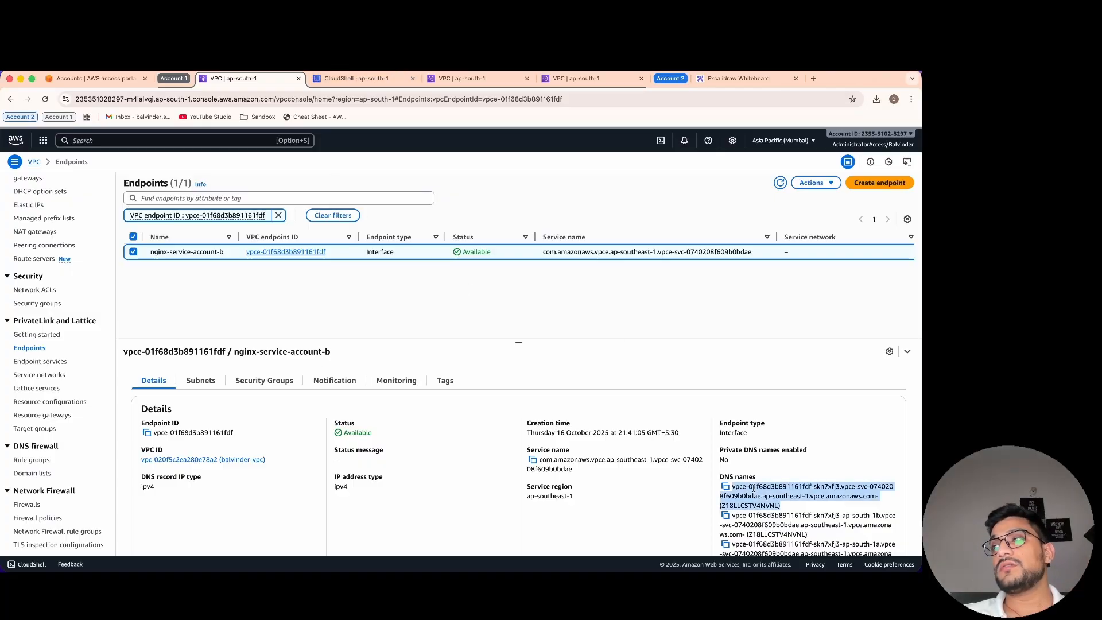
pyautogui.moveTo(733, 487); pyautogui.dragTo(863, 496)
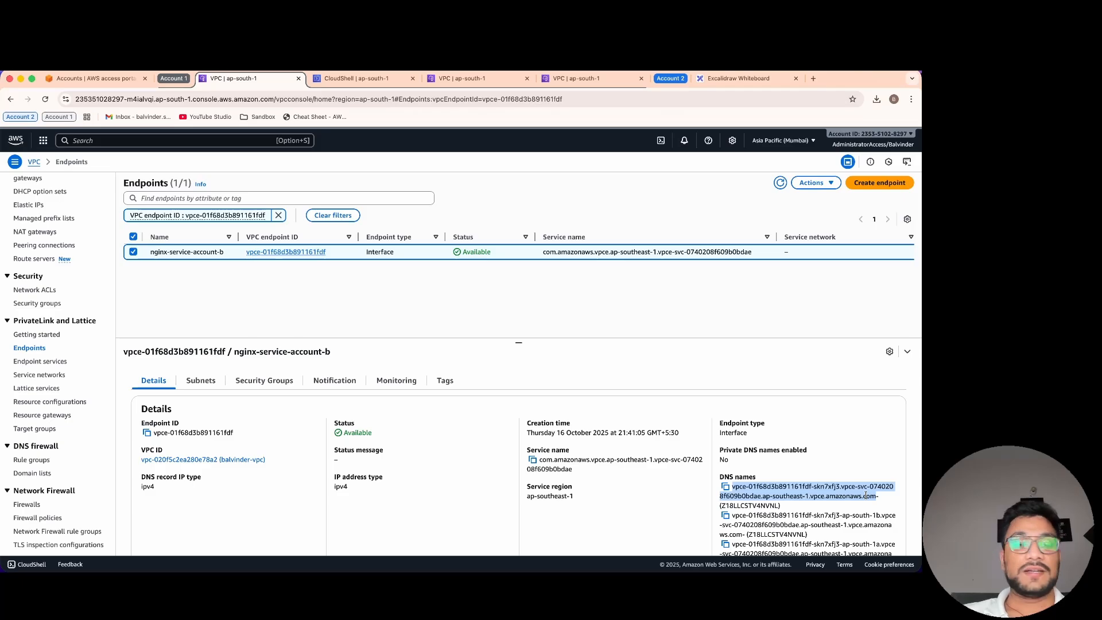
# Add the text nginx.deploymaster.com to the whiteboard's VPC Endpoint Service box, below the authorization line.
pyautogui.click(730, 83)
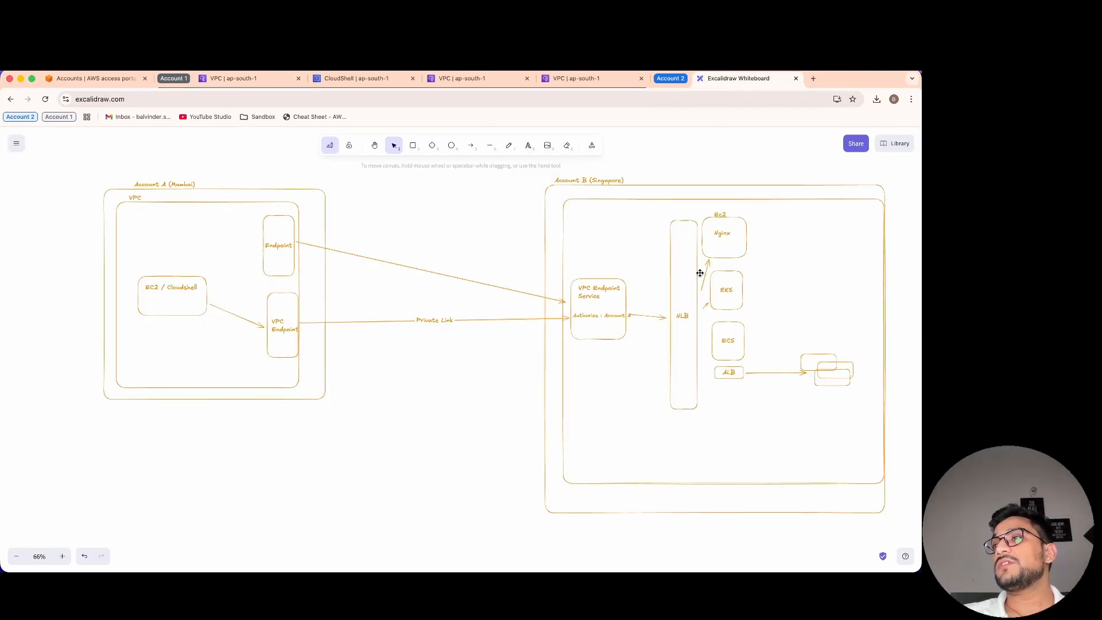
pyautogui.doubleClick(583, 327)
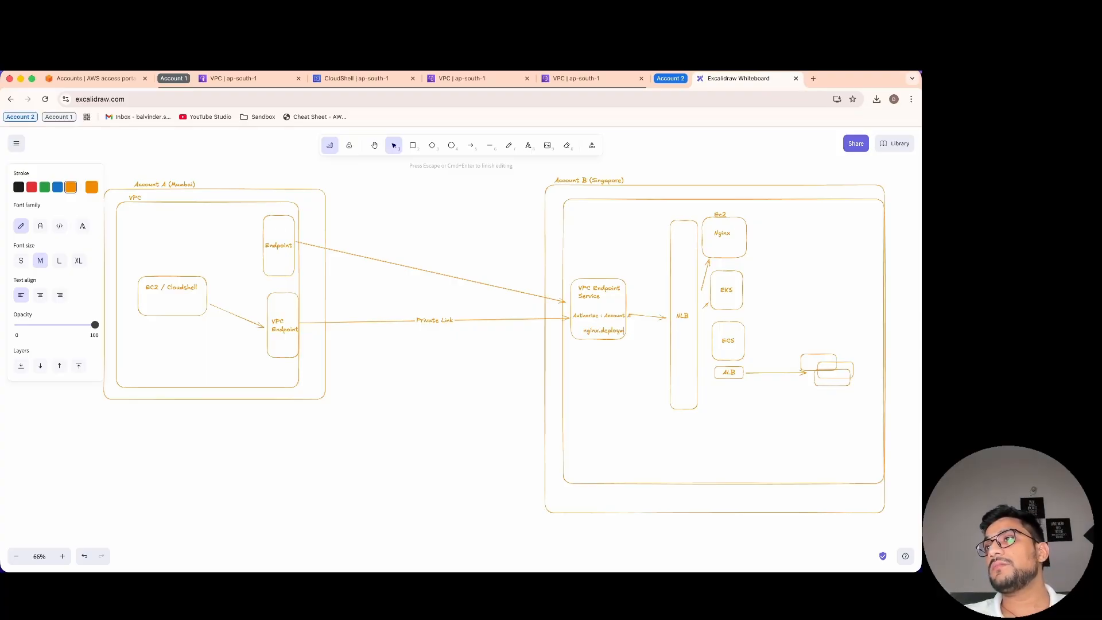
pyautogui.click(625, 389)
pyautogui.moveTo(615, 331); pyautogui.dragTo(598, 330)
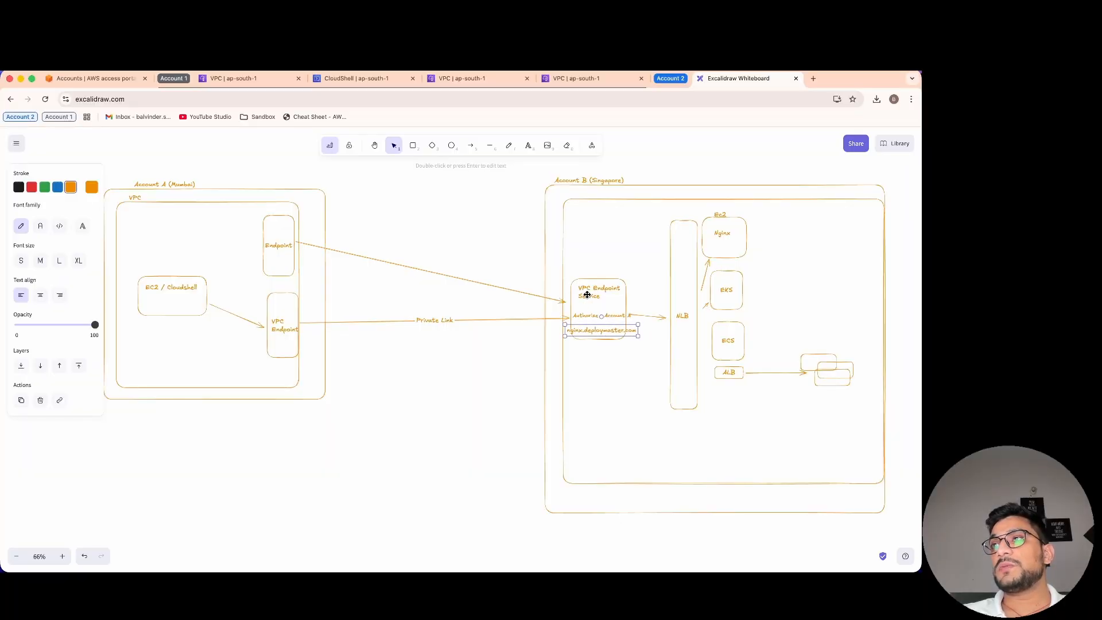
# Switch from the whiteboard to Account 2's endpoint services page in Singapore and highlight the Endpoint services heading.
pyautogui.click(626, 407)
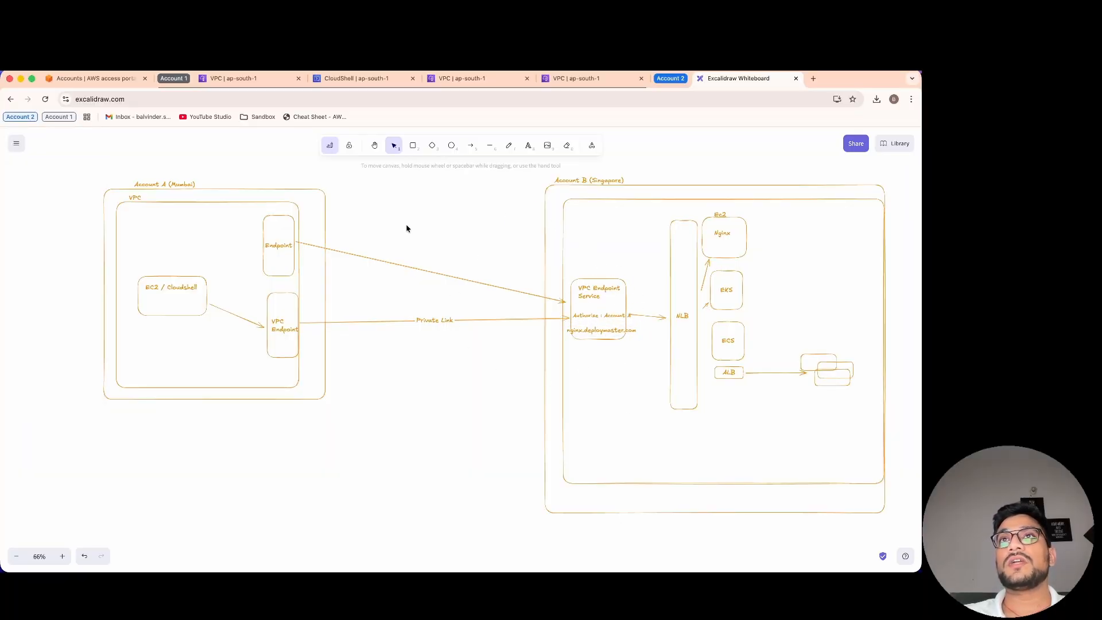
pyautogui.click(241, 79)
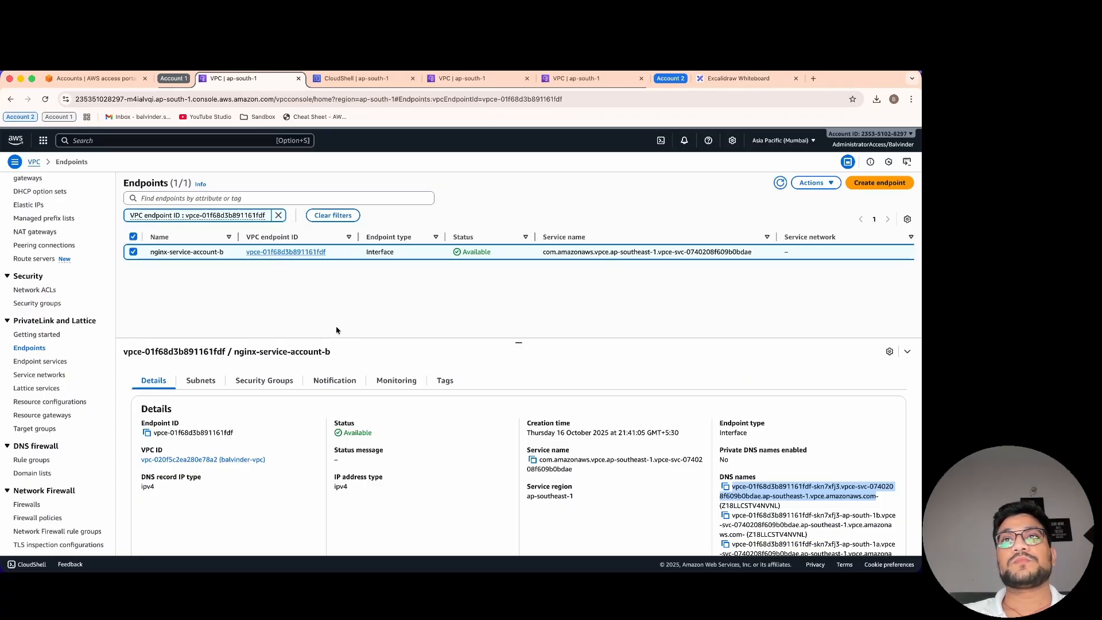
pyautogui.click(185, 78)
pyautogui.click(213, 79)
pyautogui.click(282, 78)
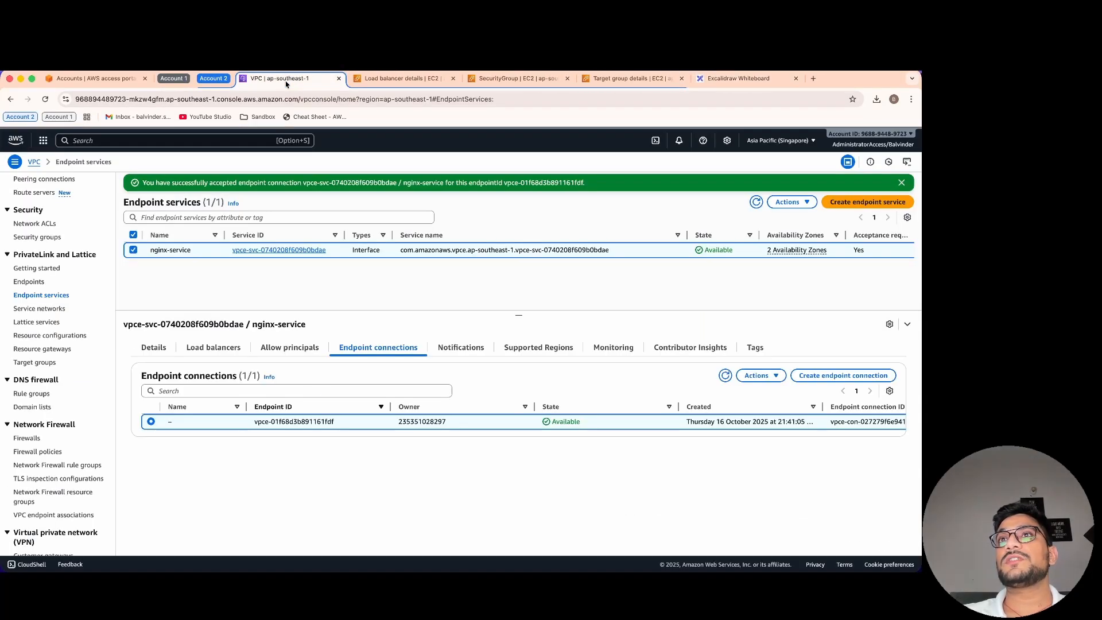
pyautogui.moveTo(123, 202); pyautogui.dragTo(212, 204)
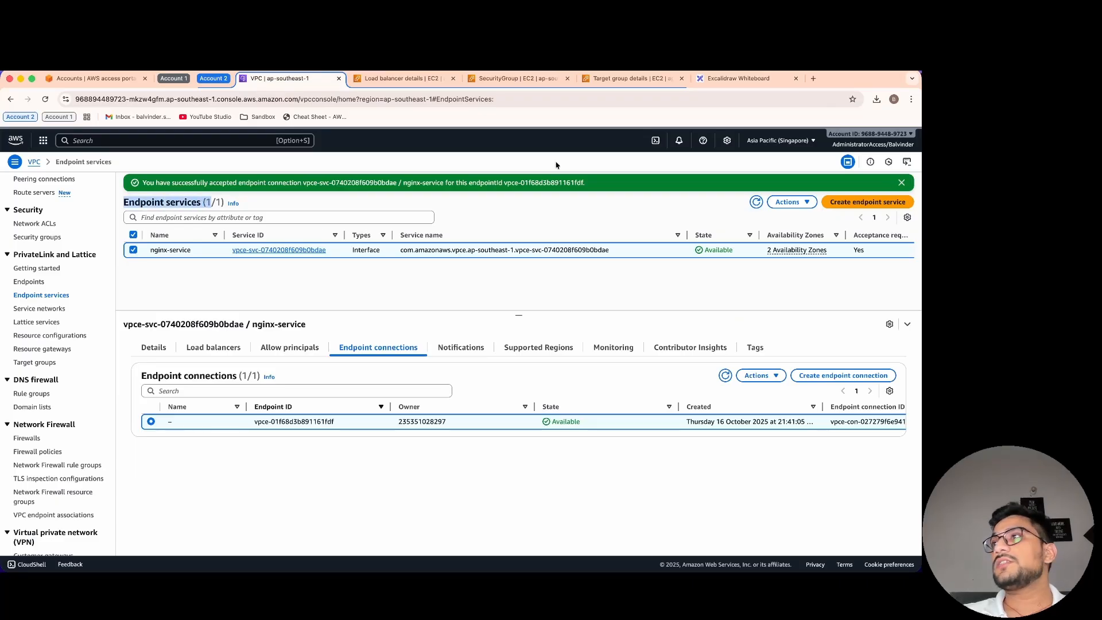
# Associate the private DNS name nginx.deploymasters.com with the nginx-service endpoint service and save the change.
pyautogui.click(791, 203)
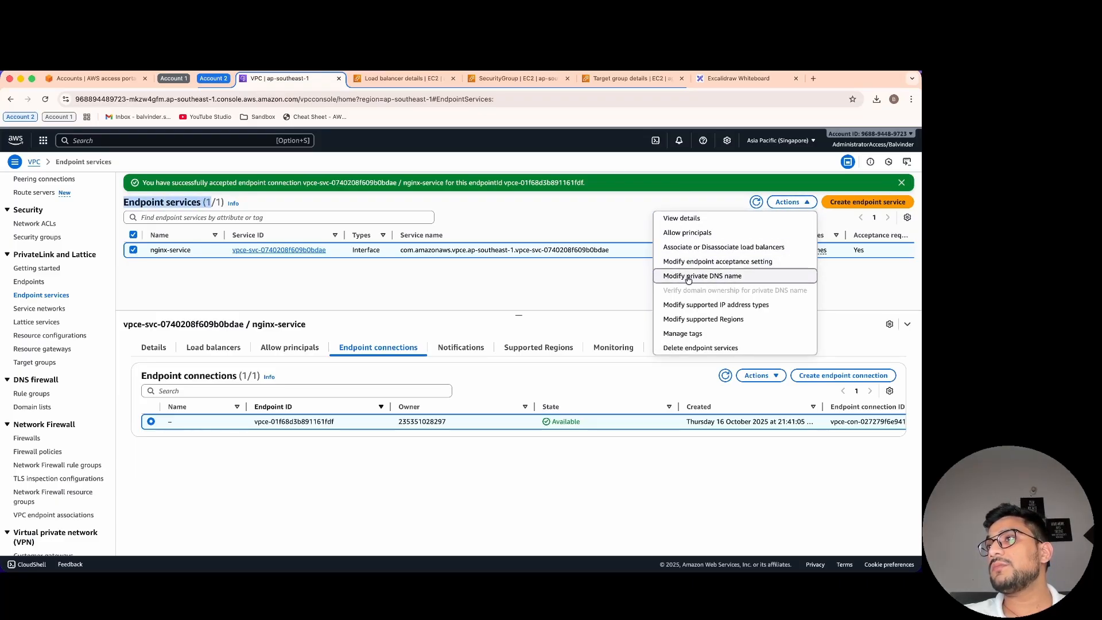
pyautogui.click(706, 277)
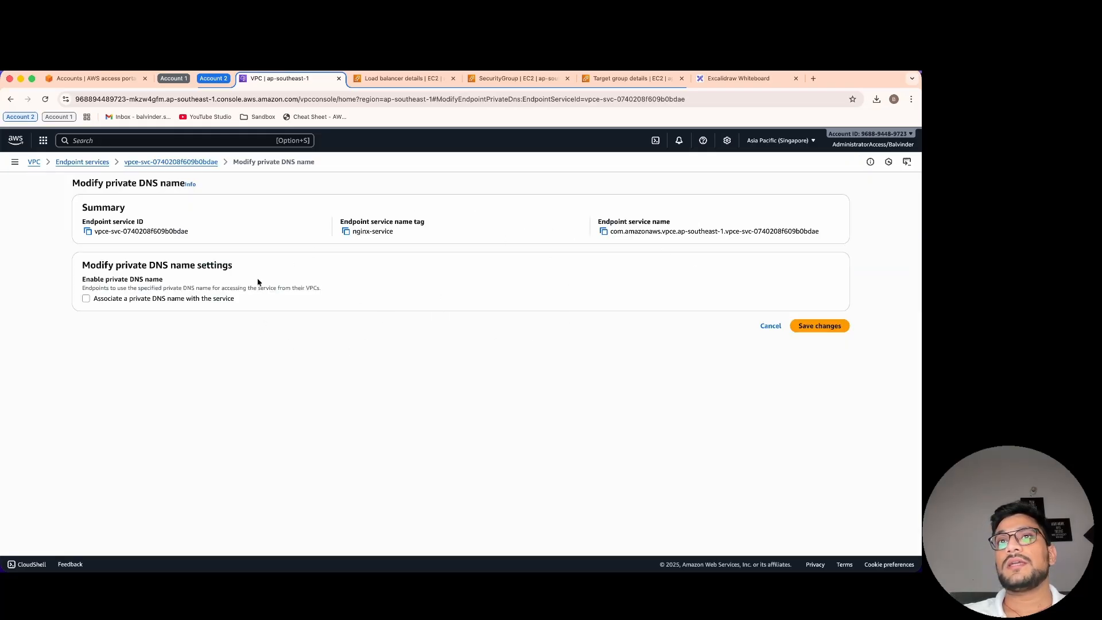
pyautogui.click(152, 299)
pyautogui.click(152, 299)
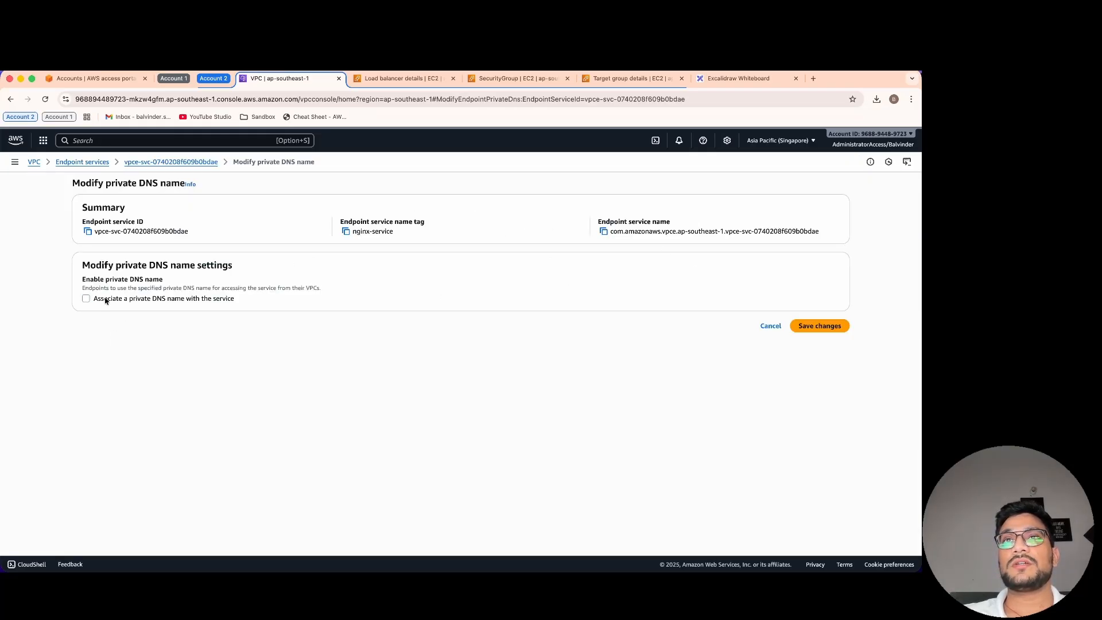
pyautogui.click(106, 300)
pyautogui.click(110, 324)
pyautogui.write('nginx')
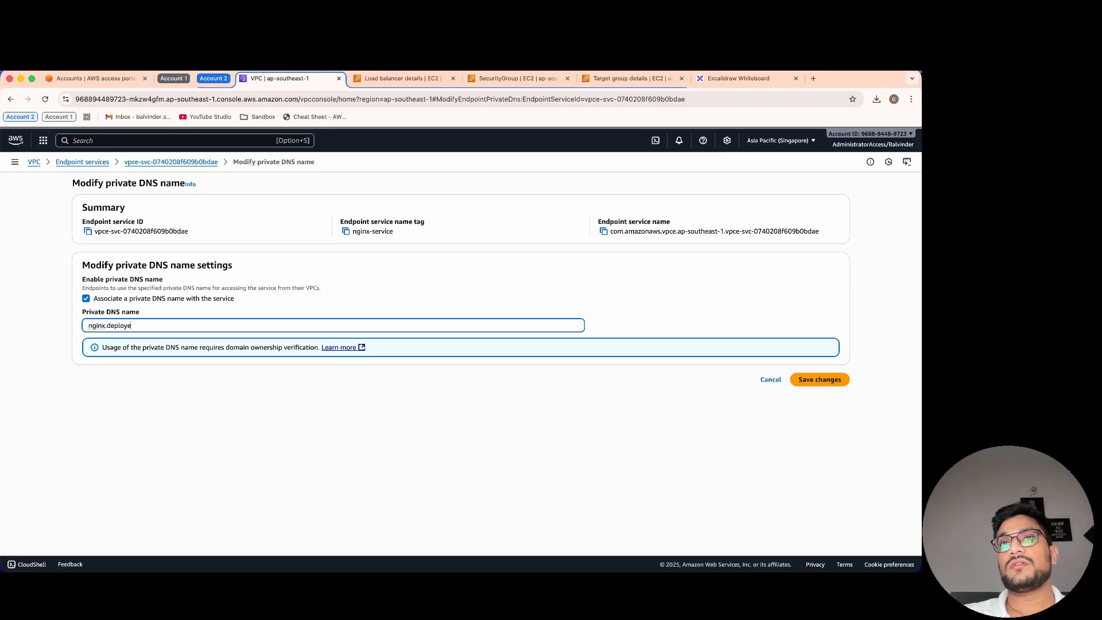
pyautogui.write('.deploymasters.')
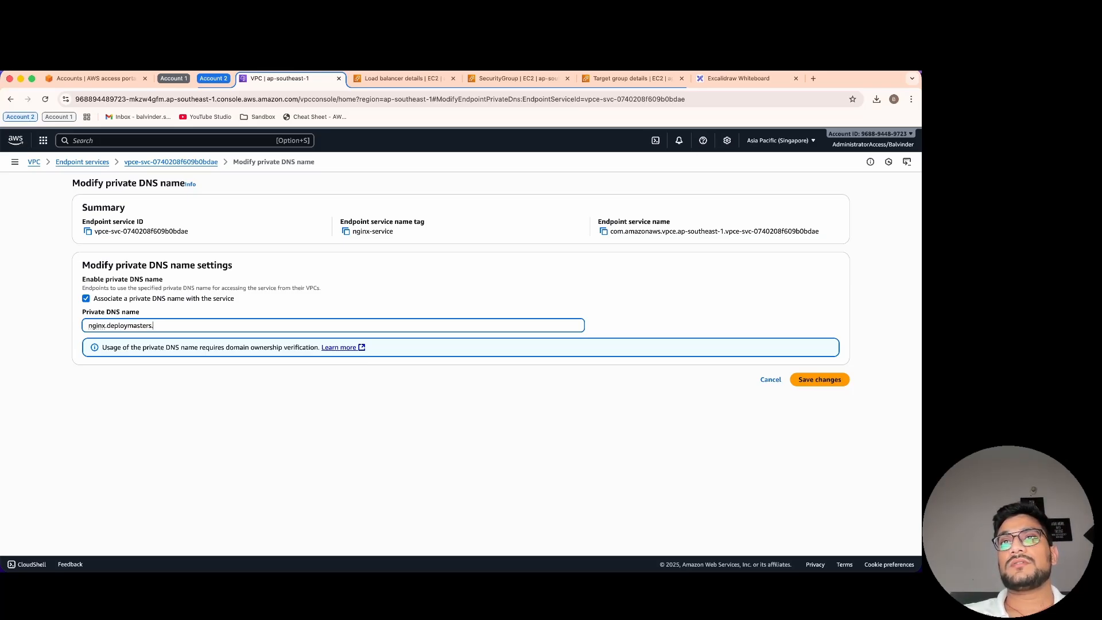
pyautogui.write('com')
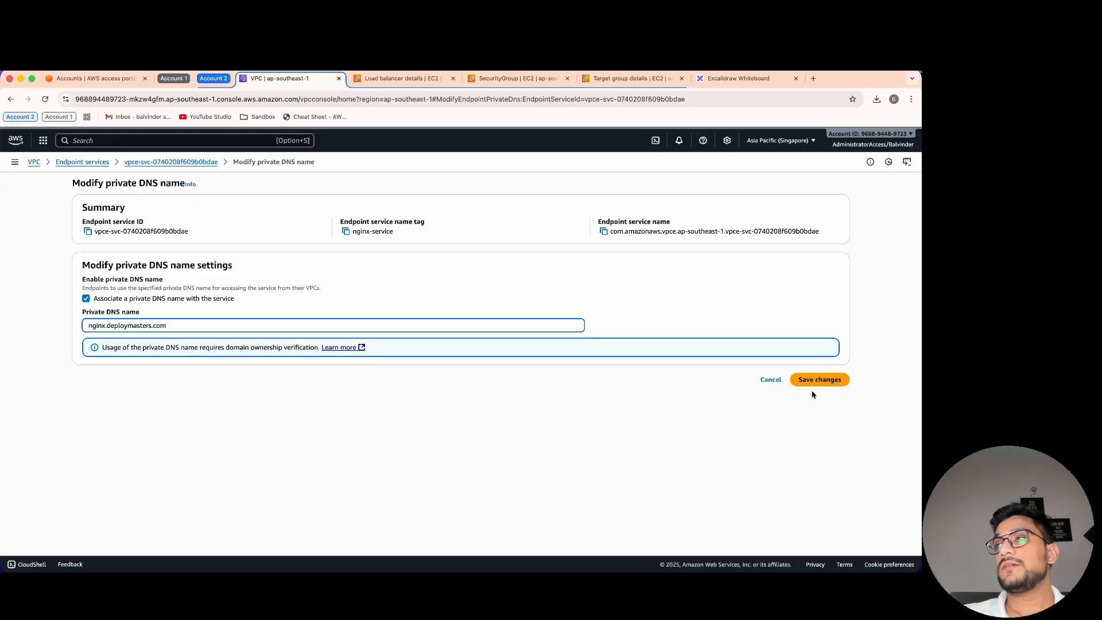
pyautogui.click(828, 381)
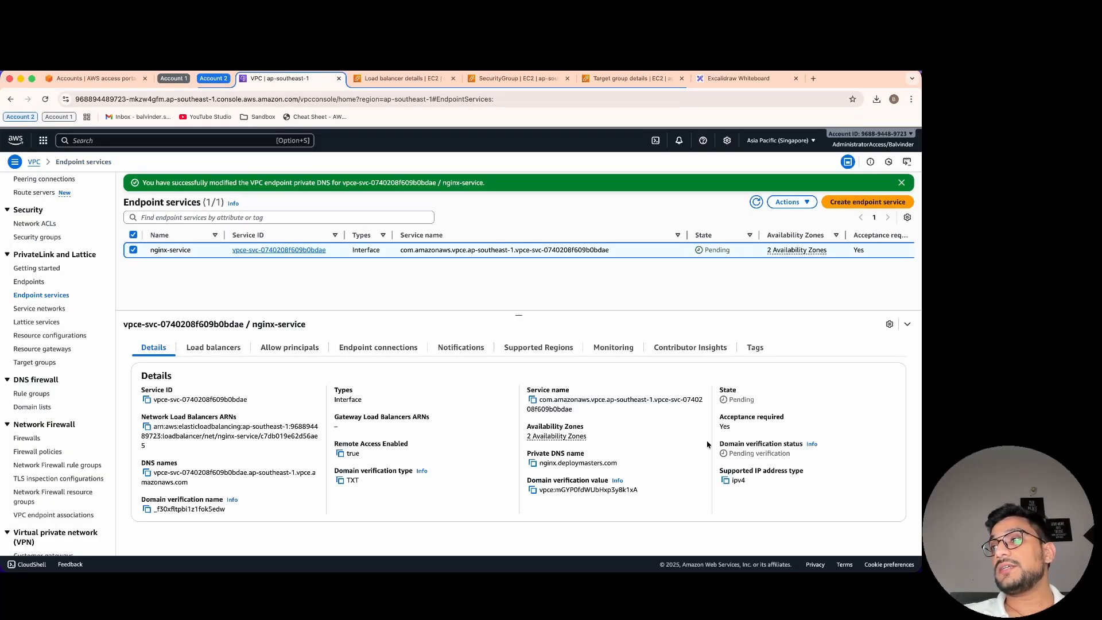
# Highlight nginx-service's domain verification status, private DNS name, and domain verification name, type and value in its details.
pyautogui.moveTo(721, 444); pyautogui.dragTo(789, 444)
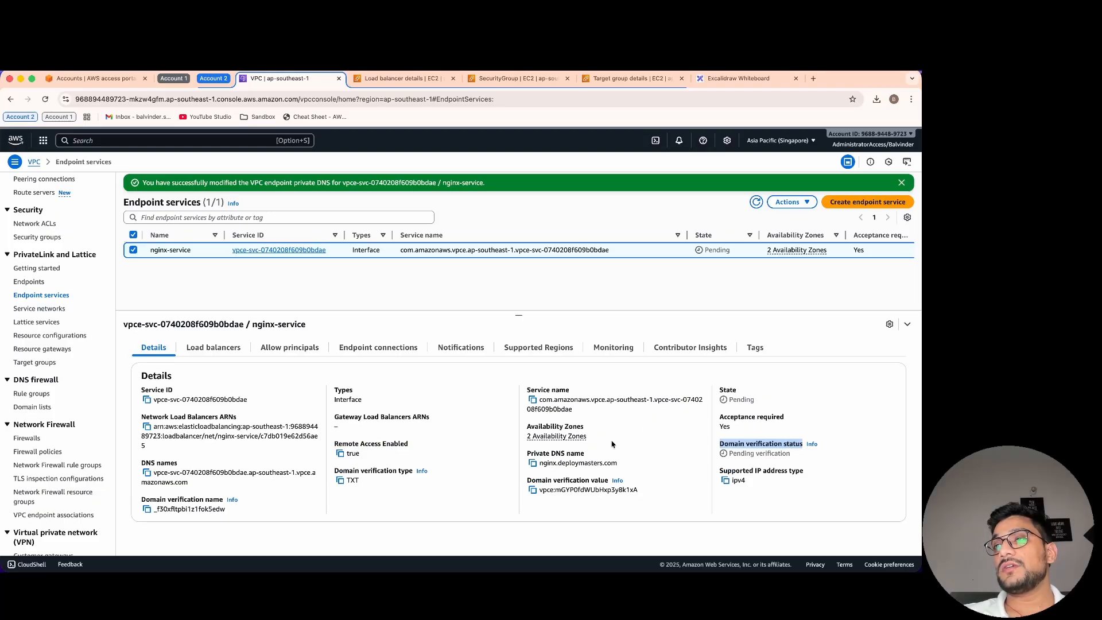
pyautogui.moveTo(577, 463); pyautogui.dragTo(609, 465)
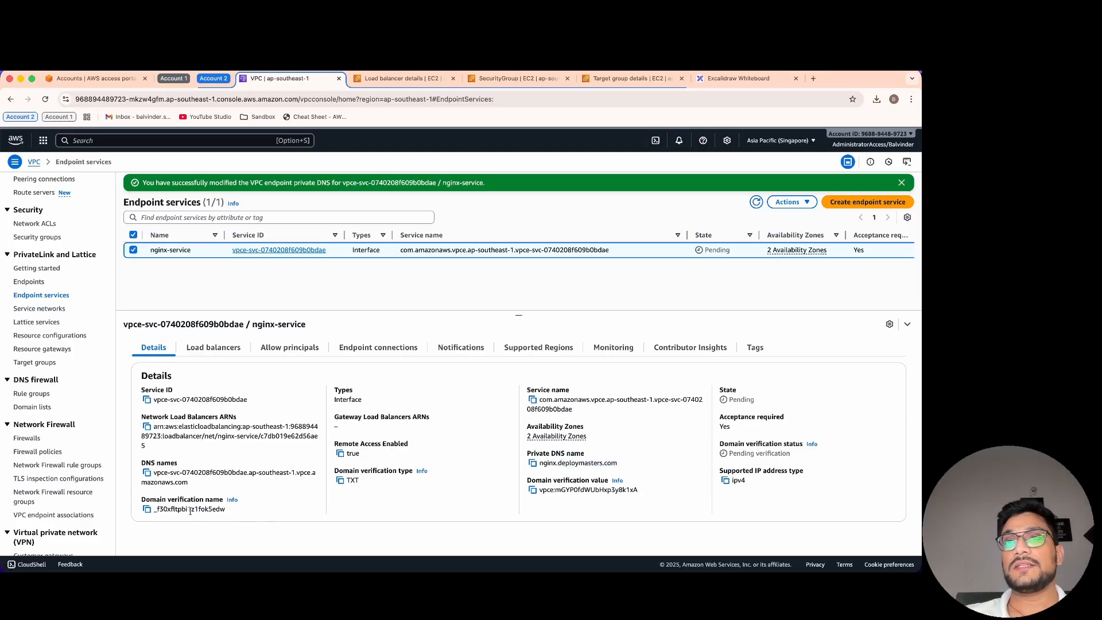
pyautogui.doubleClick(213, 508)
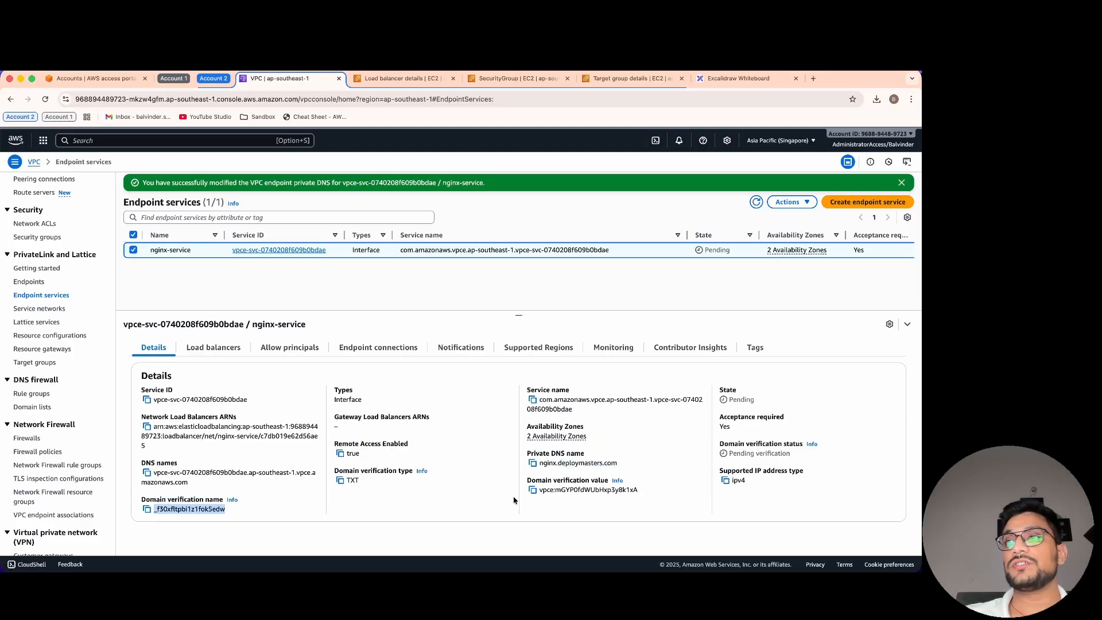
pyautogui.doubleClick(353, 480)
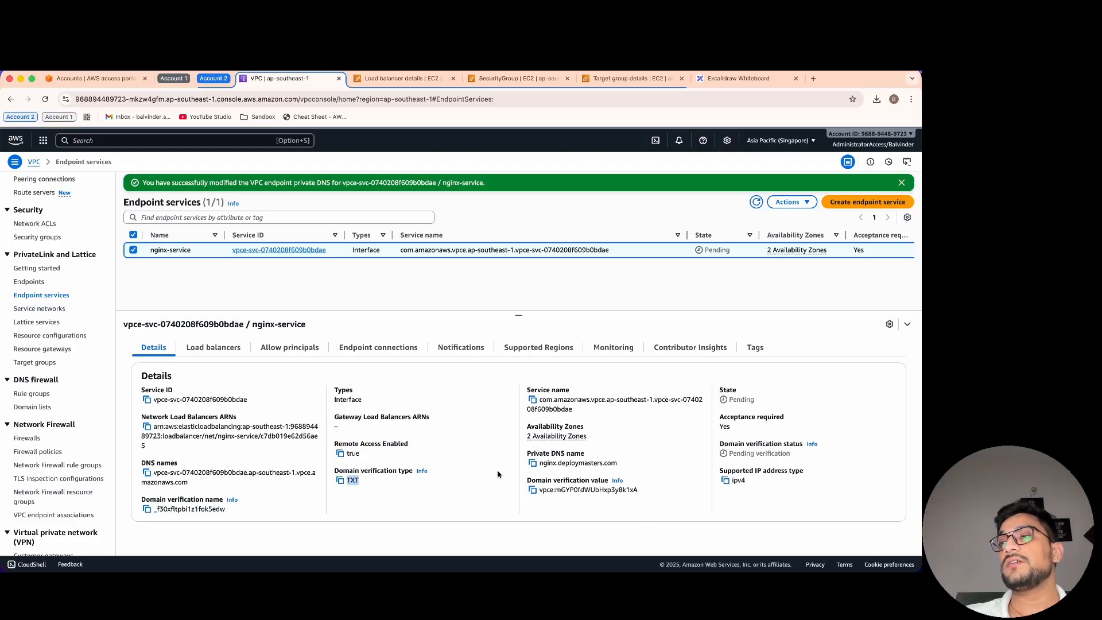
pyautogui.doubleClick(592, 489)
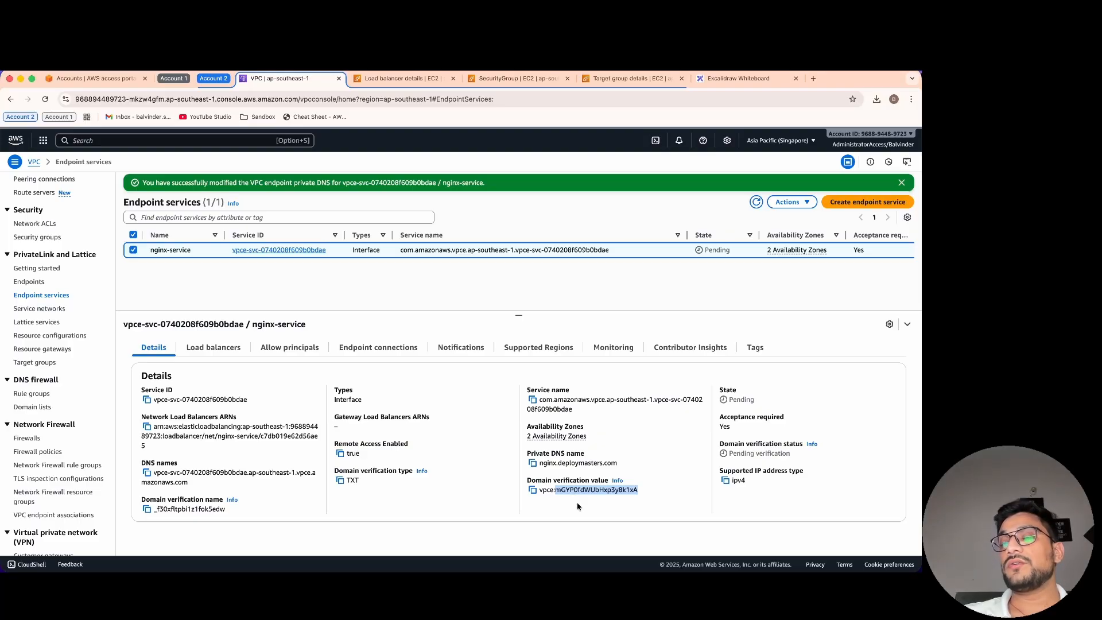
pyautogui.doubleClick(756, 454)
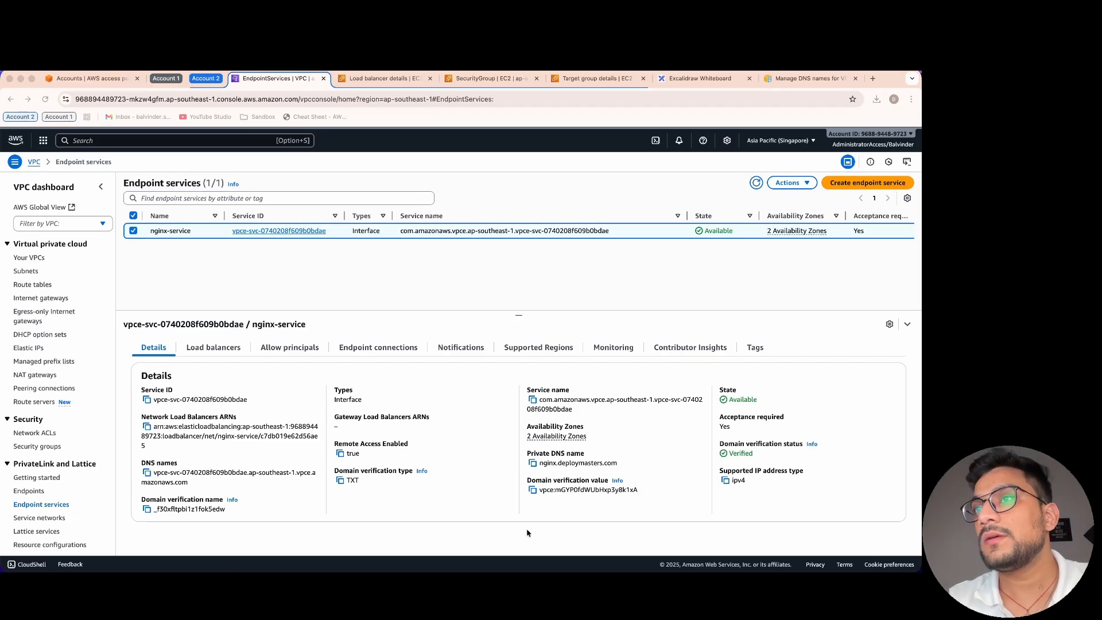
# Recheck nginx-service's domain verification status, and highlight the domain part of its private DNS name and the TXT verification type.
pyautogui.doubleClick(746, 453)
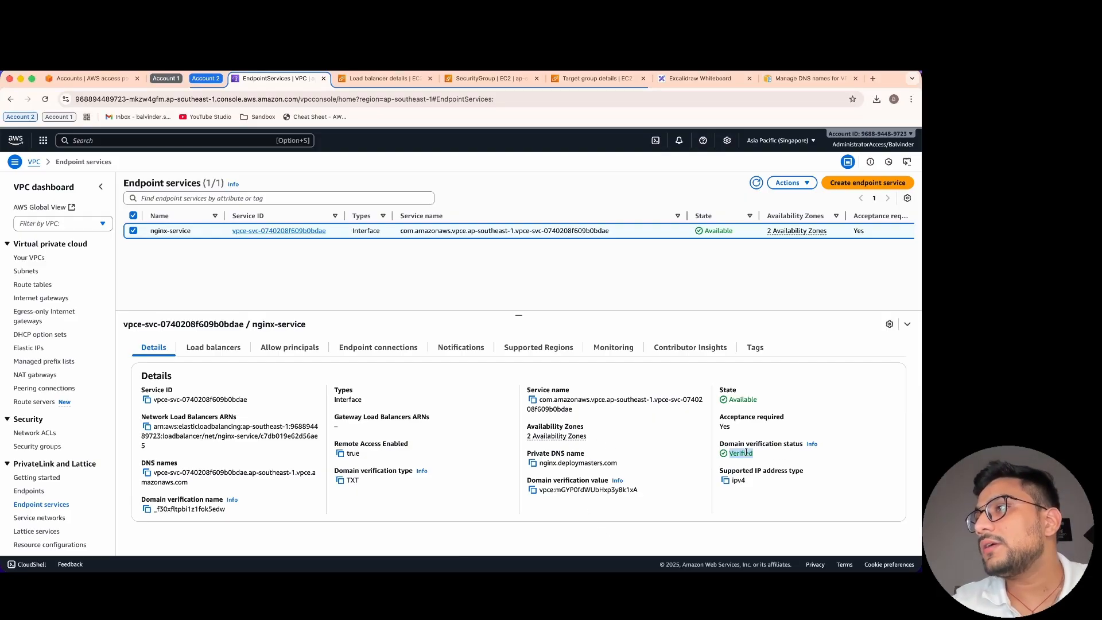
pyautogui.moveTo(732, 445); pyautogui.dragTo(789, 444)
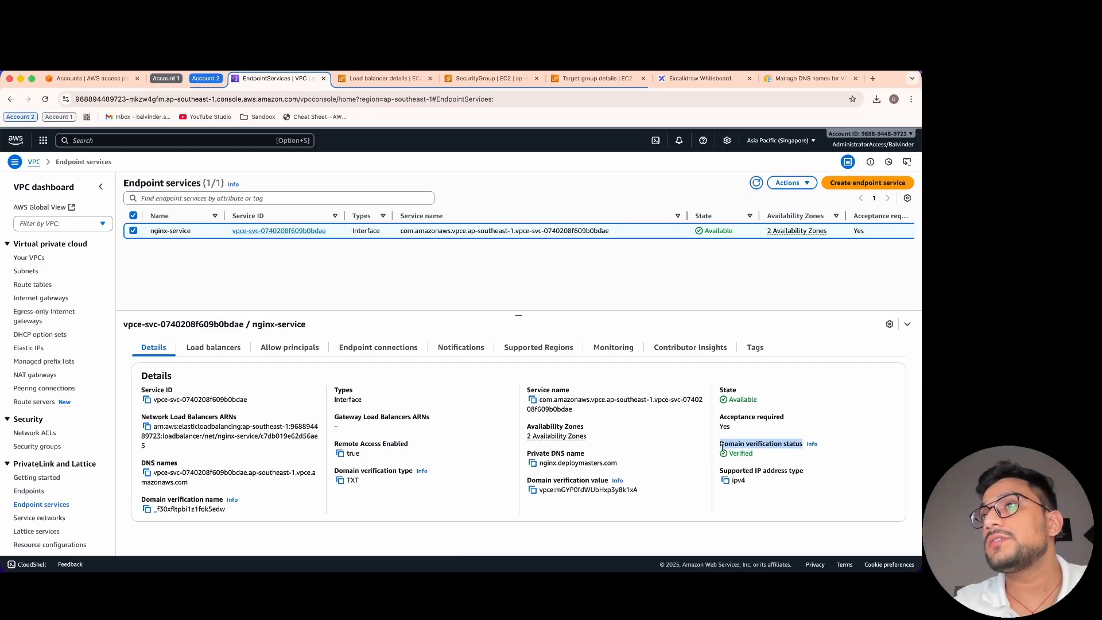
pyautogui.doubleClick(742, 454)
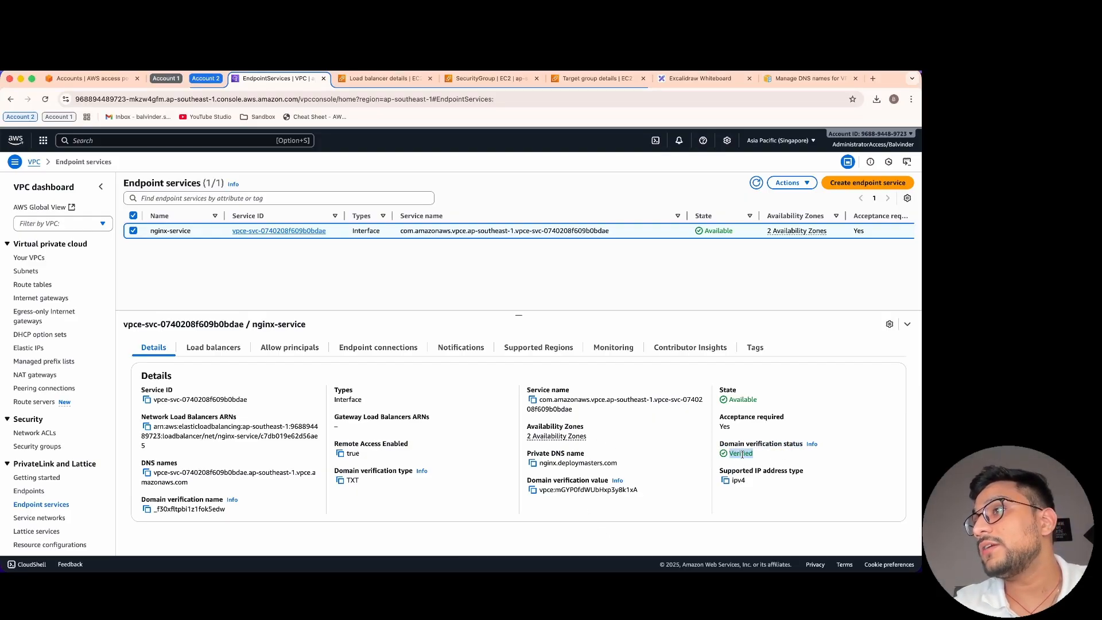
pyautogui.doubleClick(579, 464)
pyautogui.moveTo(579, 464); pyautogui.dragTo(608, 463)
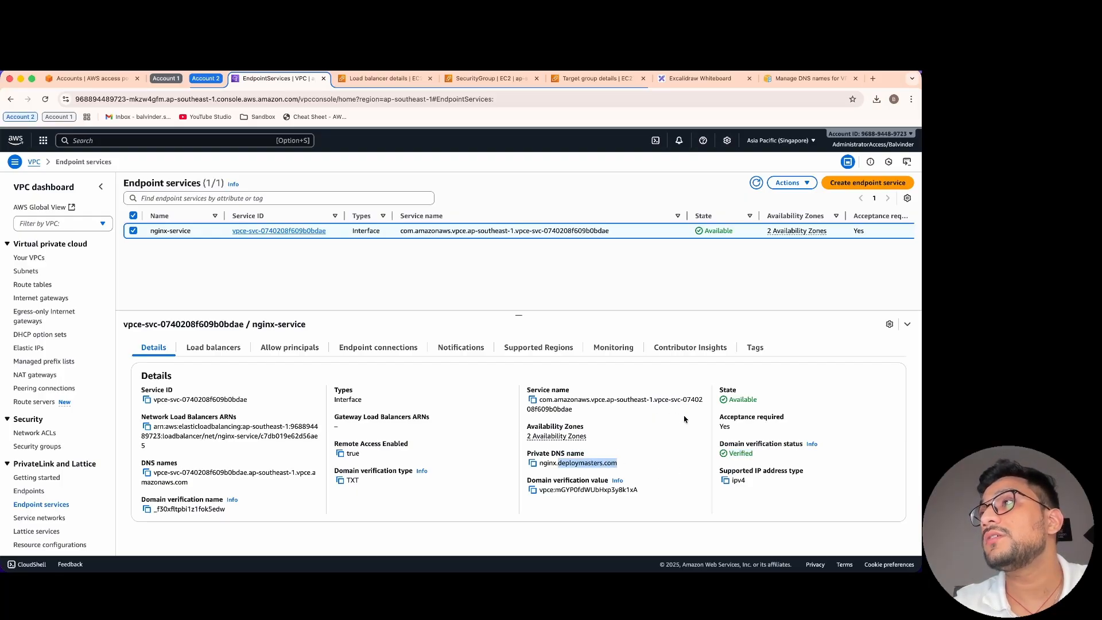
pyautogui.doubleClick(353, 481)
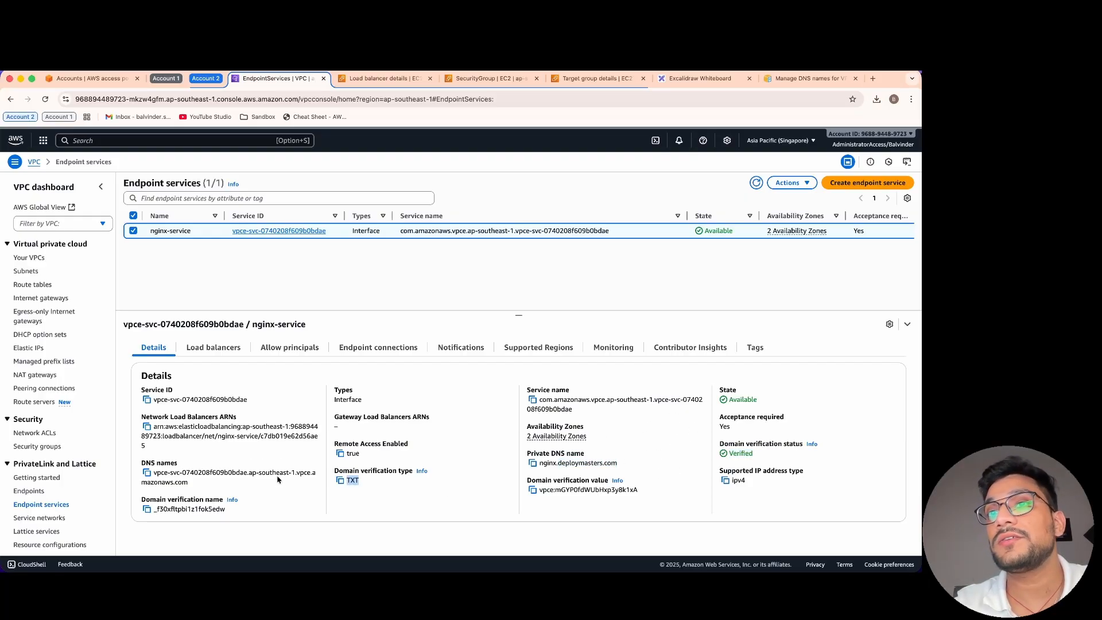
pyautogui.click(759, 454)
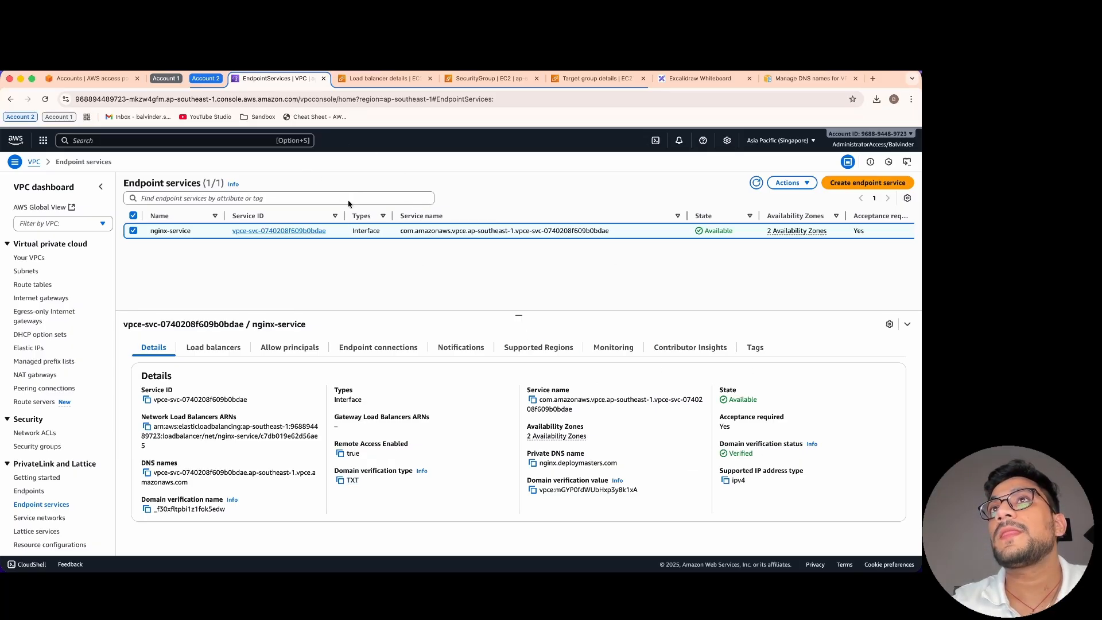
# Run curl nginx.deploymasters.com in Account 1's Mumbai CloudShell VPC environment and highlight the response line.
pyautogui.click(164, 78)
pyautogui.click(246, 78)
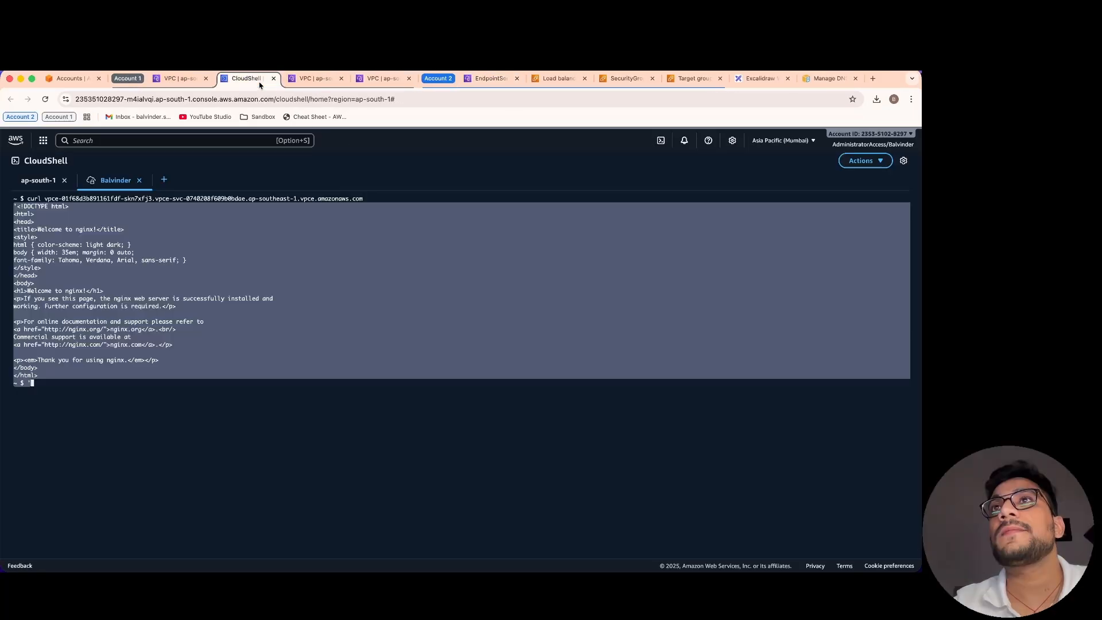
pyautogui.click(230, 306)
pyautogui.write('cu')
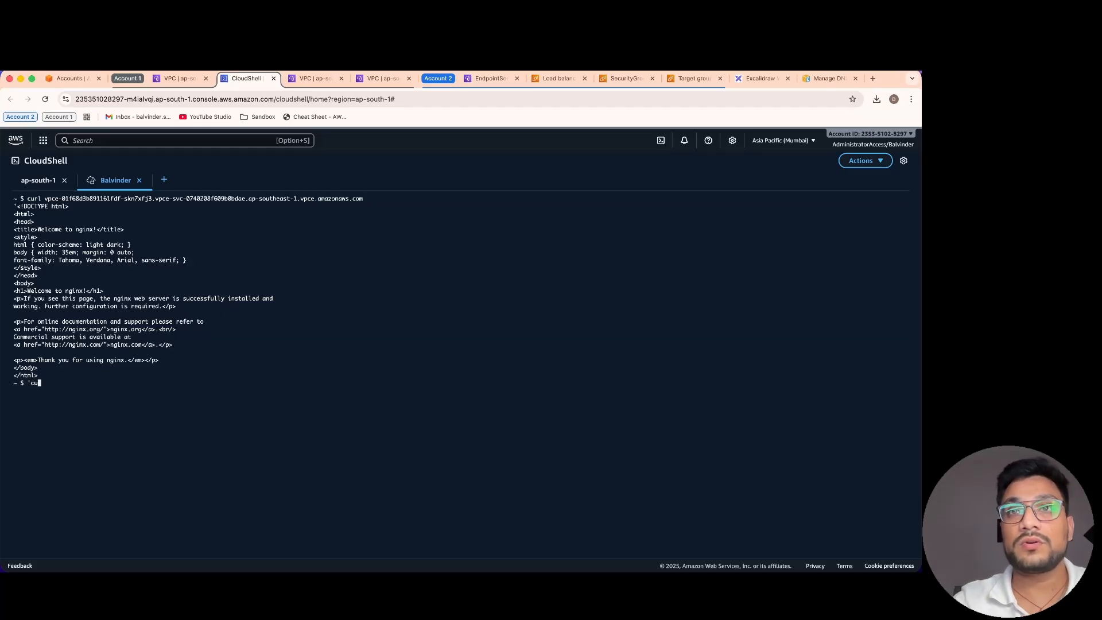
pyautogui.write('rl ngi')
pyautogui.press('BackSpace')
pyautogui.press('BackSpace')
pyautogui.press('BackSpace')
pyautogui.press('BackSpace')
pyautogui.press('BackSpace')
pyautogui.press('BackSpace')
pyautogui.press('BackSpace')
pyautogui.press('BackSpace')
pyautogui.press('BackSpace')
pyautogui.write('curl n')
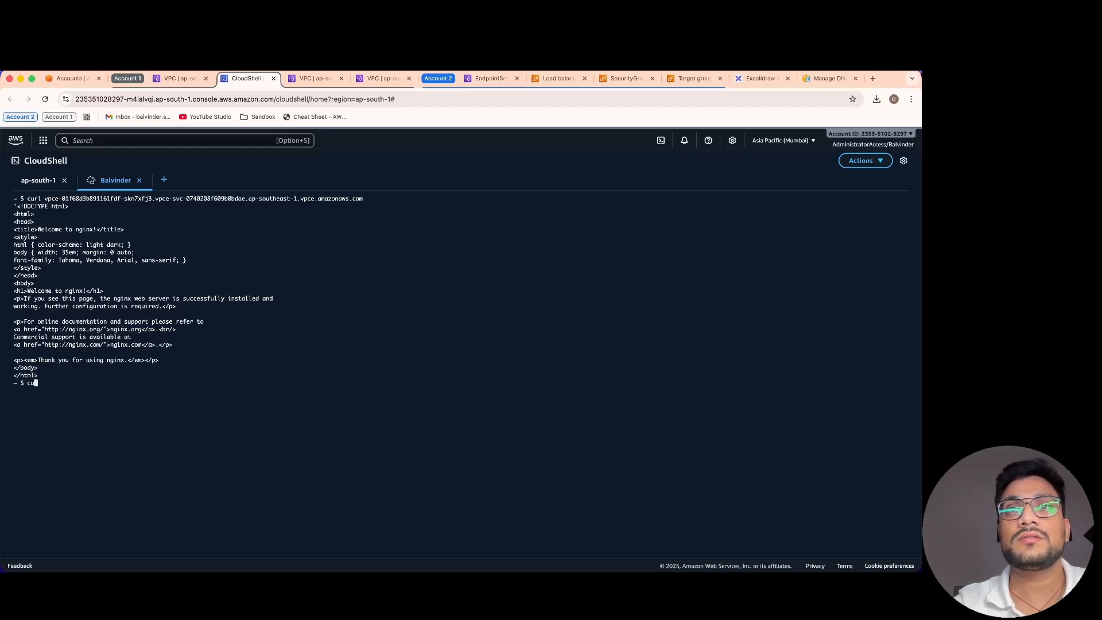
pyautogui.write('ginx.deploymasters.com')
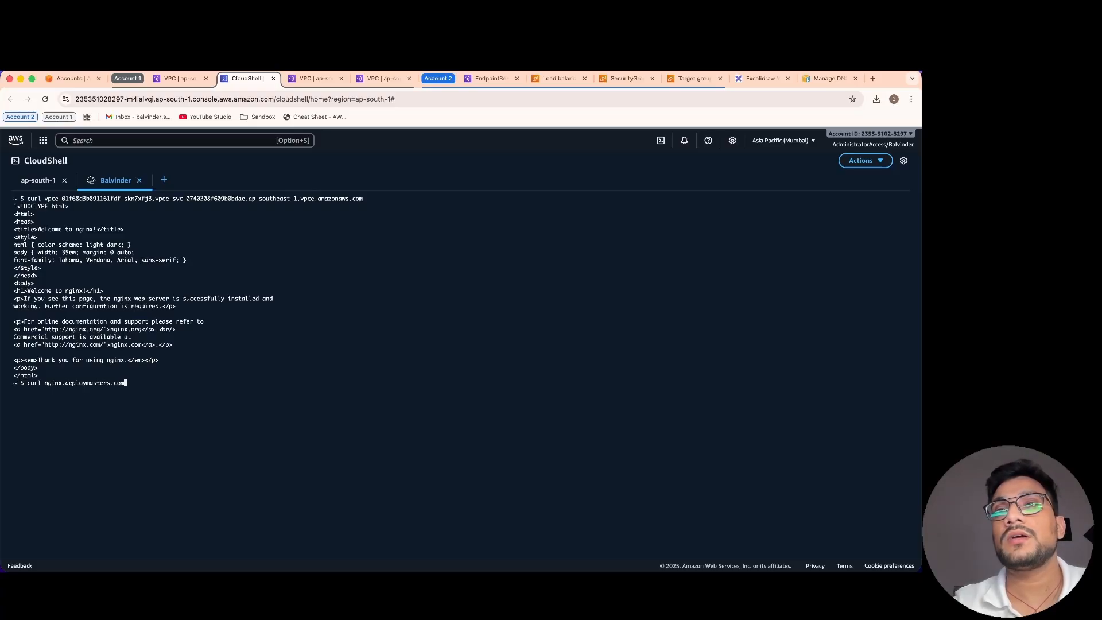
pyautogui.press('Return')
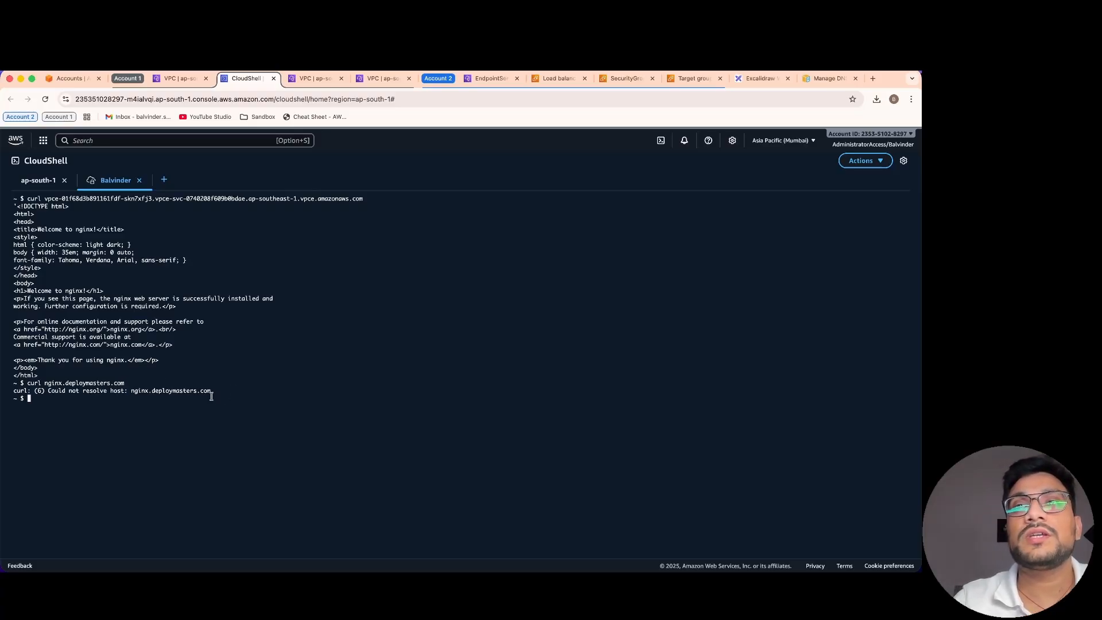
pyautogui.tripleClick(162, 393)
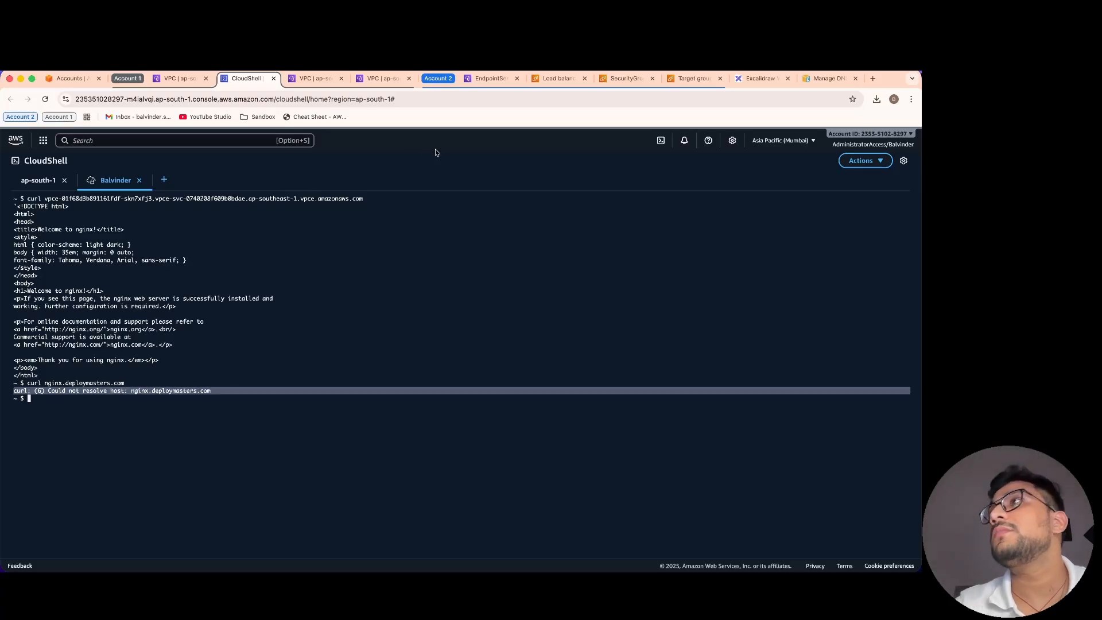
# Return to the Excalidraw whiteboard and shrink the nginx.deploymaster.com text to fit inside the VPC Endpoint Service box.
pyautogui.click(752, 81)
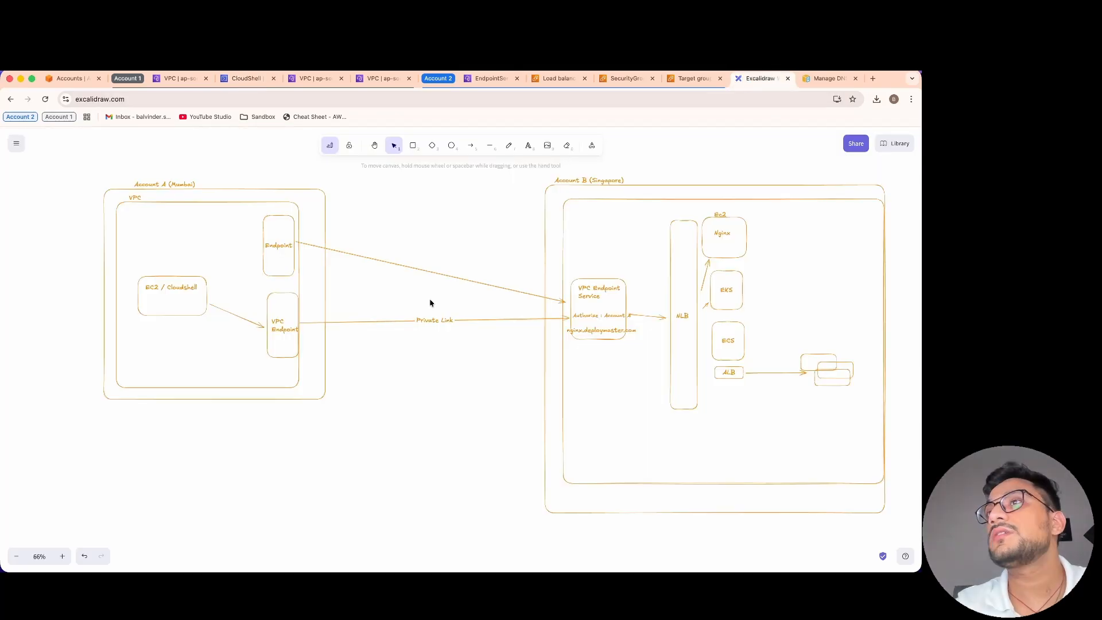
pyautogui.click(591, 332)
pyautogui.moveTo(636, 334); pyautogui.dragTo(608, 325)
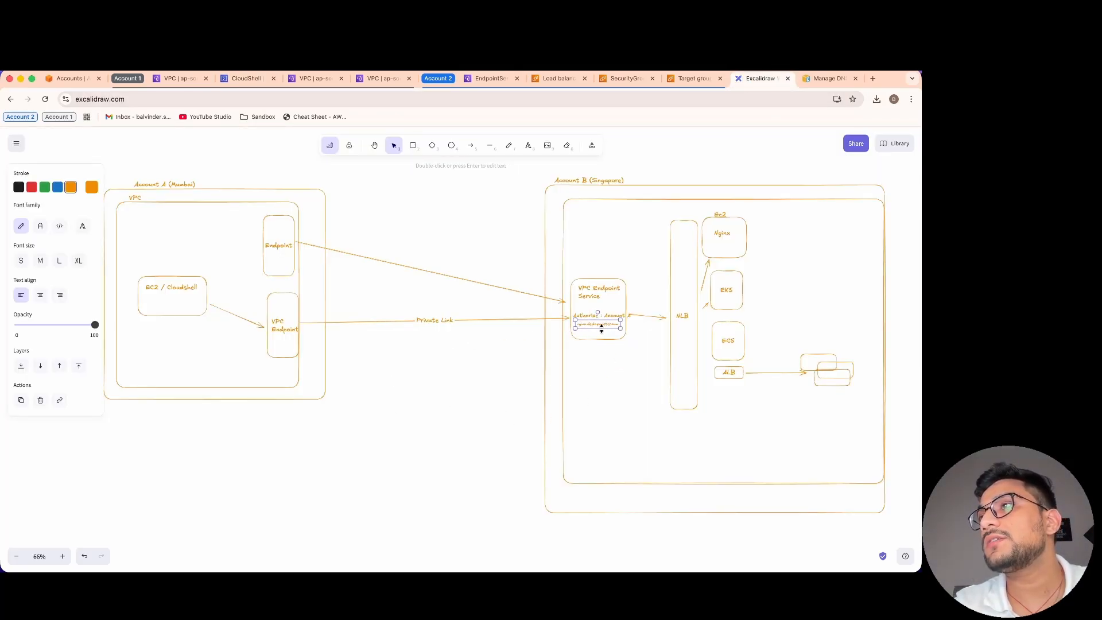
# Add the text "Private DNS Enabled" beneath nginx.deploymaster.com in the whiteboard's VPC Endpoint Service box.
pyautogui.click(611, 340)
pyautogui.scroll(10, 600, 342)
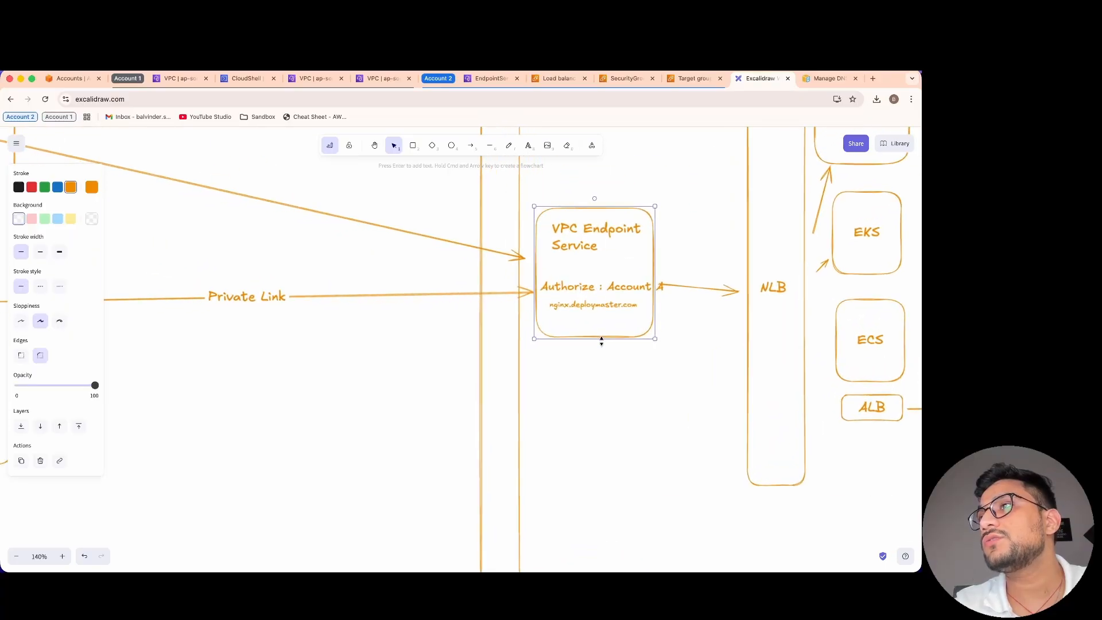
pyautogui.doubleClick(518, 298)
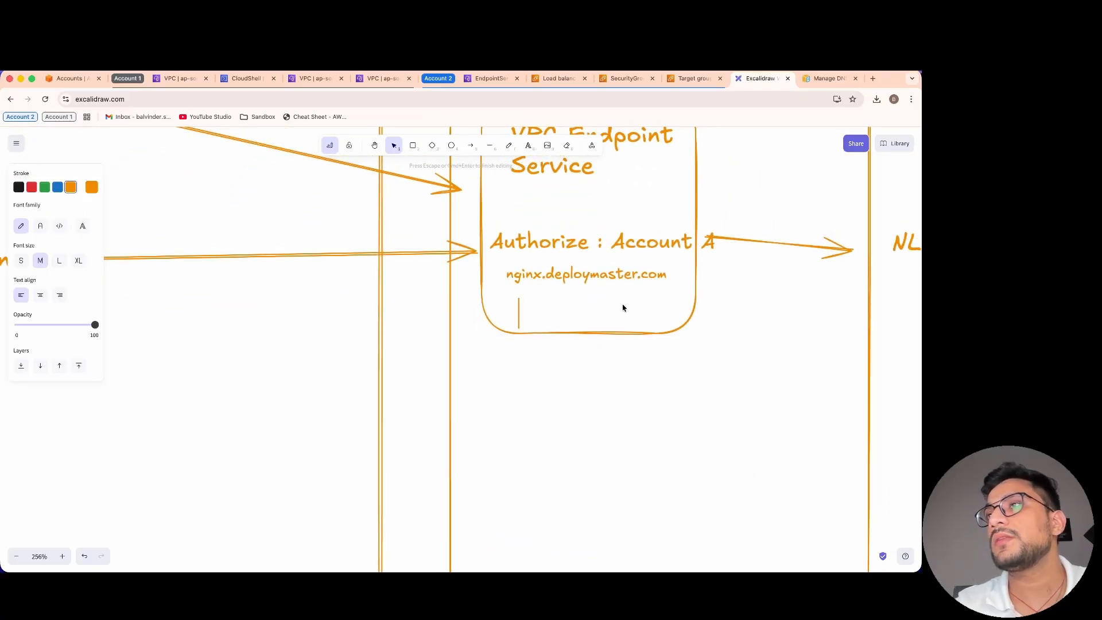
pyautogui.write('Private en')
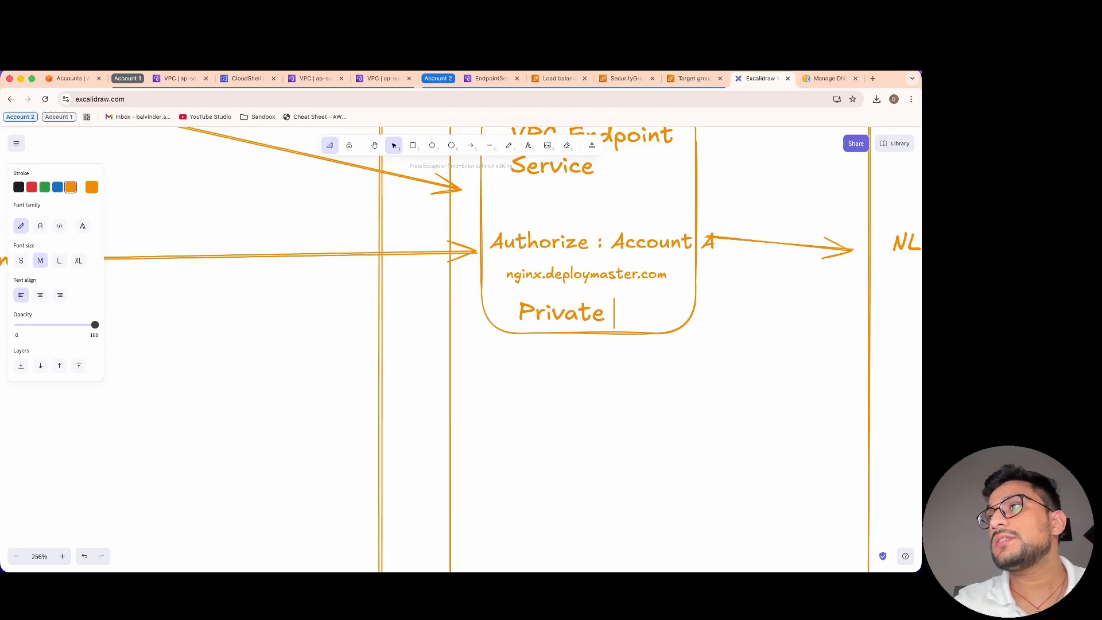
pyautogui.press('BackSpace')
pyautogui.press('BackSpace')
pyautogui.write('DNS En')
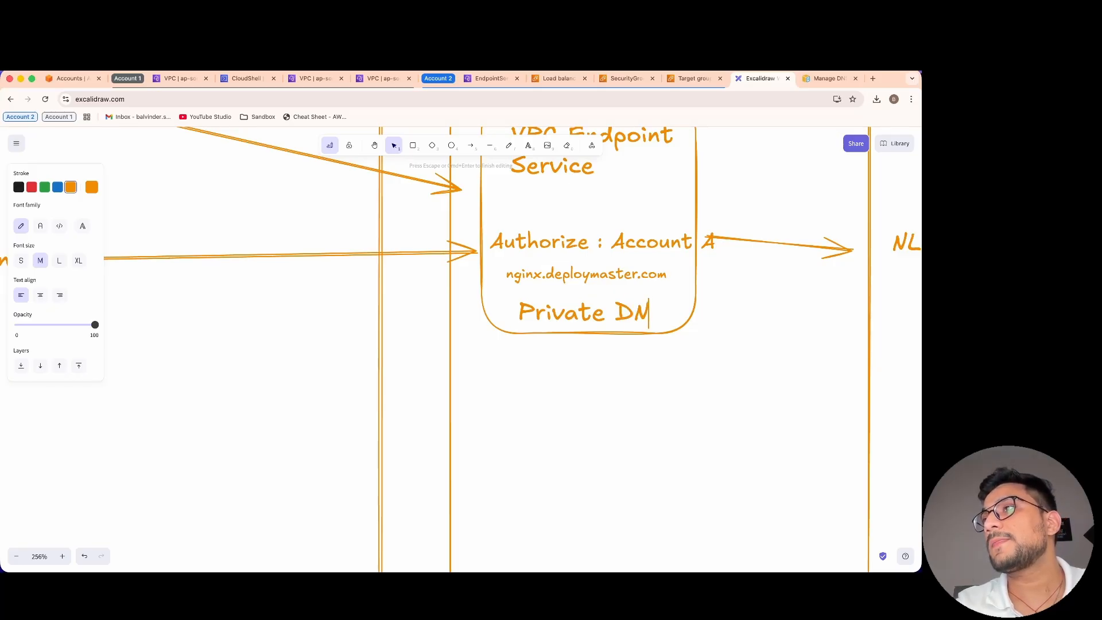
pyautogui.write('abled')
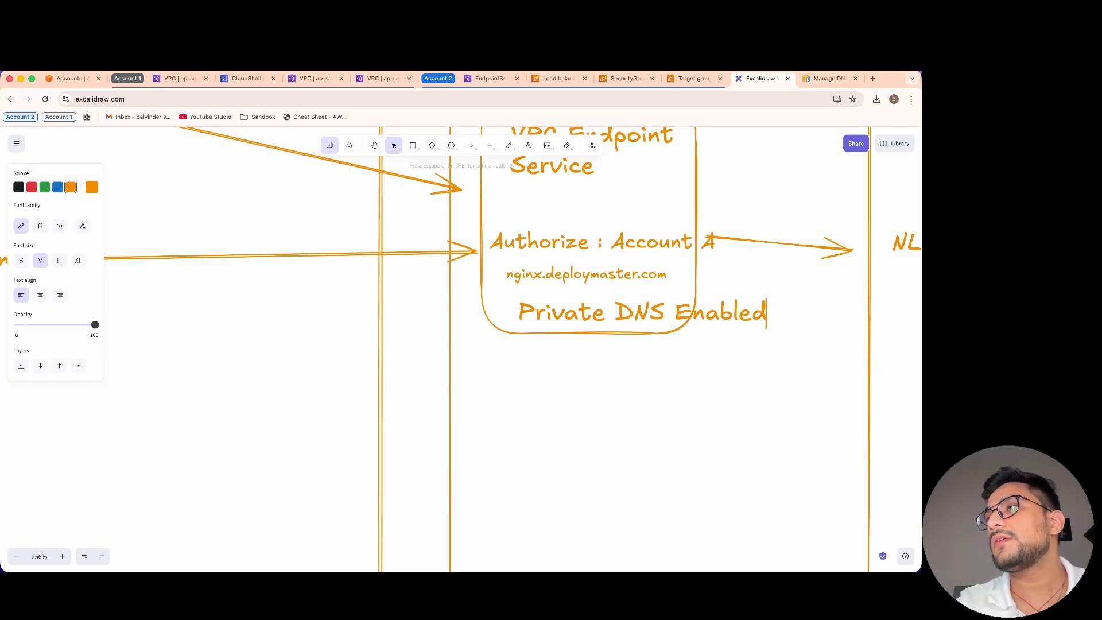
pyautogui.scroll(-10, 609, 307)
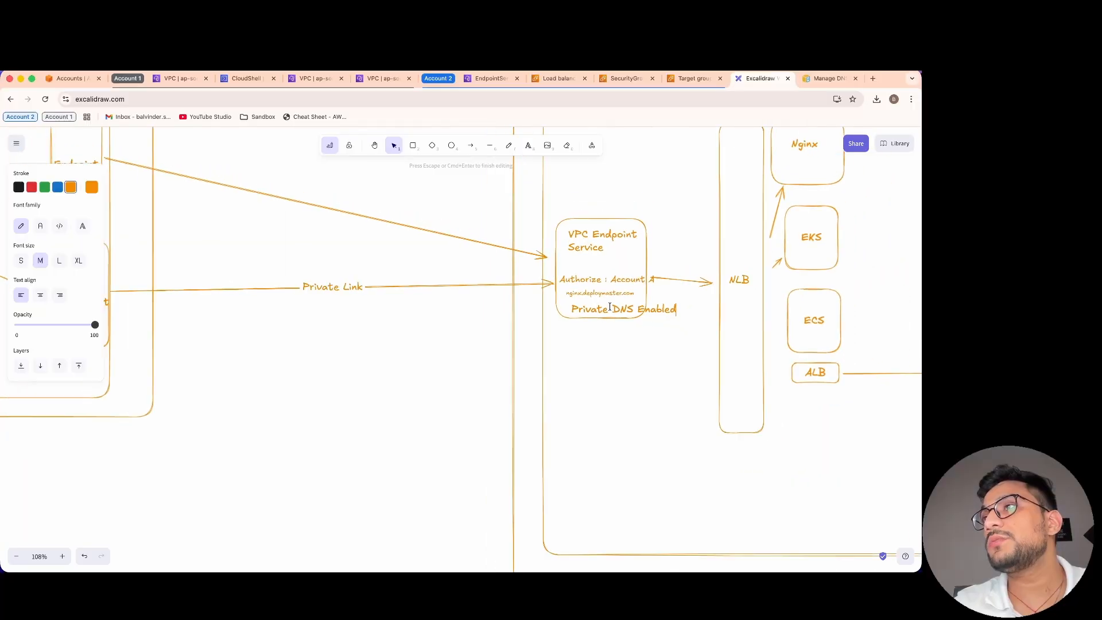
# Add the text "Private DNS" beneath the label of the VPC Endpoint box in Account A (Mumbai).
pyautogui.click(266, 356)
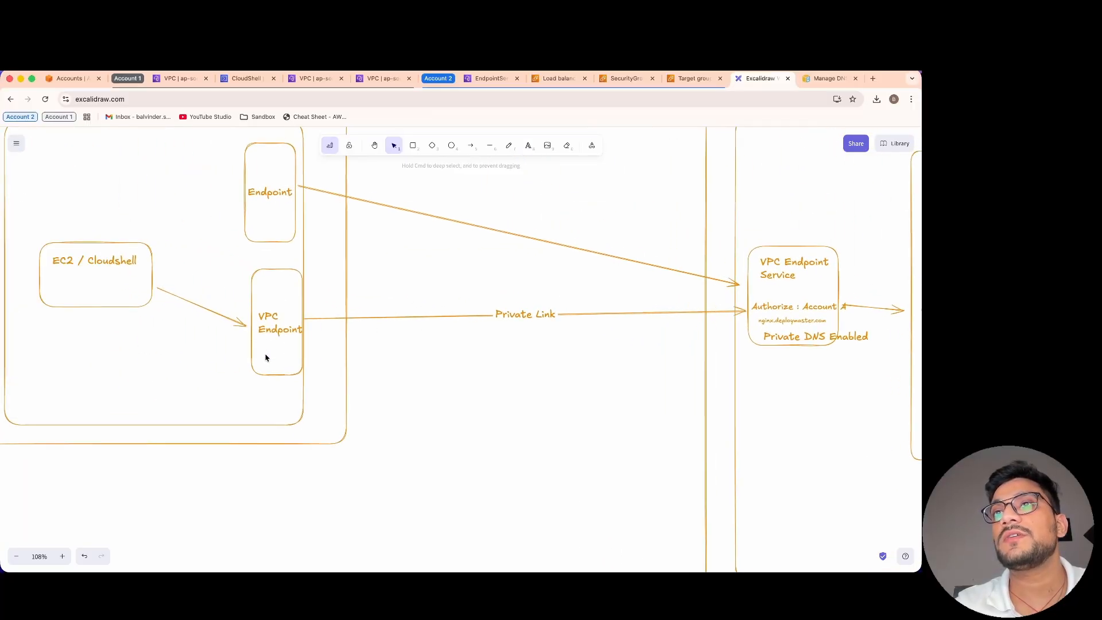
pyautogui.doubleClick(266, 356)
pyautogui.write('Private')
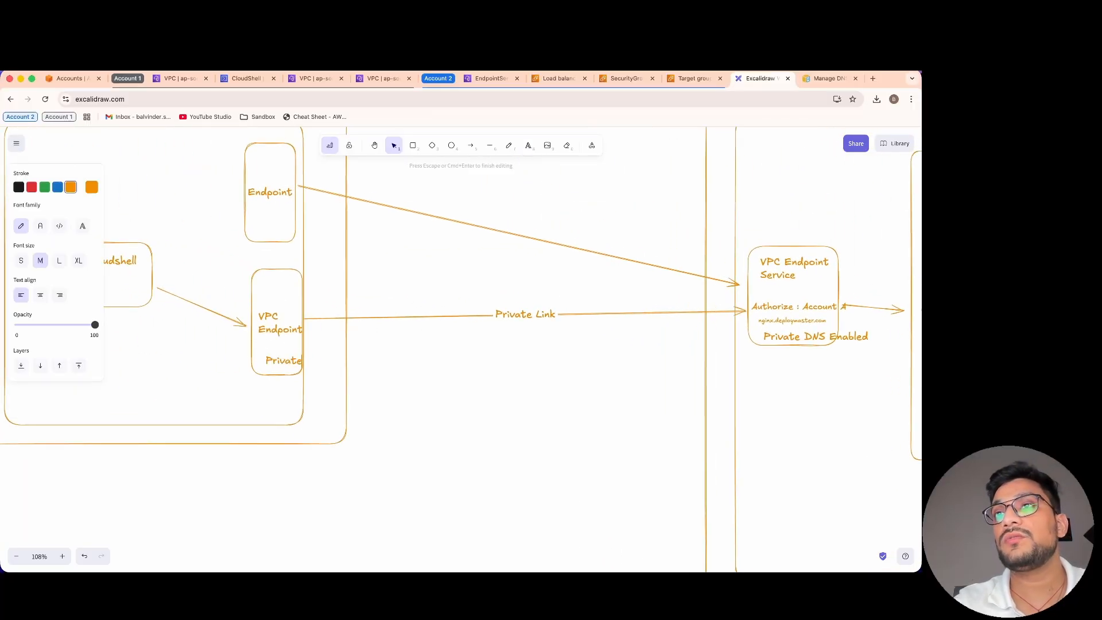
pyautogui.write(' DNS')
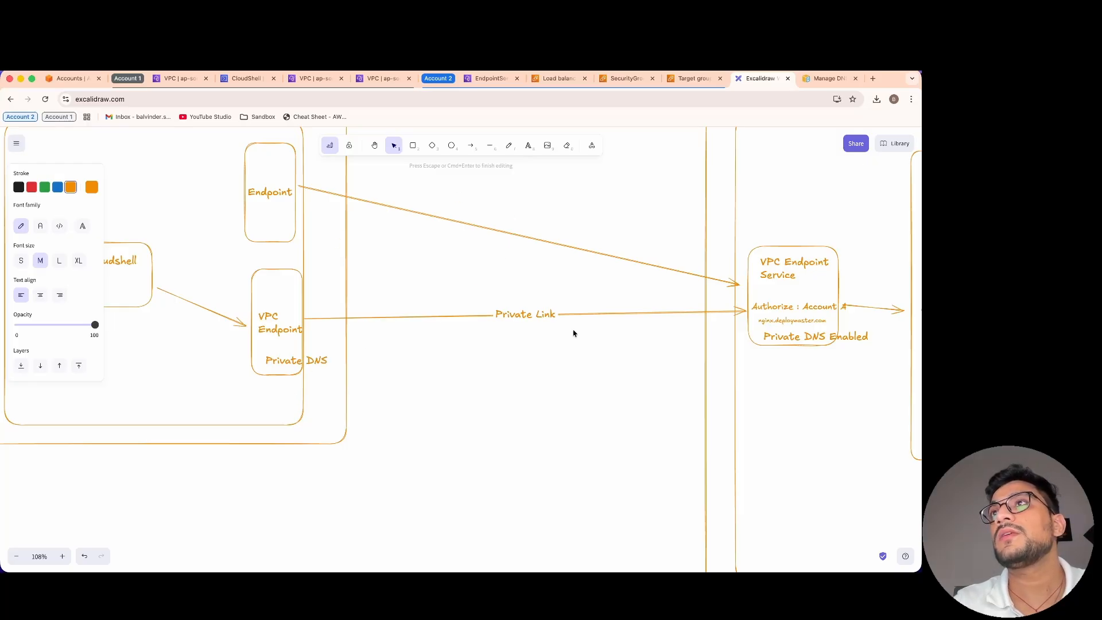
pyautogui.rightClick(333, 410)
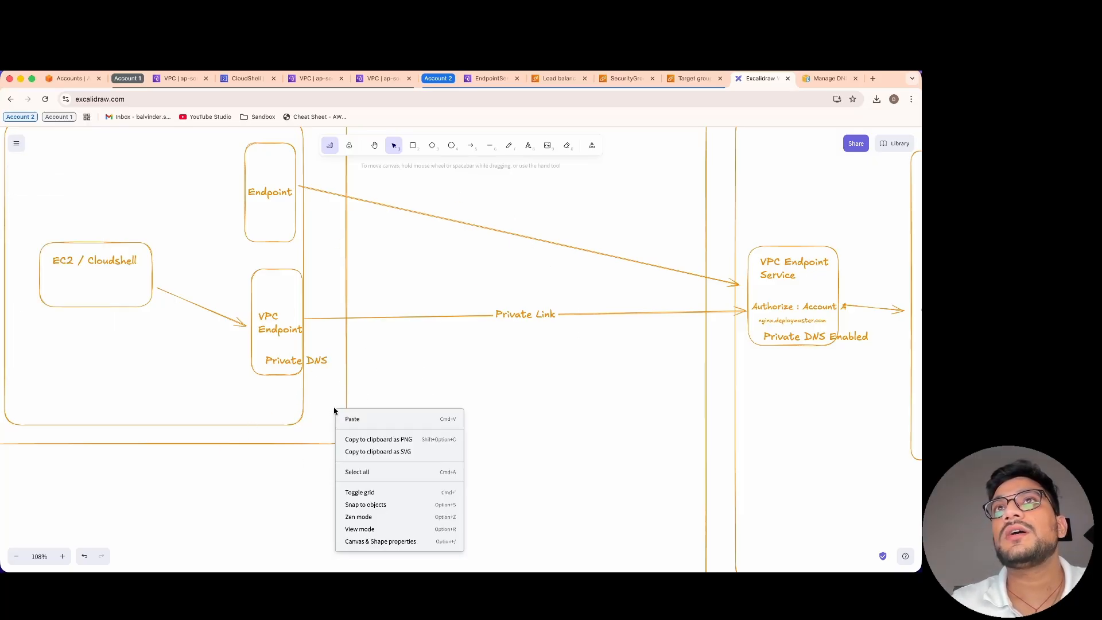
pyautogui.click(432, 365)
# Switch to Account 1's Mumbai endpoints, enable private DNS names for the nginx-service-account-b endpoint and save the change.
pyautogui.click(179, 78)
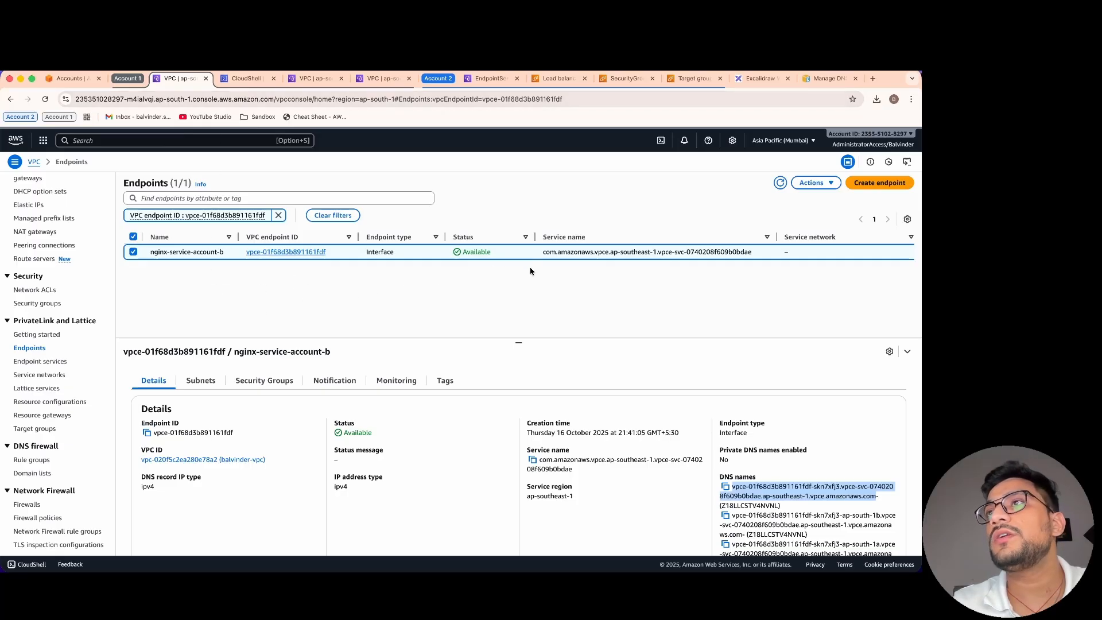
pyautogui.doubleClick(476, 251)
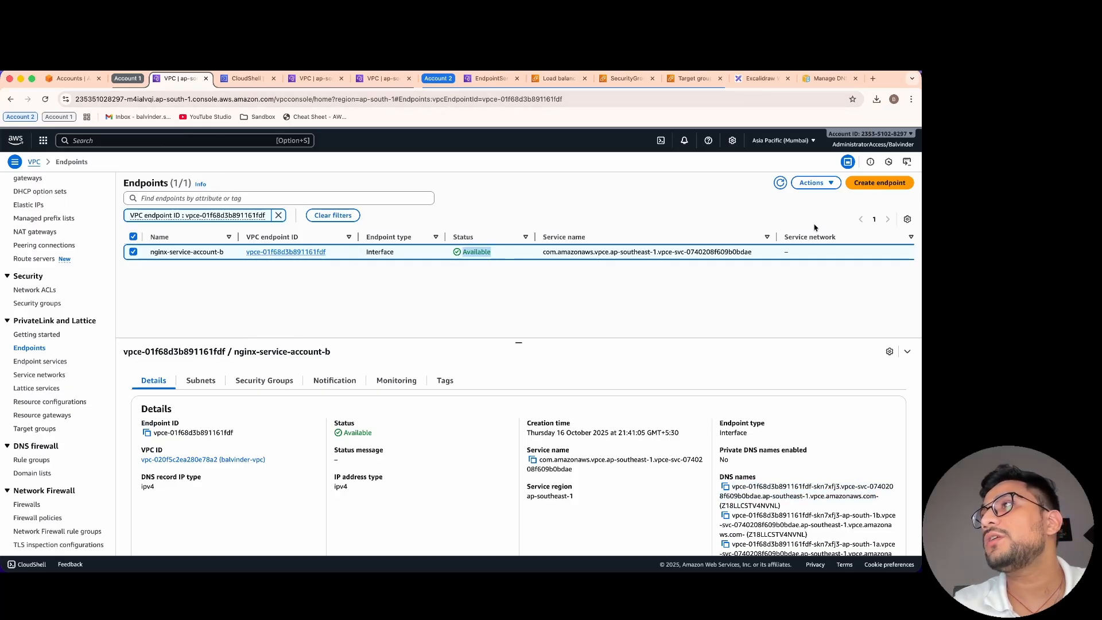
pyautogui.click(812, 182)
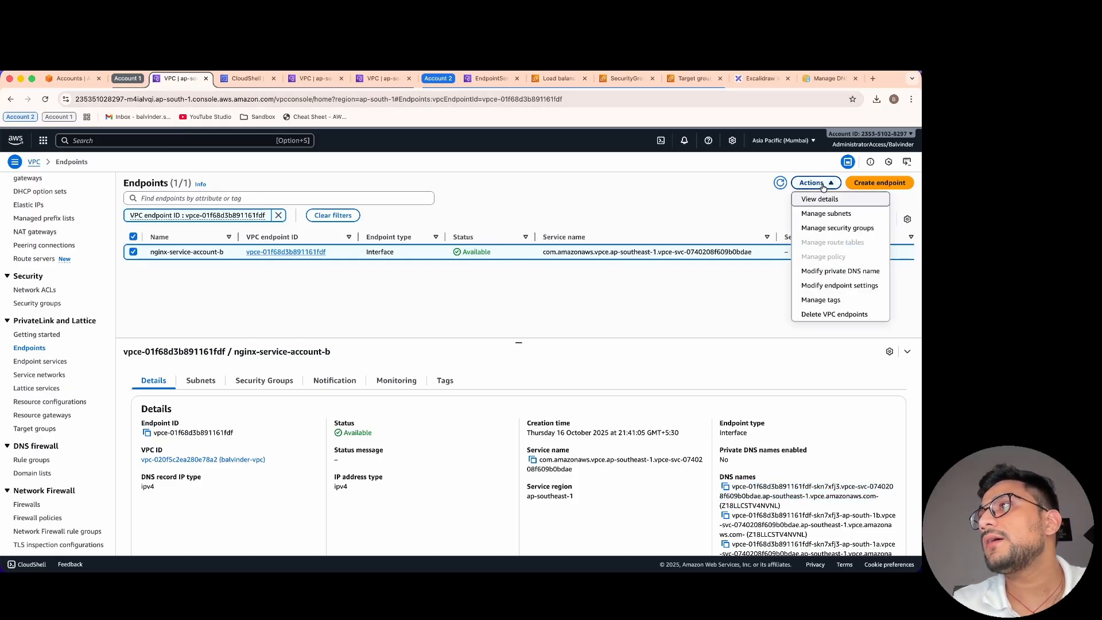
pyautogui.click(832, 271)
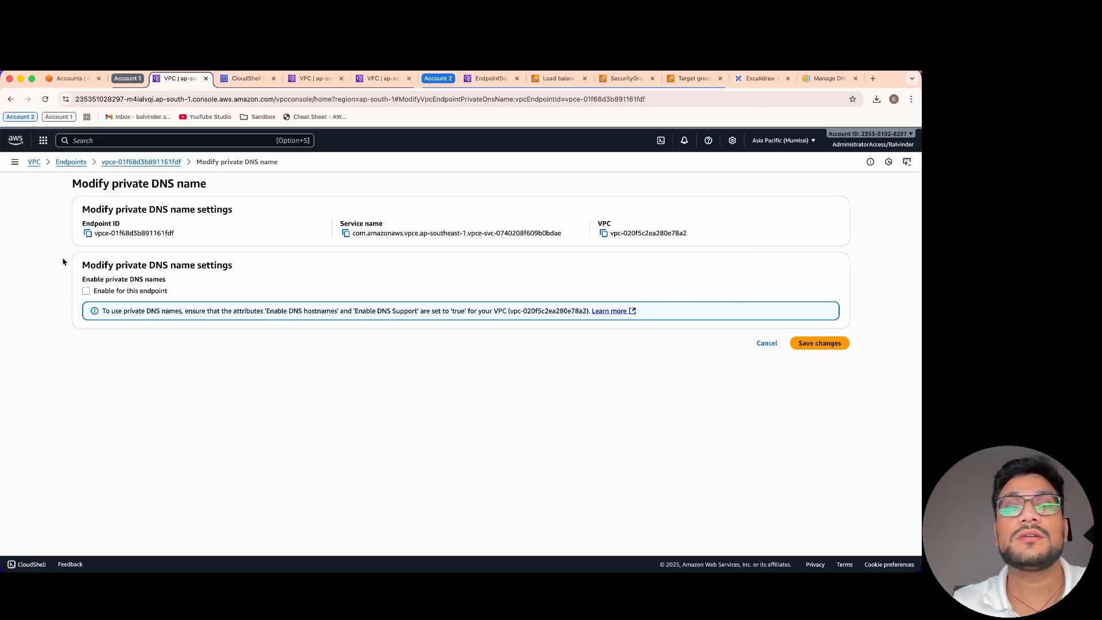
pyautogui.click(167, 293)
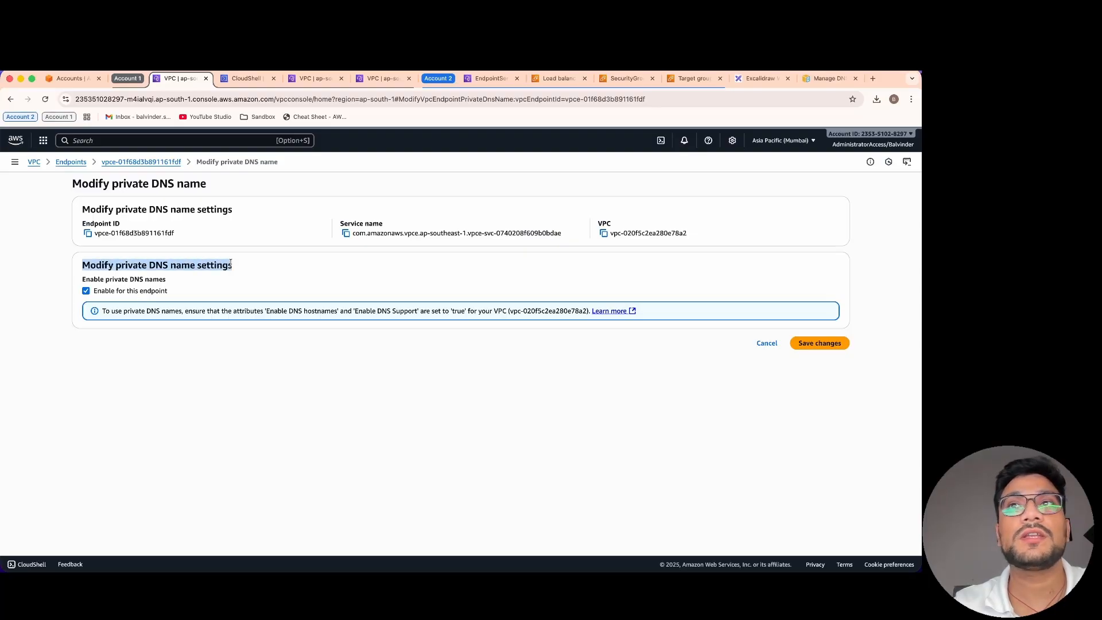
pyautogui.moveTo(231, 262); pyautogui.dragTo(83, 263)
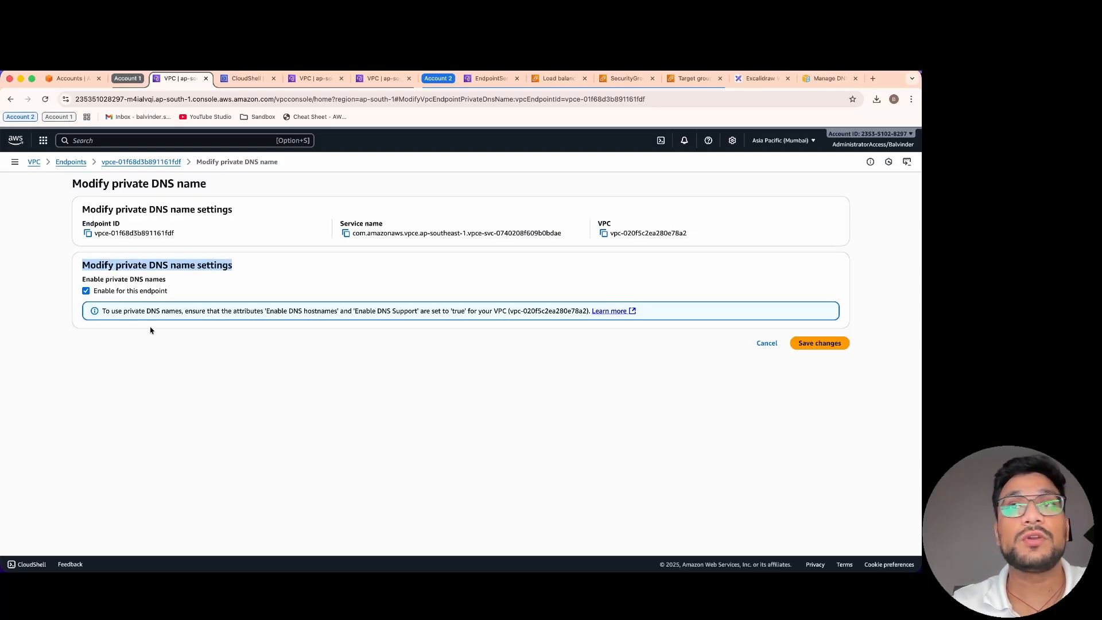
pyautogui.click(360, 396)
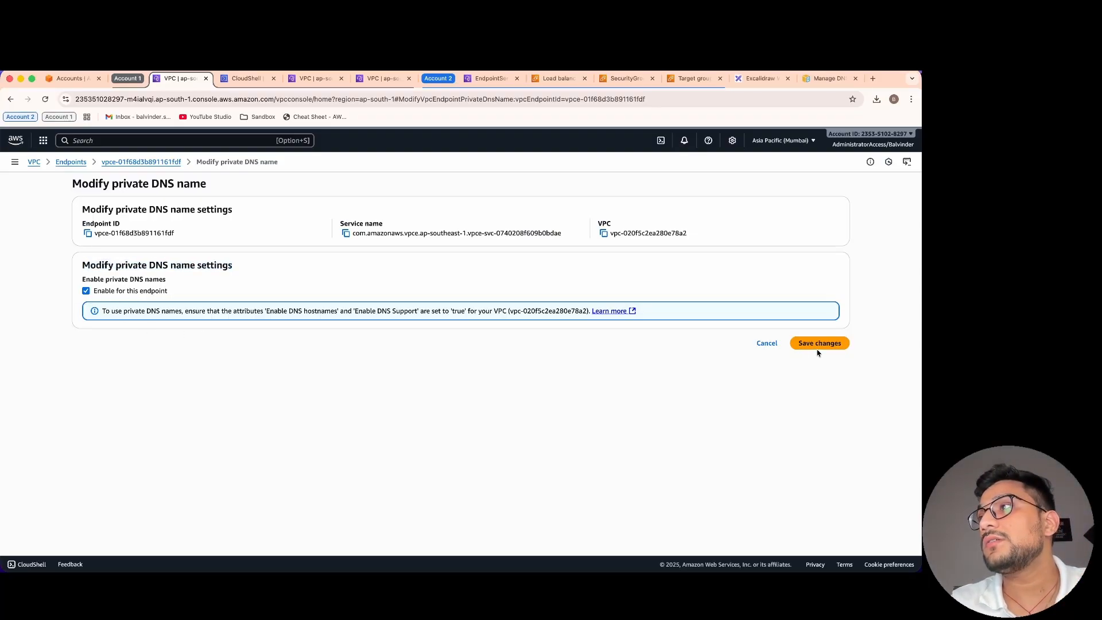
pyautogui.click(819, 351)
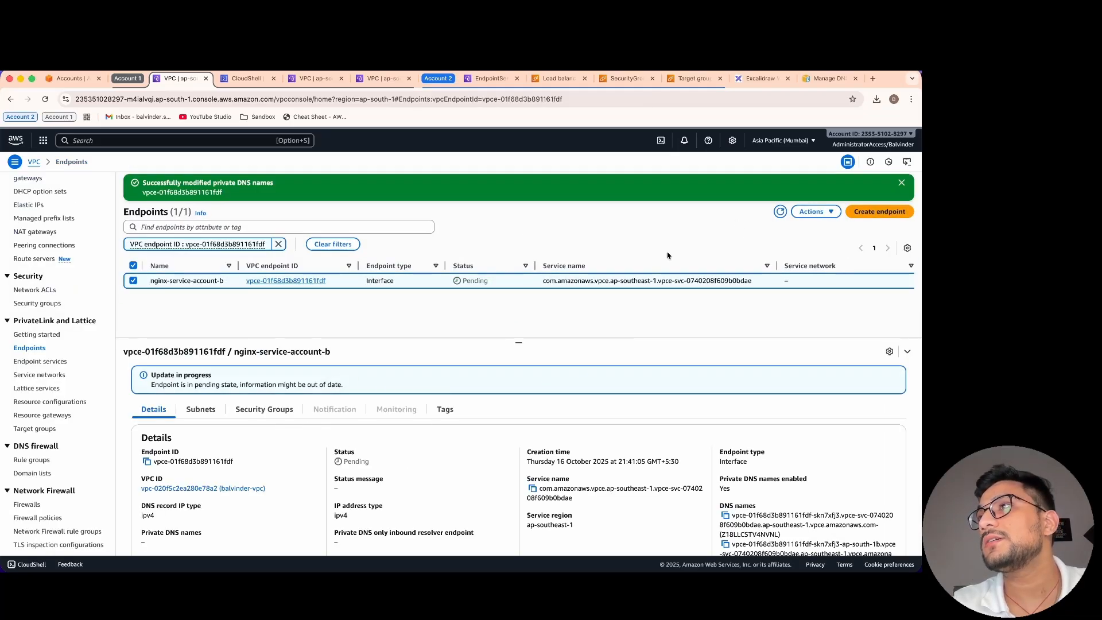
# Refresh the nginx-service-account-b endpoint and highlight its status, the private DNS names enabled setting and the Endpoints heading.
pyautogui.click(776, 211)
pyautogui.doubleClick(469, 282)
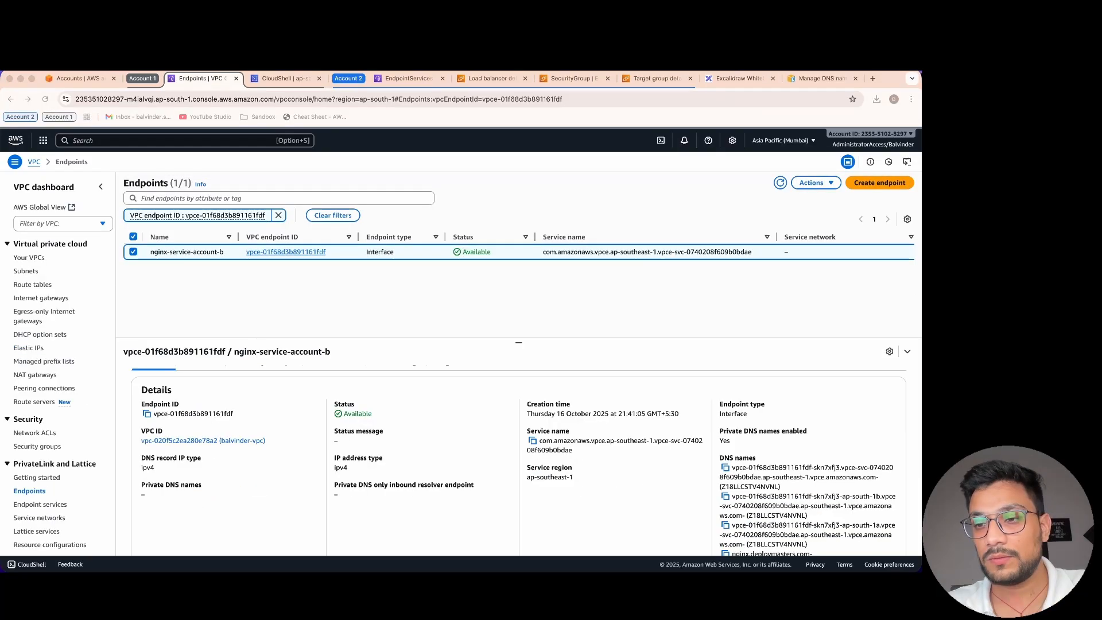
pyautogui.doubleClick(478, 251)
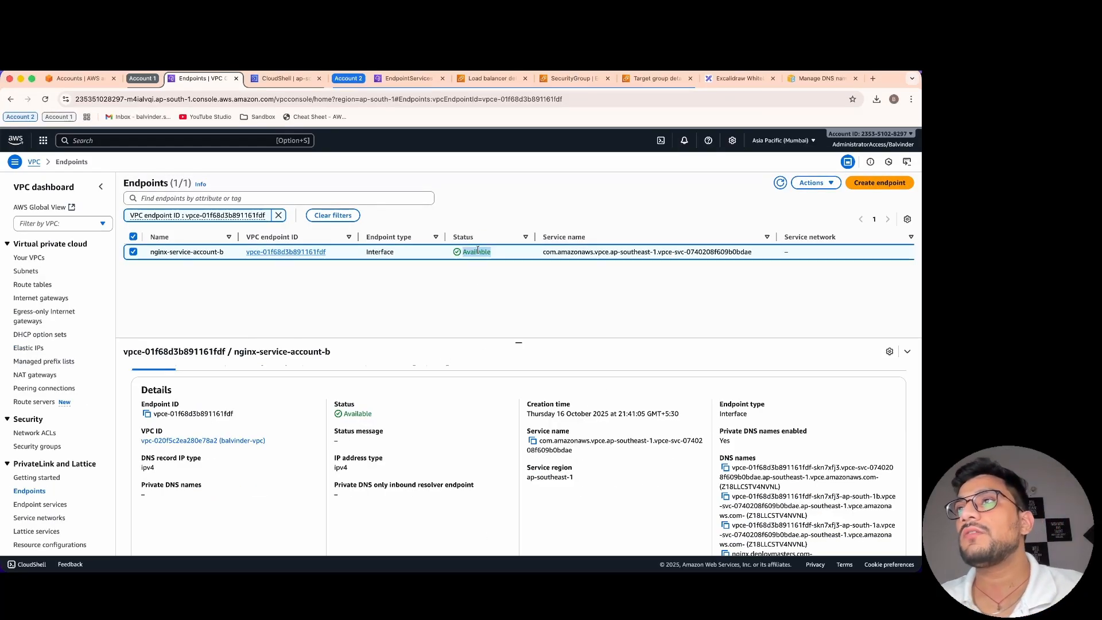
pyautogui.doubleClick(731, 431)
pyautogui.moveTo(732, 432); pyautogui.dragTo(821, 435)
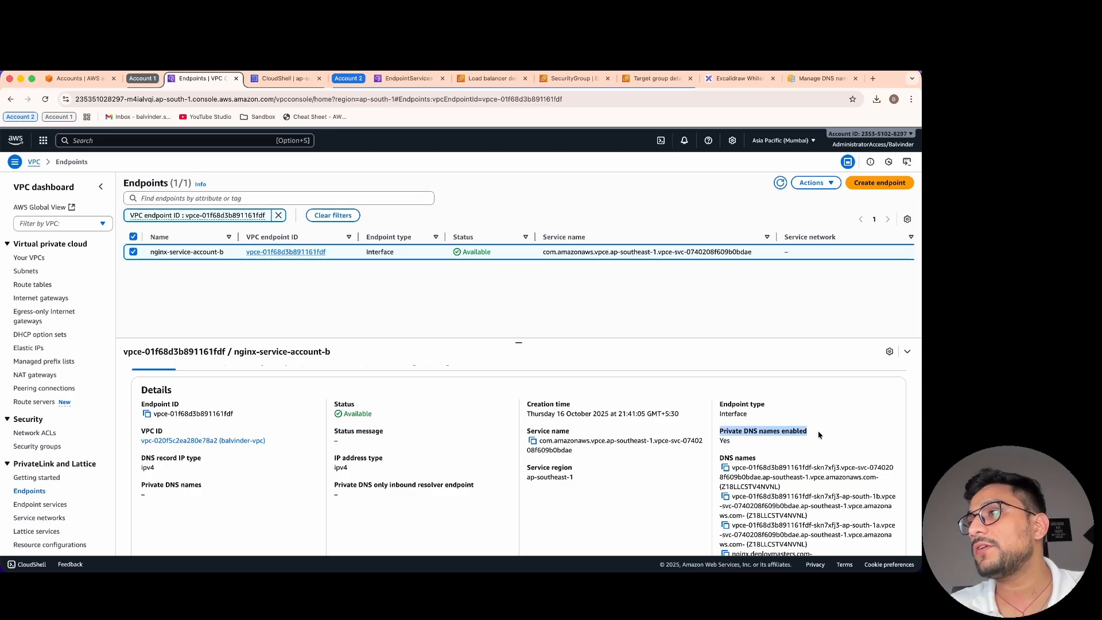
pyautogui.doubleClick(725, 441)
pyautogui.doubleClick(145, 183)
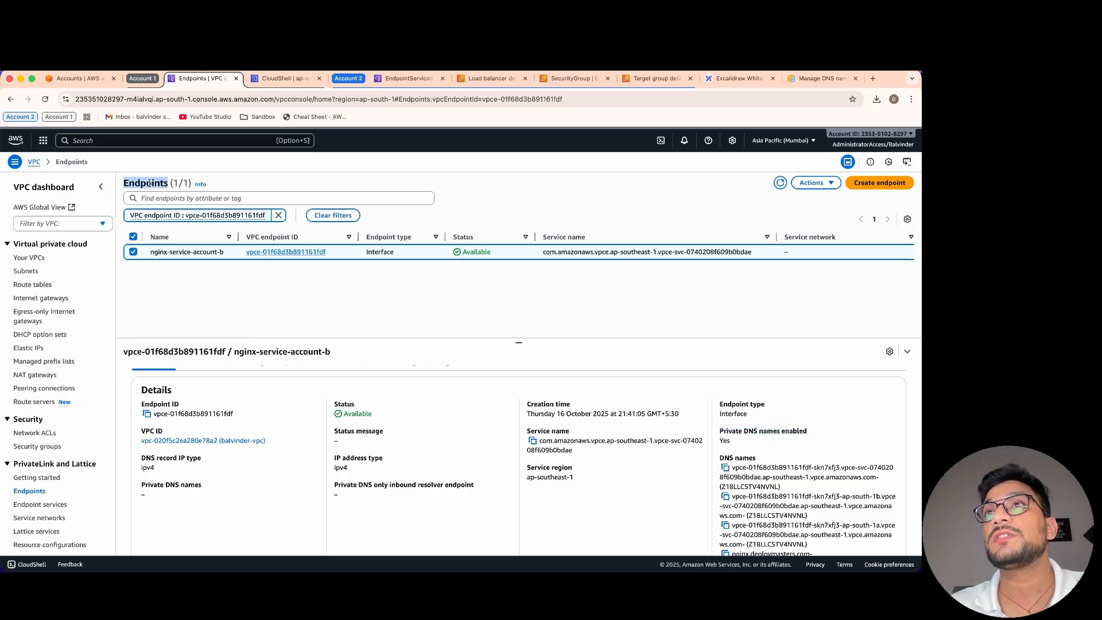
# Review the whole Excalidraw diagram, check nginx-service's details in Account 2, and collapse the Account 2 tab group.
pyautogui.click(742, 81)
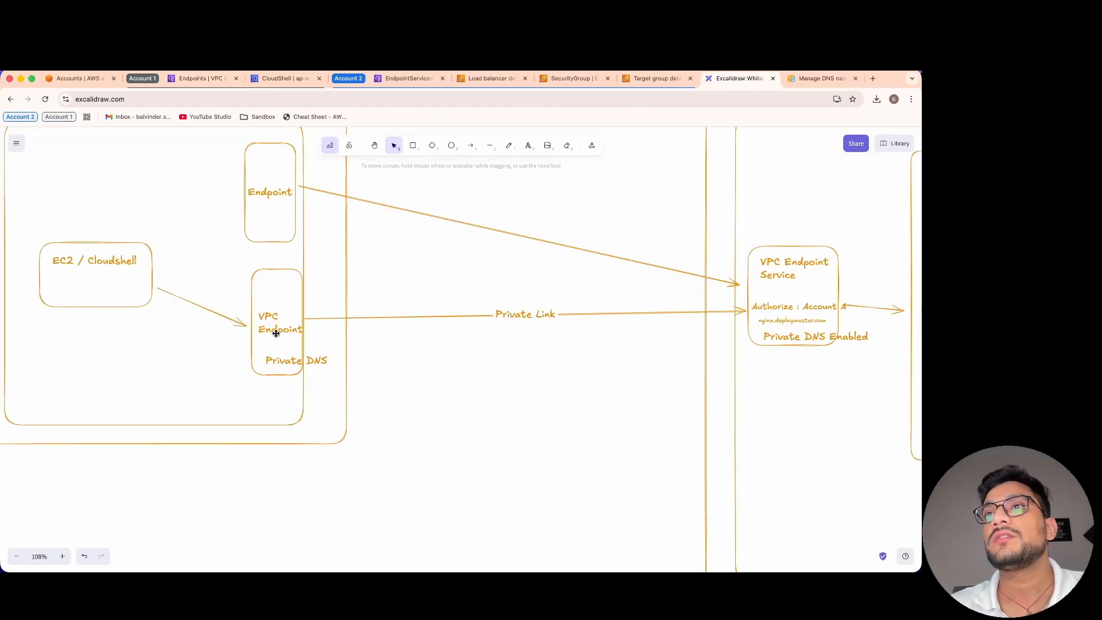
pyautogui.scroll(-6, 280, 338)
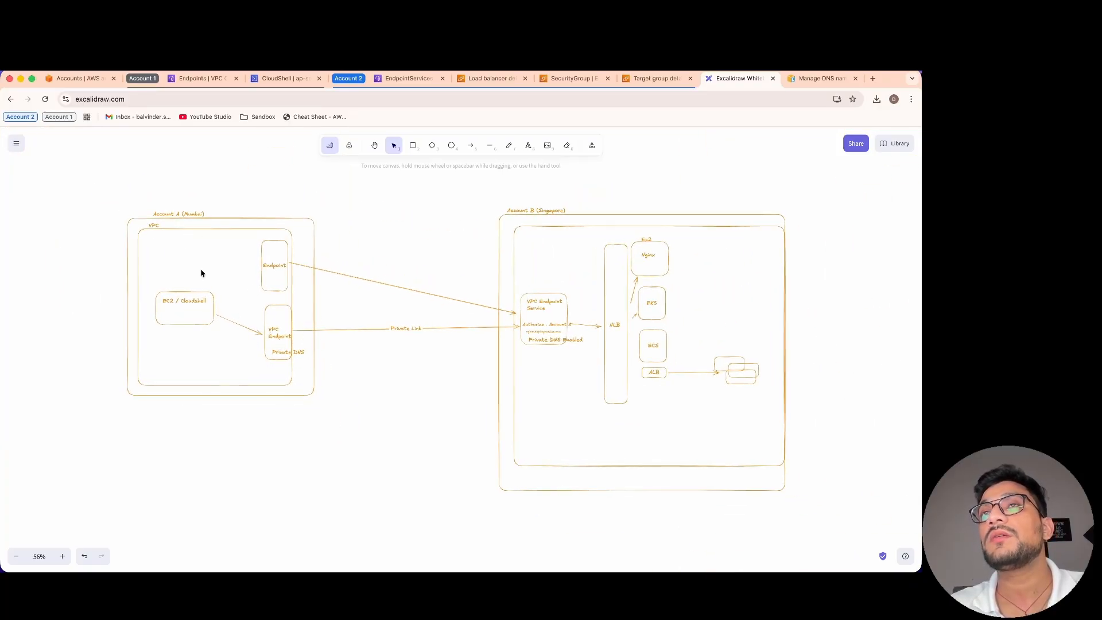
pyautogui.click(402, 79)
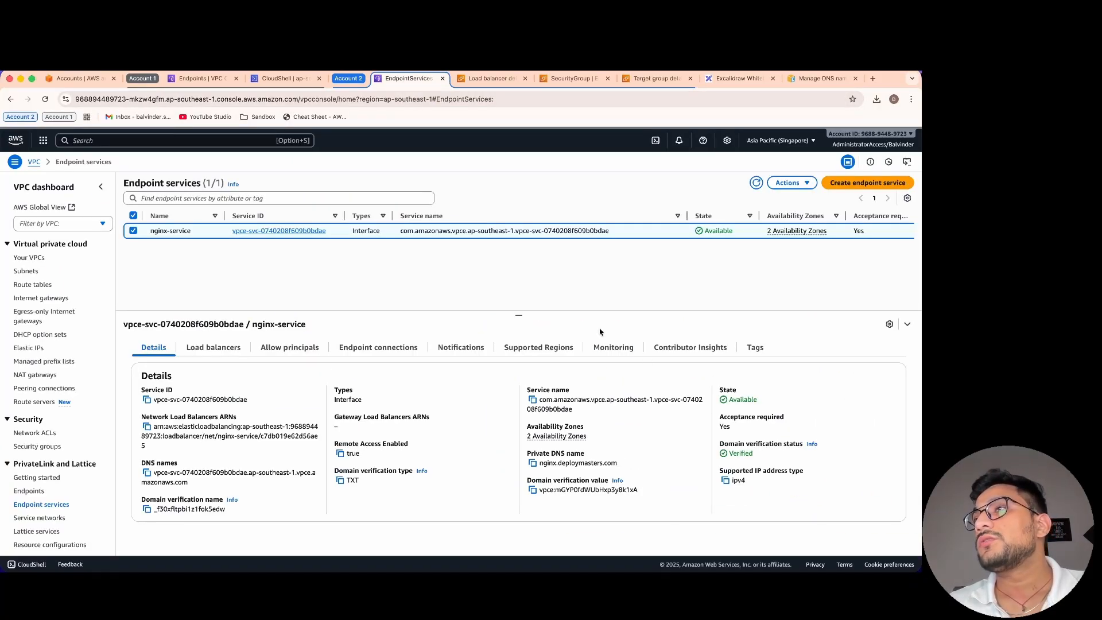
pyautogui.click(343, 79)
# In Account 1's Mumbai CloudShell VPC environment, clear the terminal, highlight the private DNS name and rerun curl nginx.deploymasters.com.
pyautogui.click(325, 79)
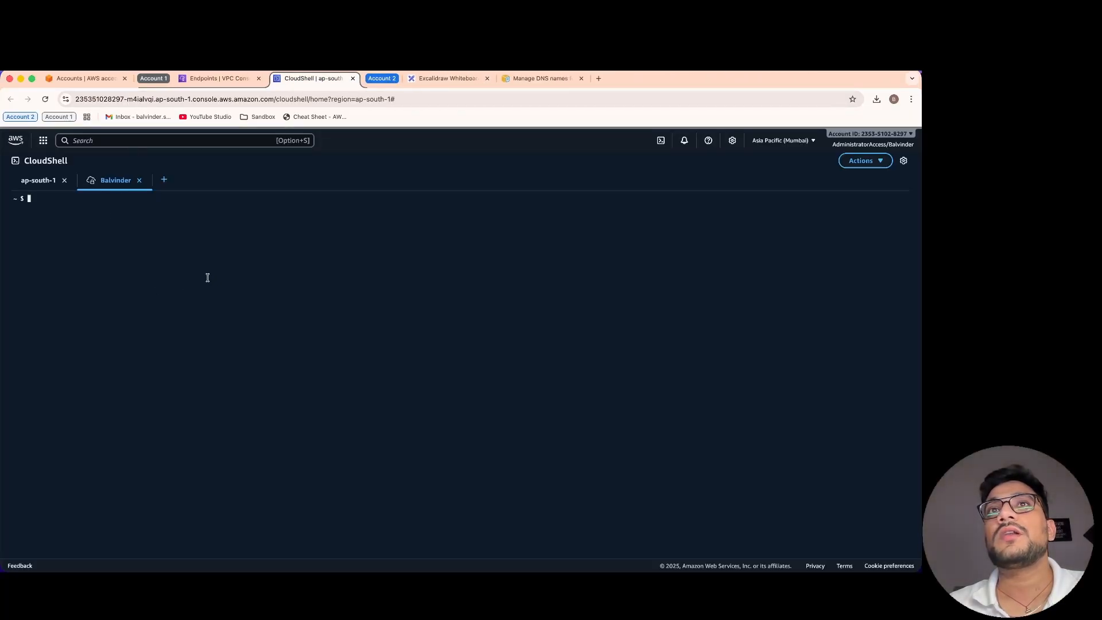
pyautogui.write('clear')
pyautogui.press('Return')
pyautogui.press('Up')
pyautogui.press('Up')
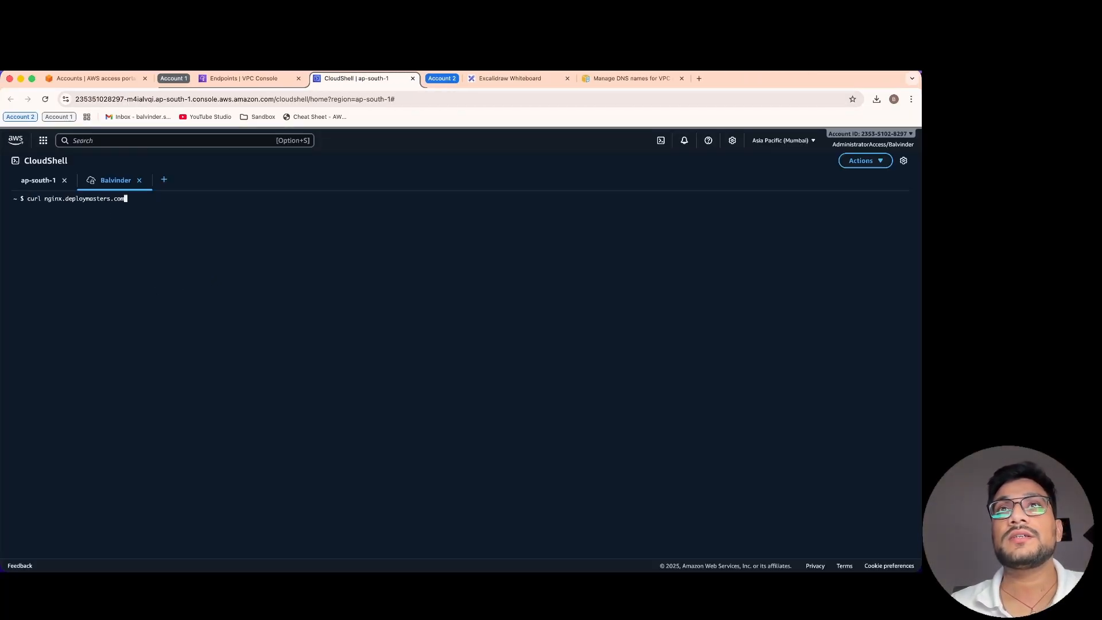
pyautogui.moveTo(45, 199); pyautogui.dragTo(127, 199)
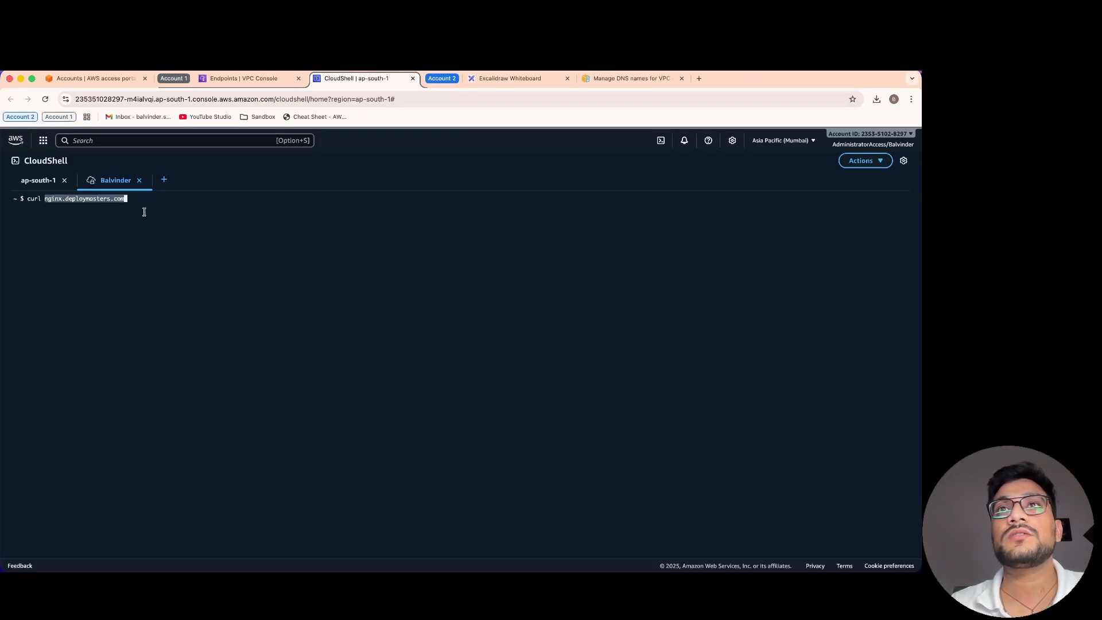
pyautogui.click(143, 212)
pyautogui.press('Return')
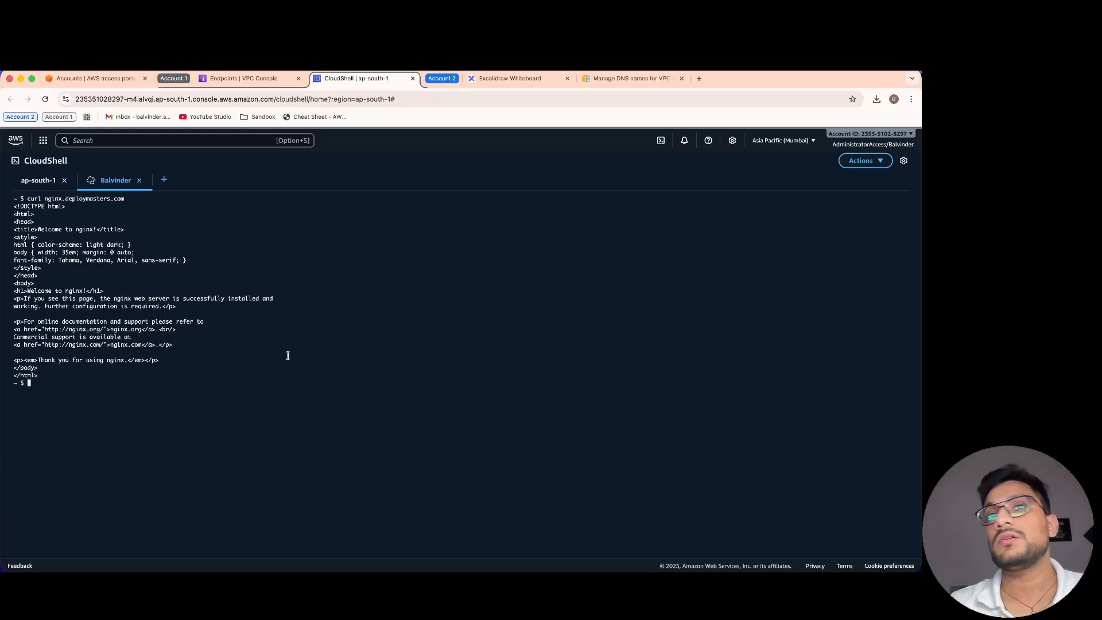
# Glance at the diagram and endpoint, run nslookup nginx.deploymasters.com in CloudShell, and highlight the first returned address and its name.
pyautogui.click(519, 79)
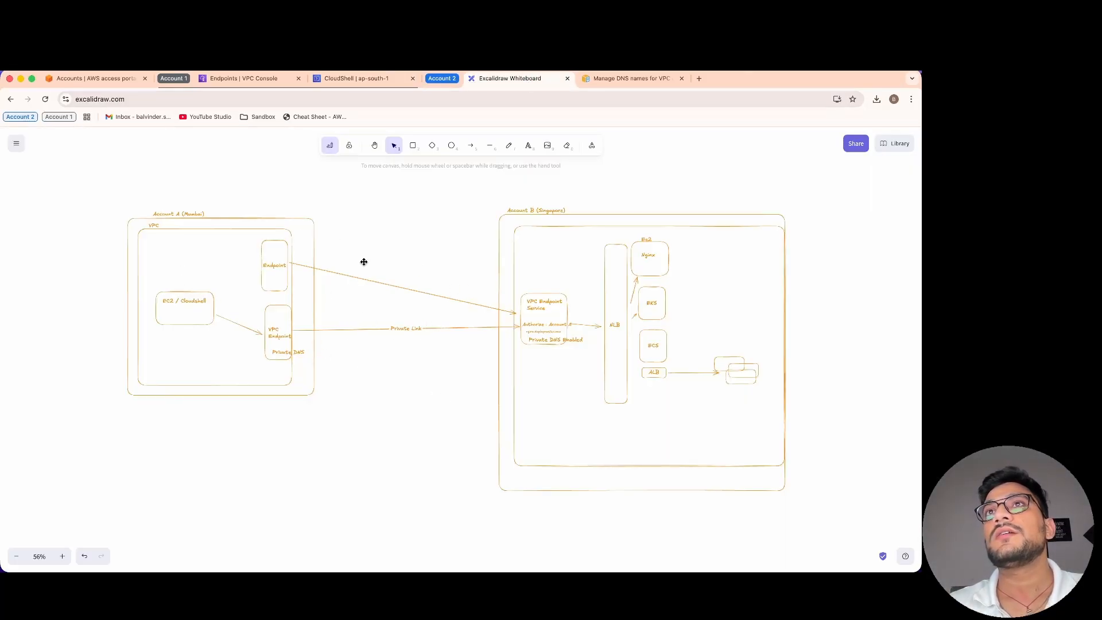
pyautogui.click(241, 79)
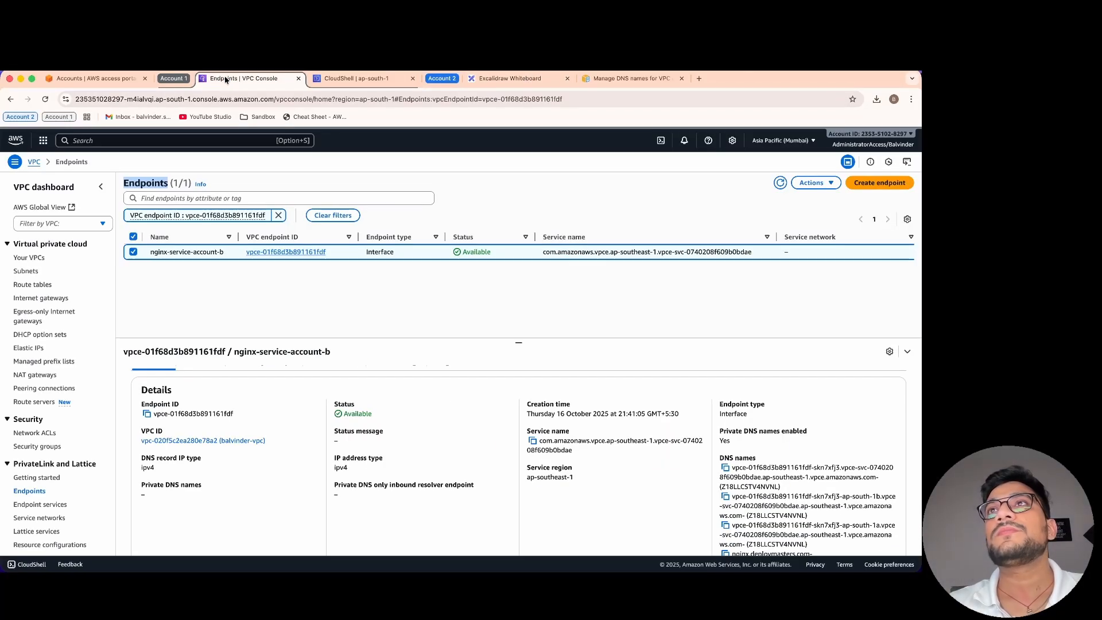
pyautogui.click(362, 78)
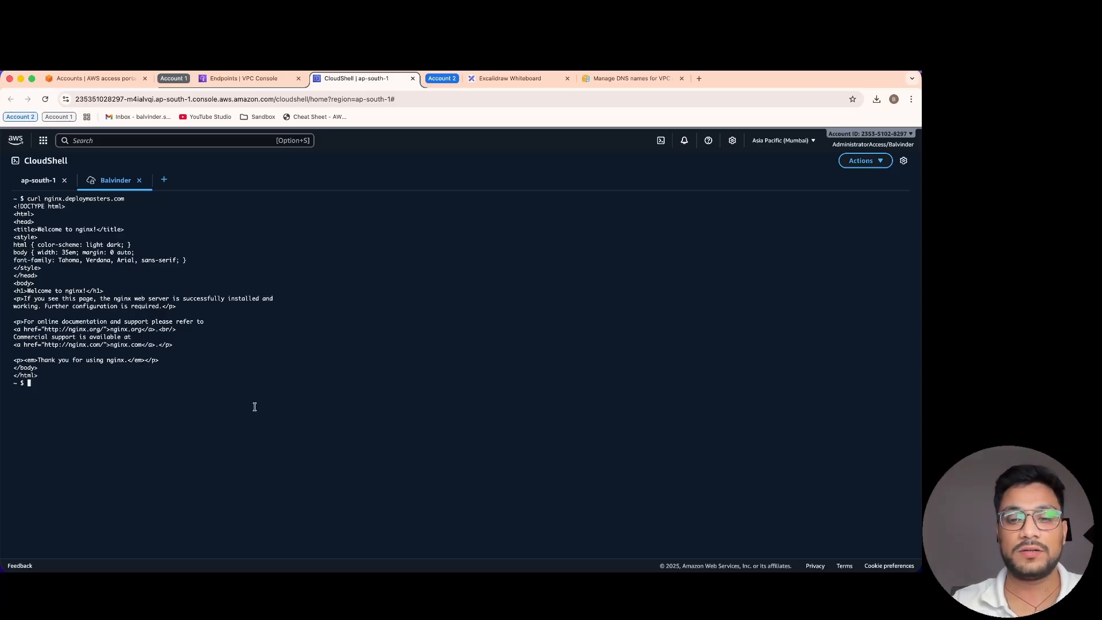
pyautogui.write('nslo')
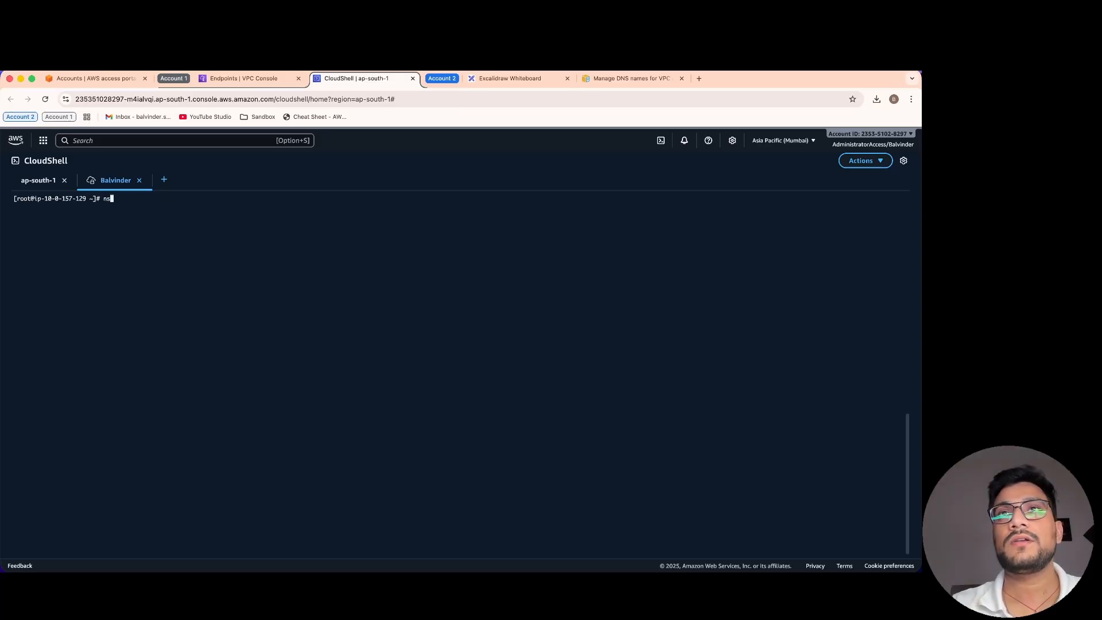
pyautogui.write('okup nginx')
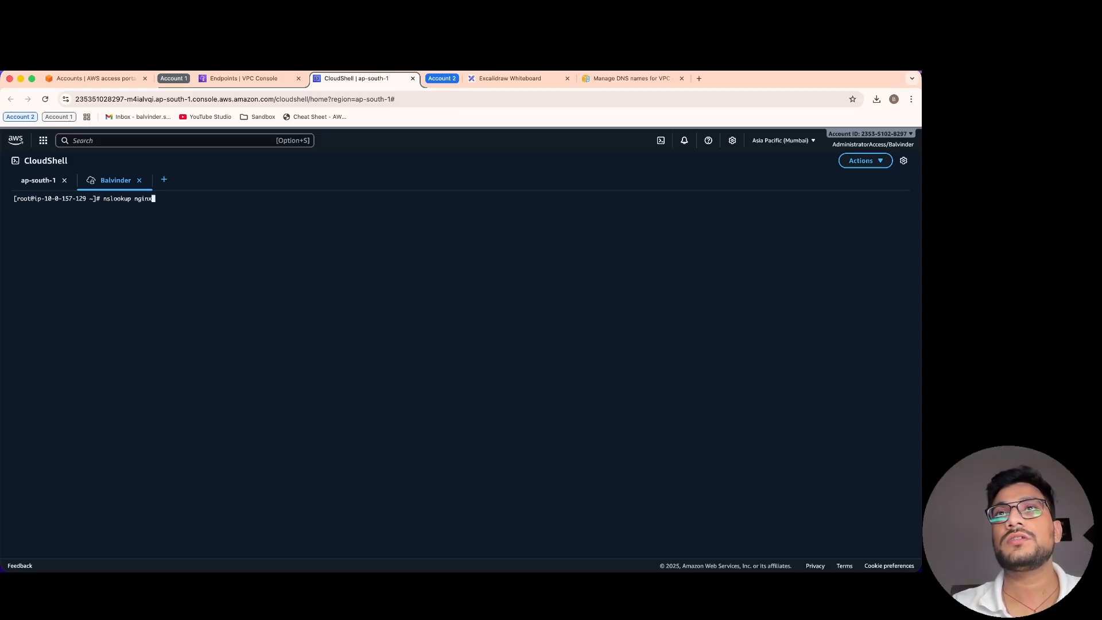
pyautogui.write('.deploymasters.com')
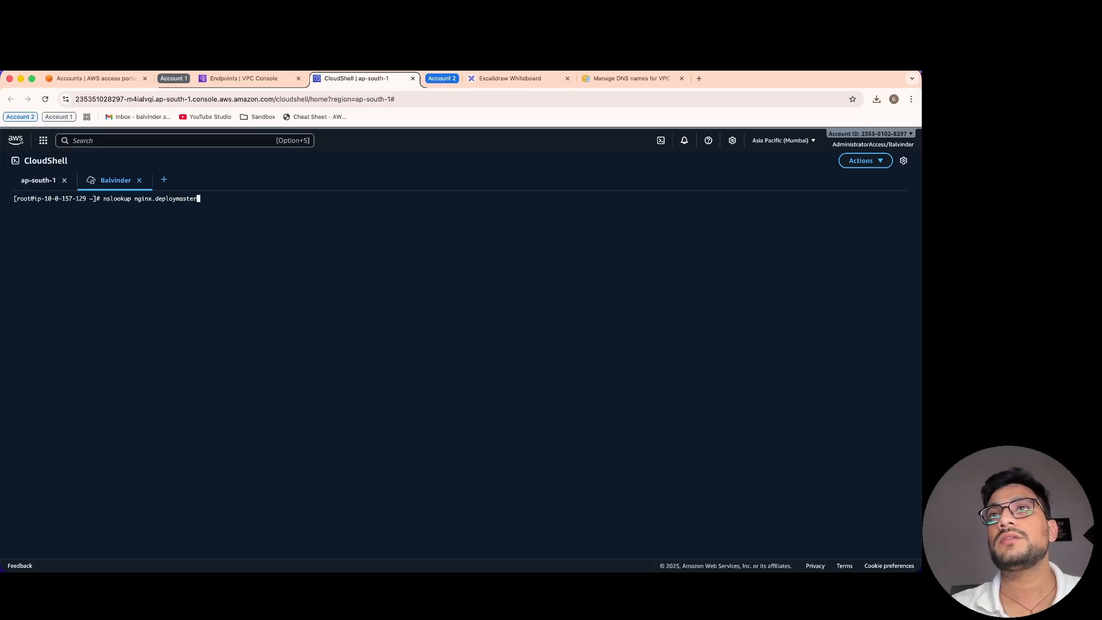
pyautogui.press('Return')
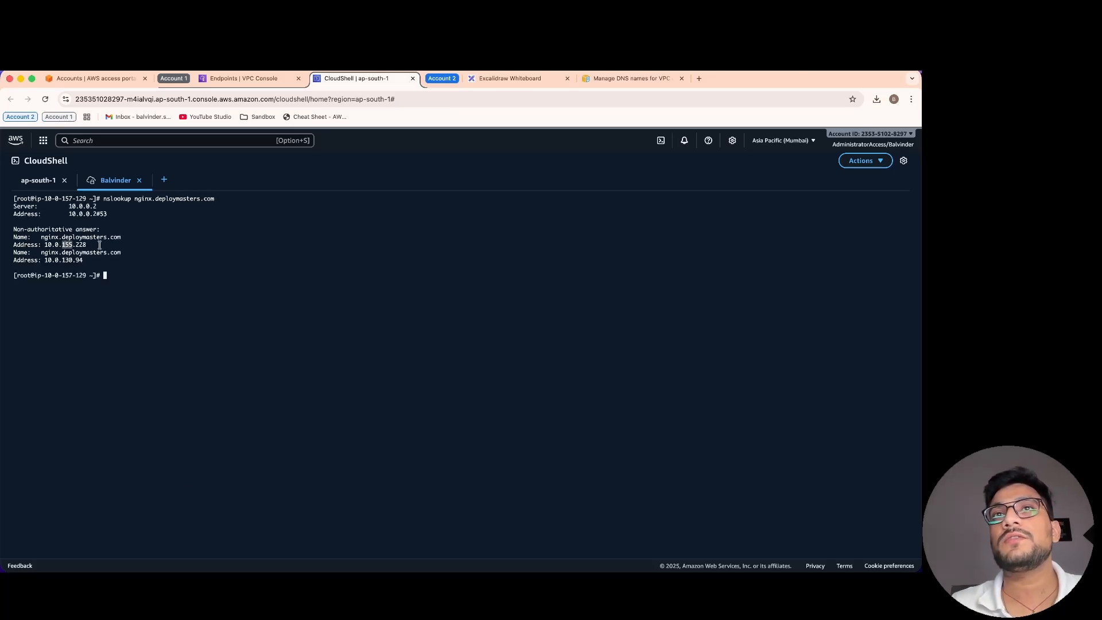
pyautogui.moveTo(45, 245); pyautogui.dragTo(96, 245)
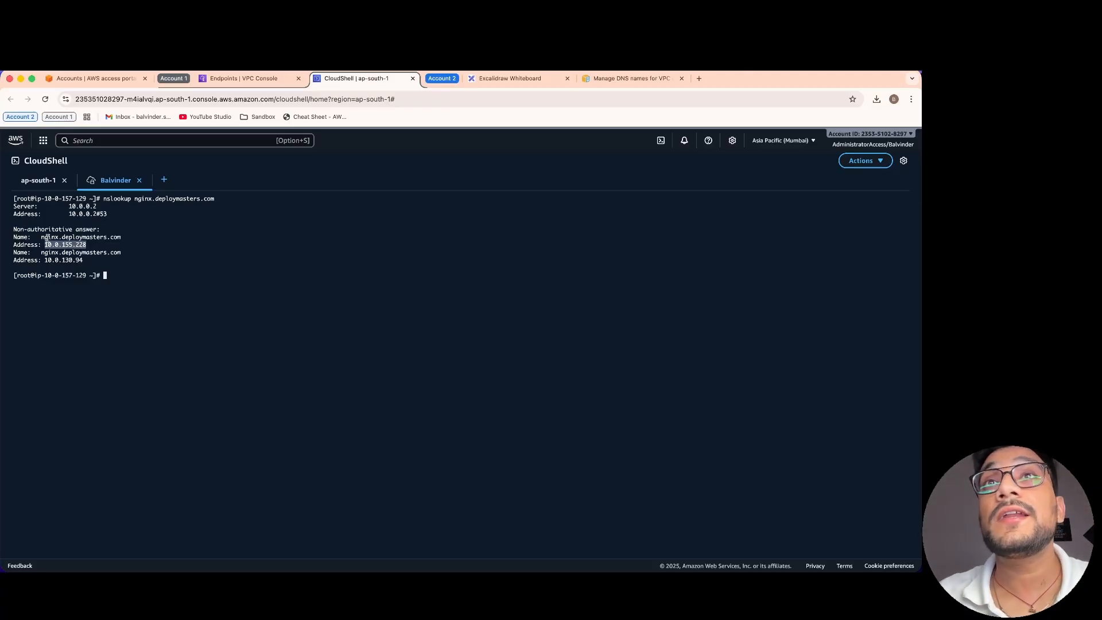
pyautogui.moveTo(42, 237); pyautogui.dragTo(114, 240)
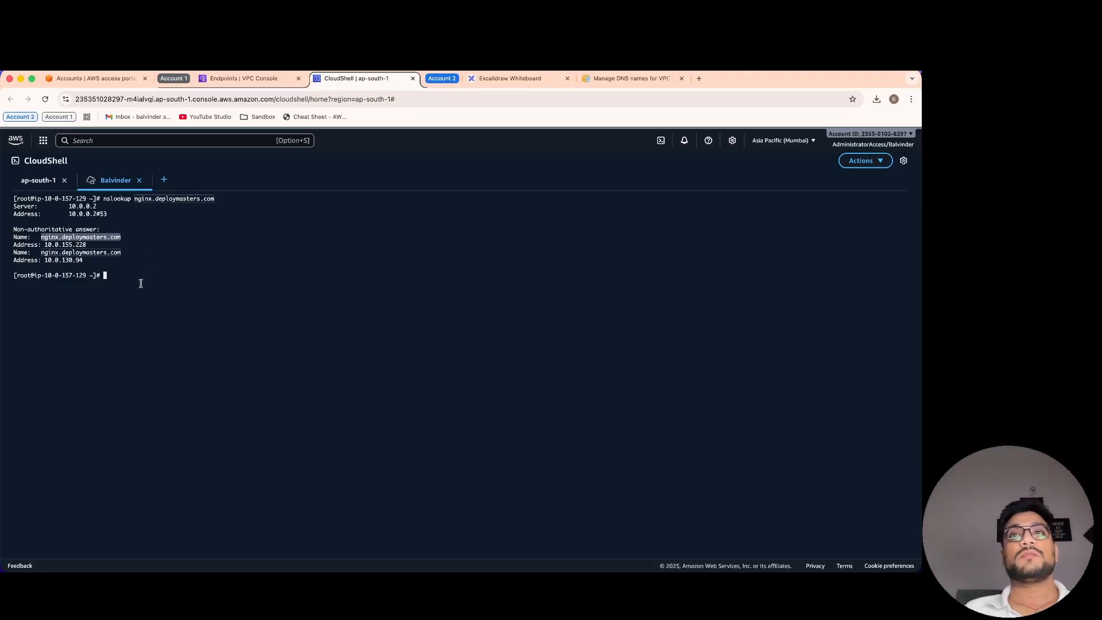